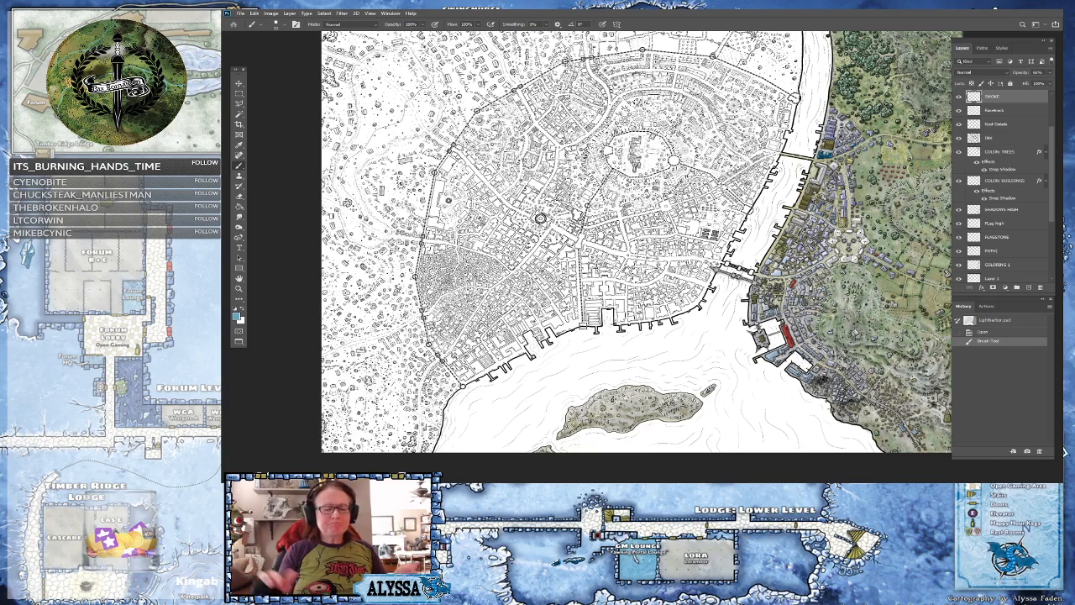
scroll(540, 218, "up", 2)
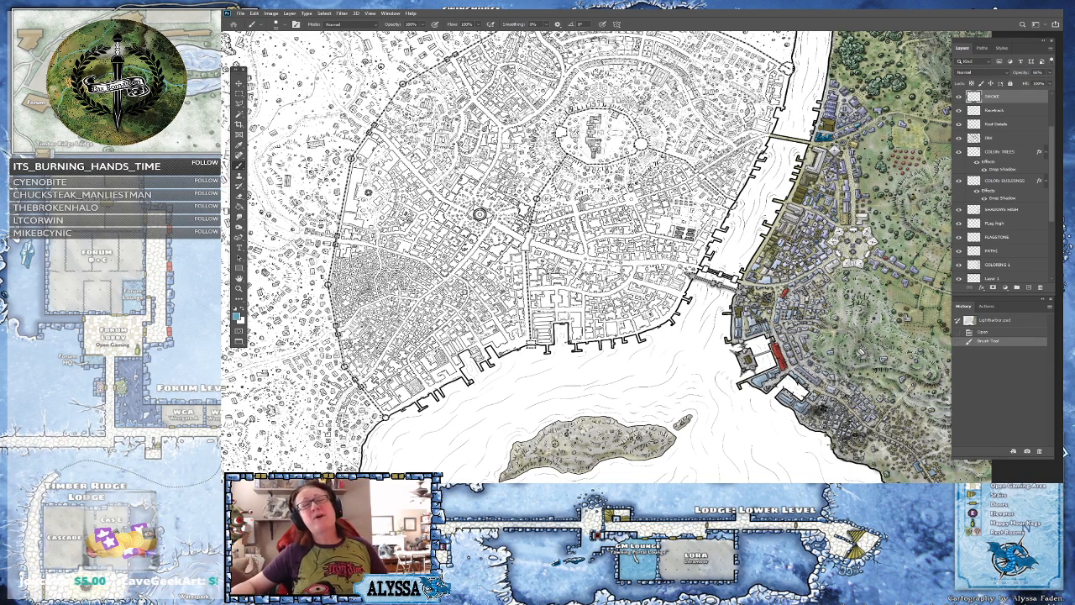
key("ctrl+minus")
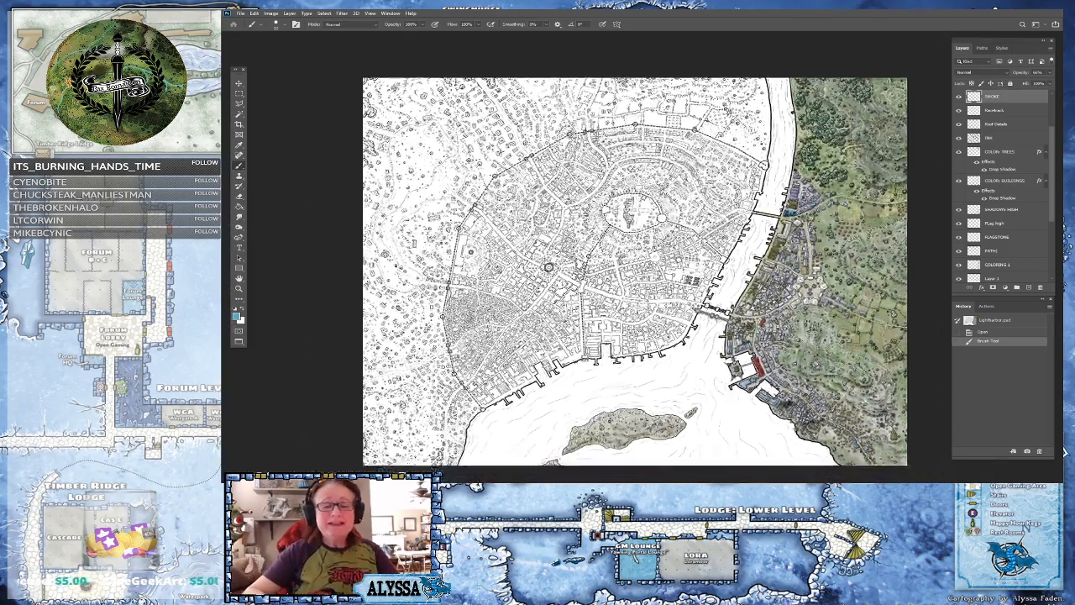
scroll(709, 441, "up", 1)
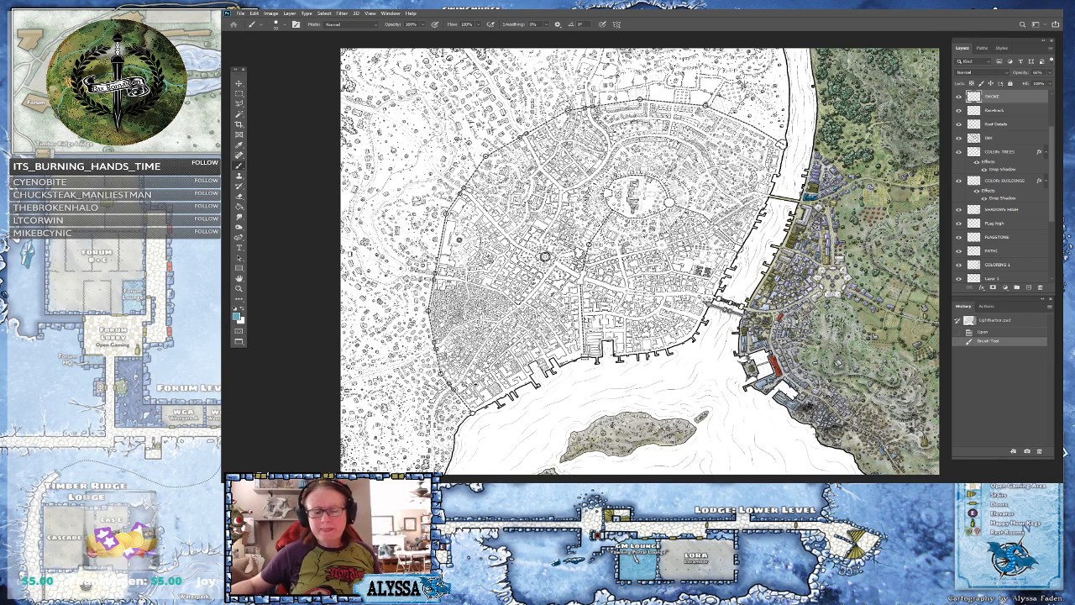
scroll(1008, 235, "down", 3)
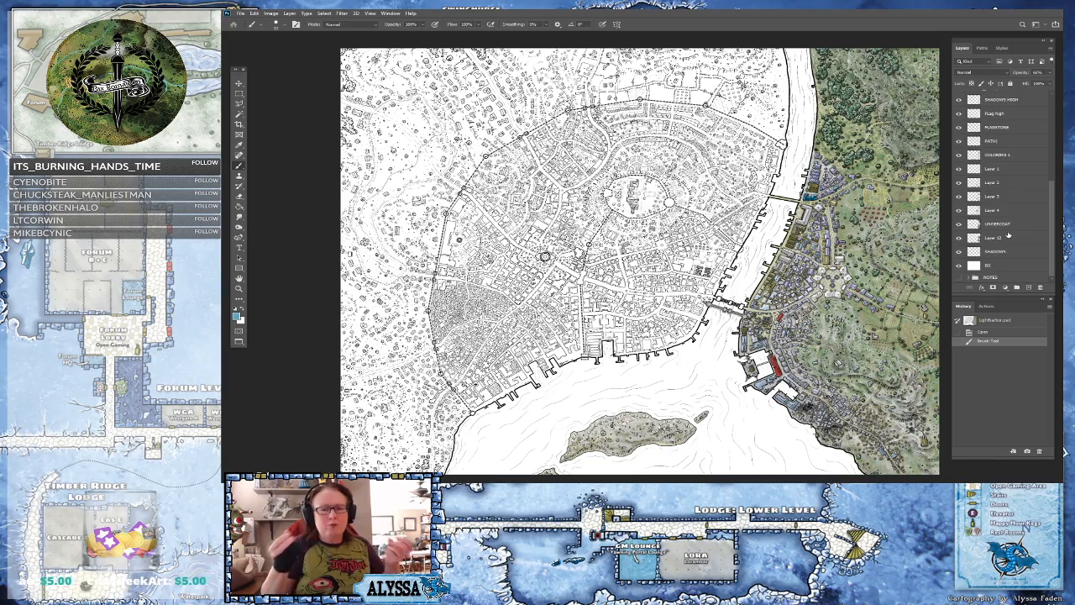
scroll(588, 256, "up", 5)
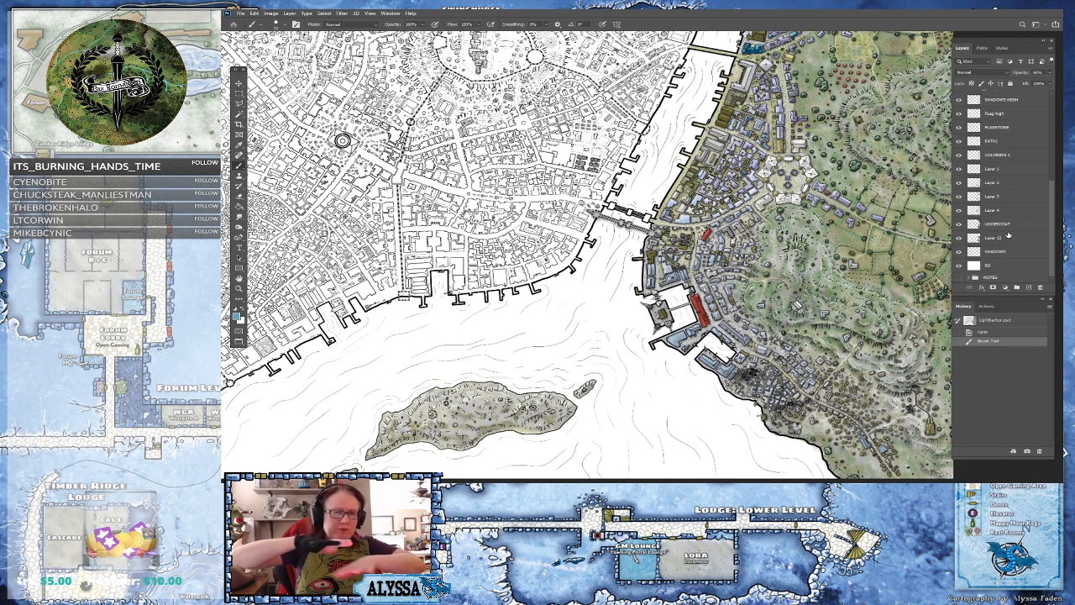
scroll(341, 140, "down", 5)
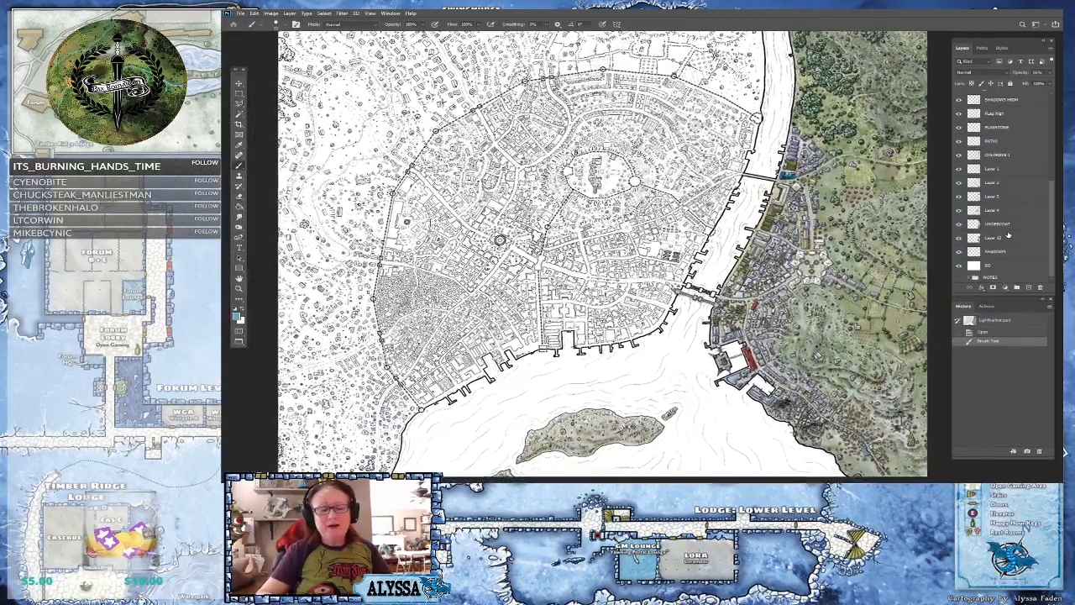
scroll(697, 378, "up", 2)
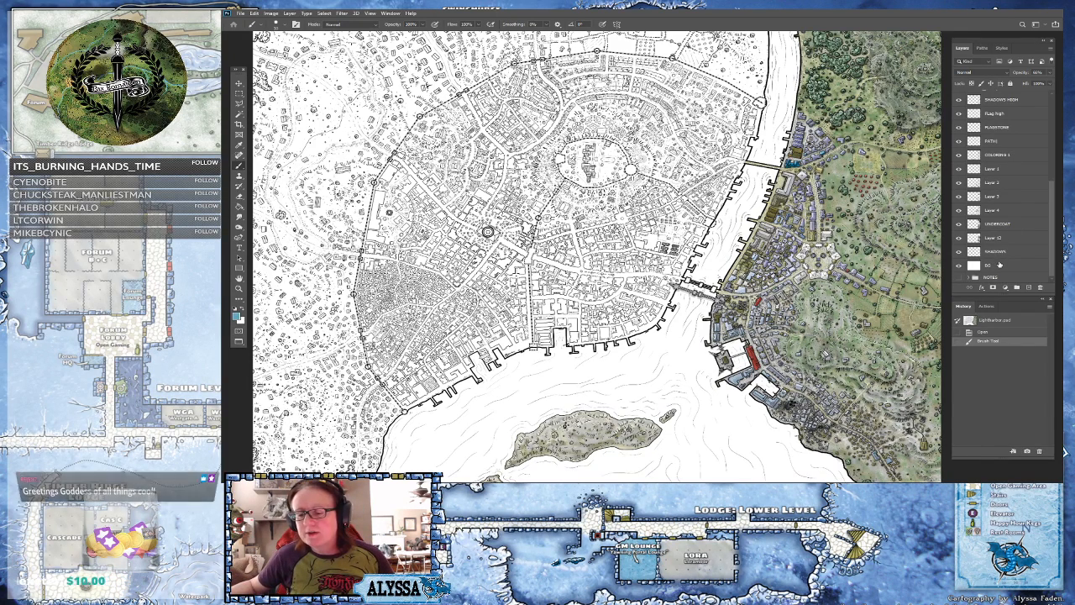
- Add a new layer directly above the BG layer and name it WATER
left_click(1000, 265)
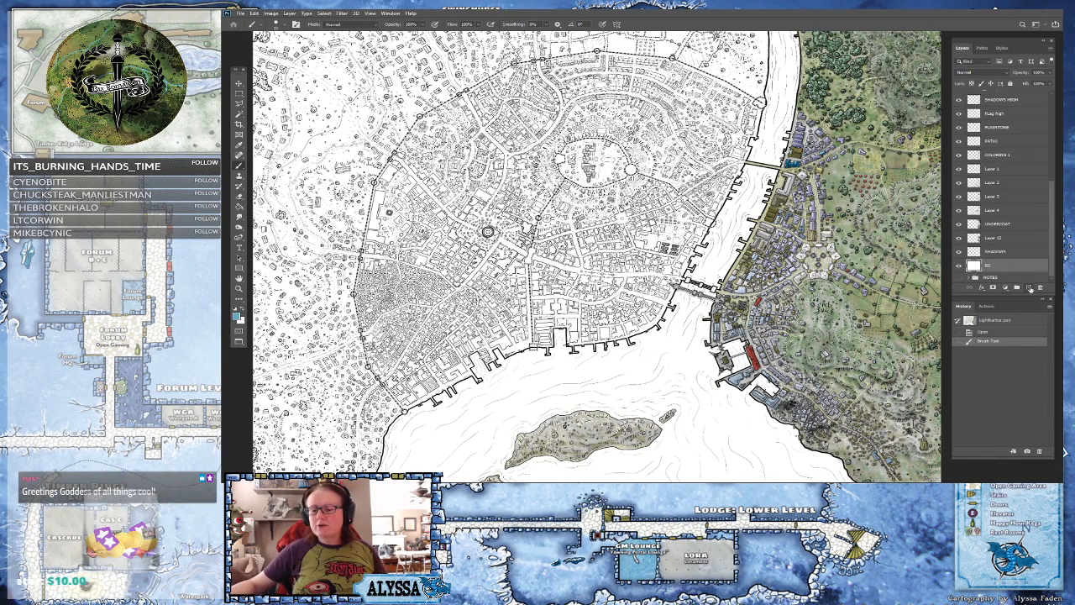
left_click(1031, 287)
double_click(993, 264)
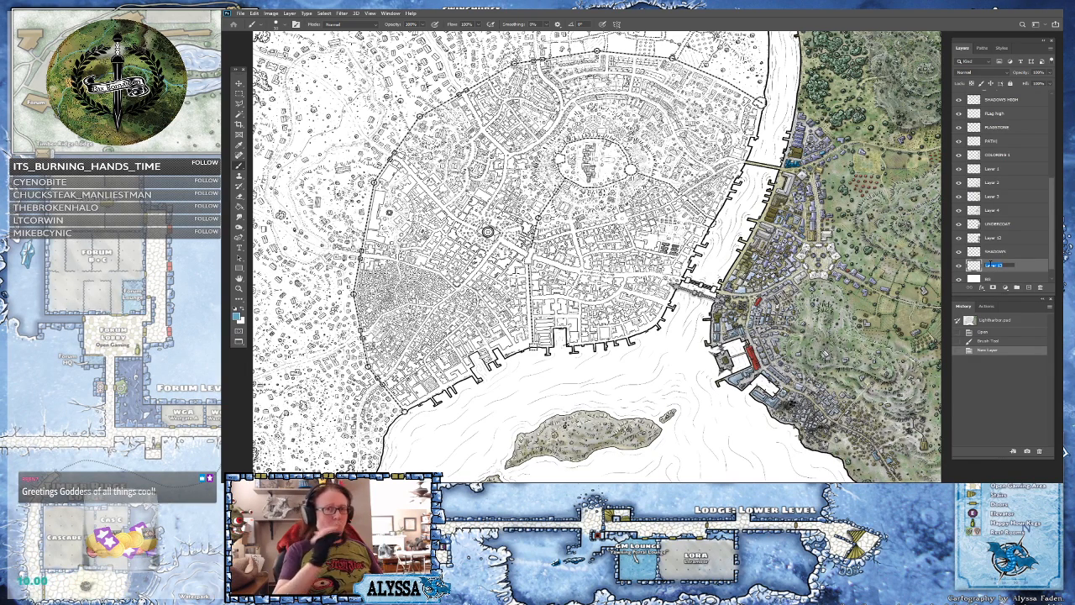
type("WATER")
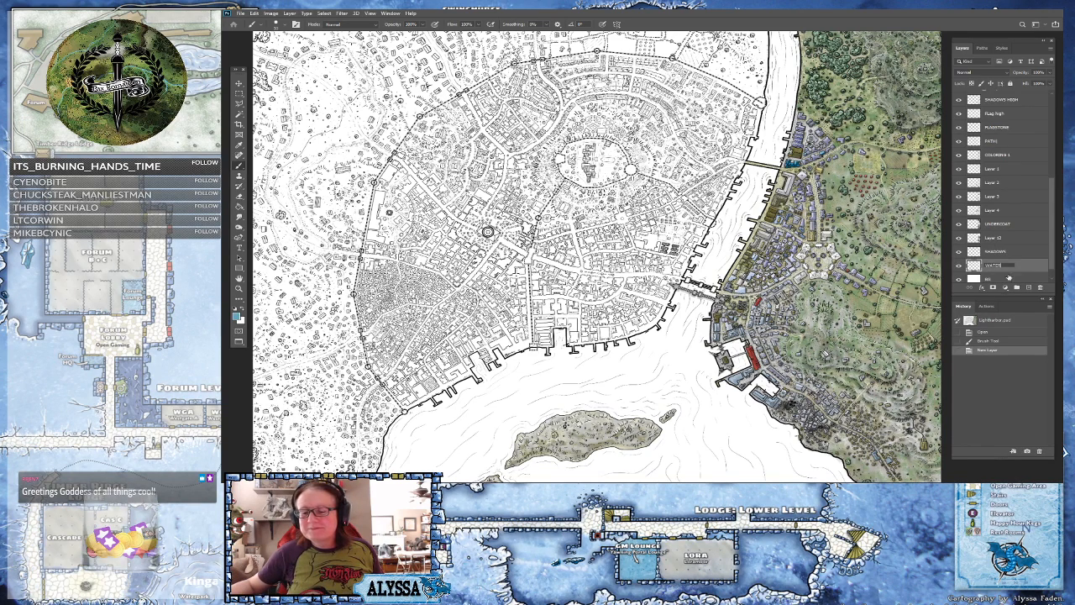
key("Return")
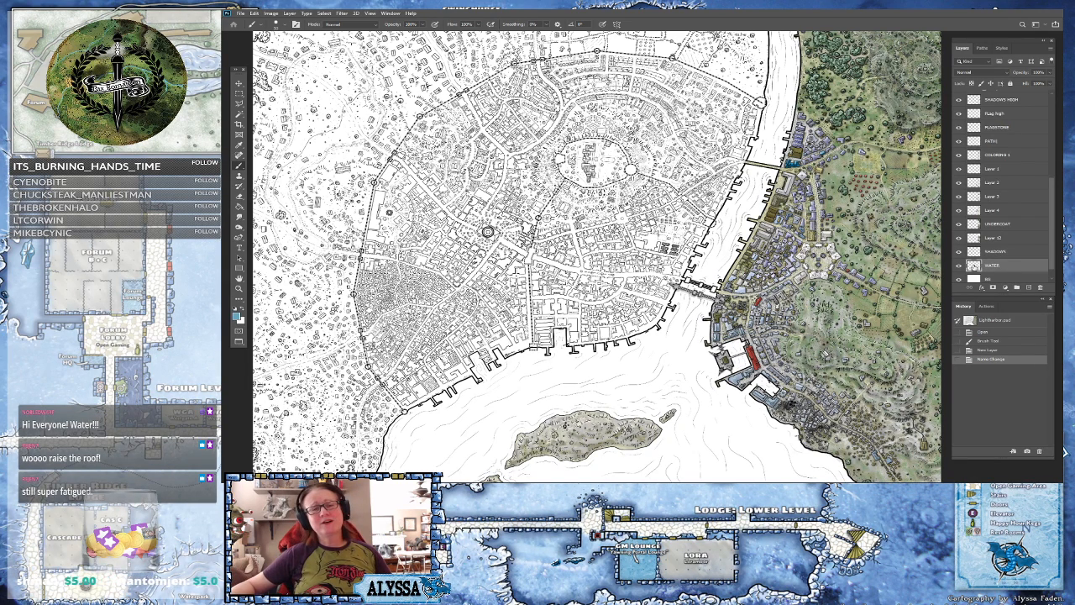
- Group the layers from the one just above SHADOWS up through Flag high, naming the group "Colors: Land"
scroll(820, 344, "up", 1)
scroll(579, 420, "up", 1)
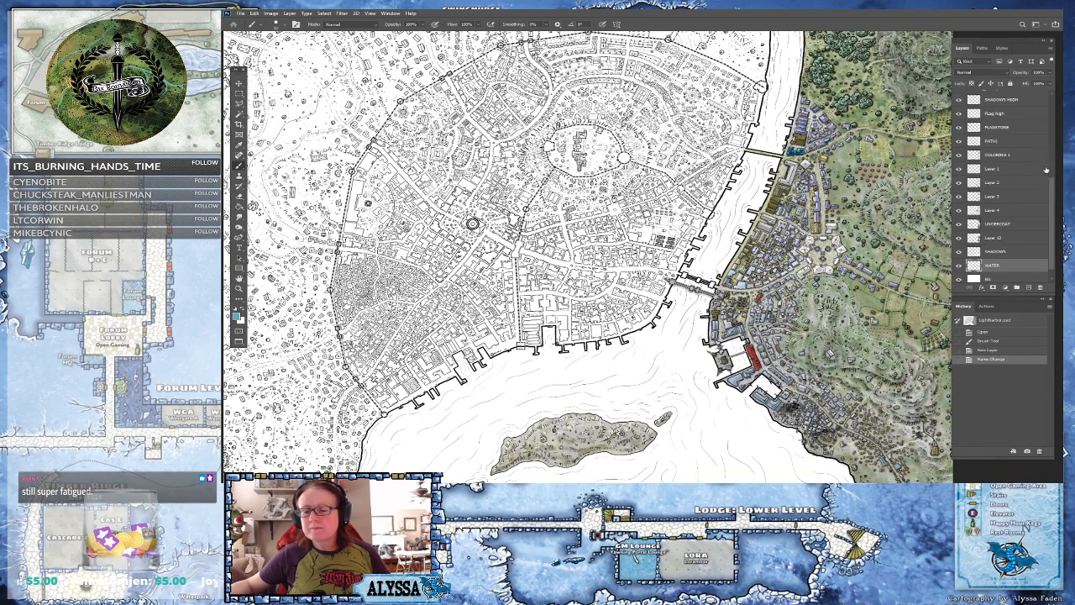
scroll(998, 242, "up", 3)
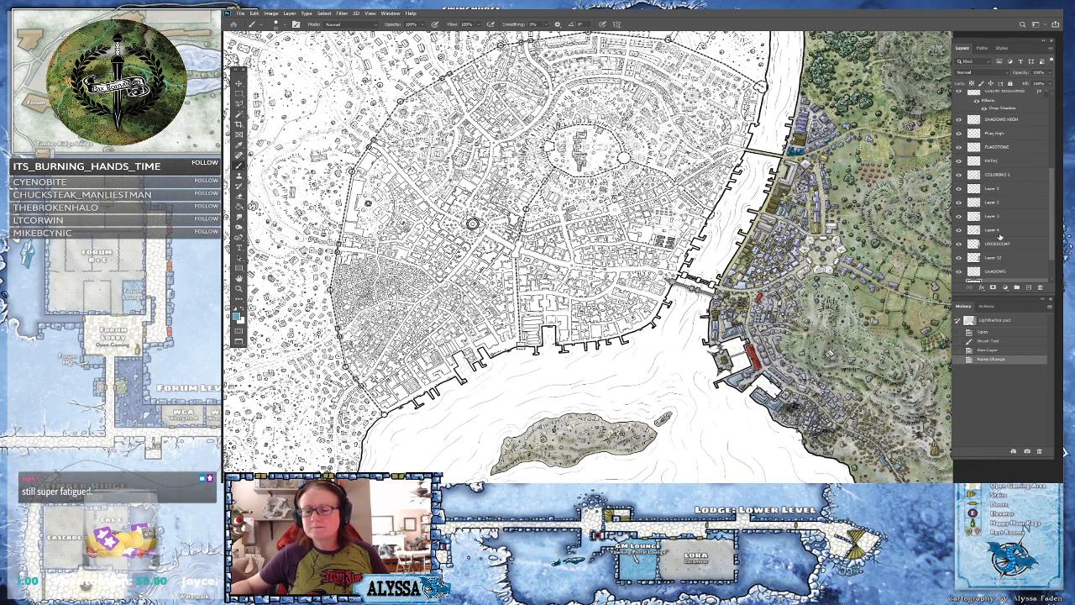
scroll(999, 237, "down", 3)
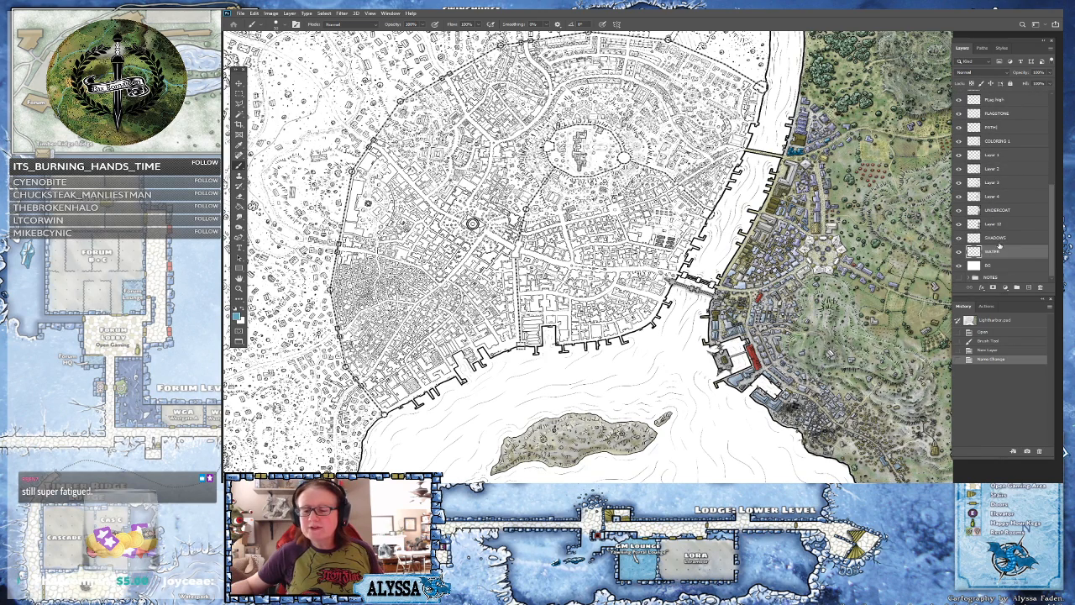
left_click(1002, 238)
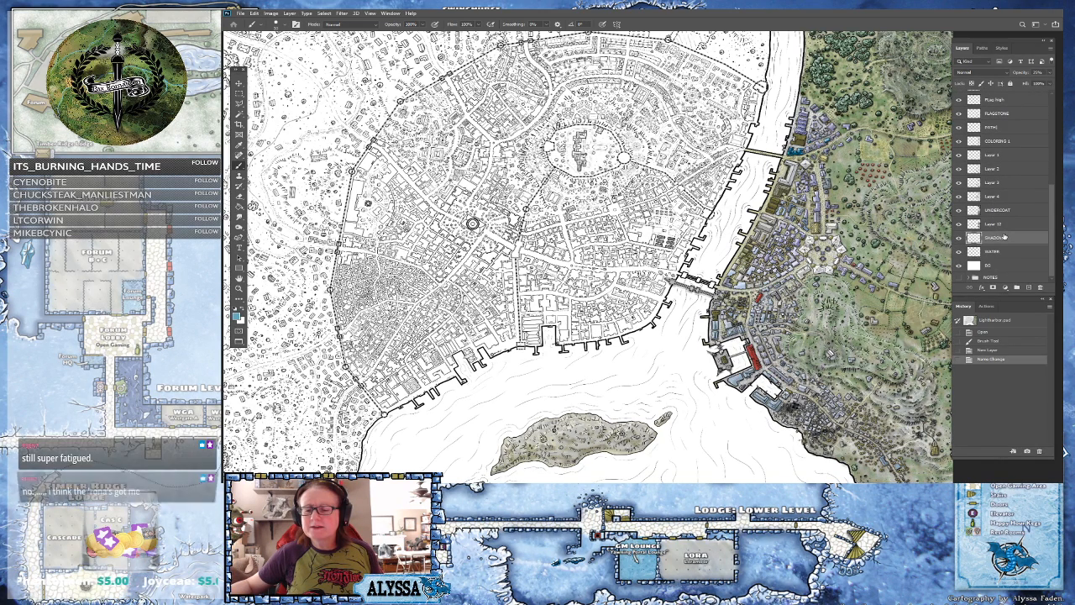
left_click(1001, 226)
scroll(1001, 227, "up", 2)
scroll(1001, 223, "up", 3)
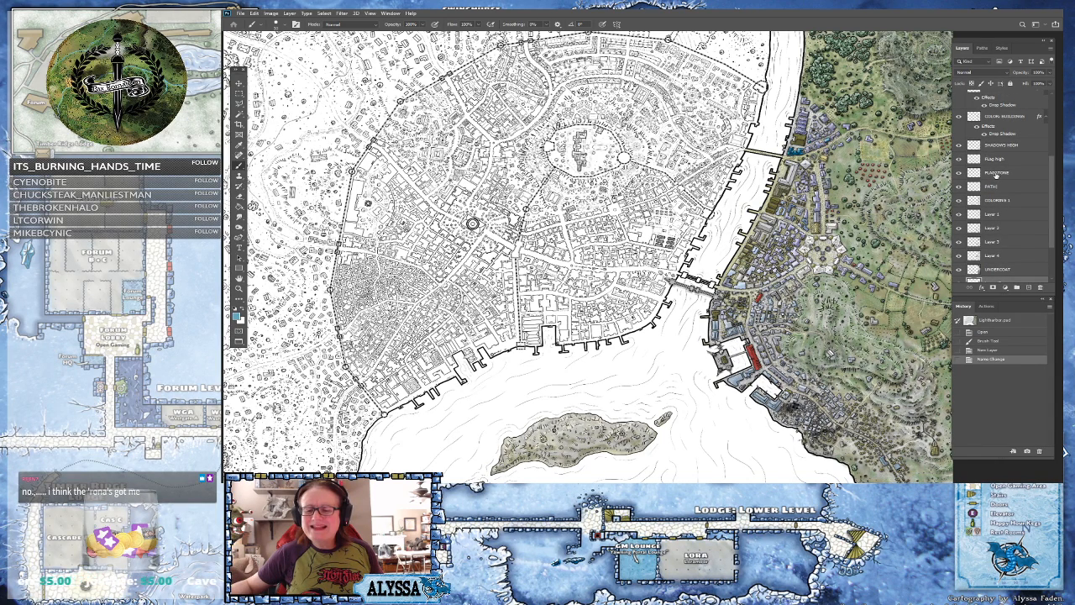
left_click(998, 159)
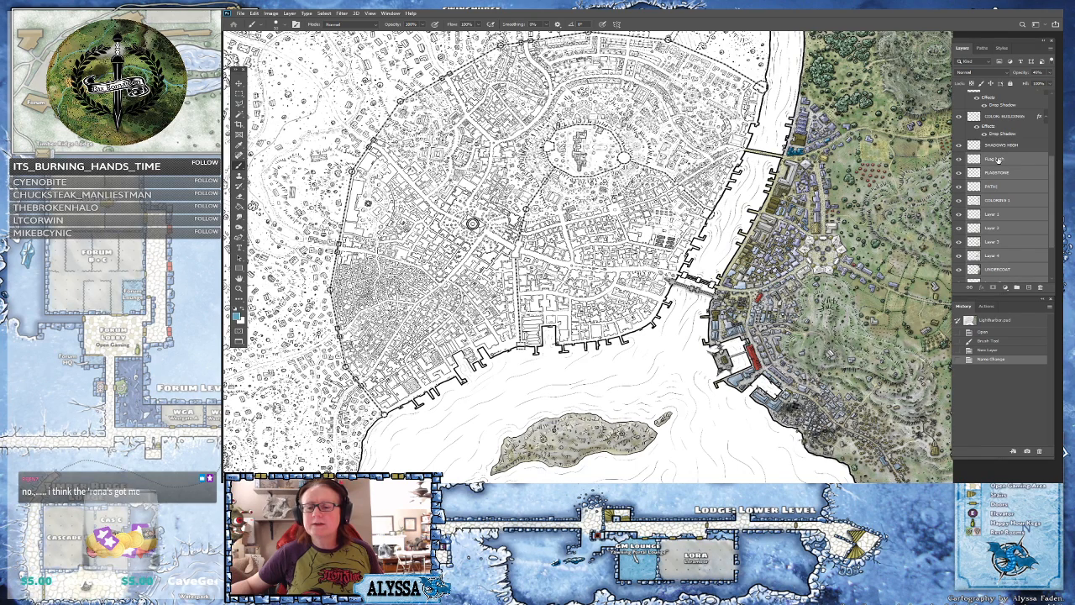
right_click(997, 159)
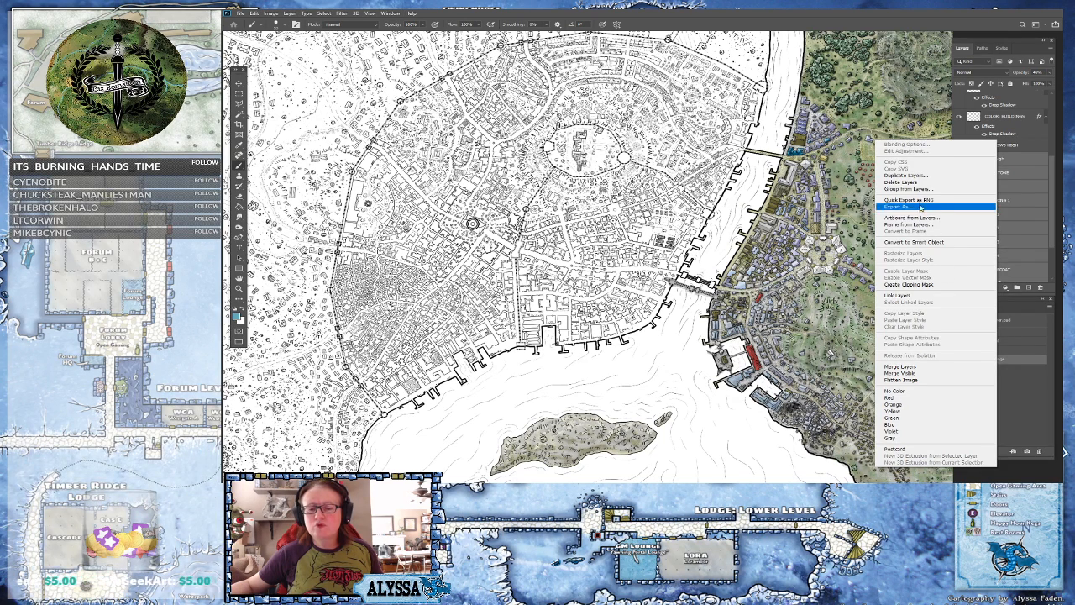
left_click(912, 189)
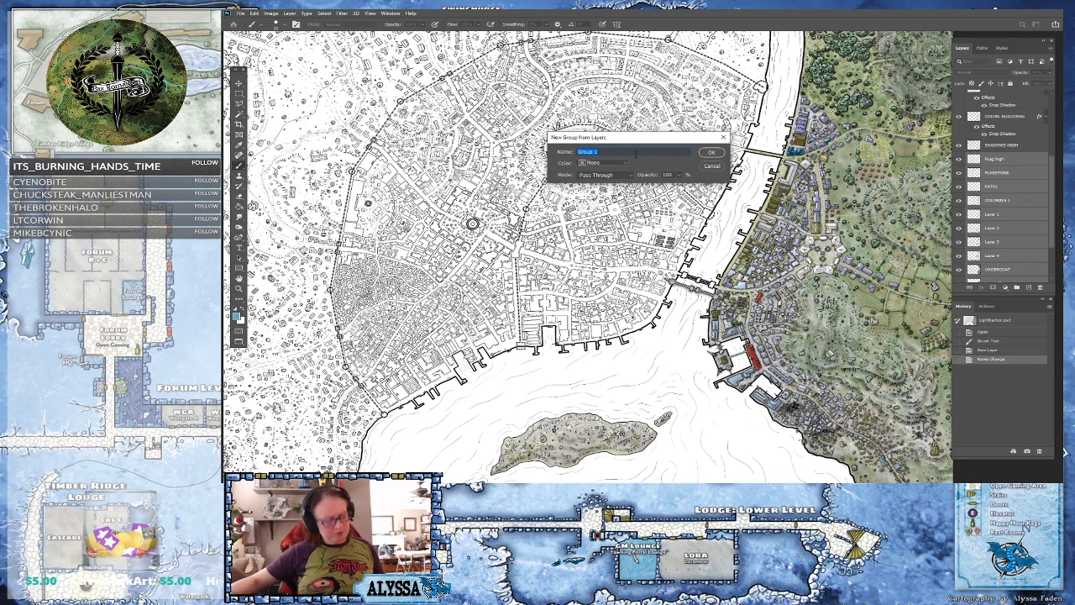
type("Land")
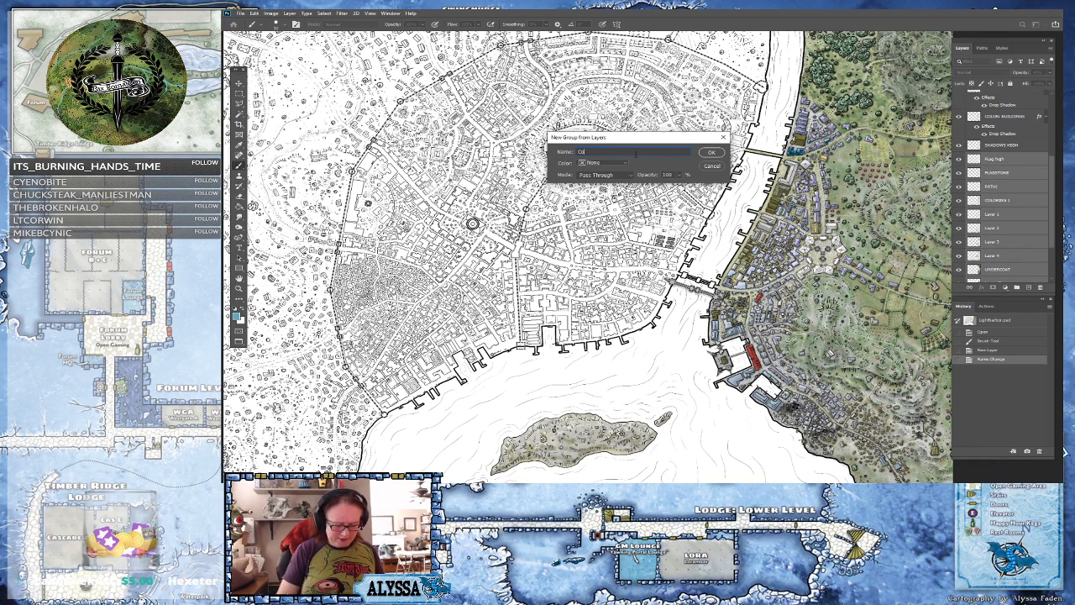
key("Return")
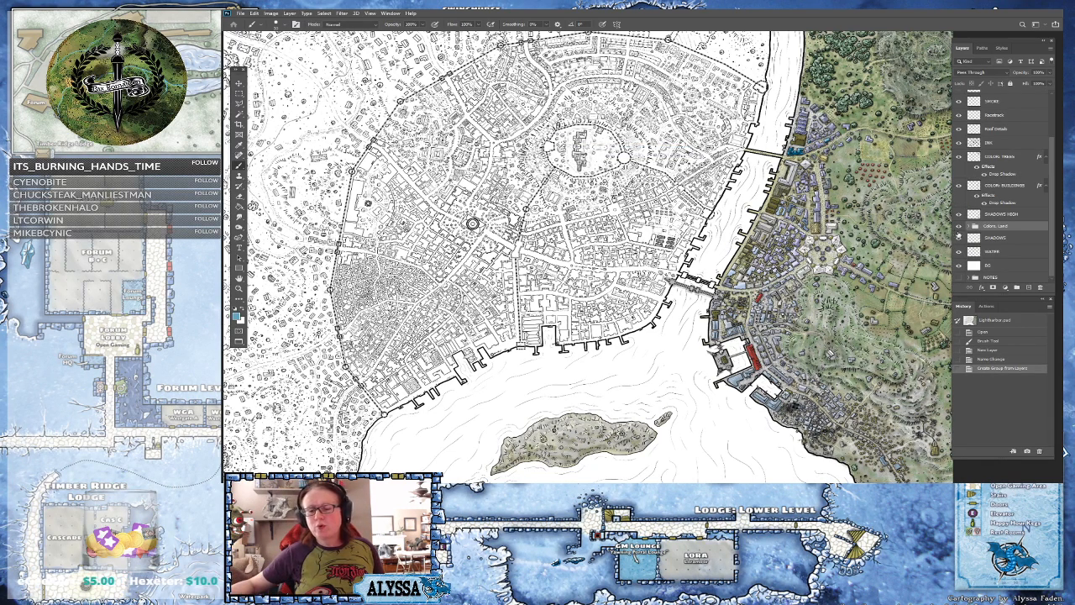
- Move the high shadows, building color and tree color layers into the Colors: Land group
left_click(959, 227)
left_click(959, 227)
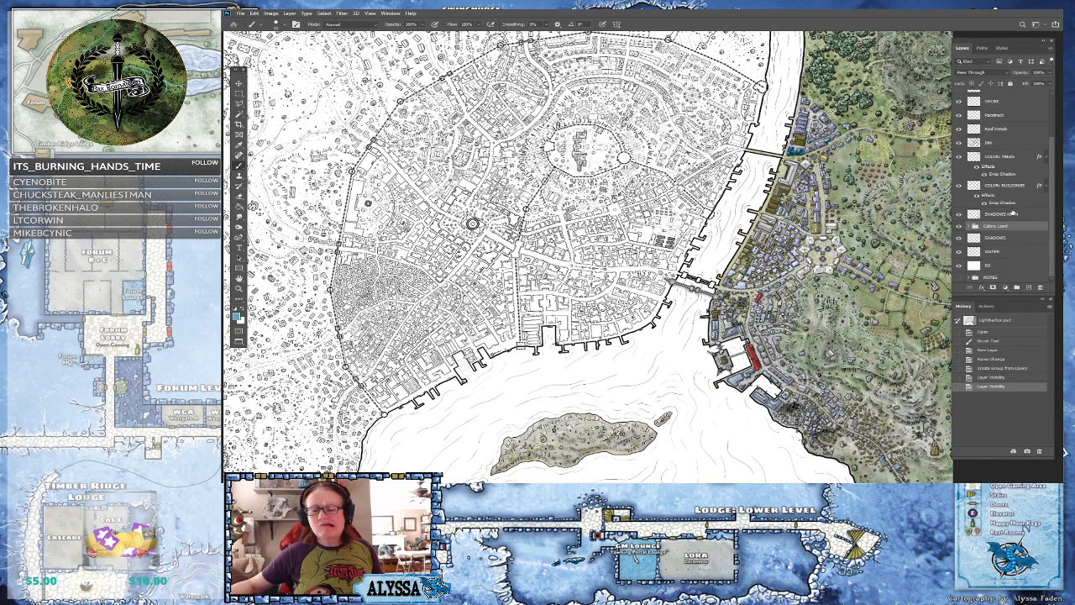
left_click(1012, 216)
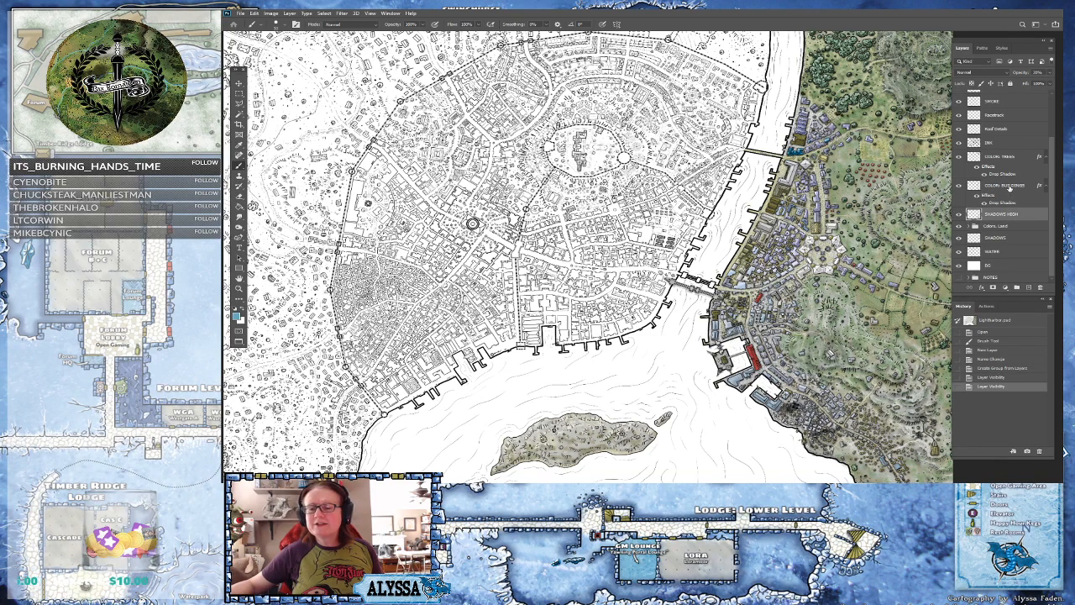
left_click_drag(1006, 157, 1007, 227)
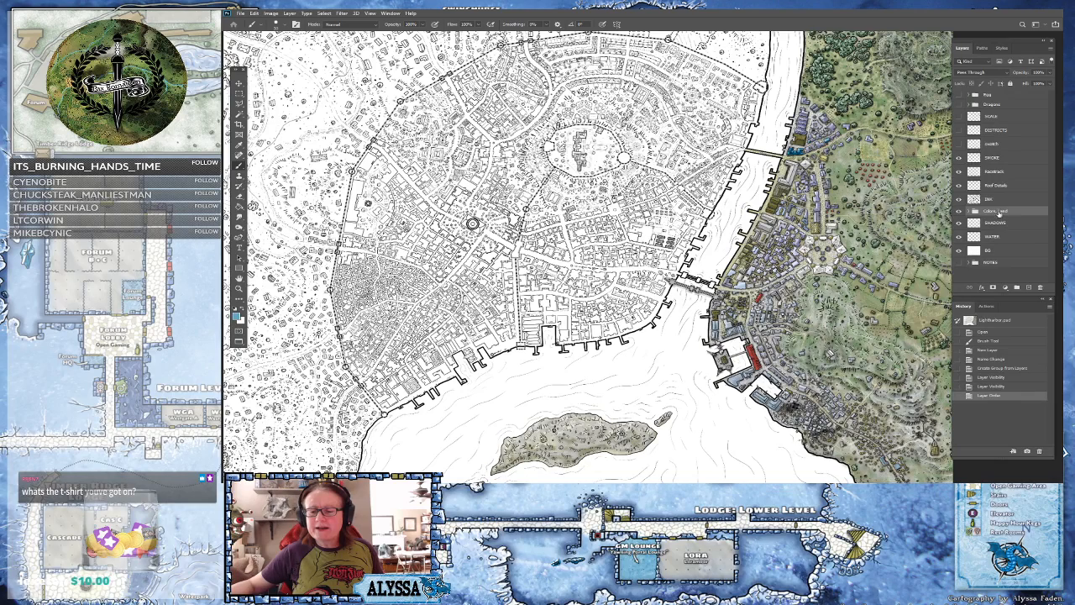
- Toggle the Colors: Land group's visibility to compare the map with and without its land coloring
left_click(959, 213)
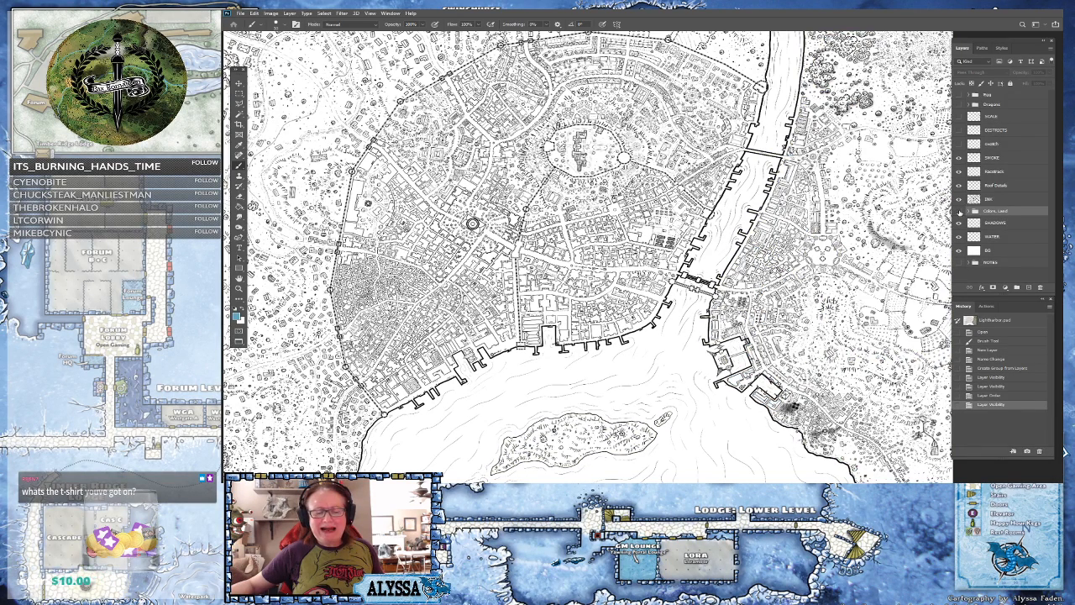
left_click(960, 213)
left_click(960, 212)
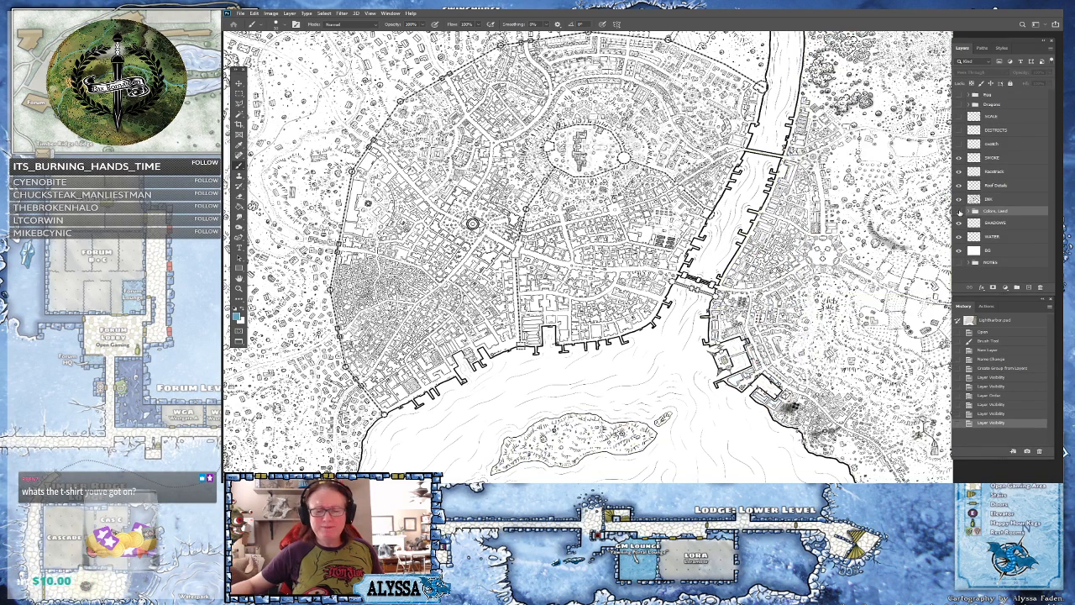
left_click(960, 212)
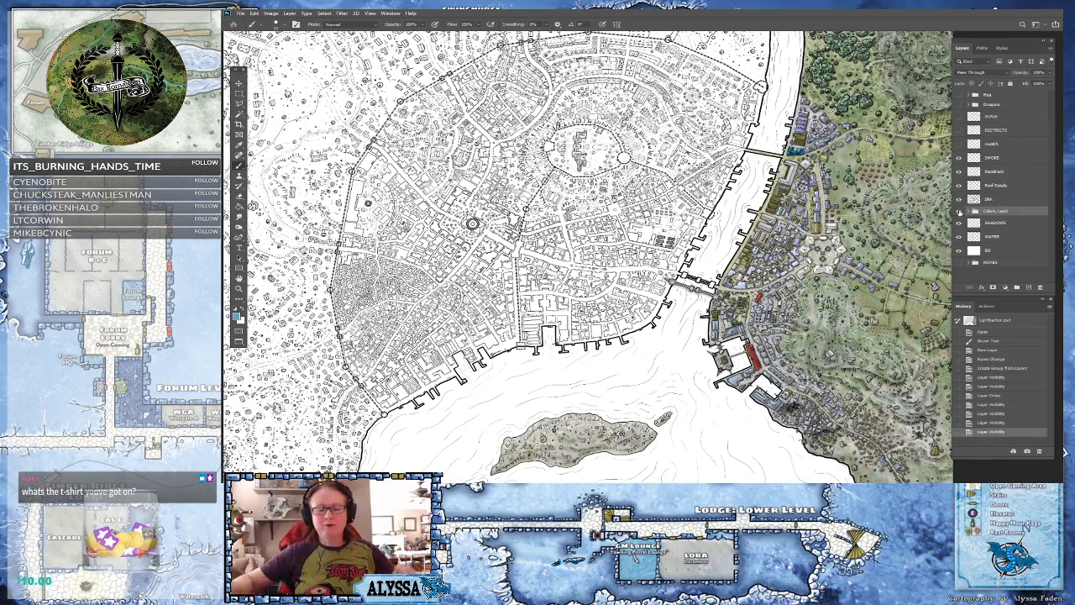
- Select the open water around the island on the INK layer with the Magic Wand
scroll(960, 213, "up", 3)
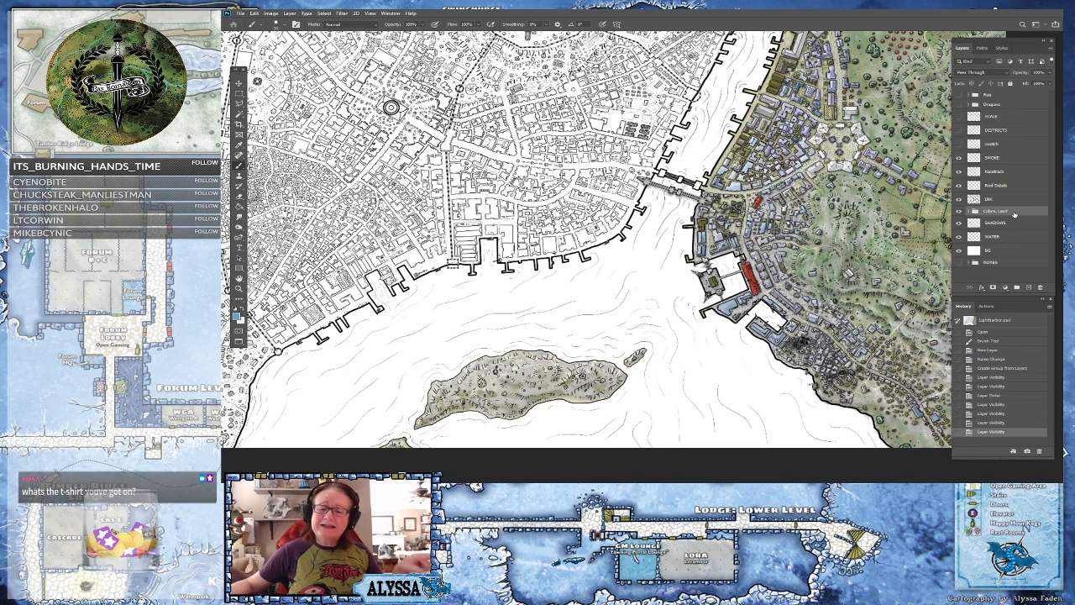
scroll(1014, 214, "down", 1)
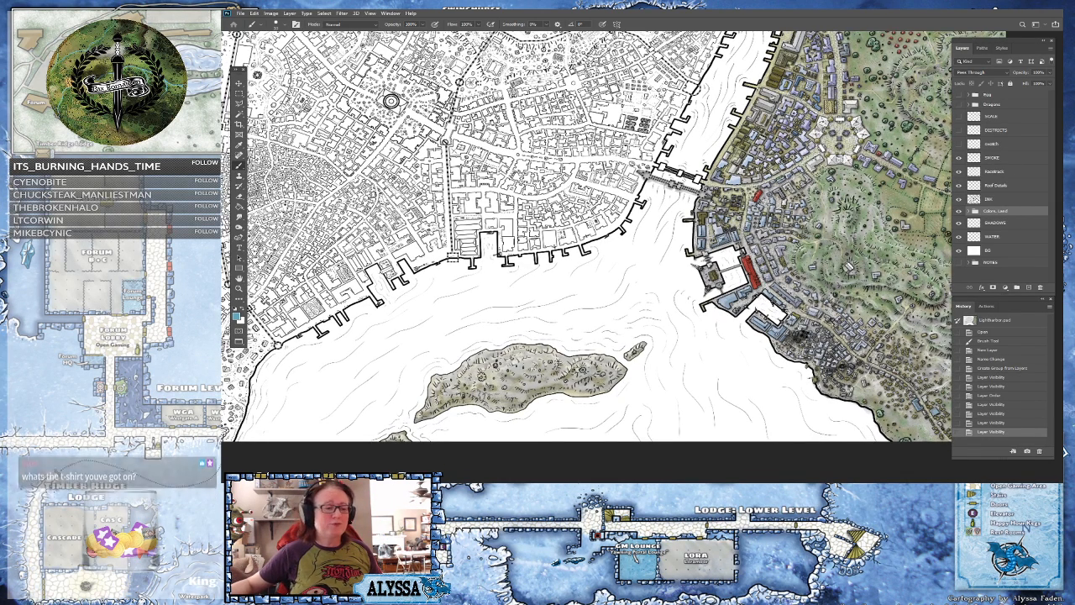
left_click(1013, 239)
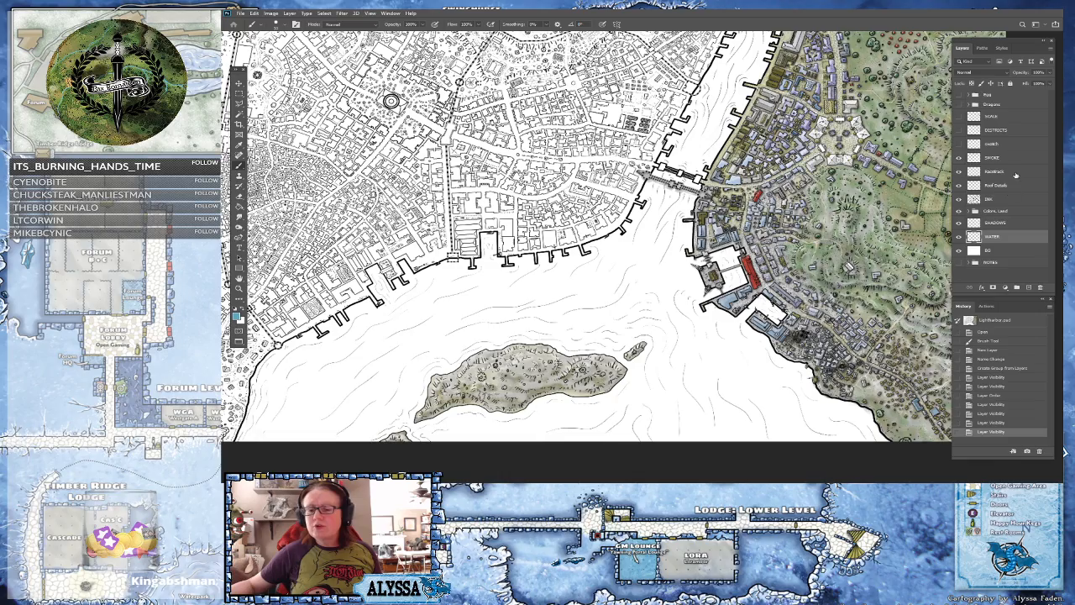
left_click(1010, 200)
left_click(238, 113)
left_click(314, 395)
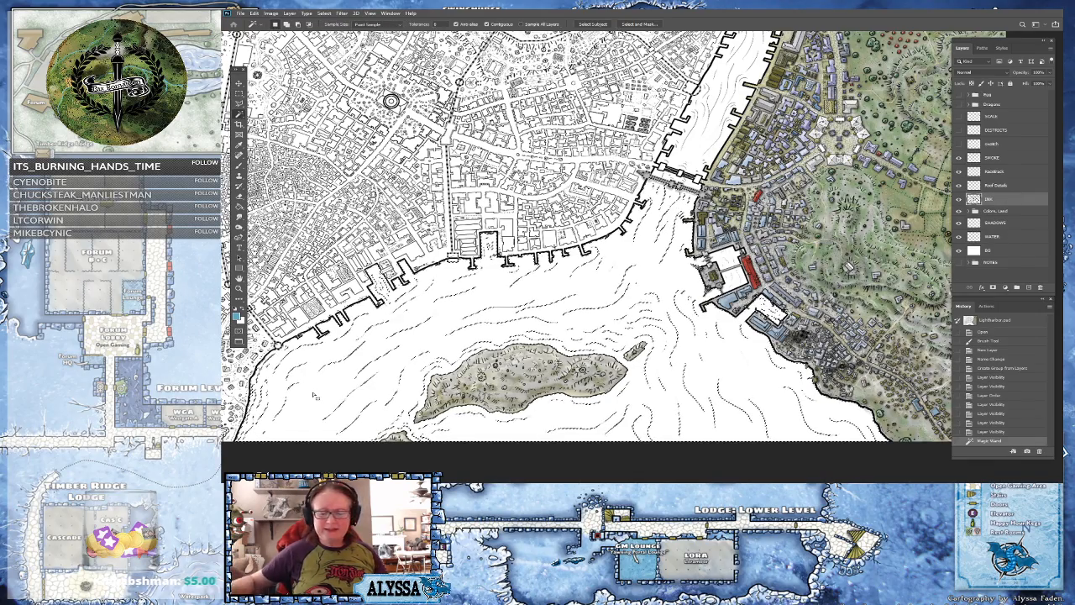
- Add the river stretches between and above the two bridges to the water selection with the Magic Wand
scroll(643, 257, "down", 4)
scroll(719, 278, "up", 5)
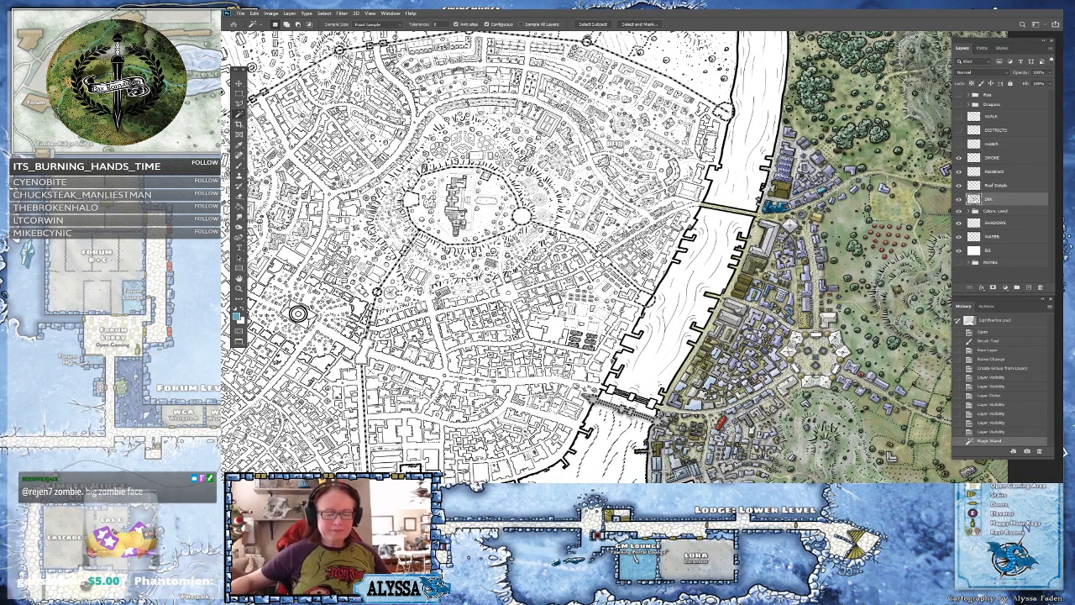
scroll(702, 353, "up", 3)
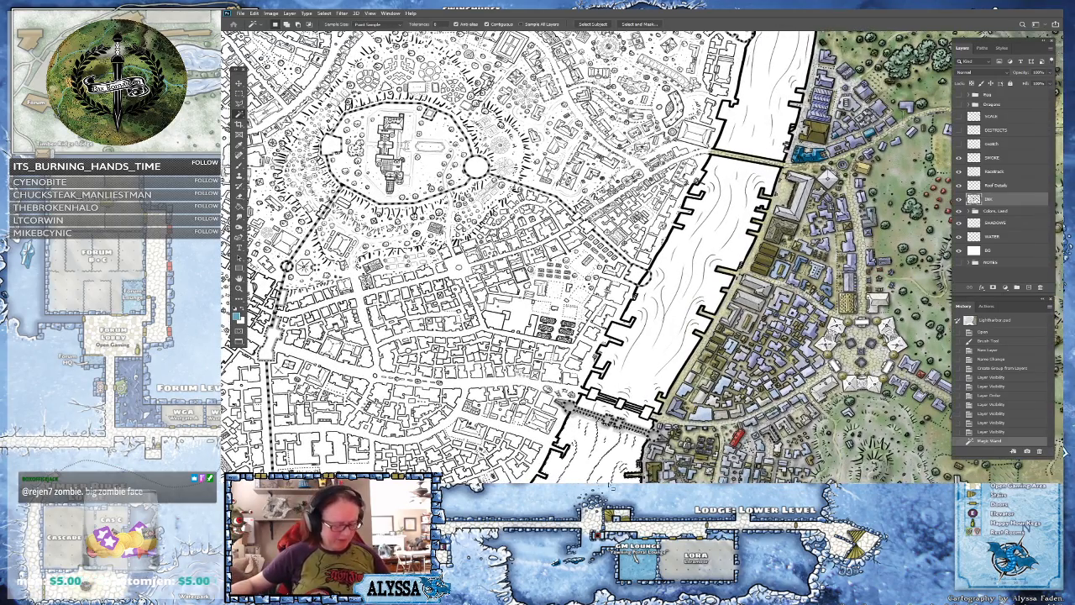
left_click(661, 369)
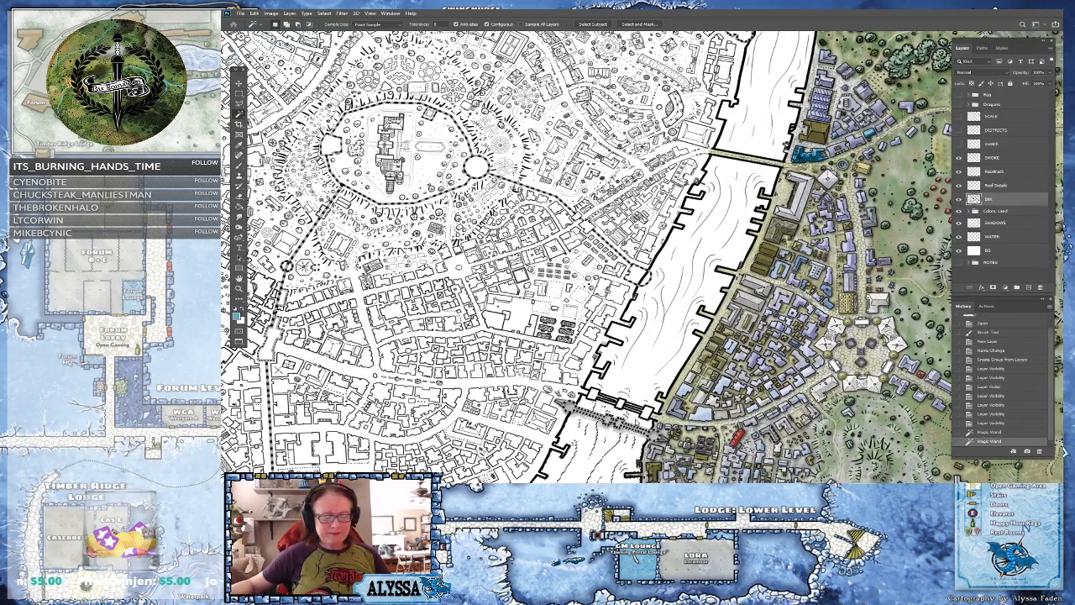
left_click(653, 363, "shift")
left_click_drag(689, 252, 624, 421)
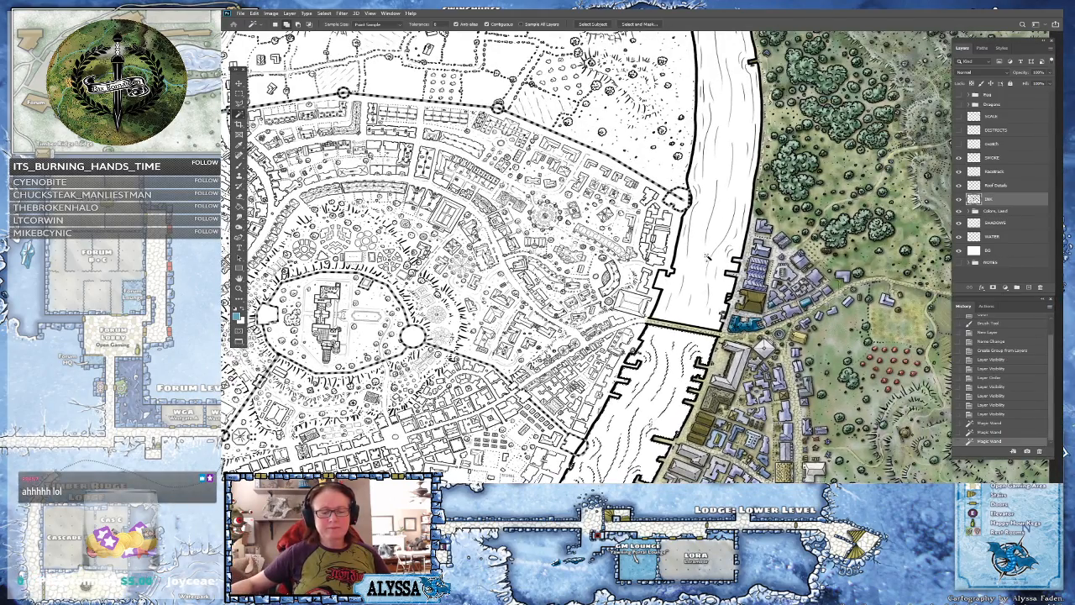
left_click(707, 257, "shift")
left_click_drag(706, 258, 731, 64)
- Add the walled harbor basin beside the red-roofed building on the east shore to the water selection
left_click_drag(672, 378, 647, 157)
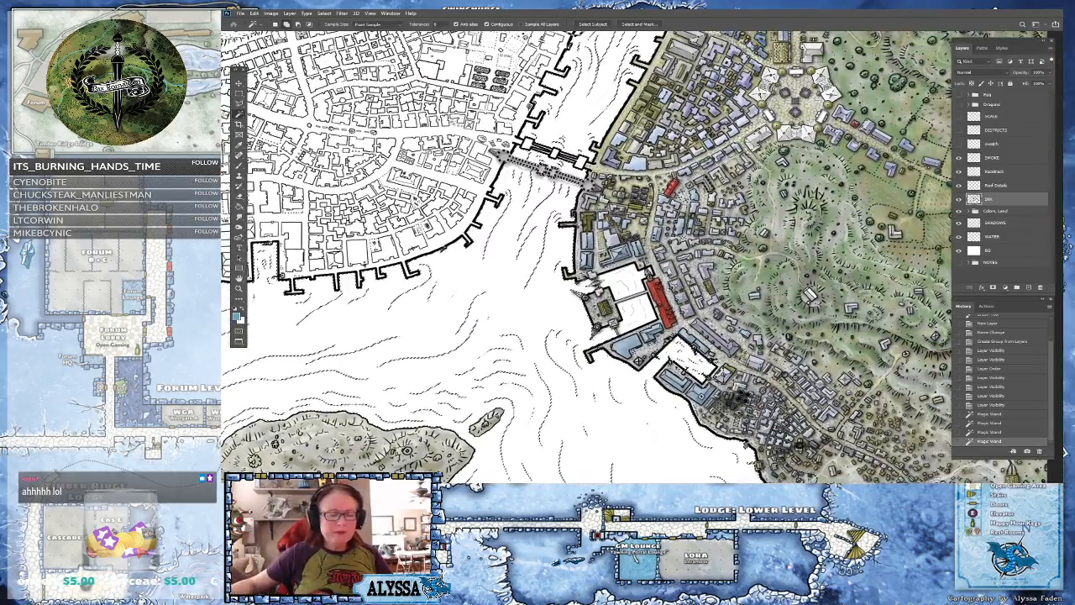
left_click(636, 304, "shift")
left_click_drag(651, 436, 694, 264)
scroll(694, 354, "down", 7)
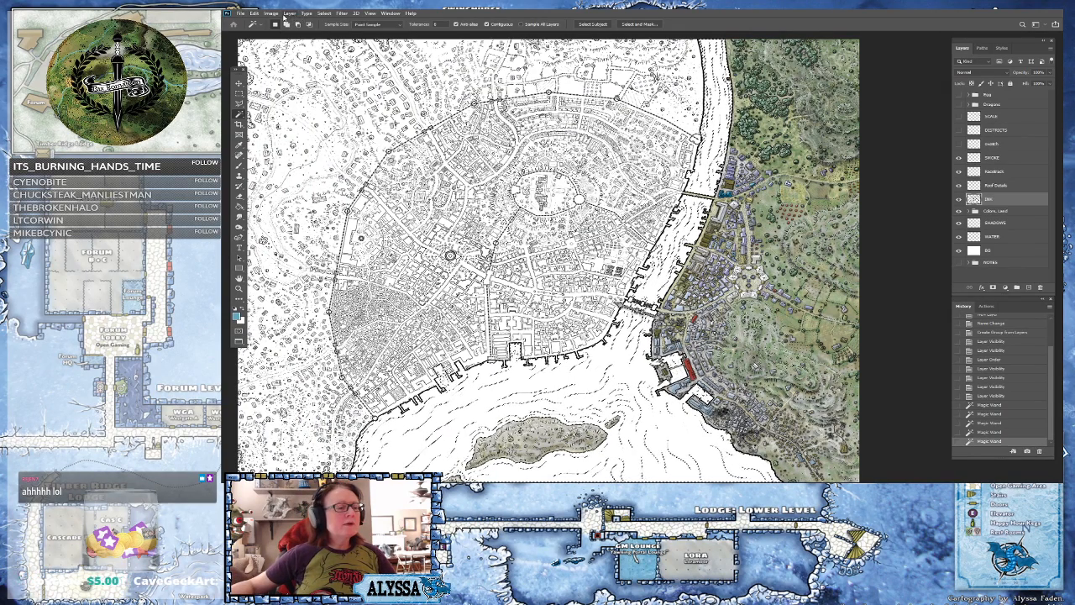
- Expand the water selection so that it also covers the fine ink lines
left_click(323, 13)
mouse_move(365, 127)
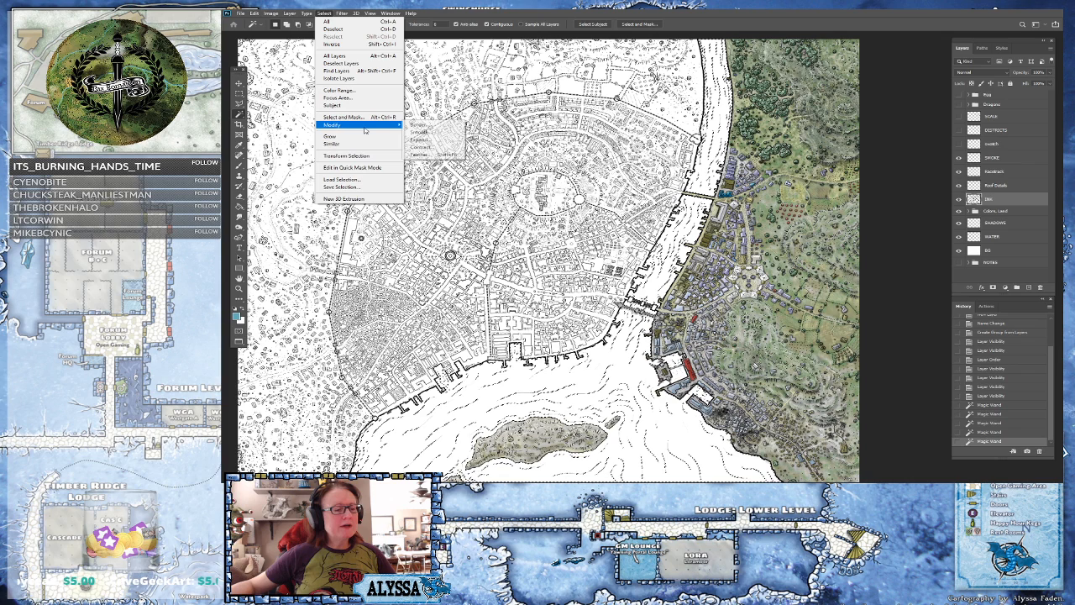
left_click(432, 139)
key("Return")
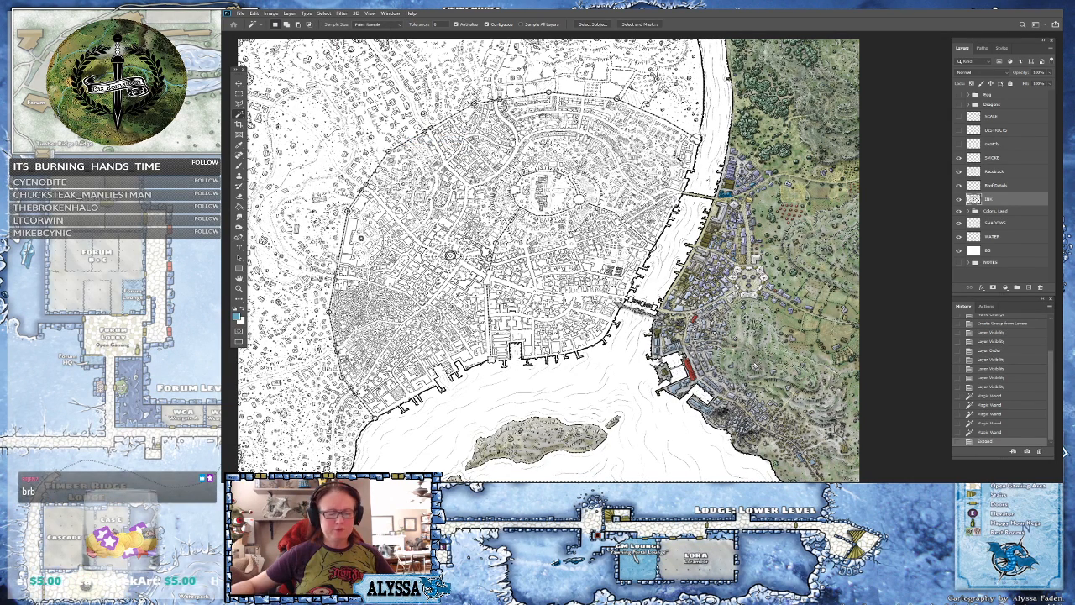
- Fill the selected river and bay with the blue foreground color on the WATER layer using the Paint Bucket, and clear the selection
left_click(1003, 237)
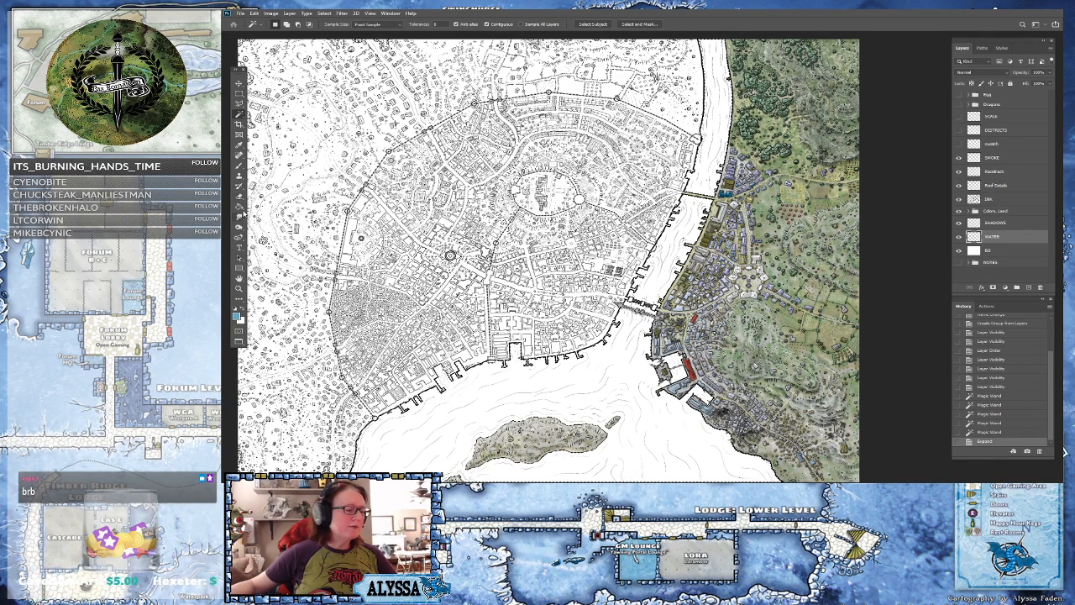
left_click(239, 205)
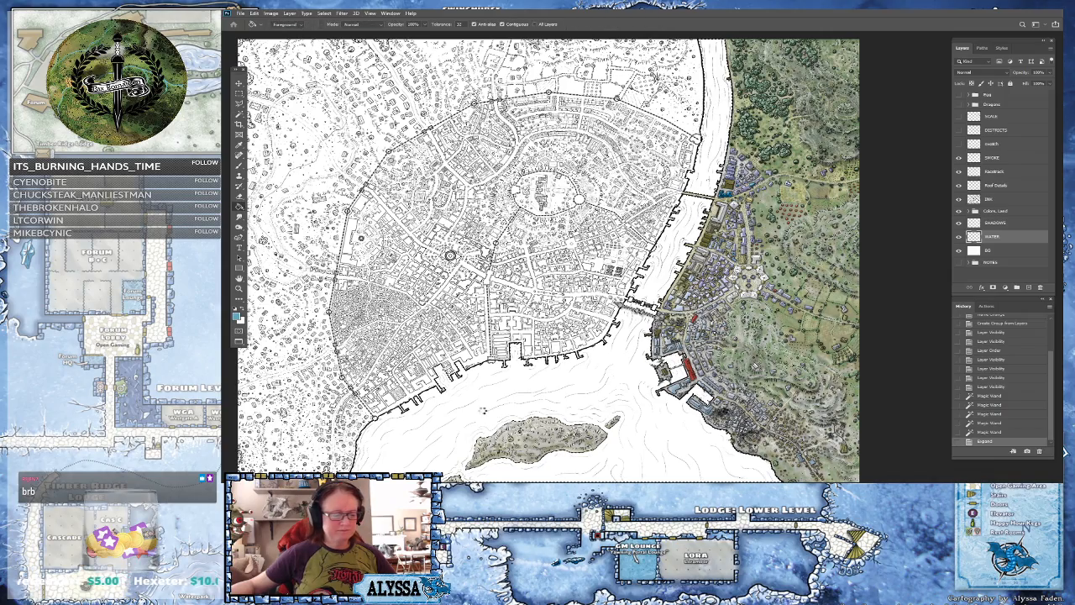
left_click(483, 411)
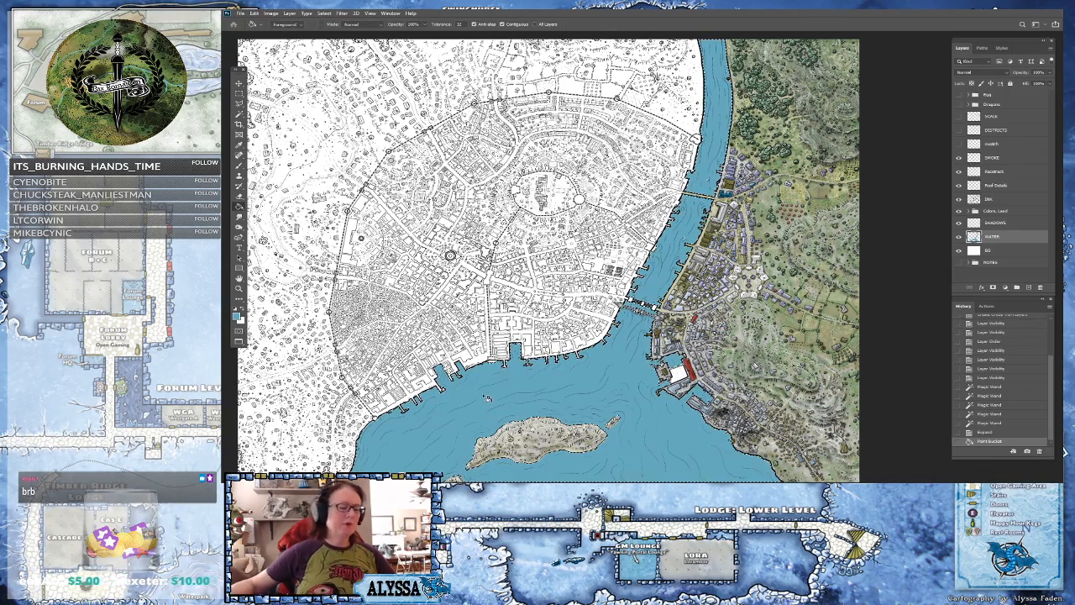
scroll(487, 398, "down", 2)
scroll(487, 398, "up", 3)
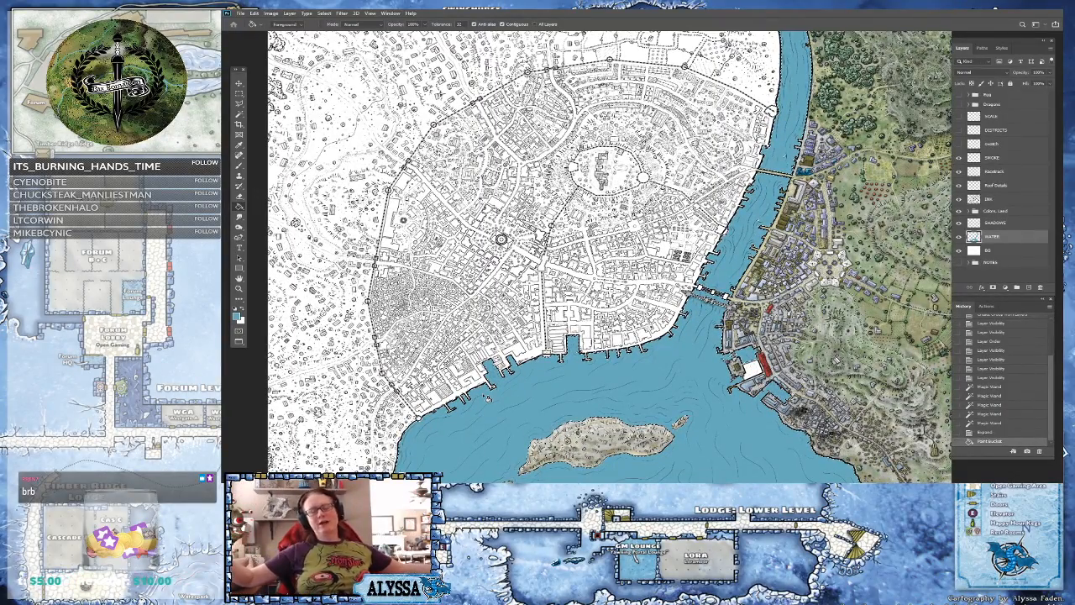
scroll(487, 398, "down", 2)
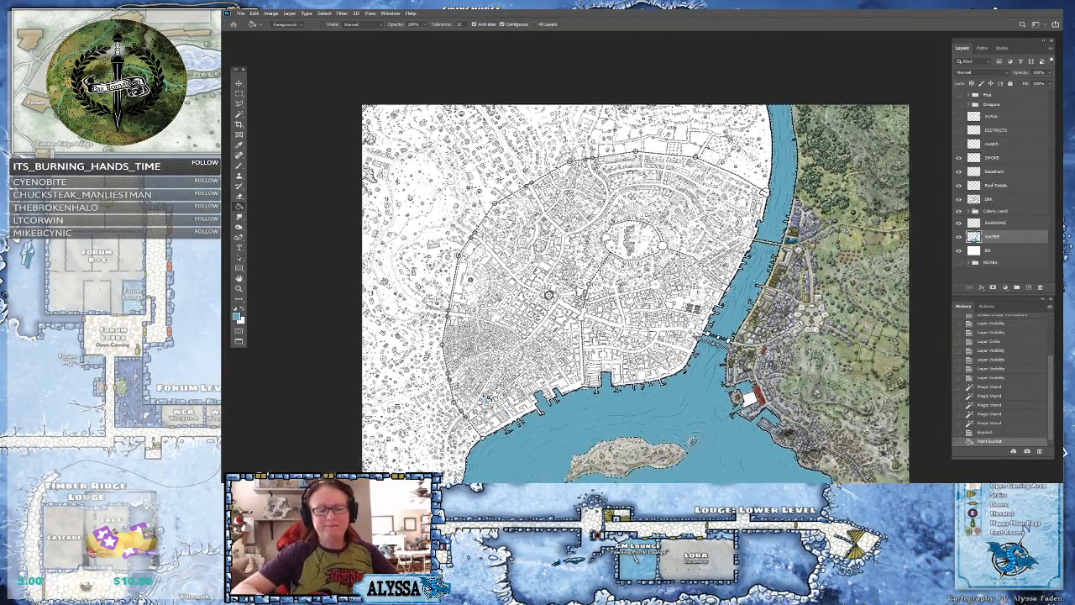
scroll(487, 398, "up", 2)
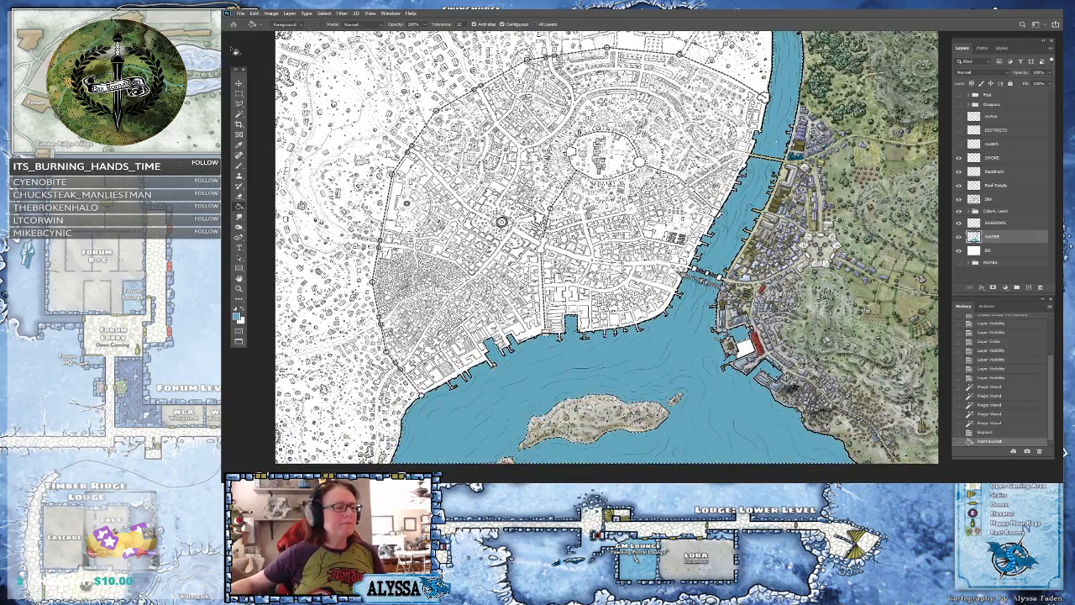
left_click(239, 95)
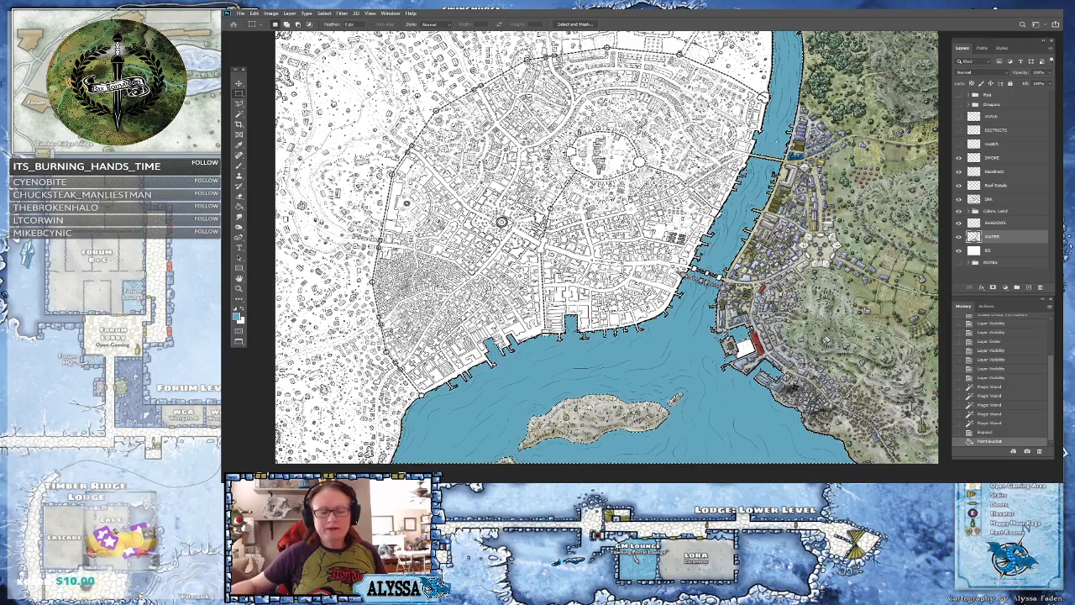
key("ctrl+d")
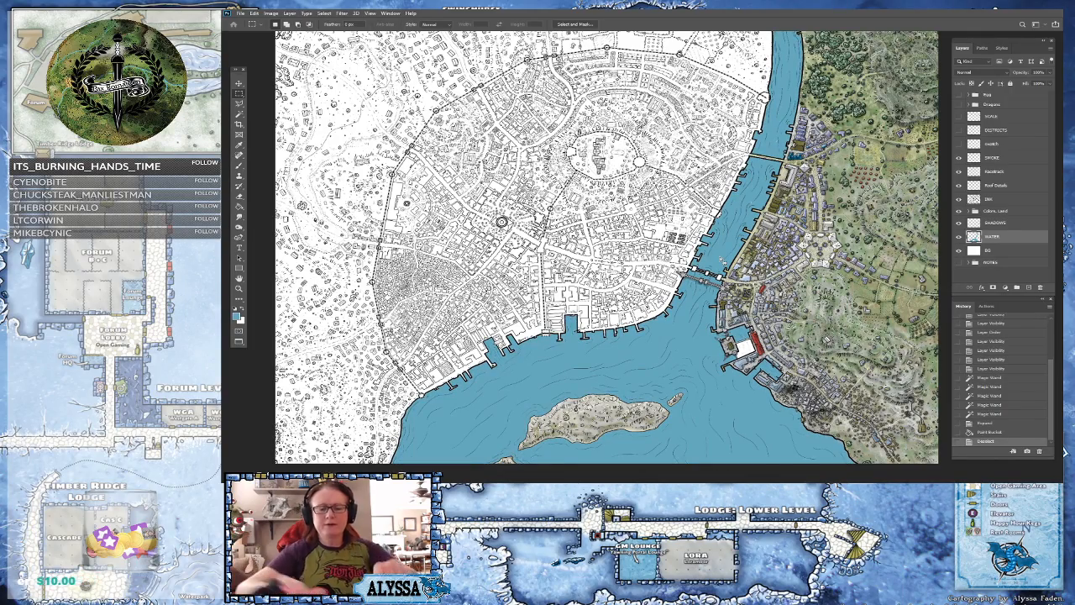
- Brush blue over the small white gaps in the river above and below the upper bridge
scroll(768, 157, "up", 6)
left_click_drag(769, 160, 721, 267)
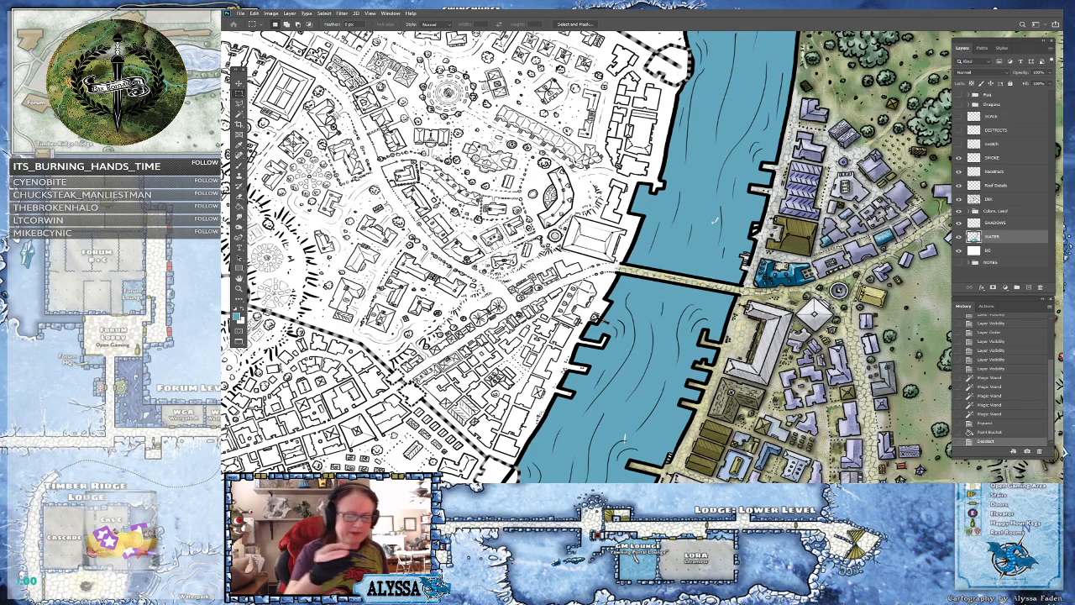
key("b")
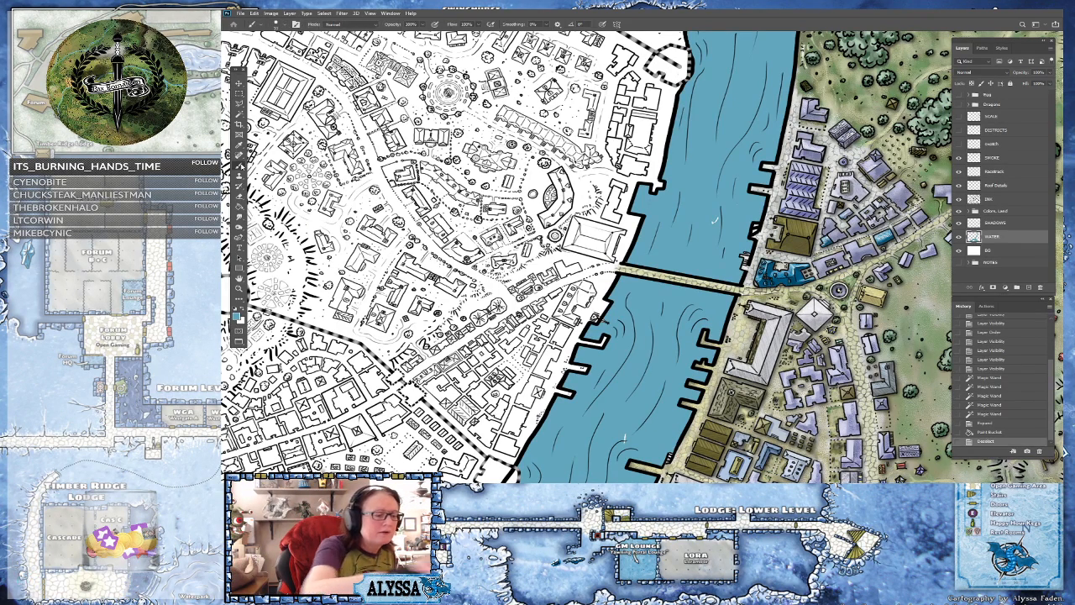
left_click(625, 428)
left_click(716, 220)
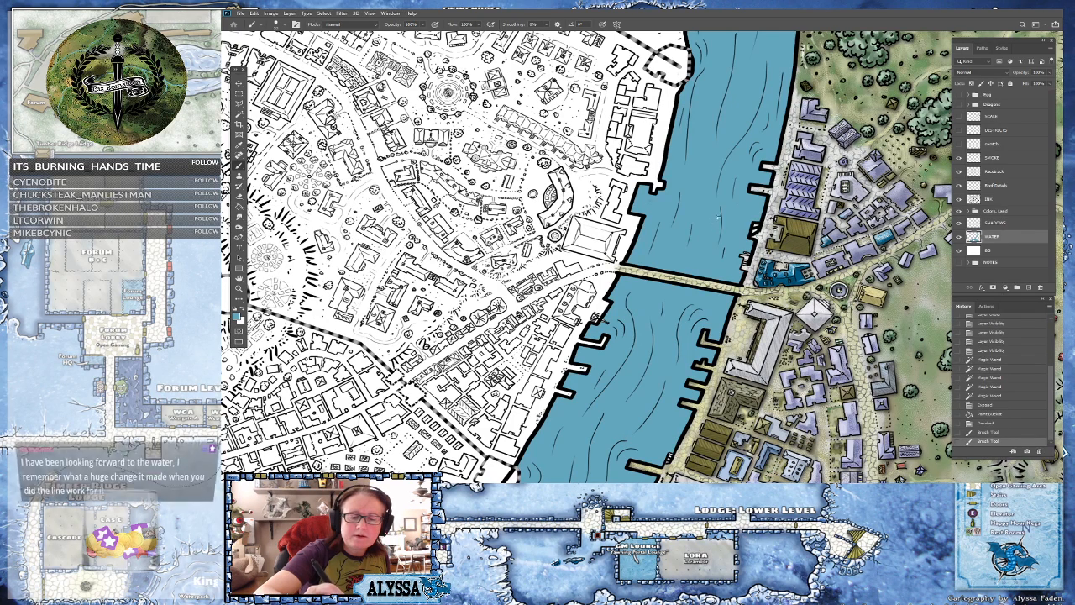
left_click(716, 244)
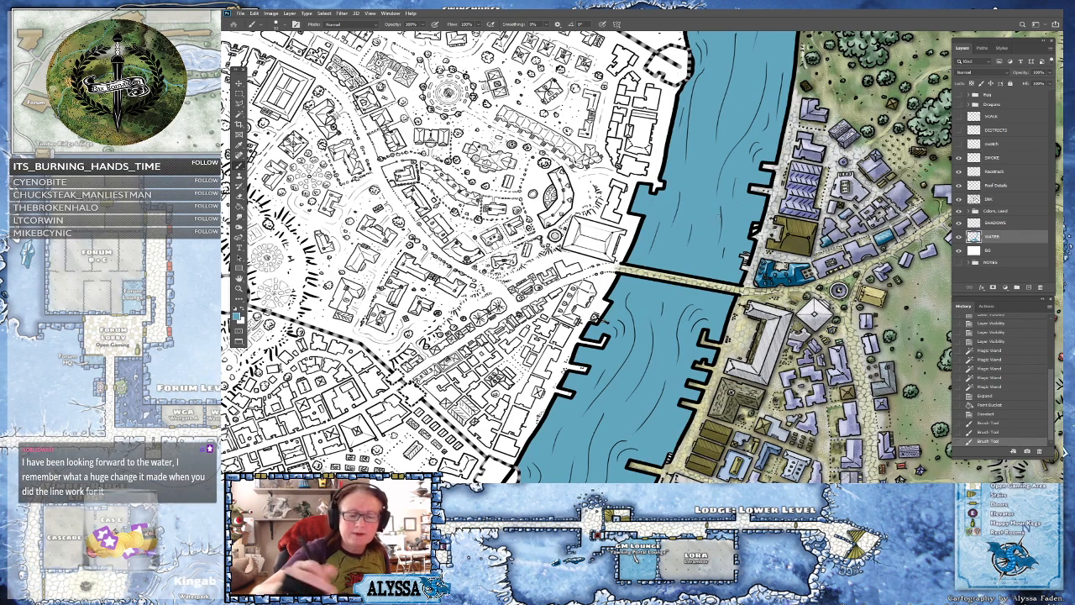
- Brush blue into the small unfilled spots around the ships and fort in the east harbor
scroll(705, 344, "down", 5)
left_click_drag(706, 353, 746, 147)
scroll(472, 192, "up", 1)
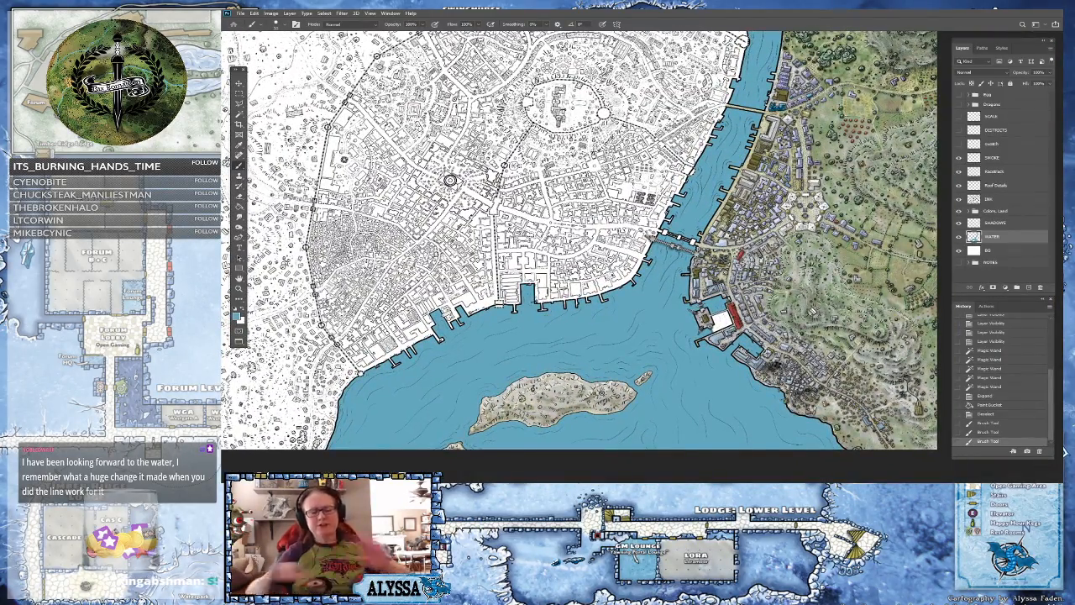
scroll(762, 318, "up", 5)
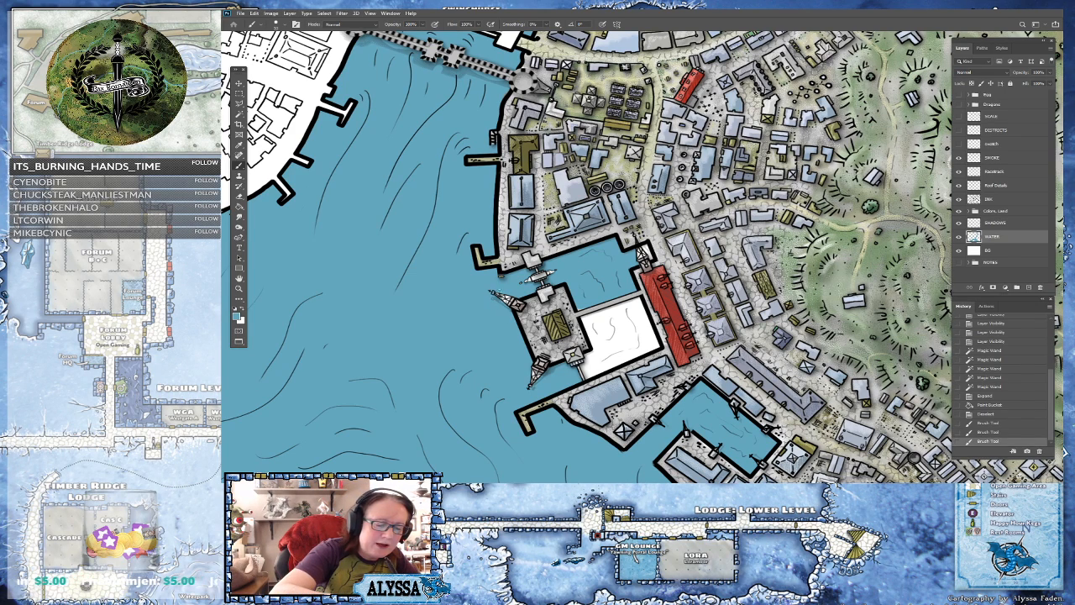
left_click(507, 302)
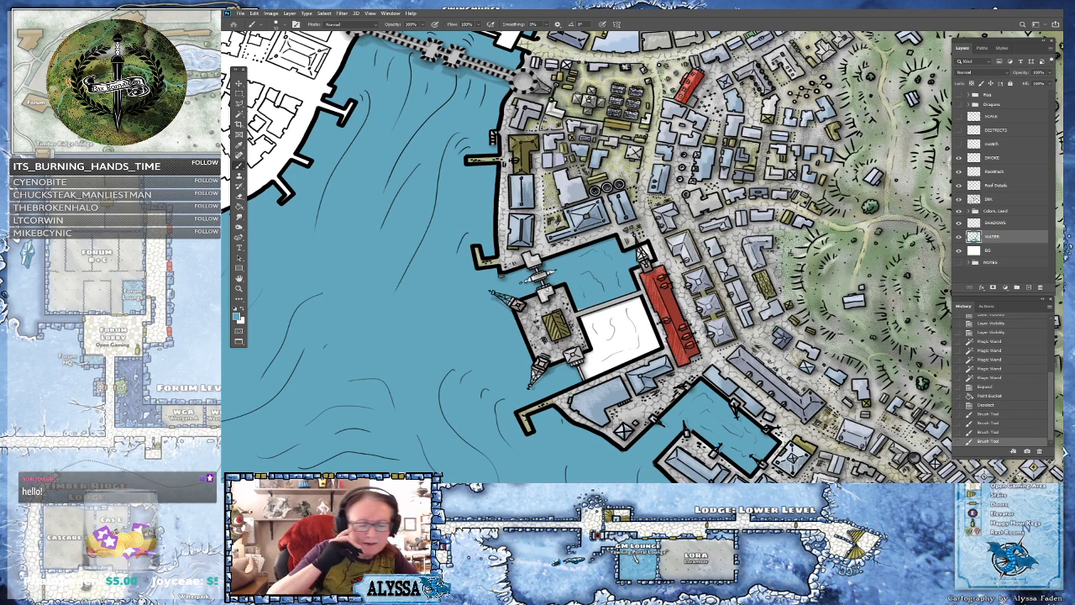
left_click(538, 371)
left_click(539, 366)
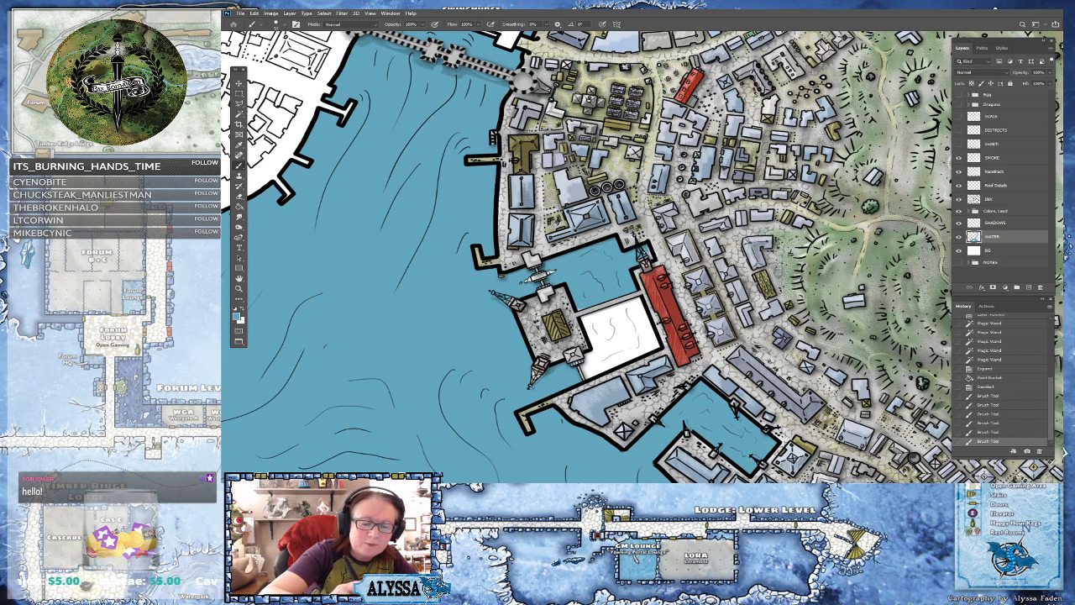
left_click(537, 370)
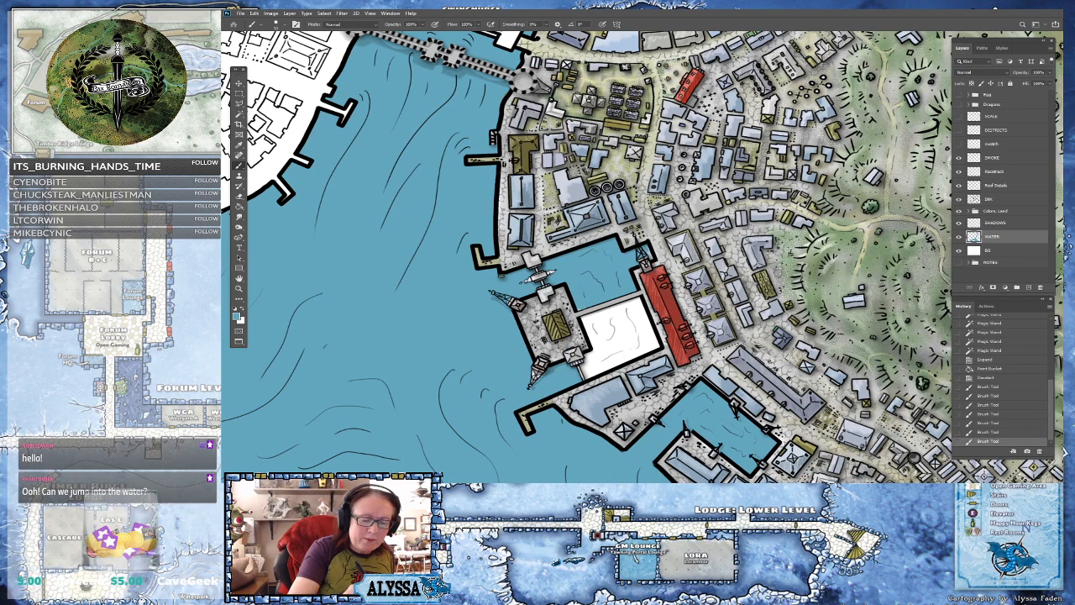
left_click(538, 369)
left_click(642, 256)
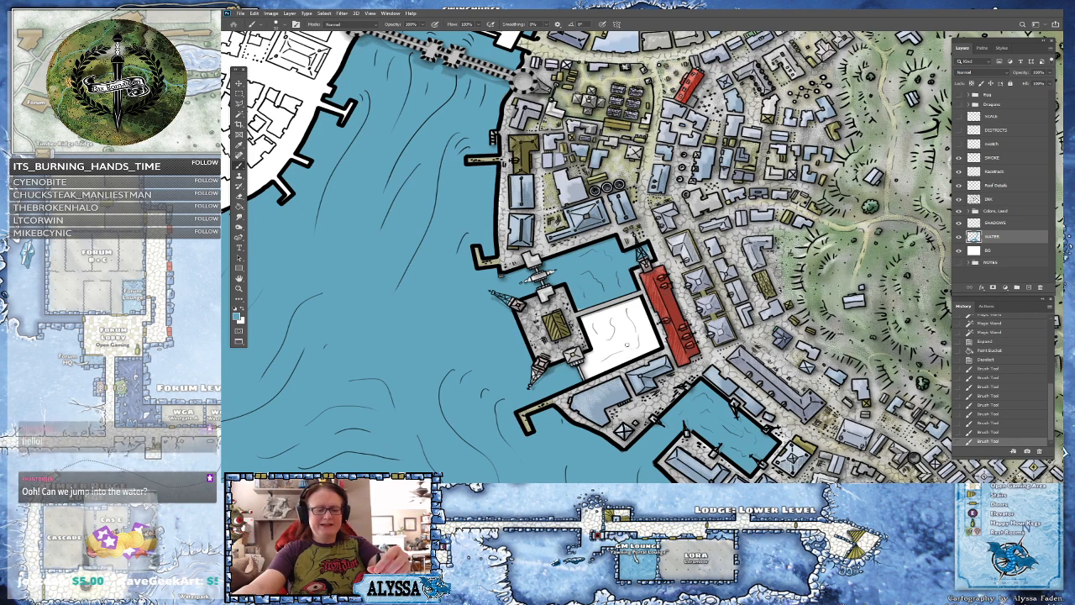
- Paint the remaining white harbor basin between the fort and the red-roofed building blue, edges first
mouse_move(603, 368)
left_mouse_down()
mouse_move(588, 353)
mouse_move(578, 370)
mouse_move(654, 349)
mouse_move(643, 306)
mouse_move(591, 316)
mouse_move(595, 347)
left_mouse_up()
mouse_move(581, 308)
left_mouse_down()
mouse_move(601, 358)
mouse_move(631, 352)
mouse_move(652, 321)
left_mouse_up()
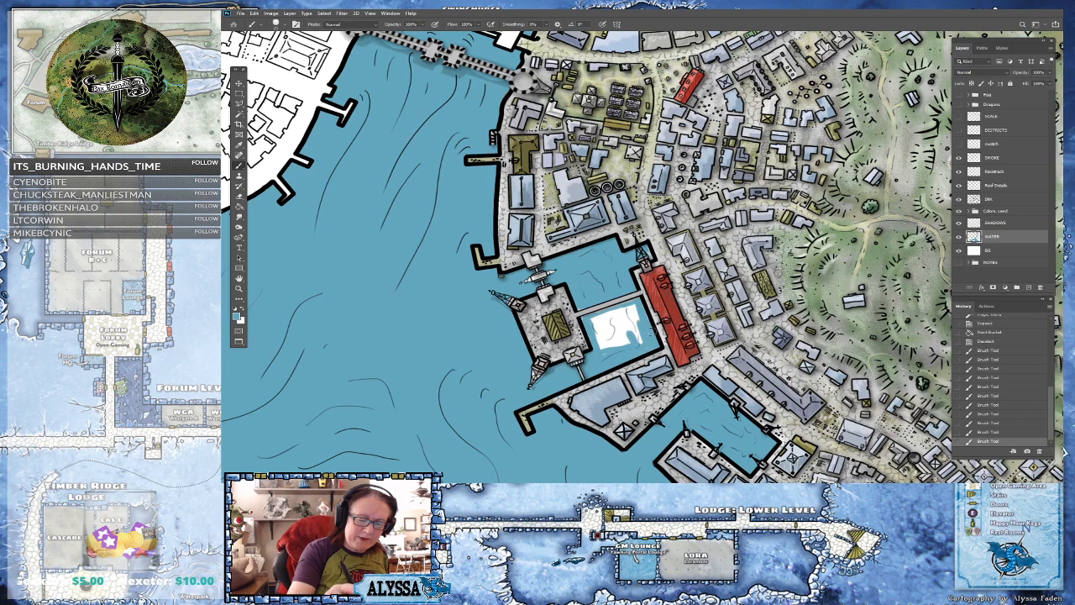
mouse_move(586, 310)
left_mouse_down()
mouse_move(603, 346)
mouse_move(606, 336)
left_mouse_up()
mouse_move(619, 336)
left_mouse_down()
mouse_move(638, 316)
mouse_move(598, 320)
mouse_move(616, 321)
left_mouse_up()
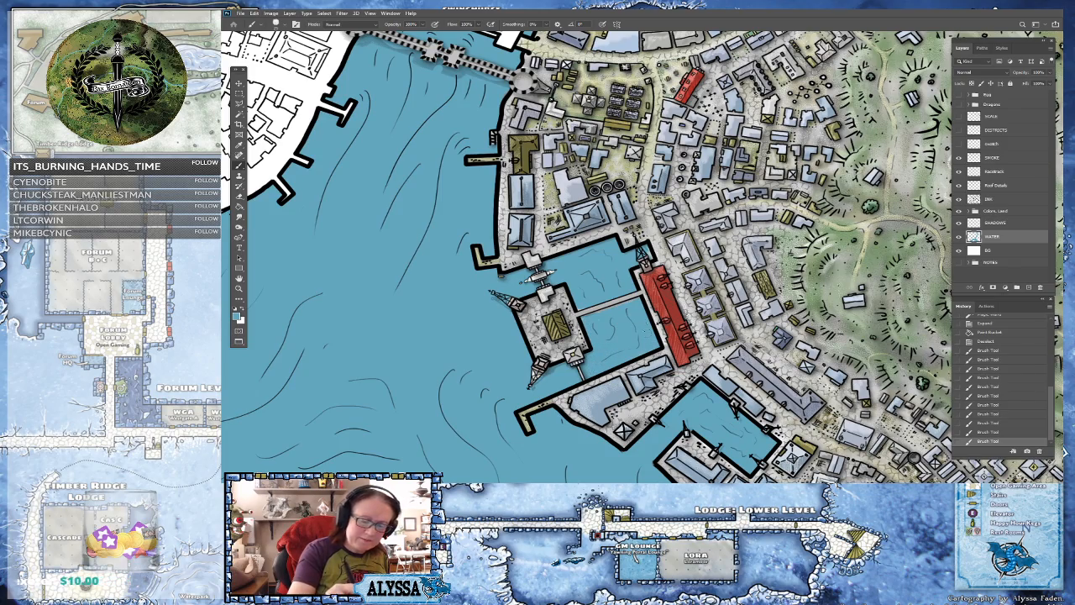
- Touch up the water color with the blue brush along the bay's western shore
scroll(637, 404, "down", 2)
scroll(664, 277, "down", 6)
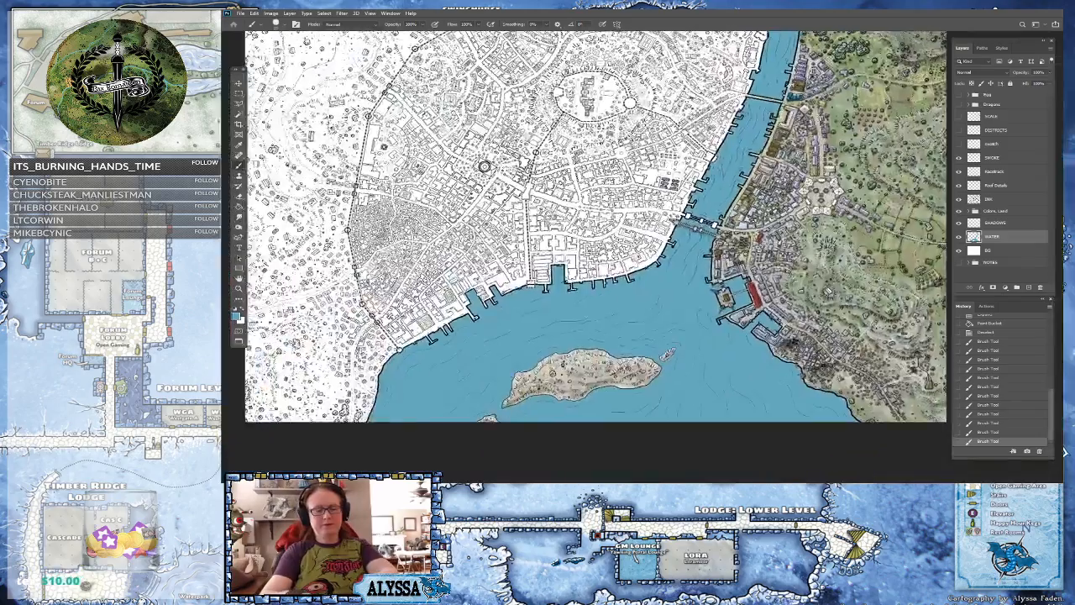
scroll(663, 277, "up", 2)
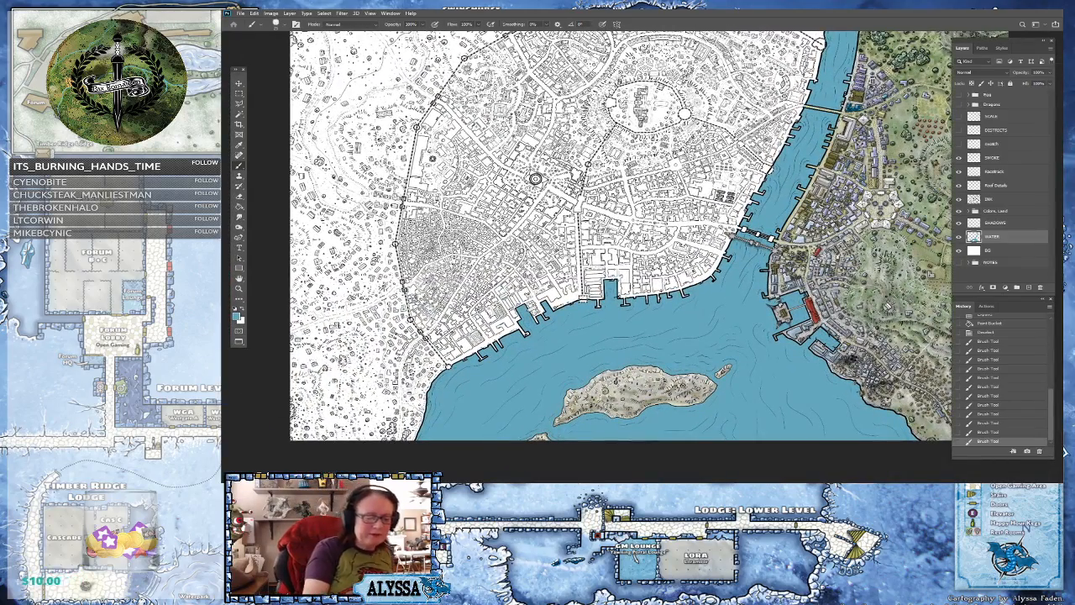
left_click(442, 386)
left_click(443, 390)
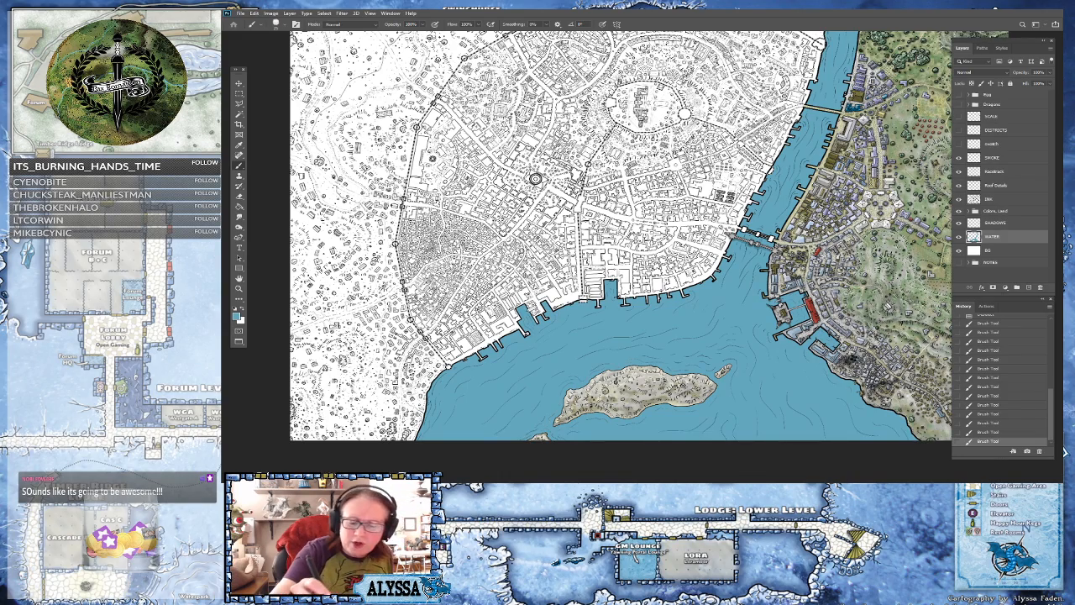
left_click_drag(587, 252, 517, 248)
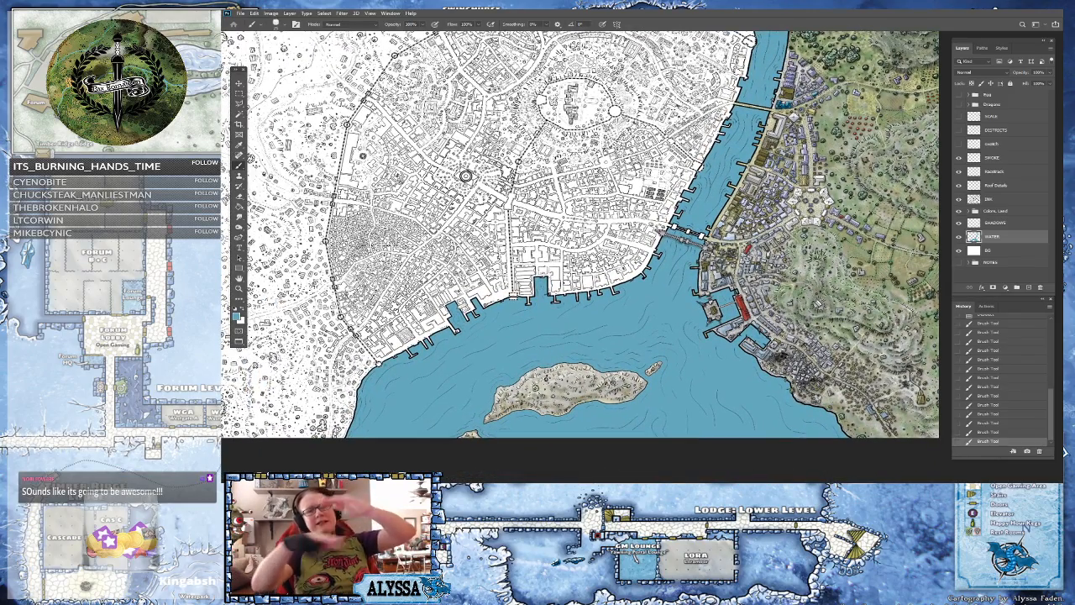
scroll(795, 342, "up", 3)
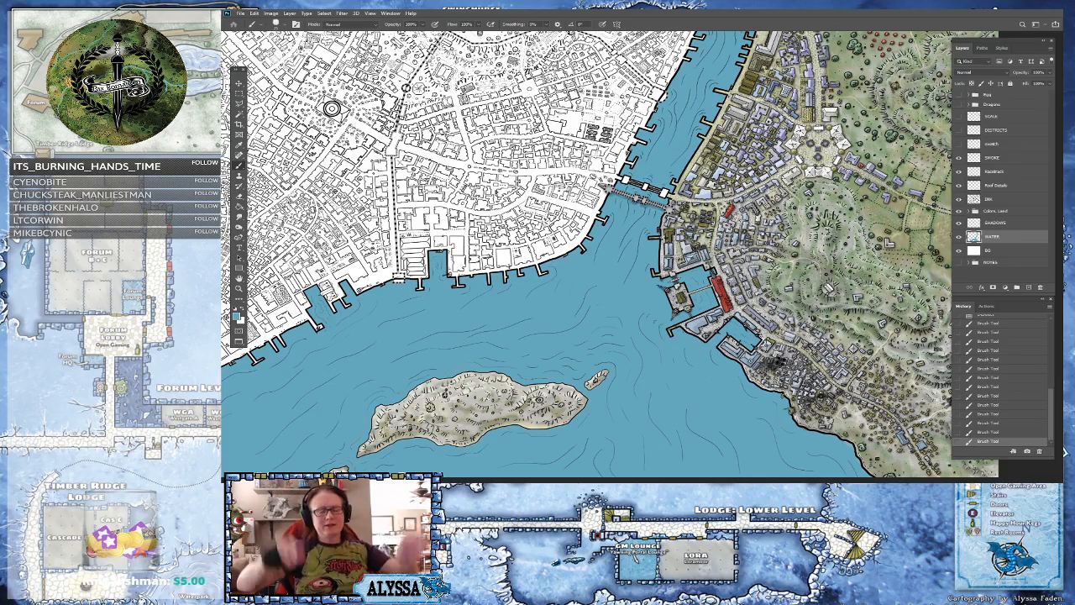
scroll(801, 352, "up", 2)
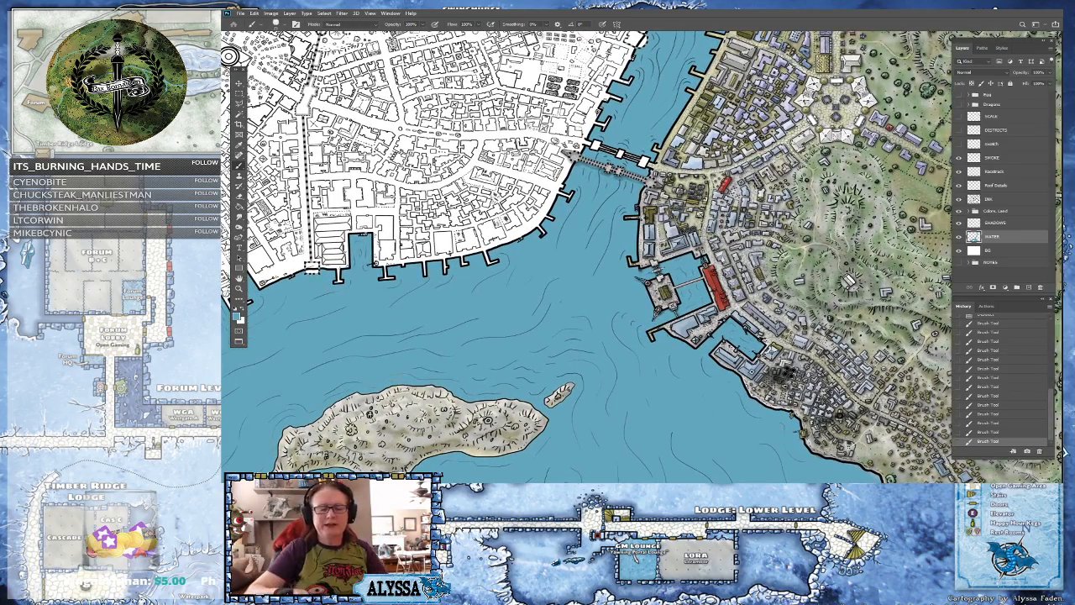
scroll(588, 257, "right", 2)
scroll(774, 410, "up", 2)
scroll(796, 353, "down", 3)
scroll(882, 453, "down", 1)
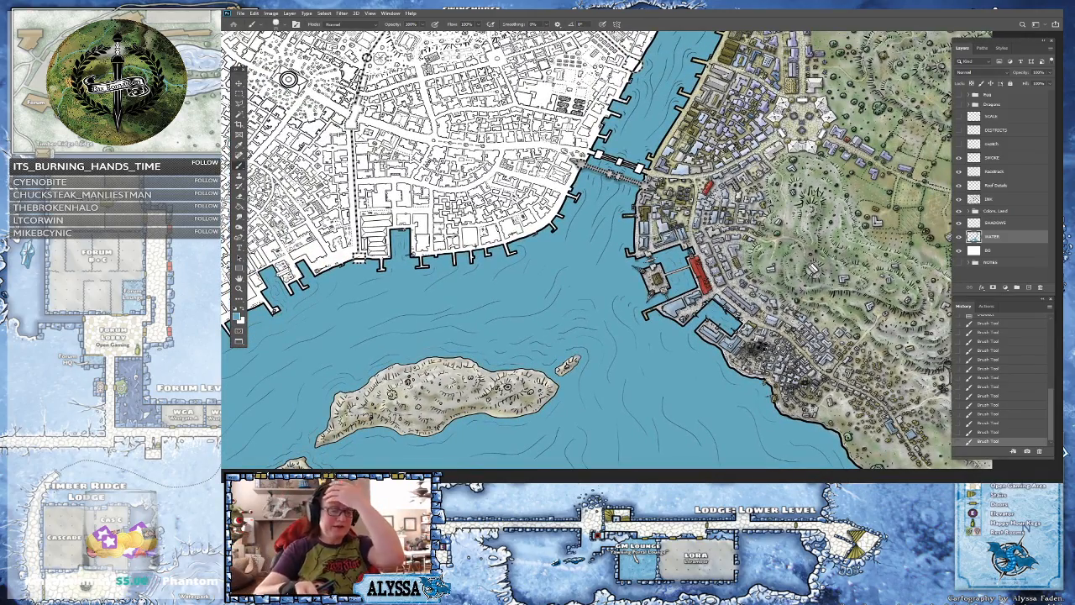
- Create a new layer directly above the WATER layer and name it Water Highlights
scroll(588, 252, "up", 2)
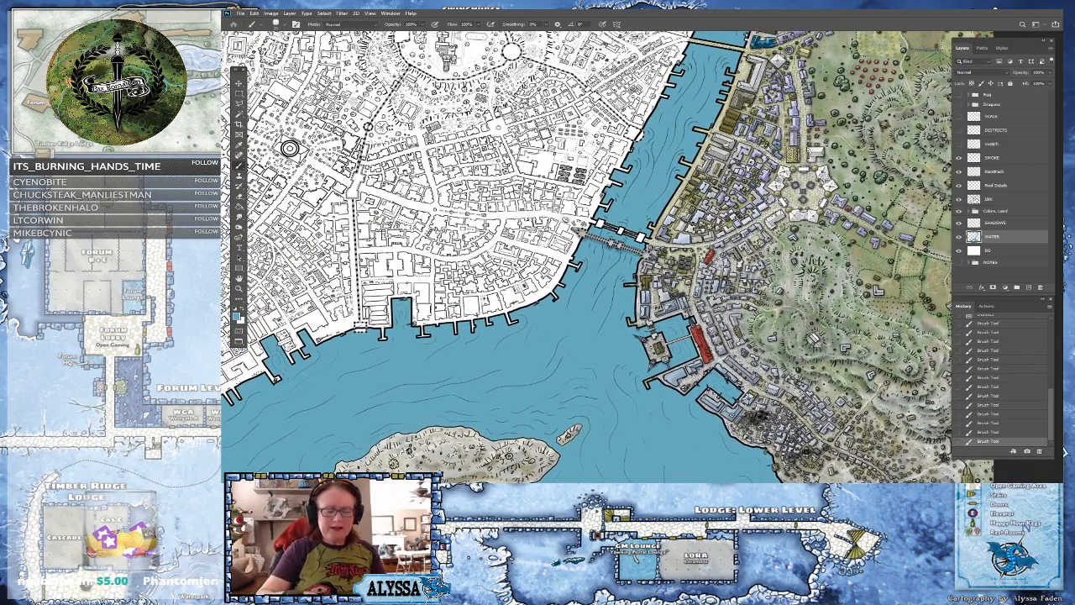
scroll(588, 252, "left", 3)
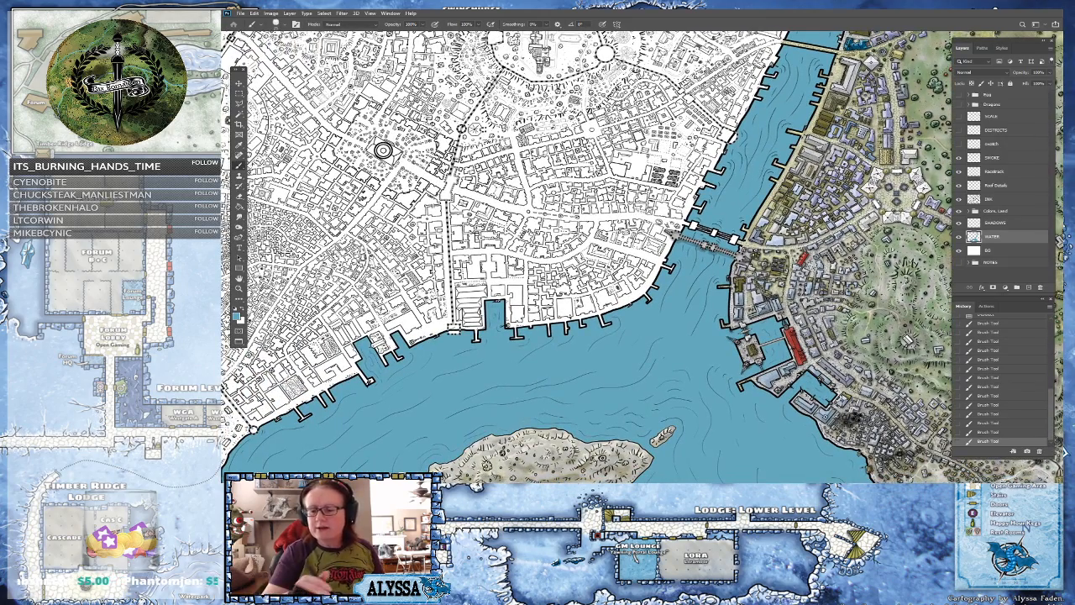
left_click(1028, 287)
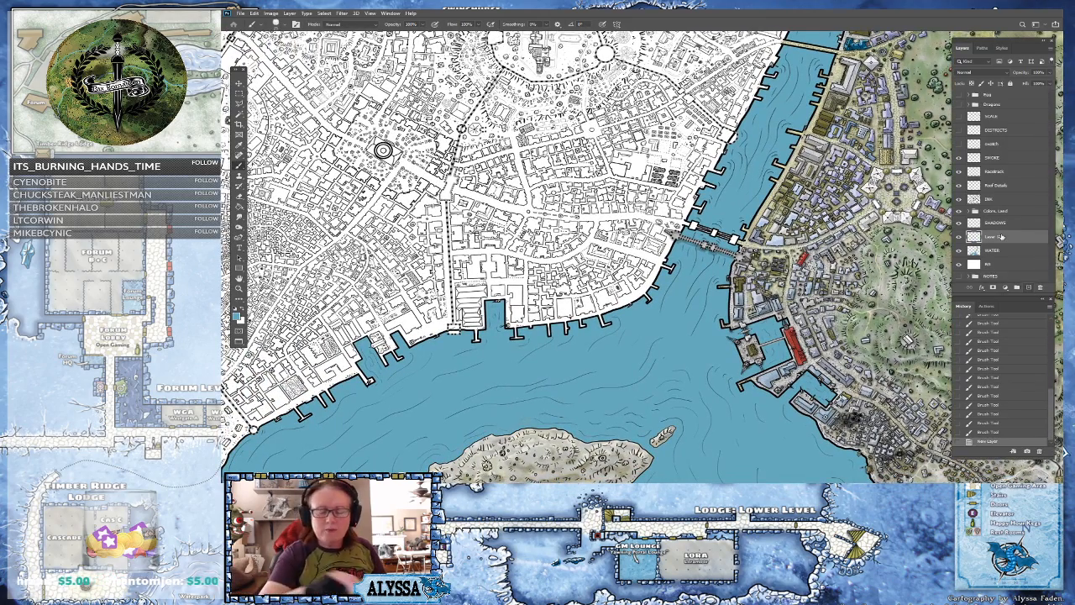
double_click(996, 239)
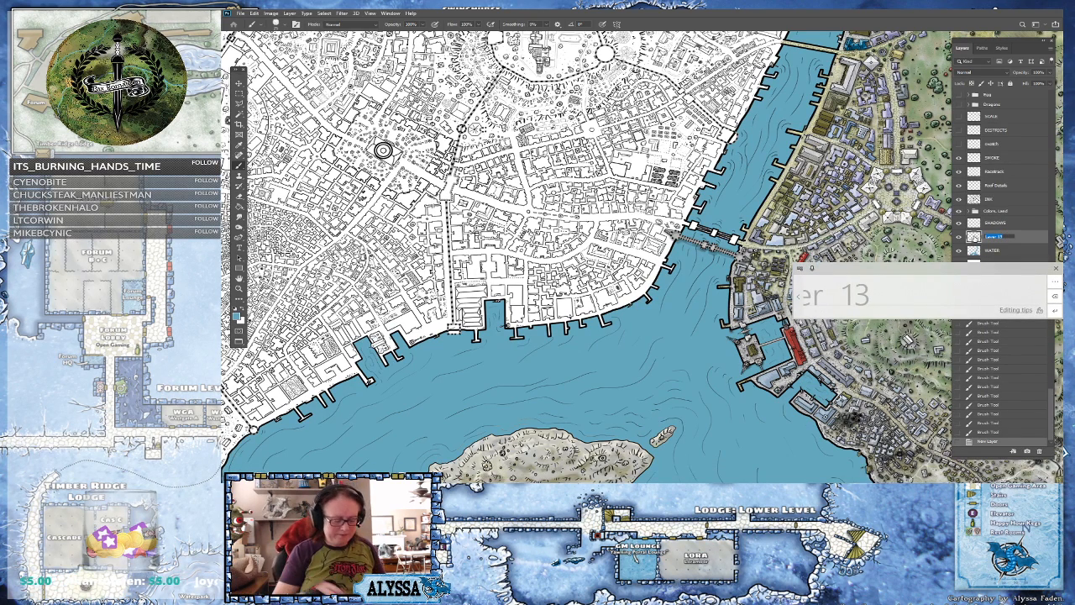
type("Water Hig")
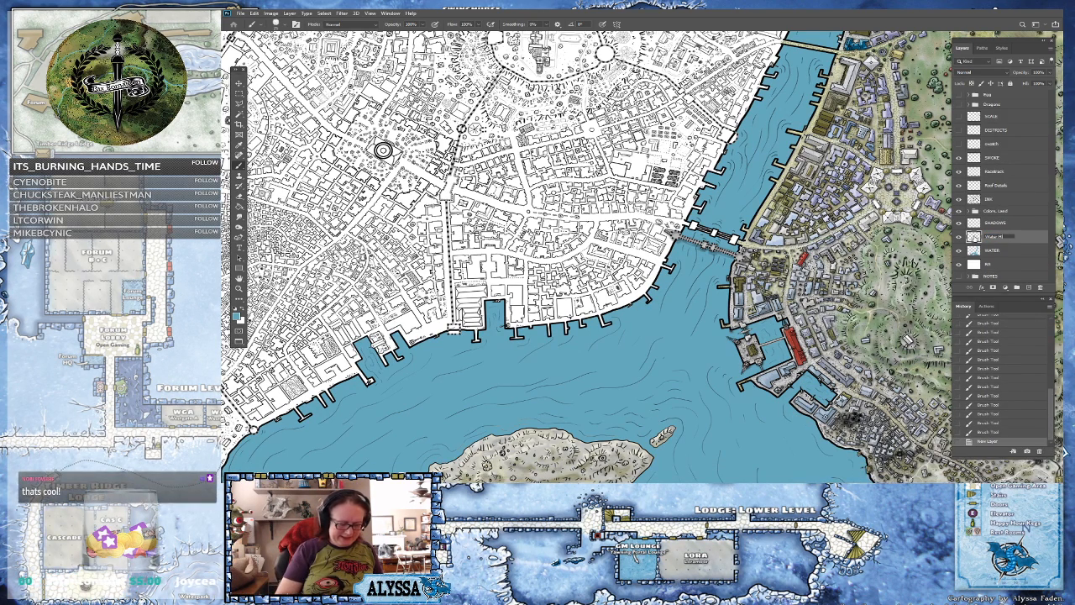
type("hlights")
key("Return")
- Set the foreground color to a lighter, paler blue for painting highlights on the bay's water
left_click_drag(546, 336, 582, 309)
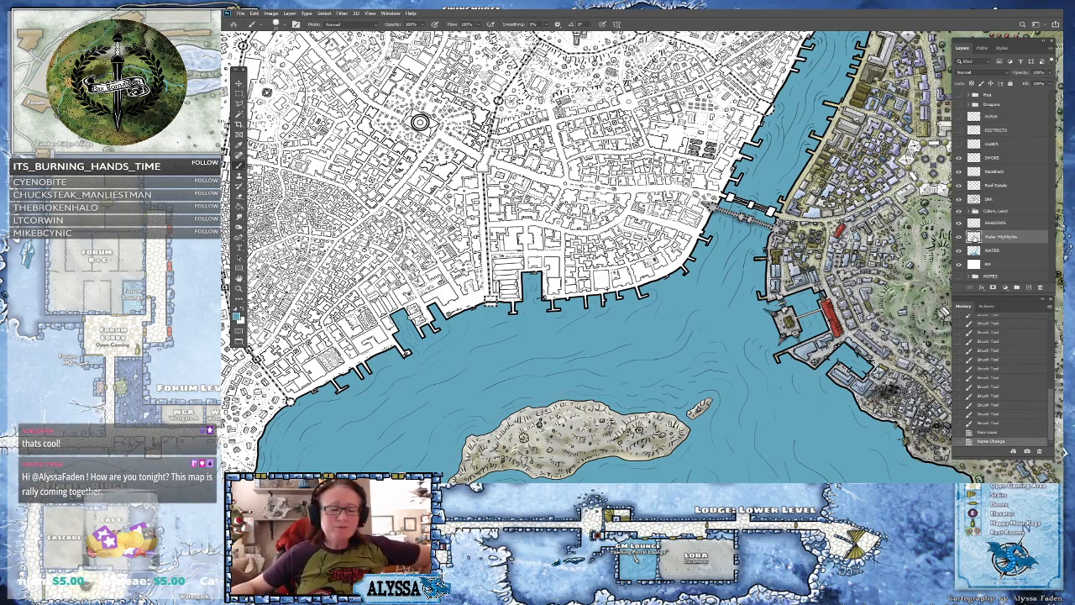
scroll(625, 331, "down", 5)
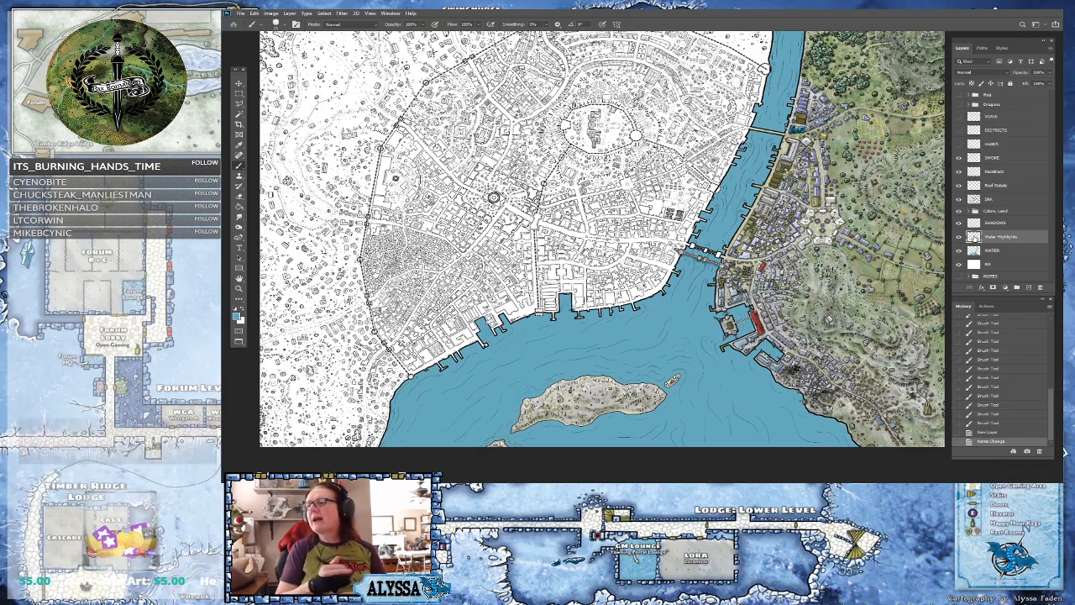
left_click_drag(588, 252, 601, 293)
scroll(638, 335, "up", 3)
left_click_drag(638, 336, 745, 300)
left_click_drag(443, 413, 521, 390)
scroll(520, 390, "up", 3)
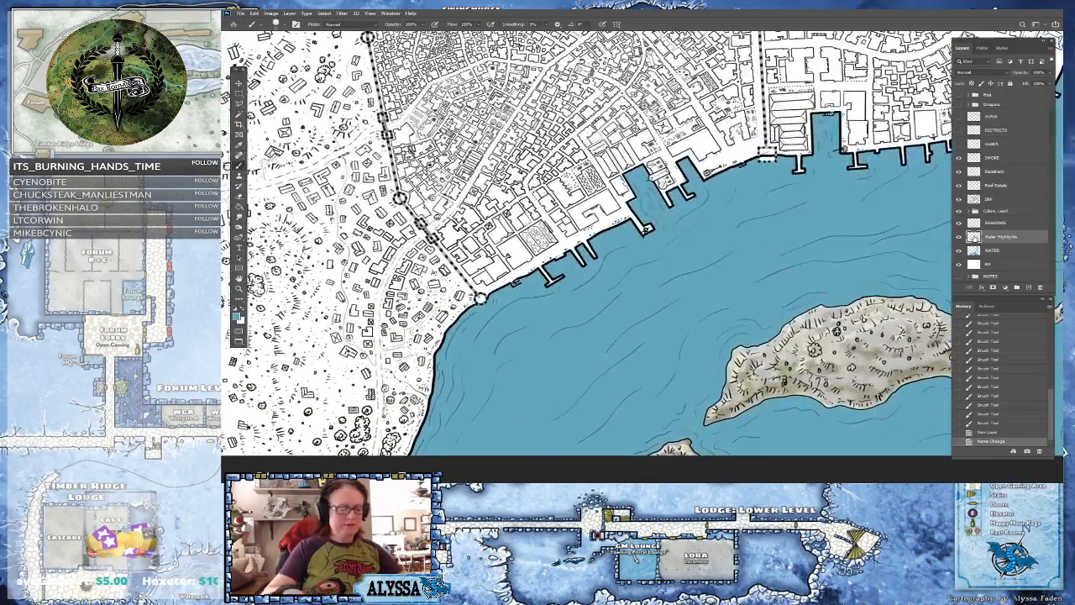
left_click(237, 315)
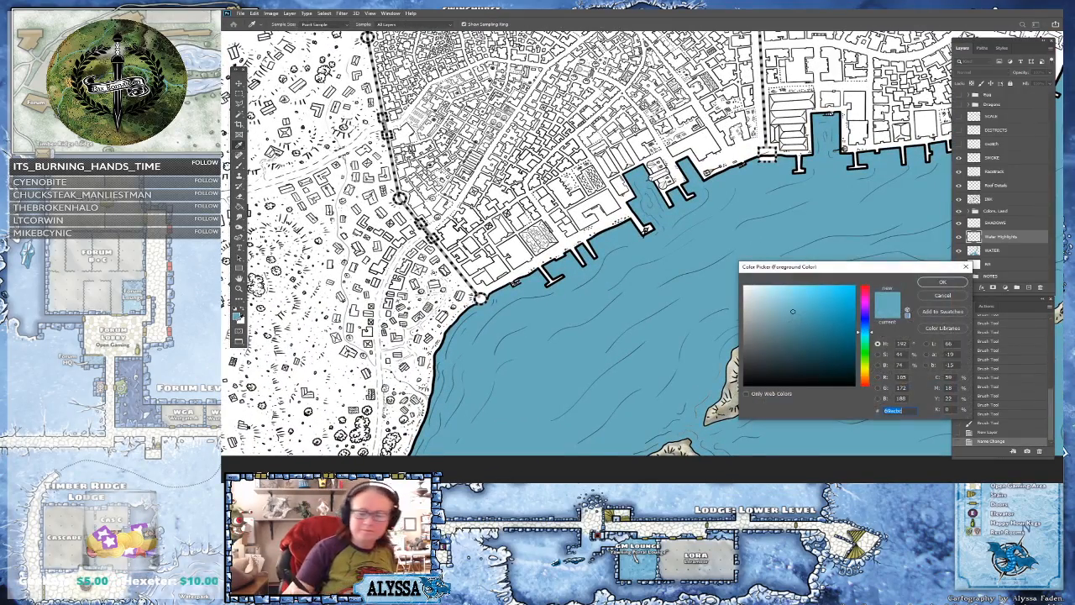
left_click(769, 301)
left_click(934, 283)
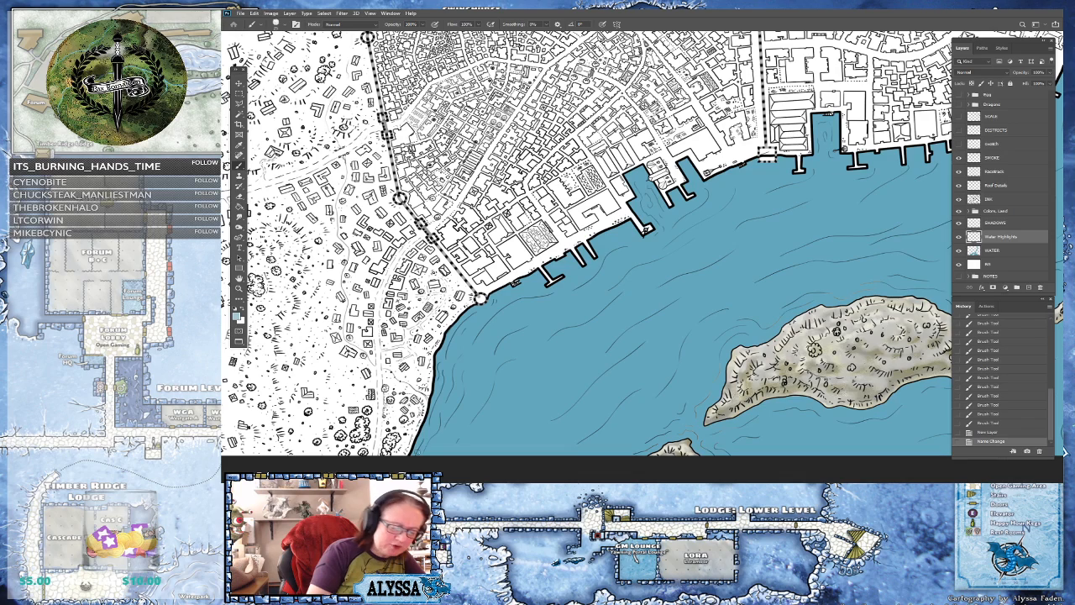
- Brush thin pale-blue wave highlights along the bay's western shore and beside the nearby ink wave lines
mouse_move(413, 455)
left_mouse_down()
mouse_move(439, 423)
mouse_move(448, 346)
left_mouse_up()
mouse_move(447, 346)
left_mouse_down()
mouse_move(457, 317)
mouse_move(466, 331)
mouse_move(476, 317)
mouse_move(476, 328)
mouse_move(533, 362)
mouse_move(475, 322)
mouse_move(553, 293)
left_mouse_up()
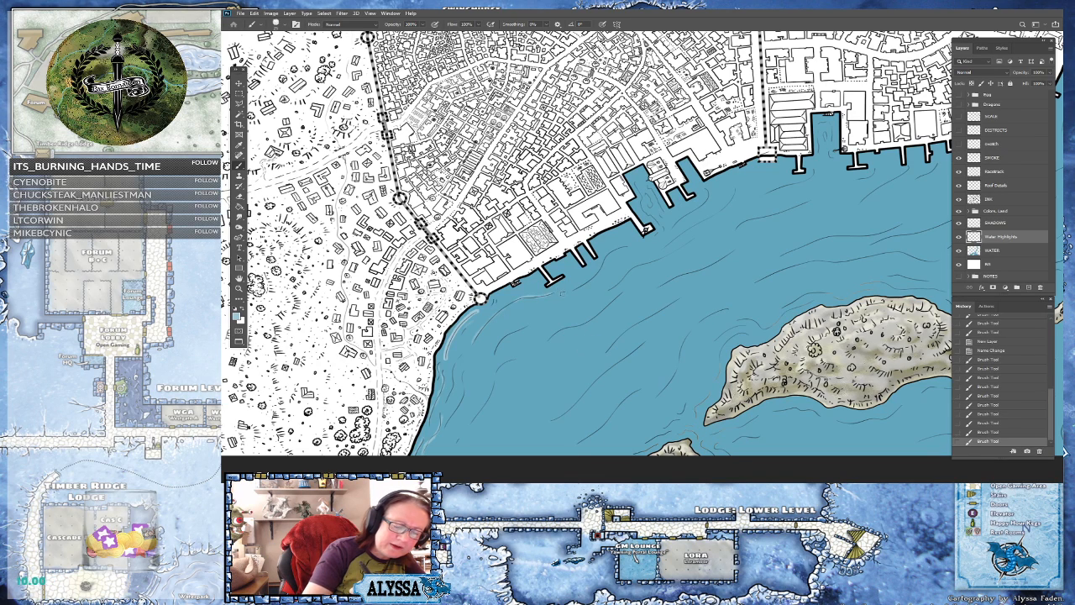
left_click_drag(496, 351, 532, 322)
mouse_move(498, 369)
left_mouse_down()
mouse_move(520, 358)
mouse_move(474, 414)
mouse_move(462, 355)
left_mouse_up()
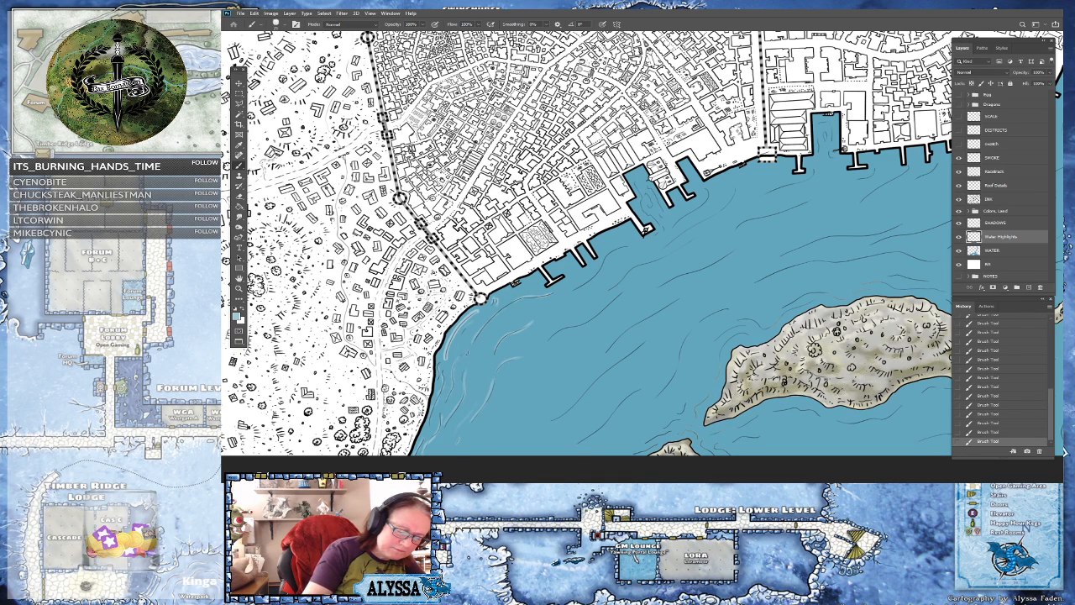
- Brush curved pale-blue highlights beside the wave lines off the southwestern piers and out toward the open bay
mouse_move(550, 340)
left_mouse_down()
mouse_move(652, 278)
mouse_move(610, 287)
mouse_move(673, 247)
left_mouse_up()
left_click_drag(598, 295, 563, 314)
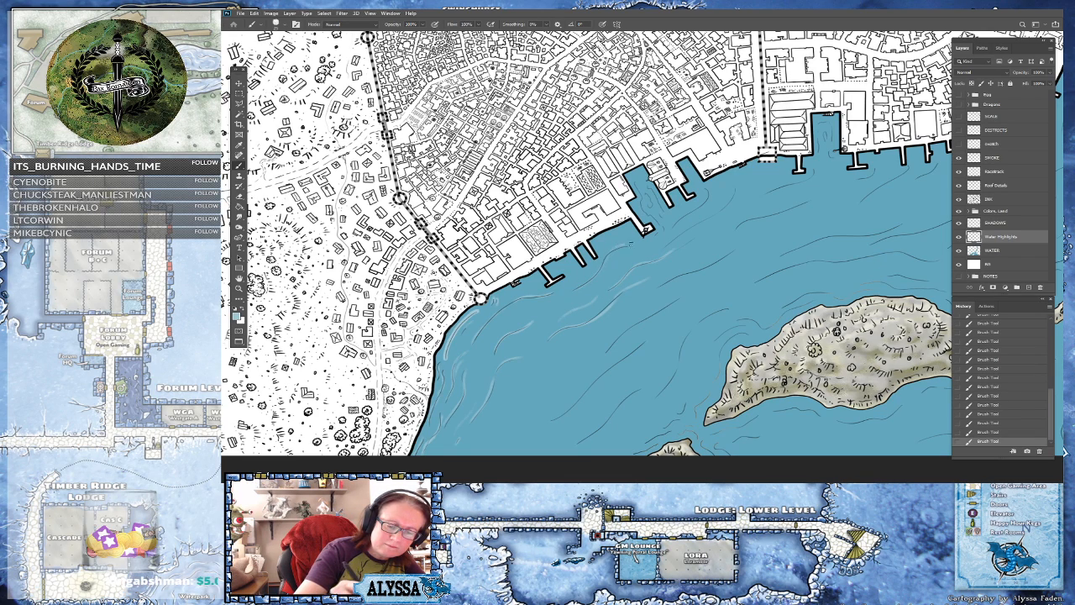
left_click_drag(612, 264, 661, 234)
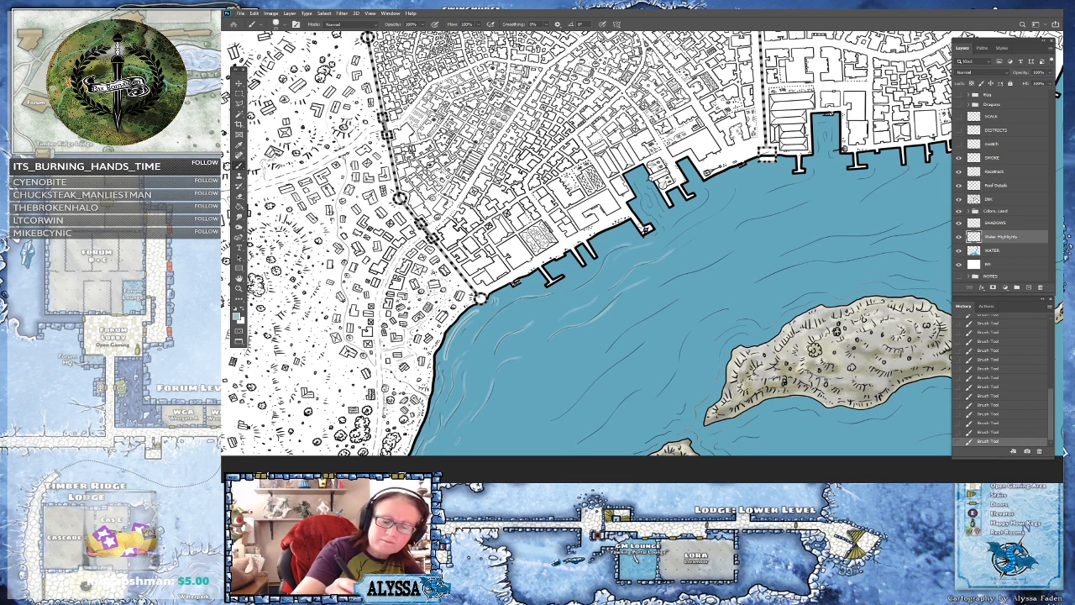
left_click_drag(568, 285, 579, 273)
left_click_drag(509, 315, 537, 305)
left_click_drag(603, 353, 696, 289)
mouse_move(651, 318)
left_mouse_down()
mouse_move(605, 349)
mouse_move(672, 306)
left_mouse_up()
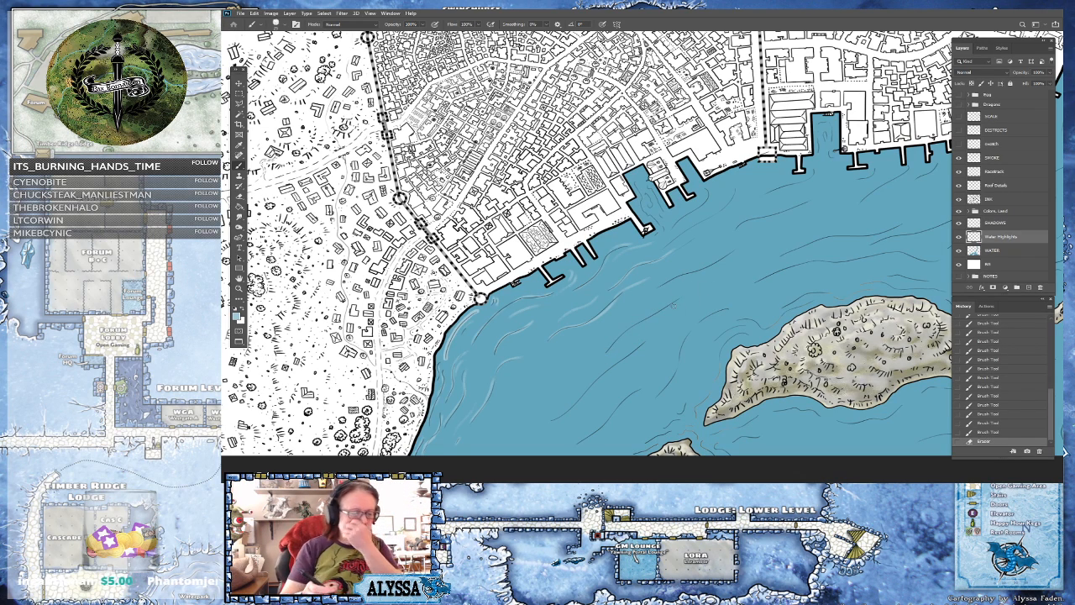
- Erase and redo the highlight hugging the western shore's curve, and brush longer highlights through the open bay west of the large island
left_click_drag(445, 358, 481, 301)
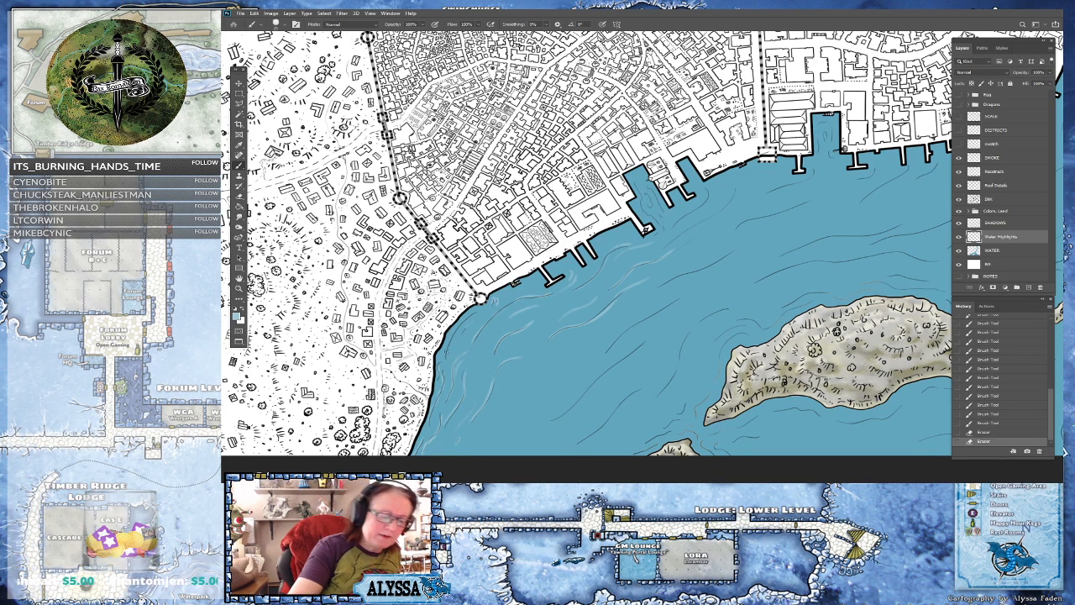
left_click_drag(445, 351, 472, 317)
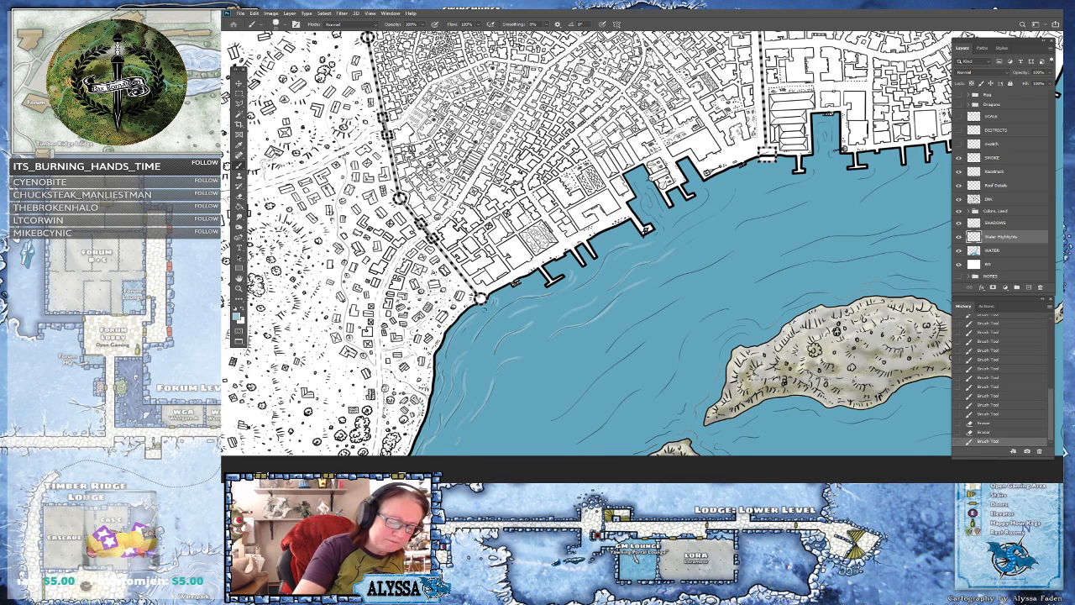
left_click_drag(593, 355, 713, 283)
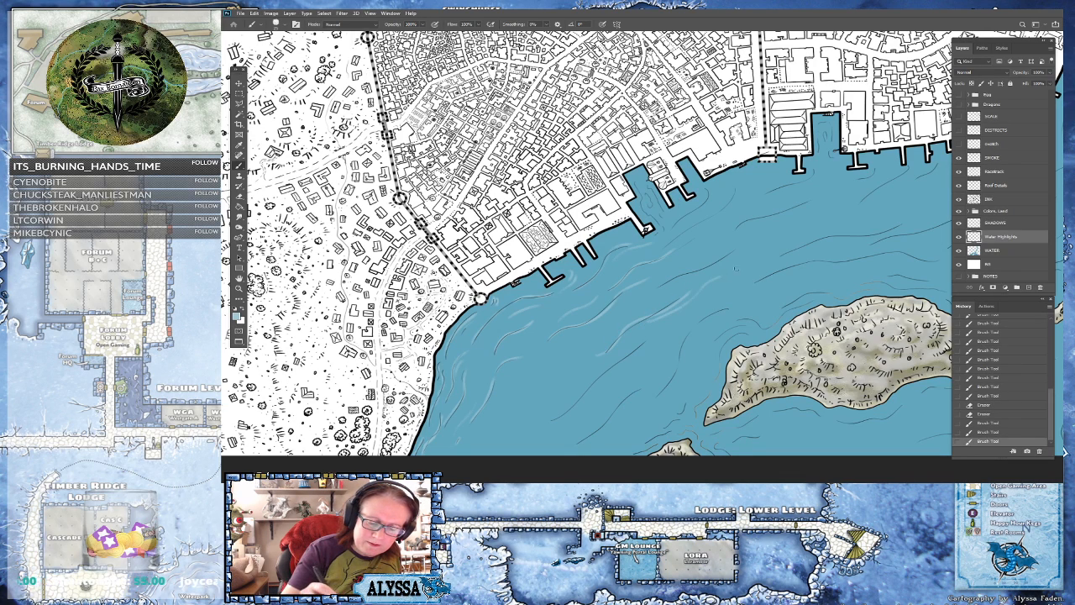
left_click_drag(545, 422, 660, 334)
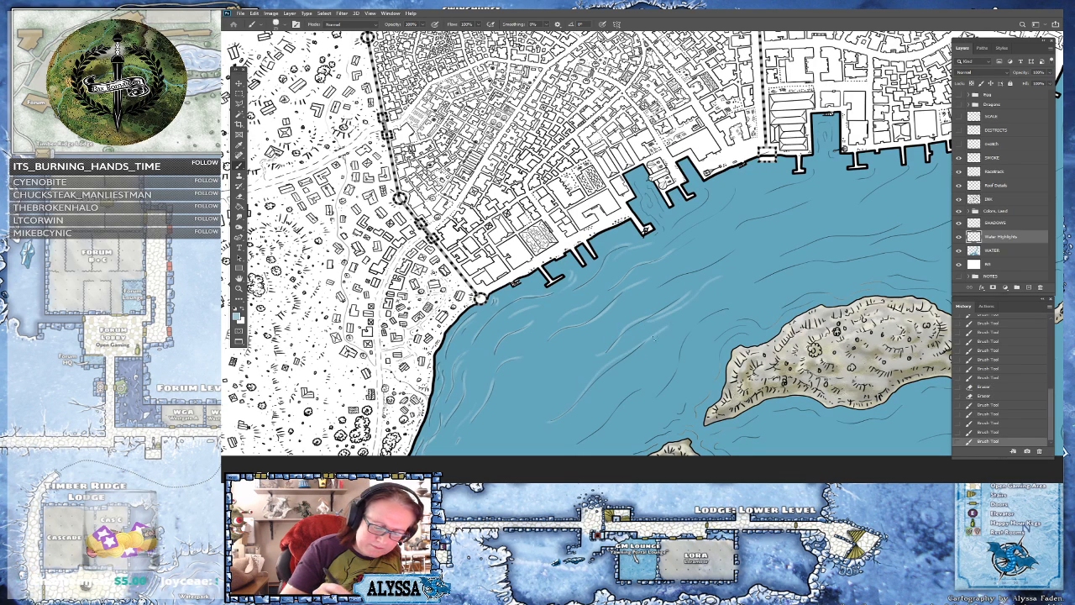
left_click_drag(615, 369, 660, 339)
mouse_move(568, 449)
left_mouse_down()
mouse_move(646, 387)
mouse_move(618, 398)
mouse_move(568, 391)
left_mouse_up()
- Brush pale-blue highlights around the small islet at the map's lower edge and along the large island's southern side
scroll(622, 411, "down", 3)
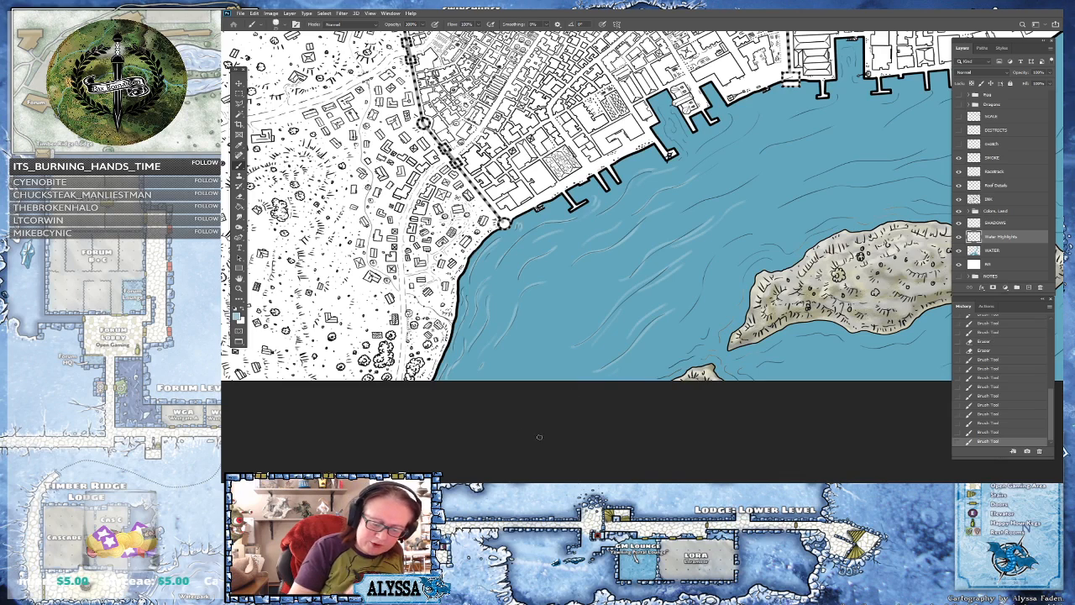
mouse_move(656, 378)
left_mouse_down()
mouse_move(713, 331)
mouse_move(719, 337)
left_mouse_up()
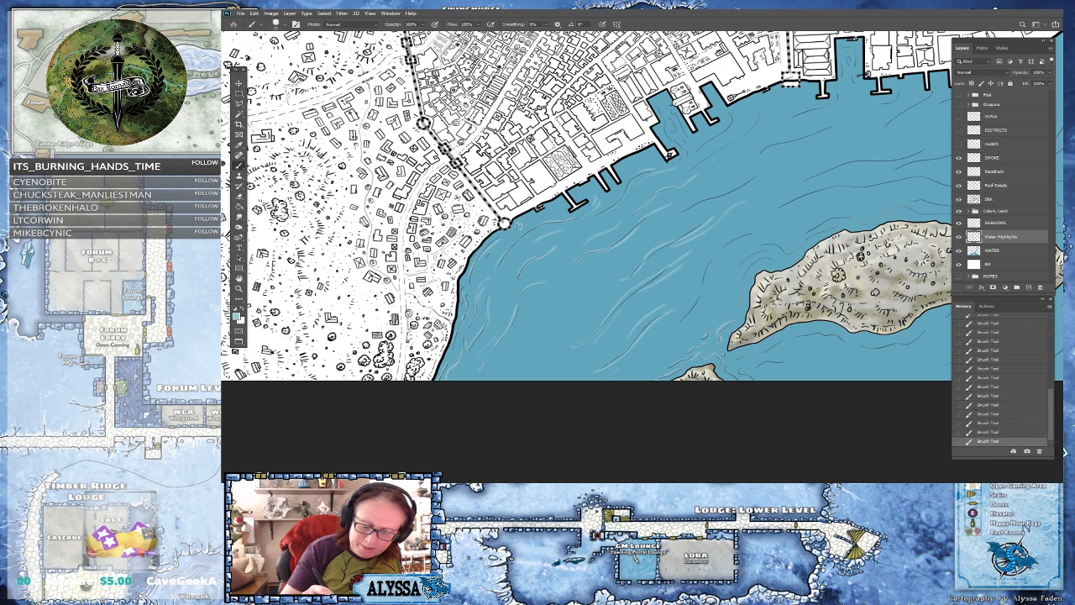
mouse_move(725, 379)
left_mouse_down()
mouse_move(760, 370)
mouse_move(750, 354)
mouse_move(798, 330)
mouse_move(835, 335)
left_mouse_up()
mouse_move(759, 369)
left_mouse_down()
mouse_move(829, 345)
mouse_move(889, 344)
mouse_move(926, 326)
mouse_move(927, 338)
left_mouse_up()
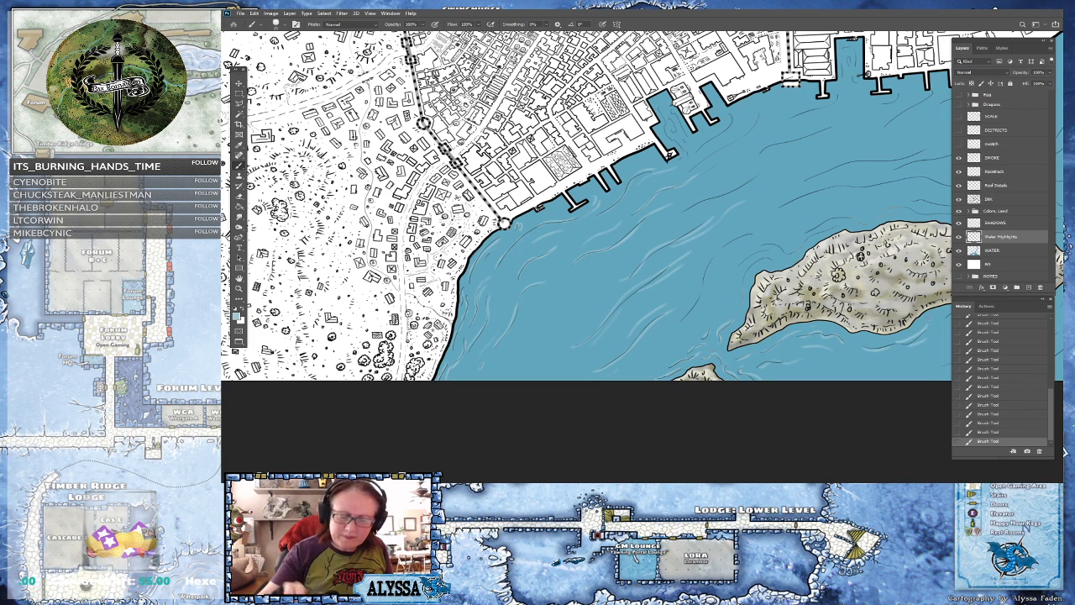
- Brush flowing highlights in the water off the large island's western end and along its northern side to the eastern tip
left_click_drag(756, 244, 622, 341)
mouse_move(548, 418)
left_mouse_down()
mouse_move(589, 344)
mouse_move(635, 321)
left_mouse_up()
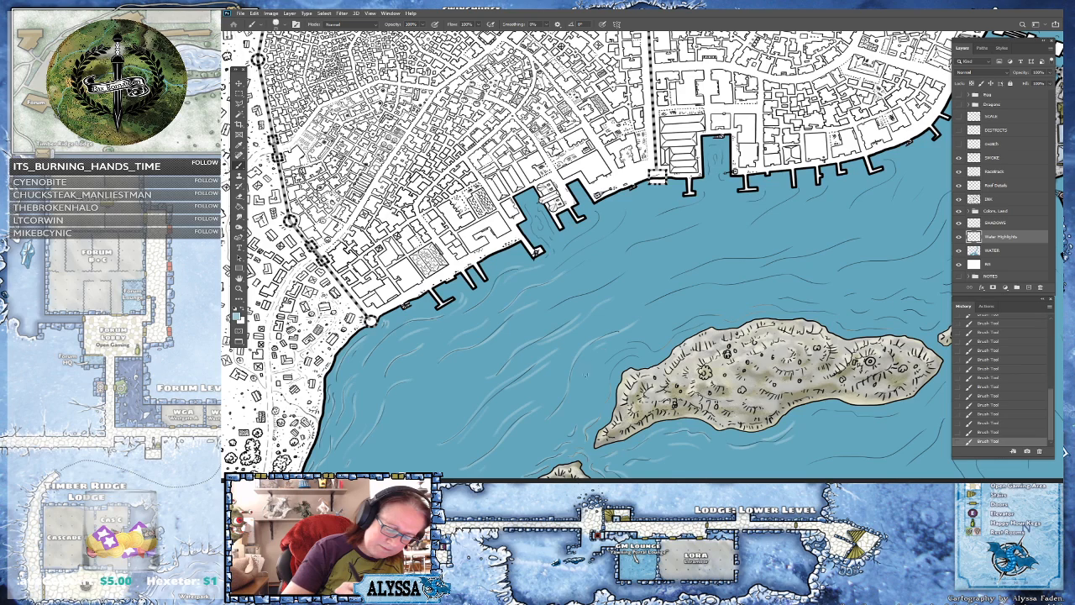
left_click_drag(540, 435, 560, 420)
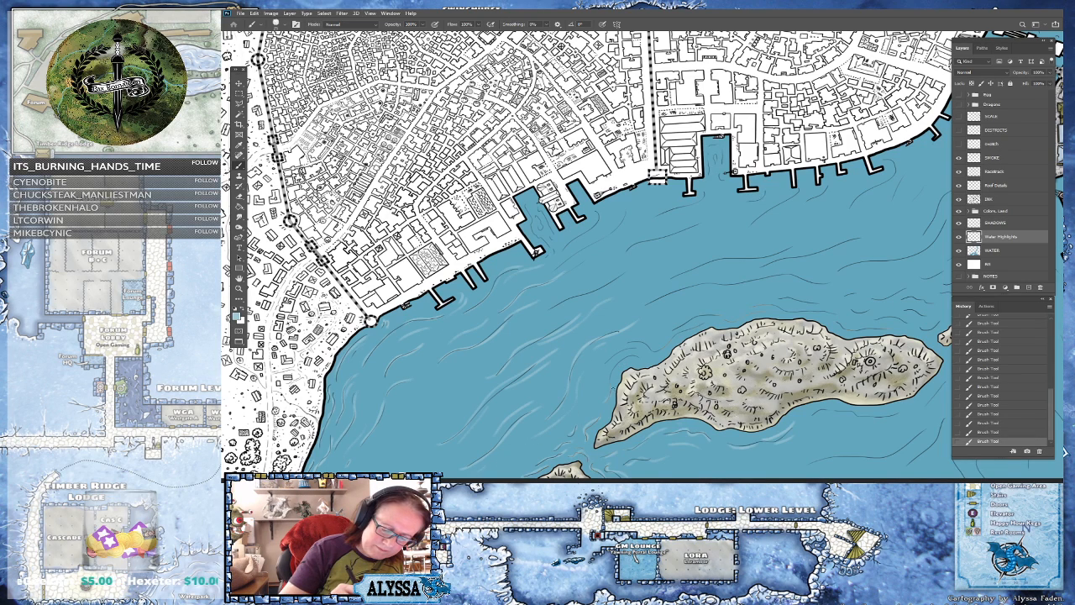
mouse_move(609, 358)
left_mouse_down()
mouse_move(631, 340)
mouse_move(655, 345)
mouse_move(734, 310)
left_mouse_up()
mouse_move(670, 315)
left_mouse_down()
mouse_move(692, 307)
mouse_move(690, 287)
mouse_move(769, 285)
mouse_move(791, 274)
mouse_move(828, 294)
mouse_move(858, 283)
left_mouse_up()
mouse_move(785, 298)
left_mouse_down()
mouse_move(823, 301)
mouse_move(775, 303)
mouse_move(864, 331)
mouse_move(910, 314)
left_mouse_up()
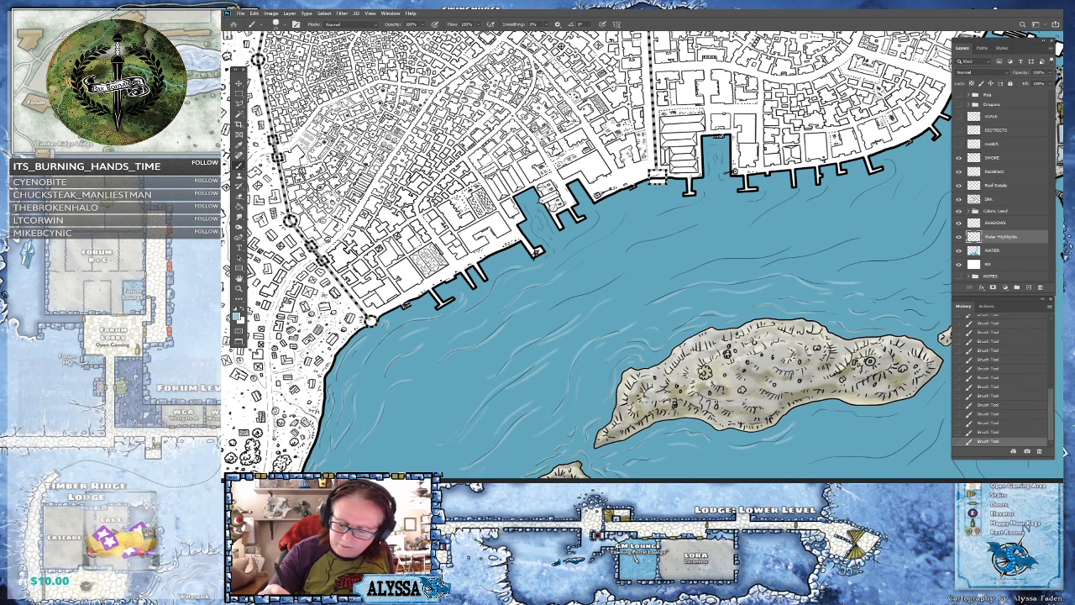
mouse_move(901, 297)
left_mouse_down()
mouse_move(934, 306)
mouse_move(936, 332)
left_mouse_up()
- Brush curving highlights around the small islet off the large island's eastern tip and down to the map's lower edge
scroll(515, 203, "down", 2)
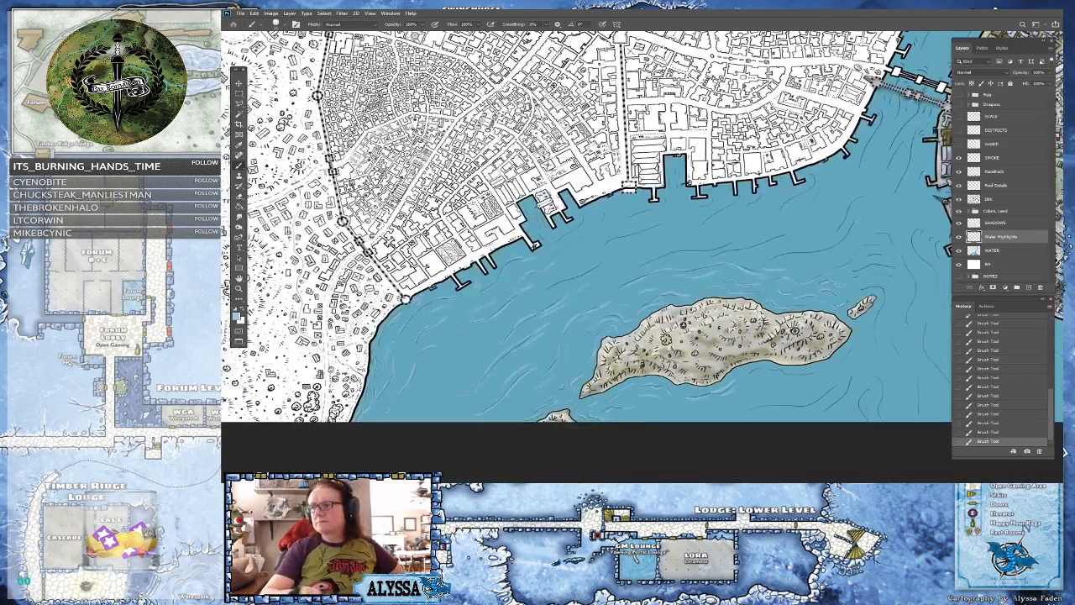
scroll(586, 234, "up", 1)
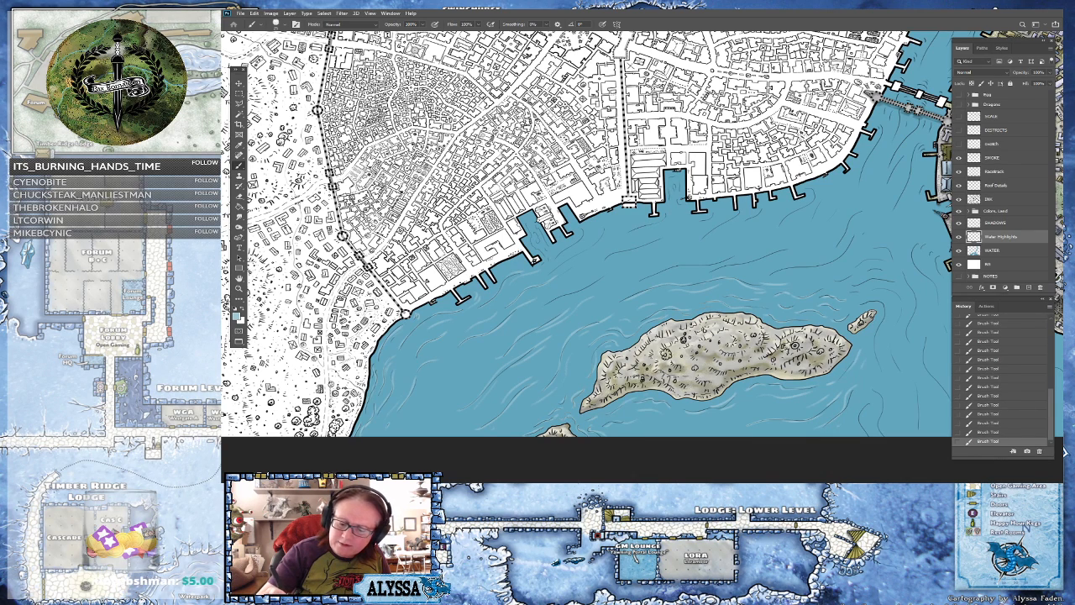
mouse_move(879, 301)
left_mouse_down()
mouse_move(871, 366)
mouse_move(902, 385)
mouse_move(878, 435)
mouse_move(889, 437)
mouse_move(857, 432)
left_mouse_up()
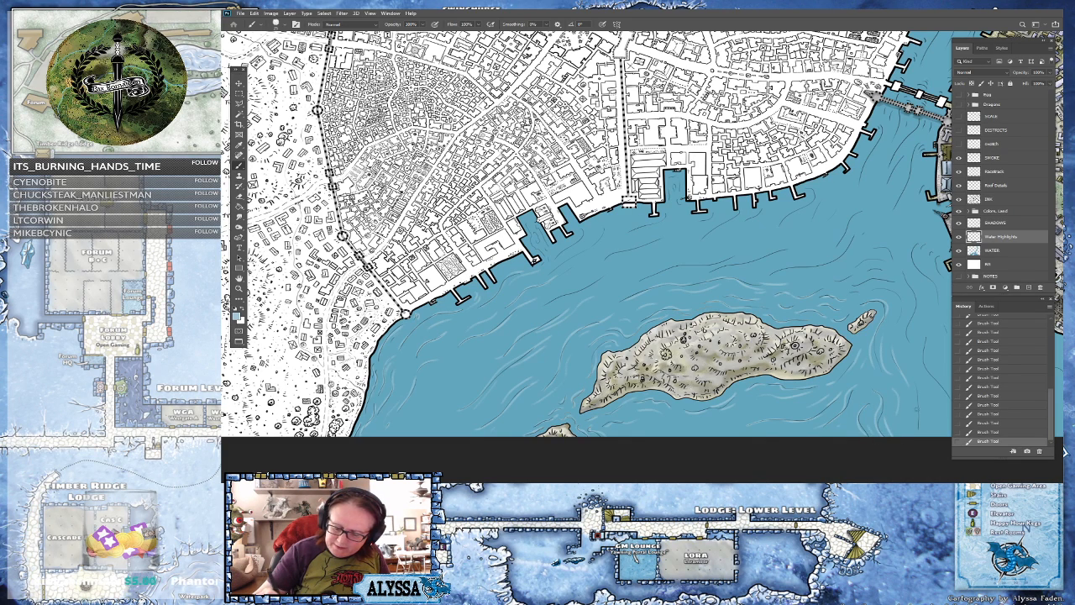
left_click_drag(917, 388, 926, 424)
- Brush long pale-blue highlights down the channel between the large island's eastern islet and the southeastern shore
mouse_move(926, 292)
left_mouse_down()
mouse_move(751, 319)
mouse_move(732, 375)
mouse_move(752, 395)
left_mouse_up()
left_click_drag(753, 398, 771, 415)
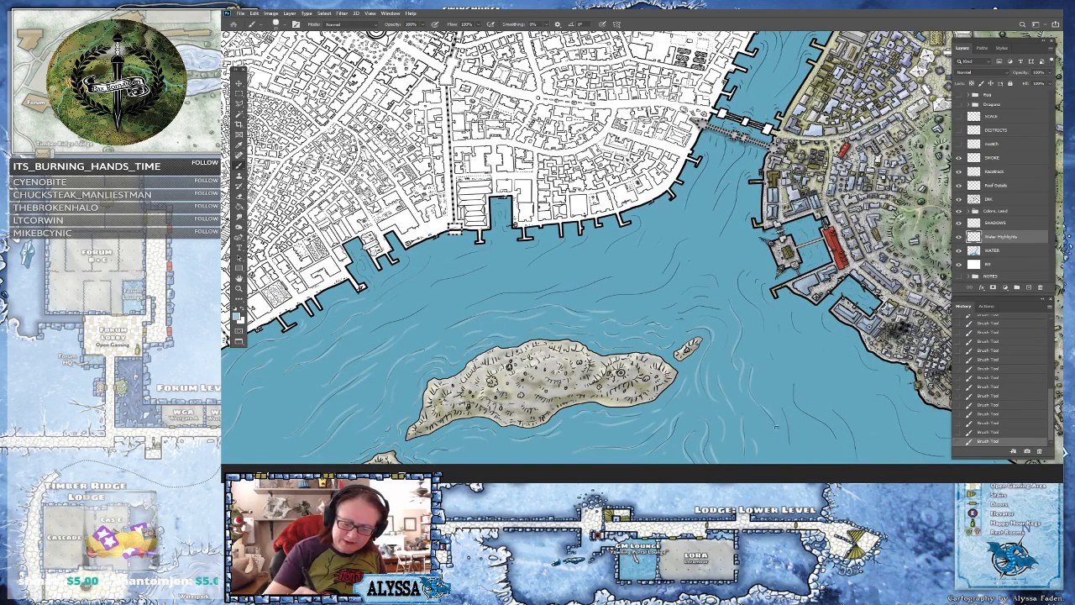
mouse_move(753, 348)
left_mouse_down()
mouse_move(756, 384)
mouse_move(779, 408)
mouse_move(810, 447)
left_mouse_up()
mouse_move(793, 384)
left_mouse_down()
mouse_move(799, 409)
mouse_move(833, 440)
left_mouse_up()
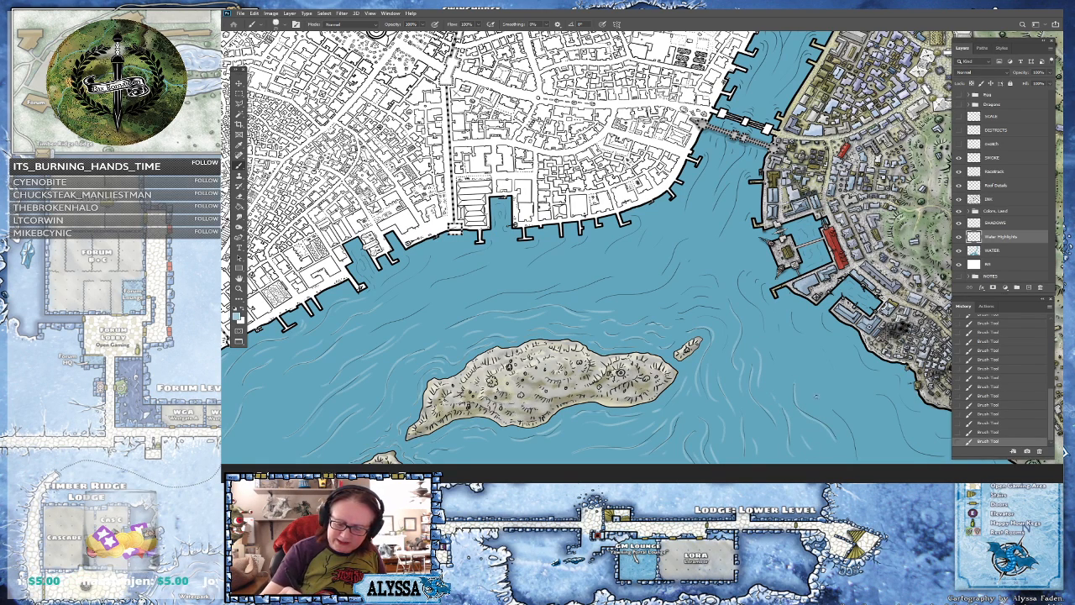
mouse_move(792, 353)
left_mouse_down()
mouse_move(811, 404)
mouse_move(843, 415)
mouse_move(857, 449)
left_mouse_up()
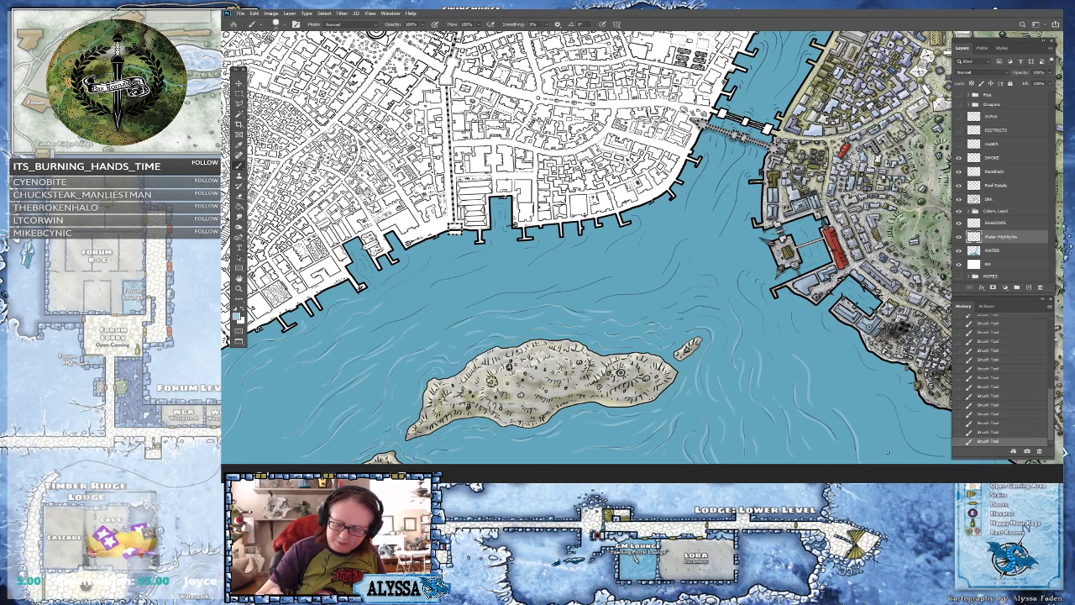
left_click_drag(850, 400, 863, 430)
mouse_move(866, 435)
left_mouse_down()
mouse_move(875, 453)
mouse_move(887, 447)
left_mouse_up()
- Brush pale-blue highlights along the southeastern shore, from the map's lower edge up to the water off the walled harbor
mouse_move(875, 394)
left_mouse_down()
mouse_move(900, 439)
mouse_move(931, 456)
mouse_move(924, 439)
mouse_move(634, 381)
left_mouse_up()
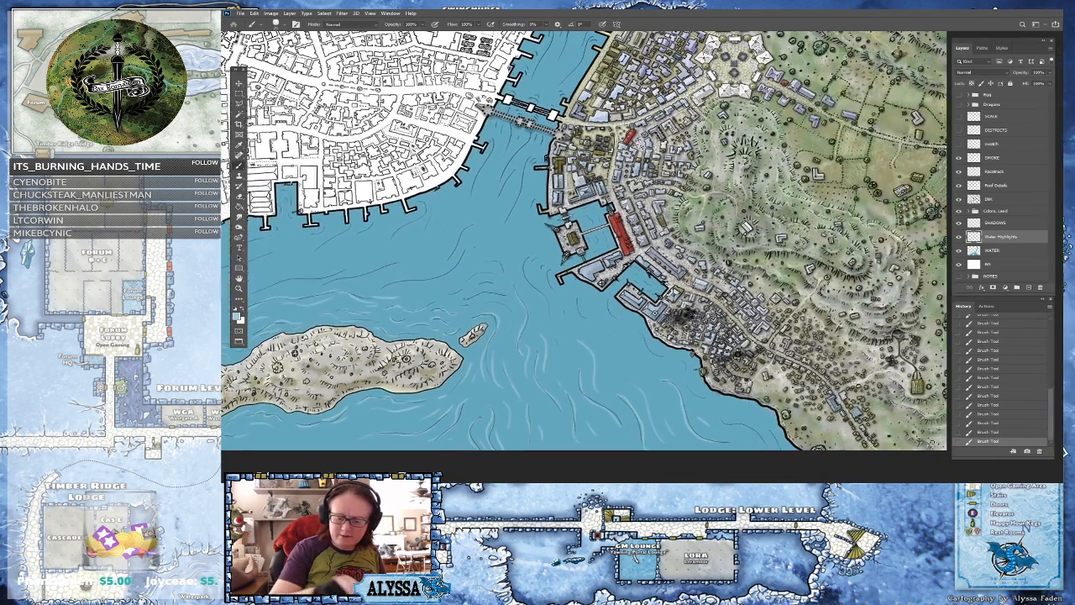
left_click_drag(728, 424, 777, 453)
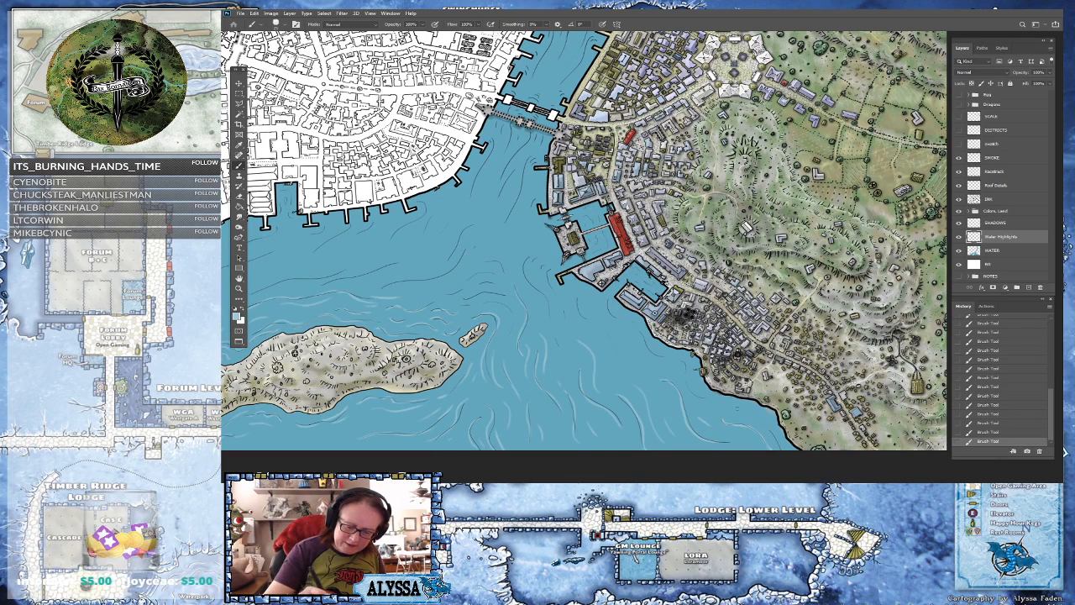
left_click_drag(734, 407, 757, 418)
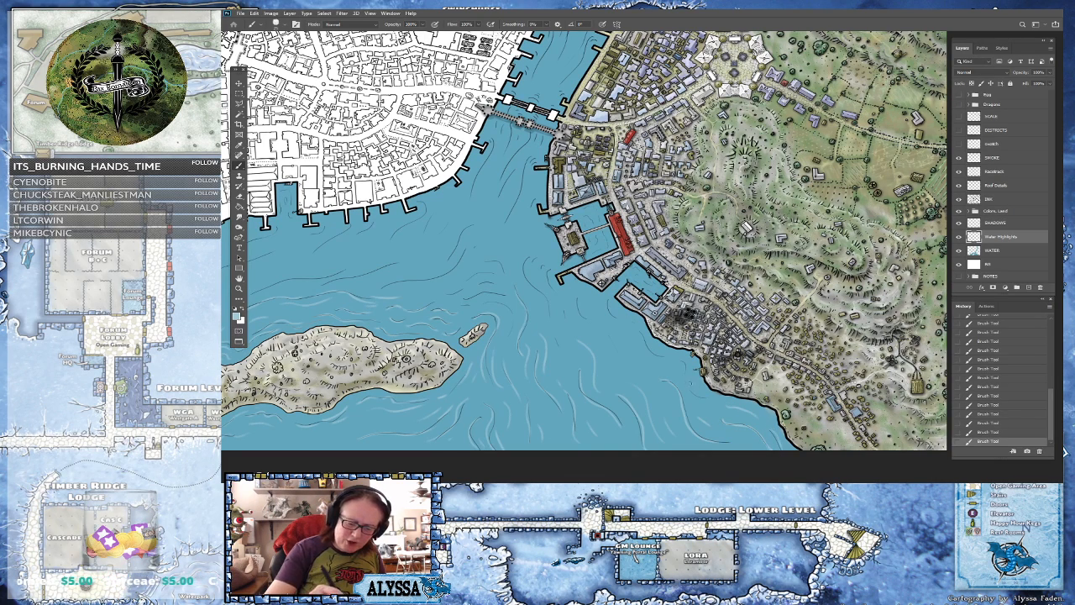
left_click_drag(676, 362, 691, 394)
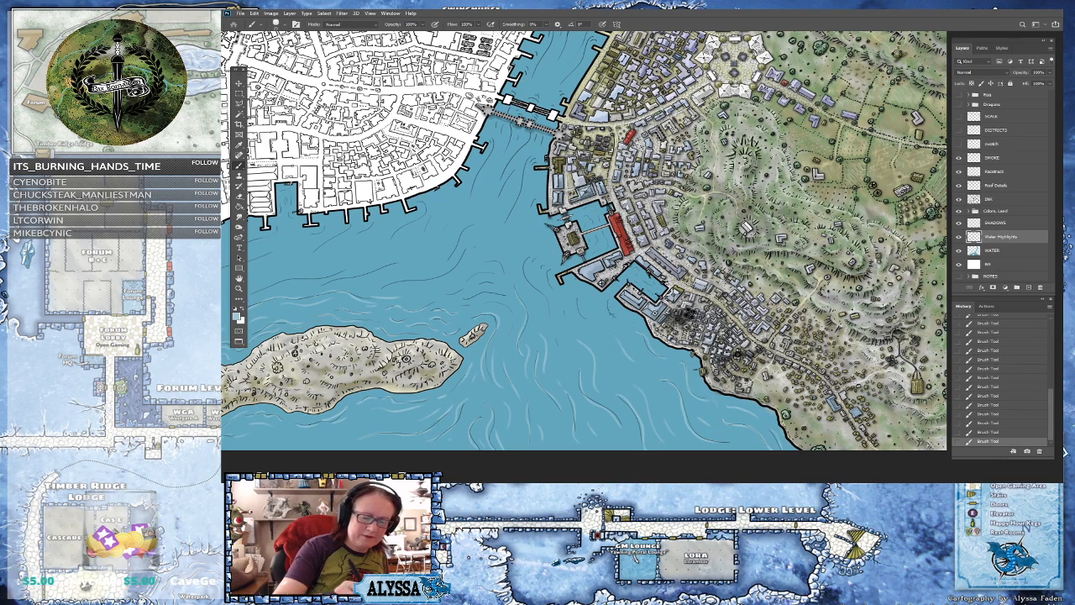
left_click_drag(575, 301, 609, 343)
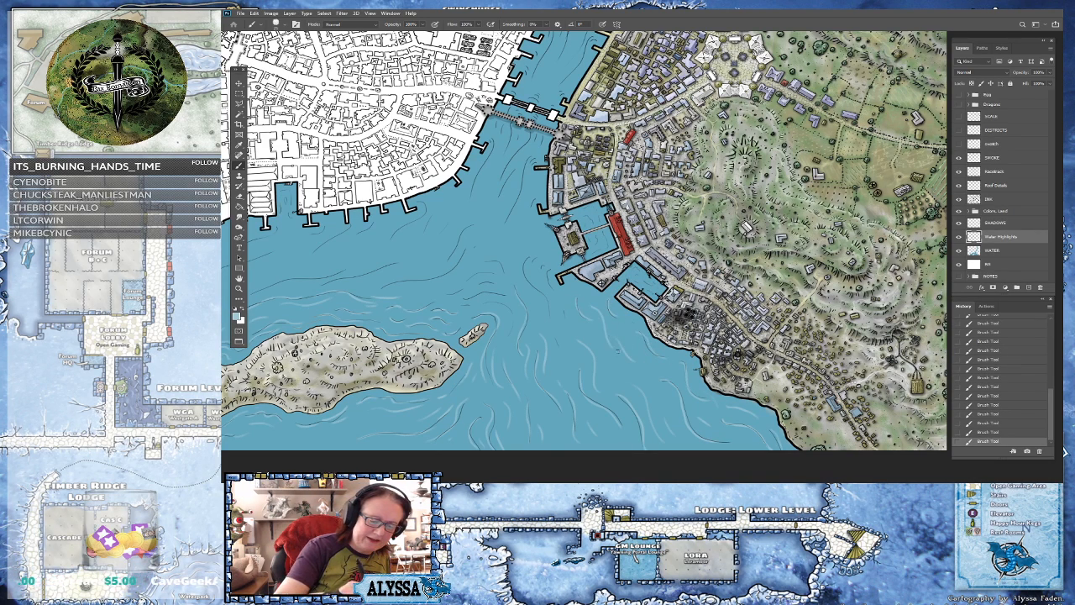
left_click_drag(525, 265, 545, 318)
- Brush curving highlights in the bay west of the fortified harbor and up toward the lower bridge
left_click_drag(399, 283, 541, 331)
left_click_drag(672, 278, 685, 338)
mouse_move(644, 309)
left_mouse_down()
mouse_move(615, 330)
mouse_move(628, 341)
left_mouse_up()
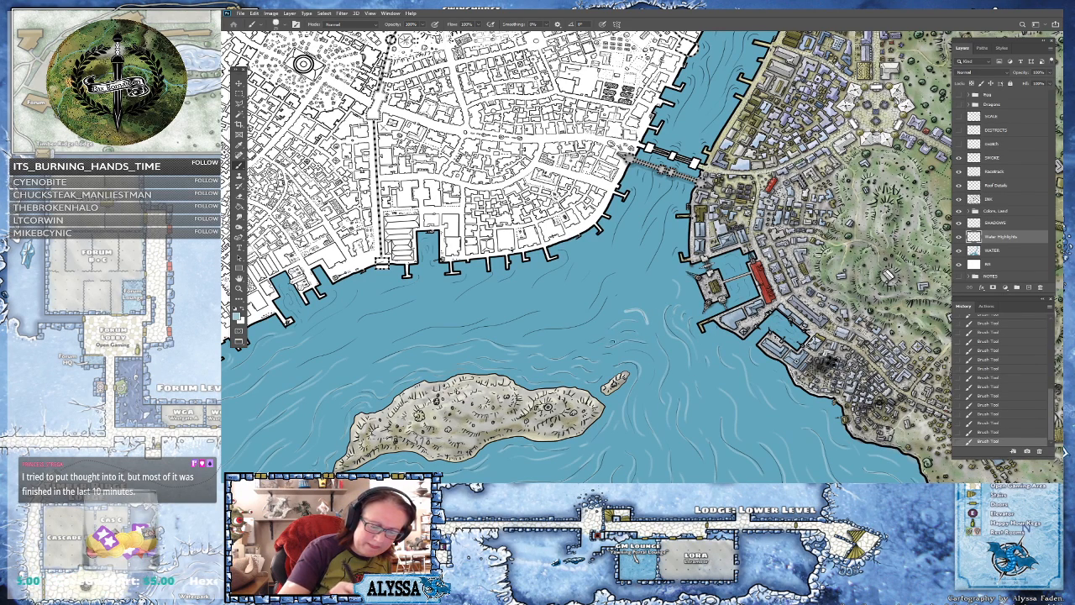
mouse_move(526, 334)
left_mouse_down()
mouse_move(590, 321)
mouse_move(614, 297)
mouse_move(588, 328)
left_mouse_up()
left_click_drag(603, 289, 662, 233)
- Brush flowing pale-blue highlights through the bay along the uncolored city's southern docks and save the map
left_click_drag(396, 341, 508, 387)
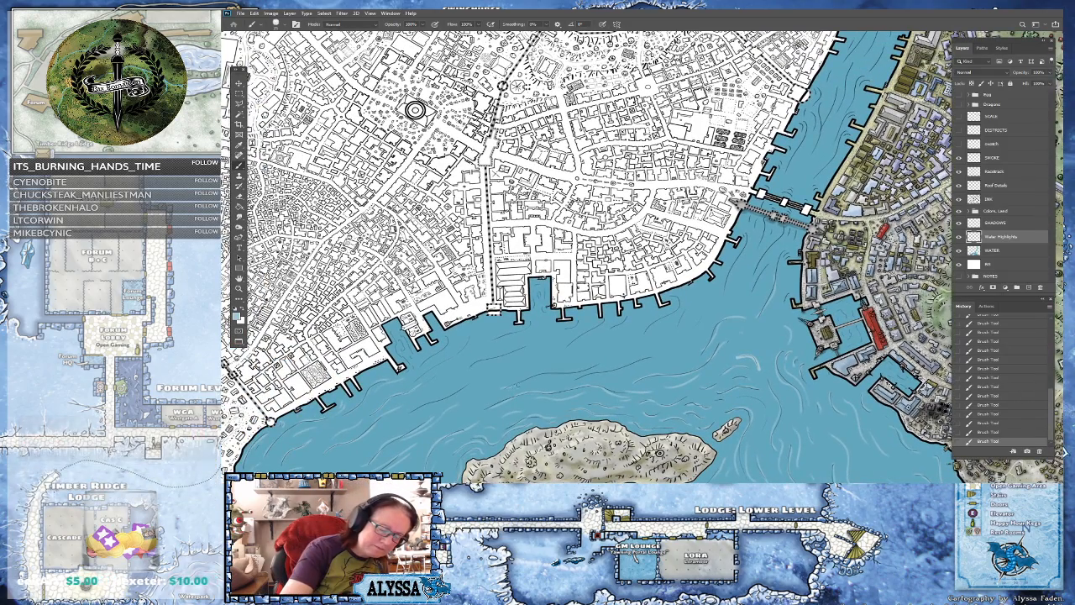
mouse_move(570, 363)
left_mouse_down()
mouse_move(655, 355)
mouse_move(641, 350)
left_mouse_up()
mouse_move(574, 337)
left_mouse_down()
mouse_move(596, 327)
mouse_move(570, 355)
left_mouse_up()
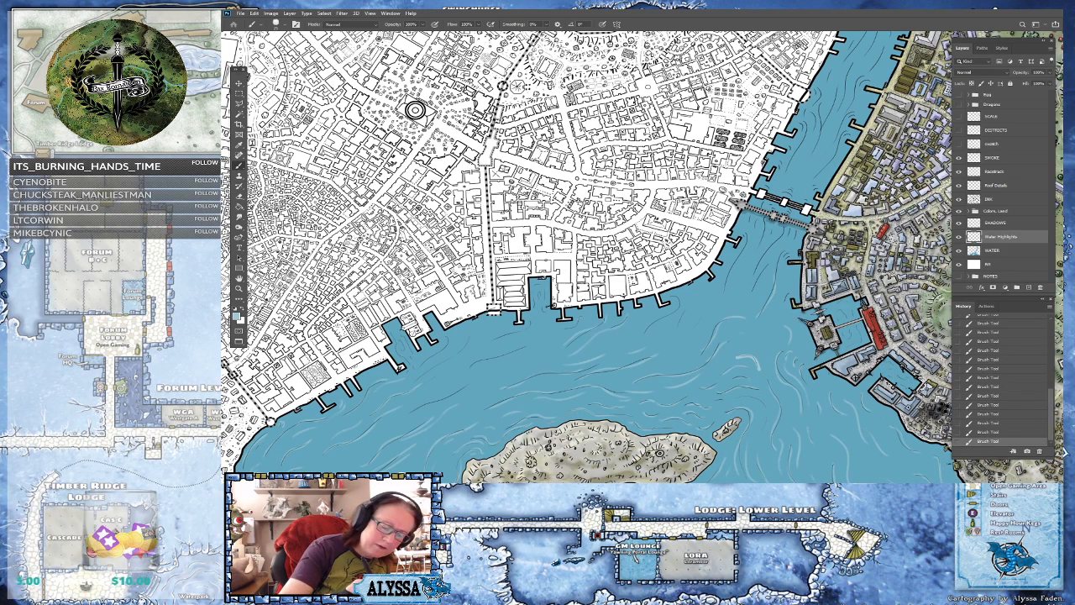
mouse_move(533, 318)
left_mouse_down()
mouse_move(497, 357)
mouse_move(401, 415)
left_mouse_up()
left_click_drag(463, 351, 413, 382)
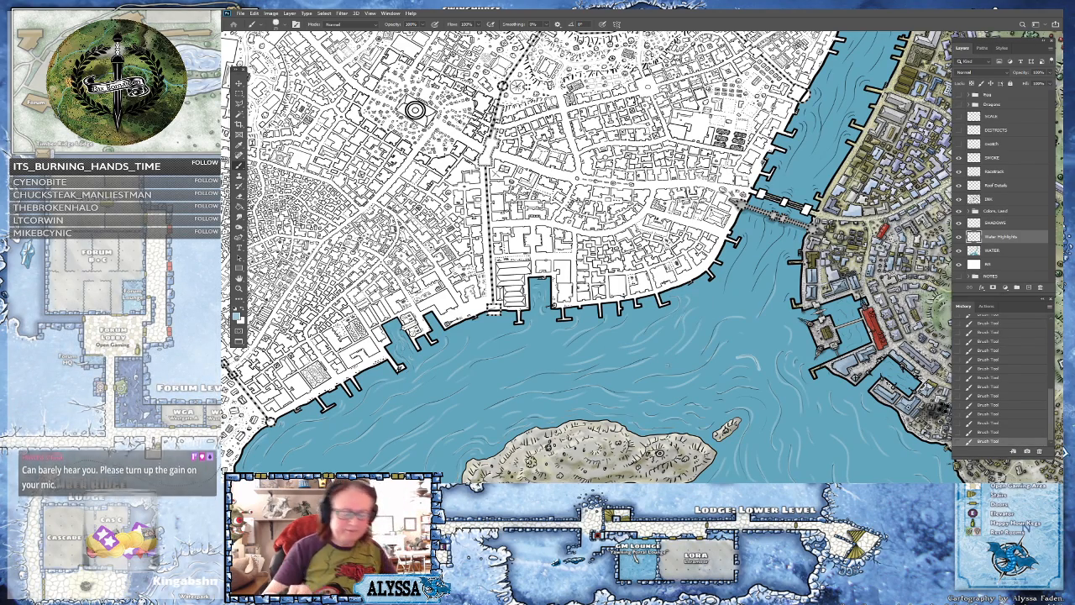
scroll(733, 340, "down", 8)
scroll(869, 383, "up", 1)
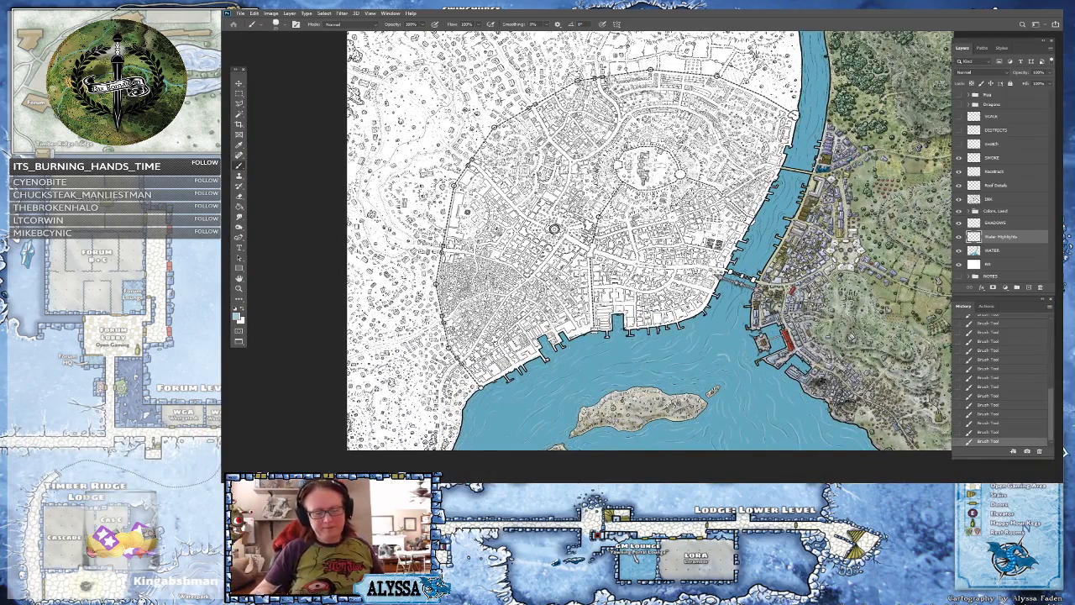
scroll(738, 273, "up", 4)
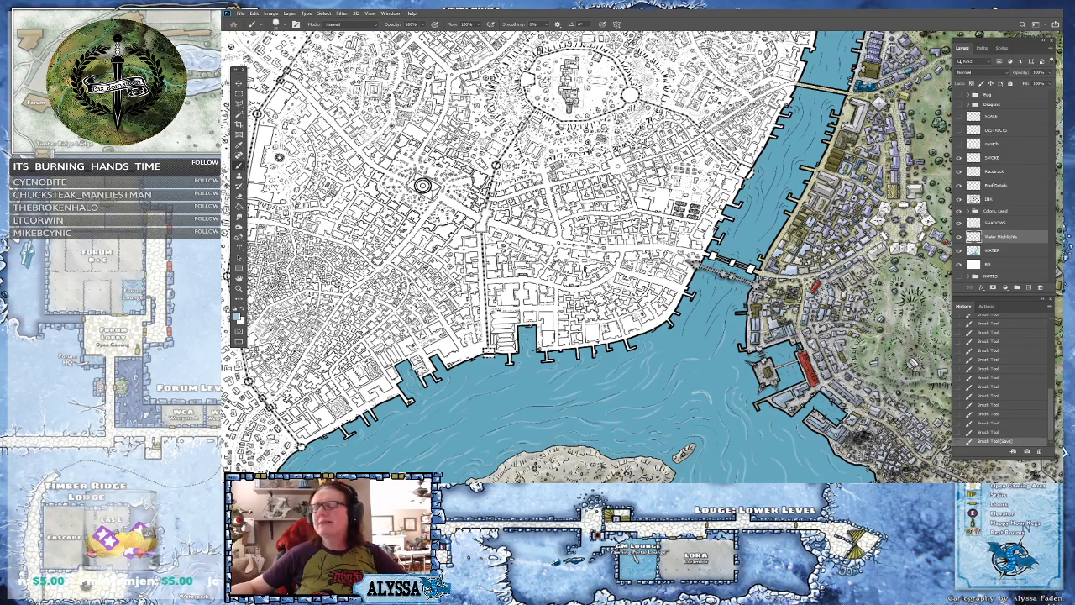
- Brush pale-blue highlights in the river mouth just below the lower bridge, between the western piers and the eastern shore
scroll(701, 319, "up", 5)
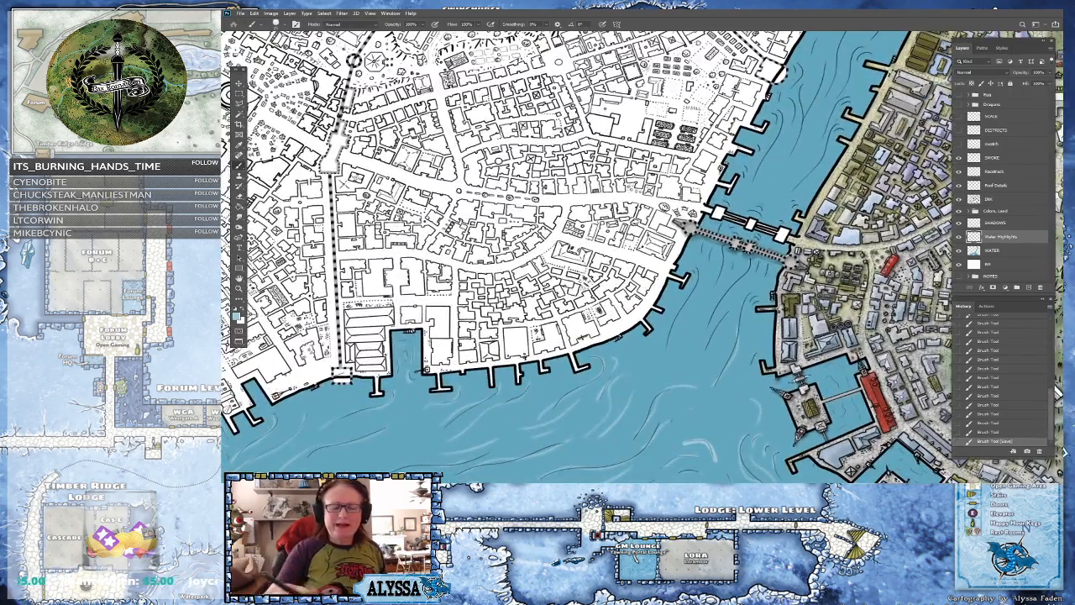
left_click_drag(700, 271, 670, 330)
mouse_move(708, 244)
left_mouse_down()
mouse_move(700, 255)
mouse_move(718, 278)
mouse_move(705, 298)
left_mouse_up()
key("ctrl+z")
key("ctrl+z")
key("ctrl+z")
key("ctrl+z")
key("ctrl+z")
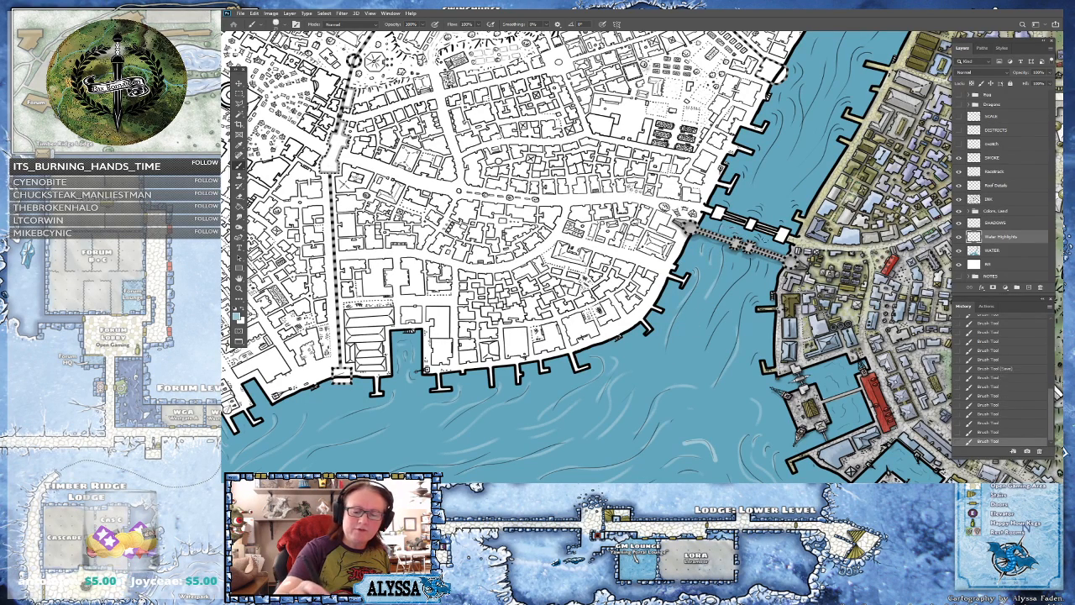
mouse_move(757, 261)
left_mouse_down()
mouse_move(702, 348)
mouse_move(671, 365)
left_mouse_up()
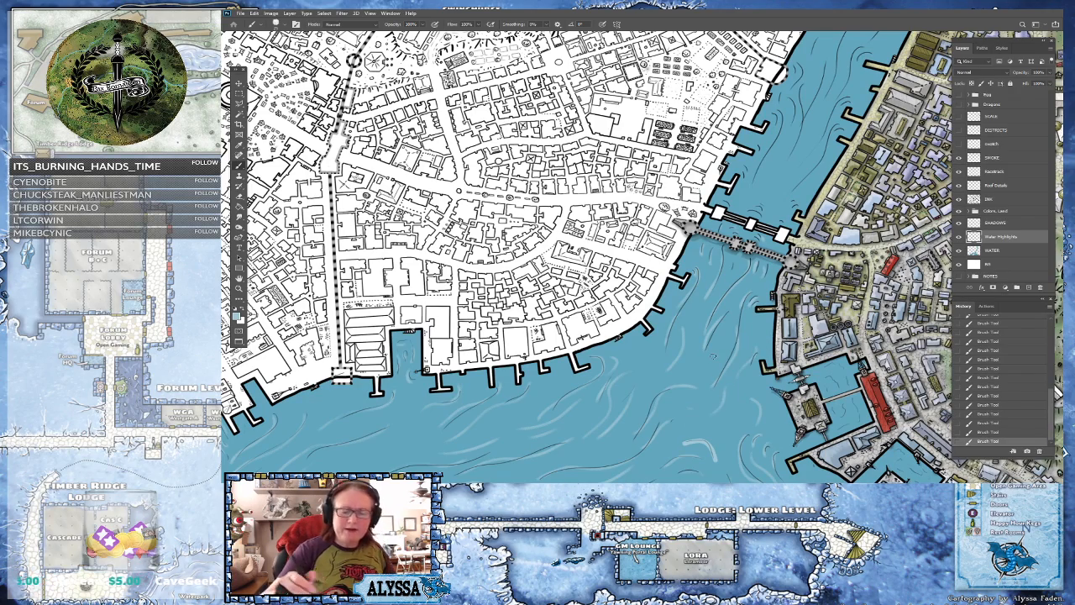
- Brush ripples around the lower bridge's supports and highlights along the river's western bank up past the city wall's end
left_click_drag(726, 202, 682, 320)
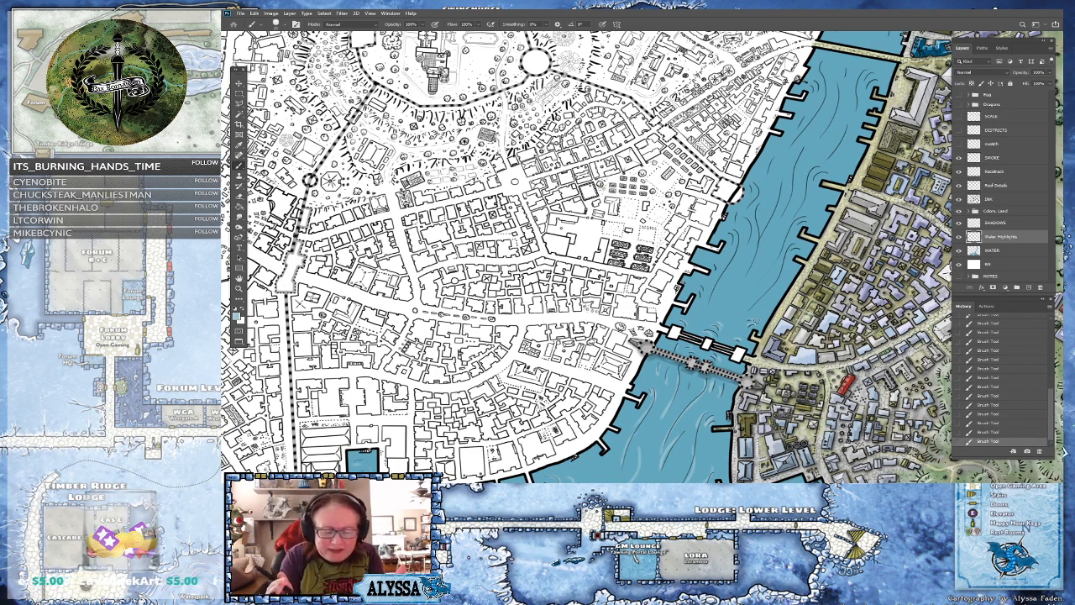
scroll(704, 401, "up", 5)
scroll(659, 420, "down", 4)
left_click_drag(642, 365, 616, 425)
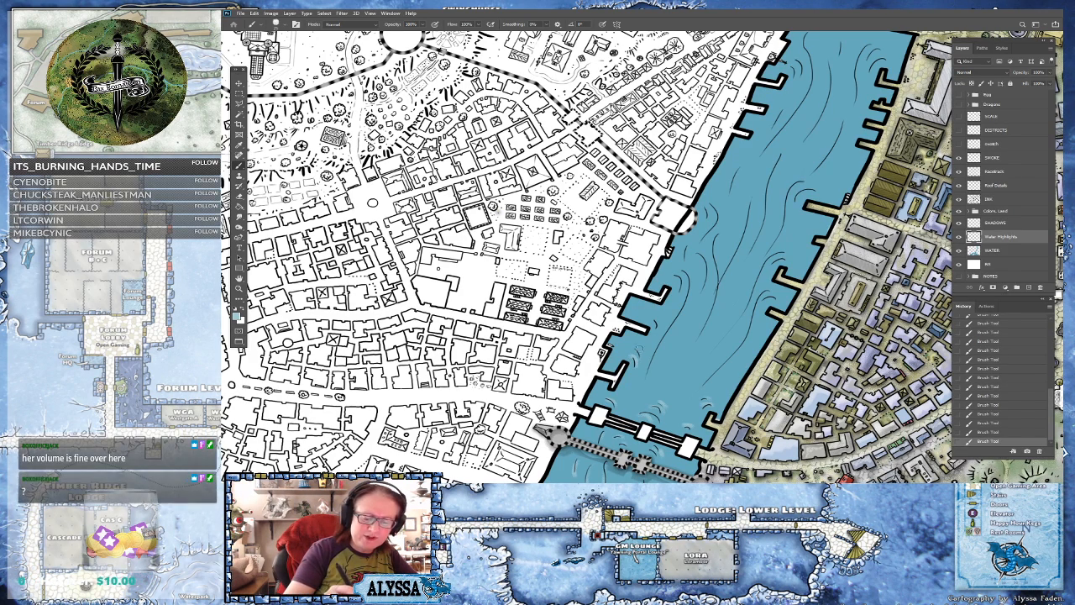
mouse_move(675, 274)
left_mouse_down()
mouse_move(691, 290)
mouse_move(647, 379)
mouse_move(658, 382)
left_mouse_up()
left_click_drag(681, 245, 700, 302)
mouse_move(712, 202)
left_mouse_down()
mouse_move(702, 236)
mouse_move(705, 224)
left_mouse_up()
mouse_move(720, 178)
left_mouse_down()
mouse_move(715, 193)
mouse_move(730, 195)
left_mouse_up()
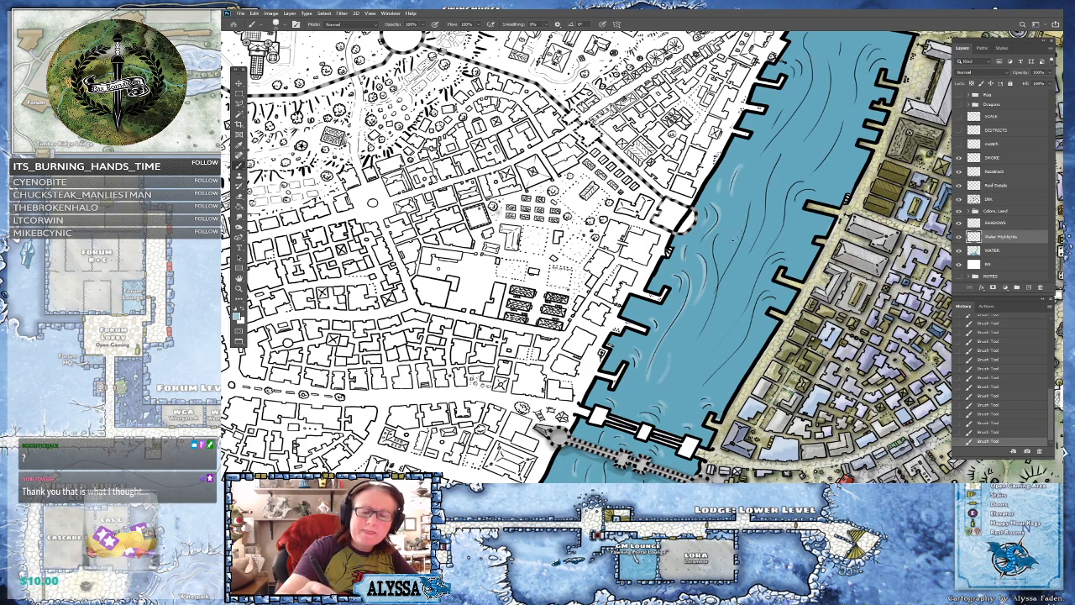
- Brush long flowing highlights down the middle of the river above the lower bridge and beside the eastern piers
left_click_drag(718, 236, 695, 343)
left_click_drag(754, 199, 727, 271)
mouse_move(783, 156)
left_mouse_down()
mouse_move(762, 227)
mouse_move(712, 341)
left_mouse_up()
left_click_drag(783, 250, 703, 368)
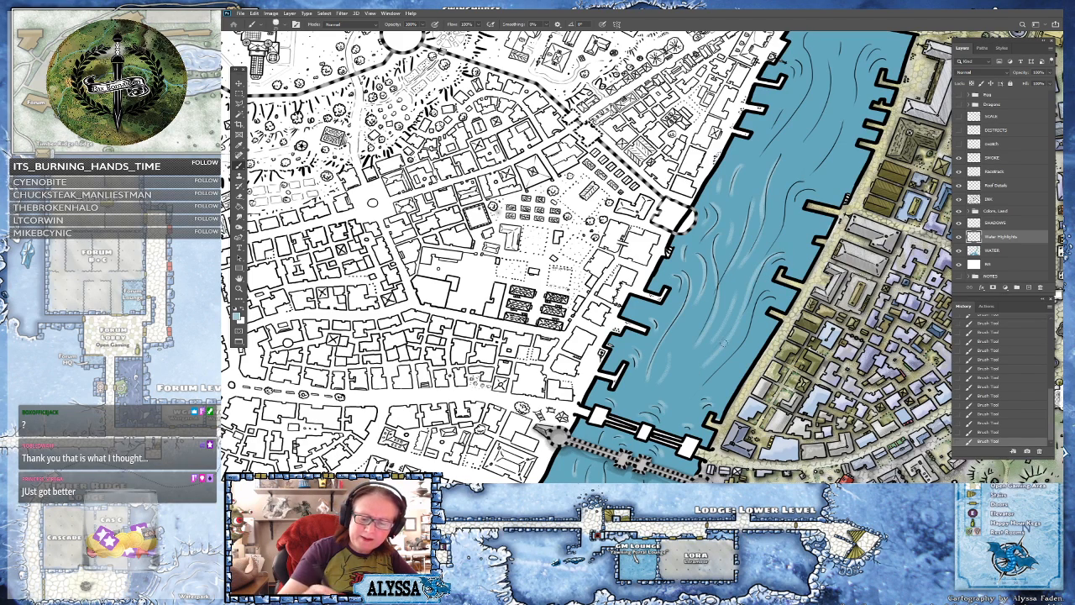
left_click_drag(775, 295, 764, 302)
left_click_drag(685, 368, 680, 386)
- Brush pale-blue highlights along the river bend just below the upper bridge, following the inked current lines
scroll(768, 360, "down", 5)
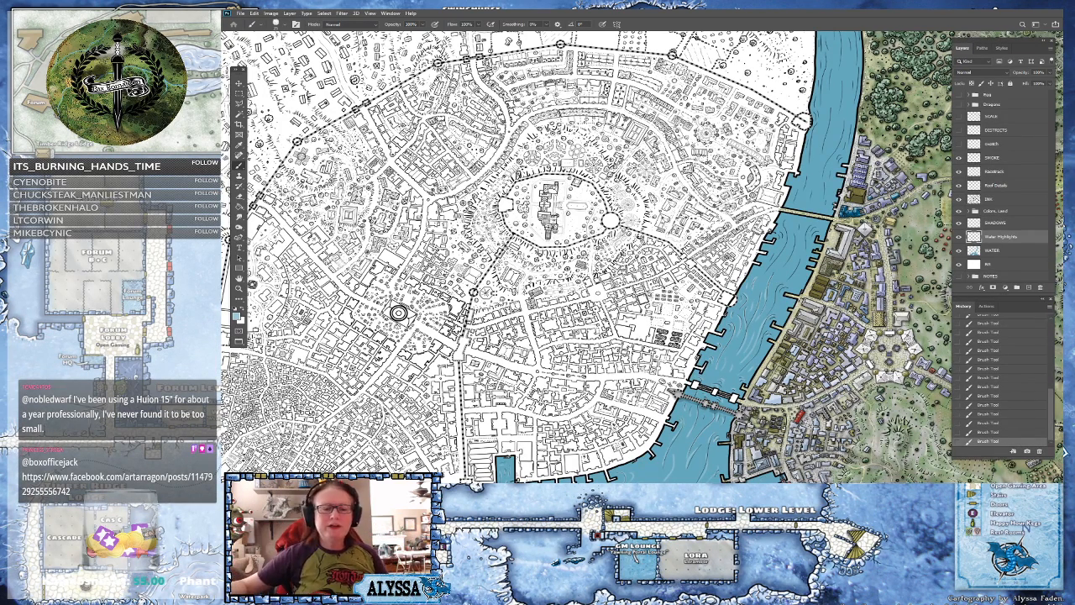
scroll(844, 202, "up", 3)
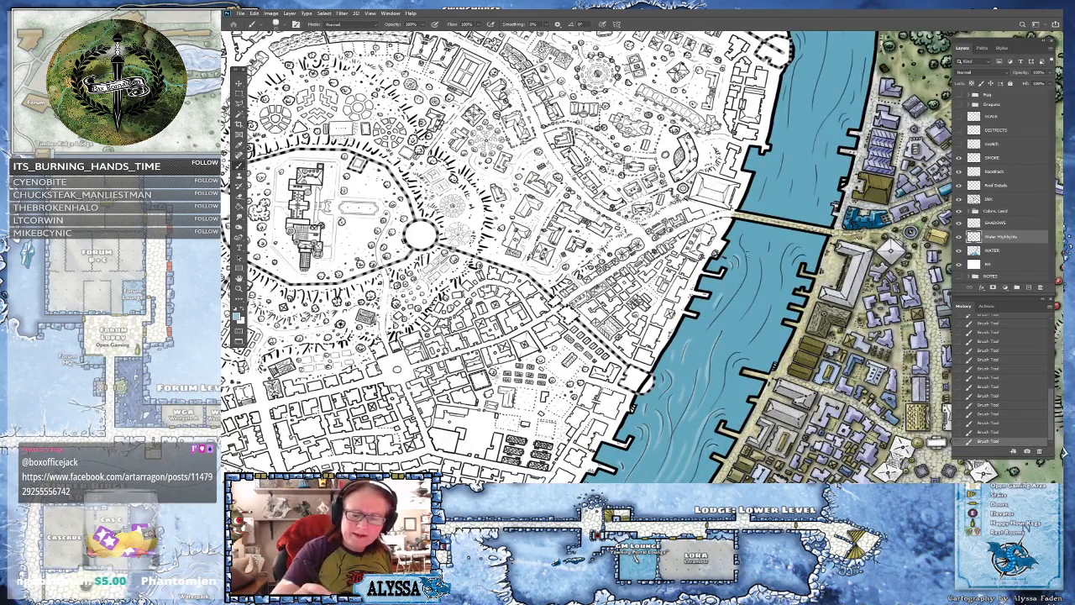
mouse_move(744, 237)
left_mouse_down()
mouse_move(735, 293)
mouse_move(708, 327)
left_mouse_up()
mouse_move(765, 252)
left_mouse_down()
mouse_move(737, 326)
mouse_move(766, 257)
mouse_move(784, 251)
mouse_move(776, 294)
left_mouse_up()
left_click_drag(800, 246, 791, 264)
mouse_move(773, 309)
left_mouse_down()
mouse_move(711, 403)
mouse_move(732, 397)
left_mouse_up()
mouse_move(751, 357)
left_mouse_down()
mouse_move(737, 366)
mouse_move(749, 356)
left_mouse_up()
- Save the map with the highlights between the two bridges
scroll(669, 256, "down", 5)
left_click_drag(583, 276, 648, 196)
scroll(714, 240, "down", 4)
scroll(714, 239, "up", 2)
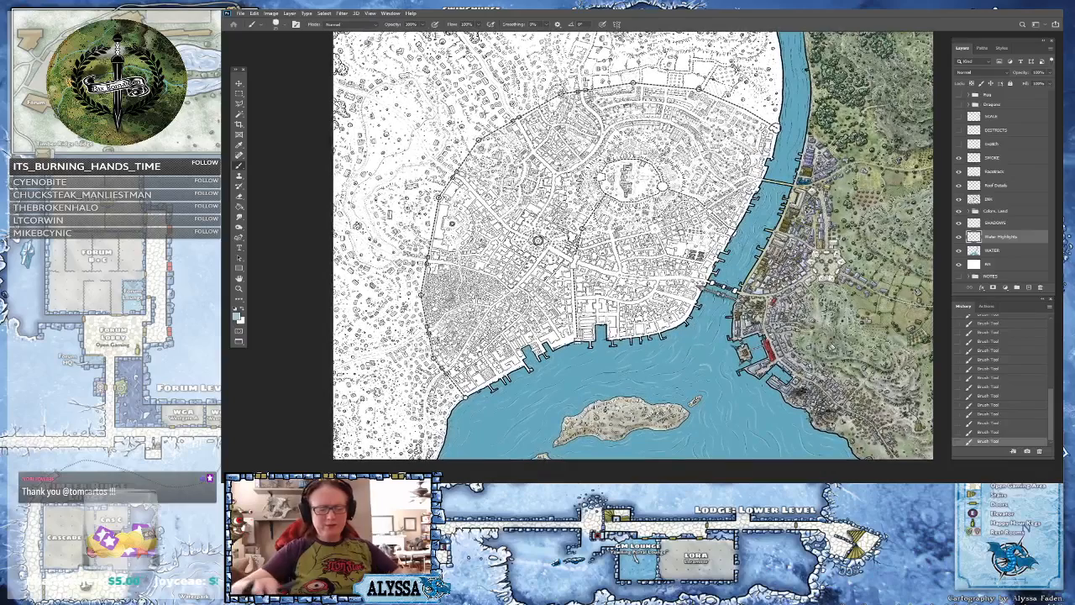
key("ctrl+s")
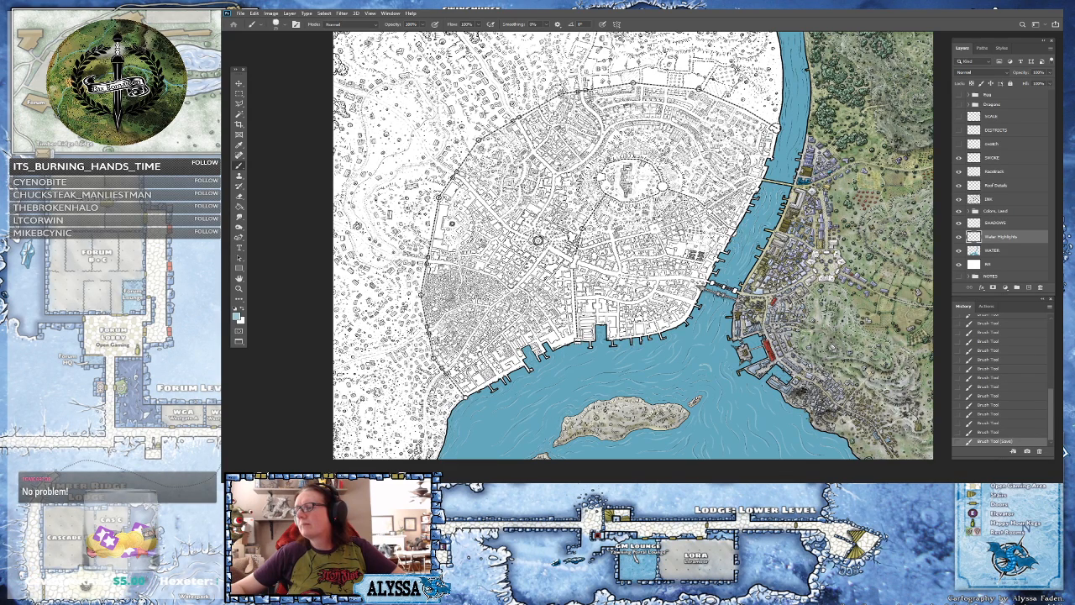
- Brush many short pale-blue highlights in the river above the upper bridge, around the riverside tower of the city wall
scroll(791, 213, "up", 1)
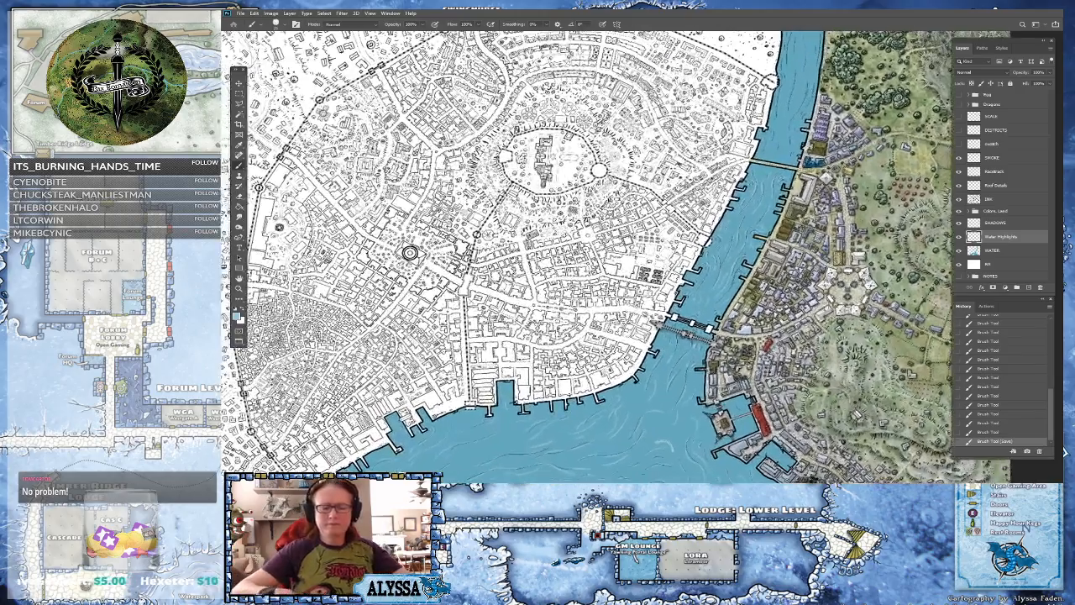
left_click_drag(791, 213, 730, 469)
scroll(835, 428, "up", 3)
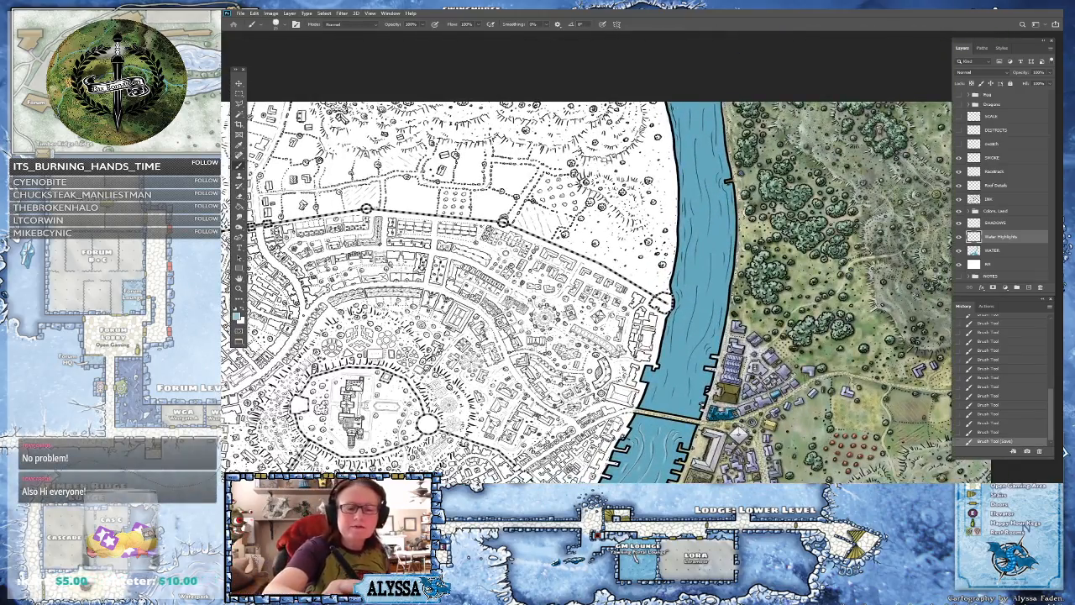
key("ctrl+z")
key("ctrl+z")
key("ctrl+z")
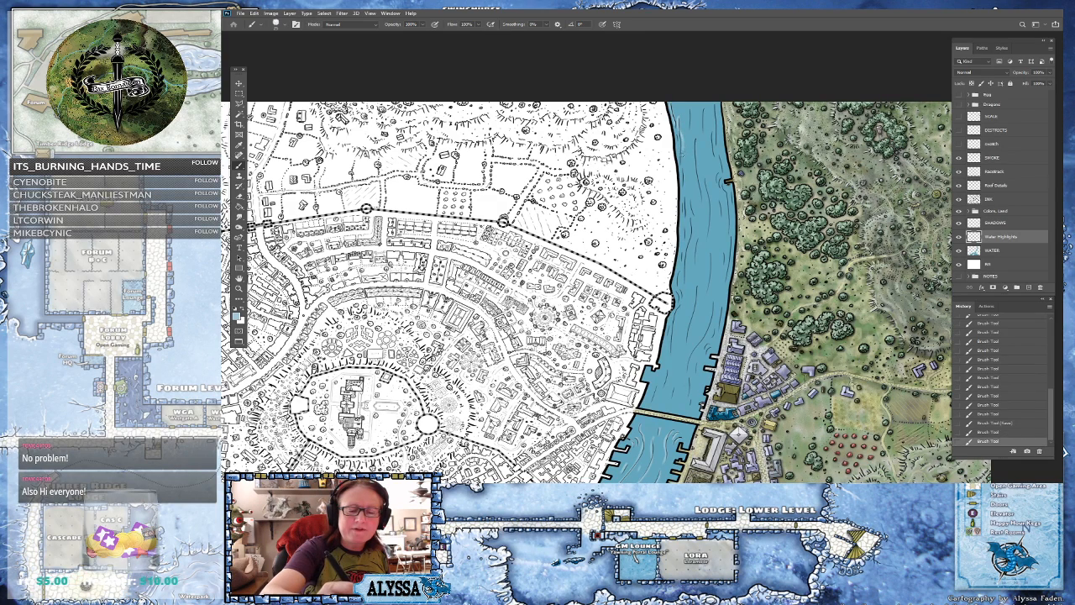
key("ctrl+z")
key("ctrl+z")
key("ctrl+z")
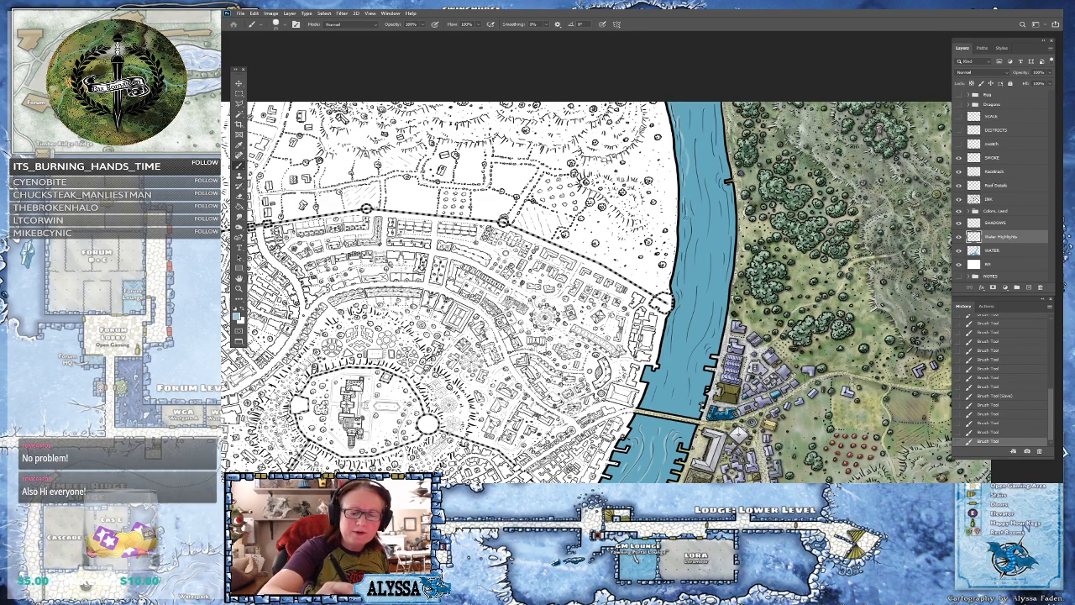
key("ctrl+z")
key("ctrl+z")
key("ctrl+z")
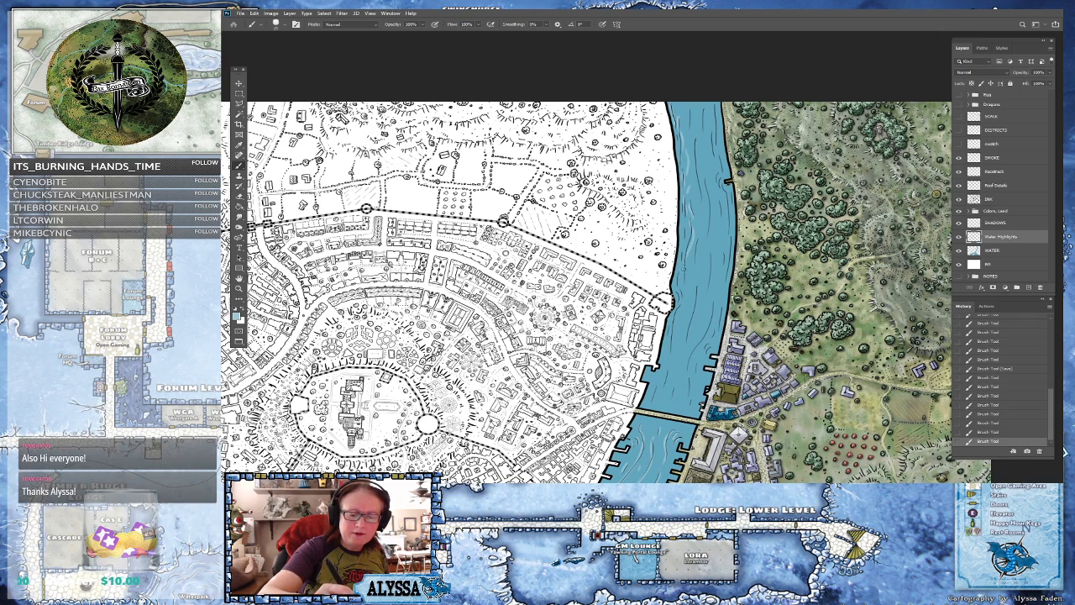
key("ctrl+z")
key("ctrl+z")
key("ctrl+z")
key("ctrl+z")
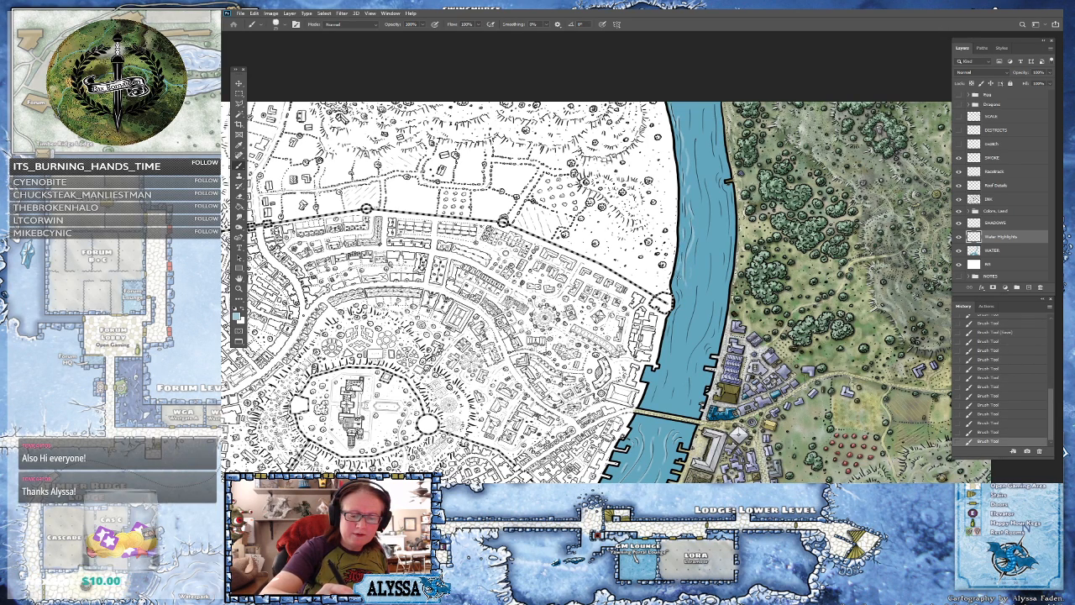
key("ctrl+z")
key("ctrl+z")
key("ctrl+z")
key("ctrl+z")
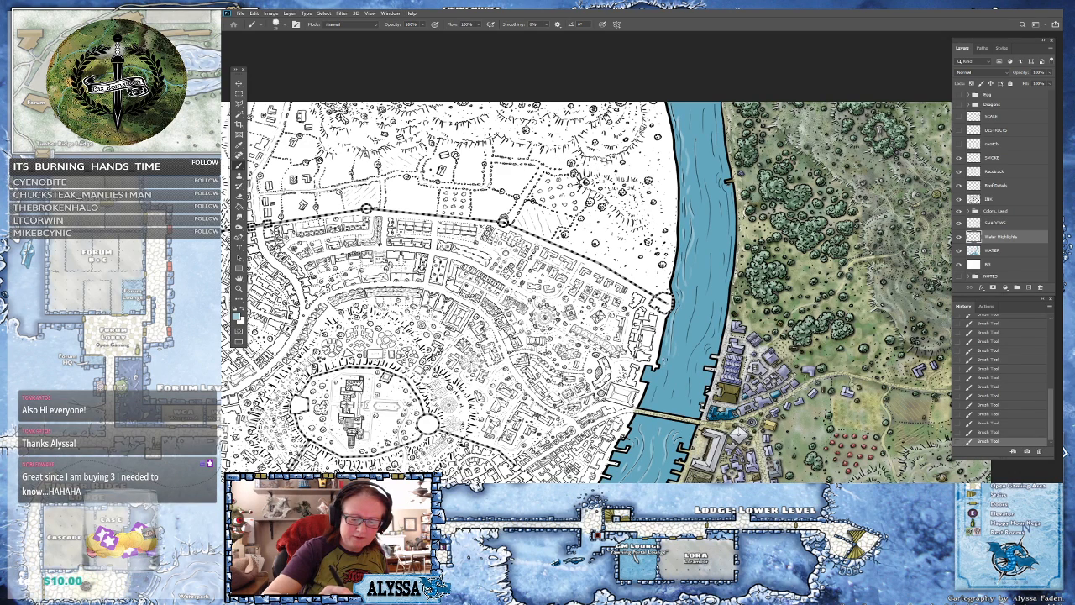
key("ctrl+z")
key("ctrl+z")
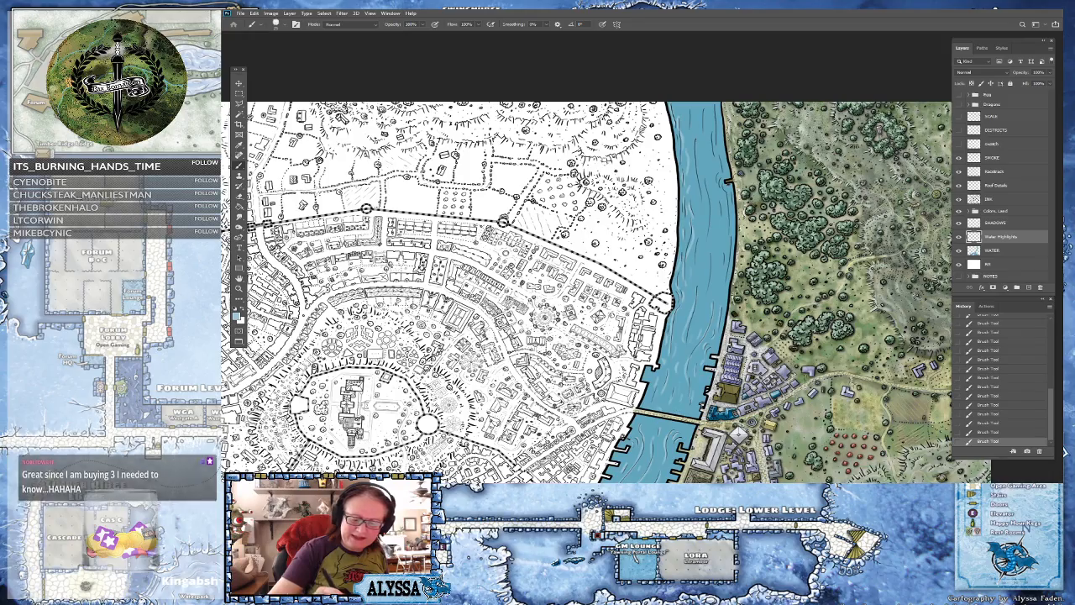
left_click_drag(689, 319, 686, 311)
mouse_move(666, 408)
left_mouse_down()
mouse_move(648, 148)
mouse_move(657, 177)
mouse_move(648, 252)
mouse_move(657, 414)
left_mouse_up()
- Brush long vertical highlights down the northernmost stretch of river, between the map's upper edge and the city wall's riverside tower
left_click_drag(664, 223, 619, 310)
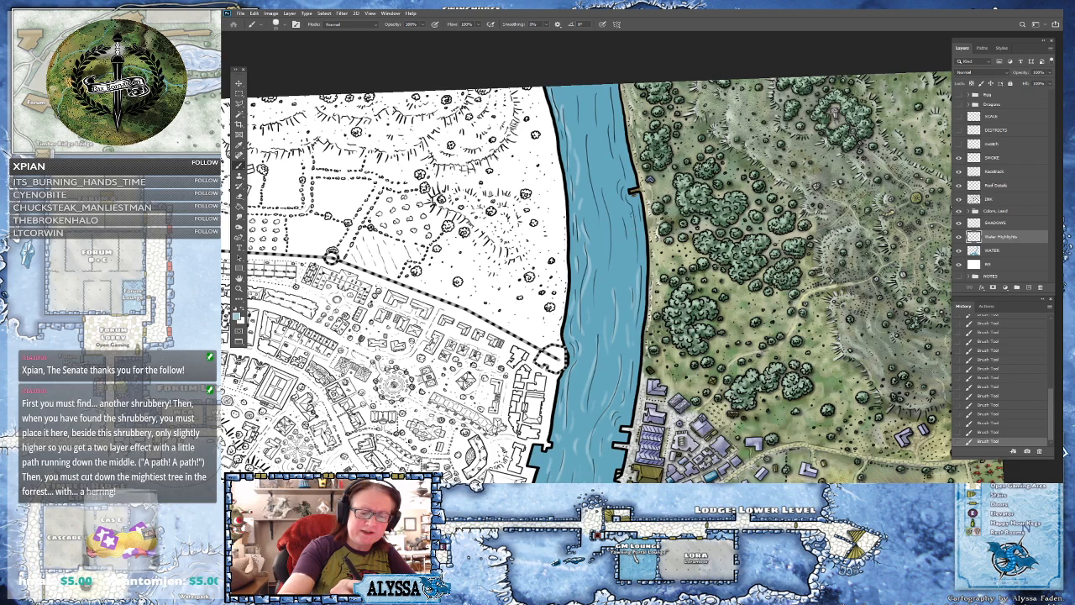
mouse_move(626, 190)
left_mouse_down()
mouse_move(628, 203)
mouse_move(622, 194)
left_mouse_up()
mouse_move(616, 183)
left_mouse_down()
mouse_move(633, 231)
mouse_move(636, 209)
mouse_move(633, 261)
left_mouse_up()
left_click_drag(617, 214, 633, 304)
left_click_drag(608, 237, 621, 331)
left_click_drag(608, 291, 614, 331)
left_click_drag(593, 187, 599, 262)
left_click_drag(598, 187, 602, 222)
left_click_drag(602, 138, 605, 183)
left_click_drag(608, 155, 629, 222)
left_click_drag(583, 147, 584, 167)
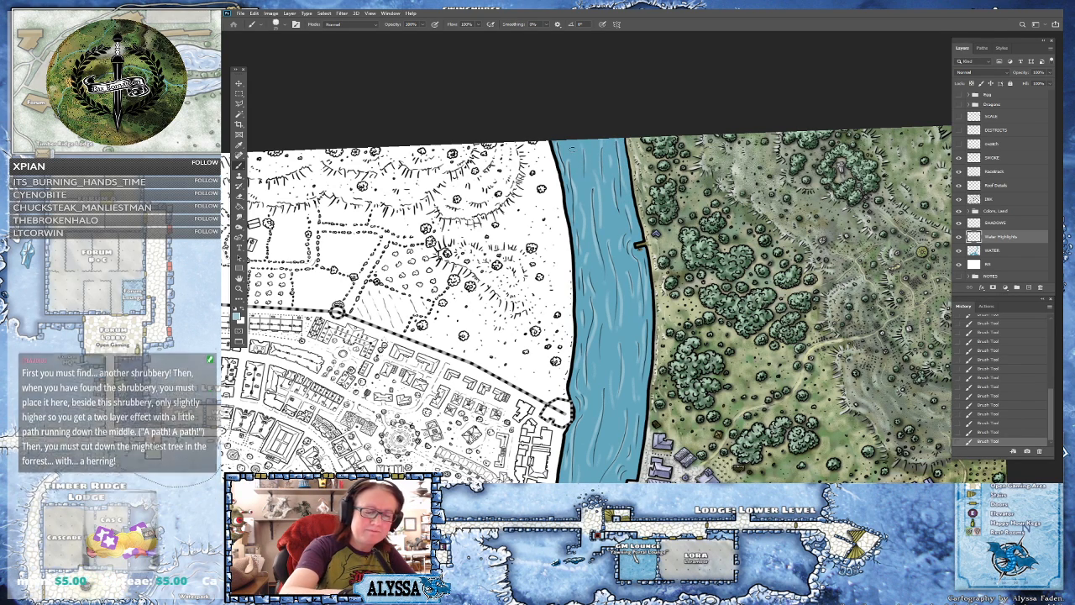
- Save the map and review the water highlights across the whole river and bay
scroll(711, 309, "down", 5)
left_click_drag(711, 309, 780, 167)
scroll(588, 294, "up", 3)
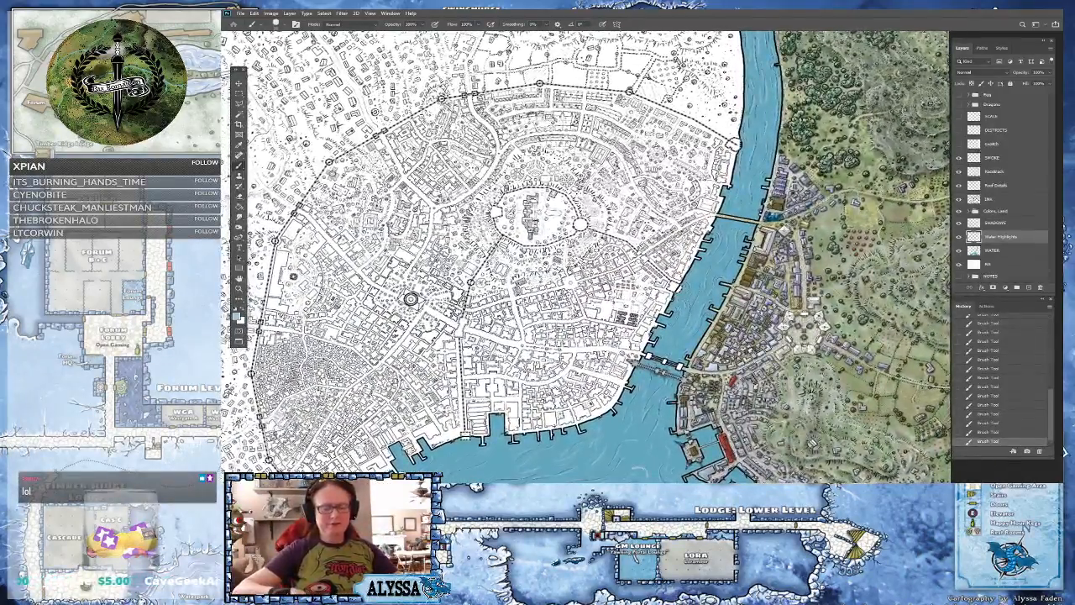
scroll(740, 173, "down", 3)
left_click_drag(739, 172, 762, 164)
scroll(763, 180, "up", 1)
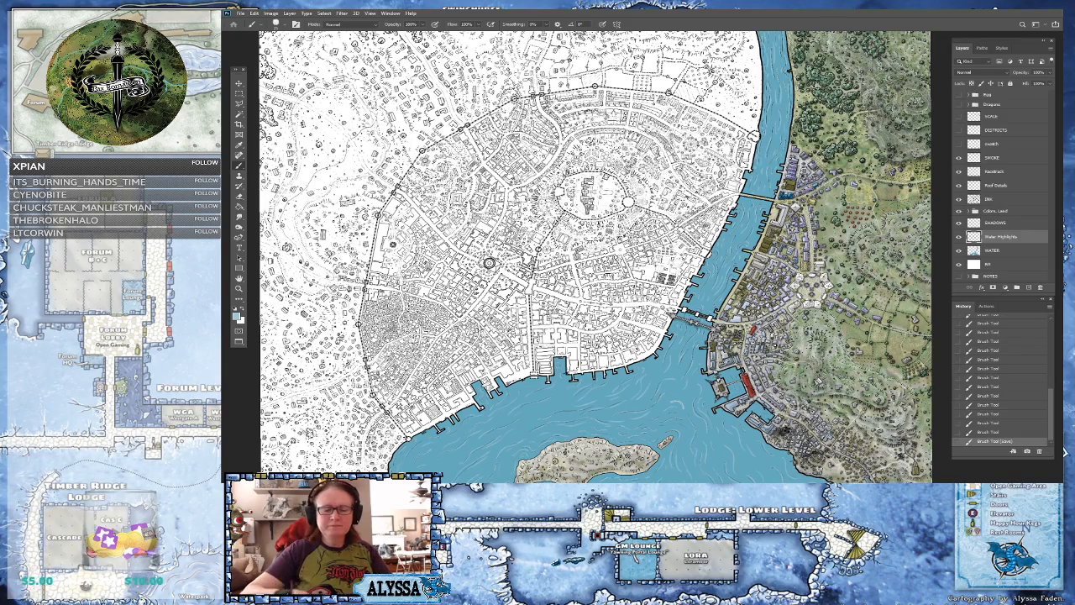
key("ctrl+minus")
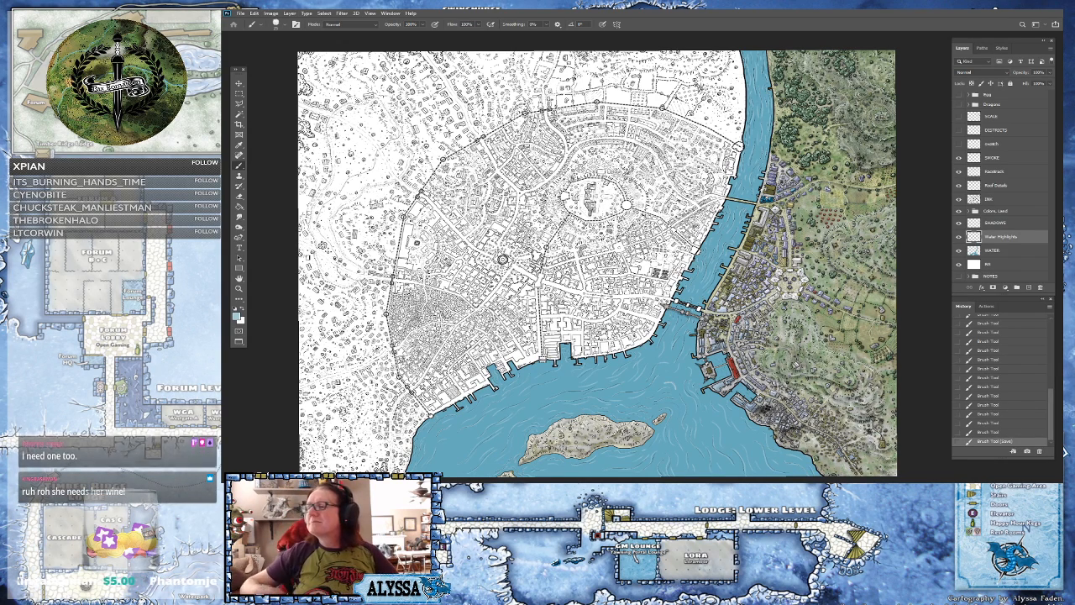
- Inspect the pale wave highlights in the bay, around the island and up to the lower bridge
scroll(893, 313, "down", 3)
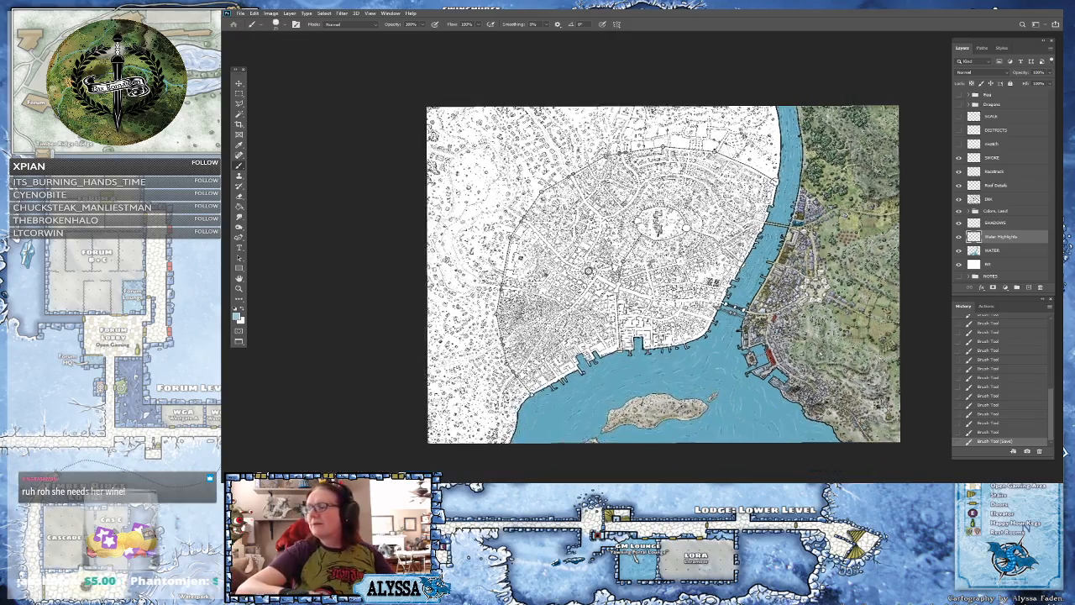
scroll(844, 336, "up", 4)
left_click_drag(844, 336, 800, 336)
scroll(672, 335, "up", 1)
left_click_drag(672, 336, 743, 287)
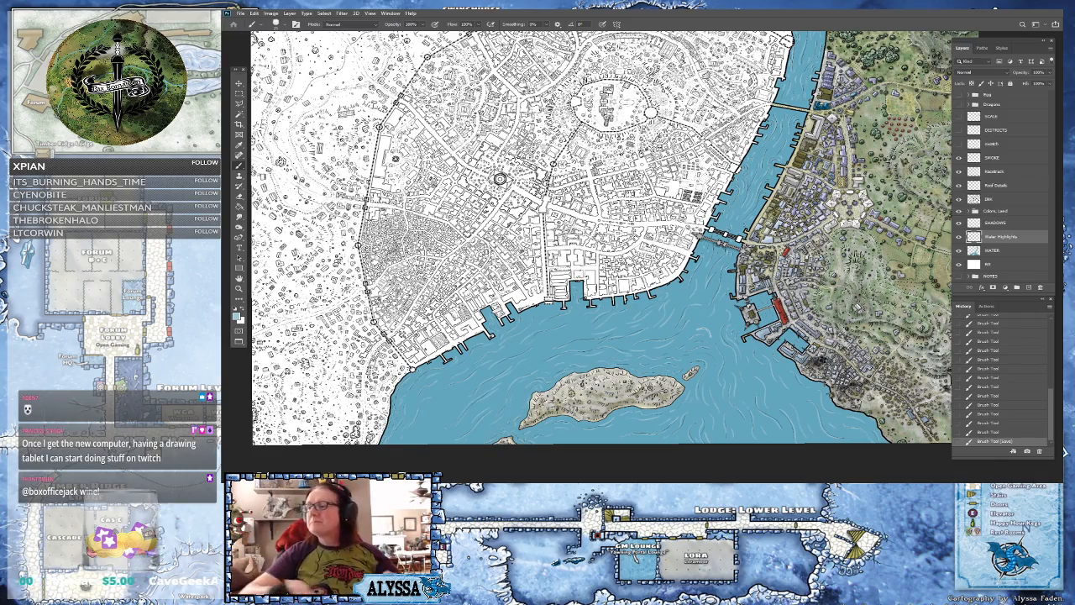
left_click_drag(644, 370, 673, 365)
scroll(673, 364, "up", 1)
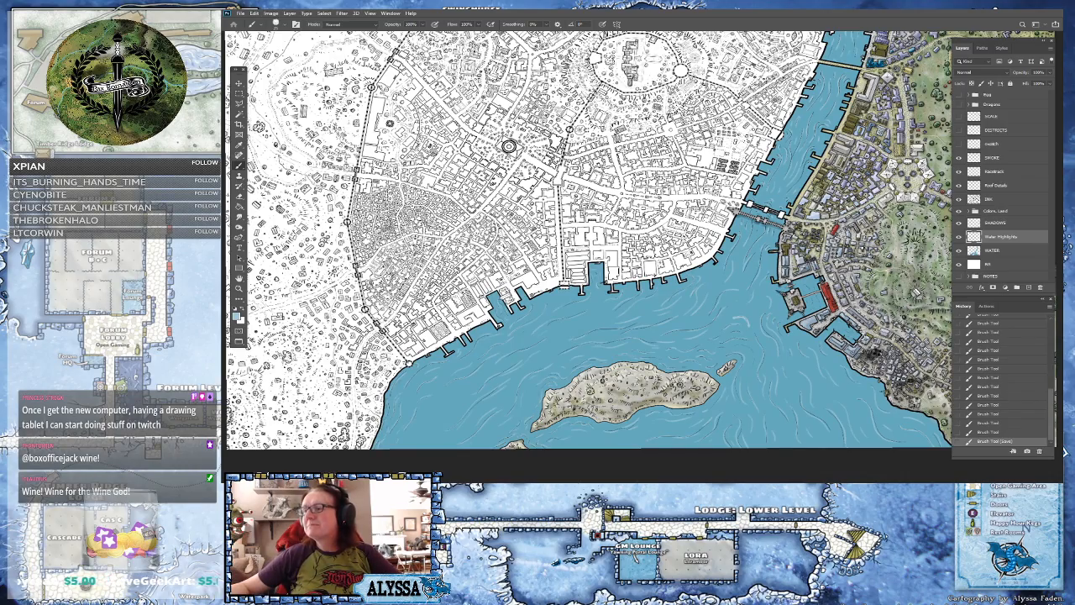
scroll(553, 367, "up", 1)
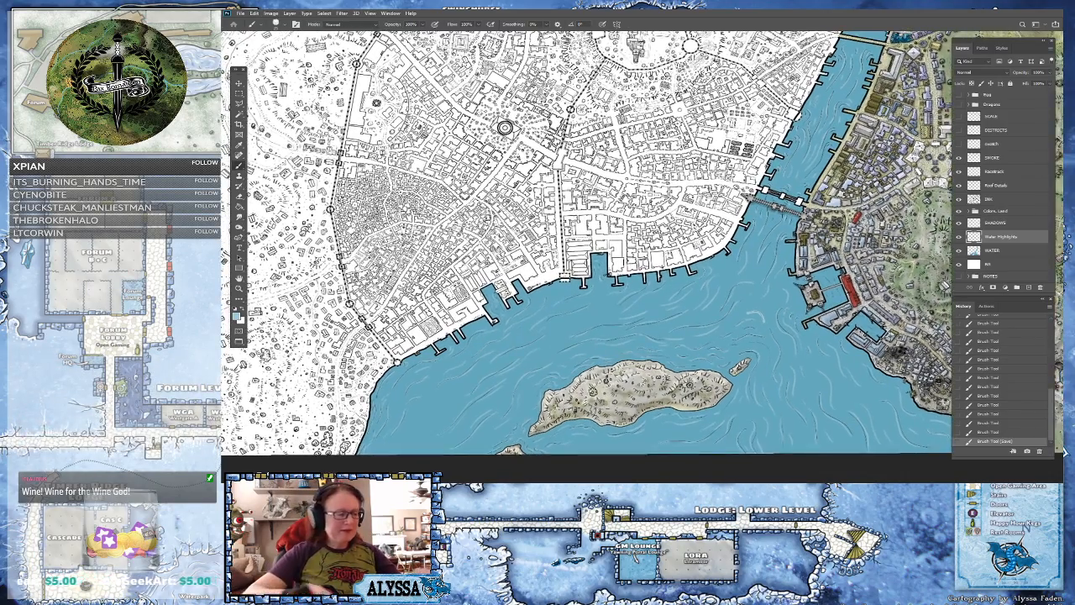
- Set the foreground color to the darker grey-blue 517d88 for painting shadow lines in the water
left_click_drag(553, 367, 623, 348)
left_click(238, 316)
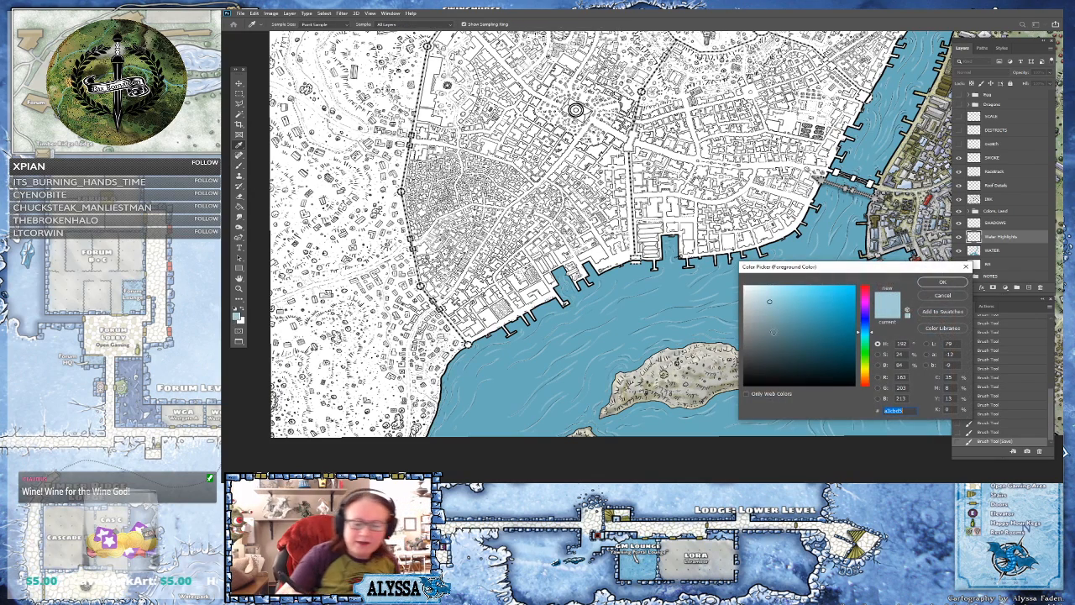
left_click(783, 325)
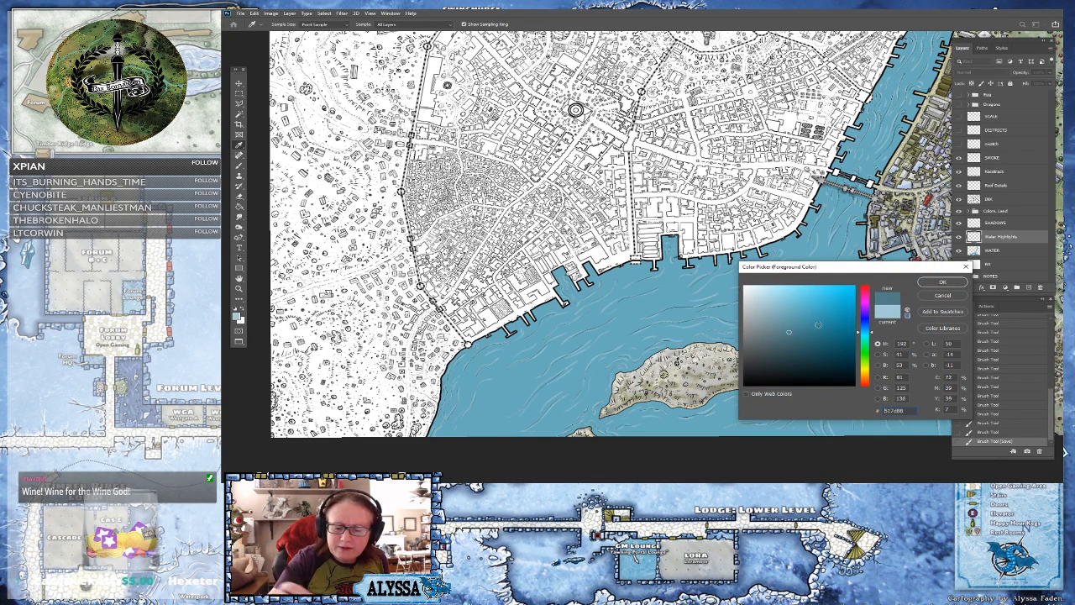
left_click(941, 281)
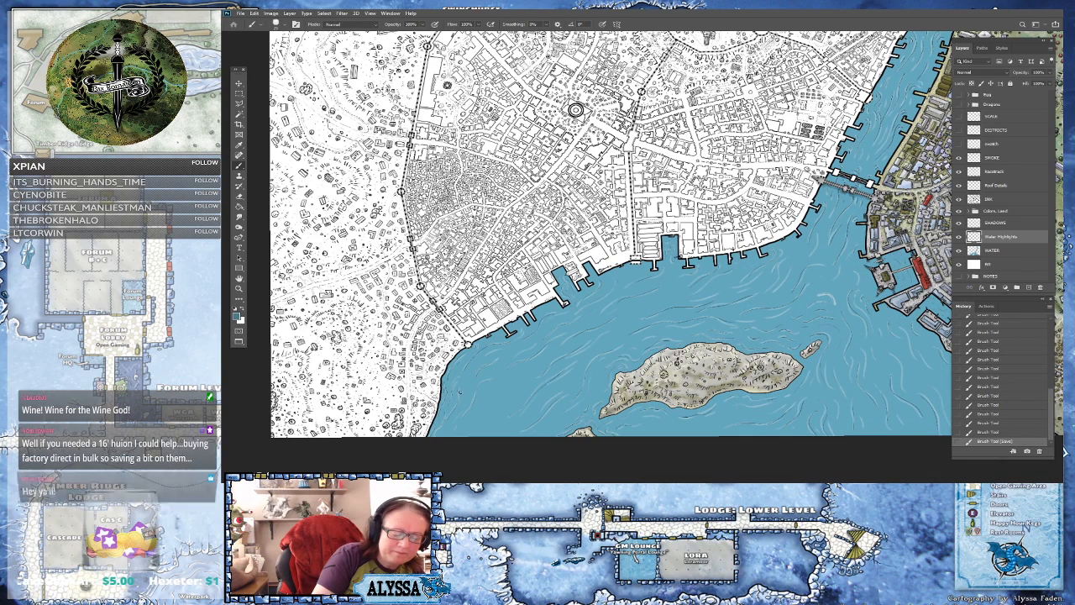
- Brush thin dark-blue wave lines among the highlights in the western bay, from the shoreline up to the city docks
left_click_drag(476, 396, 545, 343)
left_click_drag(545, 342, 564, 313)
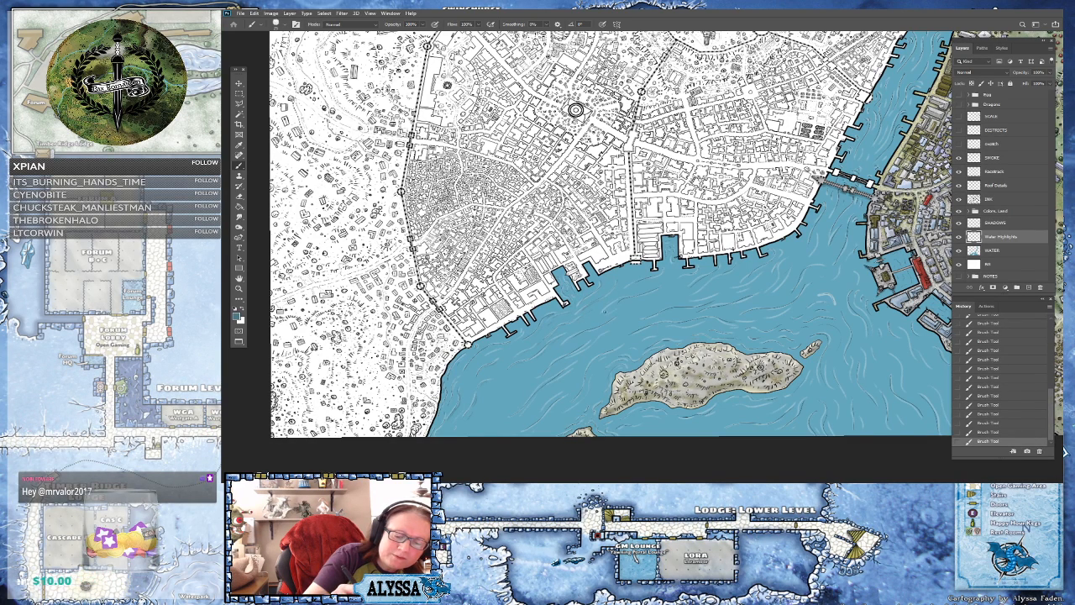
left_click_drag(606, 299, 389, 275)
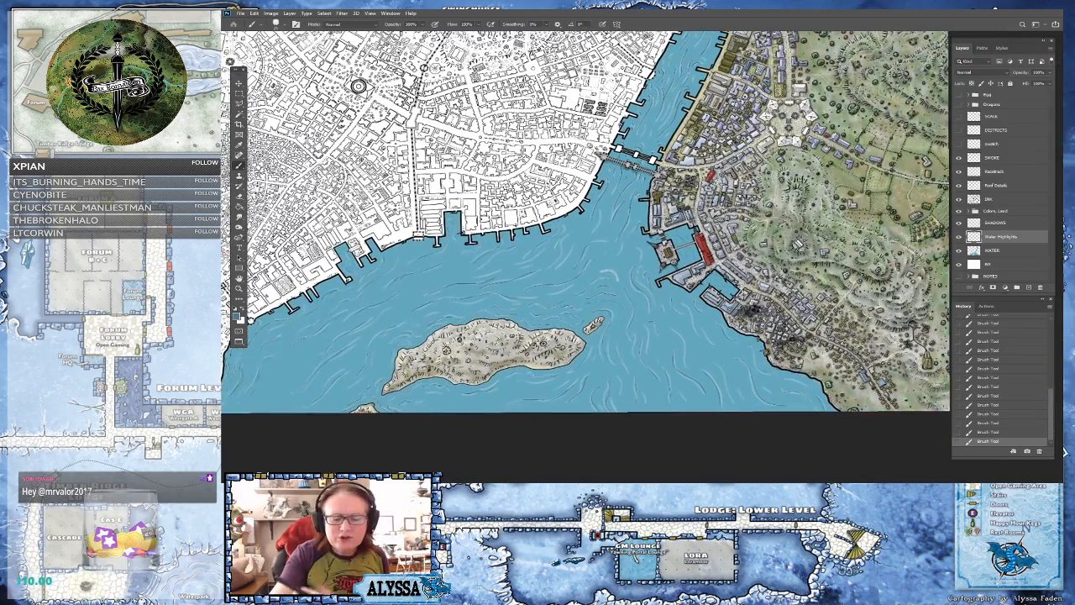
left_click_drag(470, 271, 751, 268)
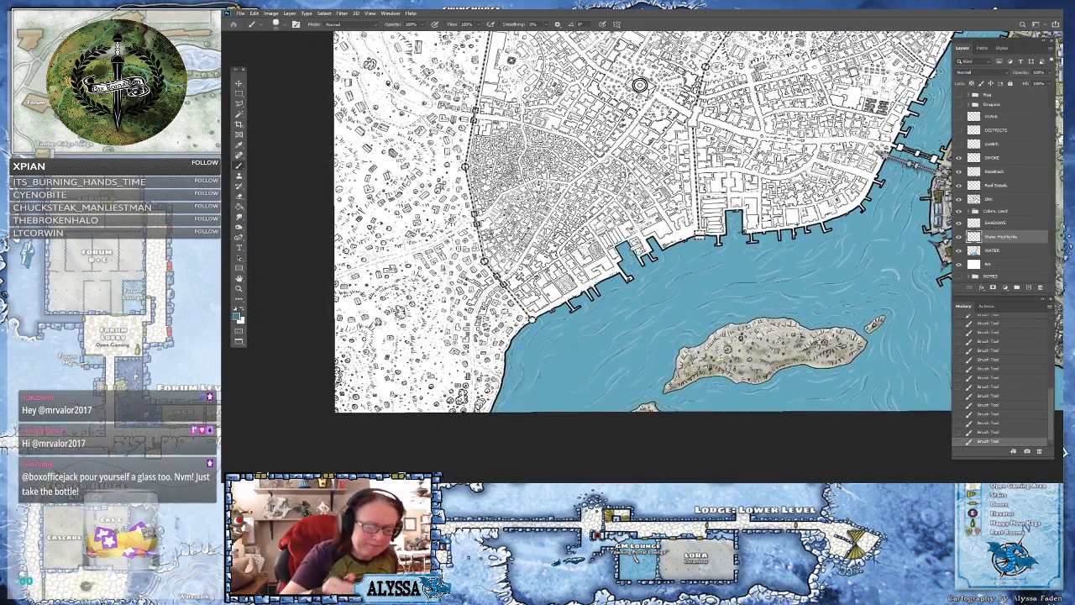
scroll(545, 379, "up", 3)
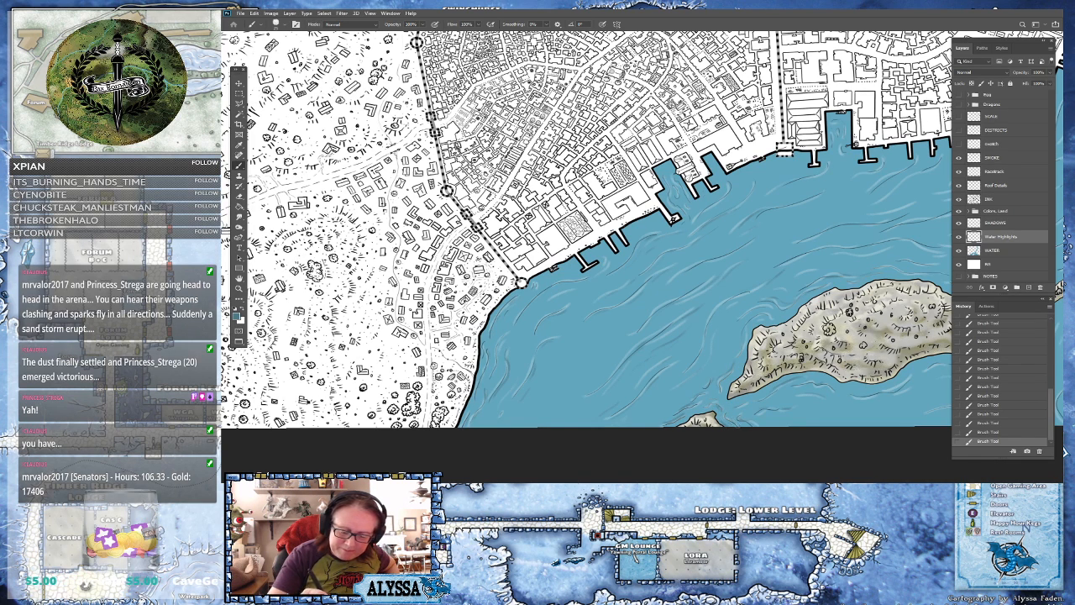
- Brush dark-blue wave lines through the rest of the bay, along the map's lower edge and around the island
left_click_drag(744, 430, 607, 437)
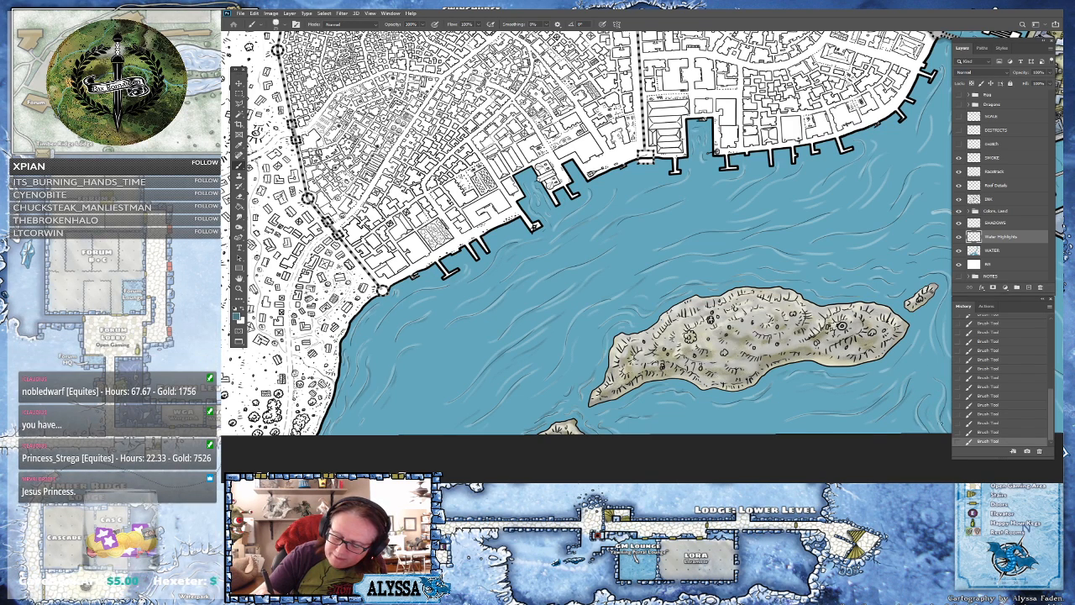
left_click_drag(947, 409, 893, 415)
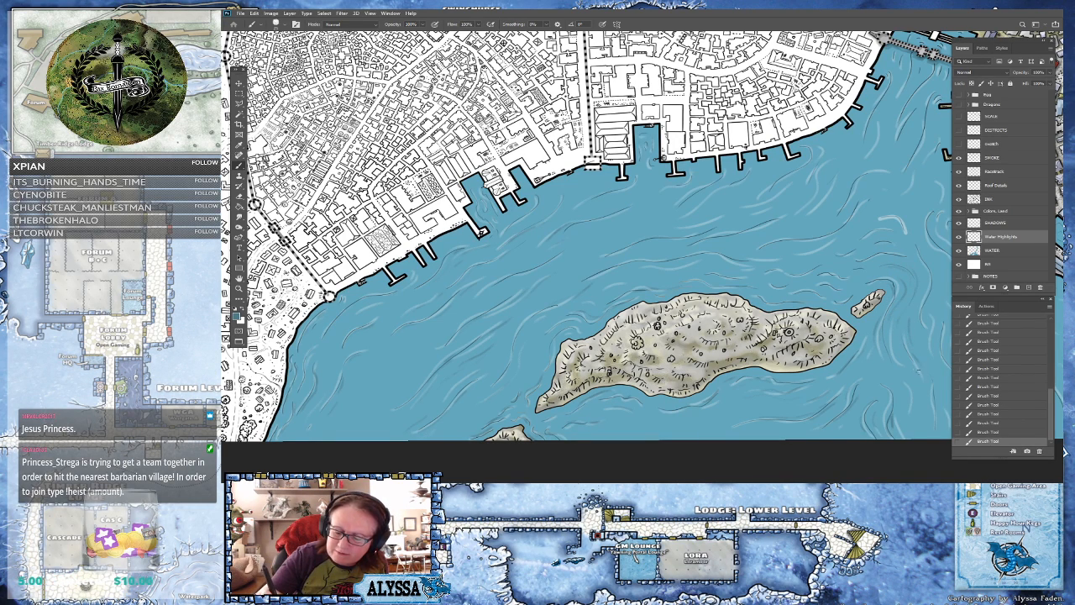
mouse_move(930, 398)
left_mouse_down()
mouse_move(932, 416)
mouse_move(910, 427)
mouse_move(744, 425)
left_mouse_up()
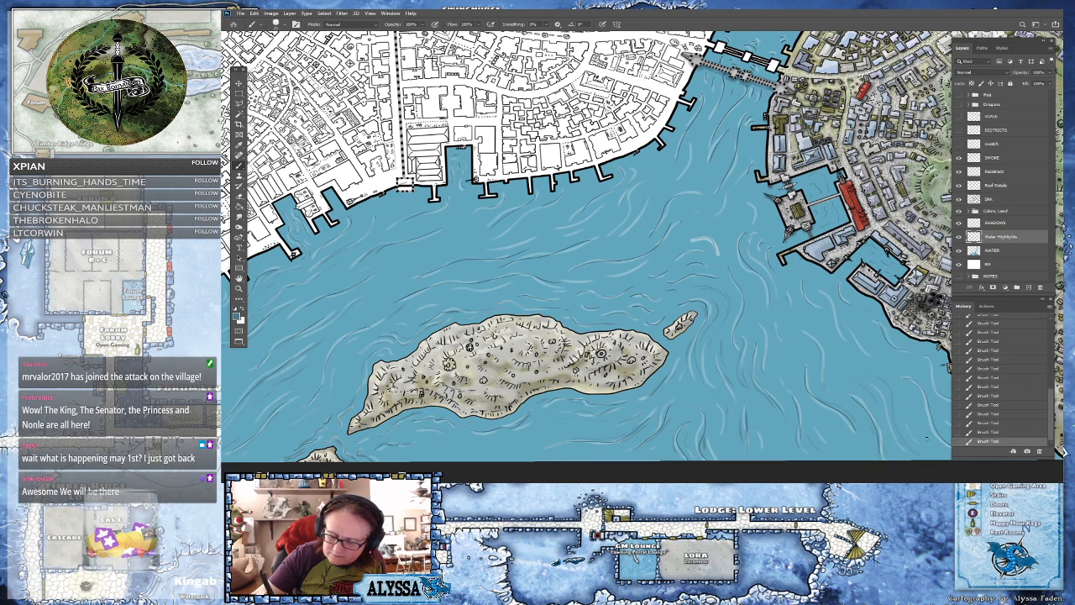
scroll(733, 411, "down", 2)
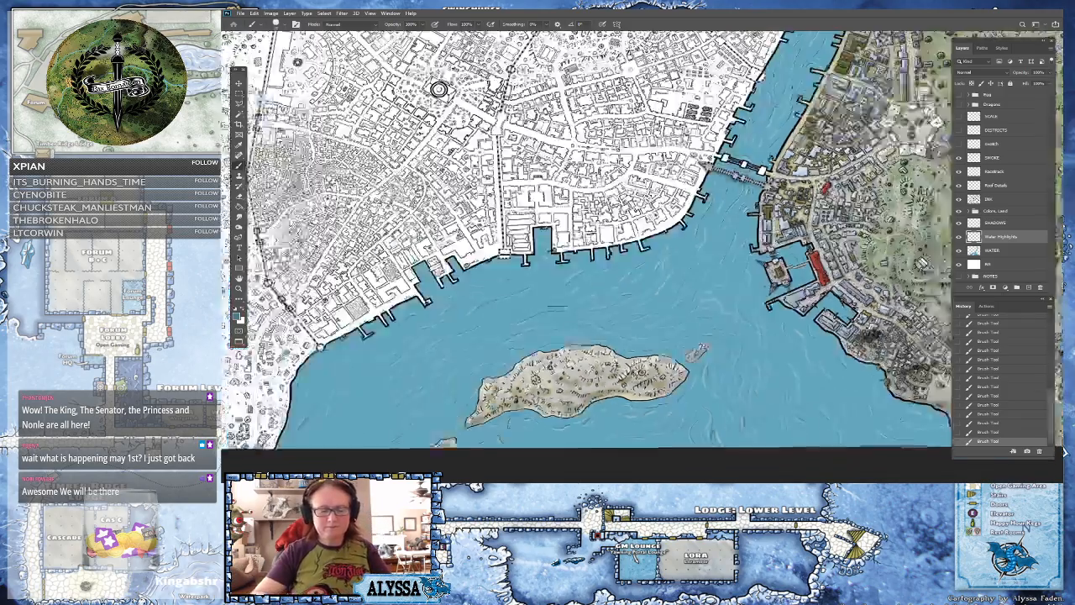
scroll(707, 430, "down", 4)
scroll(739, 433, "up", 2)
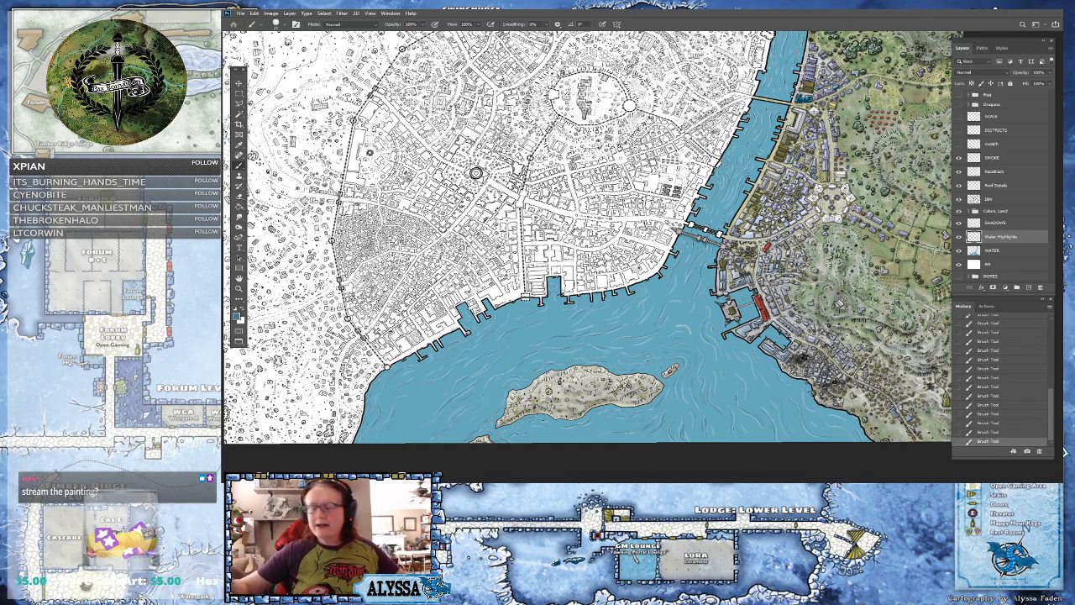
- Brush curved dark-blue wave lines in the bay off the eastern harbor and its breakwaters
scroll(854, 408, "up", 4)
left_click_drag(671, 319, 687, 336)
key("ctrl+z")
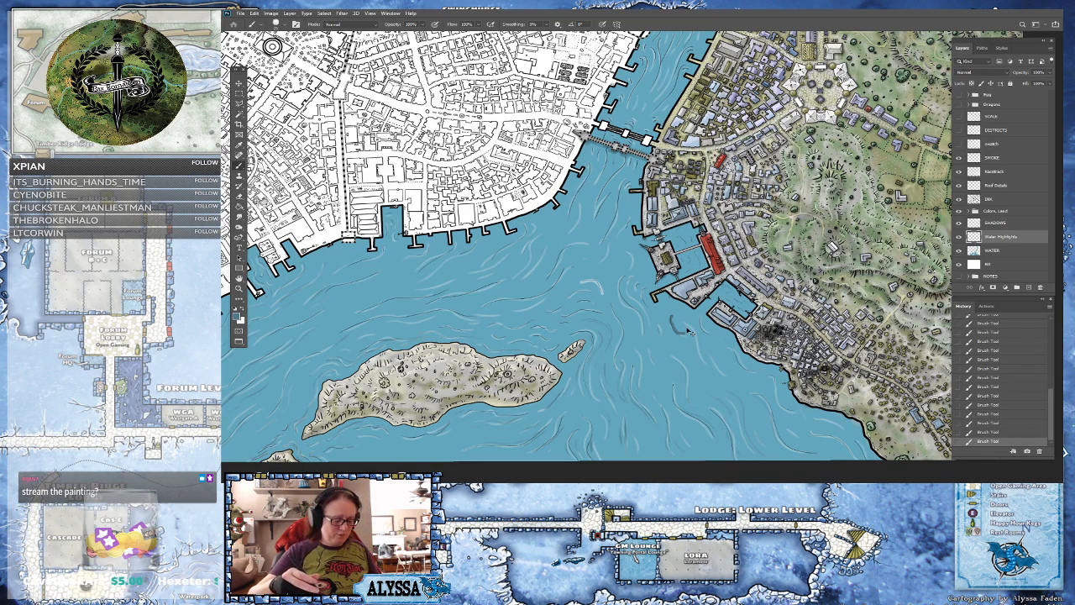
key("ctrl+shift+z")
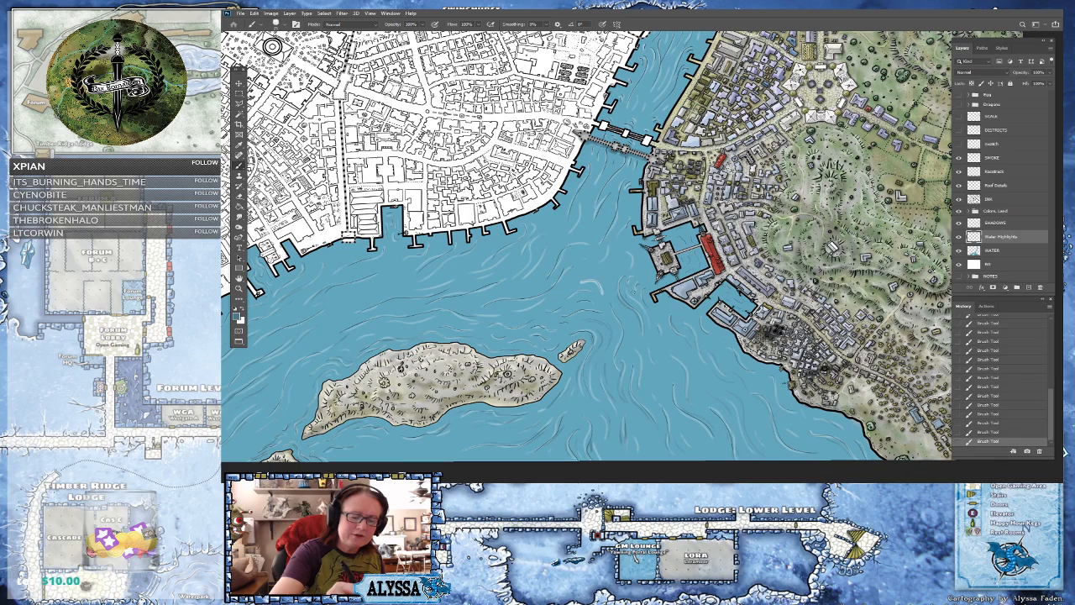
left_click_drag(612, 248, 660, 311)
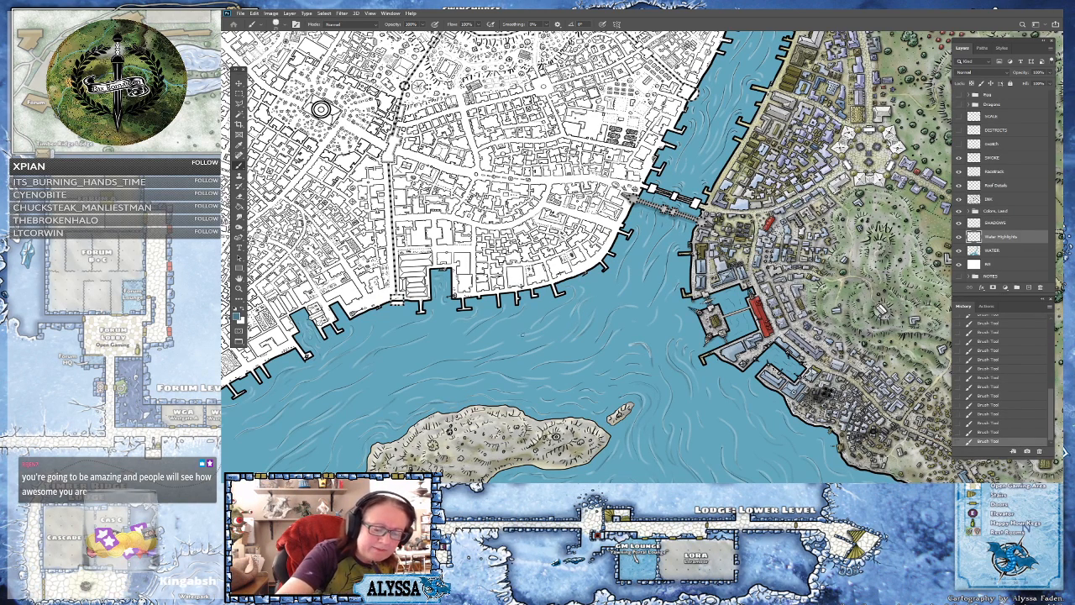
- Brush dark-blue wave lines in the river mouth just below the lower bridge, beside the city docks
left_click_drag(631, 244, 617, 276)
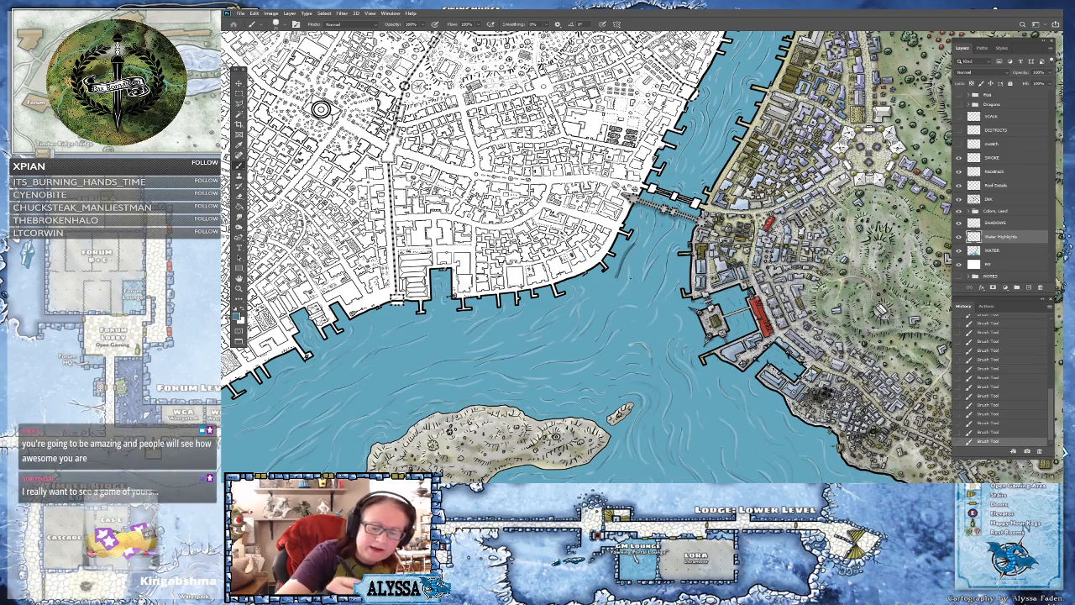
key("ctrl+z")
mouse_move(651, 264)
left_mouse_down()
mouse_move(626, 354)
mouse_move(571, 374)
left_mouse_up()
scroll(638, 340, "up", 2)
scroll(672, 278, "up", 1)
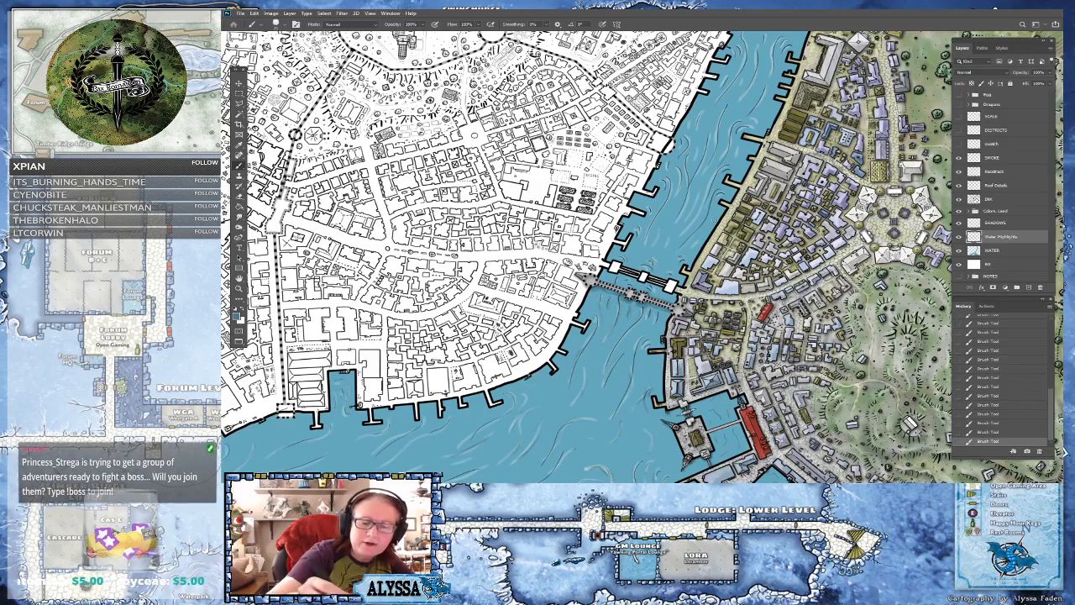
left_click_drag(588, 361, 520, 251)
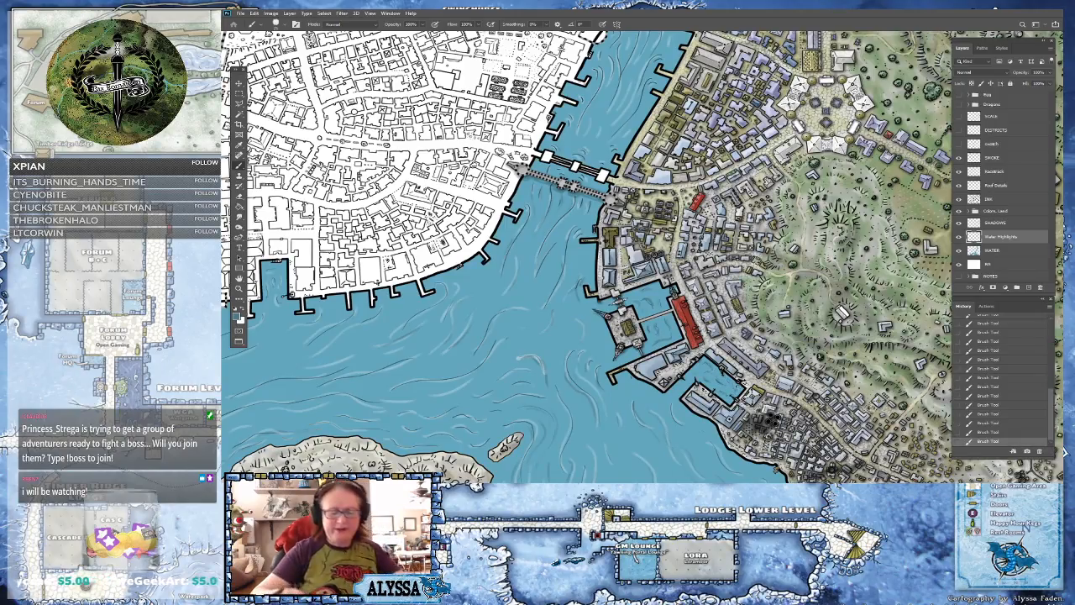
- Brush dark-blue wave lines following the current in the river between the two bridges
scroll(448, 280, "down", 3)
scroll(447, 280, "up", 2)
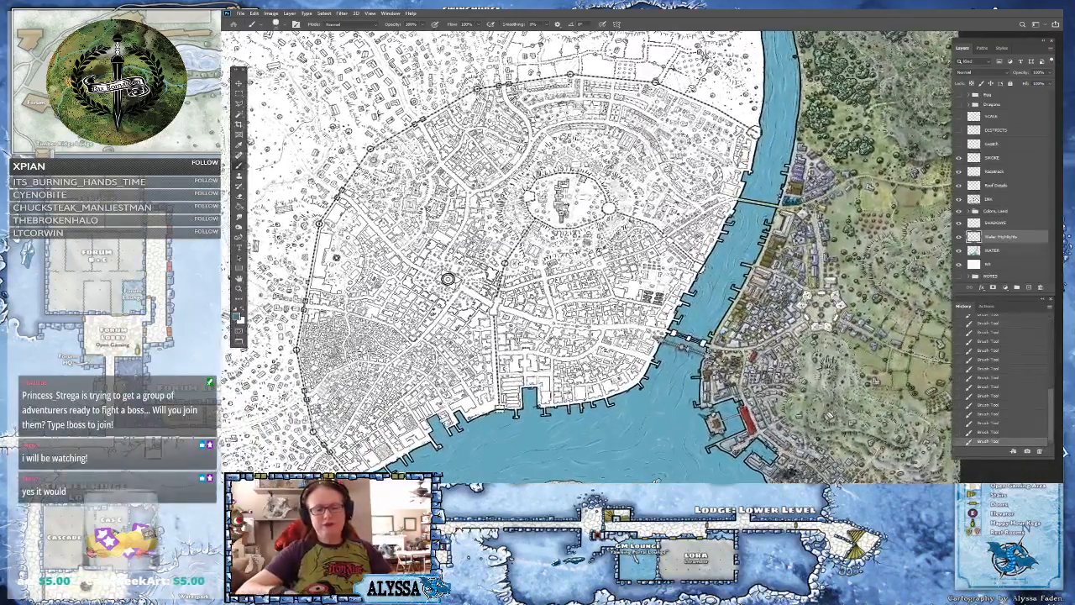
scroll(447, 280, "up", 2)
scroll(498, 250, "down", 2)
scroll(499, 250, "up", 4)
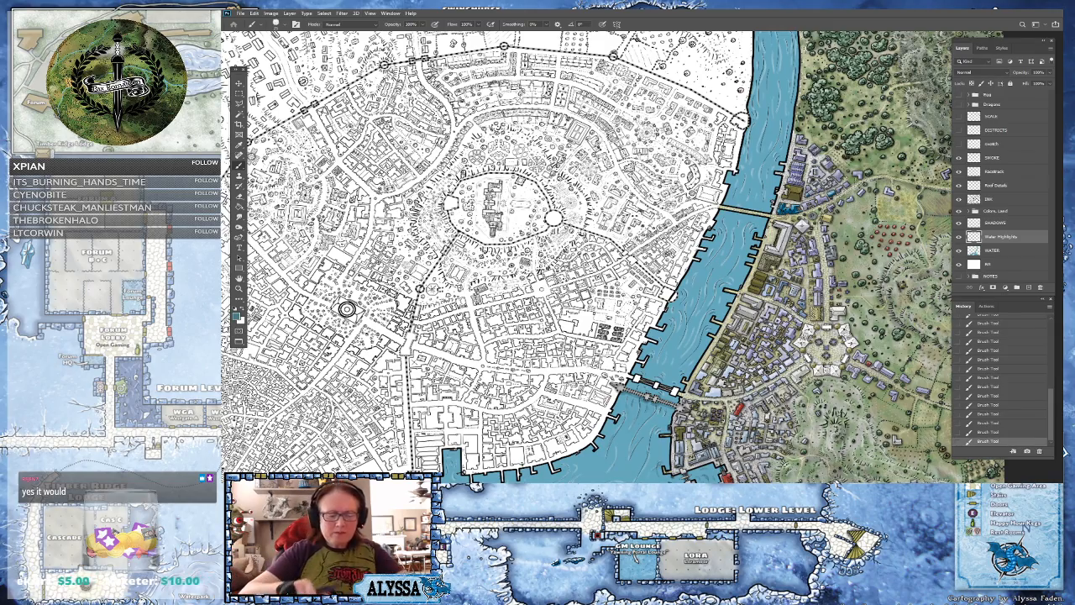
scroll(780, 329, "up", 3)
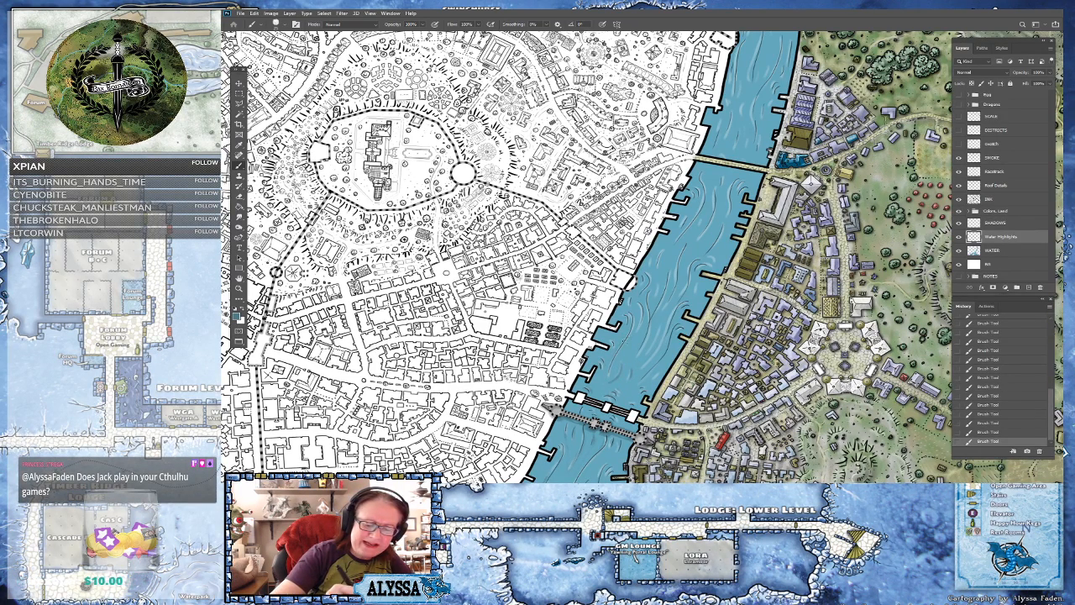
left_click_drag(644, 300, 638, 331)
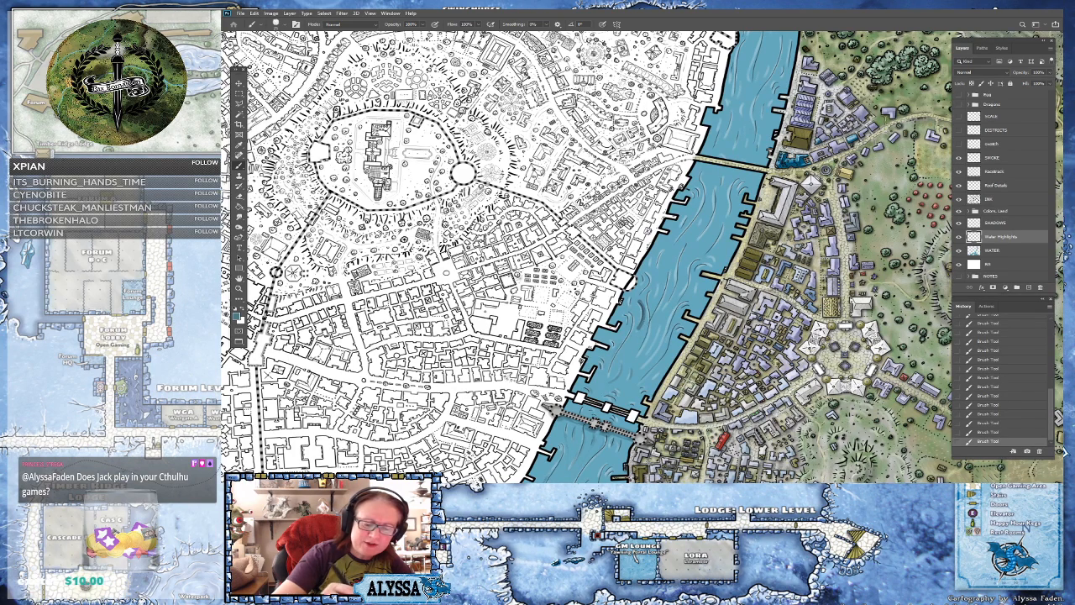
key("ctrl+z")
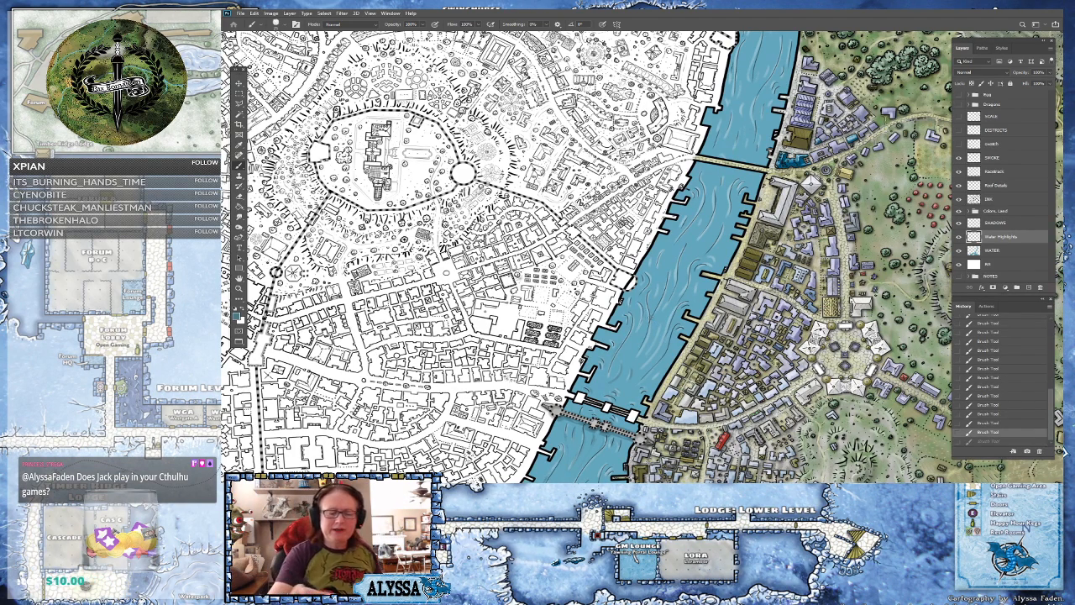
key("ctrl+shift+z")
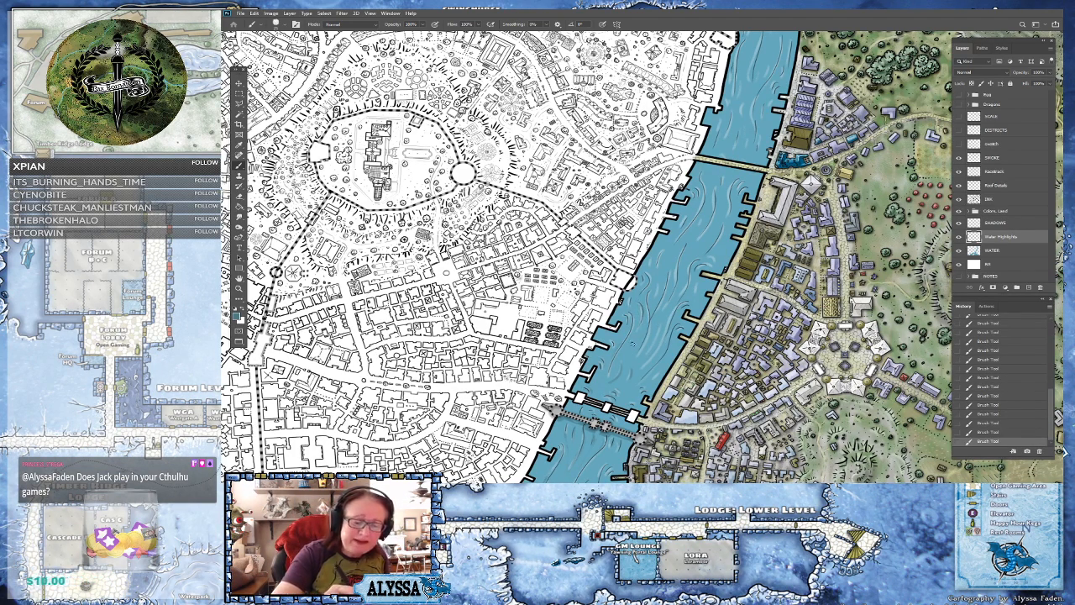
left_click_drag(648, 310, 645, 341)
left_click_drag(657, 286, 654, 325)
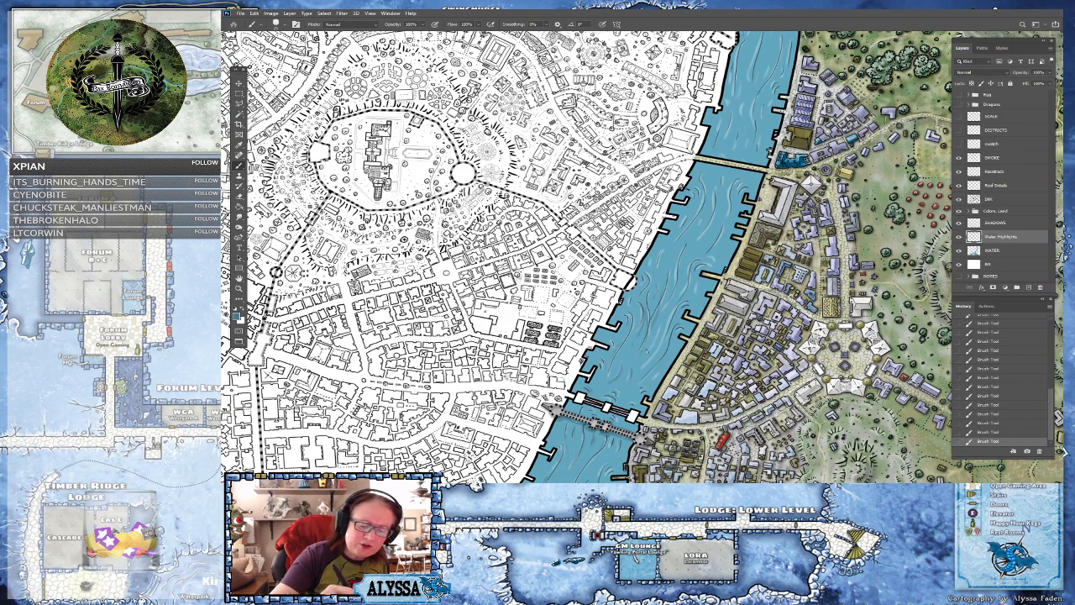
left_click_drag(647, 364, 669, 326)
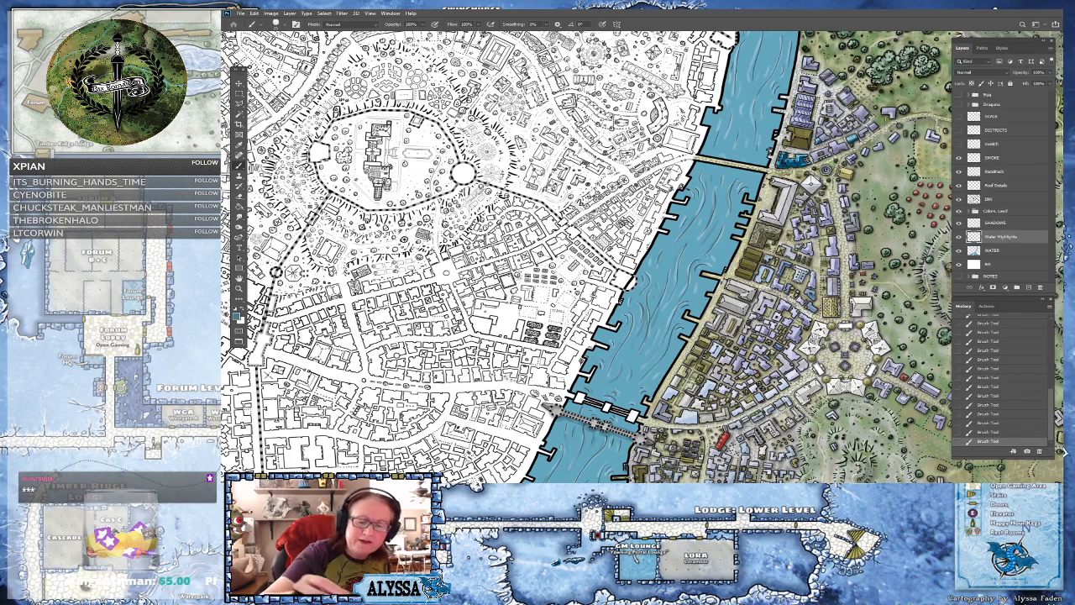
- Brush dark-blue wave lines along the river above the upper bridge, up to the map's upper edge
scroll(588, 252, "up", 1)
scroll(588, 252, "up", 2)
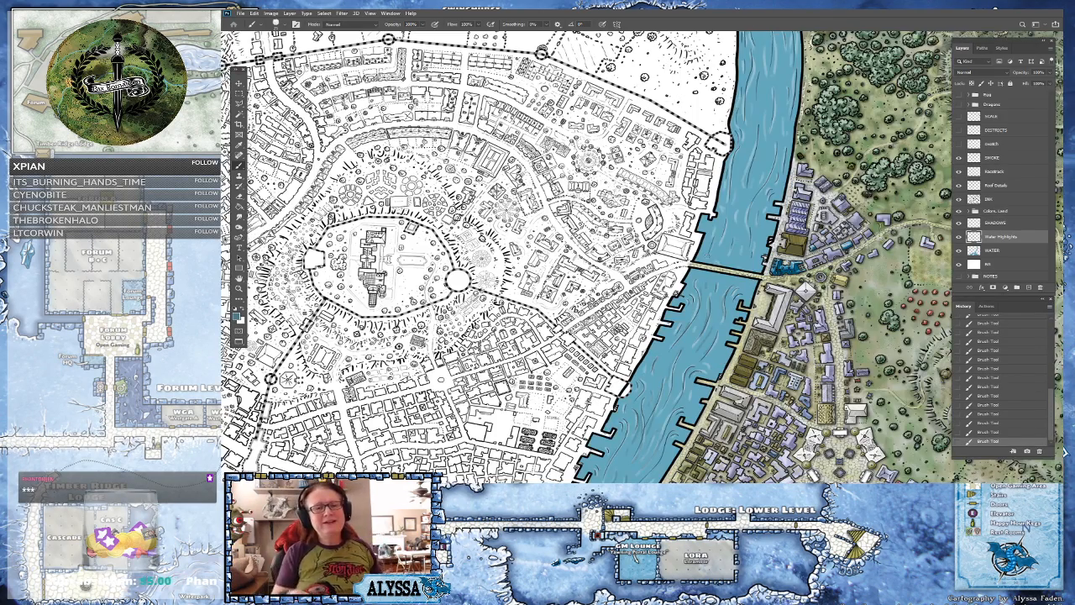
left_click_drag(588, 209, 483, 395)
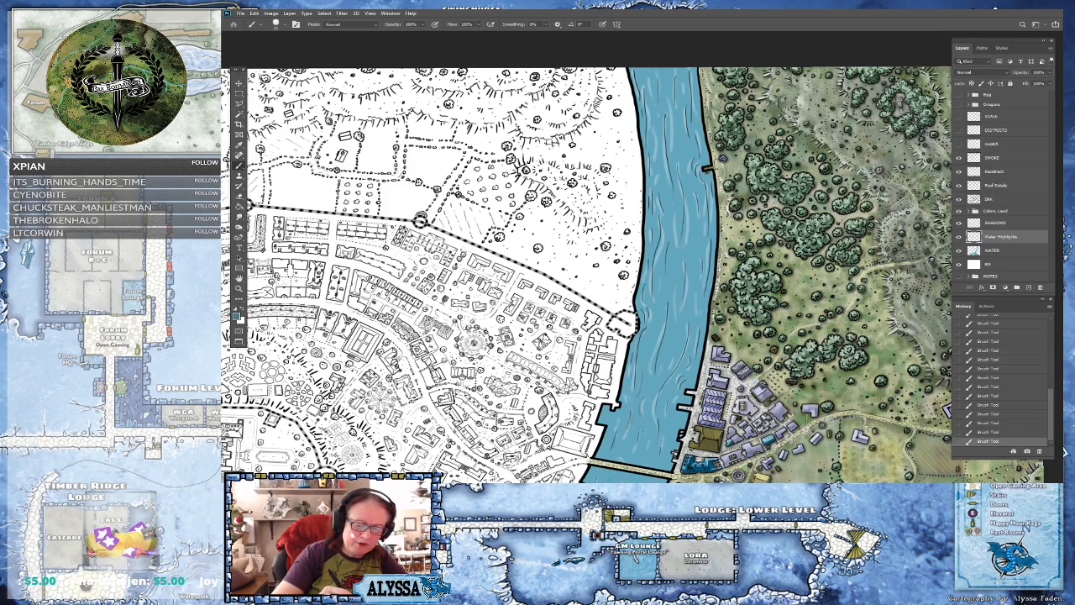
left_click_drag(662, 388, 690, 323)
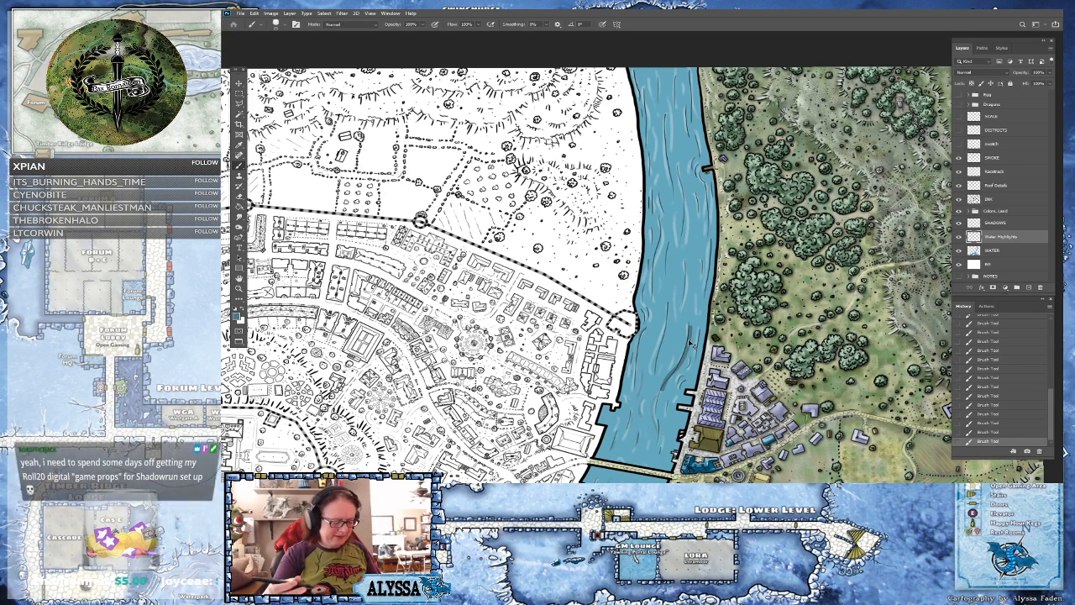
key("ctrl+z")
key("ctrl+shift+z")
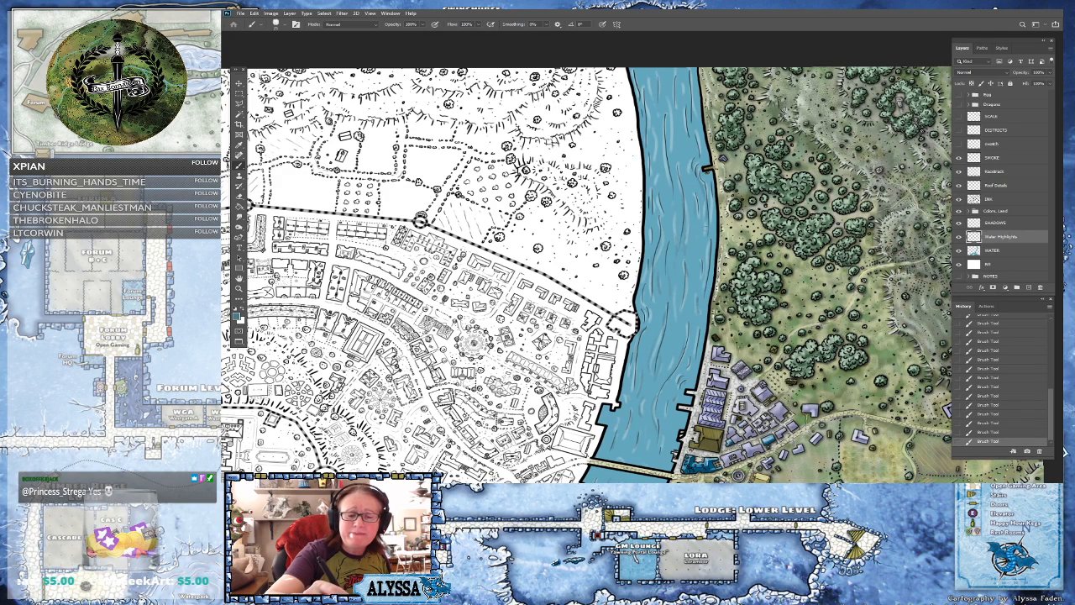
left_click_drag(712, 198, 667, 420)
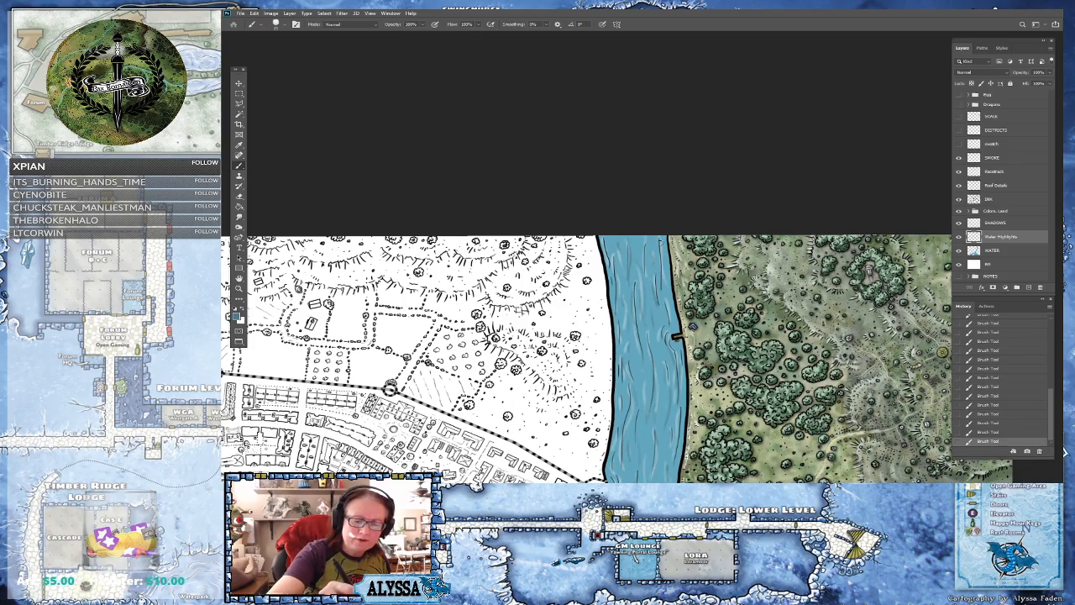
- Sample a pale blue wave highlight in the bay and set it as the foreground color, #94c3cf
left_click_drag(679, 374, 724, 72)
scroll(699, 206, "down", 2)
scroll(558, 252, "down", 1)
left_click_drag(558, 252, 630, 166)
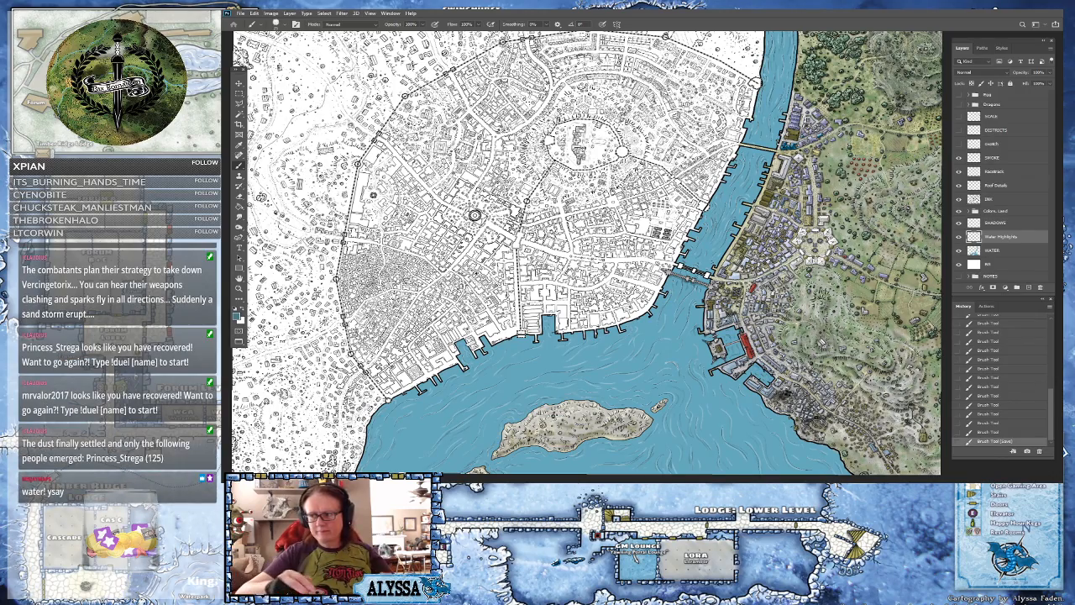
scroll(588, 252, "up", 3)
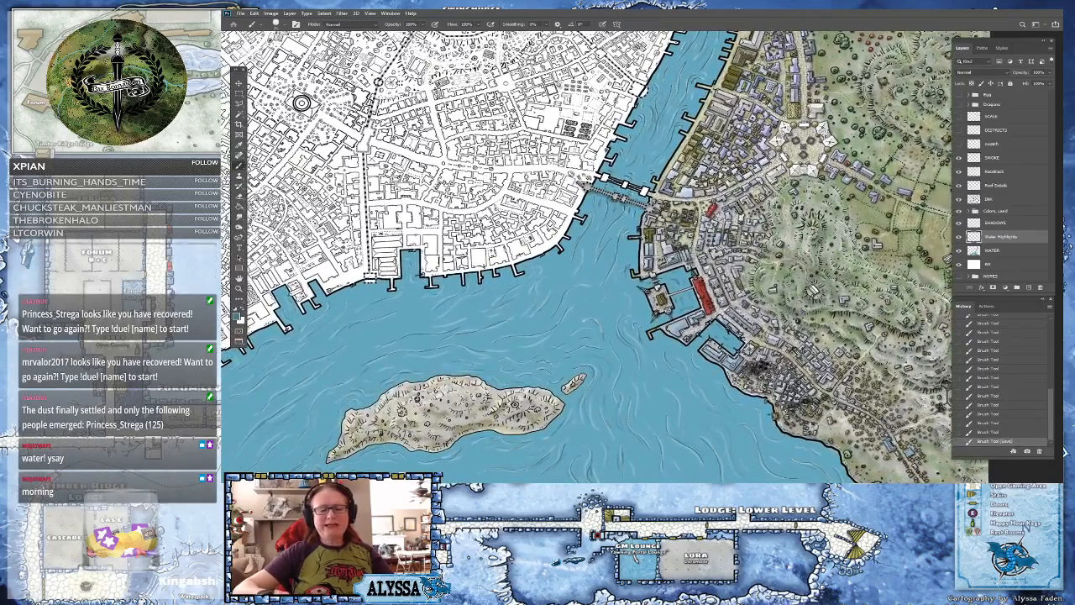
left_click_drag(588, 277, 517, 271)
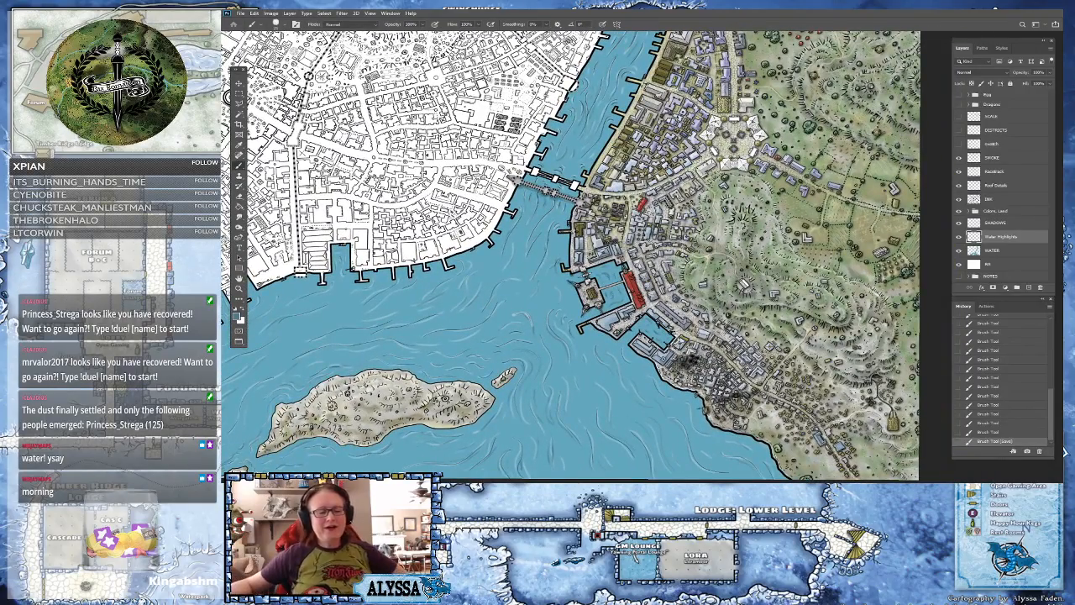
scroll(586, 278, "up", 4)
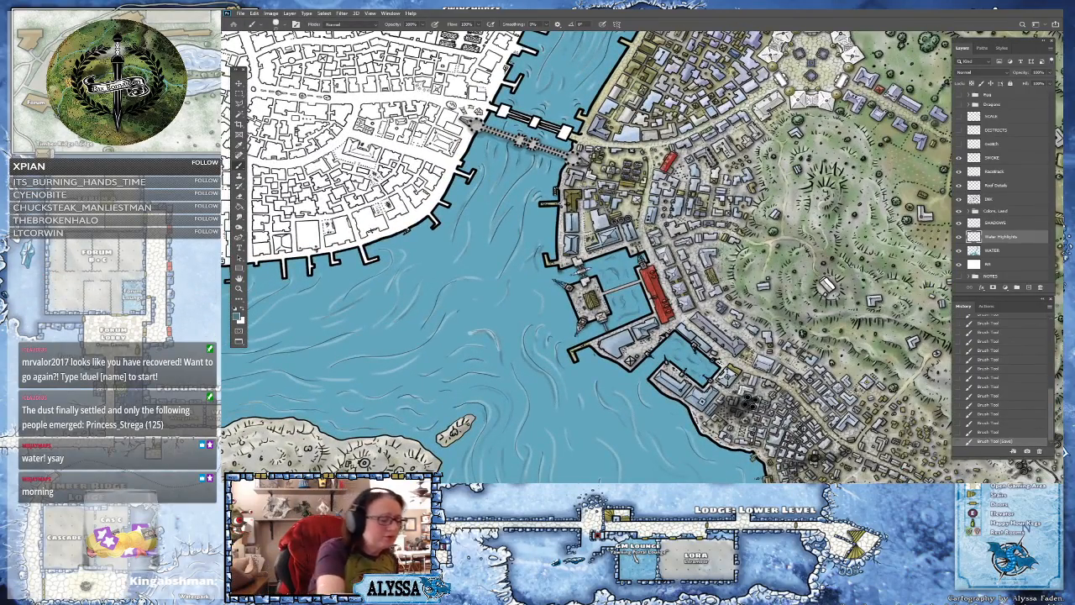
left_click(238, 317)
left_click(329, 378)
left_click(934, 282)
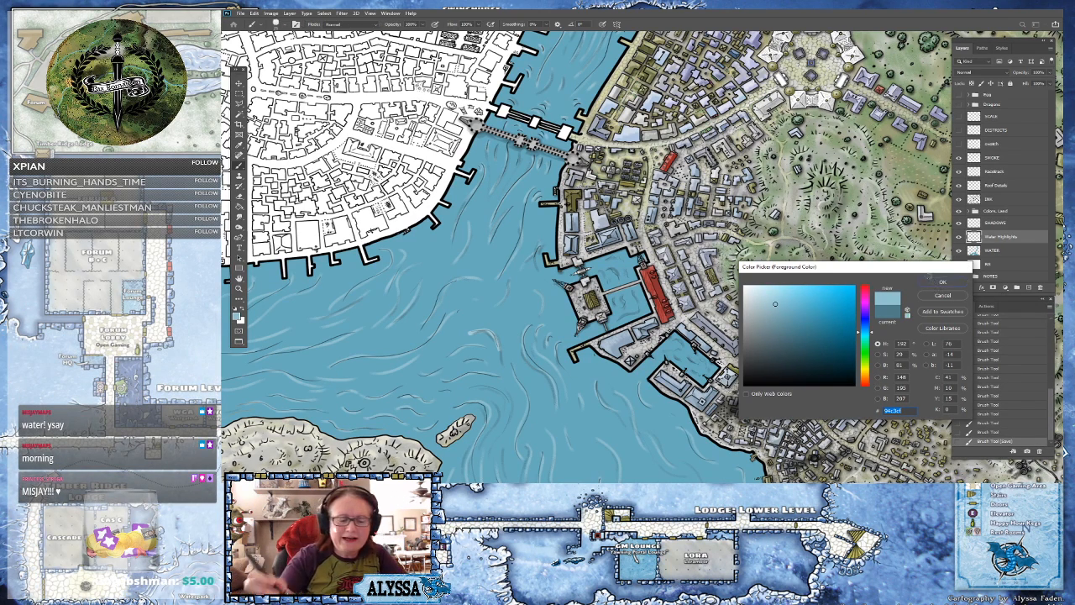
- Brush pale-blue wave highlights inside the two eastern harbor basins and compare them with earlier history states
mouse_move(619, 316)
left_mouse_down()
mouse_move(636, 313)
mouse_move(630, 284)
left_mouse_up()
mouse_move(623, 280)
left_mouse_down()
mouse_move(634, 279)
mouse_move(636, 256)
left_mouse_up()
left_click_drag(671, 359, 697, 353)
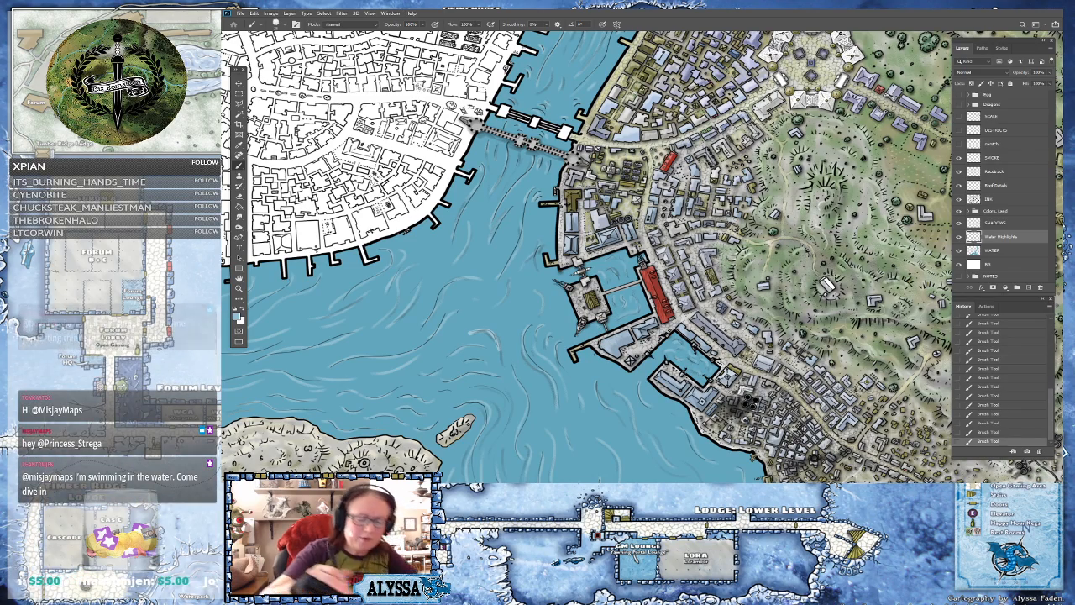
key("ctrl+plus")
key("ctrl+plus")
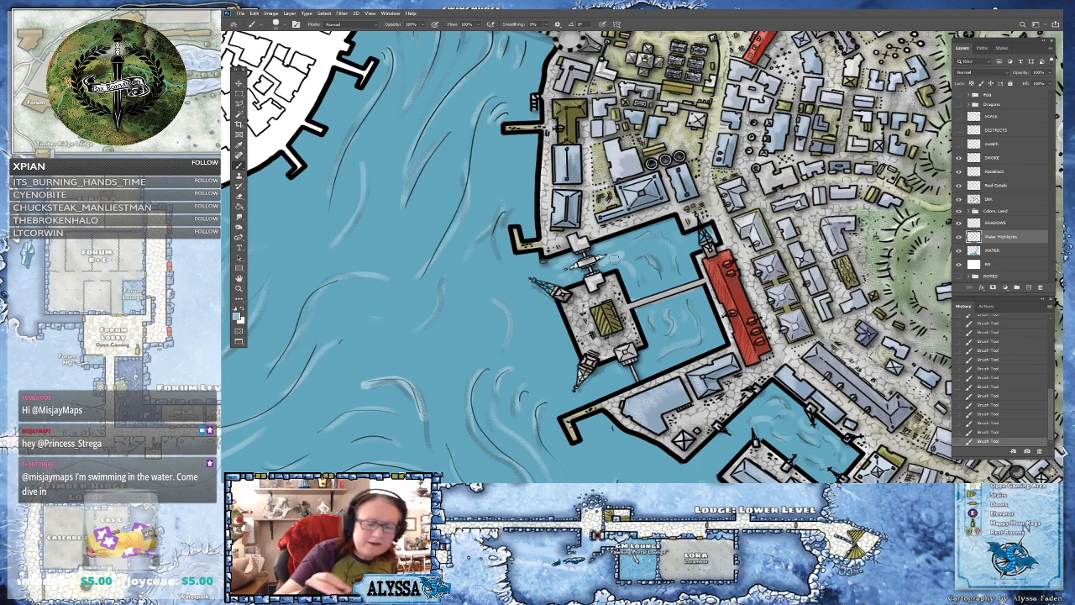
left_click(984, 424)
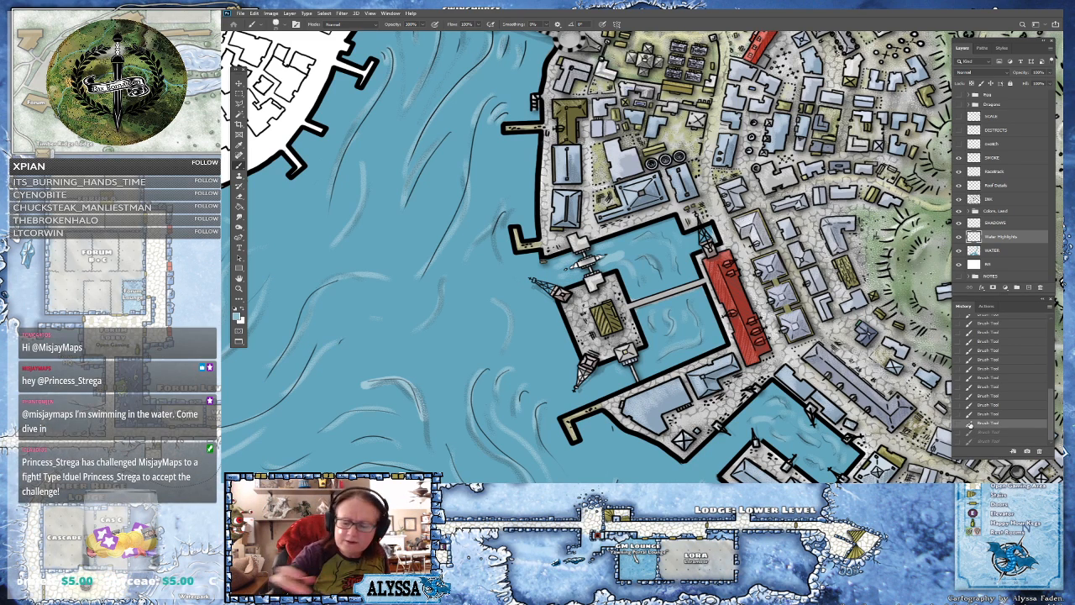
left_click(970, 415)
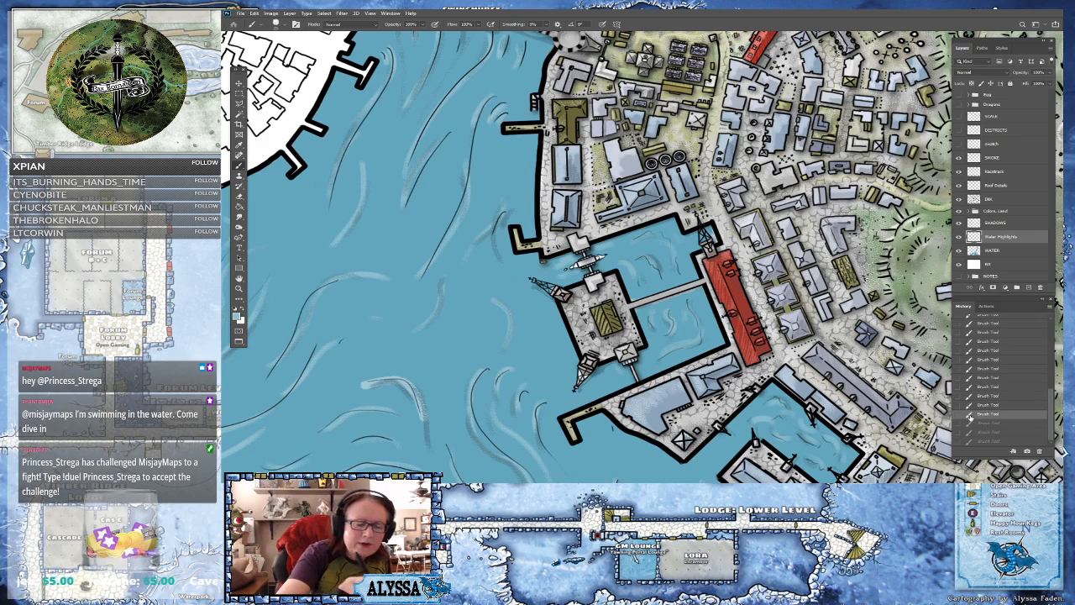
left_click(971, 440)
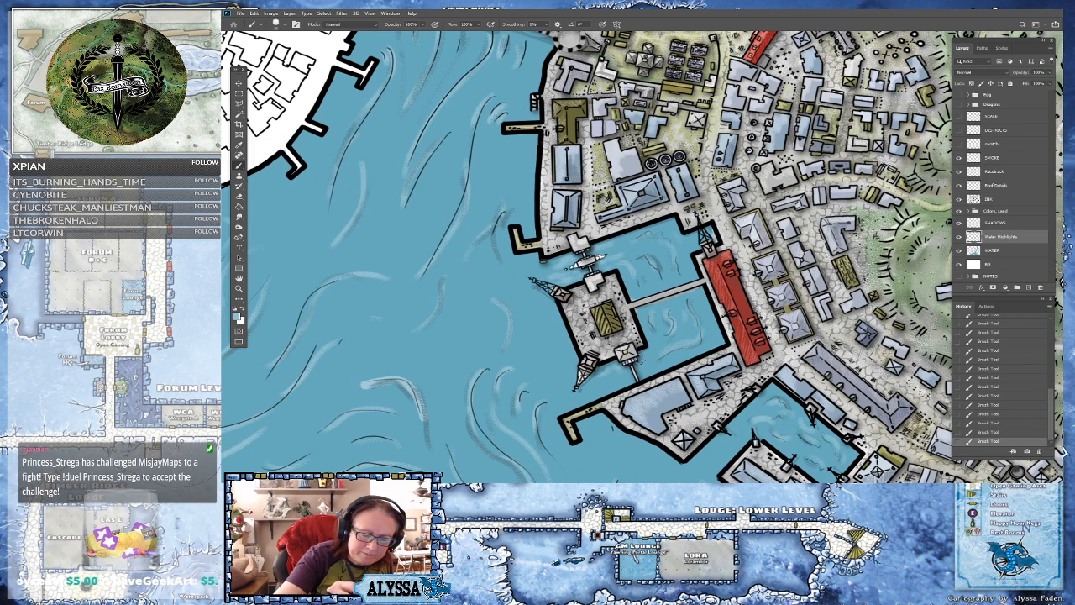
- Examine the painted wave lines and highlights across the harbors, bay, island, western shore and river
scroll(676, 252, "down", 5)
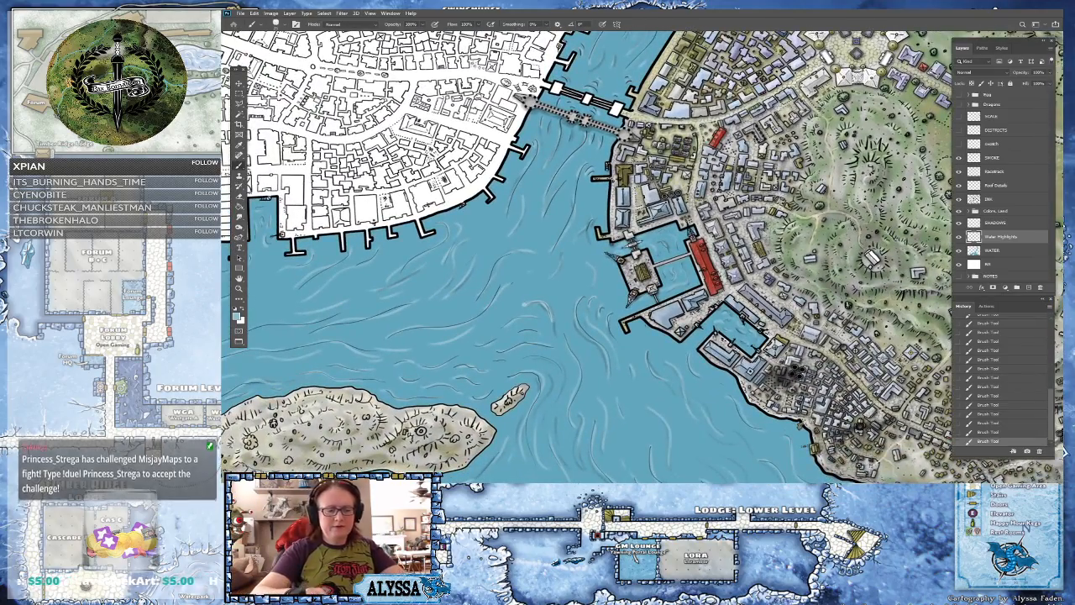
scroll(630, 331, "up", 1)
left_click_drag(630, 332, 580, 267)
scroll(584, 105, "up", 5)
scroll(584, 105, "down", 5)
scroll(798, 302, "up", 1)
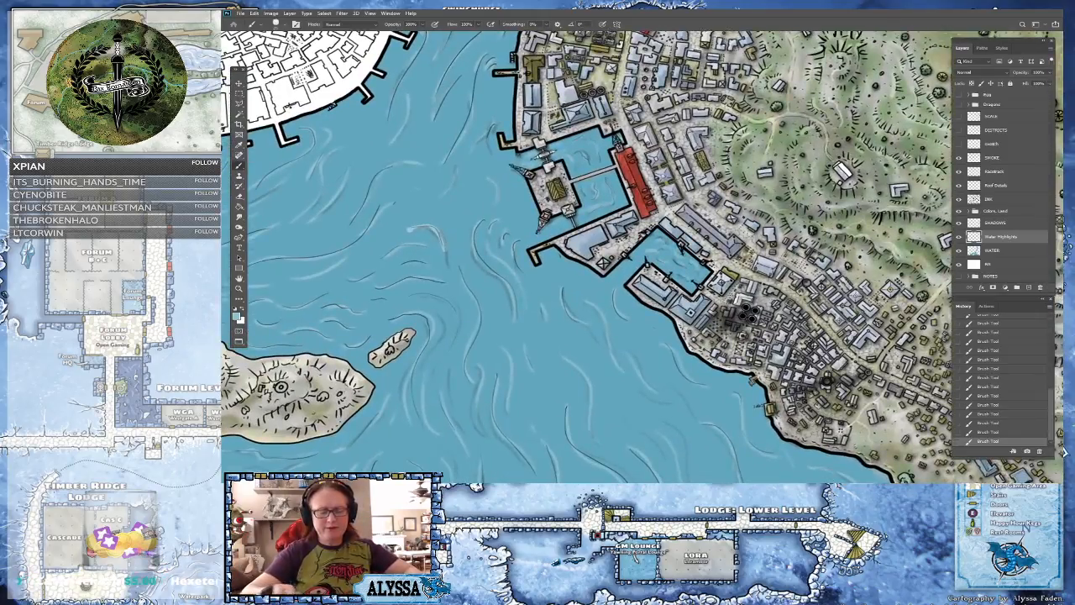
scroll(756, 446, "down", 4)
scroll(603, 256, "down", 2)
scroll(603, 256, "up", 1)
scroll(603, 255, "down", 1)
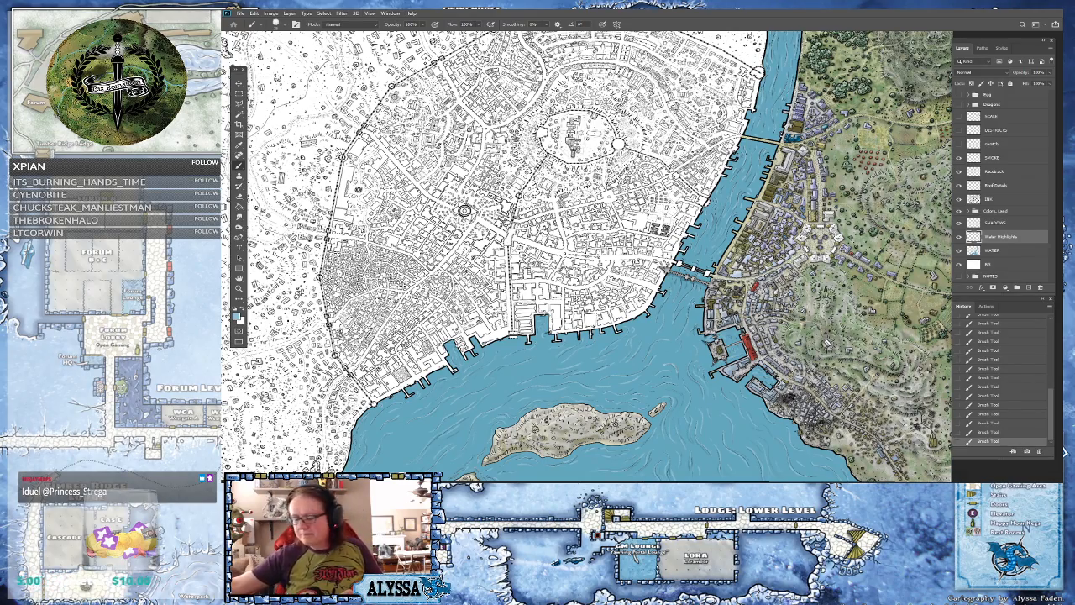
scroll(688, 319, "up", 5)
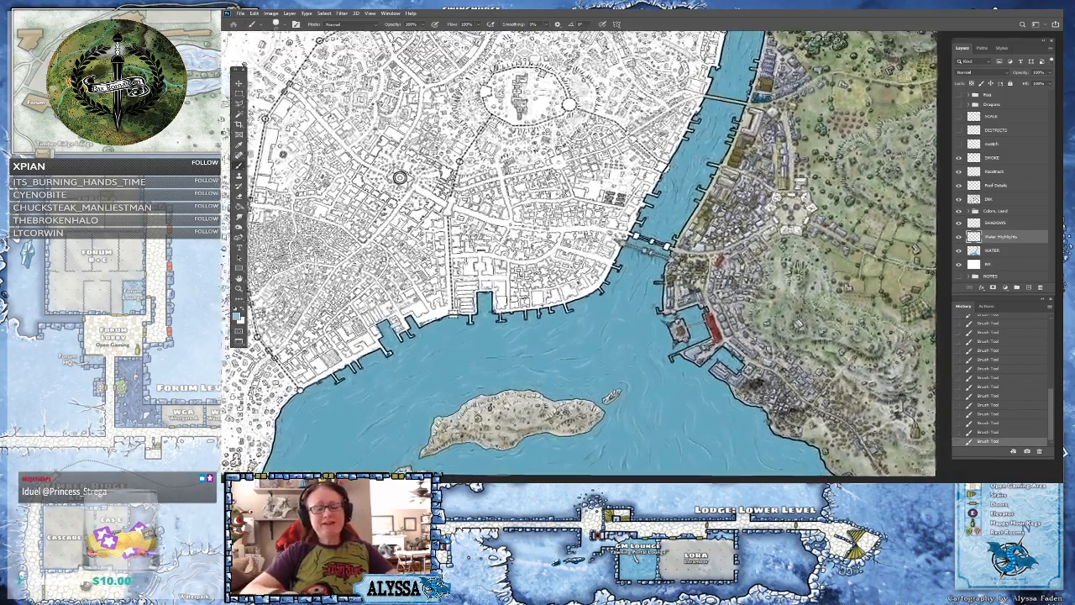
scroll(848, 361, "up", 3)
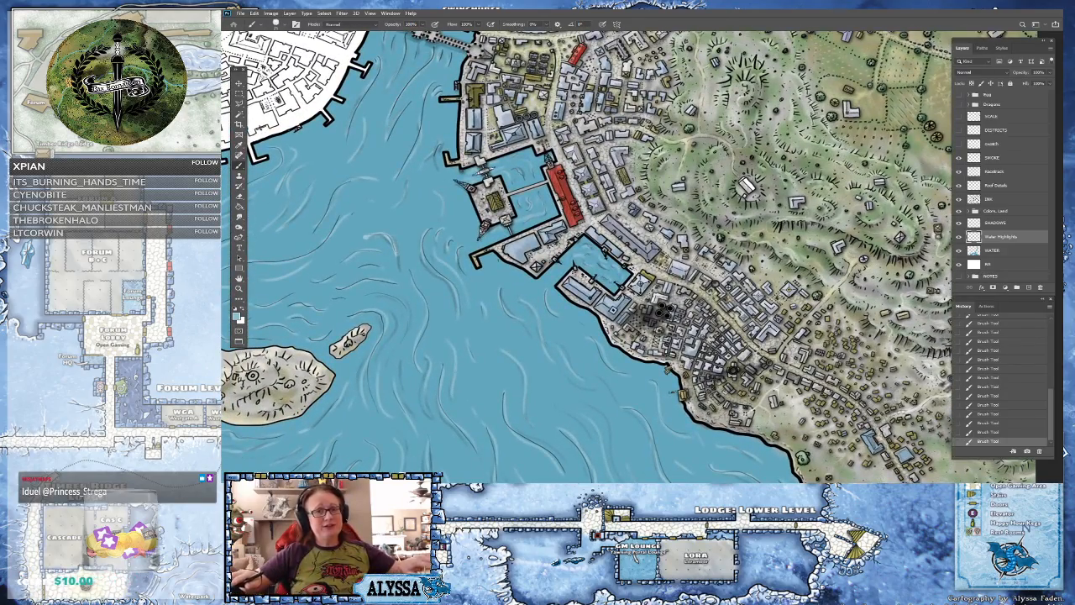
scroll(744, 413, "down", 4)
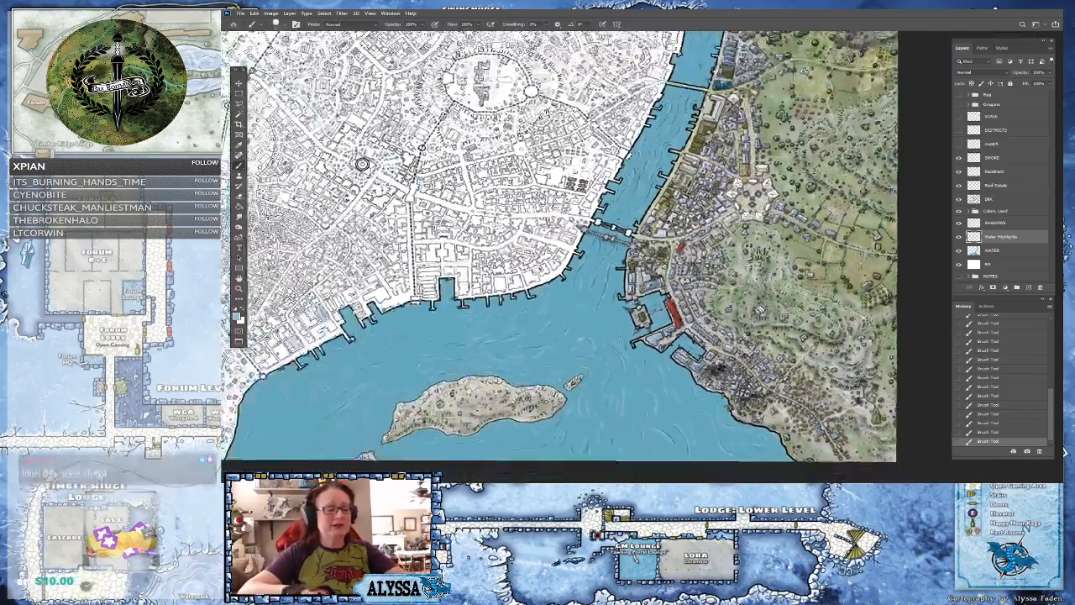
left_click_drag(378, 370, 577, 376)
scroll(578, 378, "up", 3)
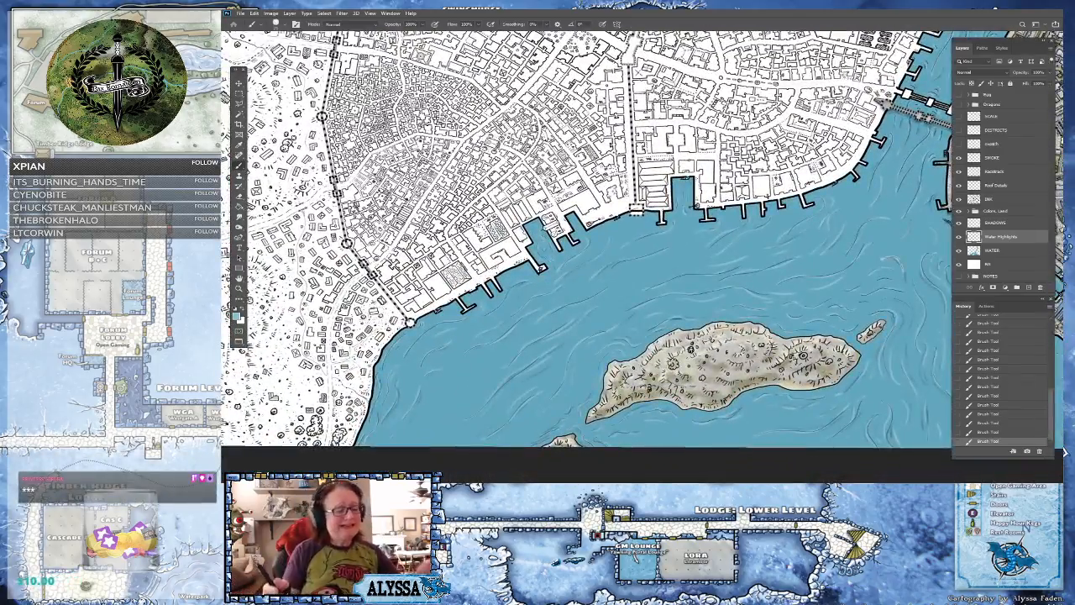
left_click_drag(439, 389, 556, 390)
scroll(556, 390, "up", 3)
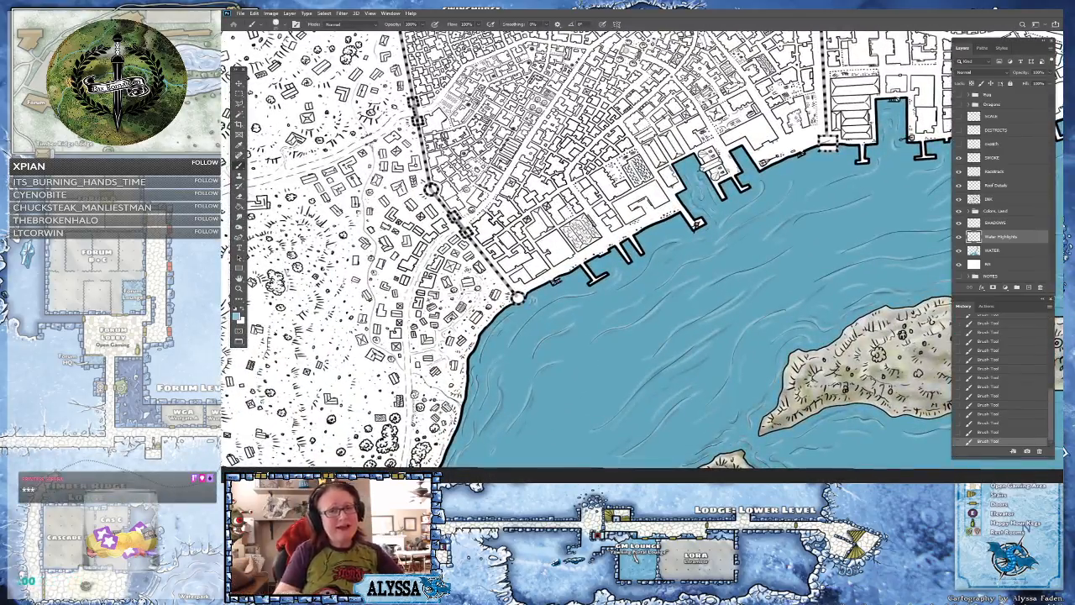
scroll(399, 418, "down", 5)
left_click_drag(399, 418, 307, 473)
scroll(403, 458, "down", 1)
left_click_drag(719, 146, 686, 278)
scroll(685, 278, "up", 5)
scroll(357, 420, "down", 5)
left_click_drag(357, 420, 460, 218)
scroll(361, 302, "up", 2)
scroll(363, 172, "up", 2)
scroll(363, 172, "up", 1)
scroll(260, 98, "down", 1)
scroll(302, 124, "down", 1)
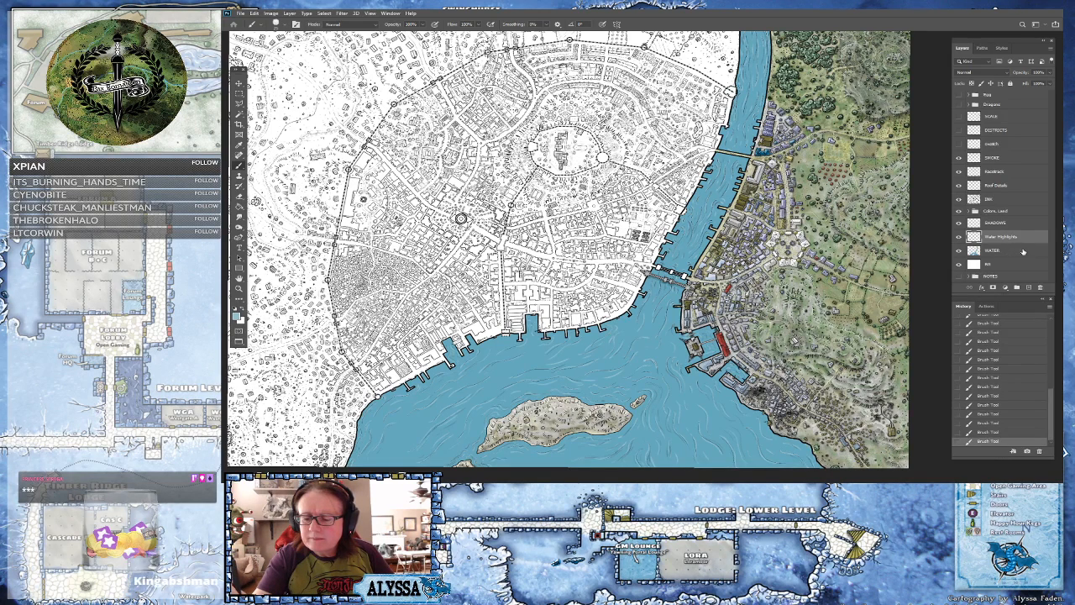
- Set the WATER layer's blend mode to Multiply in its blending options
left_click(1026, 252)
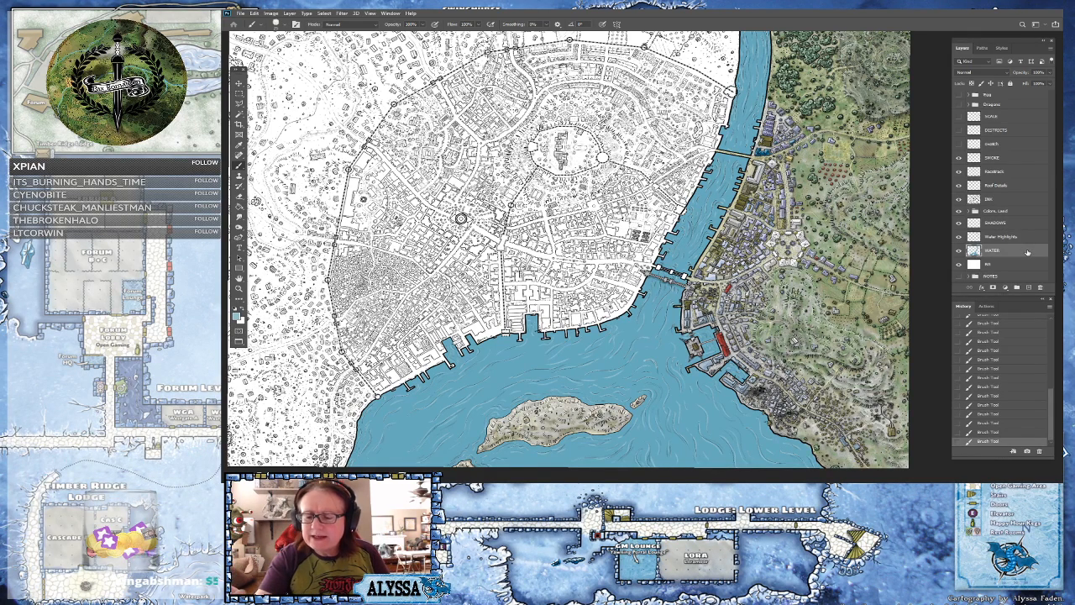
double_click(1028, 252)
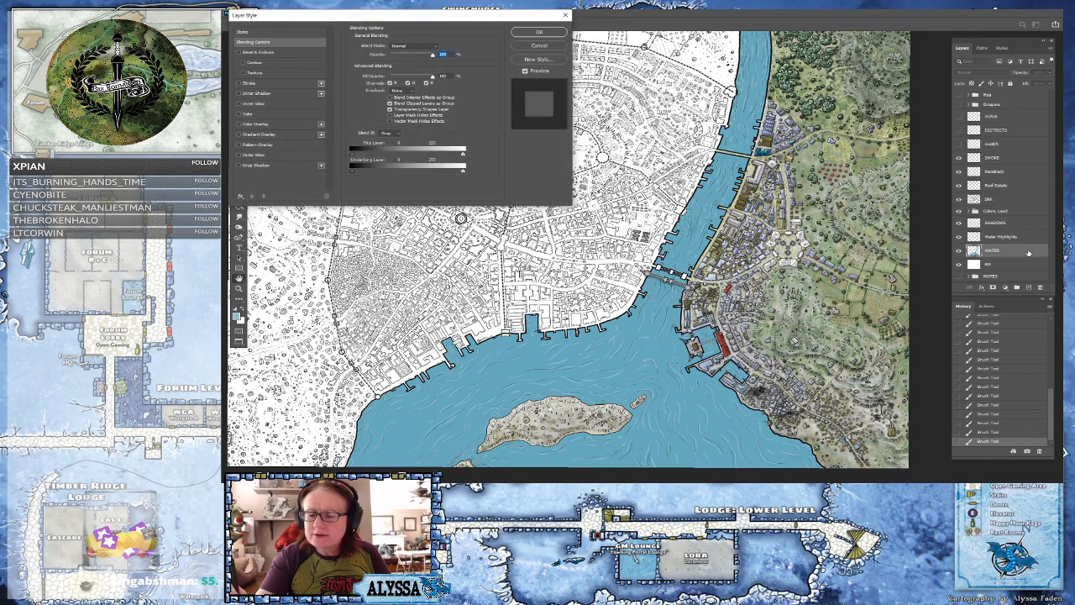
left_click(430, 53)
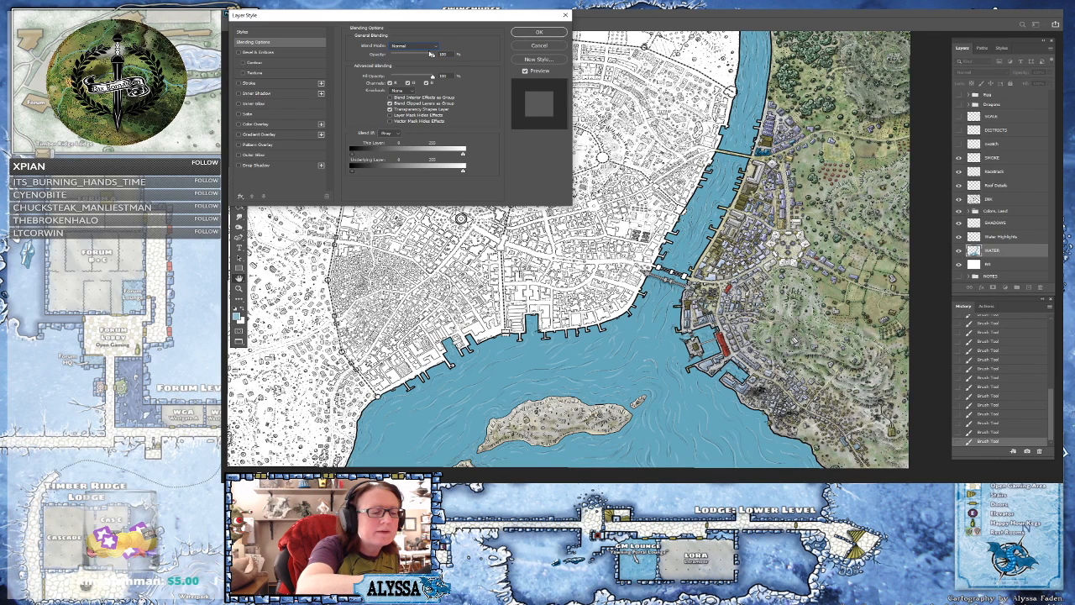
left_click(427, 46)
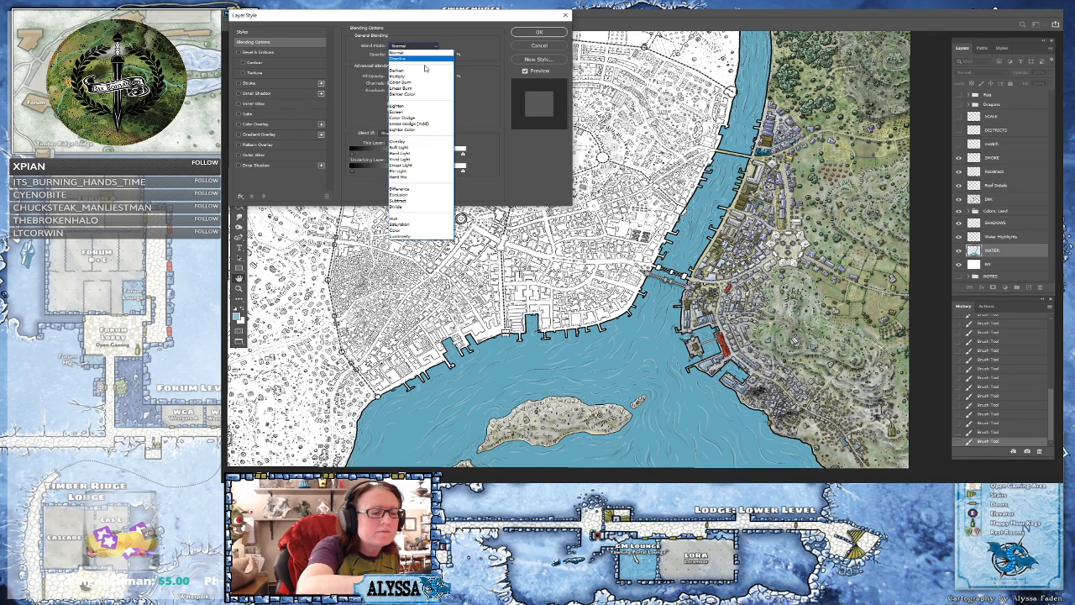
left_click(420, 76)
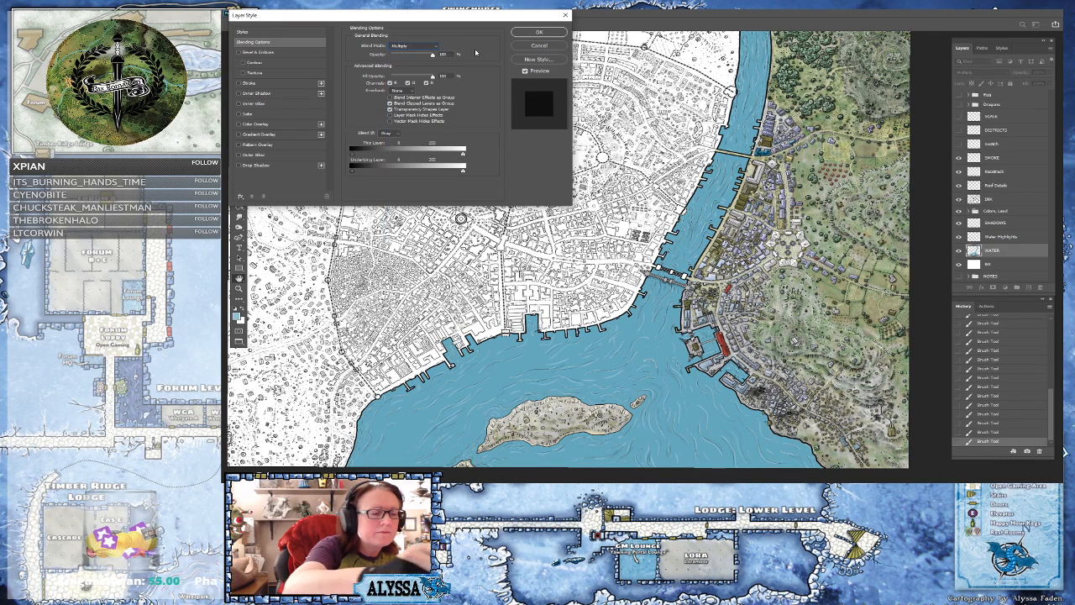
left_click(542, 33)
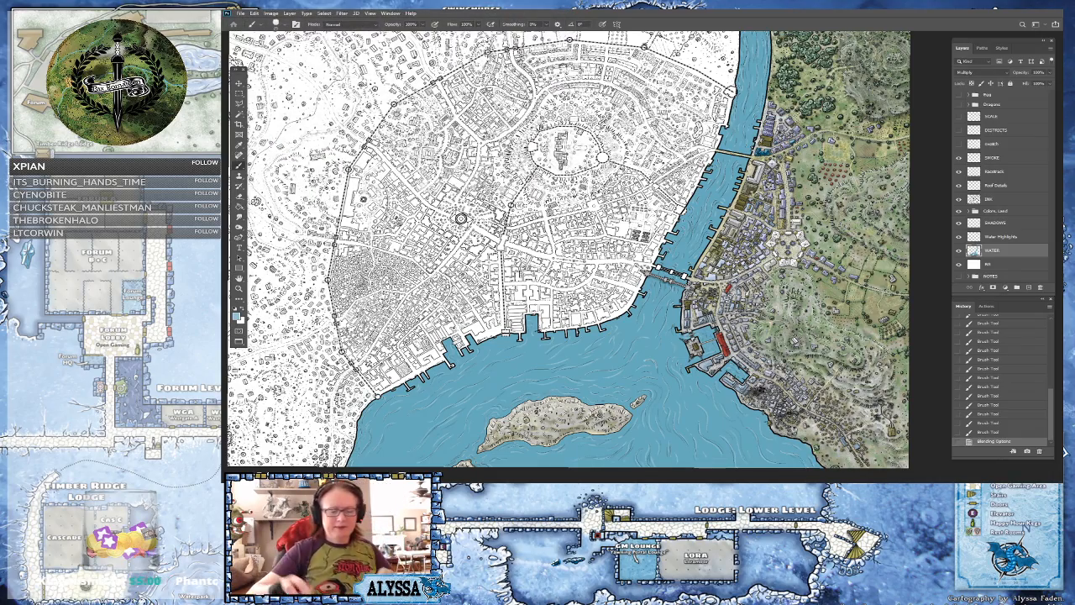
- Examine the water along the bay's southwestern shore and check the current foreground color
scroll(714, 437, "up", 4)
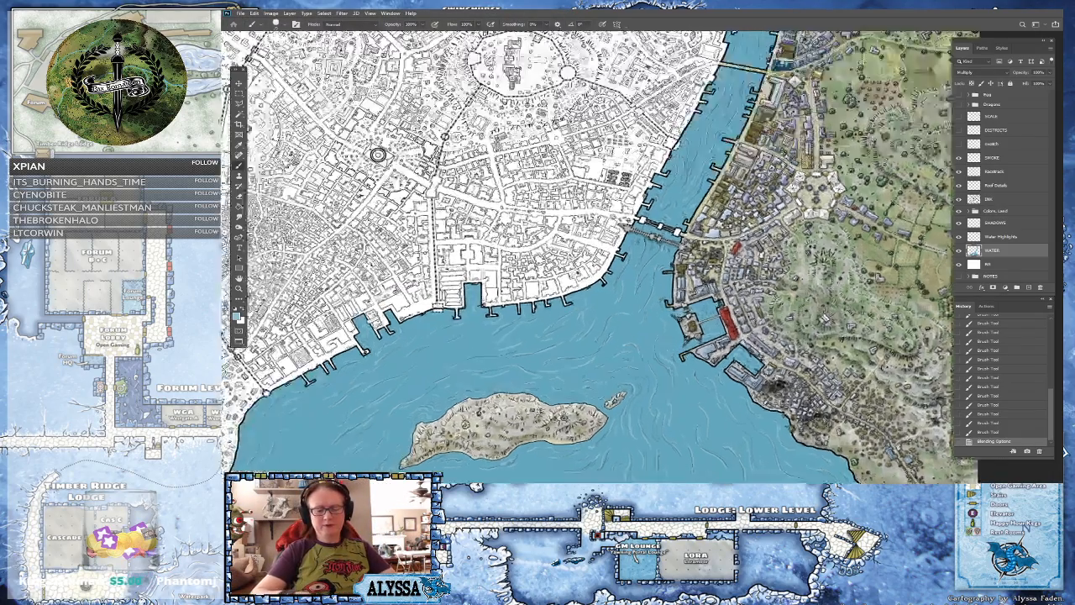
left_click_drag(714, 437, 542, 406)
scroll(617, 445, "up", 2)
left_click_drag(617, 445, 614, 409)
left_click_drag(353, 336, 941, 289)
left_click_drag(403, 277, 814, 332)
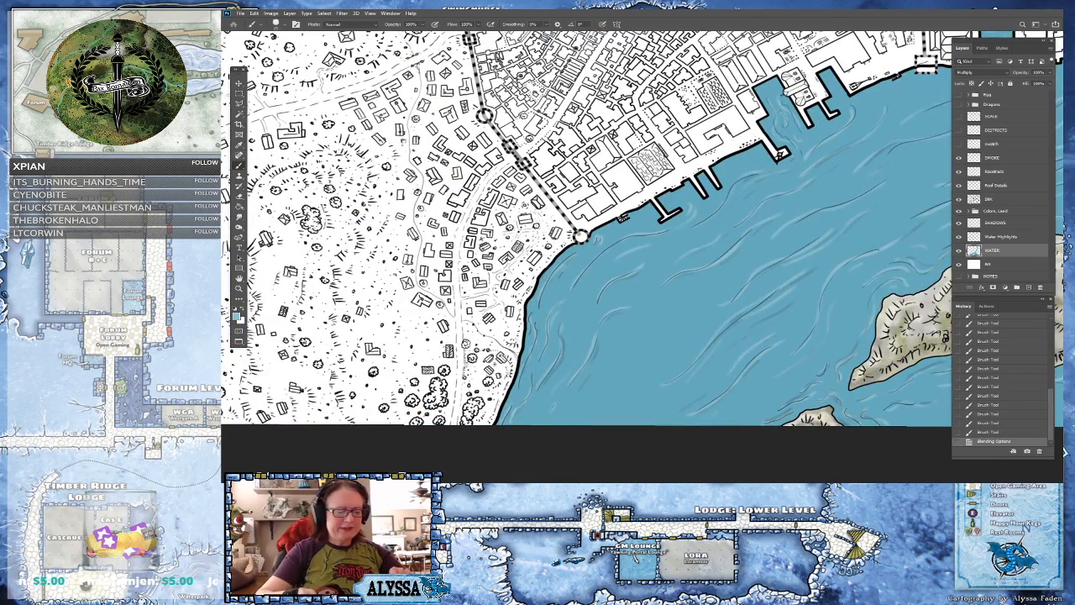
left_click_drag(672, 294, 713, 319)
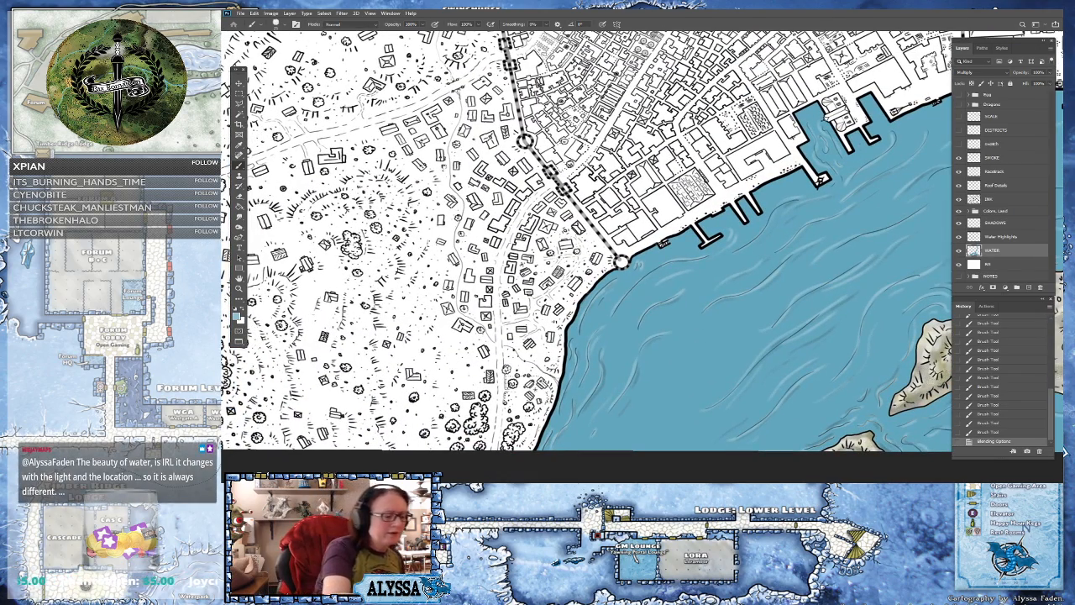
left_click(237, 318)
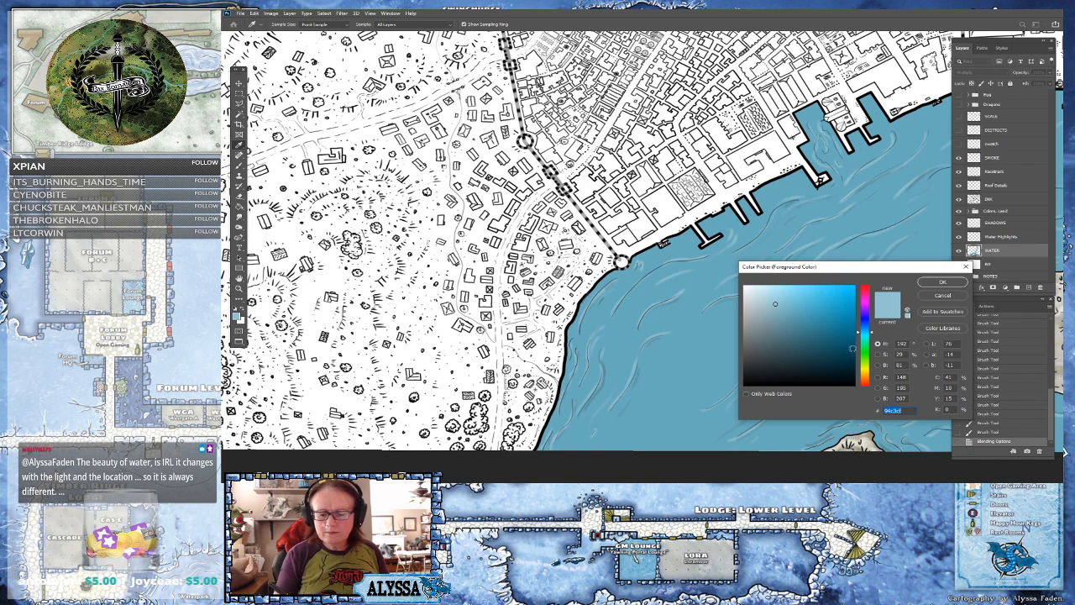
key("Return")
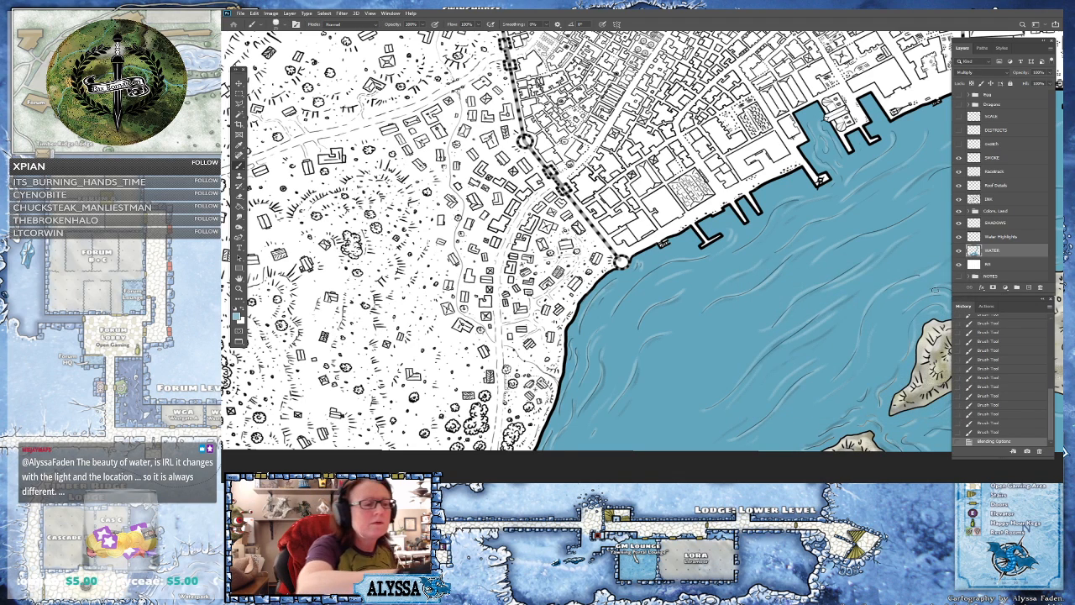
- Switch to the coastal water reference photo, sample olive-brown 776b3b from the shallows as the foreground color, and return to the city map
left_click(410, 14)
mouse_move(391, 13)
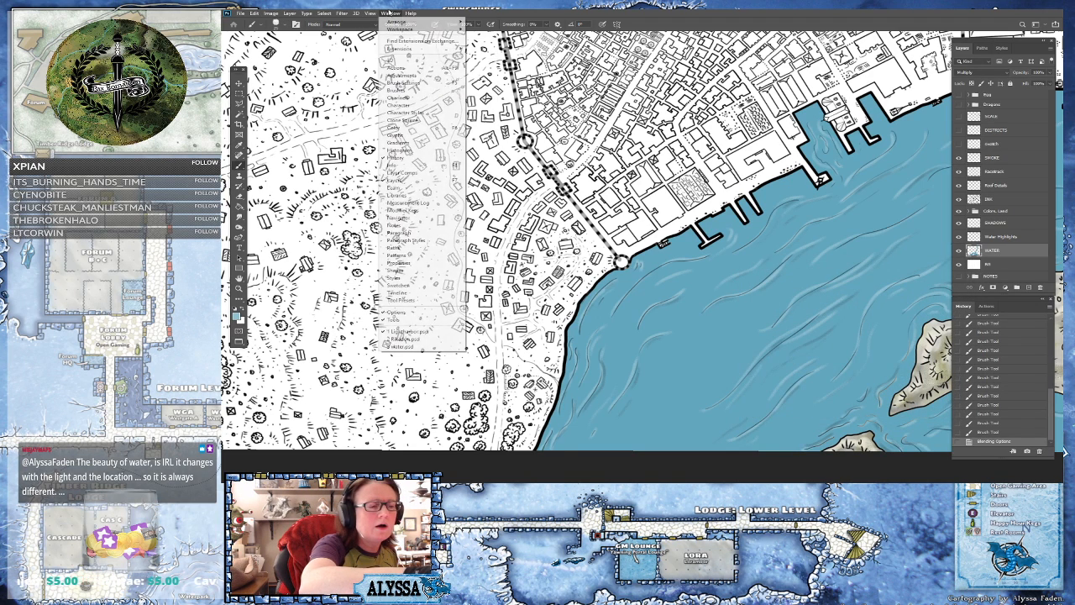
left_click(410, 347)
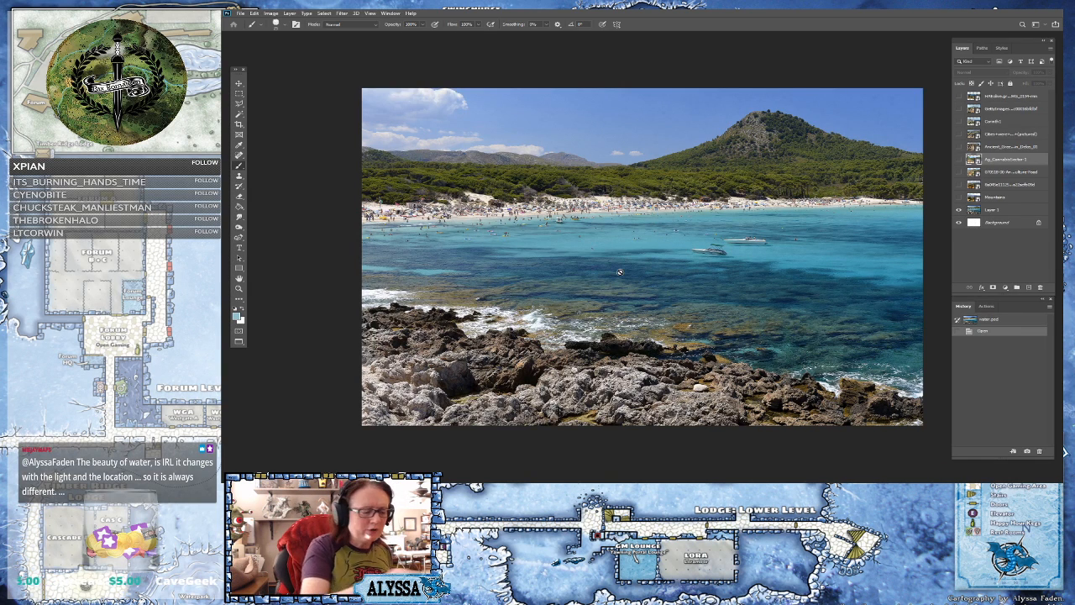
left_click(237, 316)
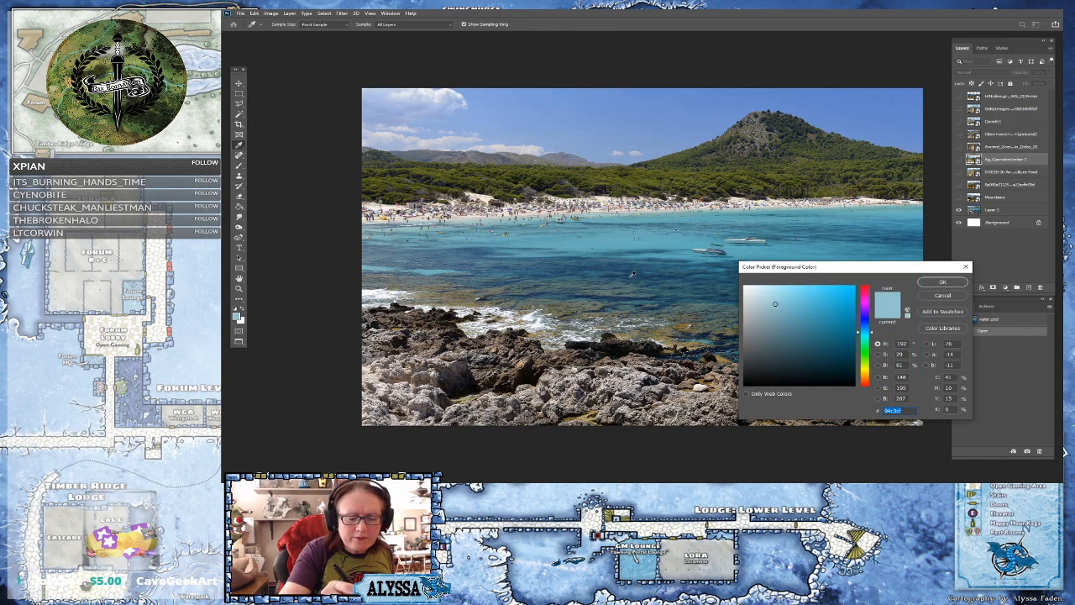
left_click(642, 266)
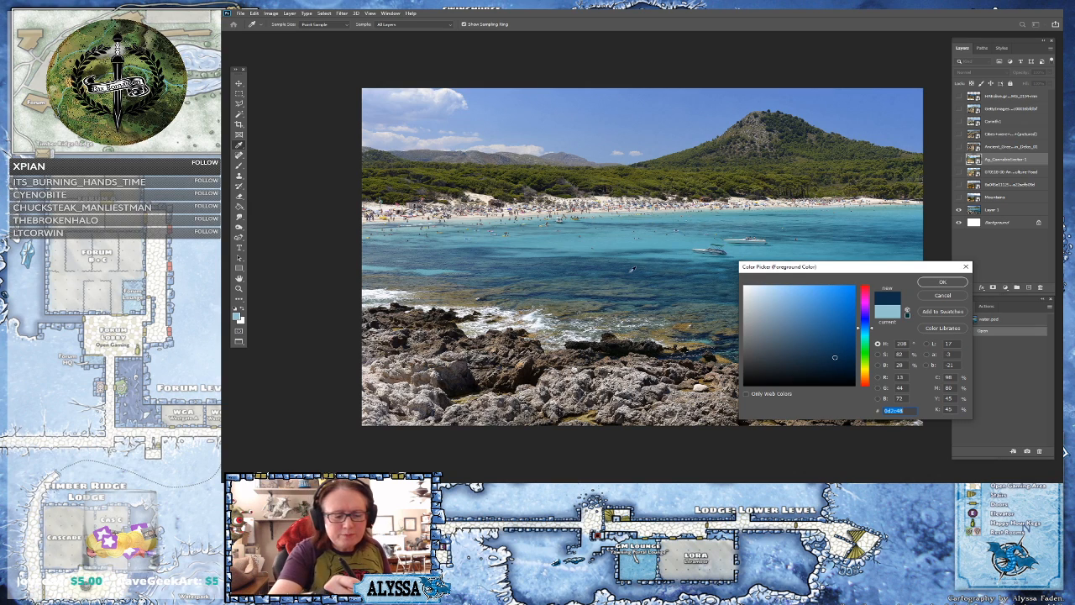
left_click(659, 270)
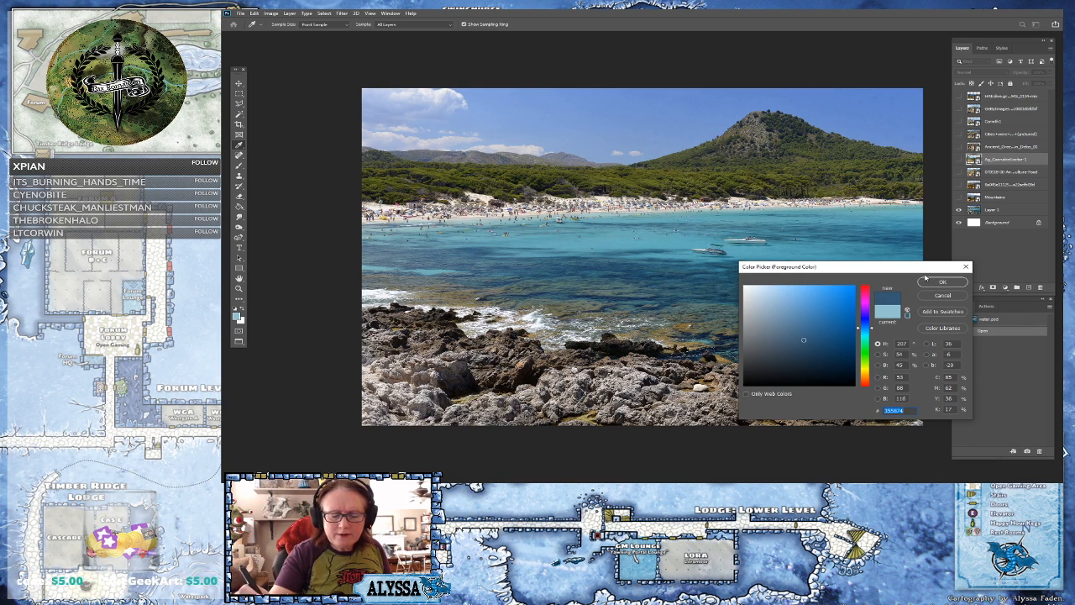
left_click(693, 325)
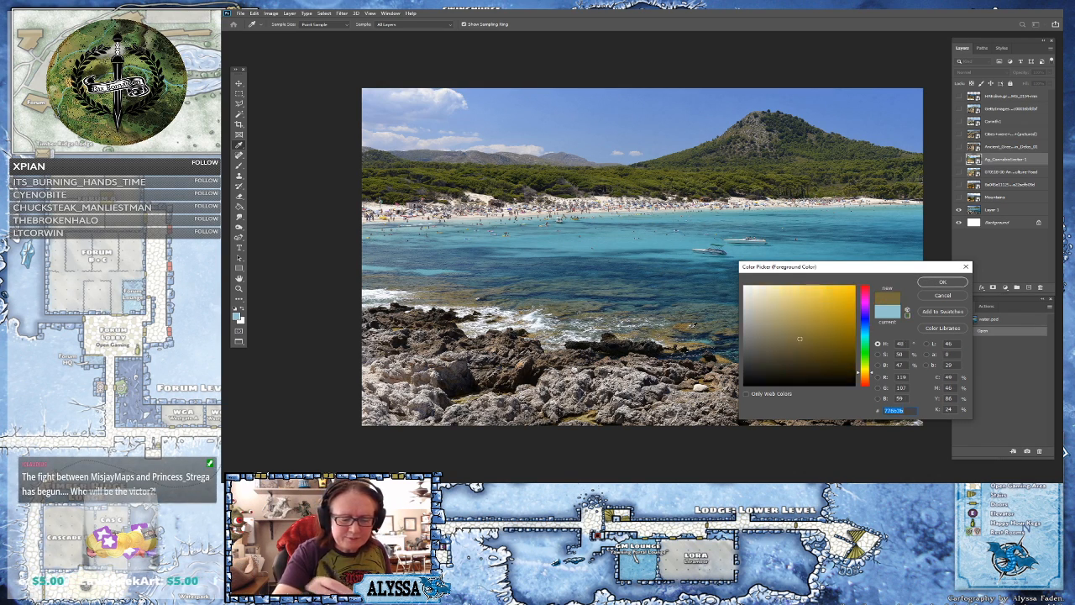
left_click(942, 281)
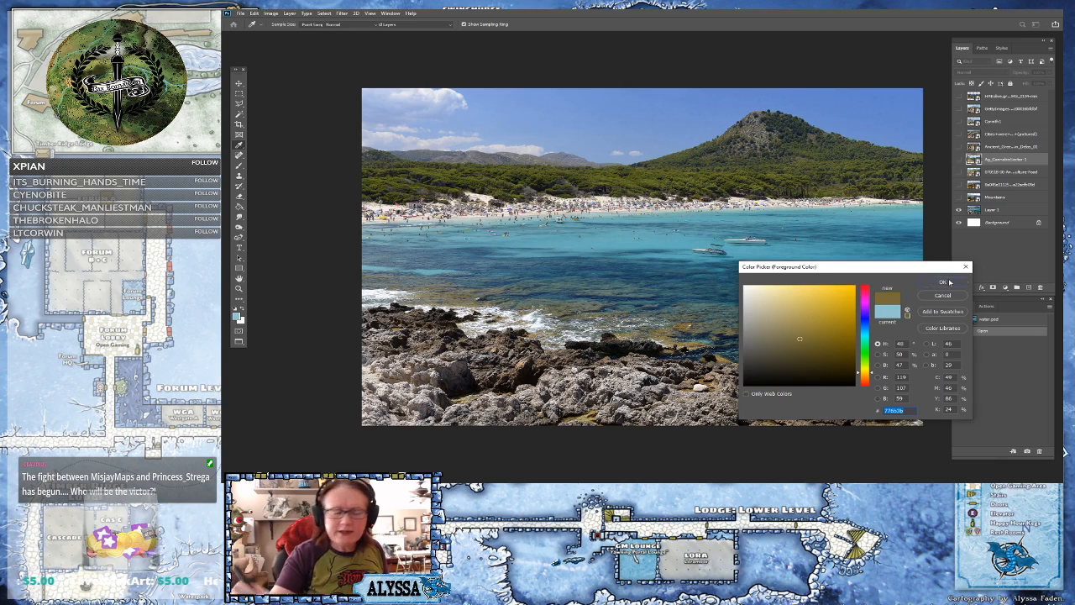
left_click(390, 14)
left_click(406, 331)
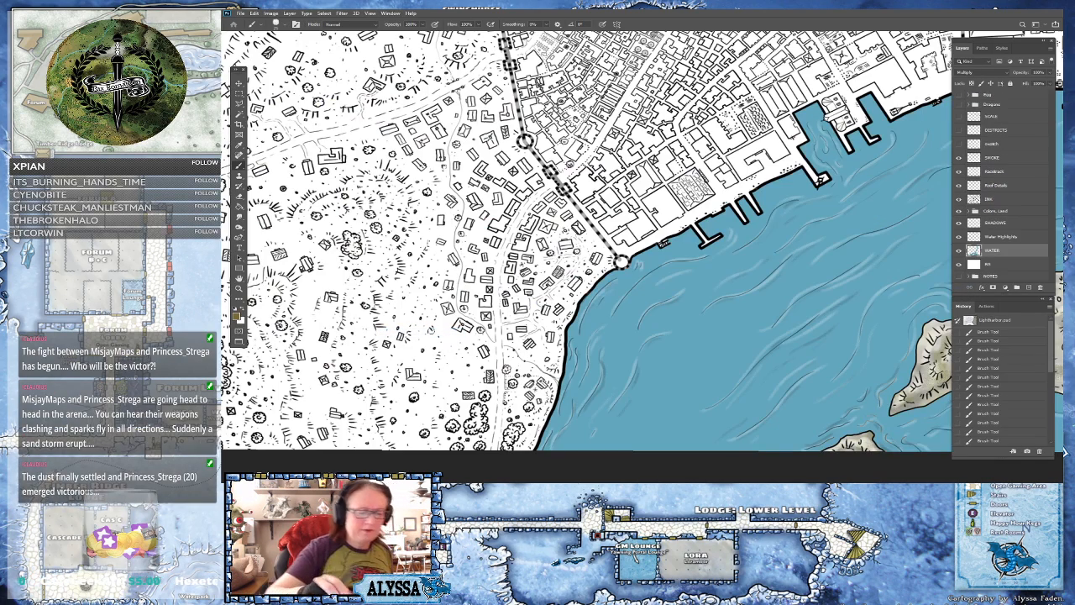
- Choose the first brush in the Foliage brush group for painting the bay's southwestern shore
left_click_drag(588, 336, 605, 254)
scroll(555, 221, "up", 2)
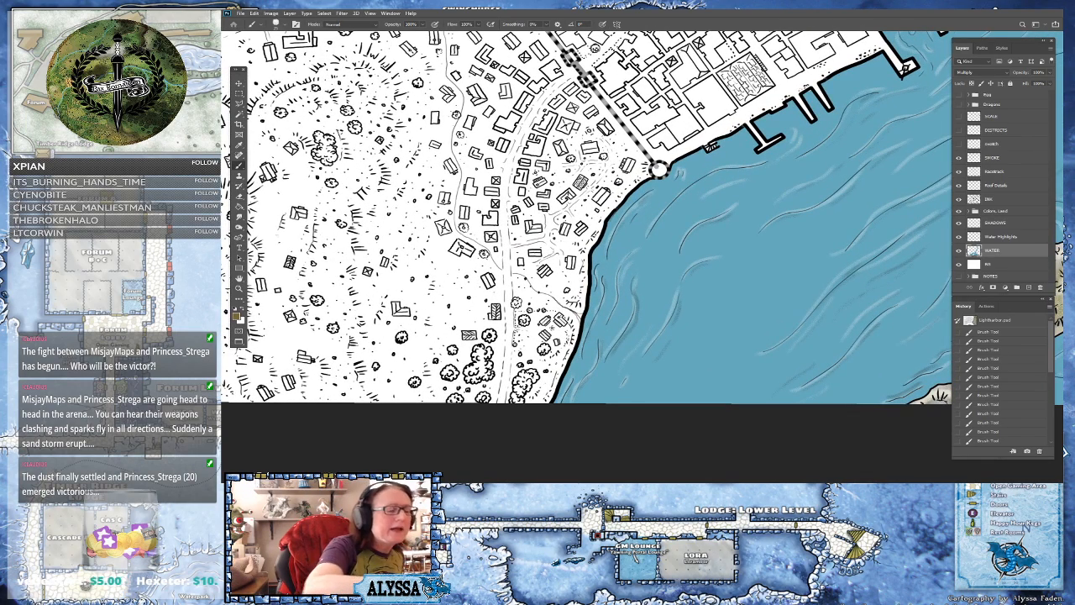
left_click(277, 26)
scroll(352, 244, "down", 10)
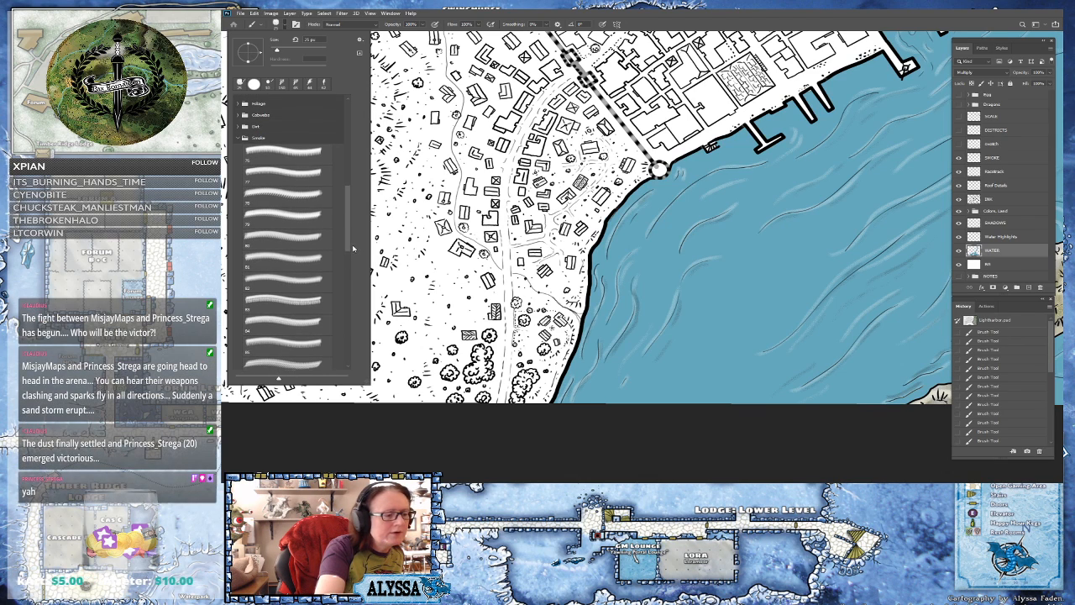
left_click(240, 141)
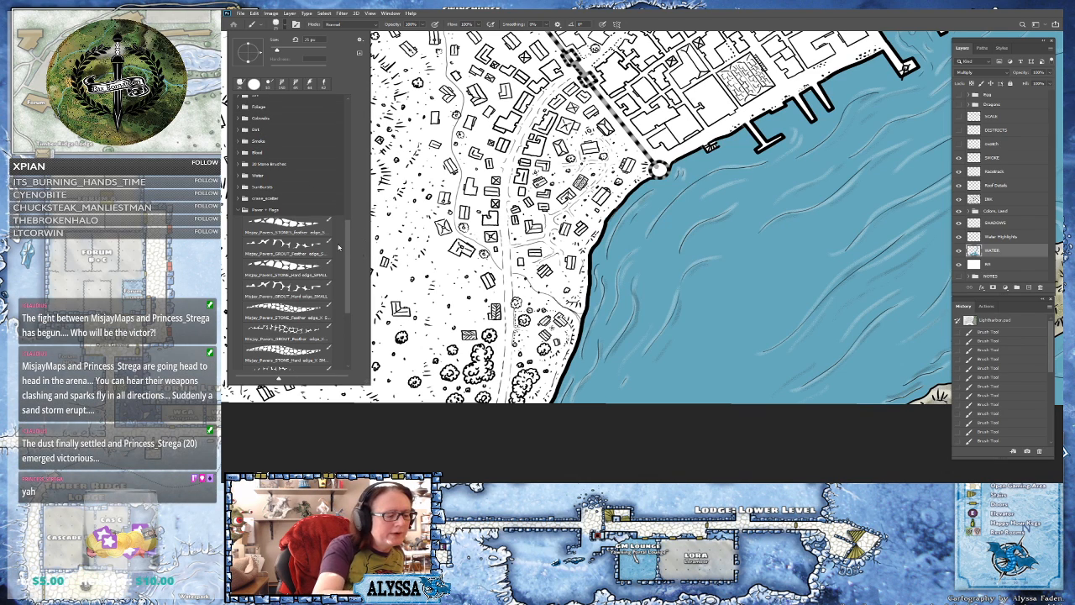
left_click(241, 210)
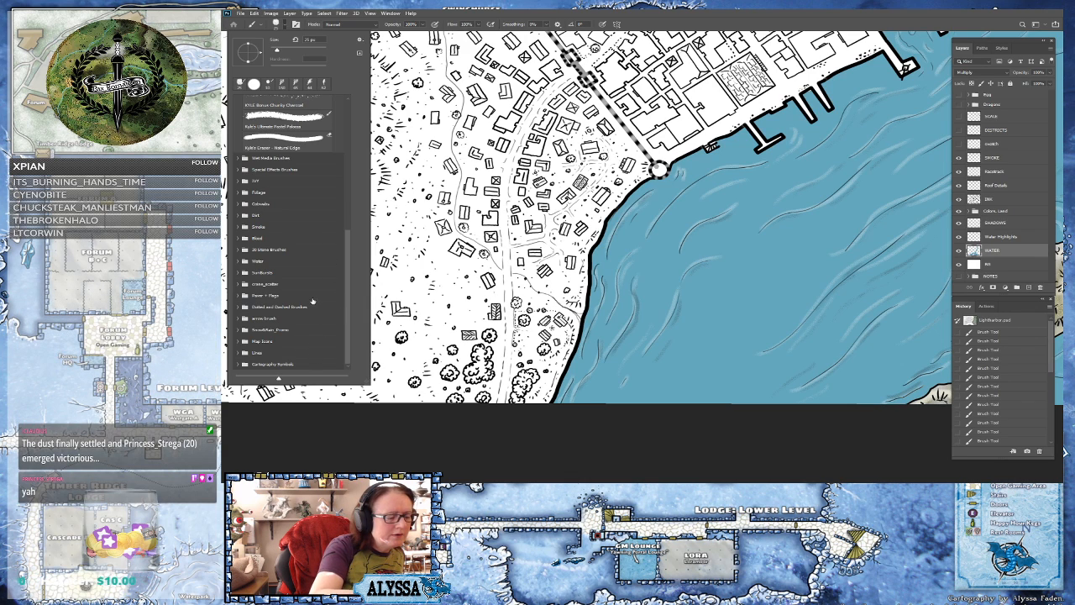
left_click(238, 193)
left_click(309, 207)
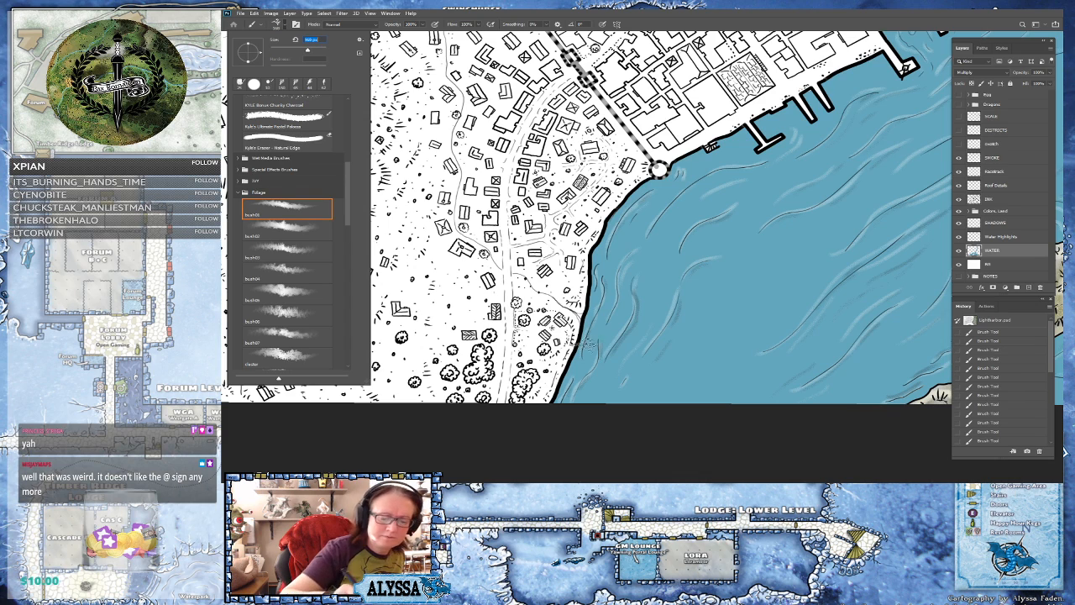
left_click(579, 371)
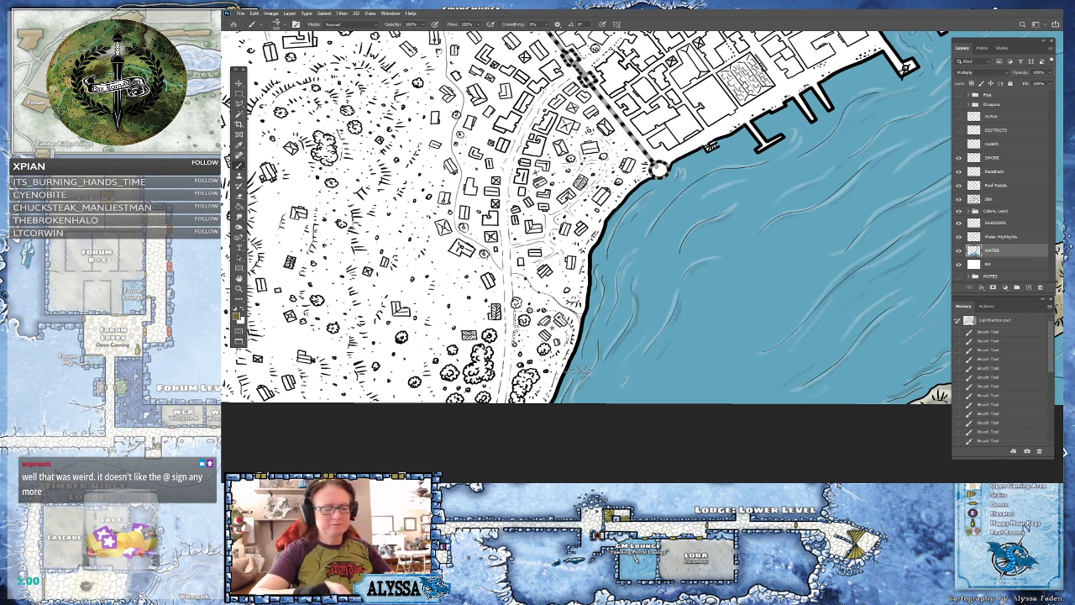
scroll(579, 370, "up", 1)
scroll(579, 370, "up", 1)
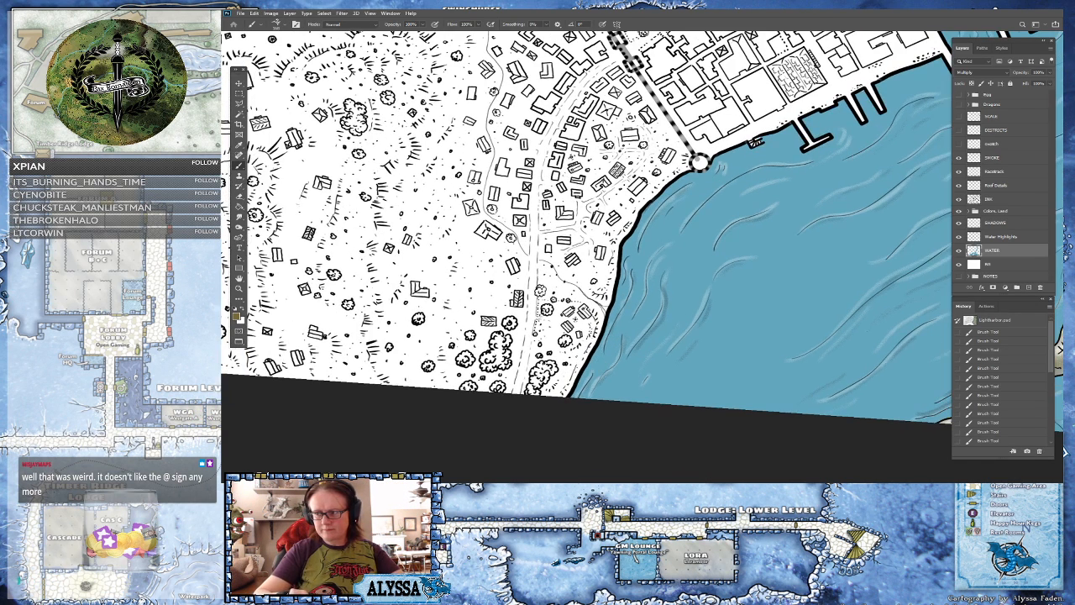
scroll(613, 136, "up", 1)
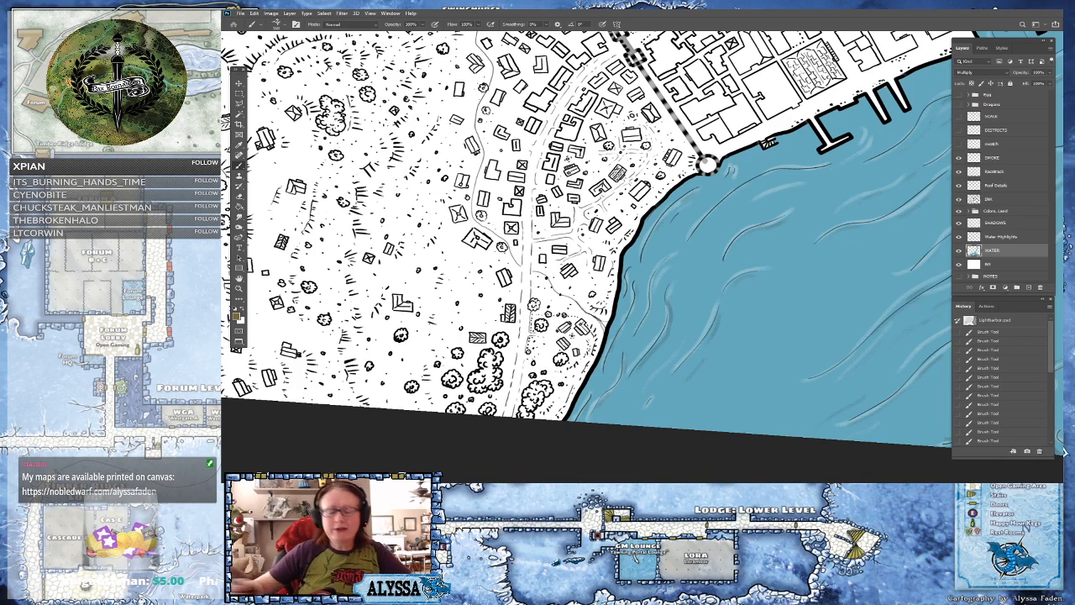
scroll(584, 413, "up", 1)
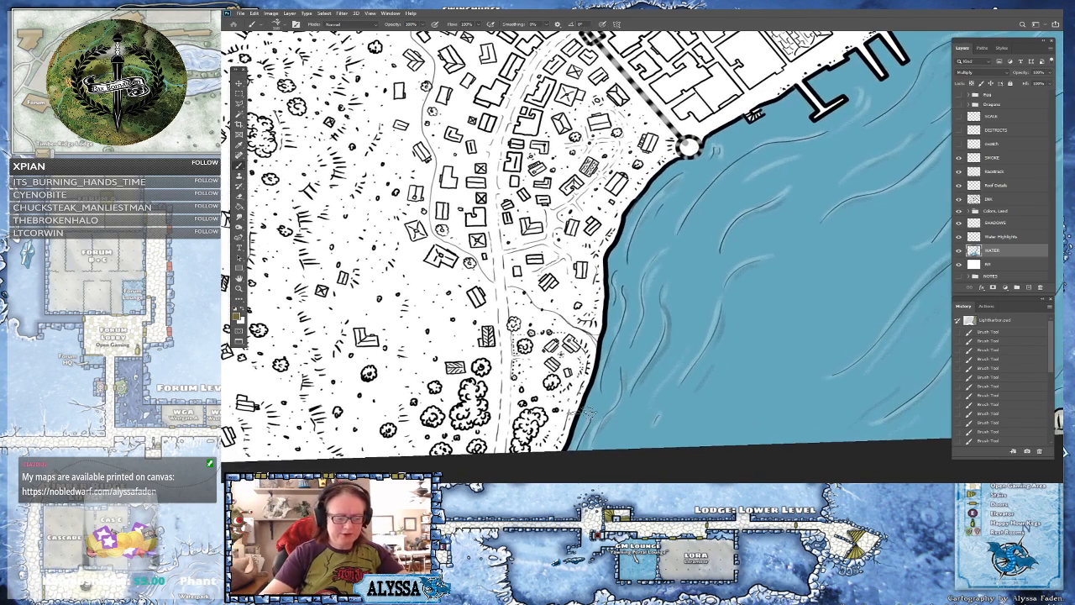
left_click_drag(569, 447, 602, 450)
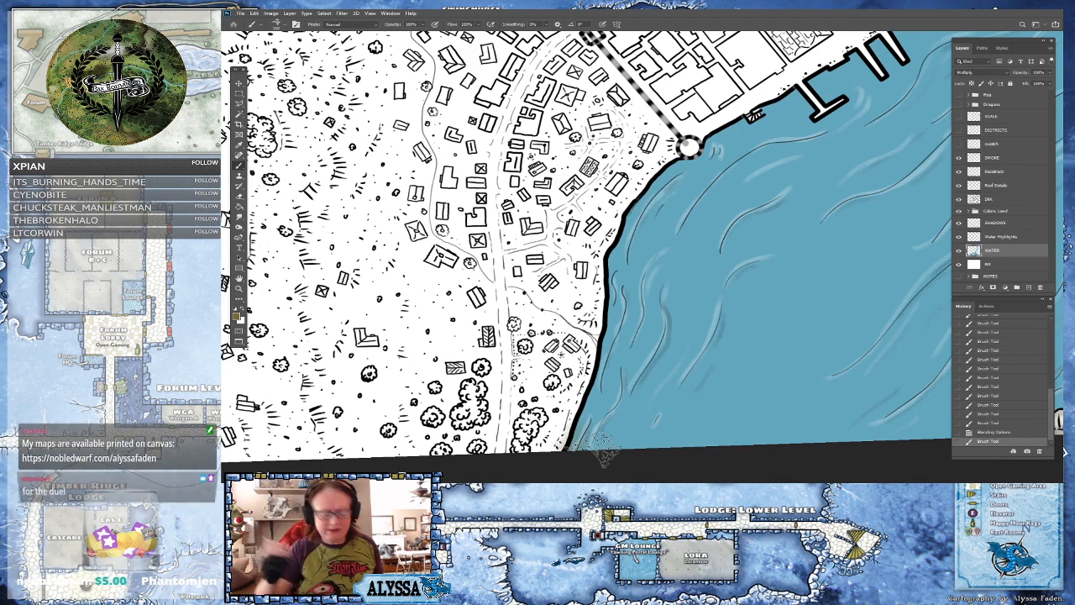
key("ctrl+z")
- Add a new layer directly beneath WATER and include FLOTSAM AND JETSOM in its name
left_click(1028, 287)
left_click_drag(1001, 254, 998, 268)
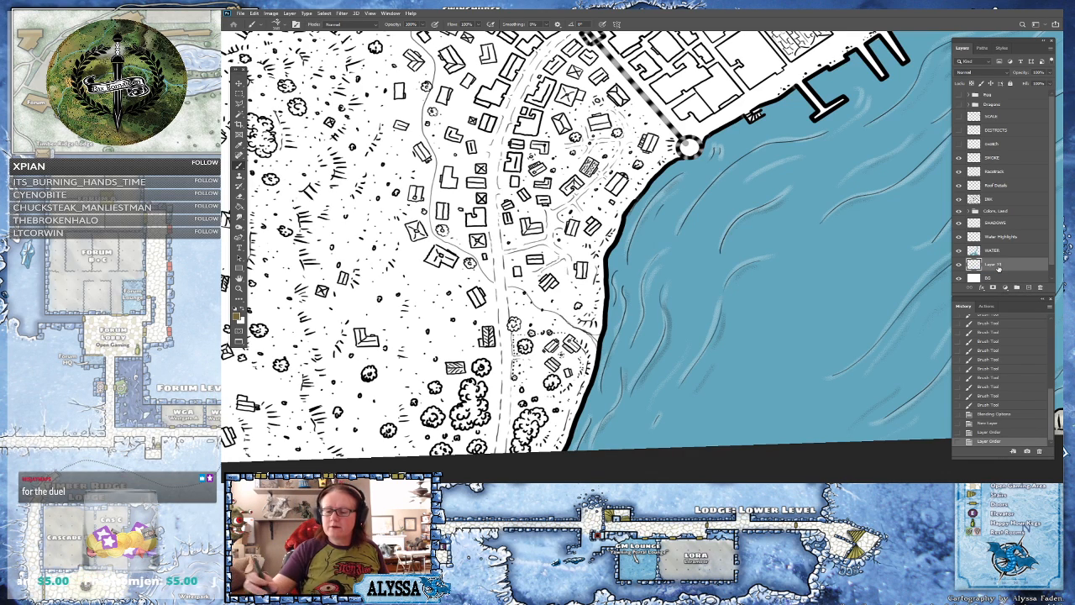
double_click(994, 264)
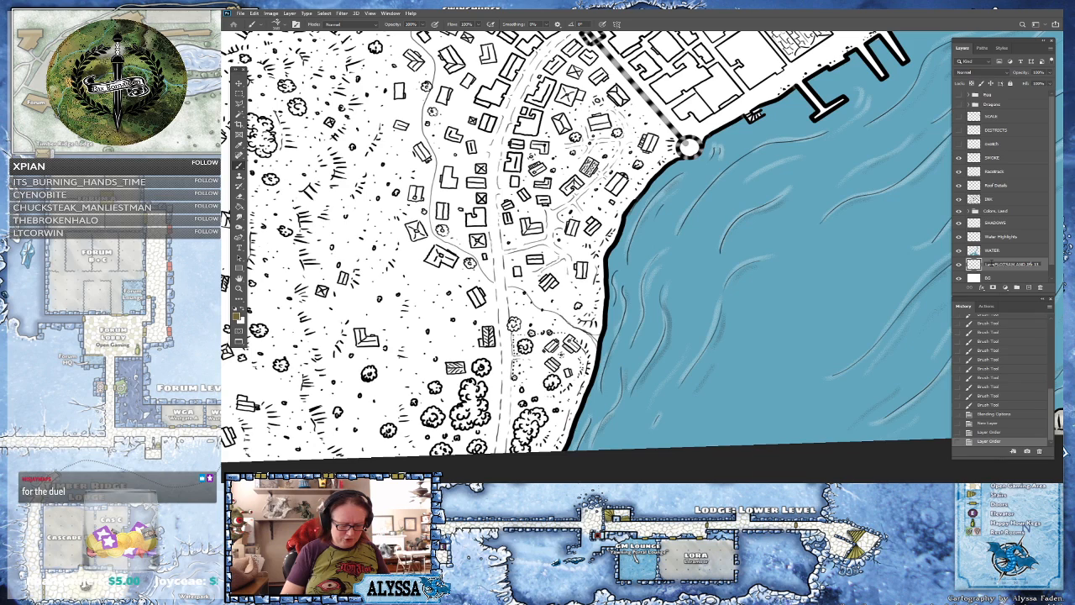
type("FLOTSAM AND JET")
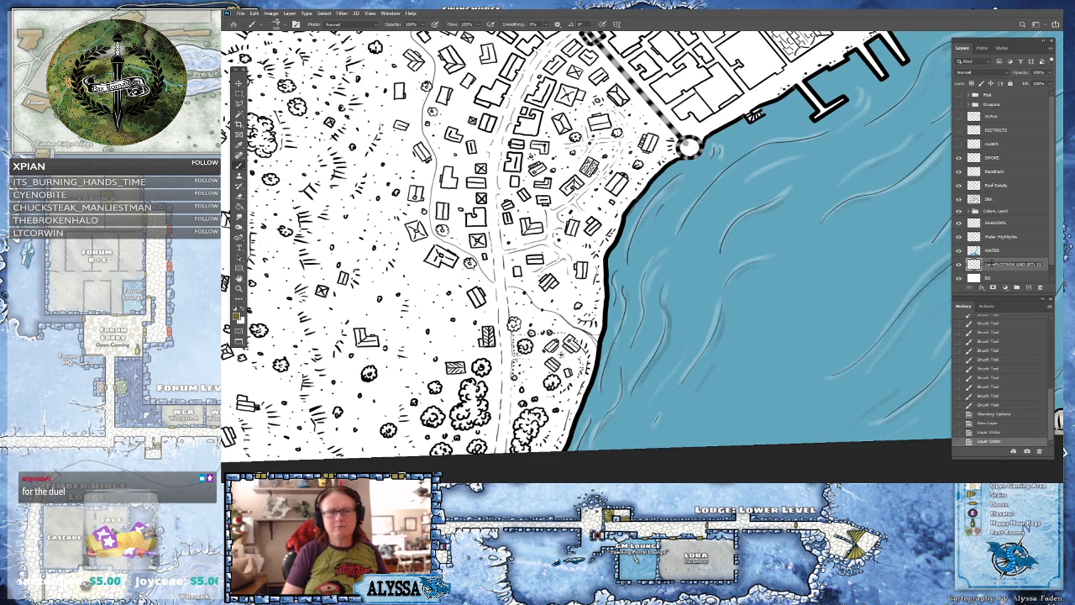
type("SOM")
key("Return")
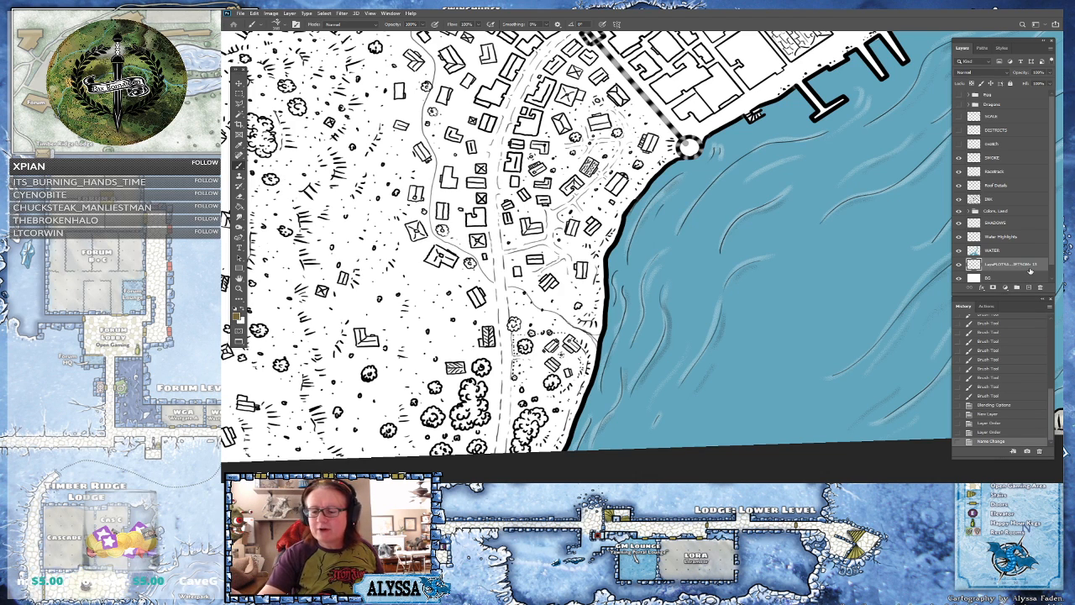
- Dab olive-brown foliage texture into the water along the bay's southwestern shore, from the map's lower edge northward
scroll(561, 460, "up", 1)
mouse_move(585, 447)
left_mouse_down()
mouse_move(571, 445)
mouse_move(578, 437)
left_mouse_up()
left_click(589, 420)
left_click(588, 415)
left_click(593, 418)
left_click(604, 430)
left_click(591, 408)
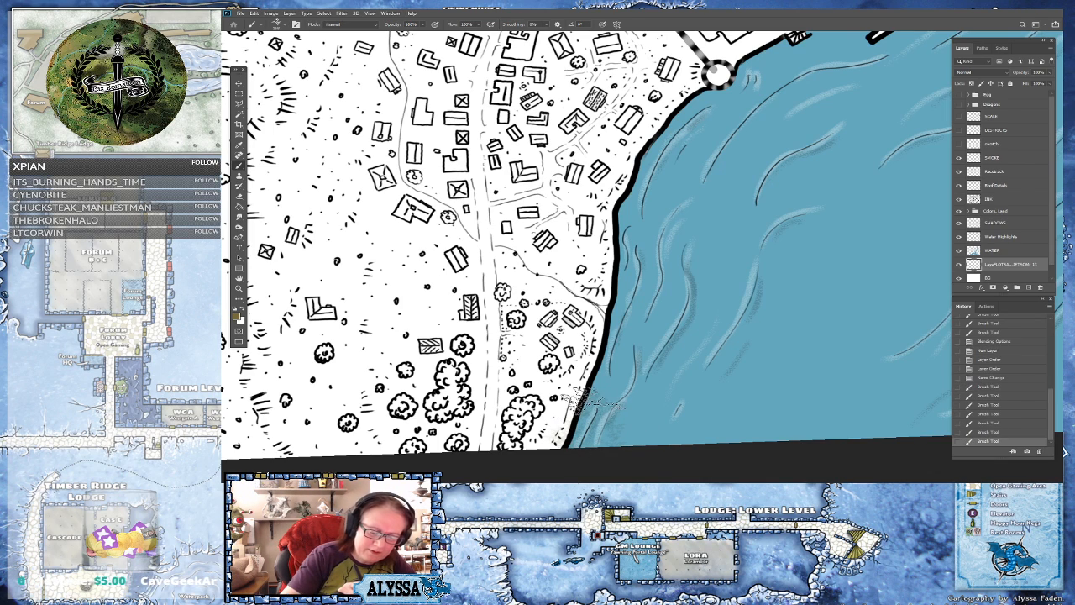
left_click(597, 378)
left_click(600, 368)
left_click(603, 364)
left_click(642, 358)
left_click(652, 350)
left_click(660, 339)
left_click(657, 331)
left_click(644, 324)
left_click(621, 307)
left_click(614, 316)
left_click(612, 302)
left_click(613, 285)
left_click(621, 271)
left_click(630, 257)
left_click(624, 242)
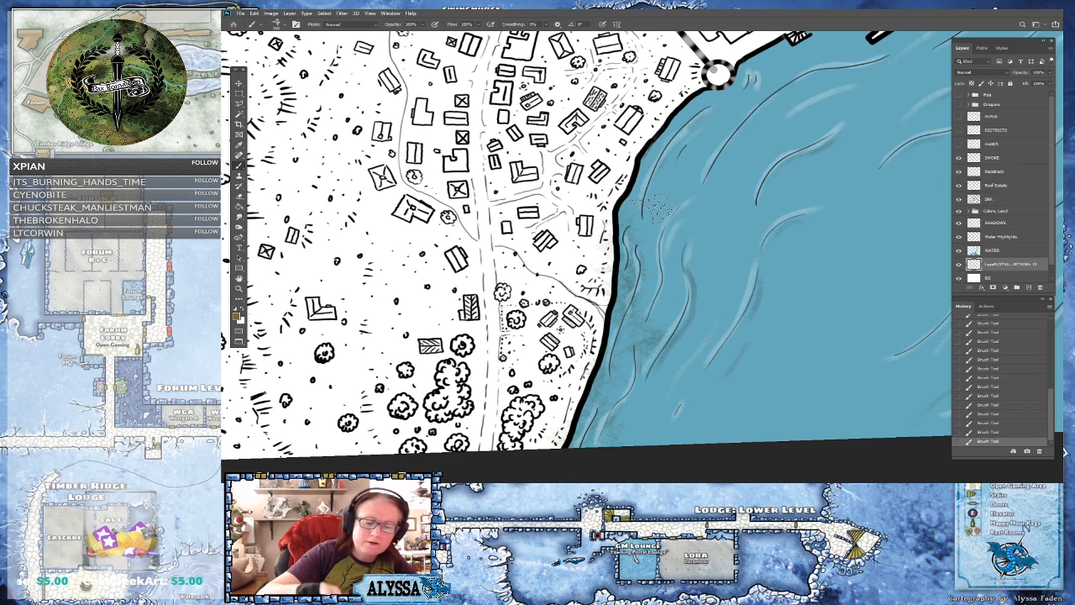
- Continue the foliage texture along the shore toward the round wall tower and erase the marks spilling onto land
left_click_drag(720, 69, 656, 212)
left_click(563, 329)
left_click(578, 312)
left_click(588, 301)
left_click(600, 285)
key("e")
mouse_move(542, 318)
left_mouse_down()
mouse_move(555, 326)
mouse_move(562, 302)
left_mouse_up()
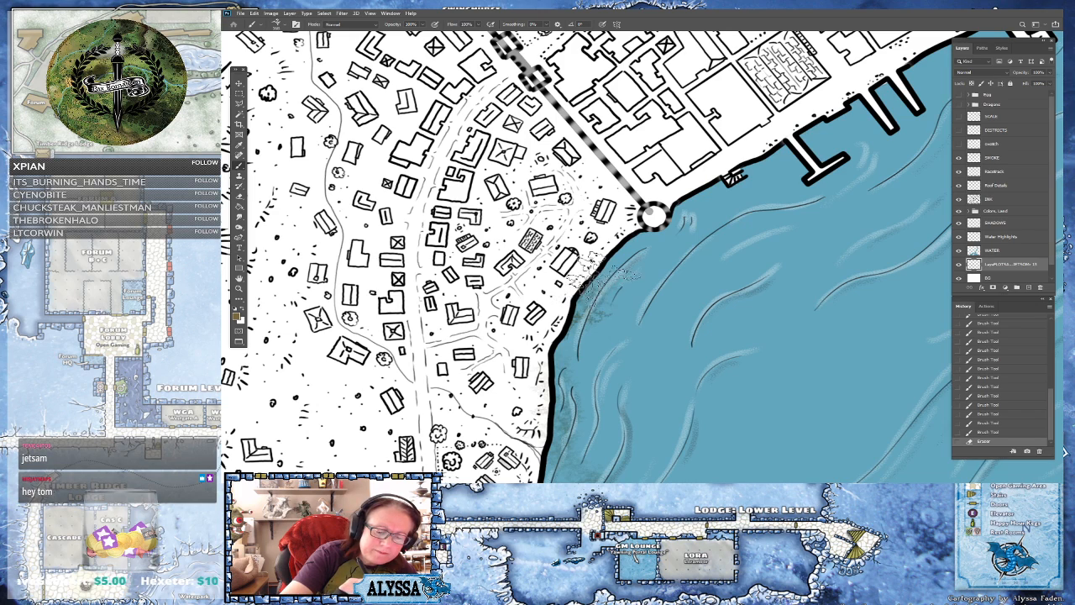
- Build up denser foliage texture in the water just below the round wall tower and erase its overlap on the land
key("b")
left_click_drag(605, 262, 655, 252)
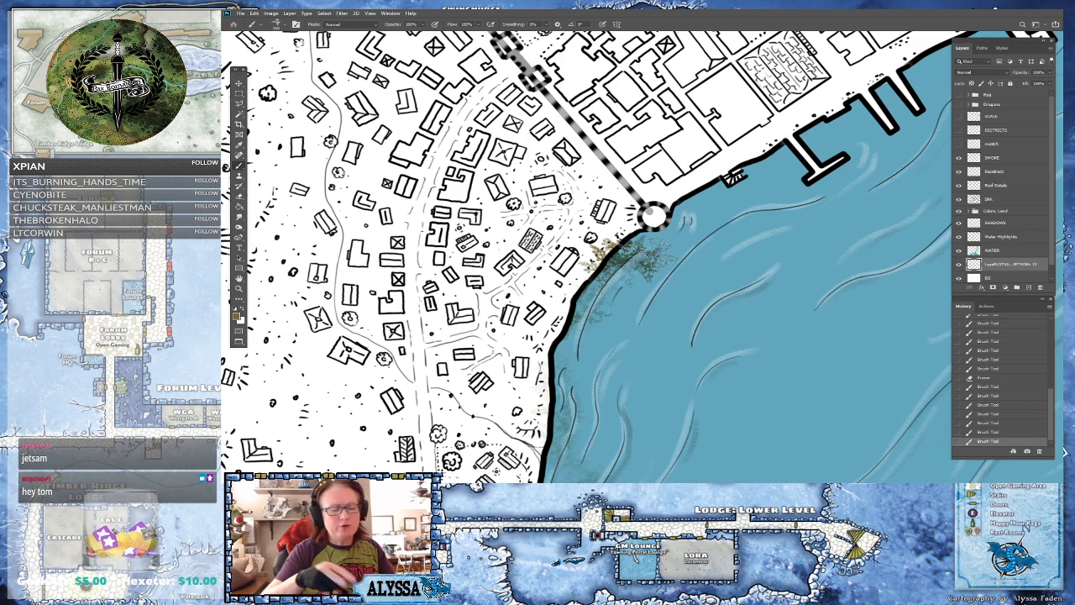
key("e")
left_click_drag(620, 232, 606, 244)
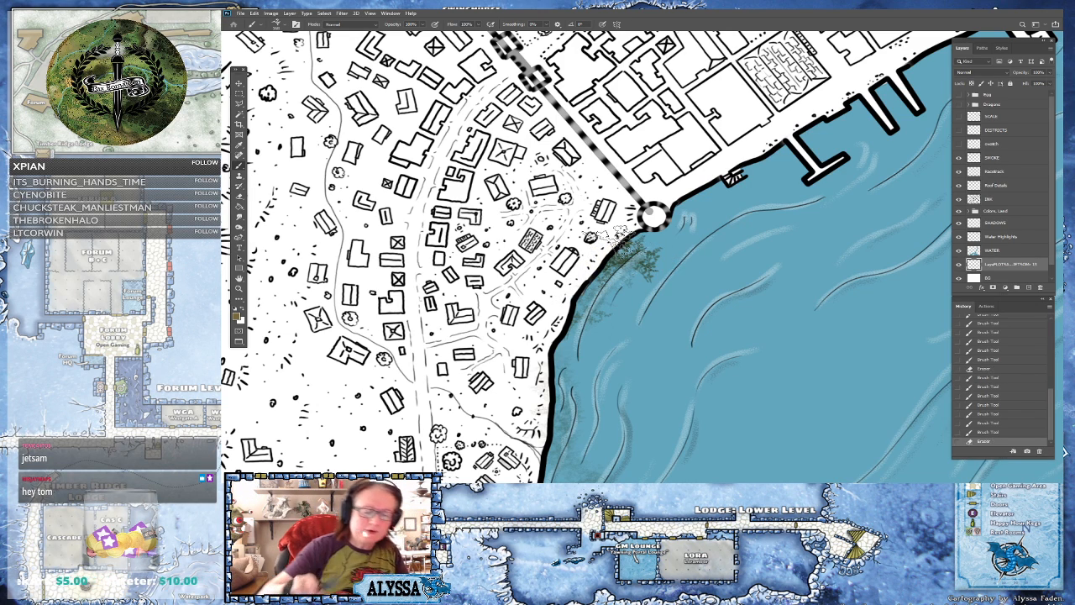
- On the ink linework layer, select the bay water with the Magic Wand and add the eastern harbor basin
scroll(617, 235, "down", 8)
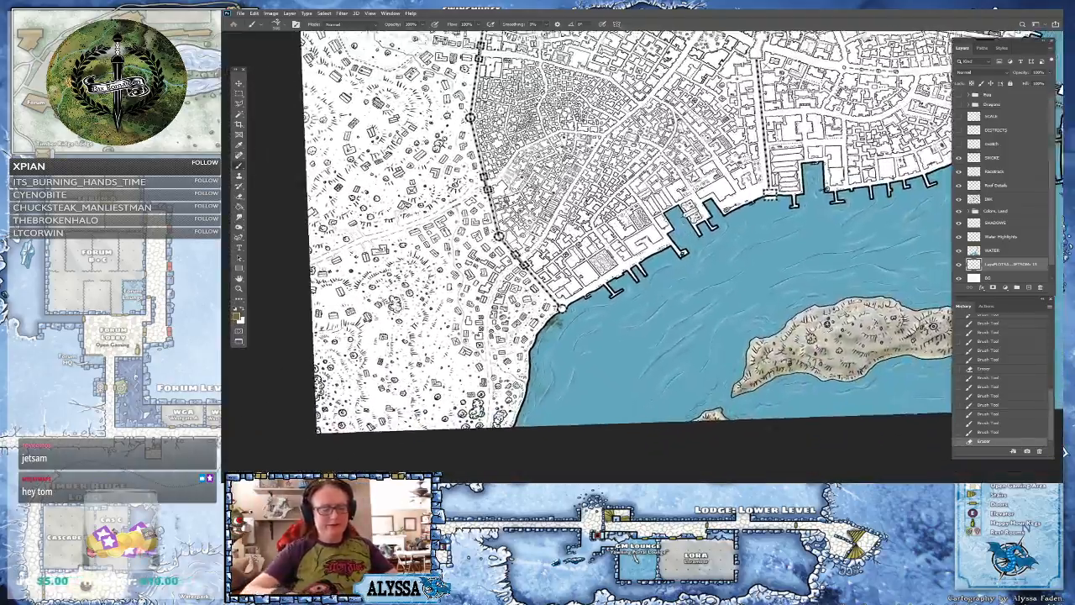
left_click_drag(647, 273, 539, 323)
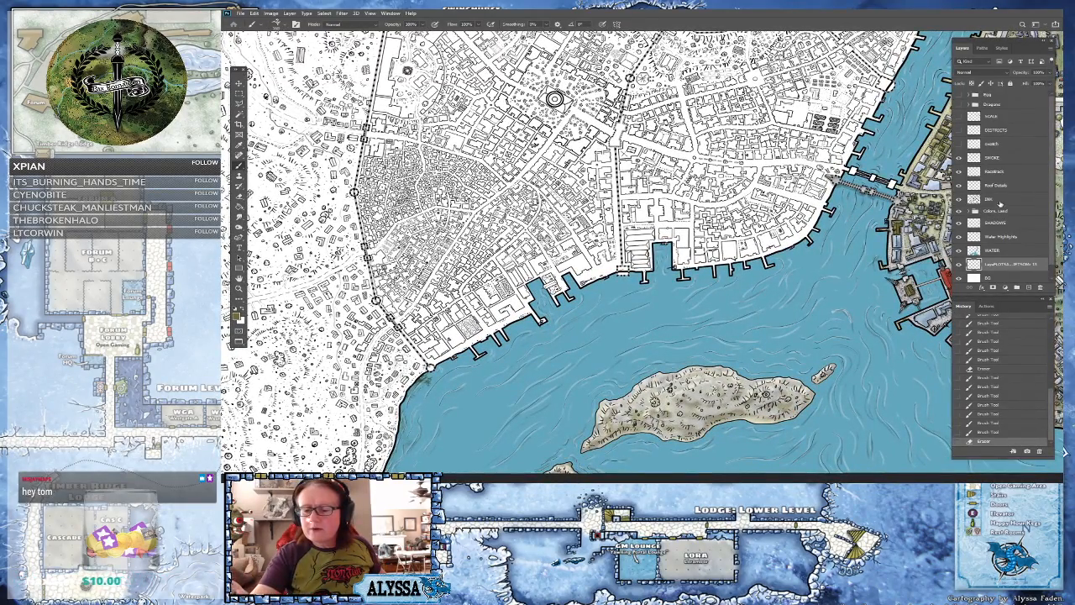
left_click(1000, 199)
key("w")
left_click(467, 434)
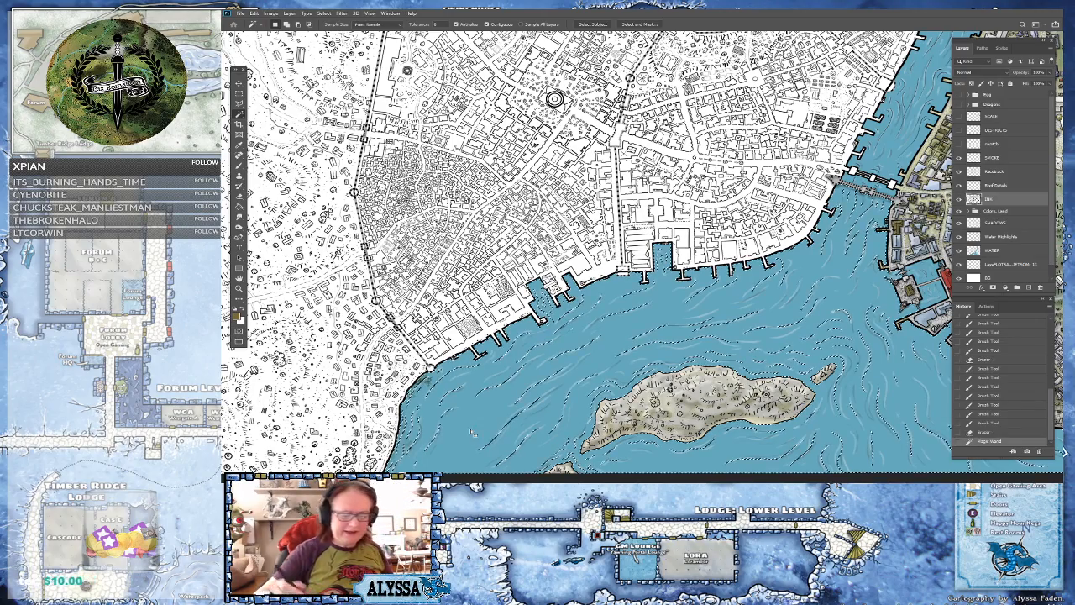
left_click_drag(638, 336, 378, 368)
scroll(730, 291, "up", 5)
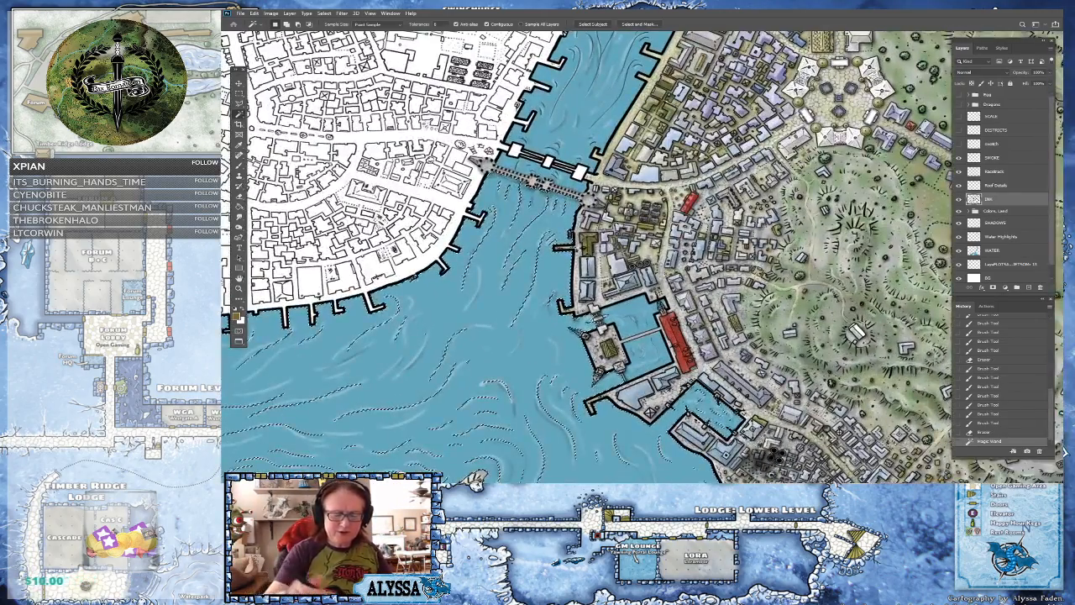
left_click(646, 363, "shift")
left_click(645, 326, "shift")
- Add the river sections between the two bridges and north of the upper bridge to the Magic Wand selection
left_click_drag(655, 312, 673, 467)
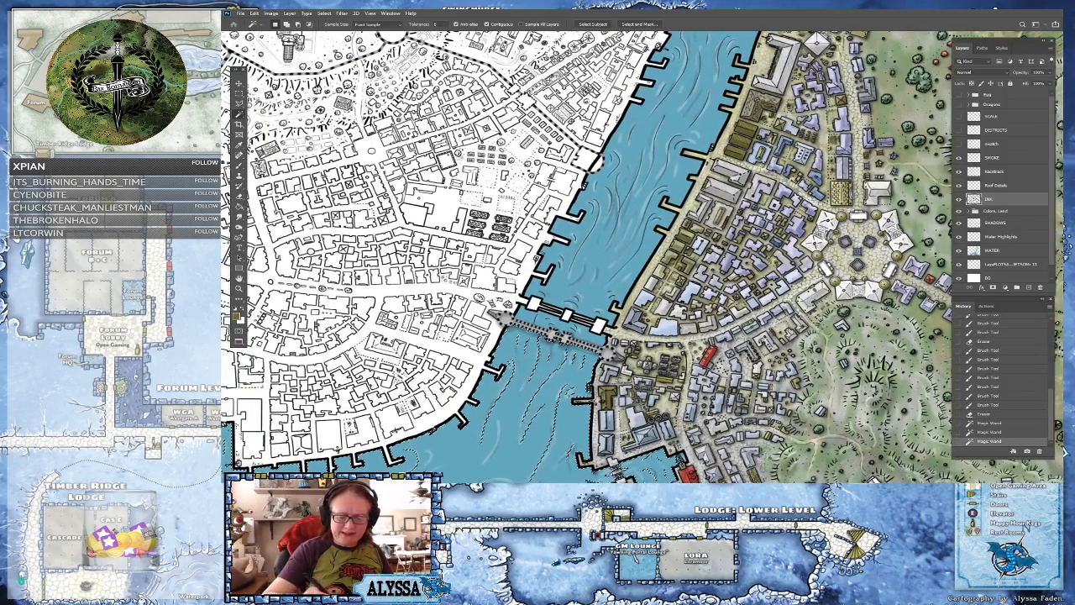
left_click_drag(588, 353, 609, 407)
left_click(634, 227, "shift")
left_click(636, 212, "shift")
left_click_drag(660, 126, 525, 462)
left_click(600, 327, "shift")
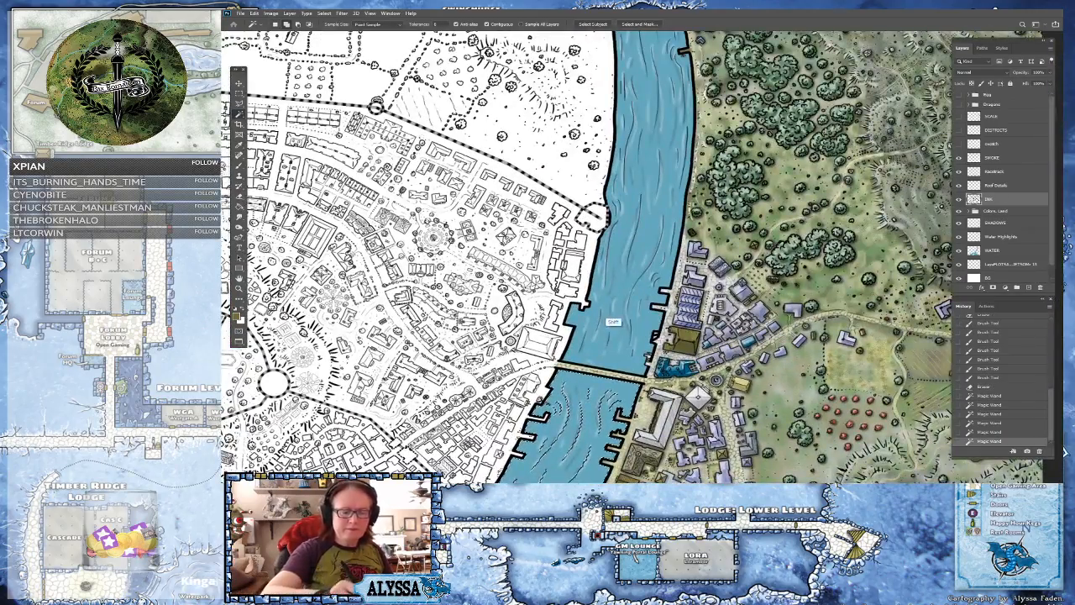
- Expand the combined bay, harbor and river selection outward by a few pixels beneath the ink outlines
scroll(681, 55, "down", 5)
scroll(681, 55, "down", 1)
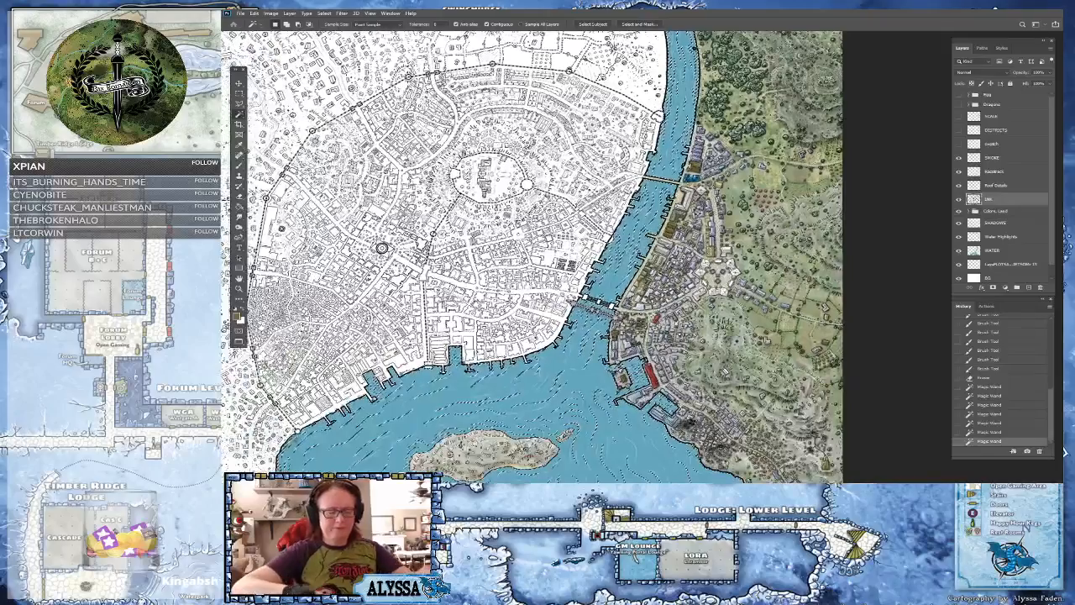
left_click_drag(538, 336, 671, 251)
left_click(324, 15)
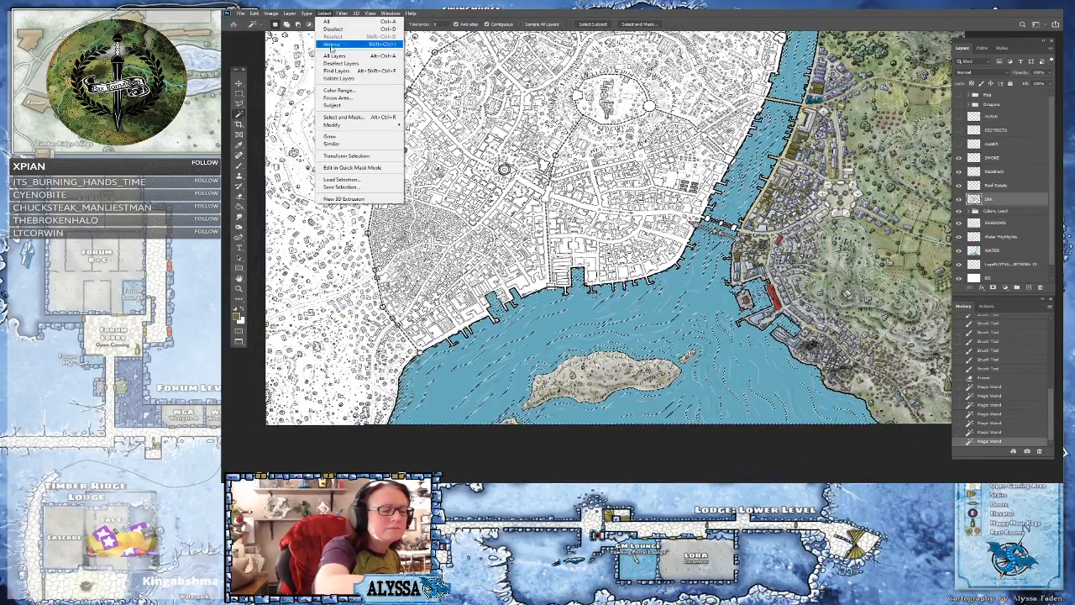
mouse_move(358, 128)
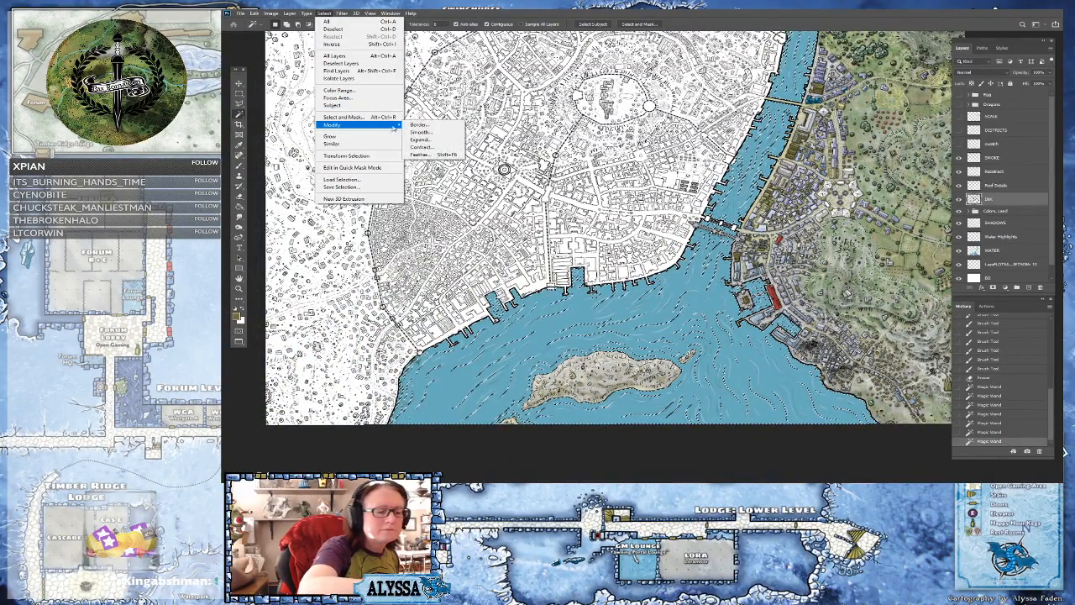
left_click(424, 140)
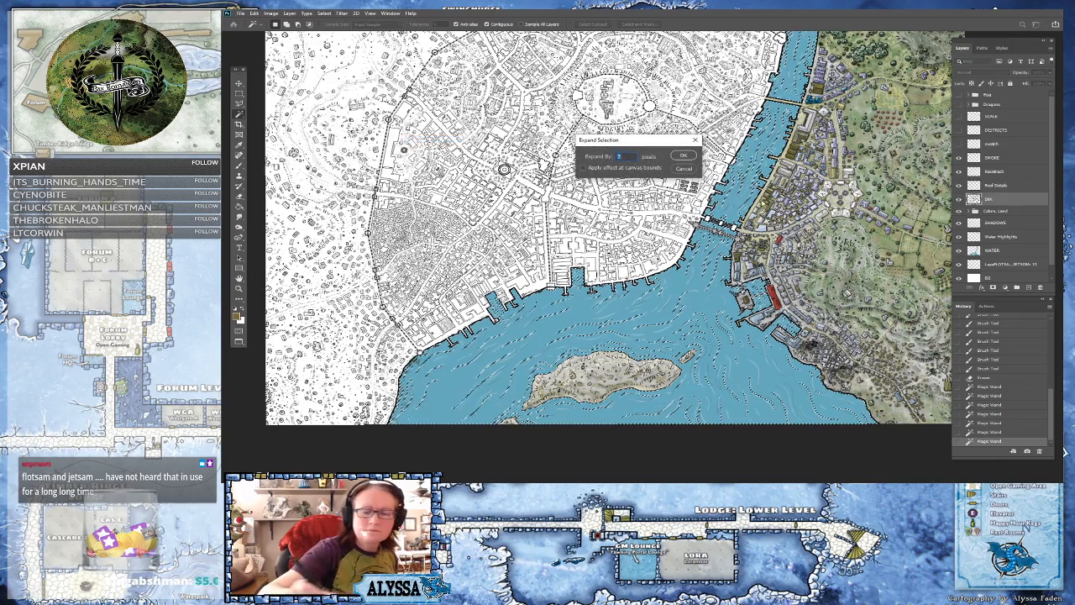
key("Return")
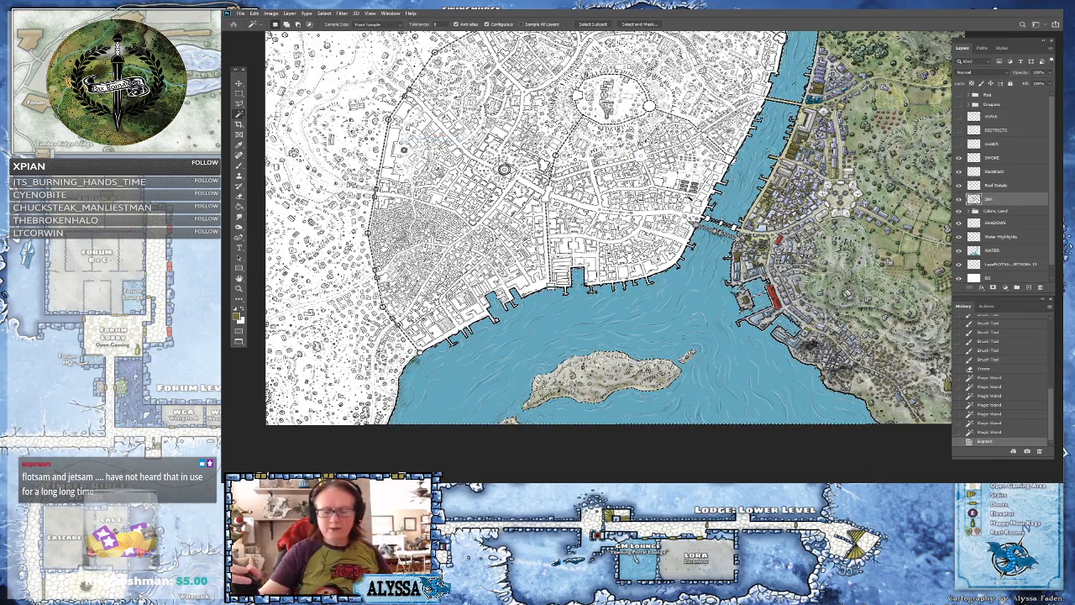
- Select the shoreline texture layer beneath WATER and rename it Flotsam & Jetsam
scroll(477, 298, "up", 2)
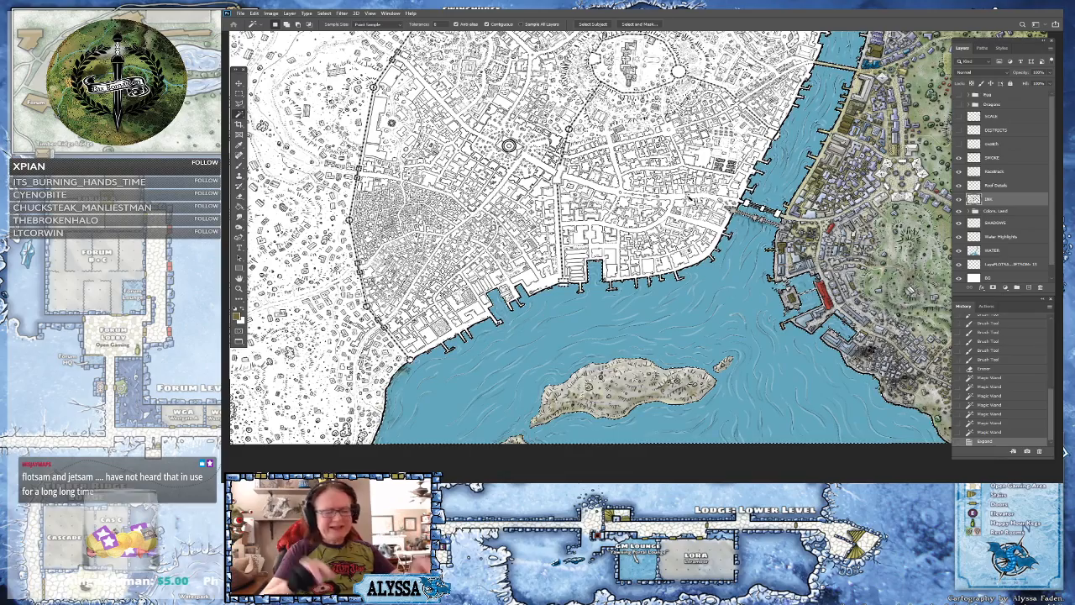
scroll(587, 236, "left", 2)
left_click(1012, 264)
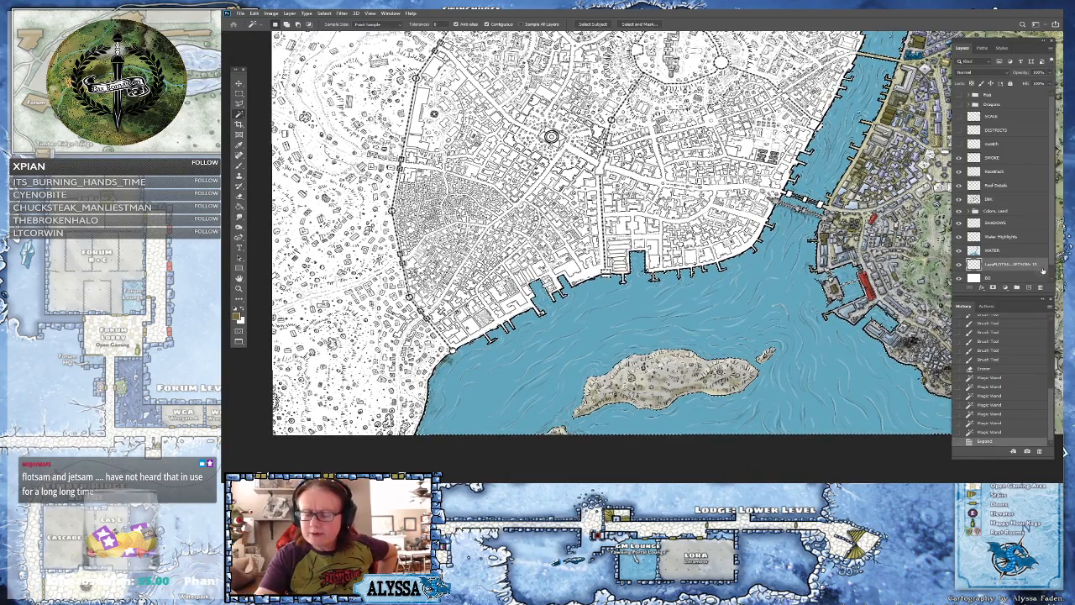
key("ctrl+plus")
key("ctrl+plus")
key("ctrl+plus")
key("ctrl+plus")
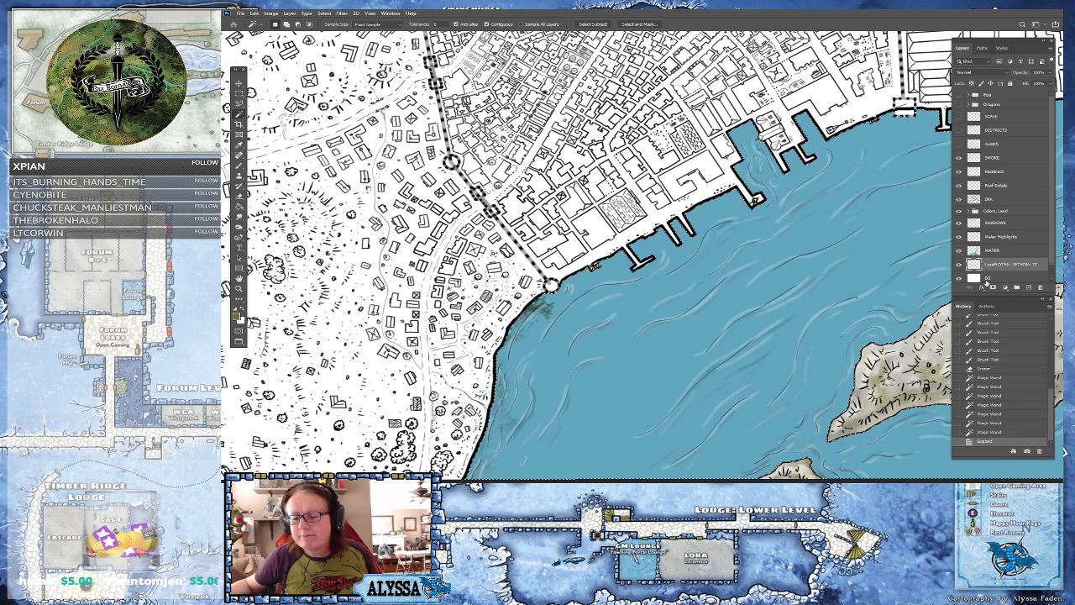
double_click(1012, 265)
type("Flo")
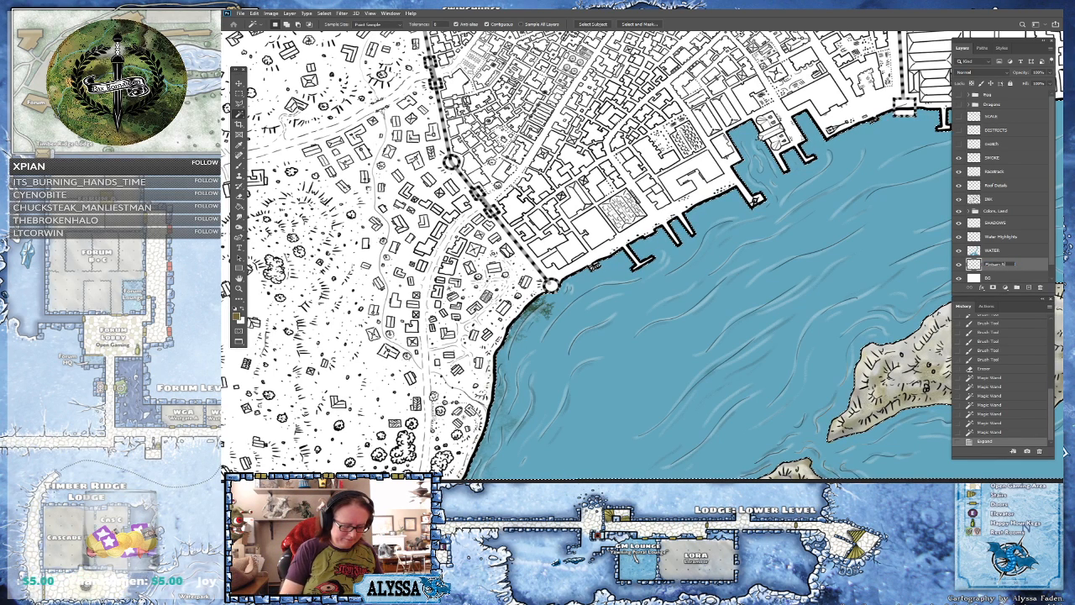
type("tsam & Jetsam")
key("Return")
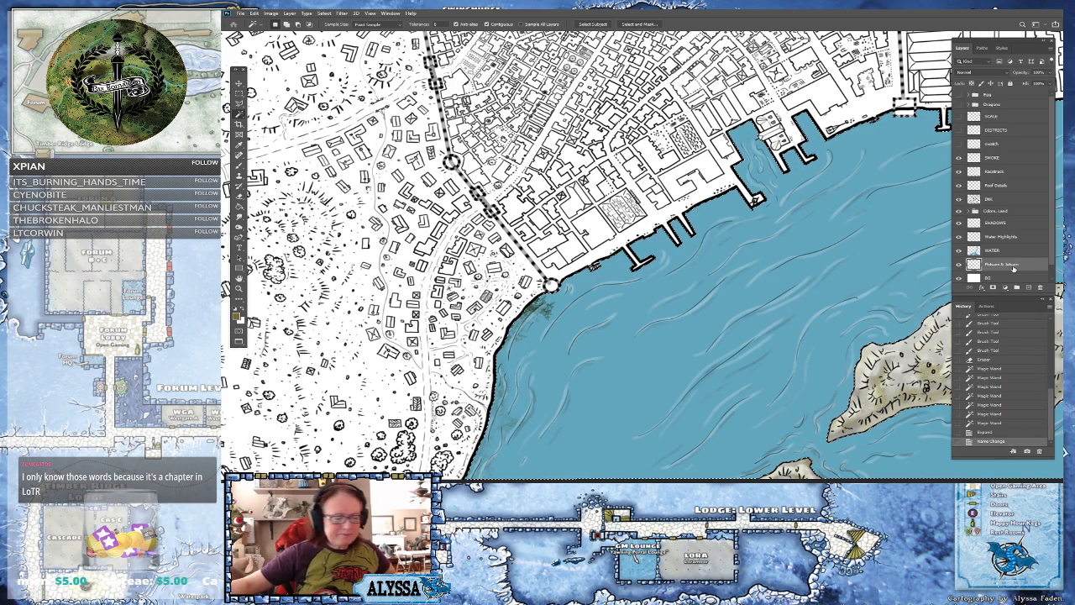
- With the Brush tool, dab flotsam texture in the water around the round wall tower and along the quay east of it
key("ctrl+plus")
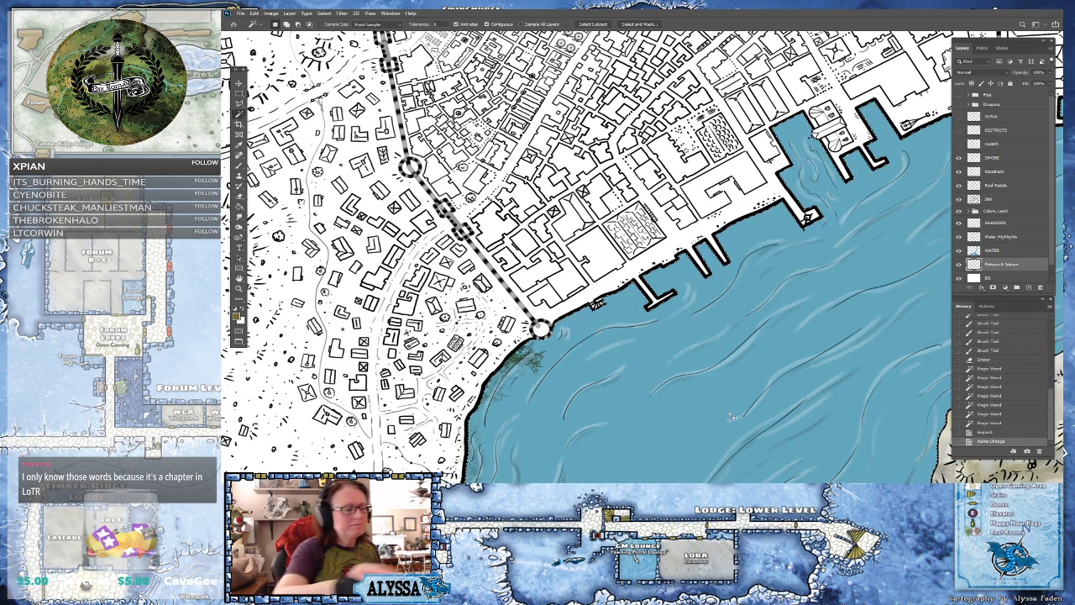
left_click(239, 165)
left_click(537, 345)
left_click(540, 342)
left_click(544, 341)
left_click(548, 342)
left_click(550, 340)
left_click(550, 339)
left_click(548, 335)
left_click(568, 334)
left_click(579, 332)
left_click(573, 326)
left_click(574, 322)
left_click(579, 318)
left_click(583, 312)
left_click(590, 309)
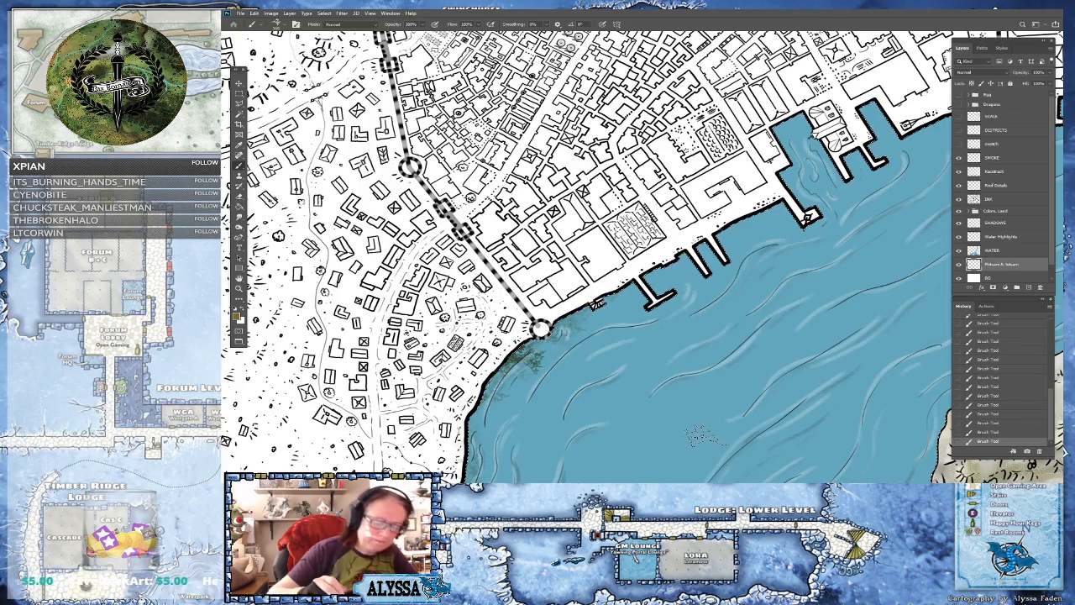
- Continue the flotsam texture down the western shore to the map's edge and around the small southern islet
scroll(702, 436, "down", 3)
scroll(701, 436, "up", 1)
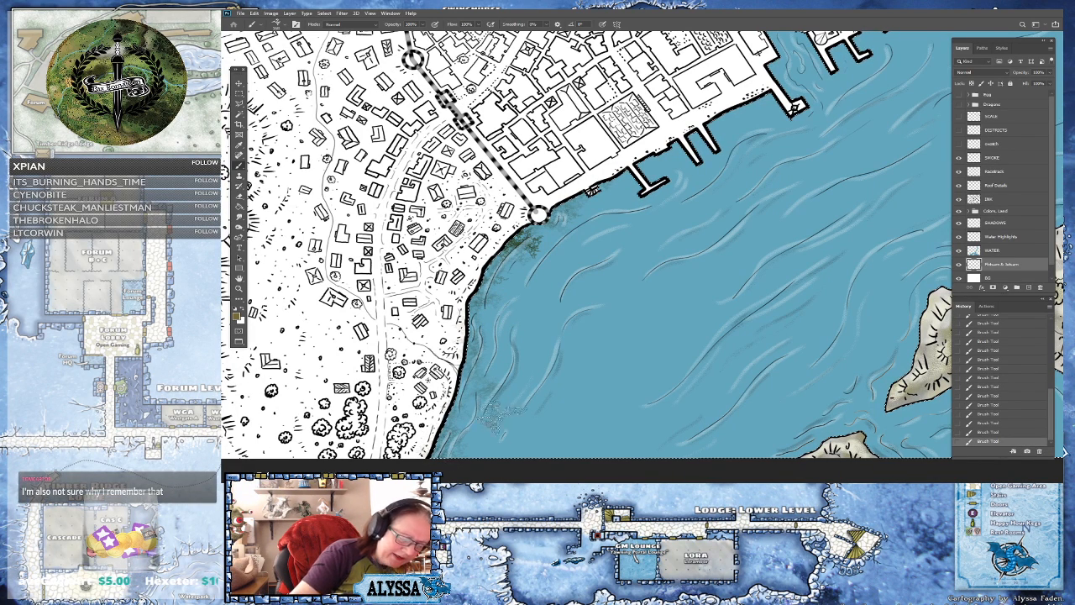
scroll(508, 416, "right", 5)
scroll(508, 416, "down", 1)
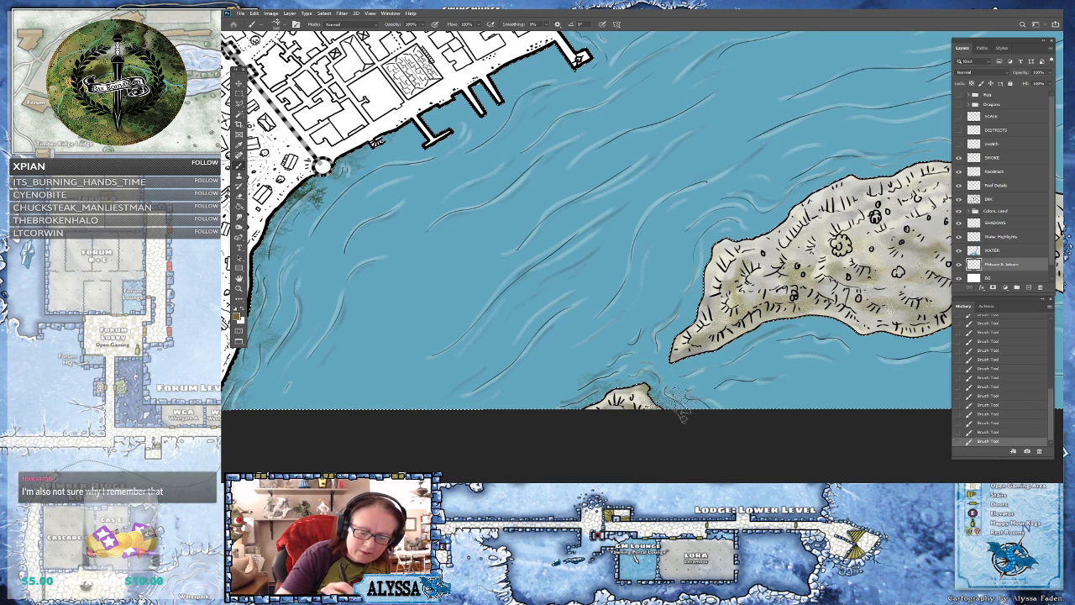
- Paint flotsam texture in the water along the northern and southern shores of the large bay island
left_click_drag(740, 391, 679, 441)
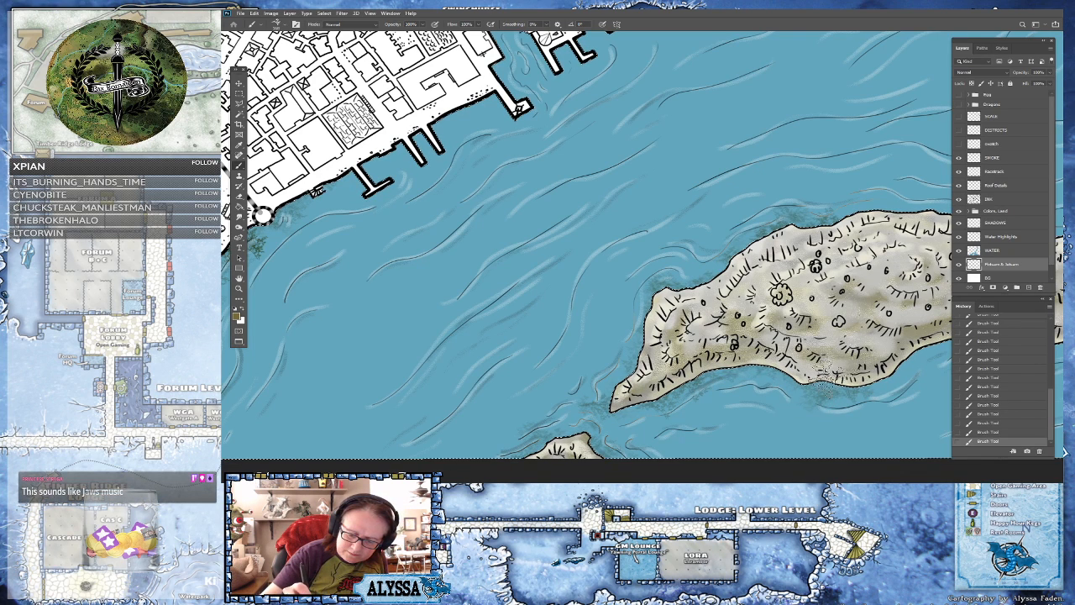
left_click_drag(857, 372, 627, 399)
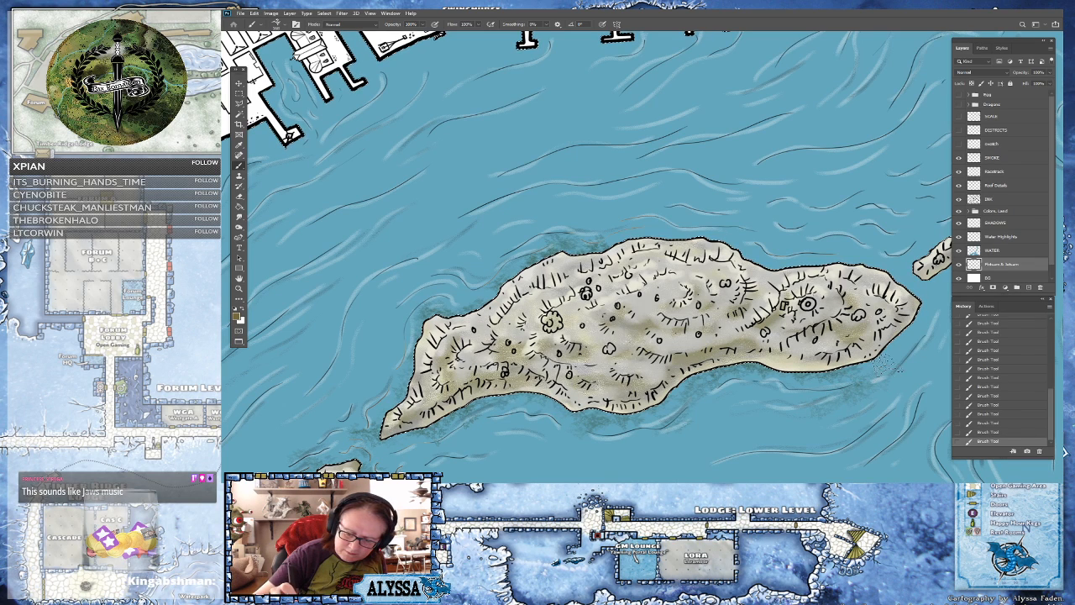
mouse_move(769, 433)
left_mouse_down()
mouse_move(743, 416)
mouse_move(802, 409)
mouse_move(818, 420)
left_mouse_up()
scroll(822, 420, "down", 5)
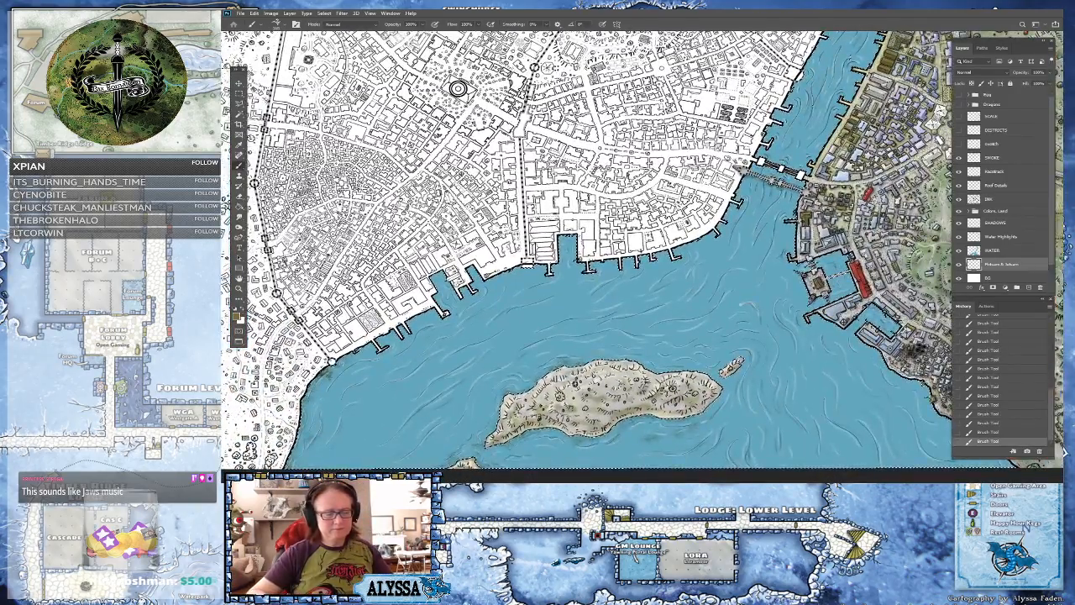
- Add flotsam texture around the small islet east of the island and try some beside the eastern harbor breakwater
scroll(631, 374, "up", 4)
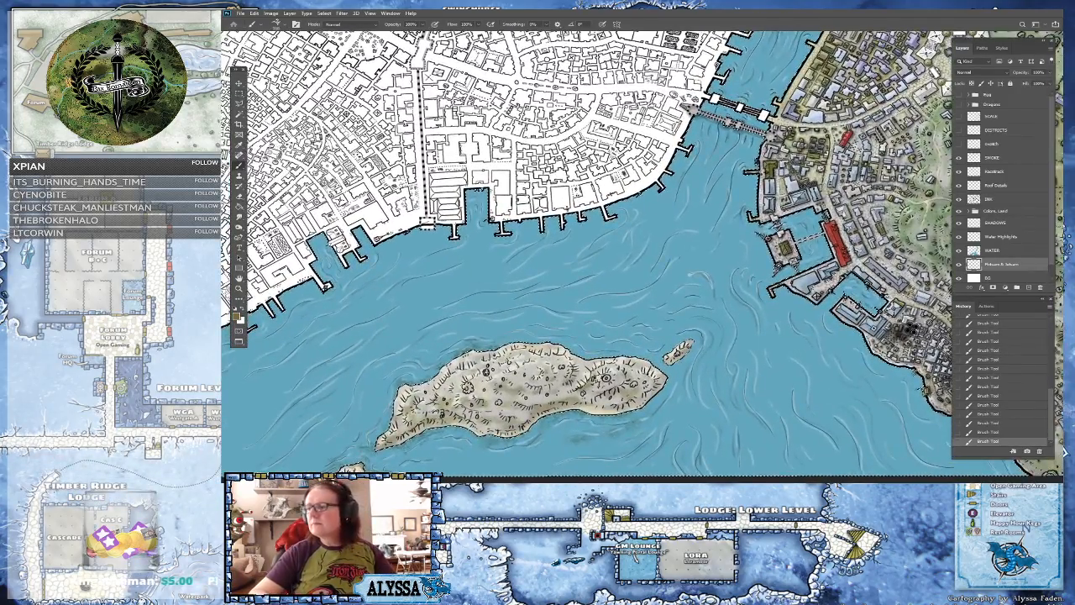
scroll(402, 413, "up", 1)
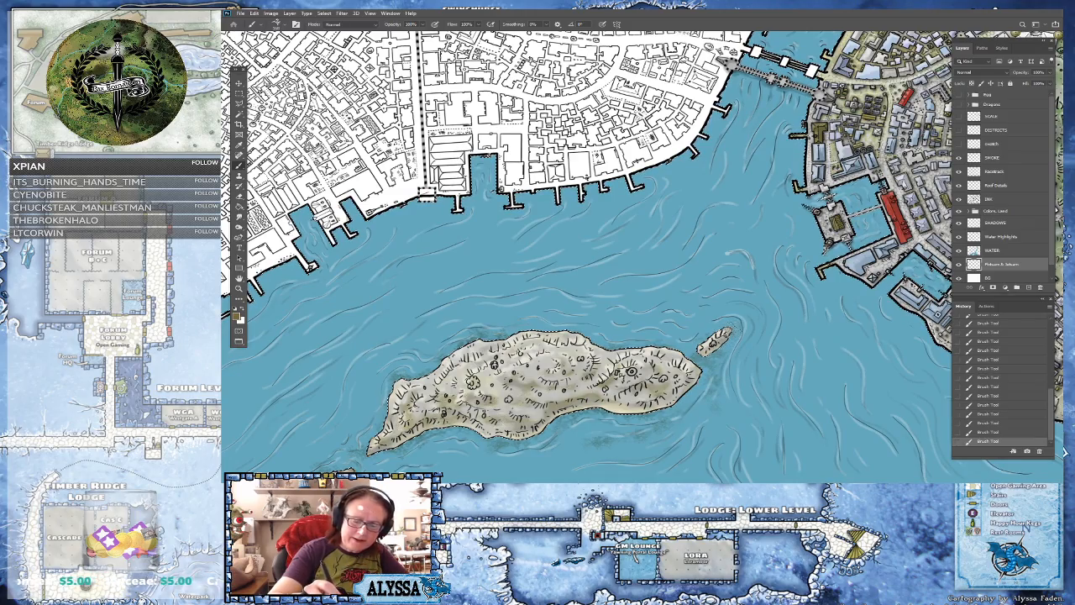
scroll(658, 332, "down", 4)
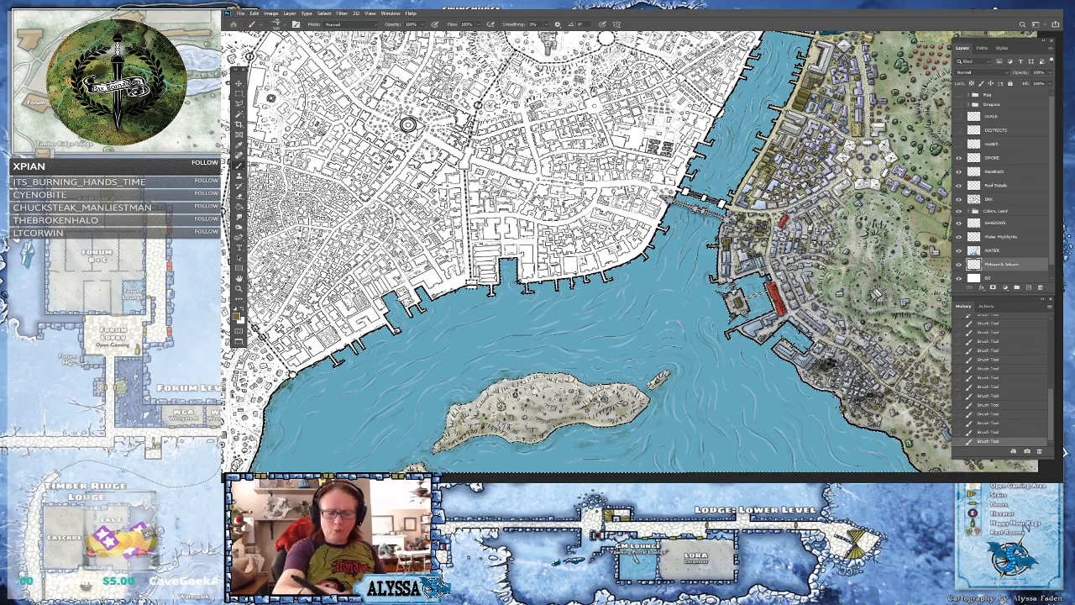
scroll(652, 404, "up", 3)
scroll(648, 404, "right", 3)
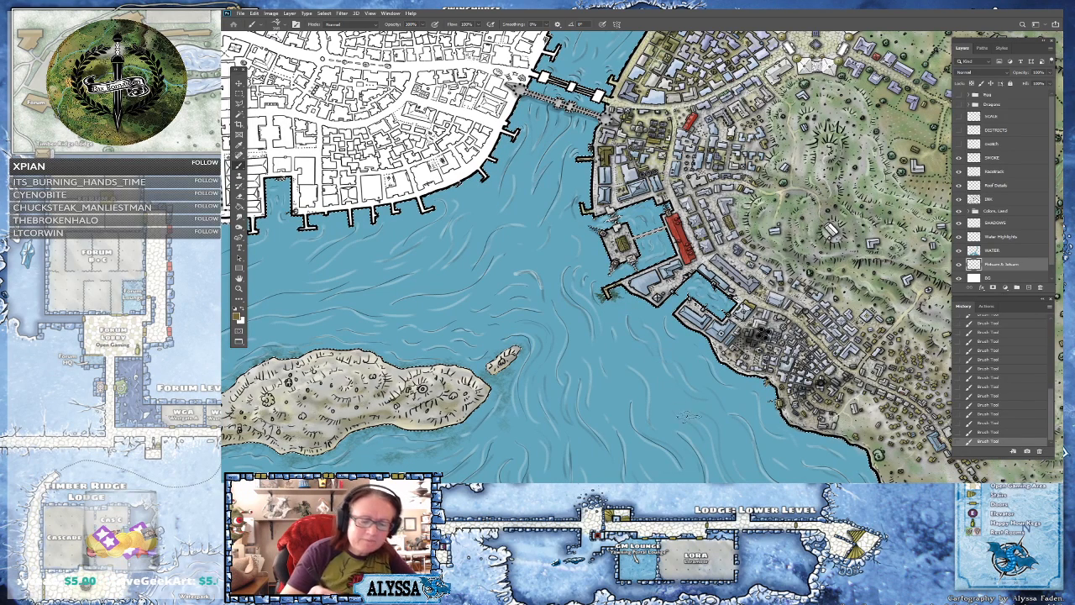
- Undo the last flotsam strokes made near the eastern harbor breakwater
key("ctrl+z")
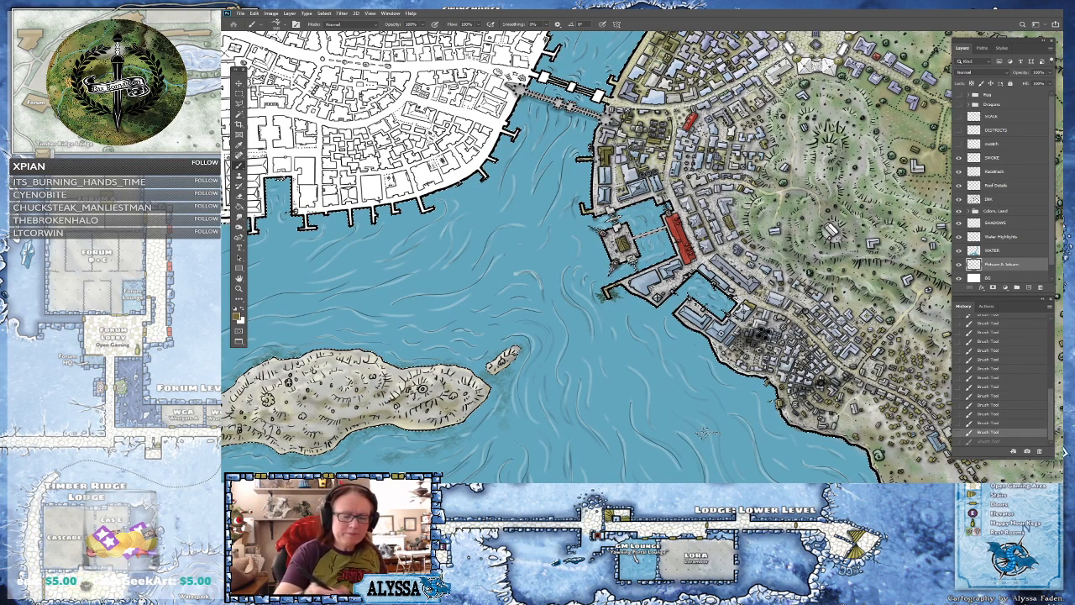
key("ctrl+z")
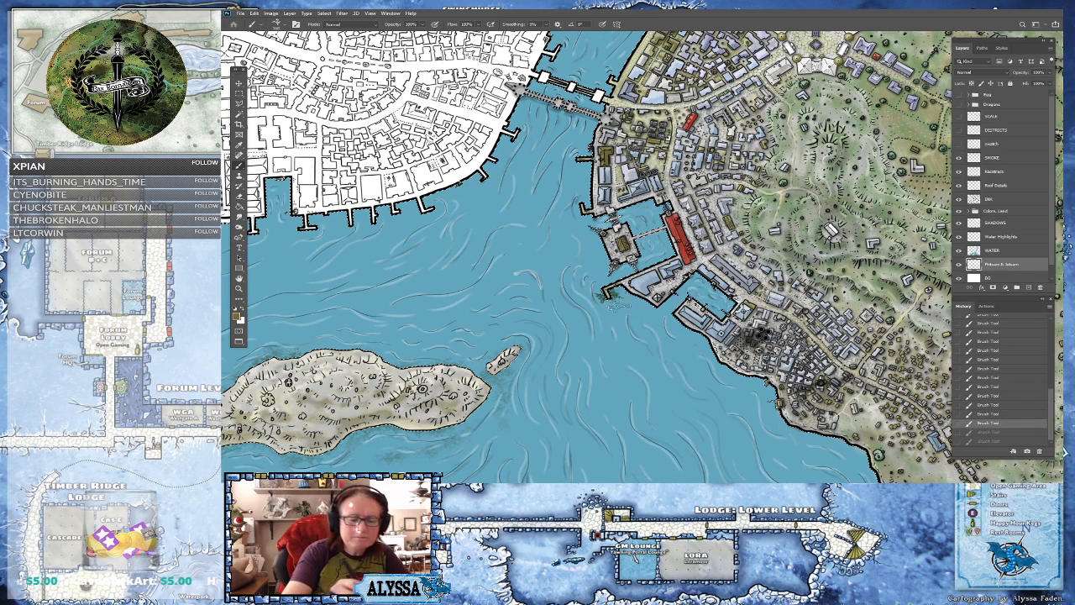
left_click(991, 415)
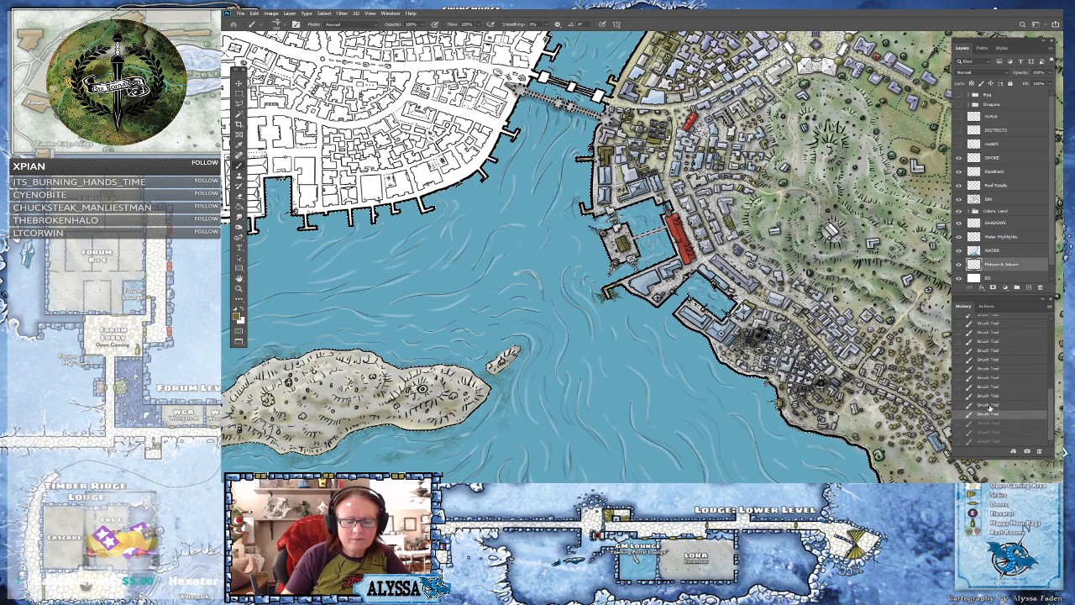
left_click(990, 406)
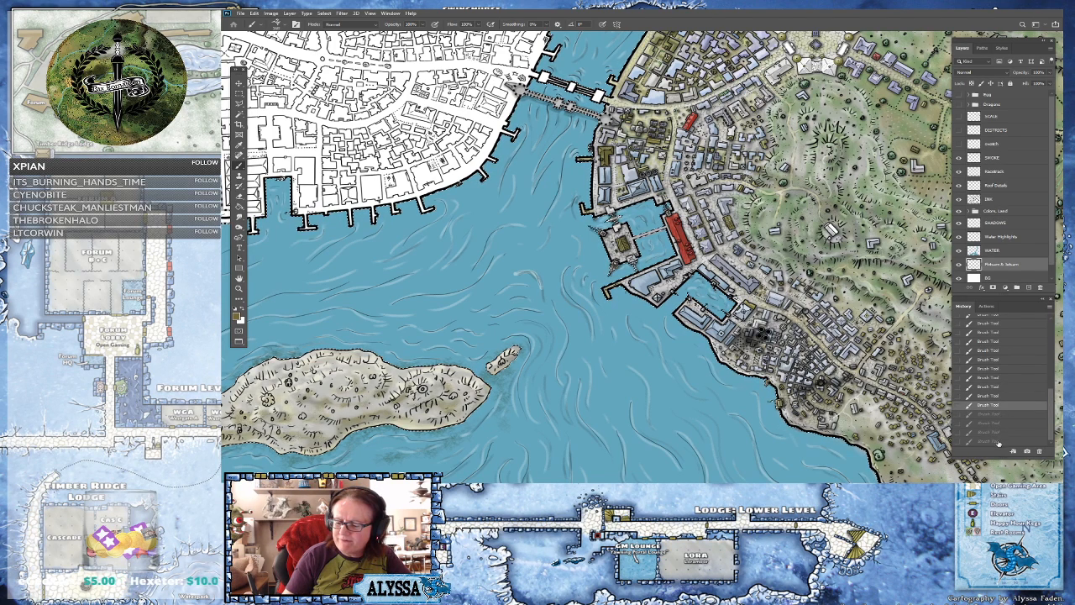
- Try flotsam texture at the breakwater tip and below the eastern docks, then step back through those strokes
left_click(604, 295)
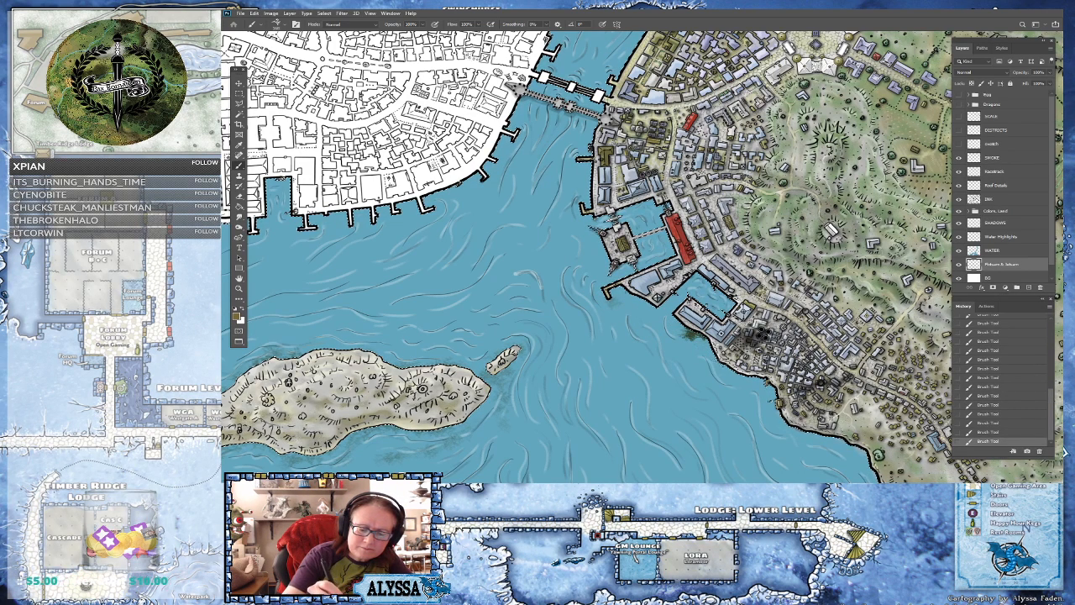
left_click(991, 433)
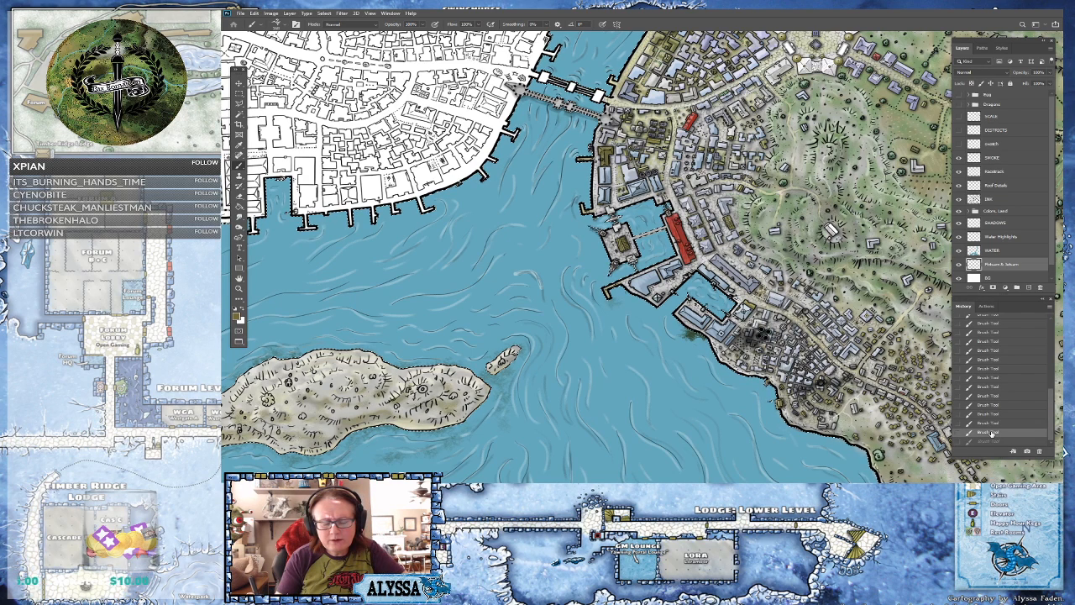
left_click(991, 424)
left_click(989, 414)
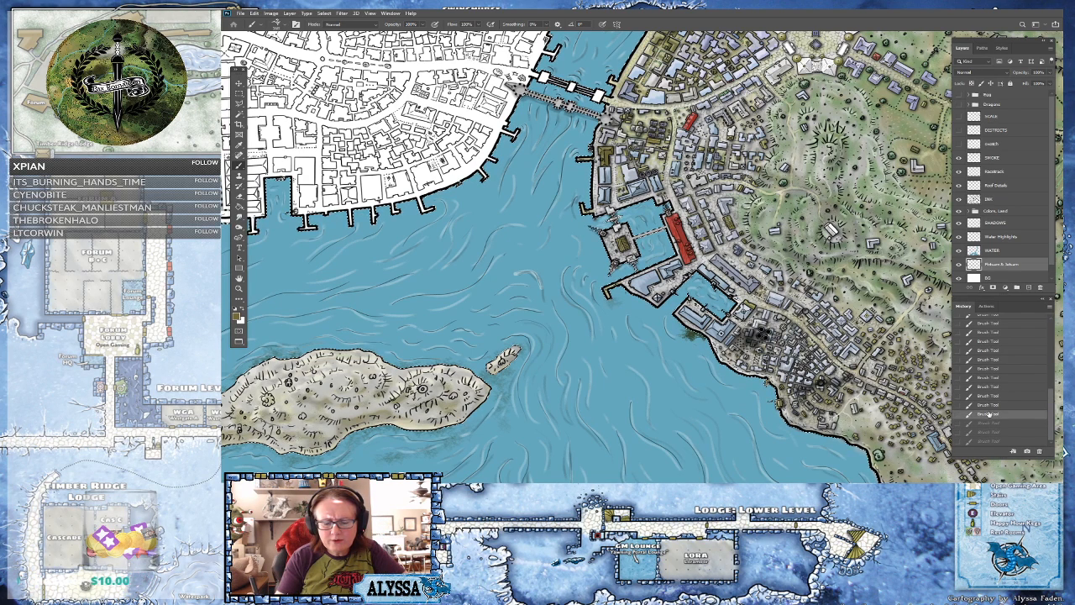
left_click(990, 406)
left_click(989, 396)
left_click(989, 405)
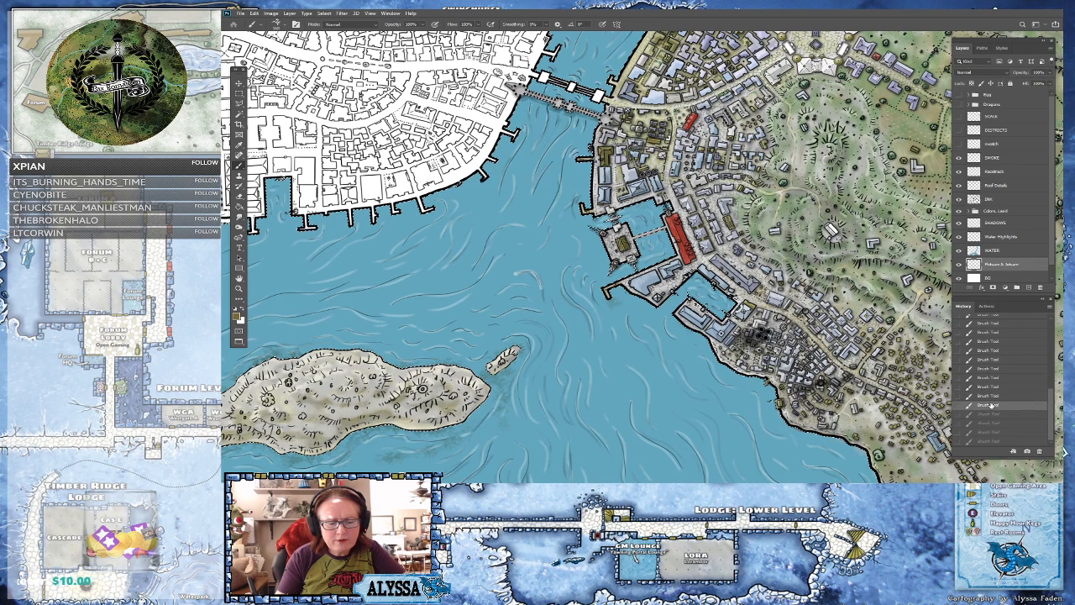
- Restore the undone flotsam strokes beside the breakwater and the eastern docks
key("End")
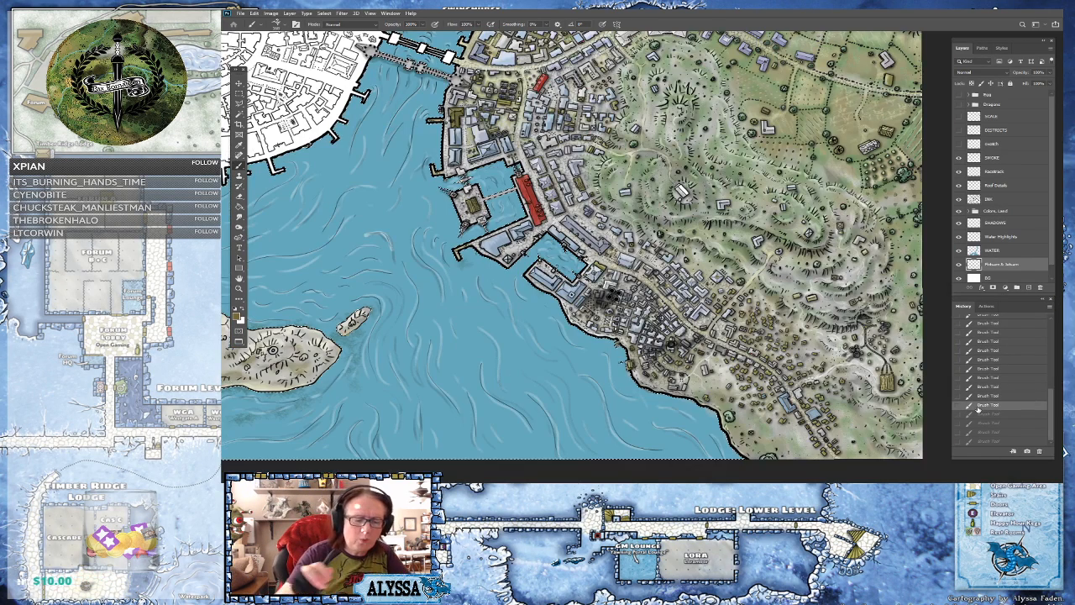
key("ctrl+equal")
key("ctrl+equal")
key("ctrl+equal")
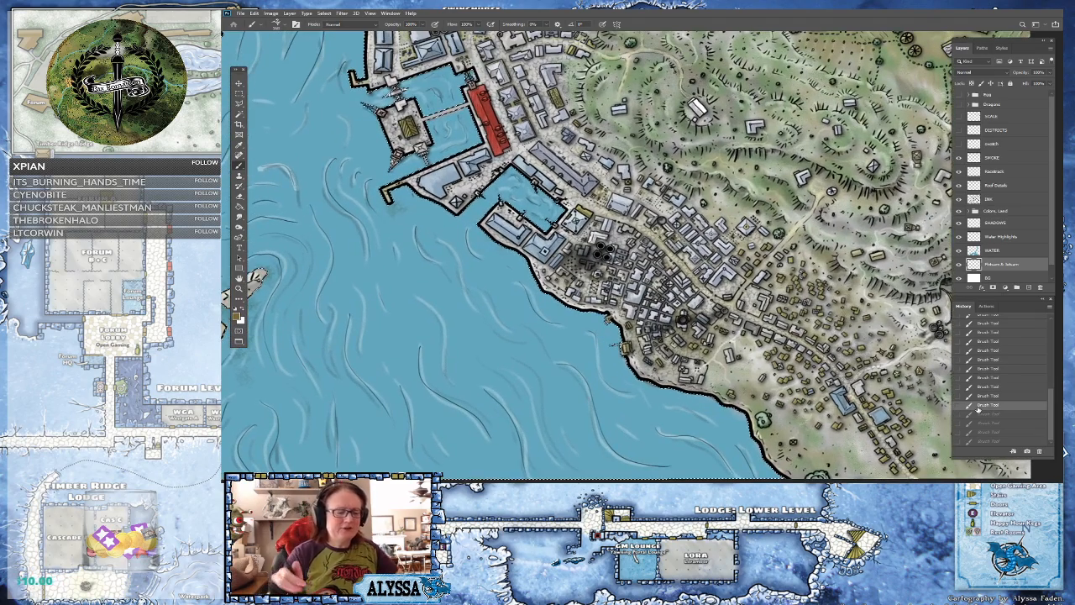
key("ctrl+shift+z")
key("ctrl+shift+z")
key("ctrl+shift+z")
key("ctrl+shift+z")
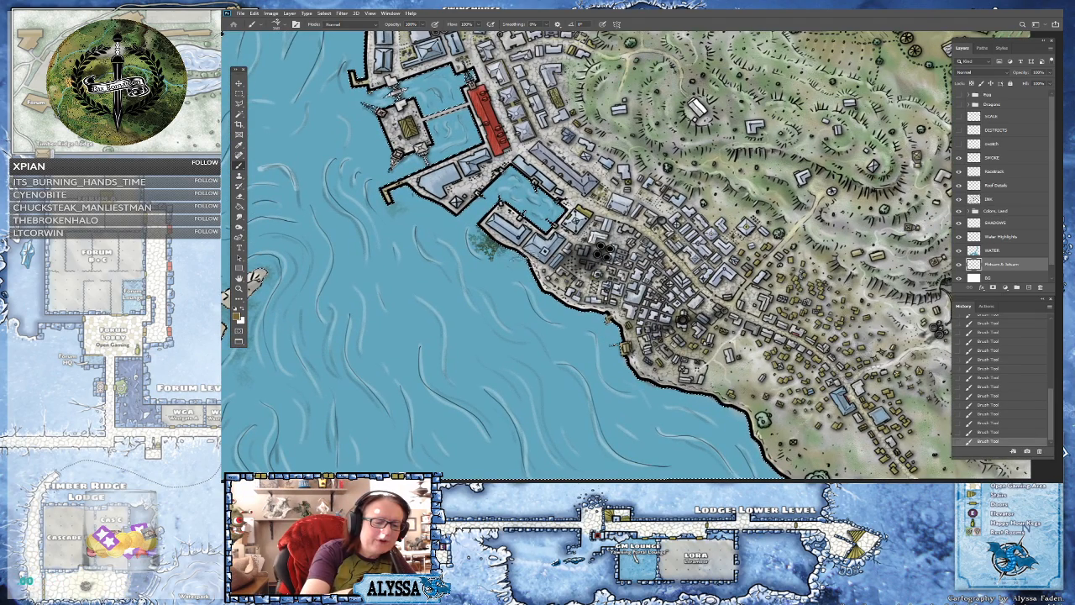
- Step back through the last flotsam strokes below the eastern docks and paint flotsam texture along the southeastern coast
left_click(988, 414)
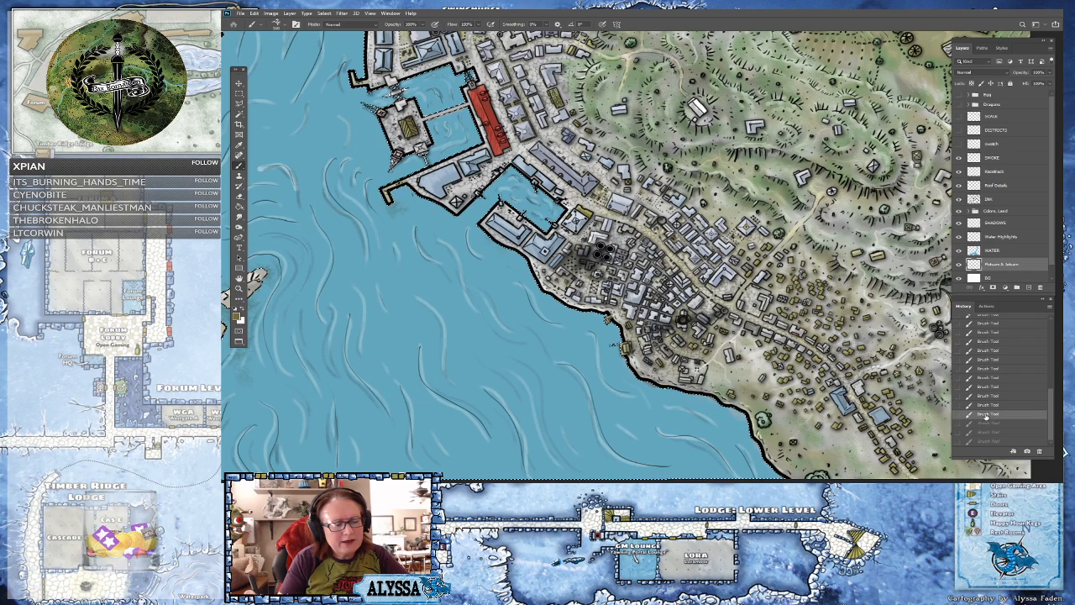
left_click(988, 422)
left_click(991, 415)
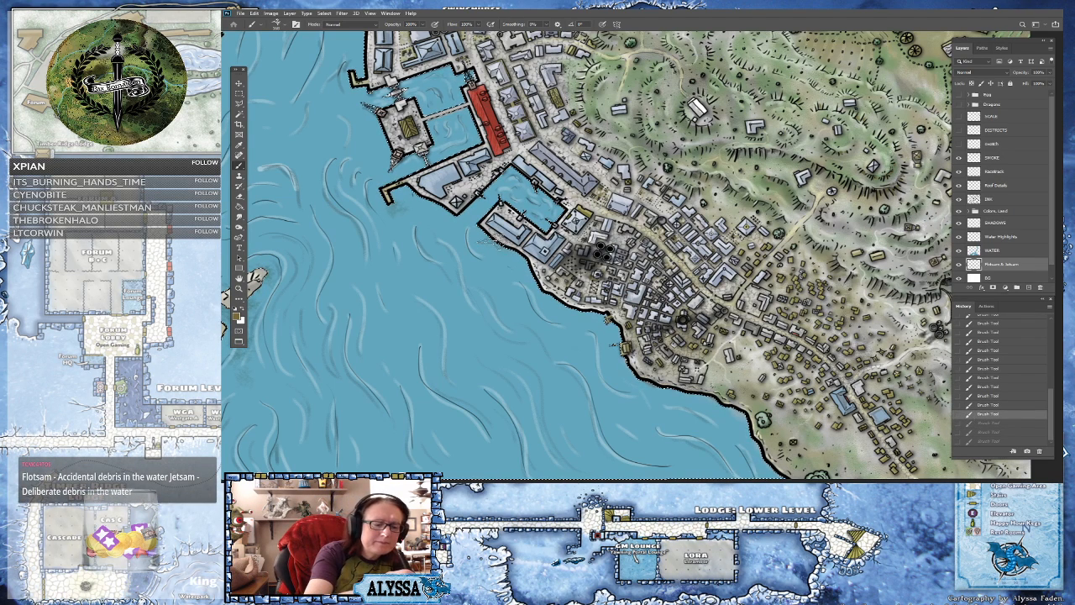
left_click(501, 247)
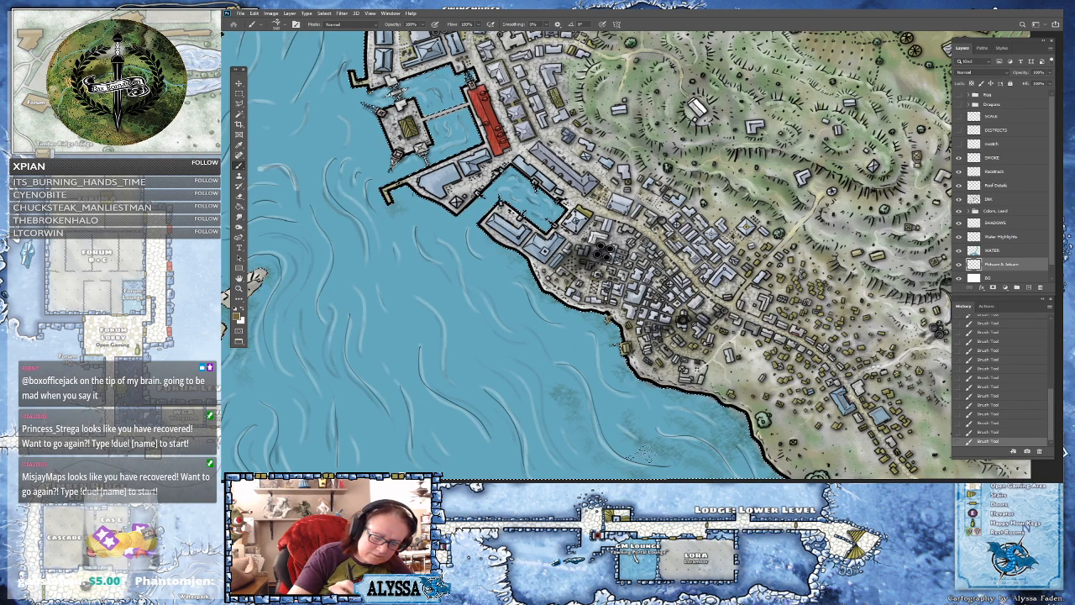
- Add flotsam texture around the docks and inlets along the bay's northern shore, down to the city wall's southwestern end
key("ctrl+minus")
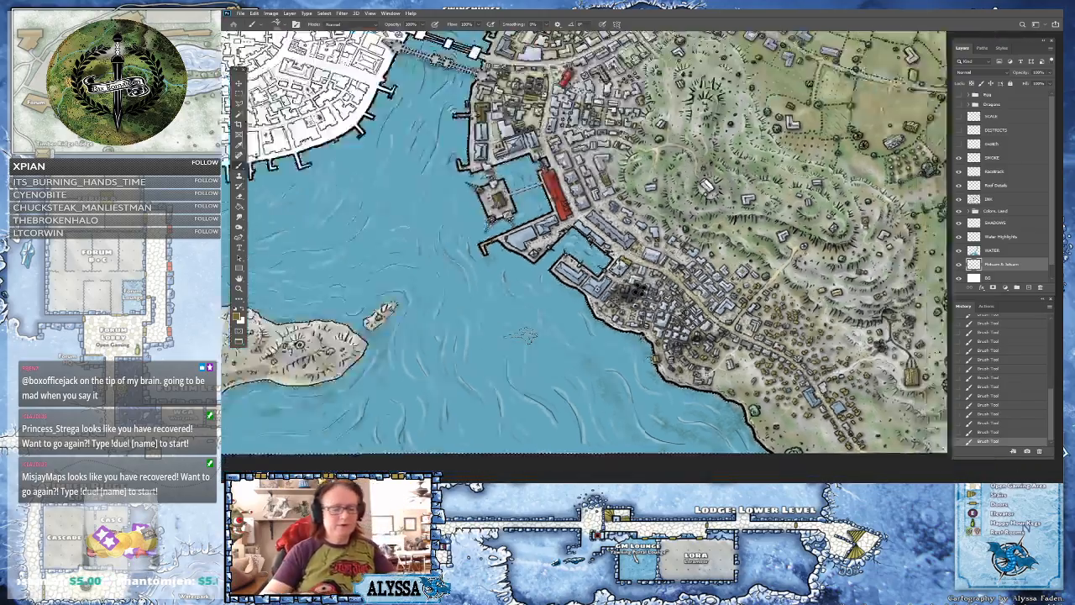
scroll(527, 336, "down", 4)
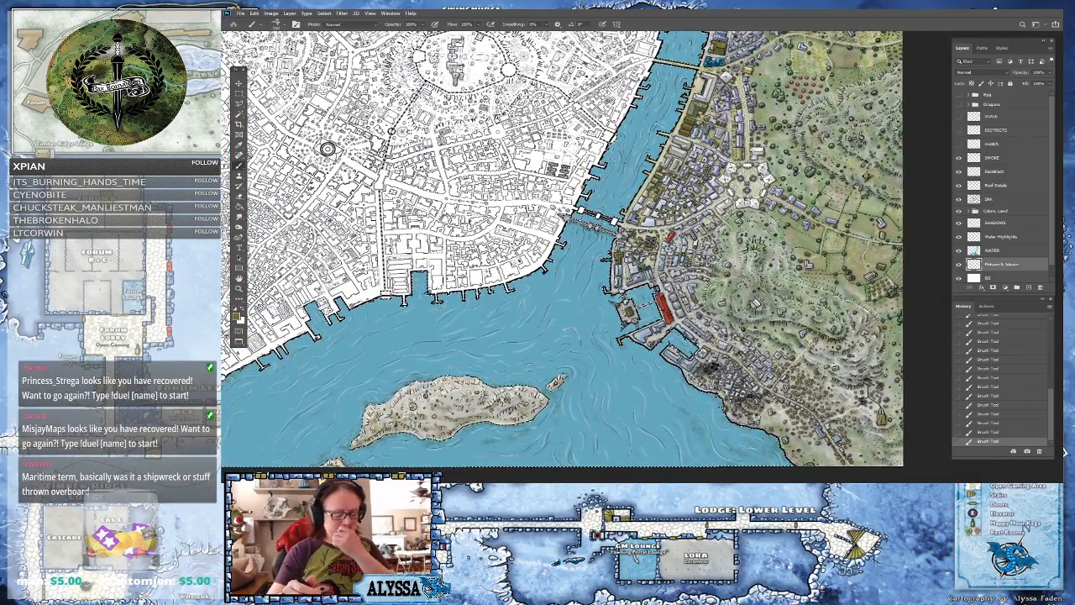
left_click_drag(521, 319, 575, 312)
scroll(579, 336, "down", 3)
scroll(579, 336, "up", 1)
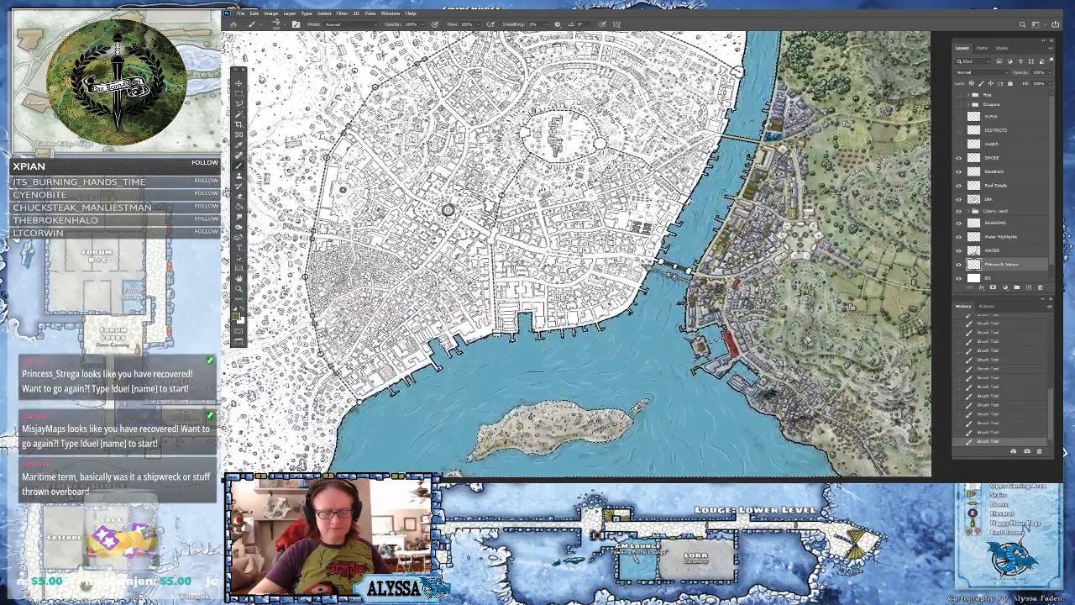
scroll(422, 192, "up", 1)
scroll(800, 414, "up", 4)
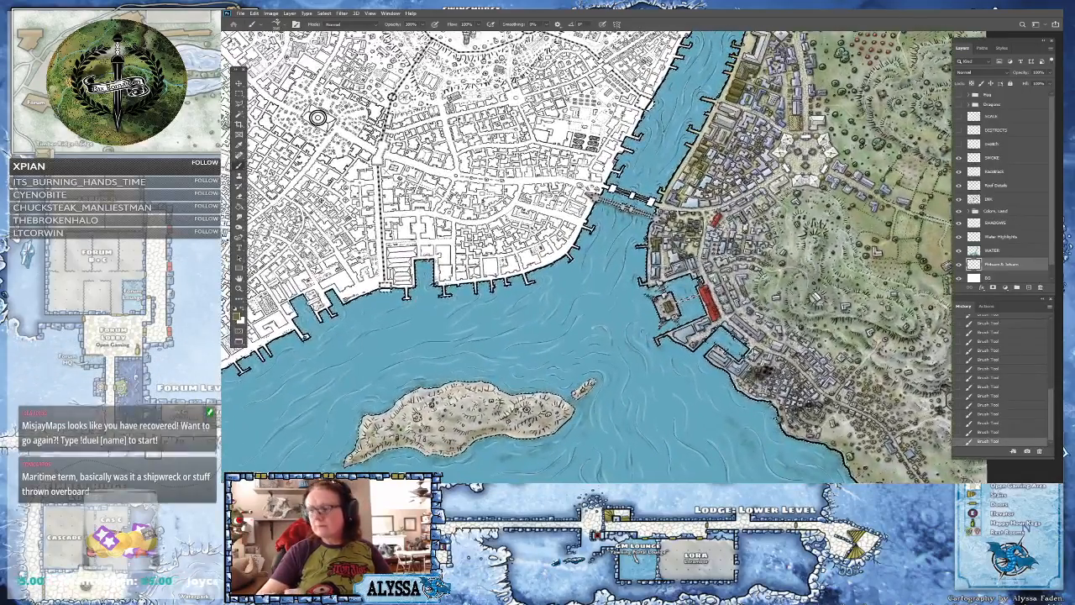
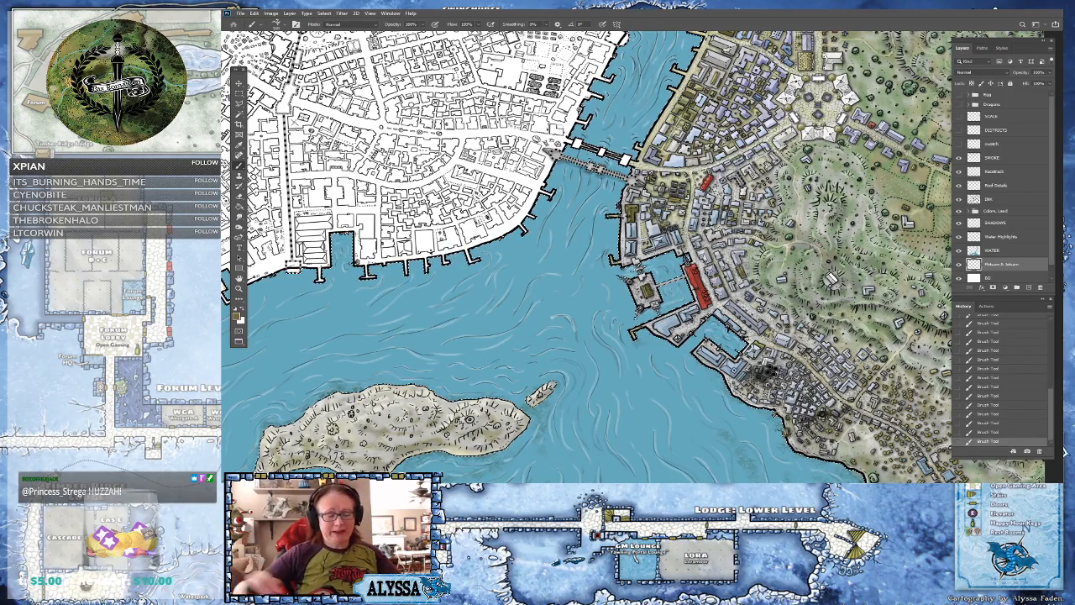
scroll(613, 207, "up", 2)
left_click_drag(613, 207, 698, 302)
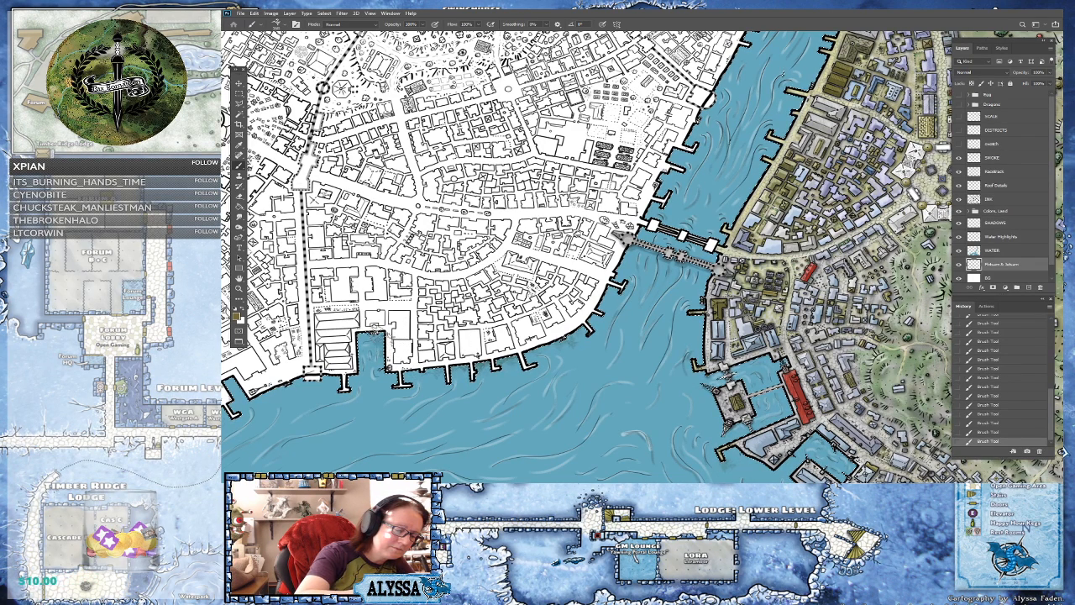
left_click_drag(699, 117, 949, 104)
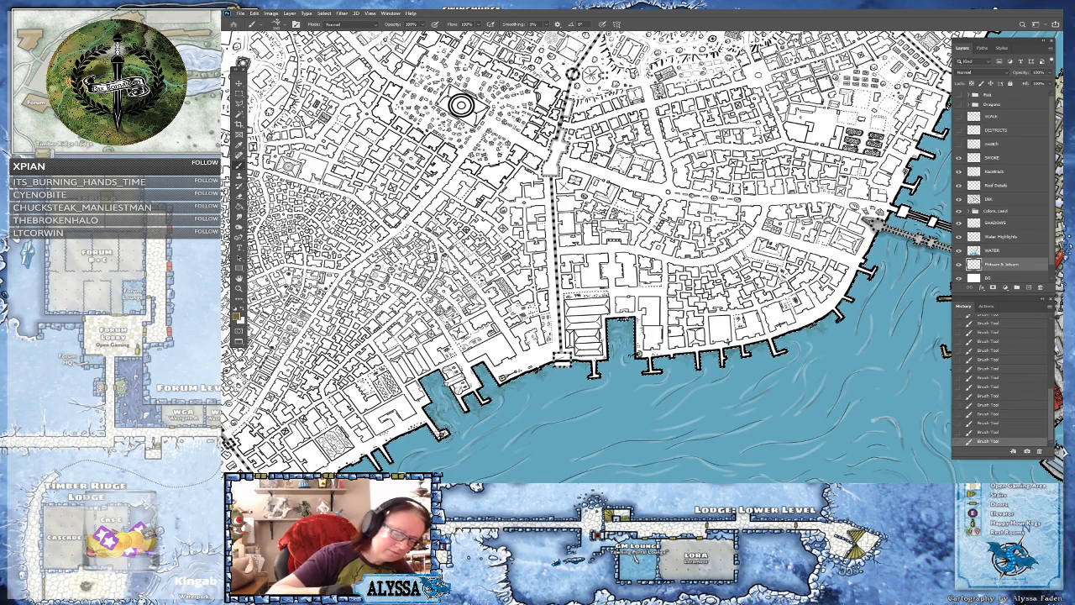
left_click_drag(448, 382, 562, 283)
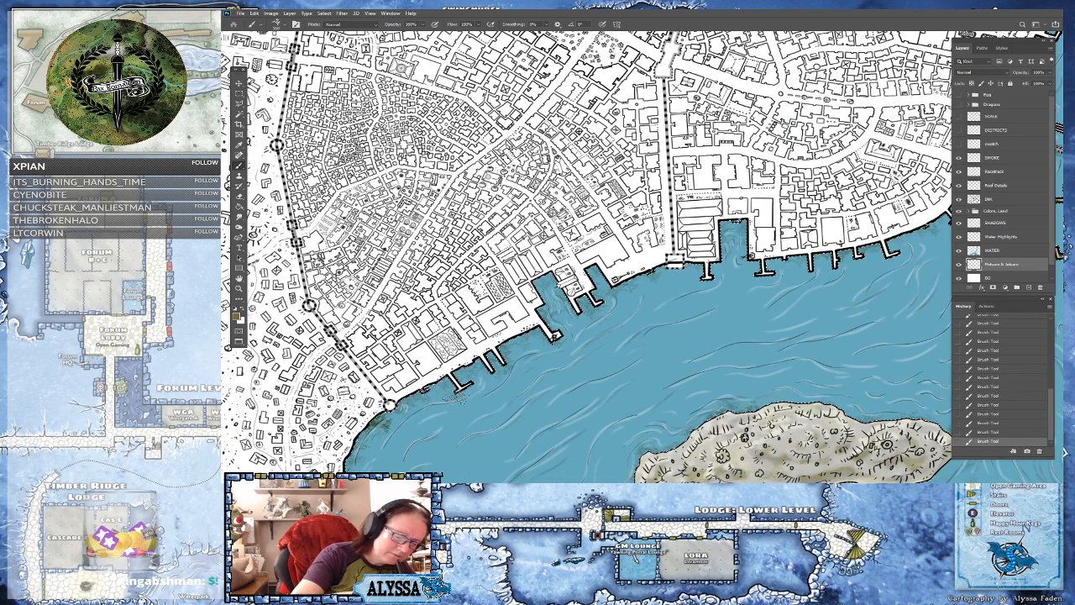
- Add flotsam texture around the docks and shores at the river mouth below the twin bridges
key("ctrl+minus")
left_click_drag(437, 410, 250, 481)
key("ctrl+plus")
key("ctrl+plus")
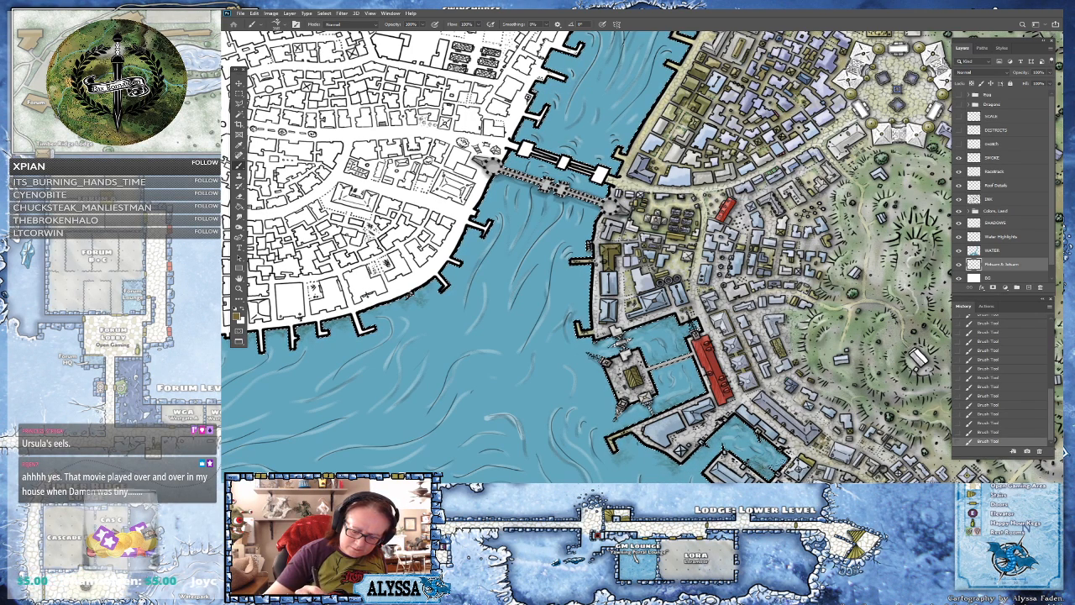
scroll(664, 247, "down", 4)
scroll(794, 462, "up", 4)
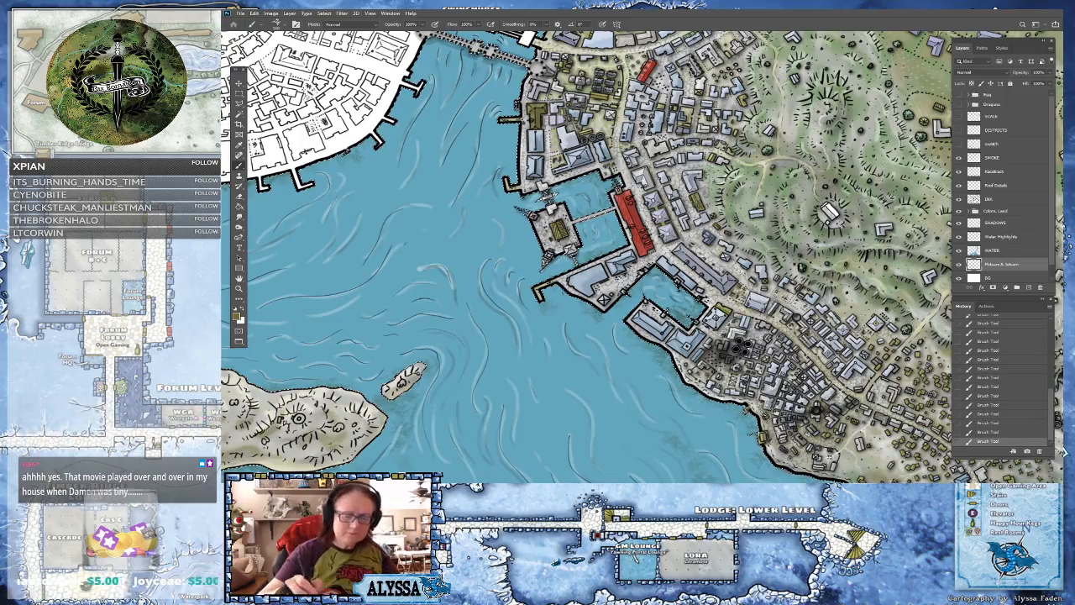
- Add flotsam patches up the river, from above the twin bridges past the northern bridge to the wall's riverside tower
scroll(794, 470, "down", 4)
left_click_drag(621, 252, 696, 277)
scroll(264, 105, "up", 6)
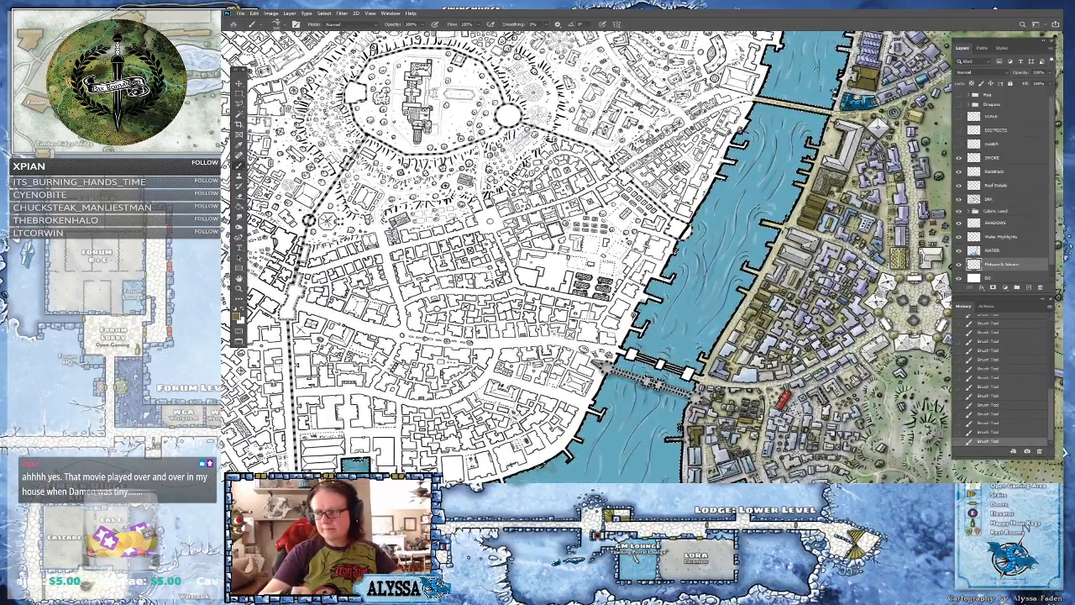
scroll(815, 139, "up", 2)
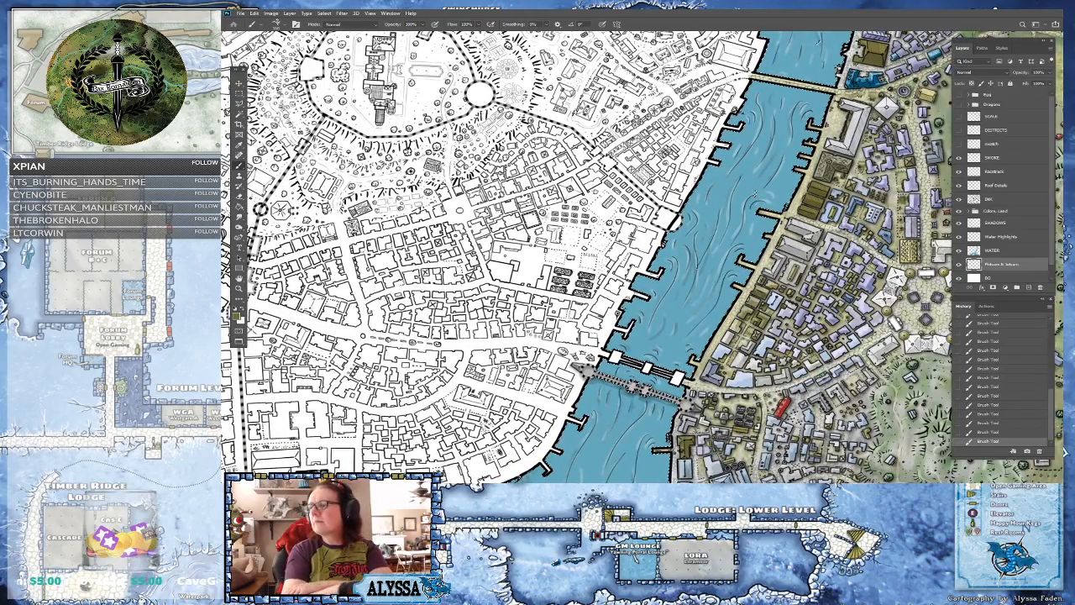
left_click_drag(840, 63, 786, 93)
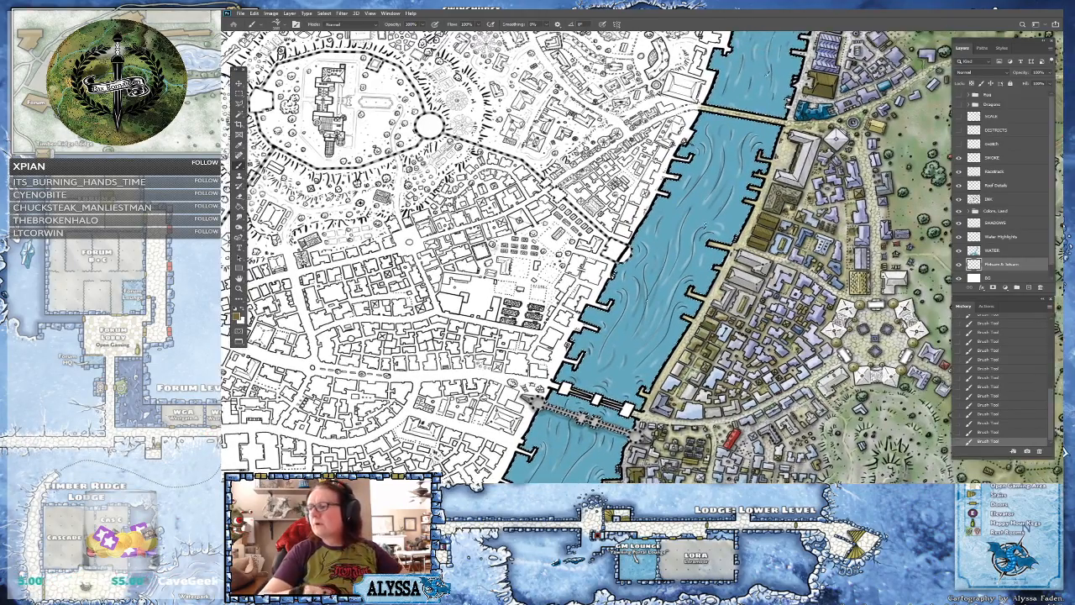
left_click_drag(704, 225, 692, 237)
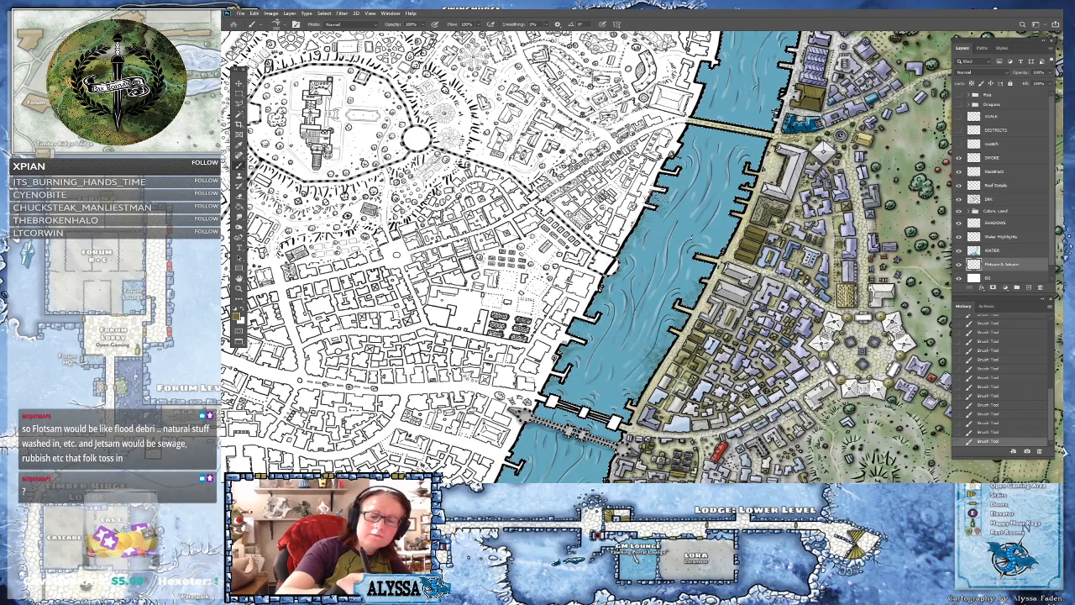
left_click_drag(687, 246, 607, 462)
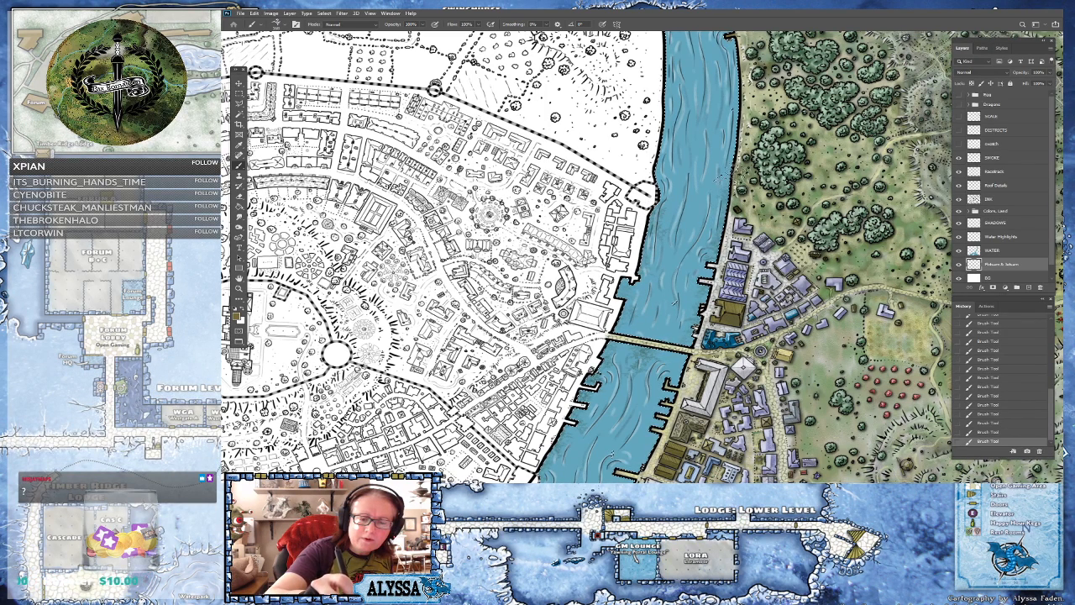
left_click_drag(727, 154, 675, 340)
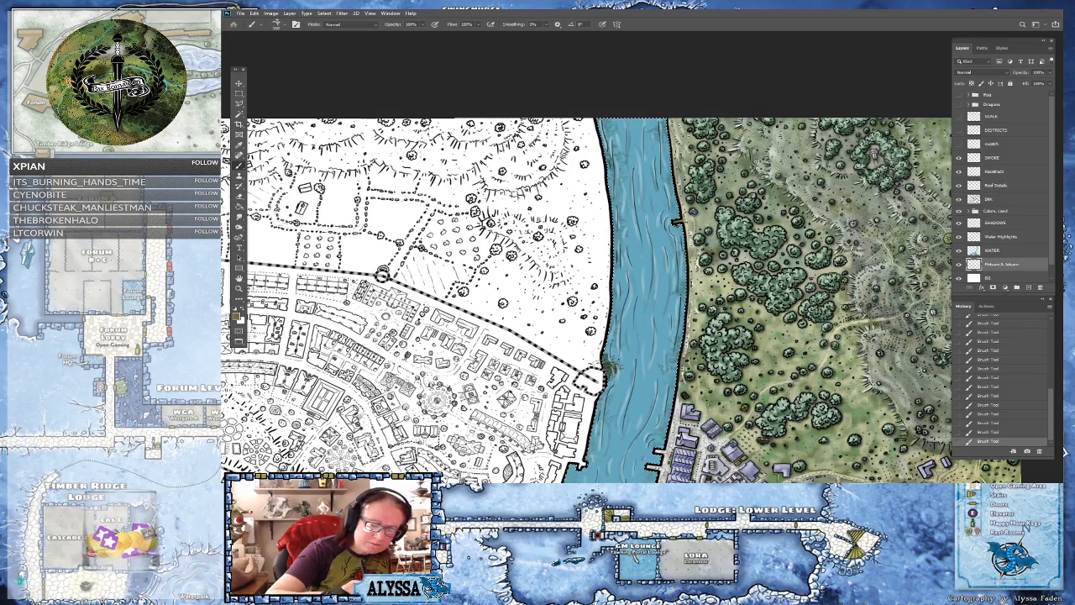
- Add more flotsam texture along the riverbanks and docks from the northern bridge down to the twin bridges
scroll(613, 252, "down", 2)
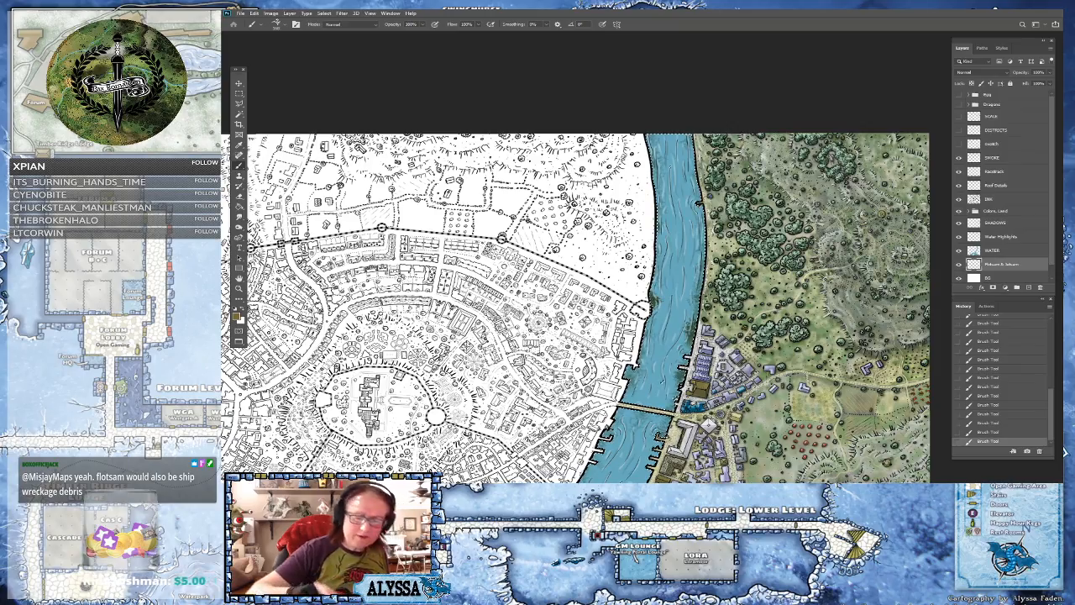
left_click_drag(692, 362, 752, 260)
scroll(752, 260, "down", 4)
scroll(756, 336, "up", 2)
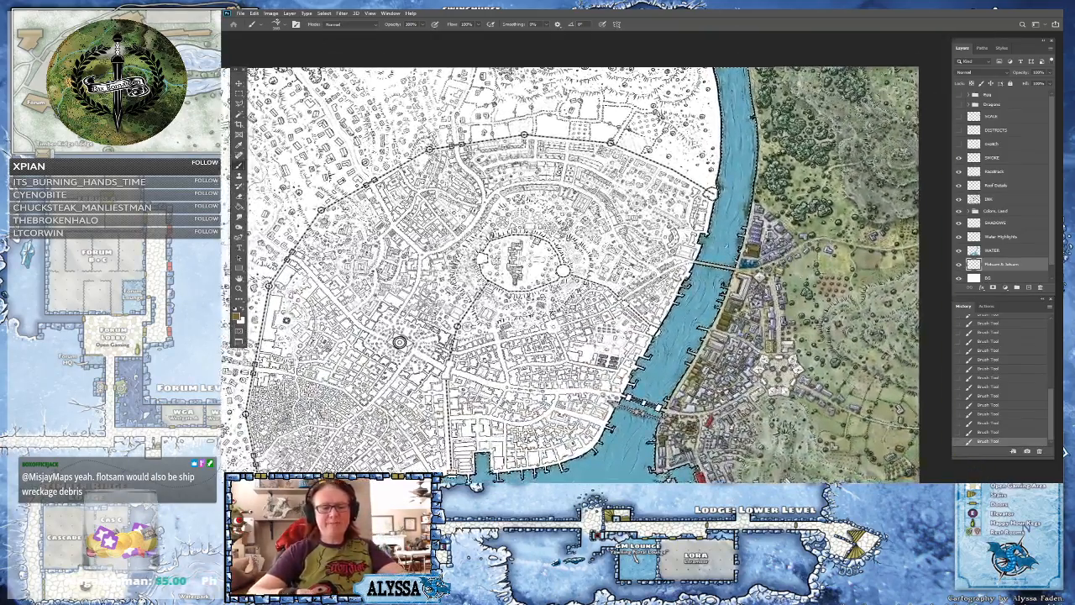
scroll(811, 197, "up", 2)
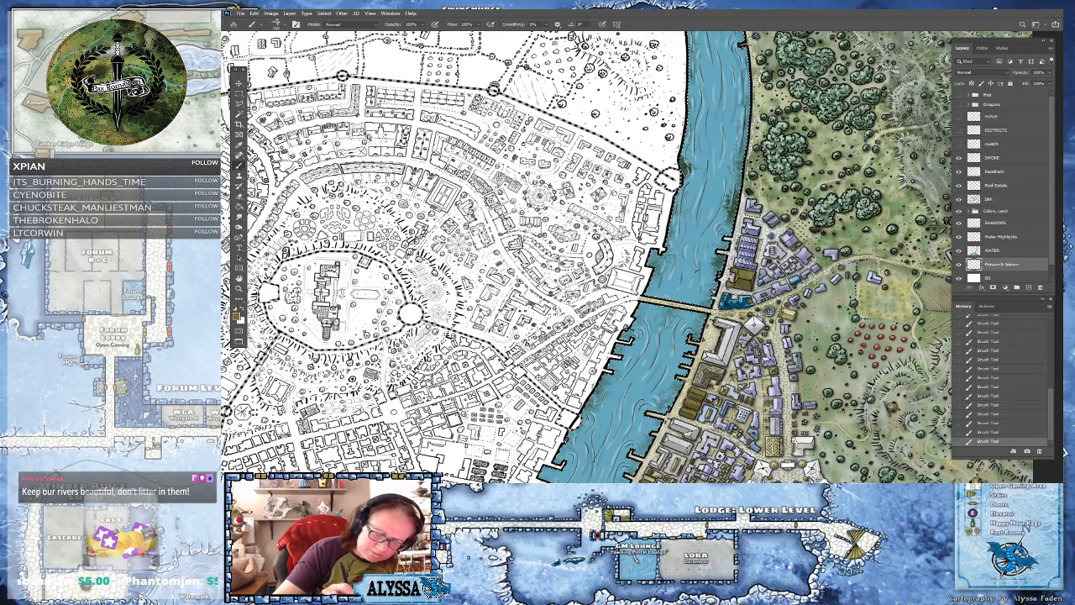
left_click_drag(597, 378, 660, 253)
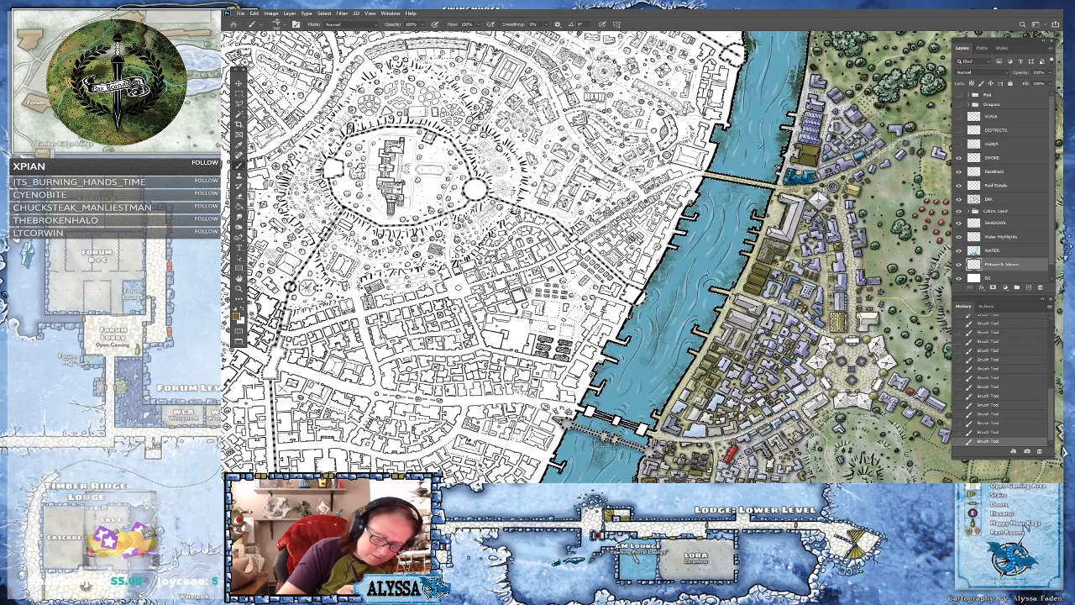
left_click_drag(596, 370, 654, 287)
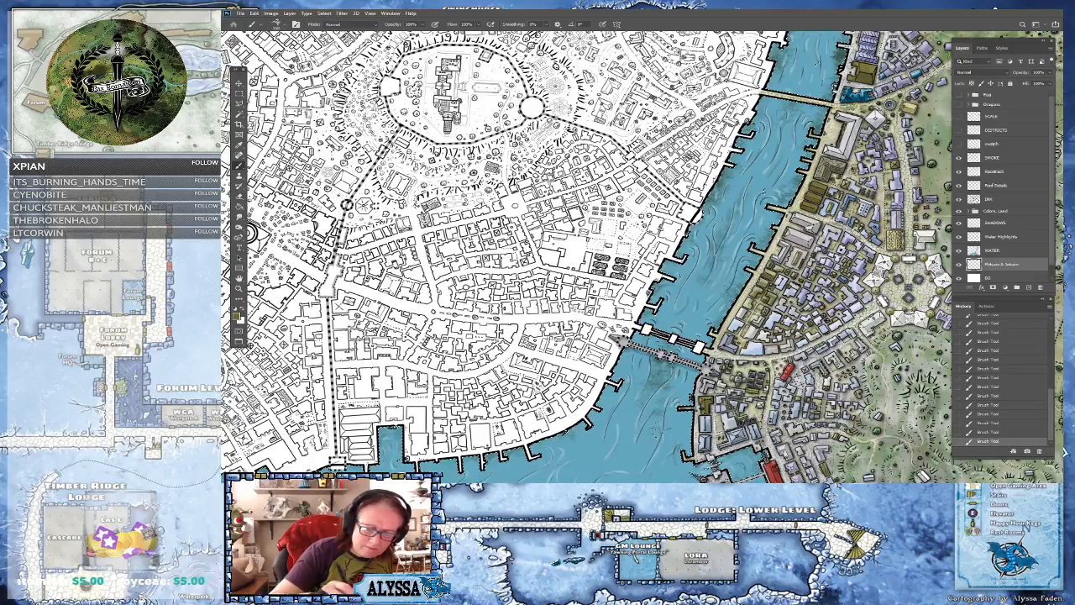
- Examine the flotsam and water coloring across the whole map, from the river down to the bay and eastern harbor
key("ctrl+minus")
key("ctrl+minus")
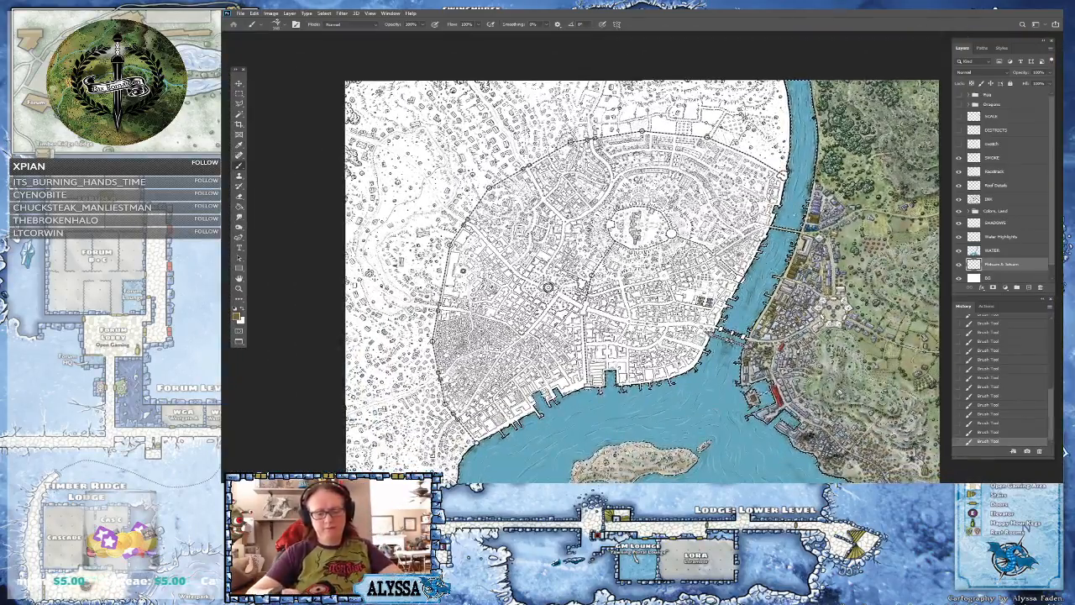
scroll(688, 419, "up", 2)
scroll(694, 268, "down", 1)
scroll(638, 261, "up", 2)
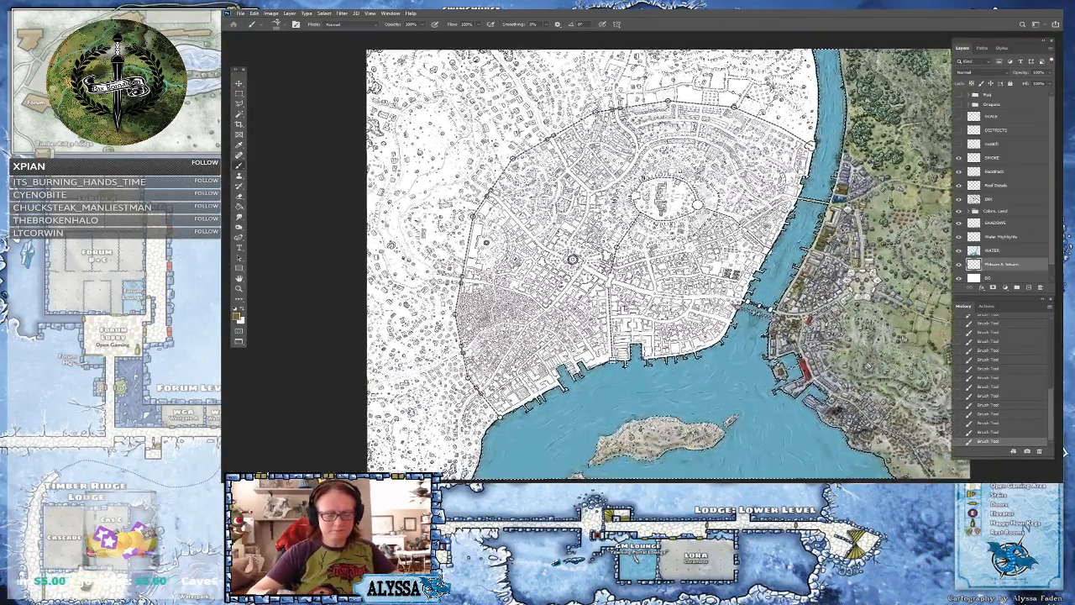
left_click_drag(655, 269, 554, 308)
left_click_drag(659, 324, 619, 256)
scroll(620, 257, "up", 3)
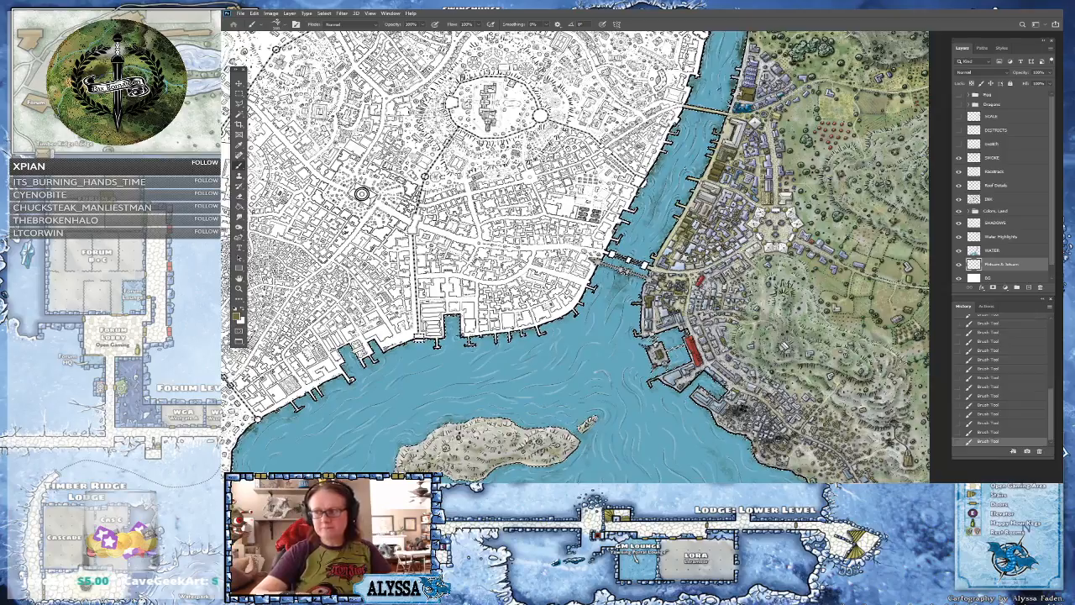
scroll(361, 194, "up", 1)
scroll(333, 197, "down", 4)
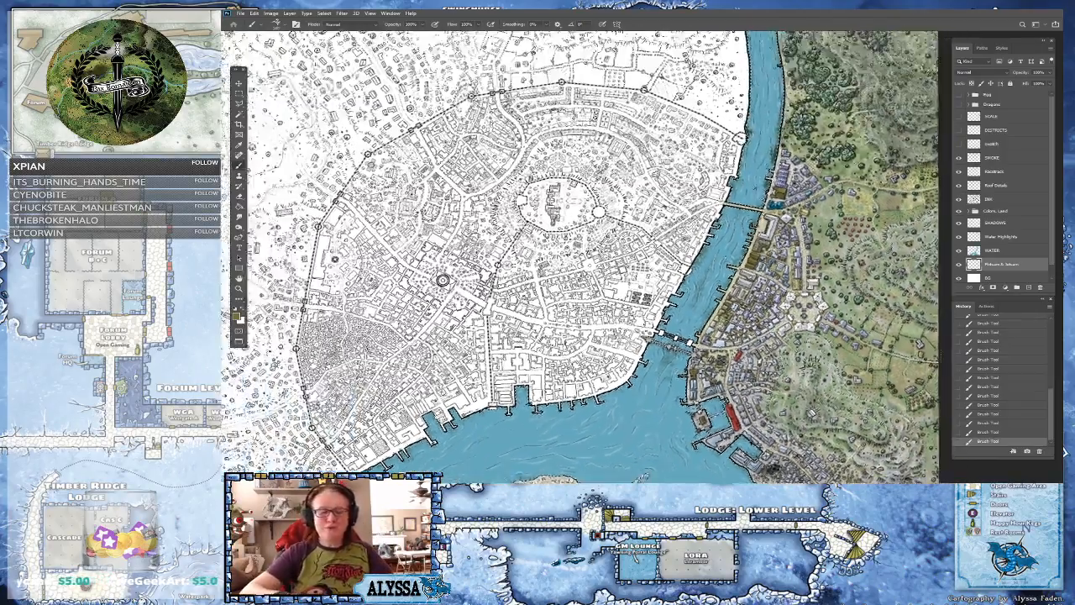
scroll(733, 290, "up", 1)
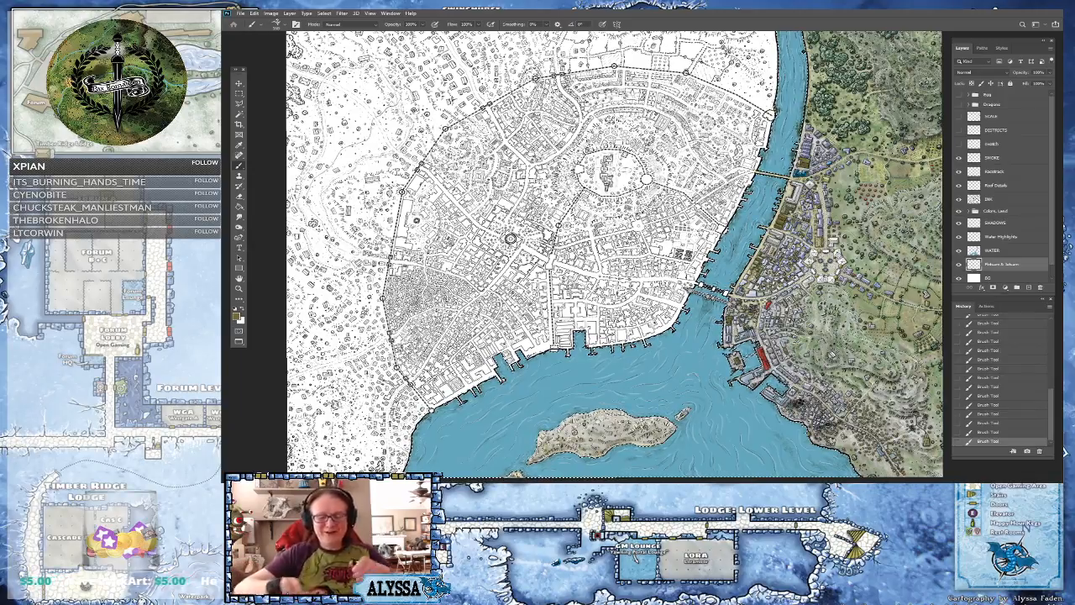
scroll(870, 386, "up", 6)
left_click_drag(870, 386, 849, 289)
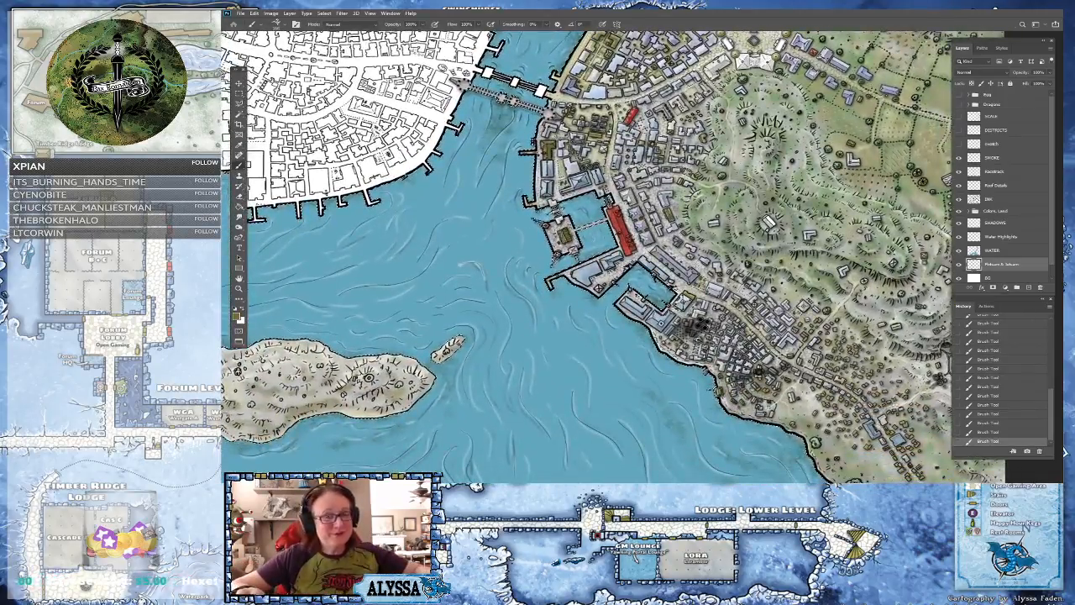
scroll(777, 351, "down", 6)
left_click_drag(777, 351, 831, 406)
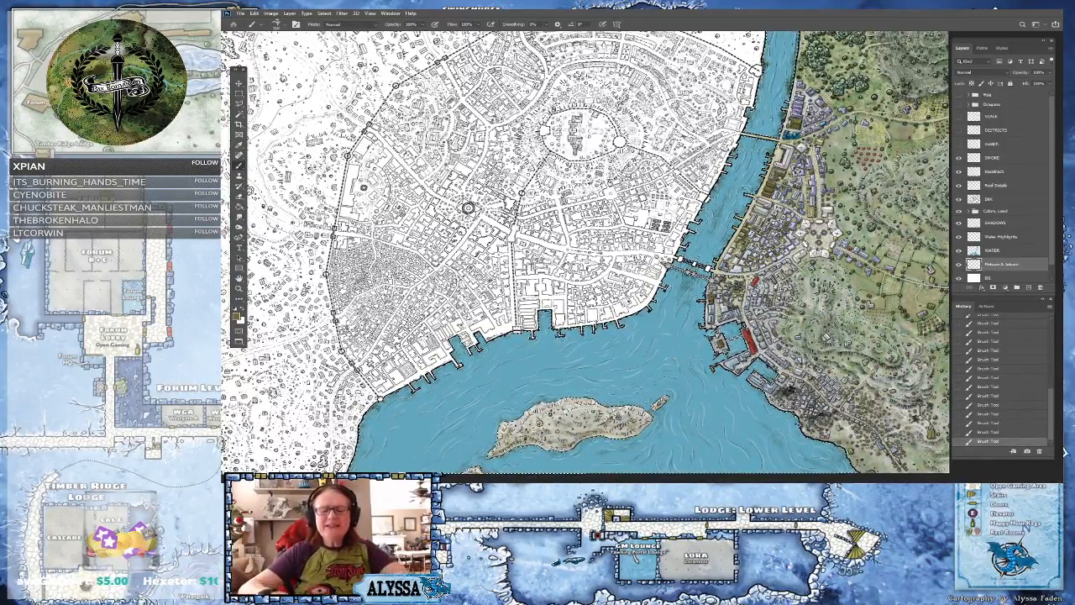
scroll(840, 420, "up", 4)
scroll(840, 420, "down", 2)
scroll(643, 256, "down", 1)
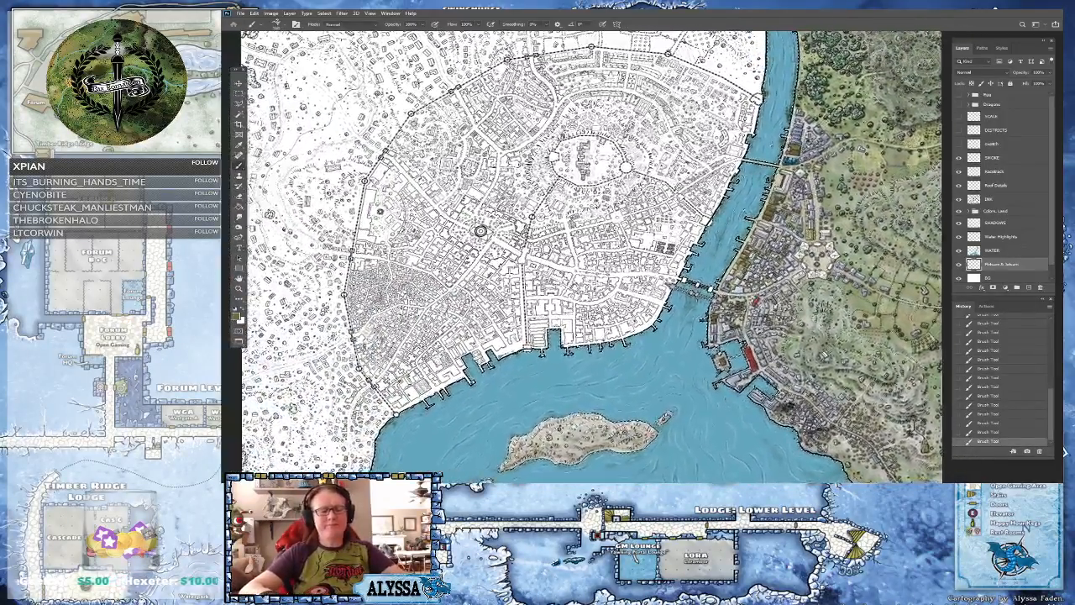
scroll(642, 256, "down", 3)
scroll(840, 443, "up", 3)
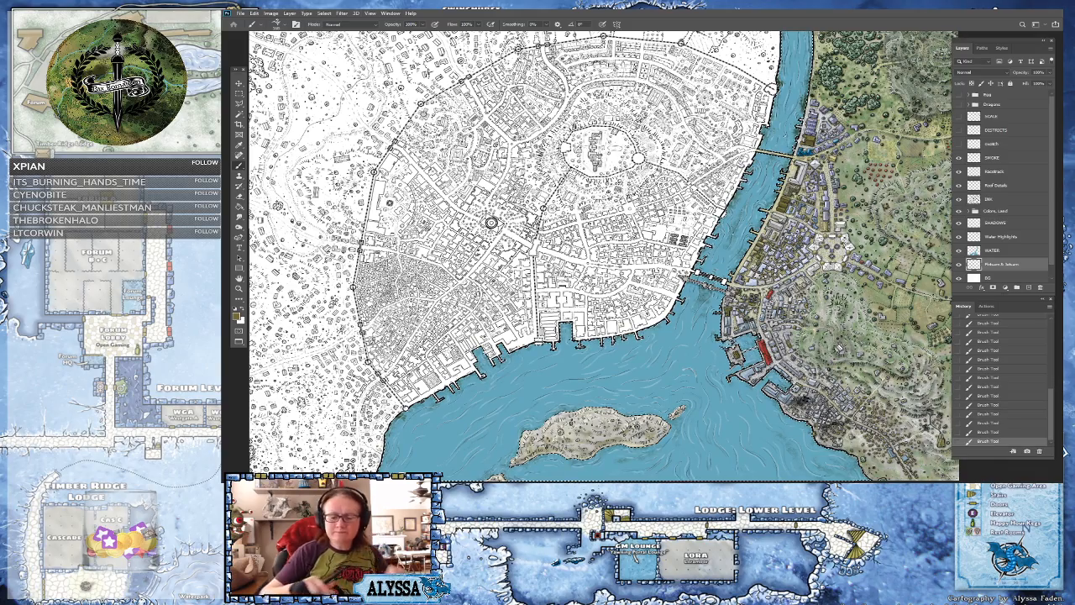
- Touch up the flotsam texture along the bay's western shore below the end of the city wall
scroll(537, 403, "up", 2)
left_click_drag(504, 294, 620, 248)
scroll(621, 420, "up", 2)
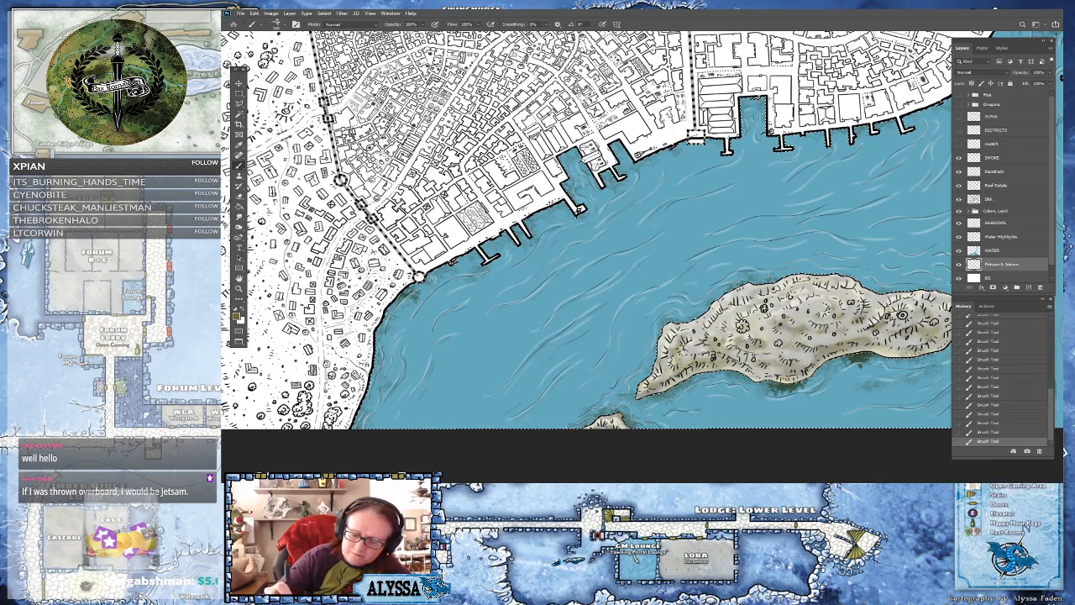
- Examine the painted water along the city waterfront, around the islands and across the river mouth
left_click_drag(639, 336, 532, 344)
scroll(647, 336, "down", 2)
scroll(648, 336, "up", 1)
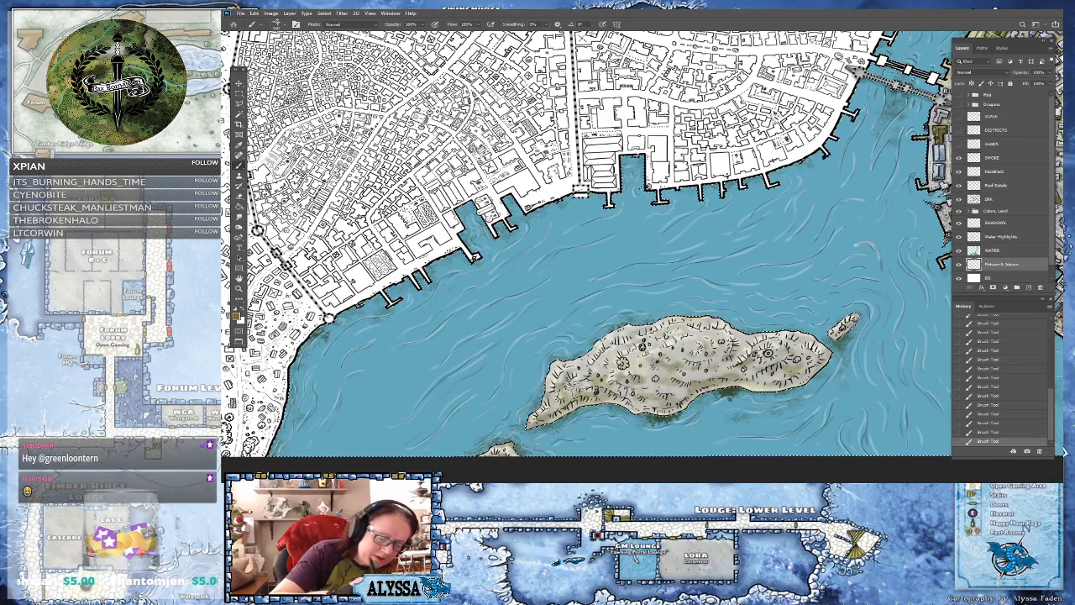
scroll(750, 393, "down", 3)
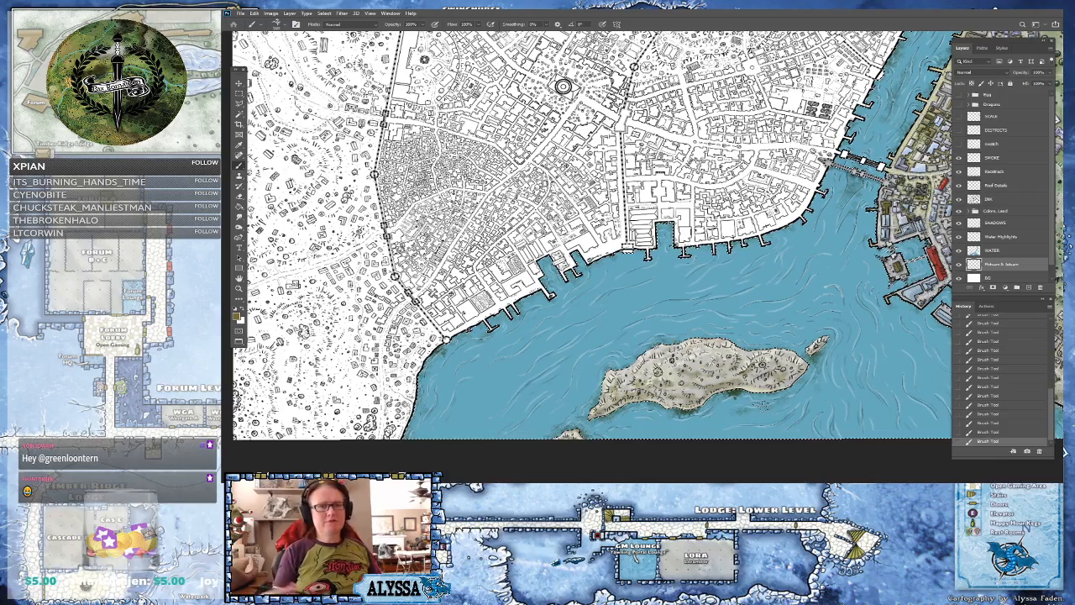
scroll(745, 431, "up", 2)
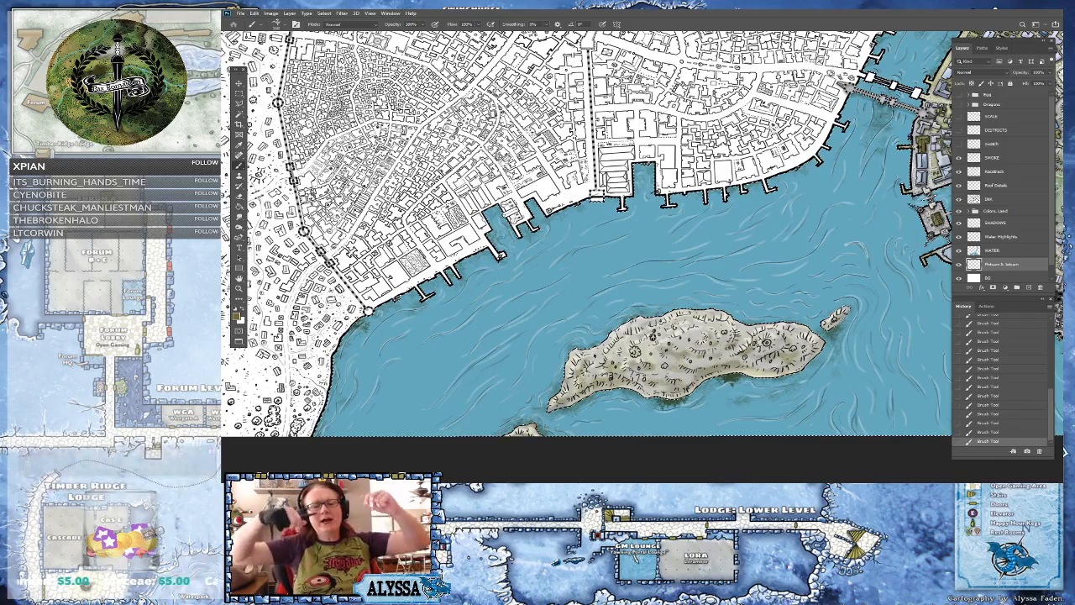
left_click_drag(588, 252, 563, 242)
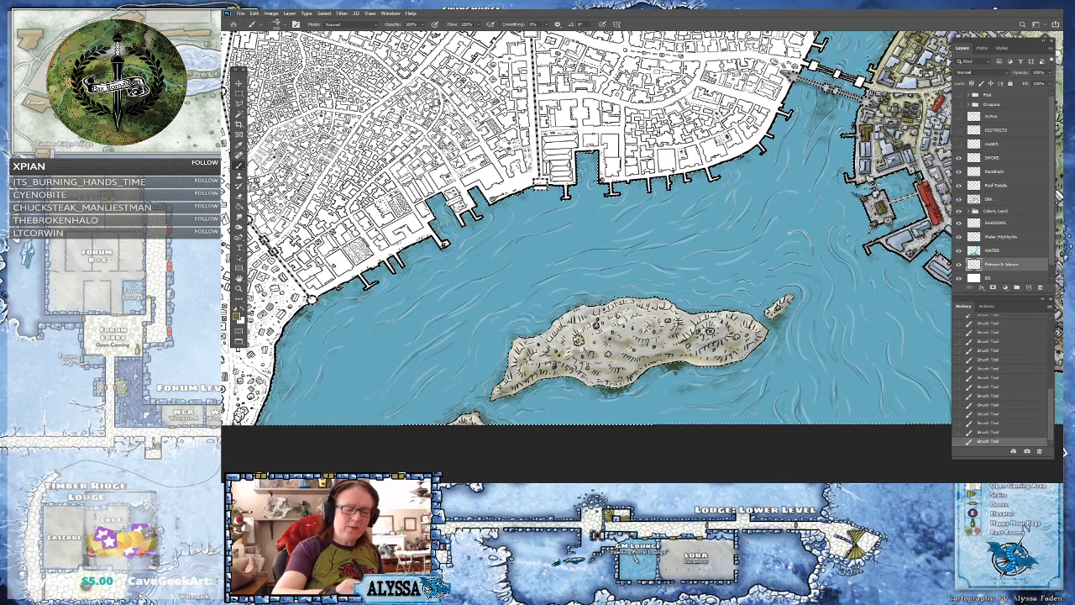
left_click_drag(588, 294, 689, 298)
scroll(605, 424, "down", 2)
scroll(605, 424, "up", 3)
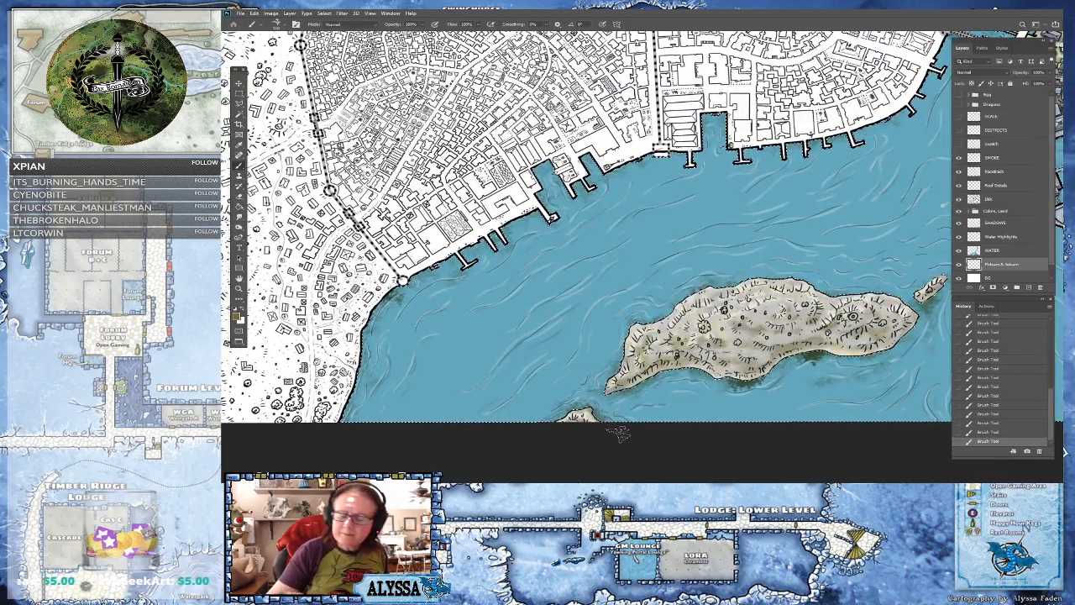
left_click_drag(932, 323, 710, 388)
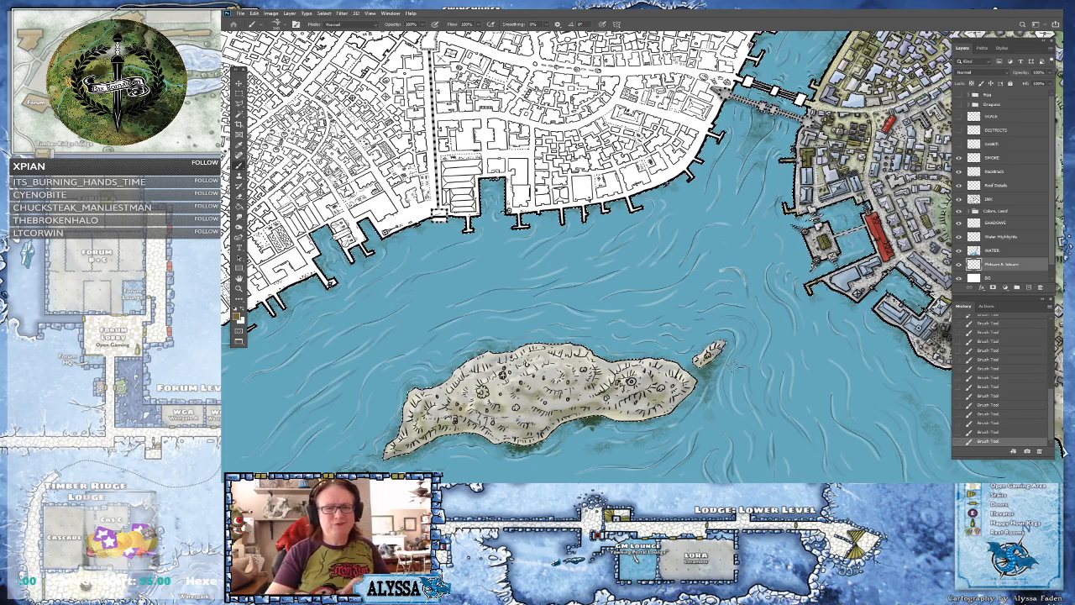
scroll(1063, 450, "down", 3)
scroll(1064, 451, "up", 2)
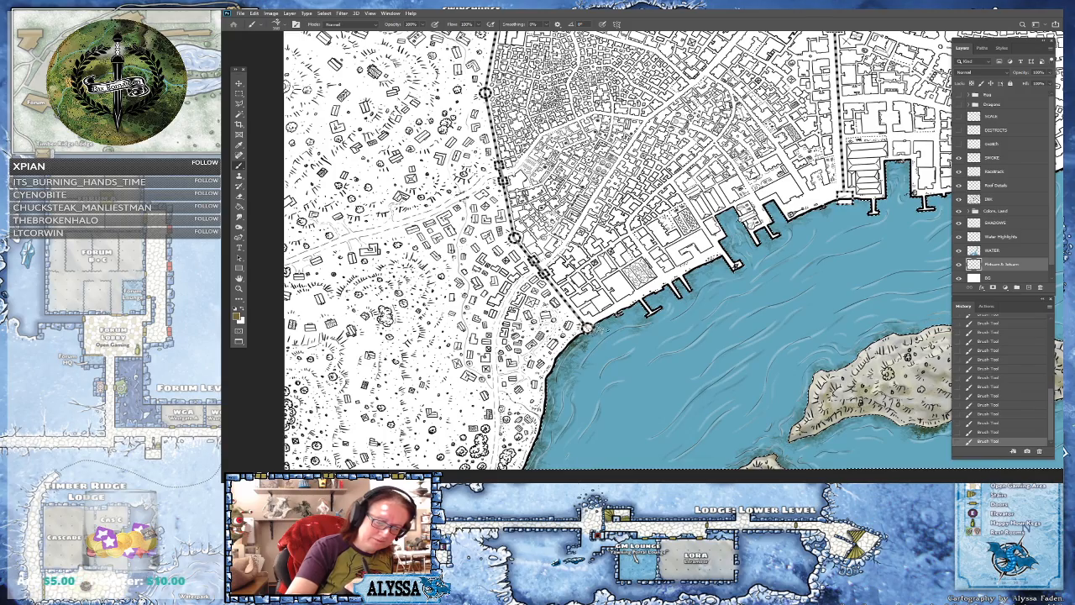
scroll(645, 313, "down", 2)
left_click_drag(644, 312, 516, 310)
scroll(689, 336, "down", 1)
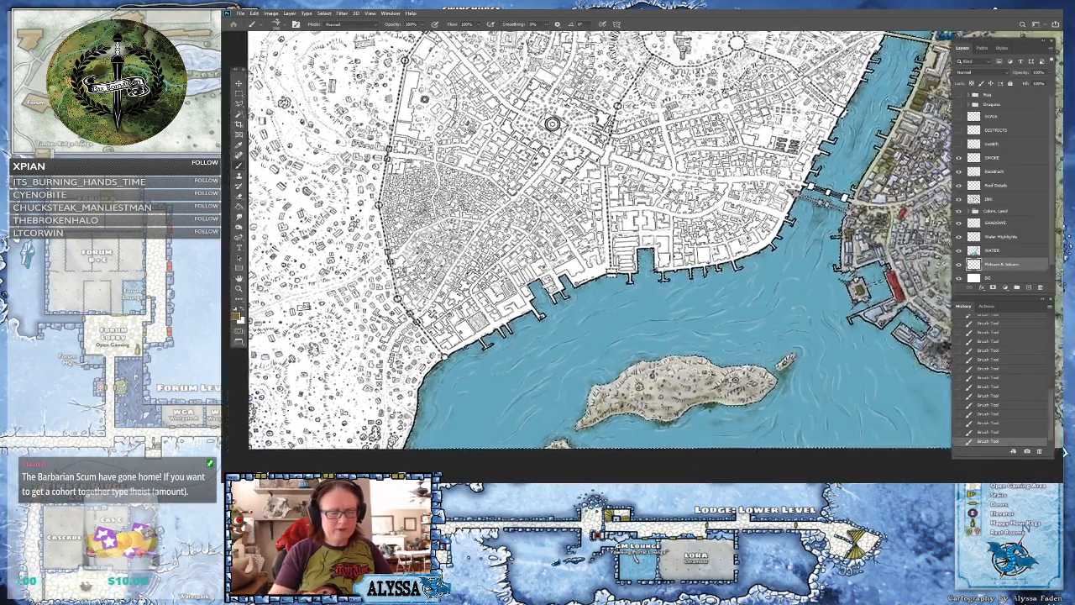
scroll(689, 336, "up", 2)
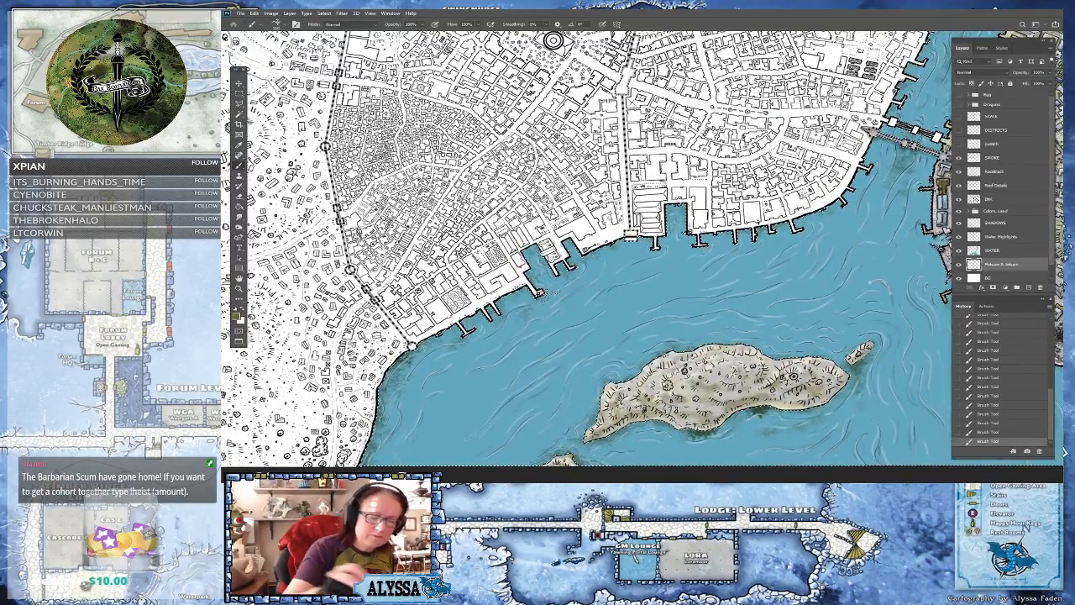
scroll(527, 313, "down", 2)
scroll(527, 312, "up", 1)
left_click_drag(505, 78, 249, 56)
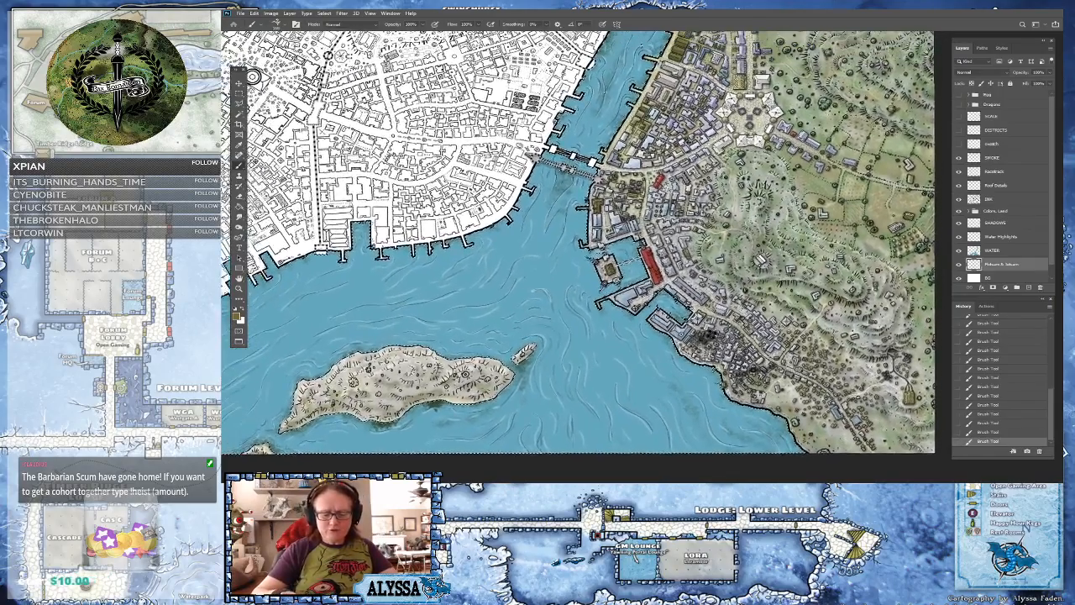
scroll(790, 344, "up", 1)
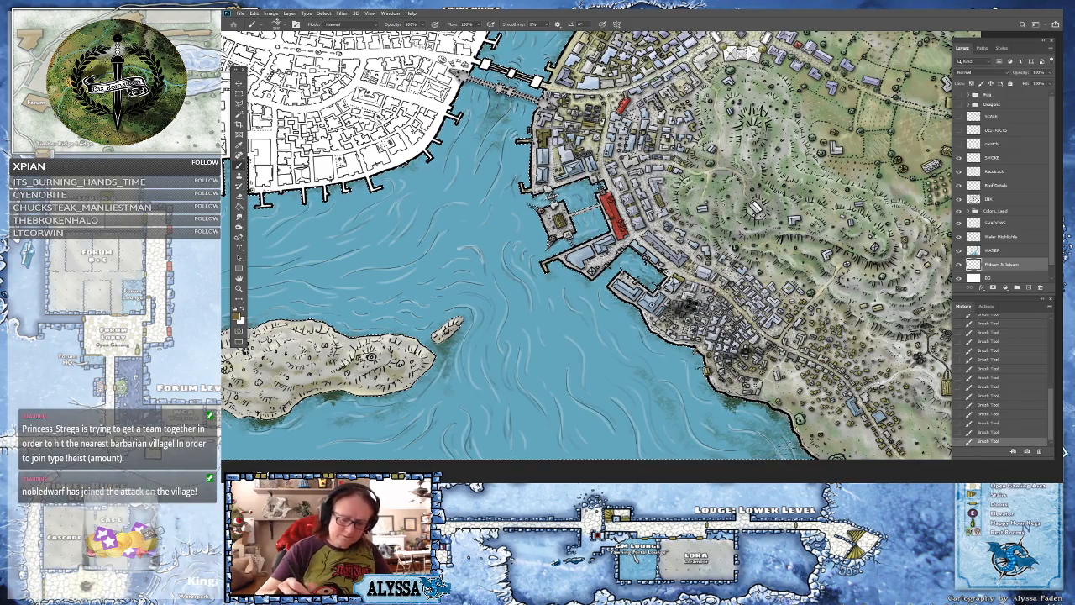
- Try a dark murky patch in the open water west of the large island and revert it
key("ctrl+minus")
key("ctrl+minus")
left_click_drag(612, 245, 614, 252)
key("ctrl+plus")
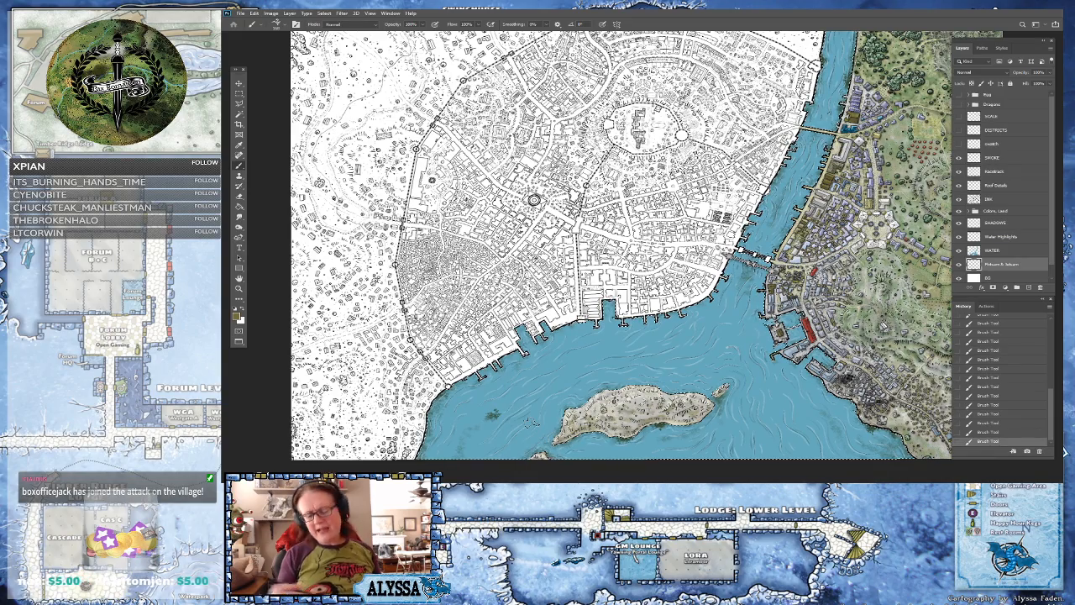
left_click(988, 431)
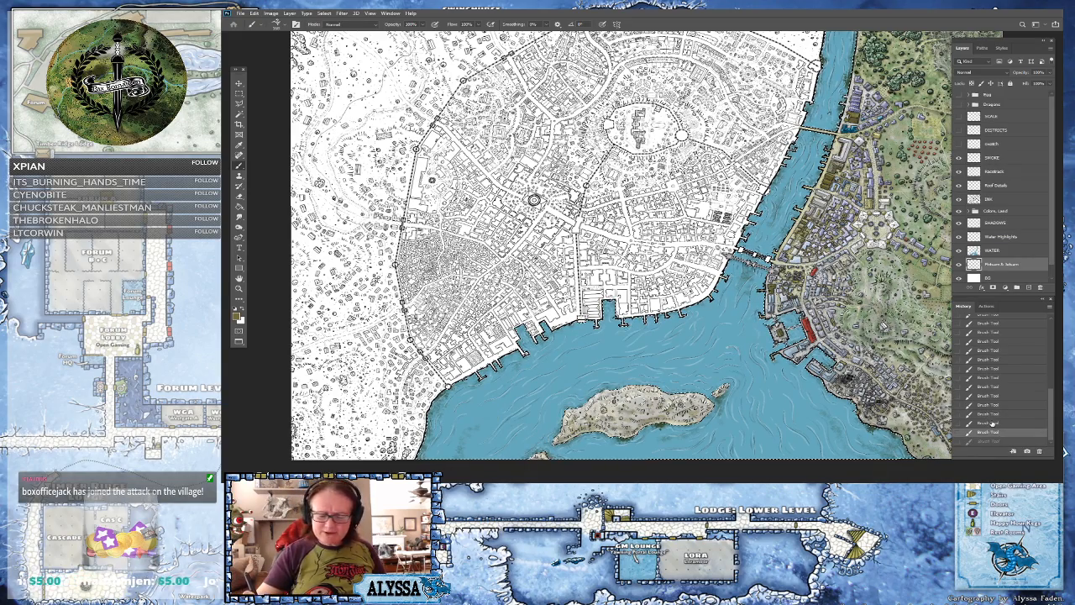
- Try a darker patch in the water between the western shore and the large island, stepping back through the history to remove it
key("ctrl+minus")
key("ctrl+plus")
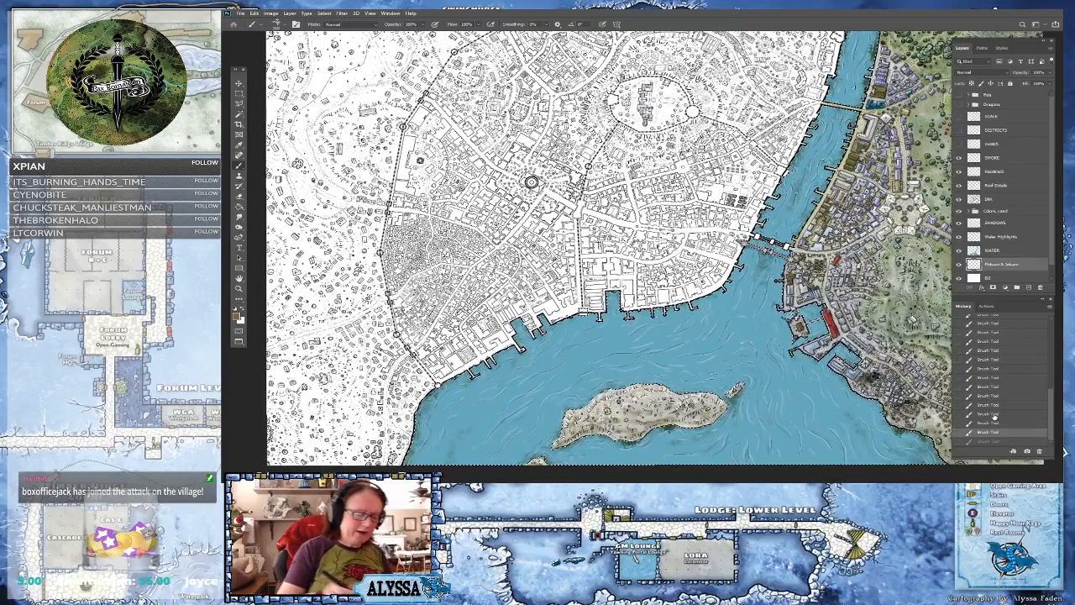
left_click_drag(490, 414, 468, 428)
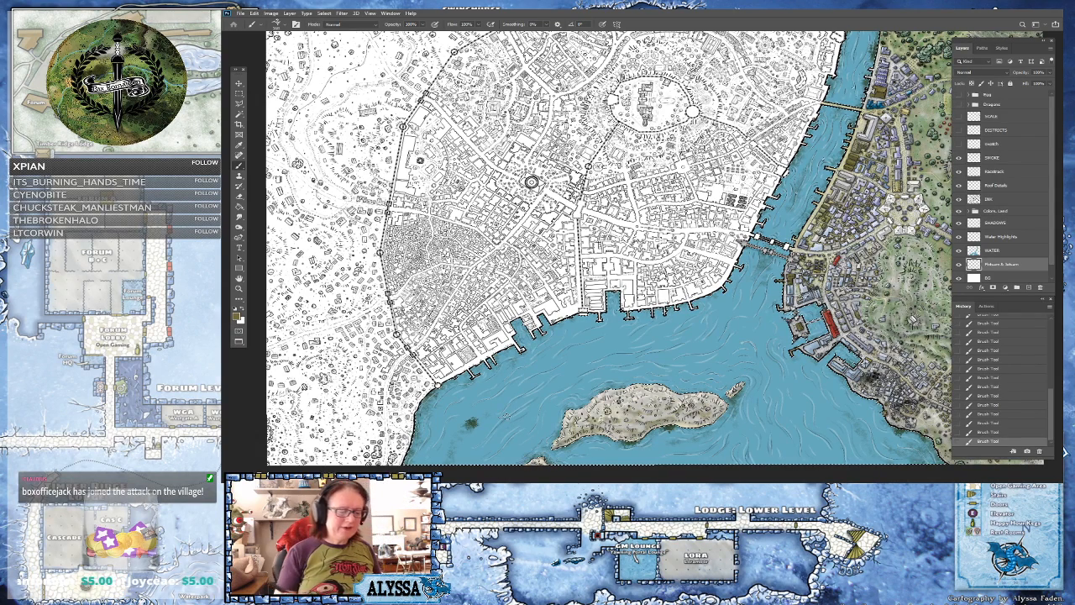
key("ctrl+z")
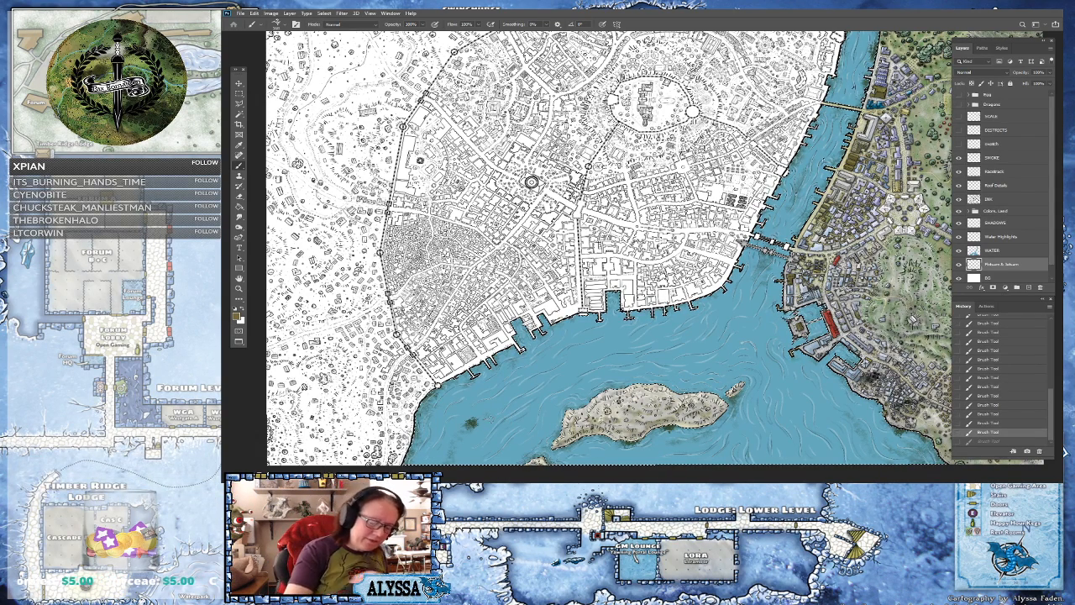
left_click(988, 424)
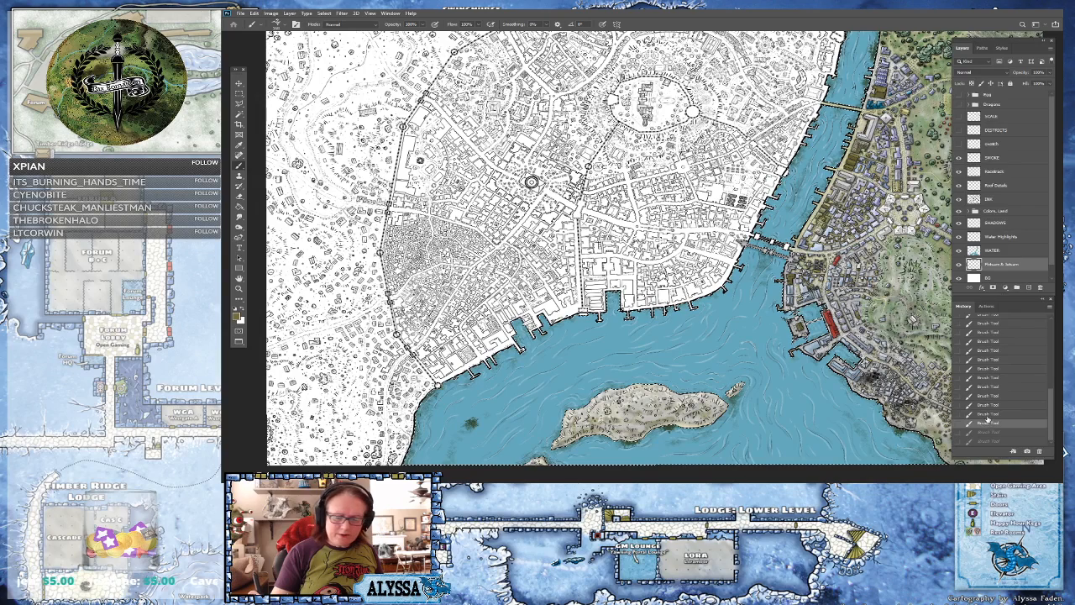
left_click(989, 414)
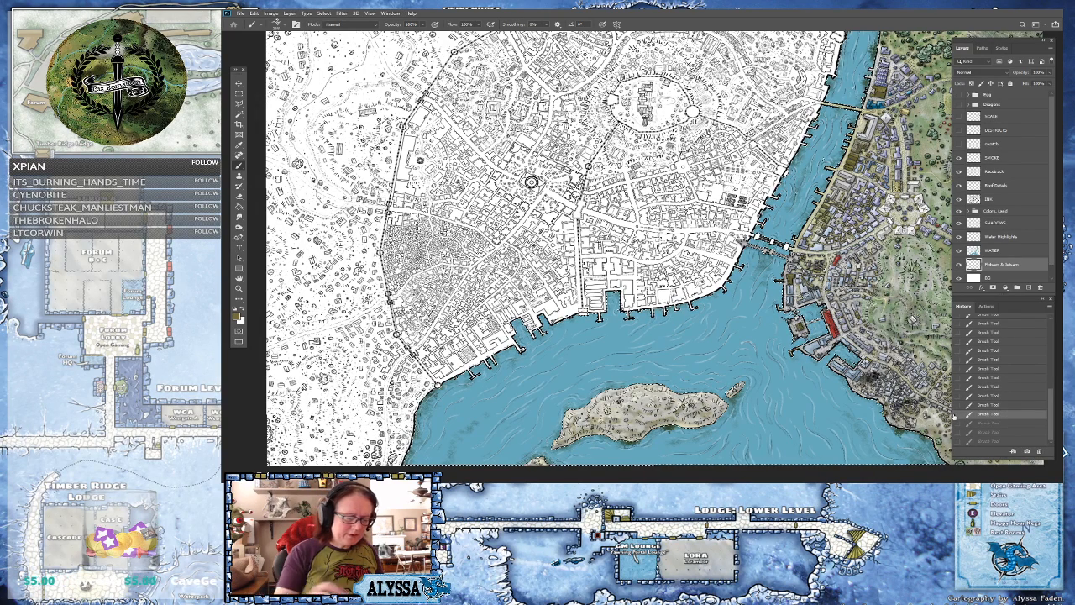
- Try a fainter patch closer to the southwestern shoreline and roll back its brush strokes
left_click(469, 424)
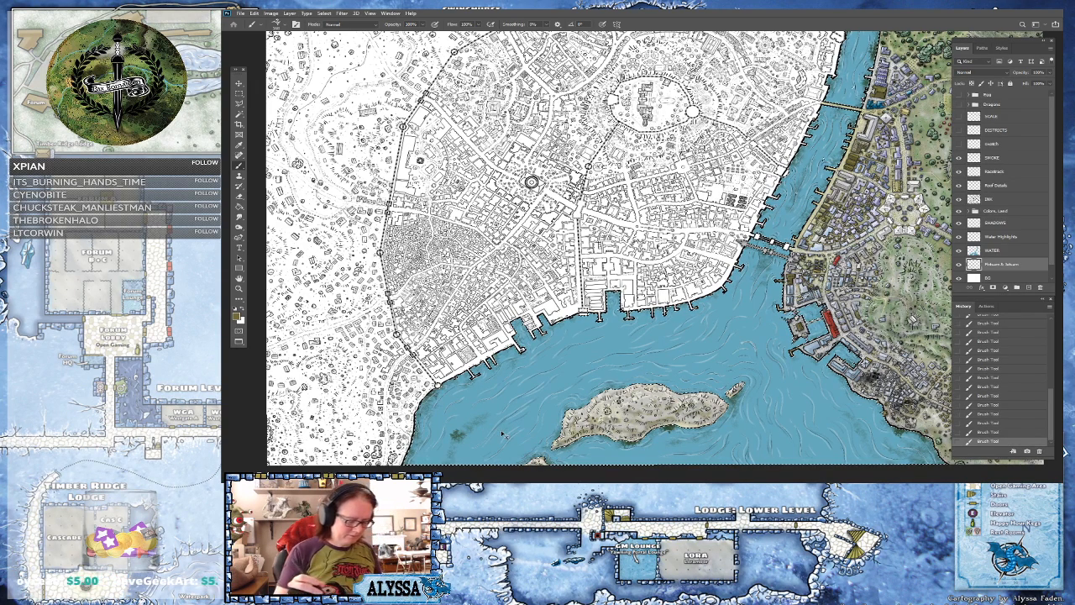
key("ctrl+z")
left_click(988, 423)
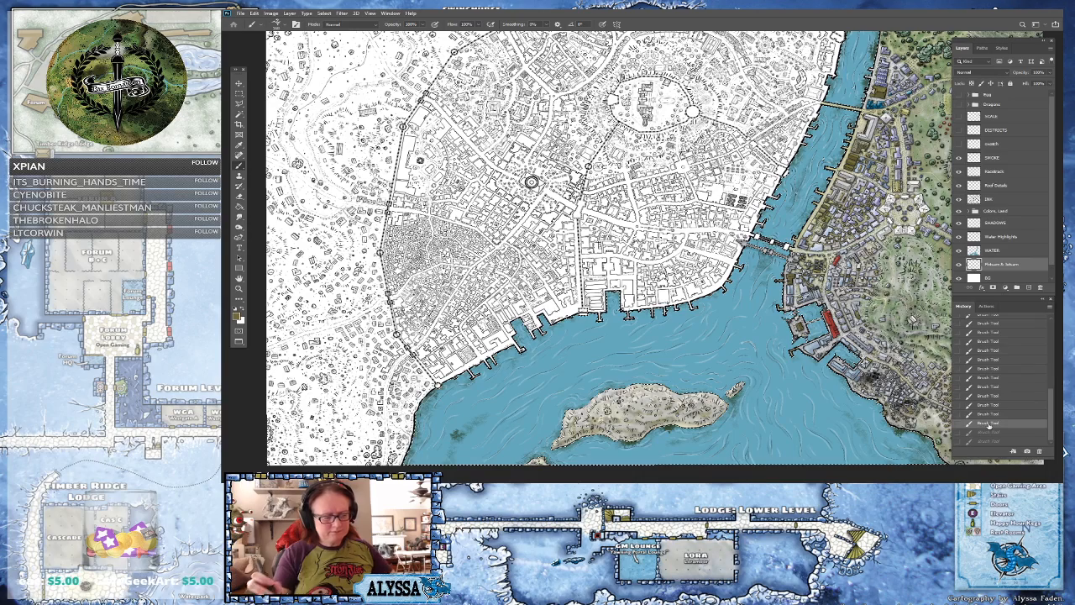
left_click(996, 415)
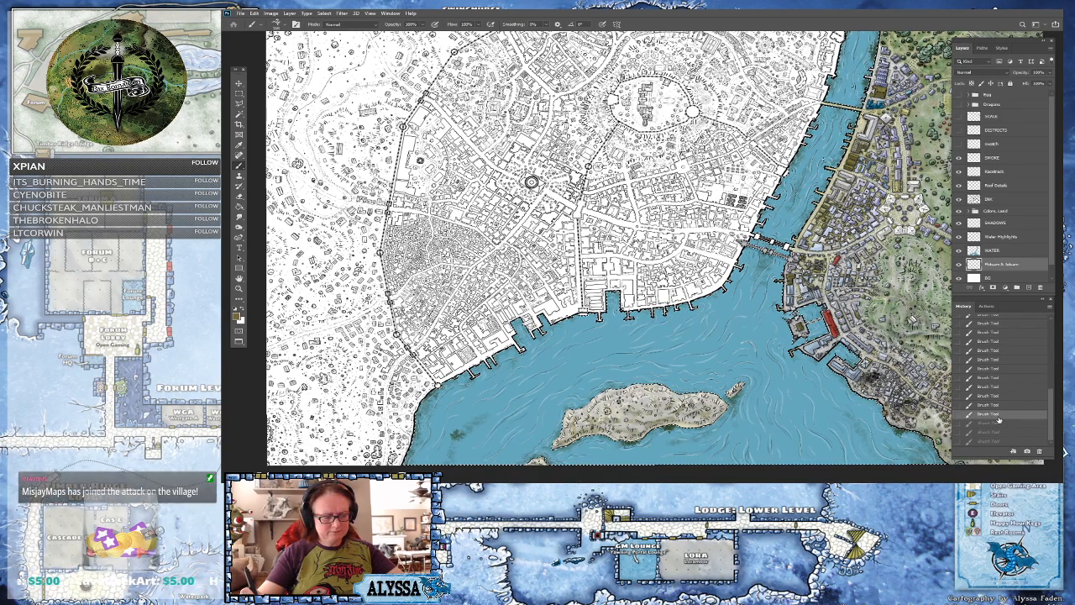
left_click(999, 406)
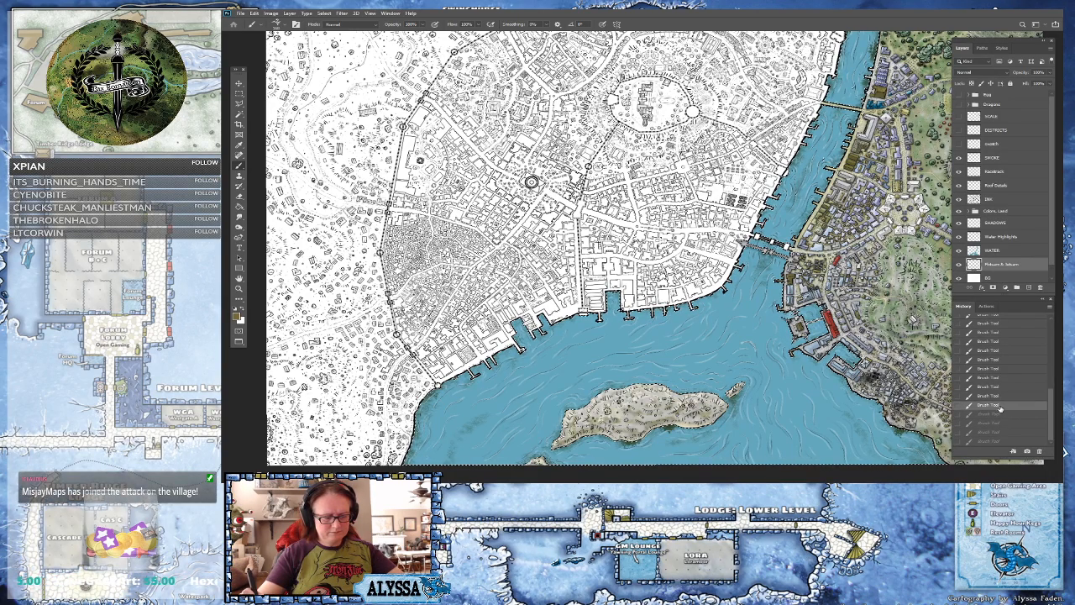
key("ctrl+minus")
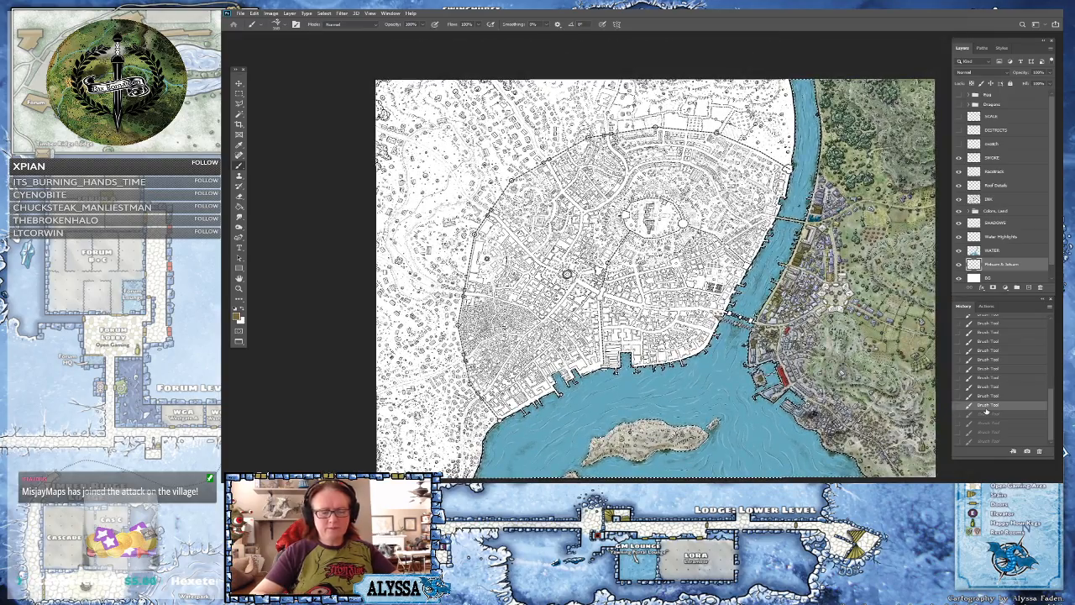
key("ctrl+plus")
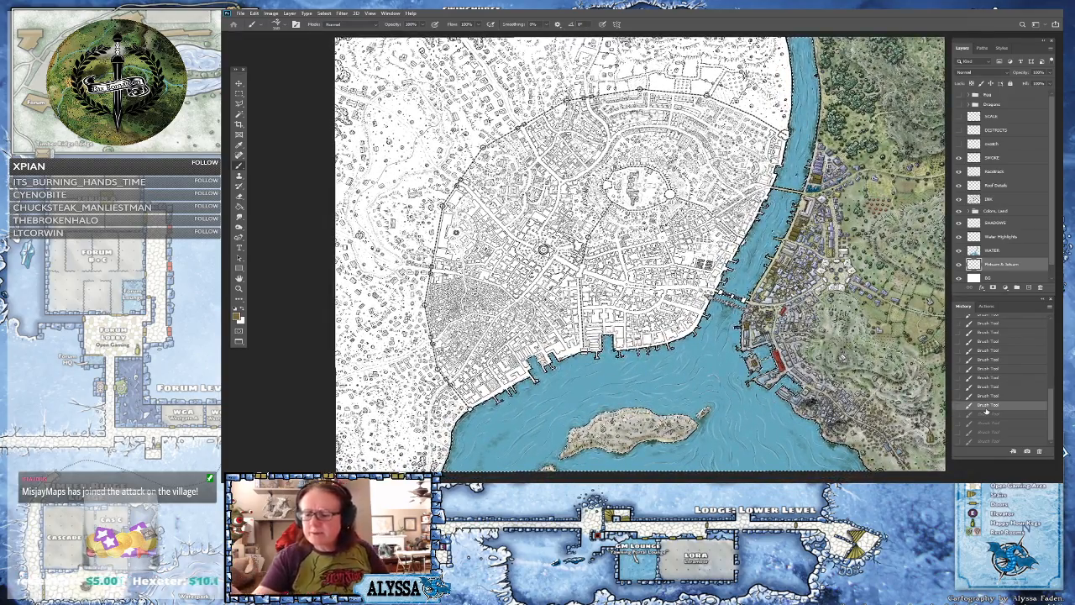
left_click(1029, 288)
left_click(994, 287, "alt")
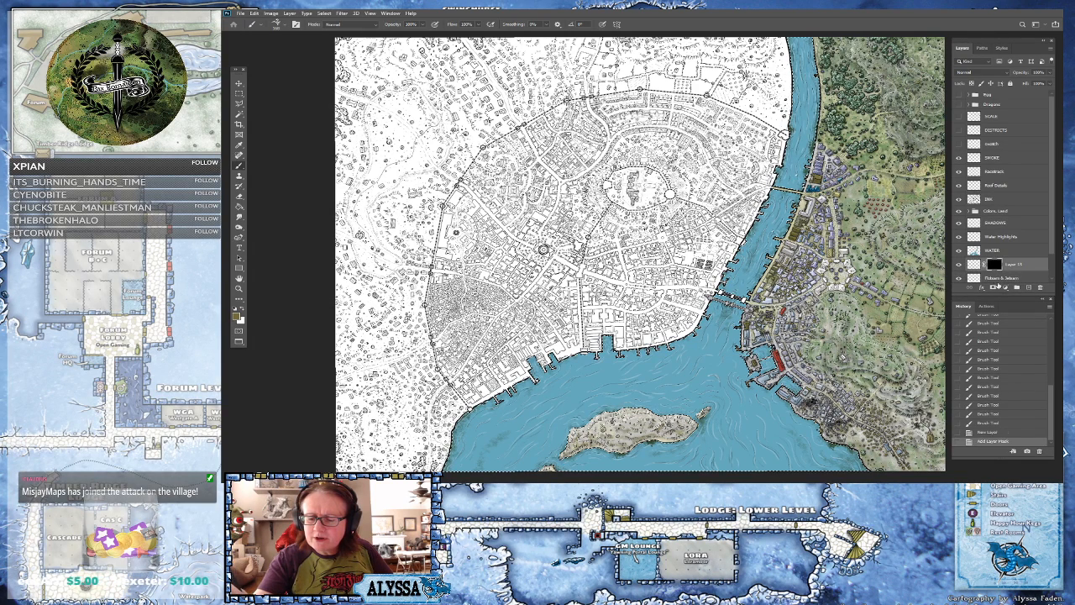
scroll(1033, 252, "down", 2)
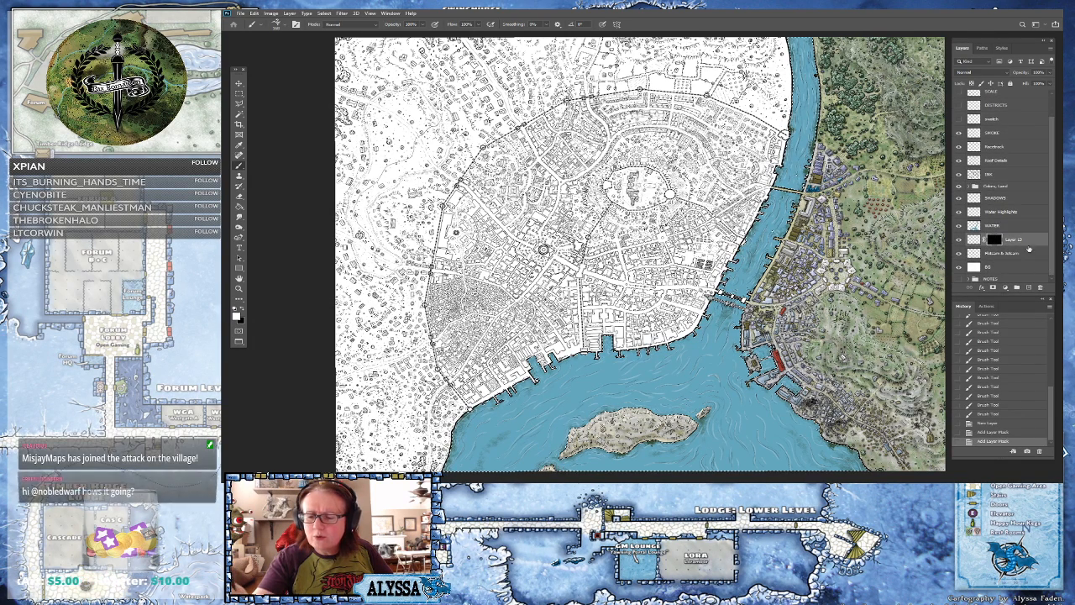
left_click_drag(1032, 239, 1039, 287)
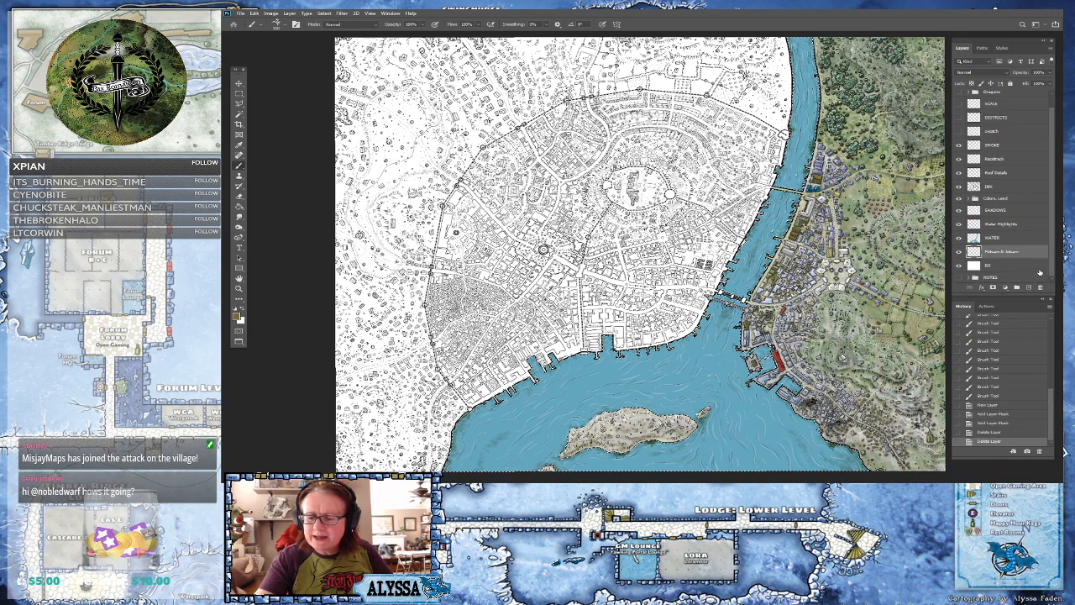
- Create a new layer below the Flotsam & Jetsam layer and set the foreground colour to dark olive brown #49401d
left_click(1029, 287, "ctrl")
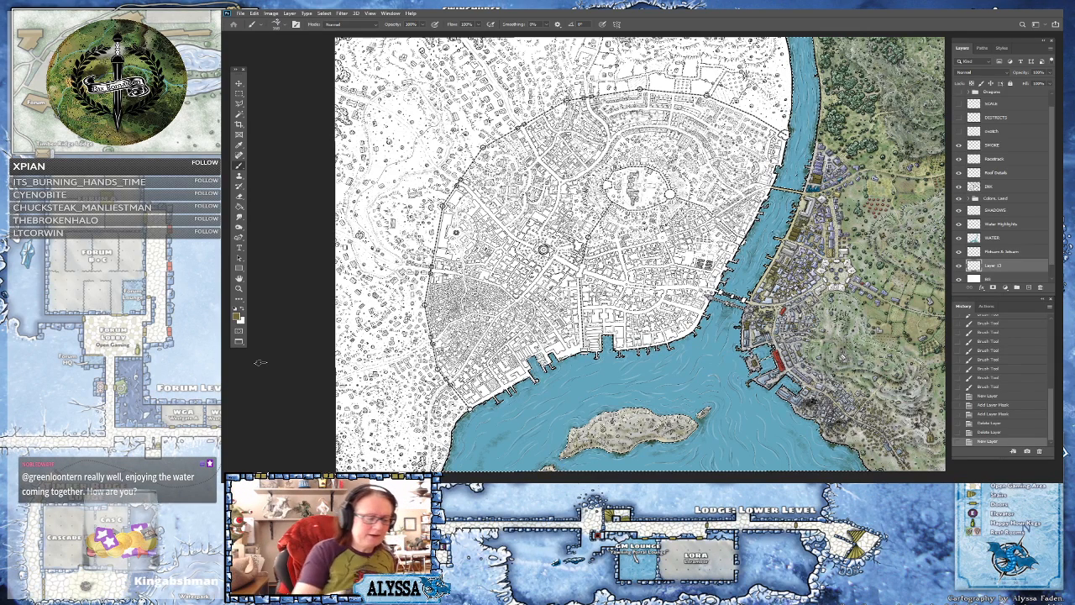
left_click(238, 316)
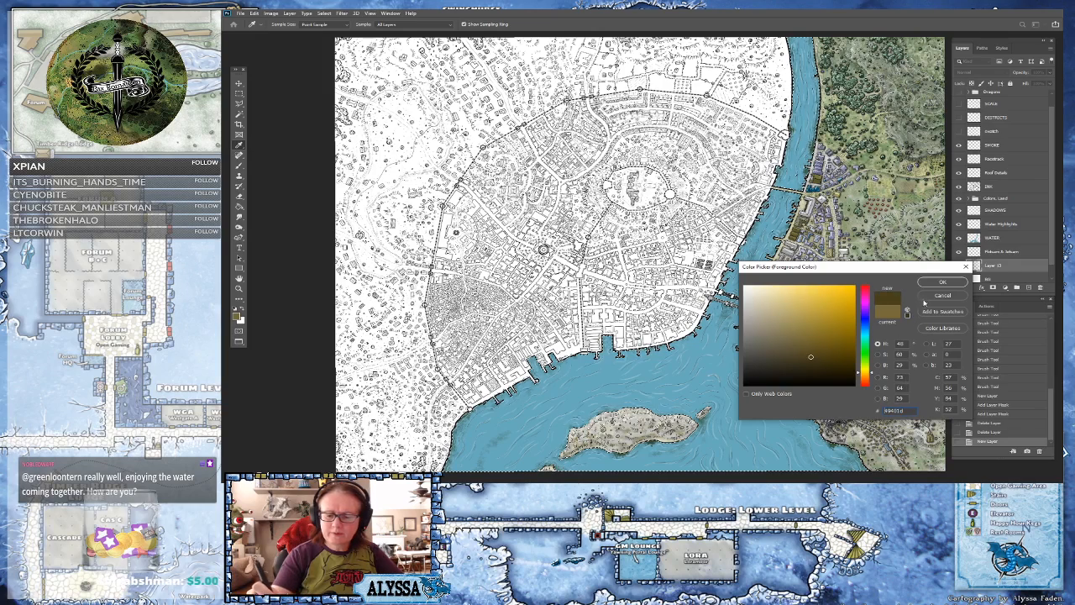
left_click(942, 282)
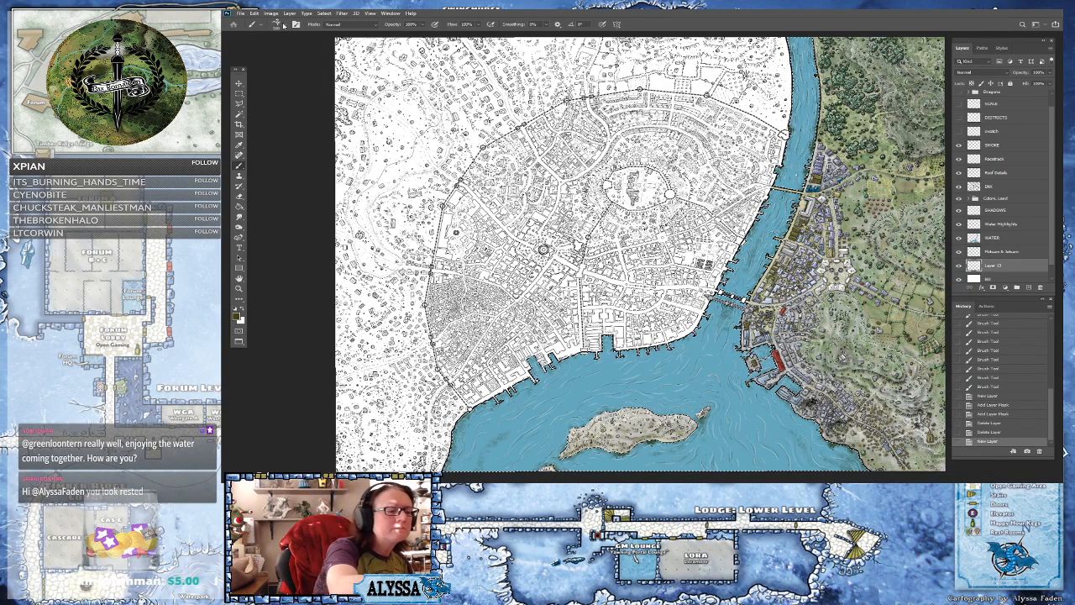
- Using the Foliage brush bush02 at a reduced size, paint one mark in the bay just off the eastern harbour
left_click(277, 23)
left_click(291, 226)
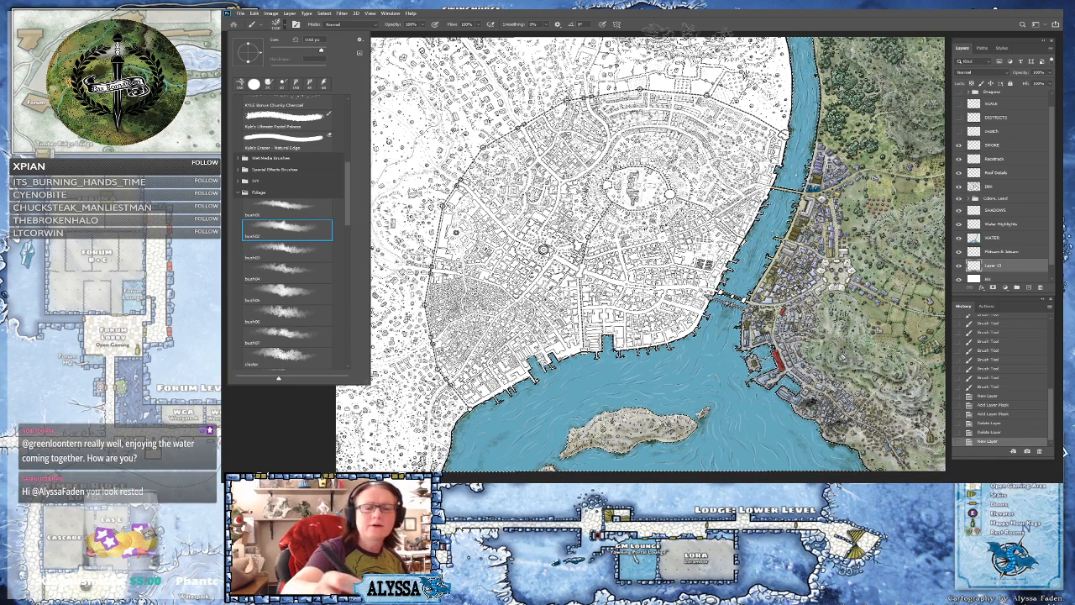
left_click(685, 24)
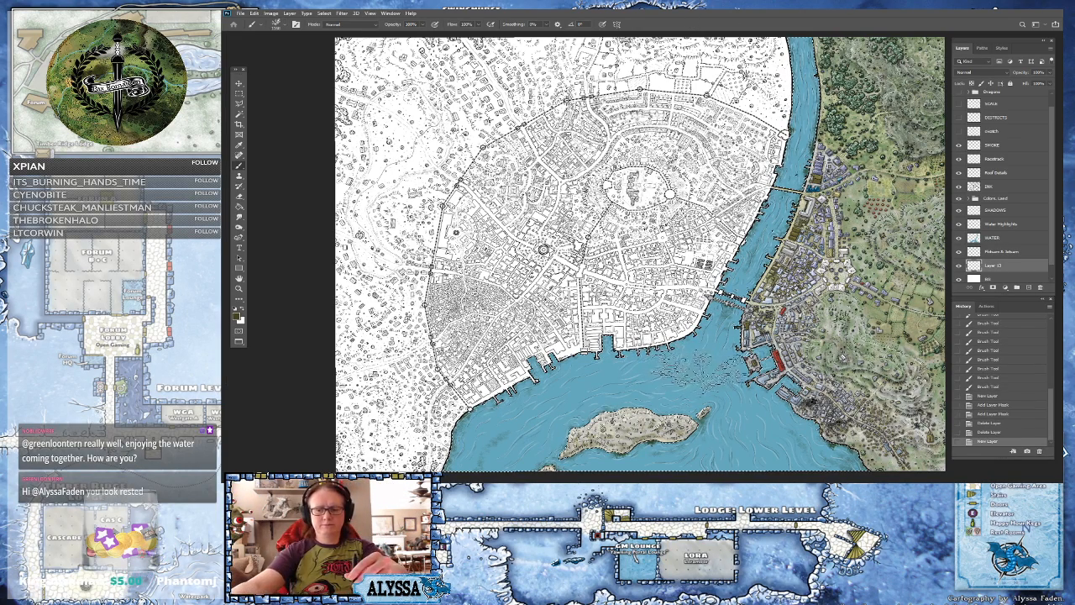
key("bracketleft")
left_click(742, 390)
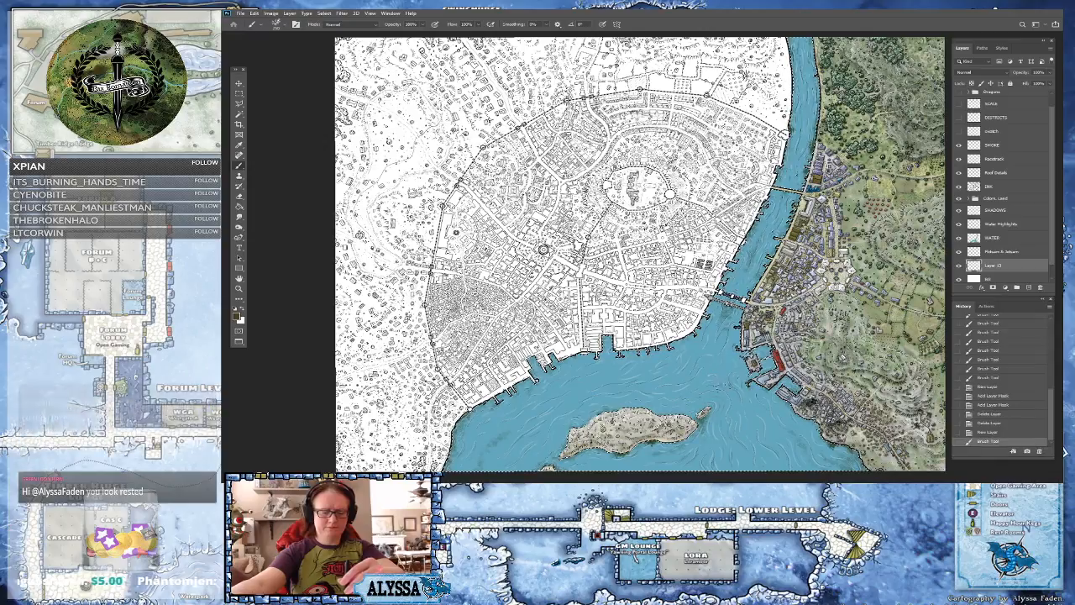
scroll(743, 390, "up", 3)
left_click_drag(743, 390, 688, 365)
scroll(742, 390, "up", 2)
scroll(823, 351, "up", 2)
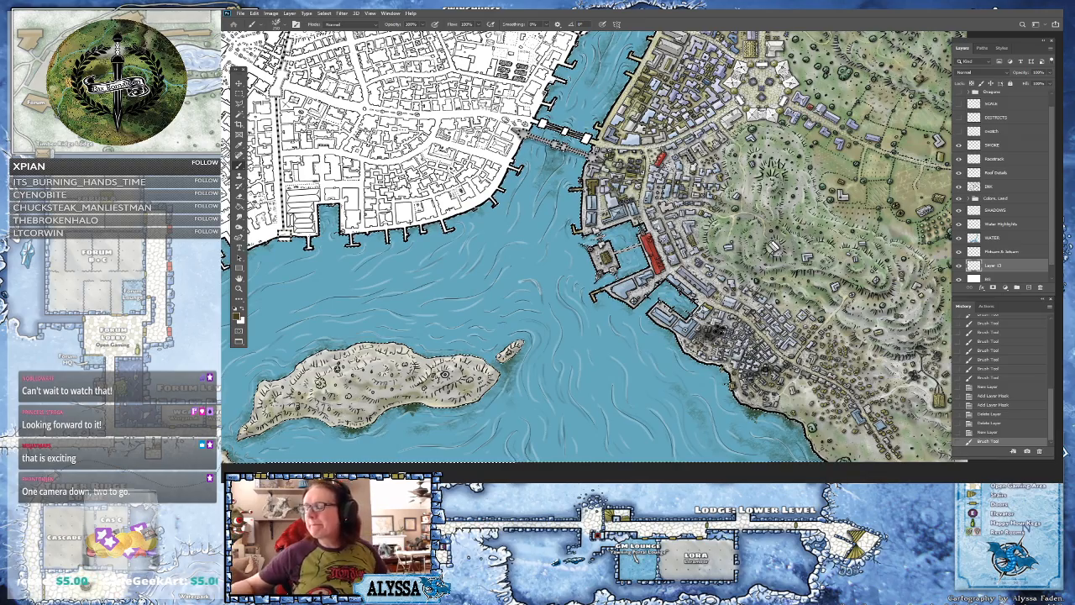
scroll(808, 411, "up", 3)
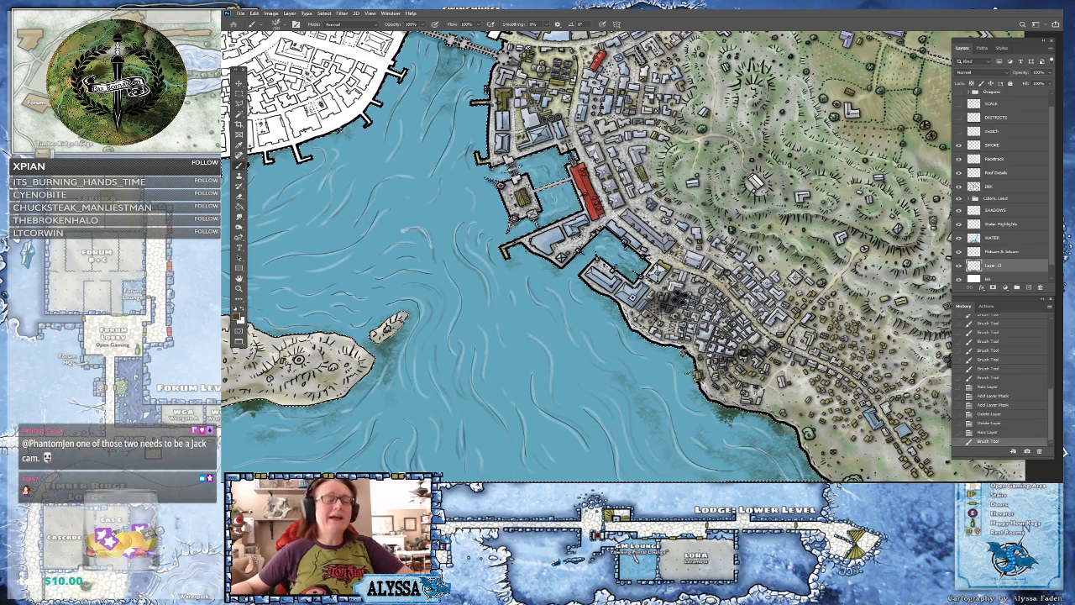
- Paint dark foliage texture in the water along the southeastern shoreline below the burnt harbour district
scroll(588, 252, "down", 3)
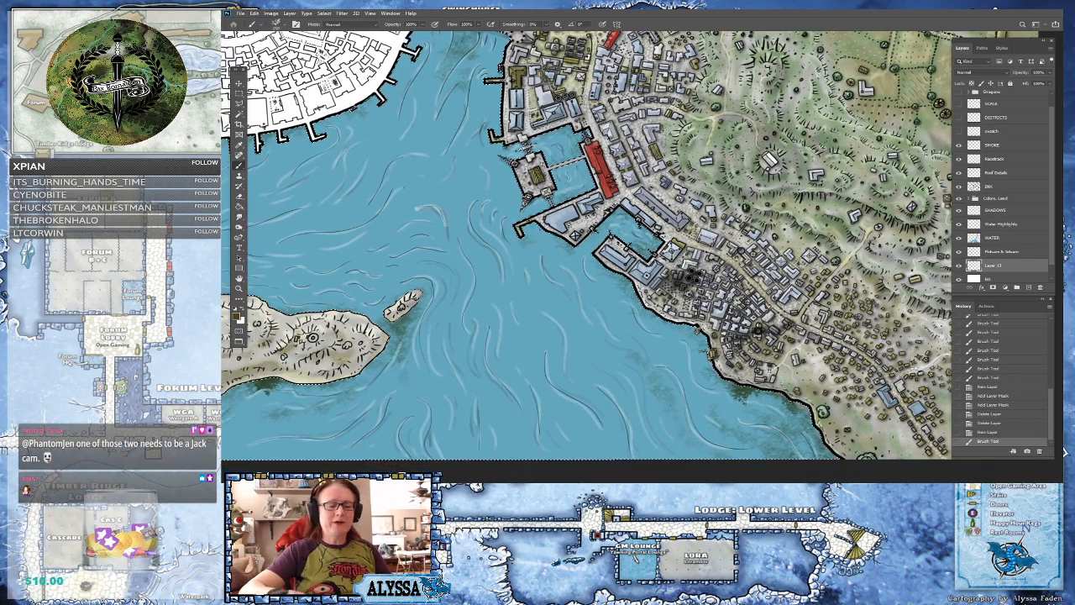
scroll(891, 319, "up", 2)
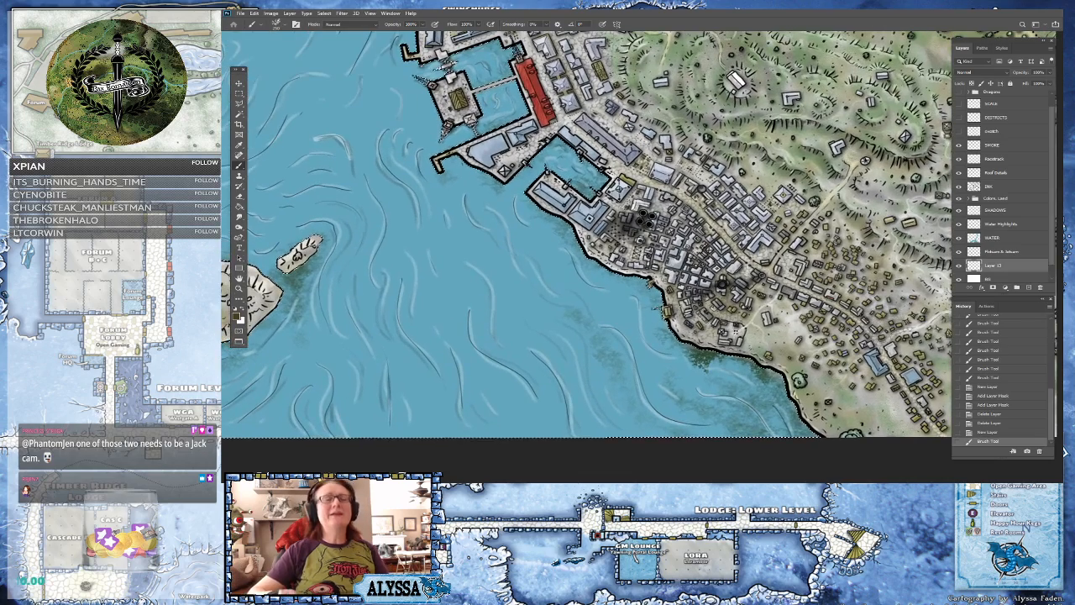
left_click(686, 350)
left_click(688, 350)
left_click(690, 351)
left_click(692, 351)
left_click(693, 351)
left_click(701, 353)
left_click(710, 356)
left_click(718, 358)
left_click(726, 361)
left_click(735, 364)
left_click(743, 367)
left_click(751, 369)
left_click(760, 371)
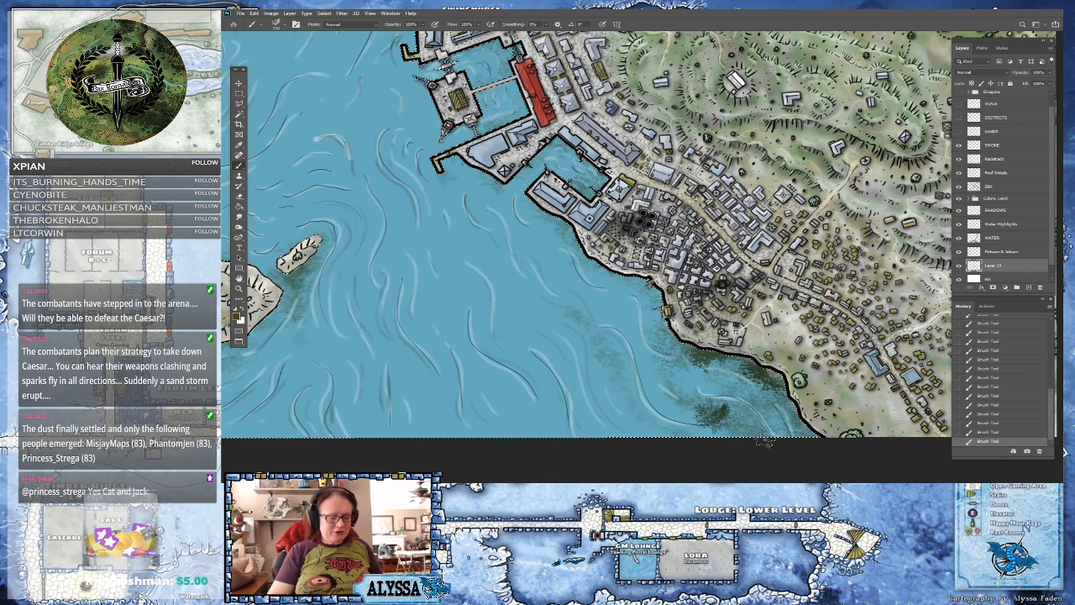
- Step back through the history to remove the last few strokes in the dark patch off the southeastern shore
key("ctrl+z")
left_click(993, 423)
left_click(996, 413)
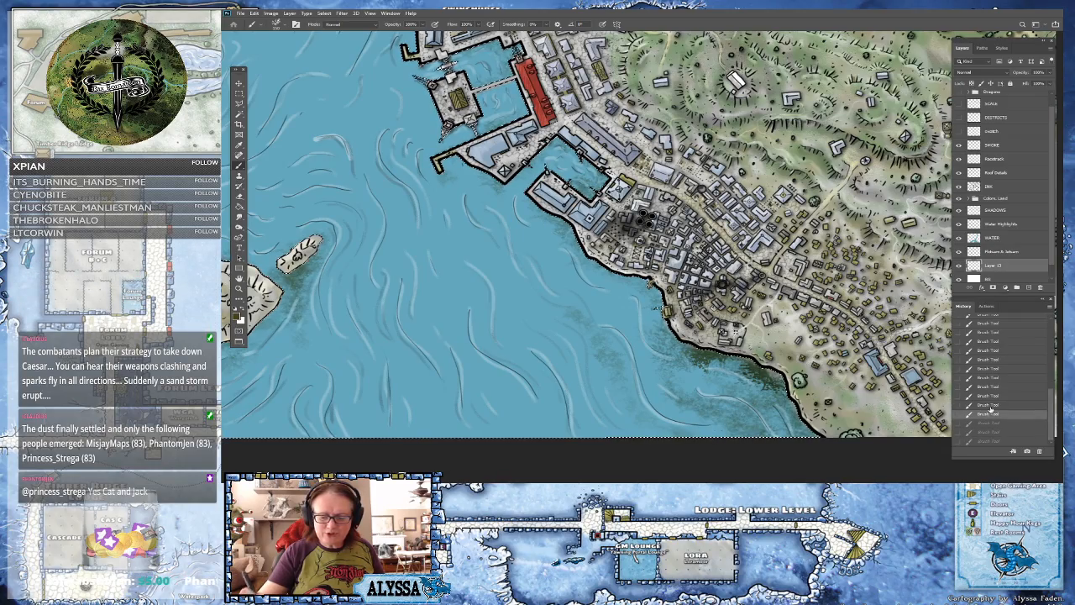
- Try more foliage marks in the bay around the large island, stepping back through the history to remove them
scroll(586, 239, "left", 1)
scroll(586, 239, "down", 5)
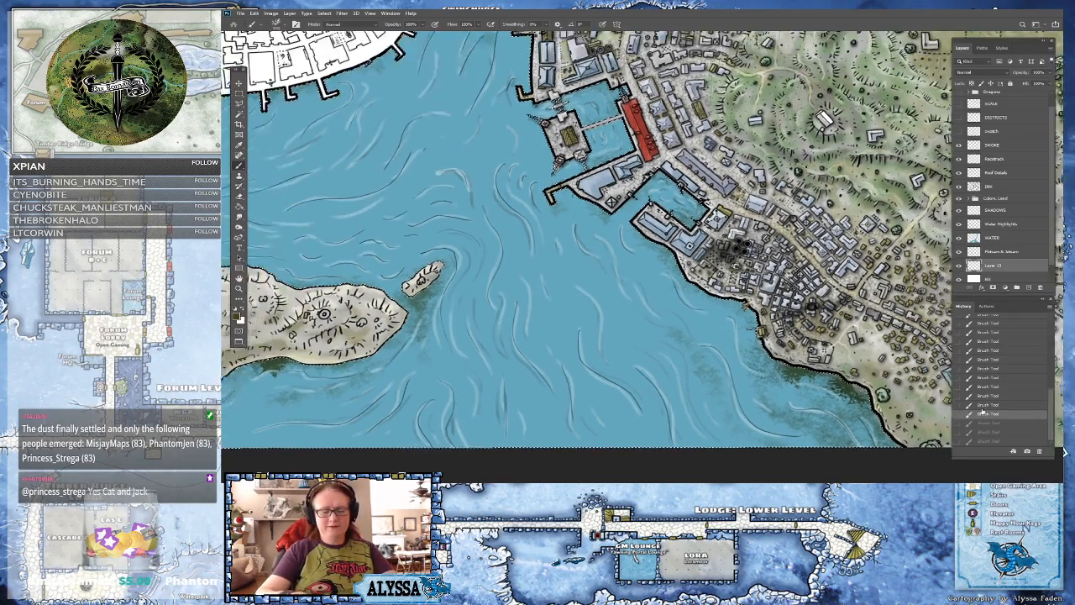
scroll(586, 239, "down", 1)
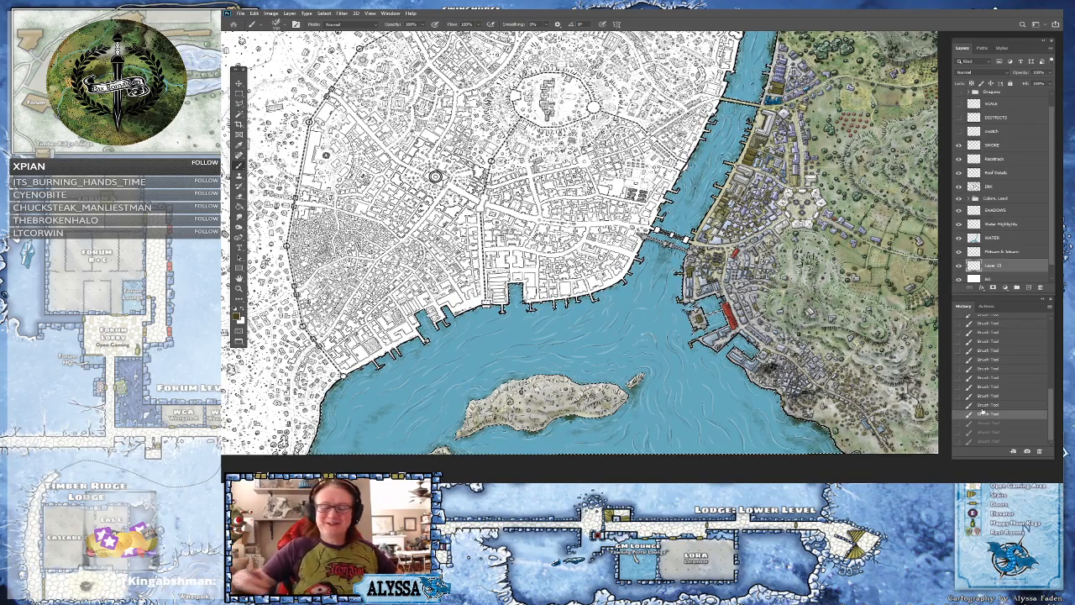
scroll(588, 268, "up", 5)
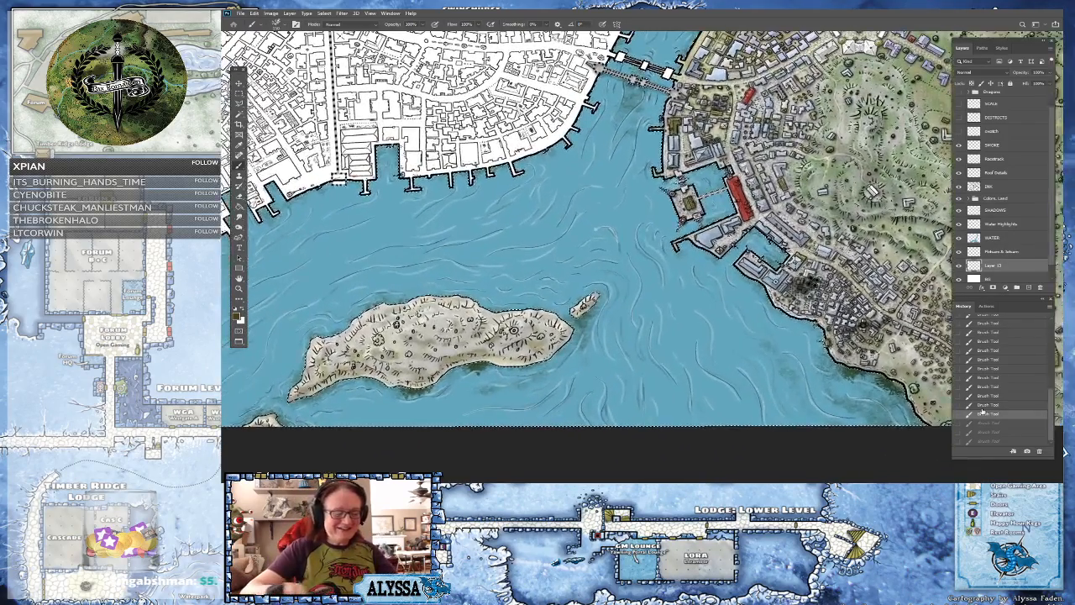
left_click(987, 441)
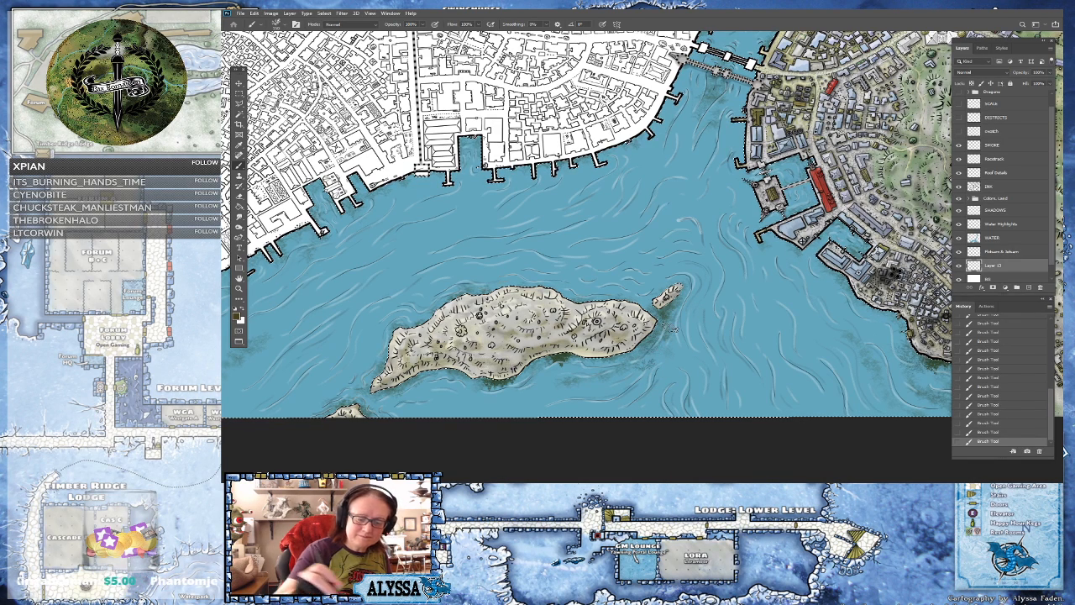
scroll(672, 328, "down", 4)
scroll(666, 386, "up", 1)
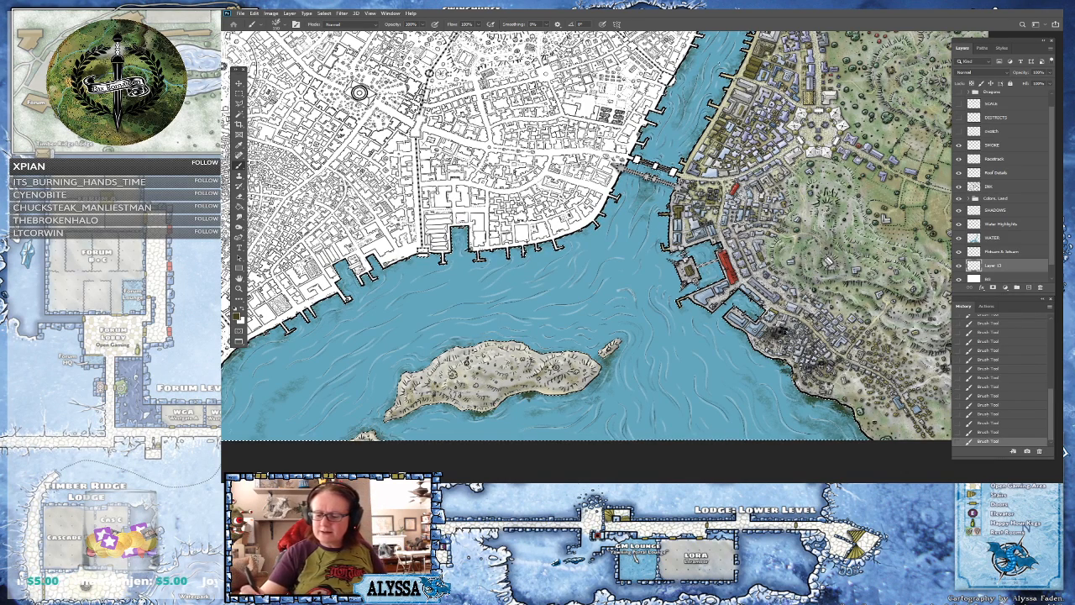
left_click(994, 396)
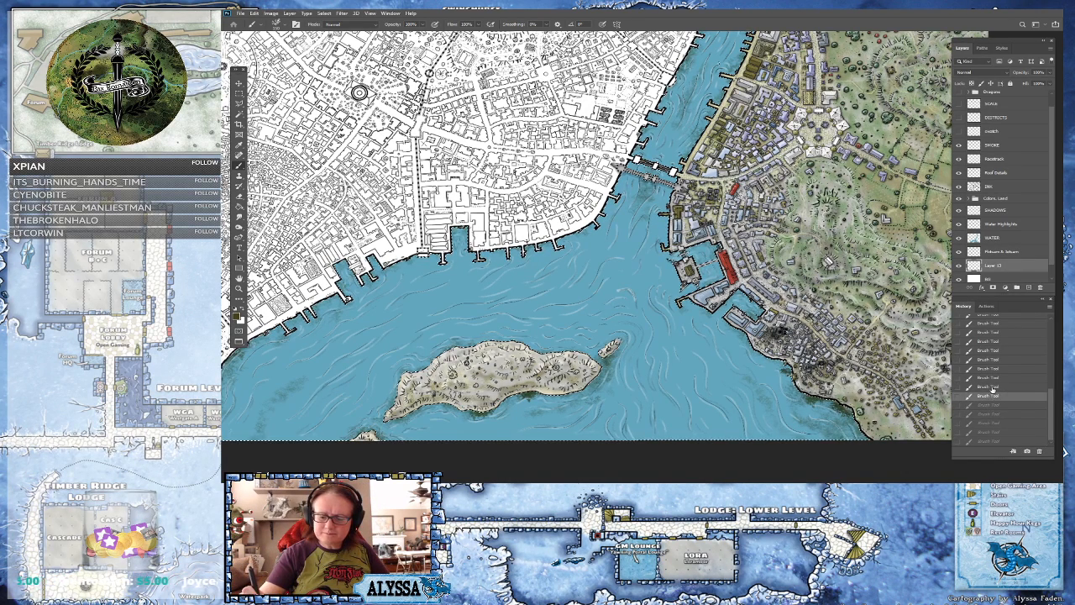
left_click(993, 378)
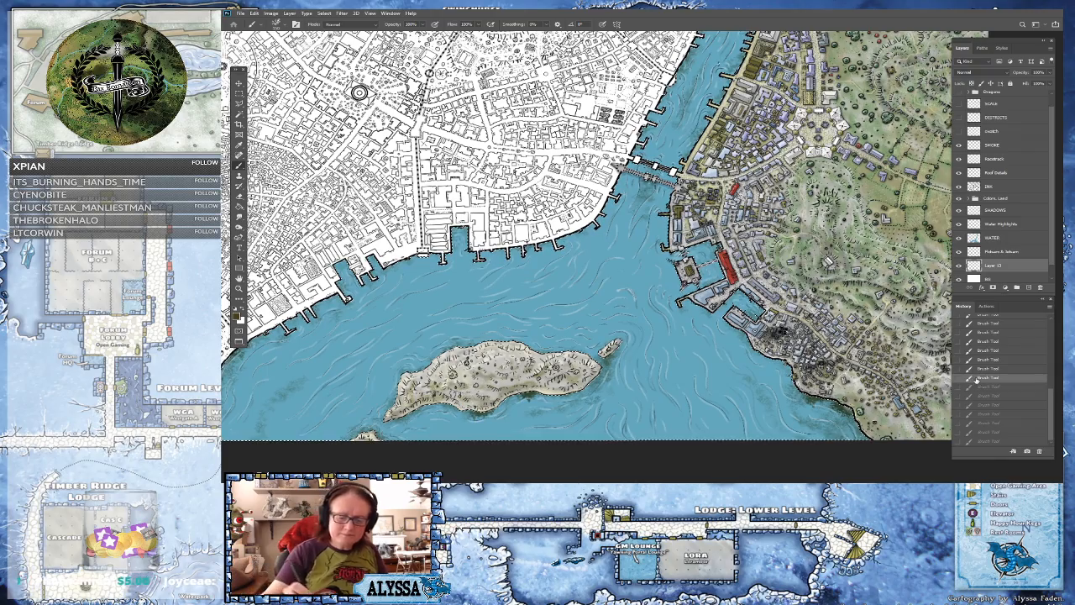
- Paint foliage patches in the open water between the southwestern shore and the large island
left_click(993, 441)
left_click_drag(504, 252, 725, 219)
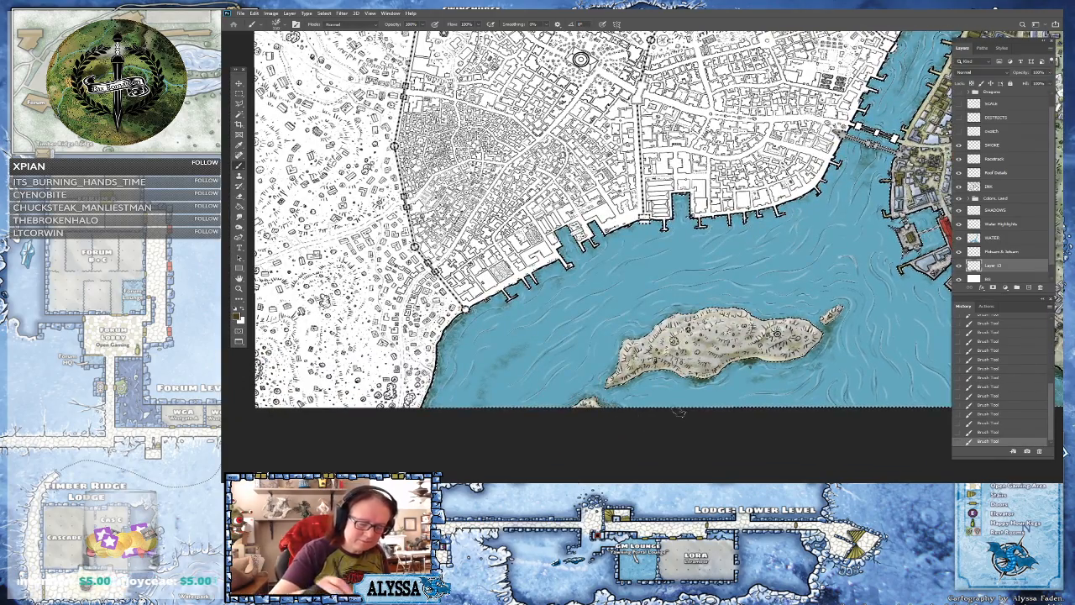
scroll(412, 348, "up", 2)
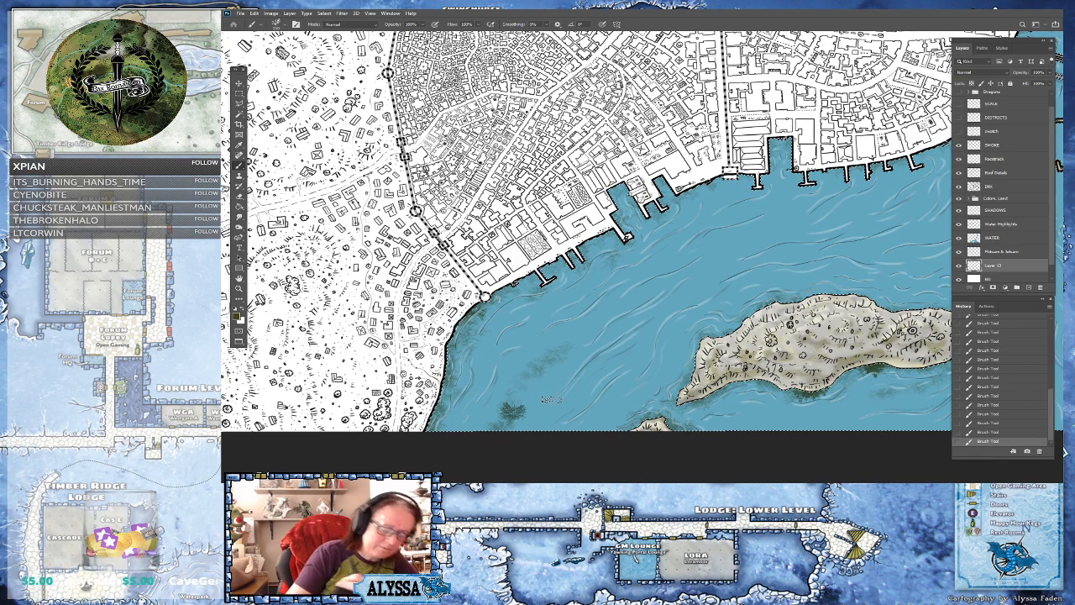
left_click(552, 403)
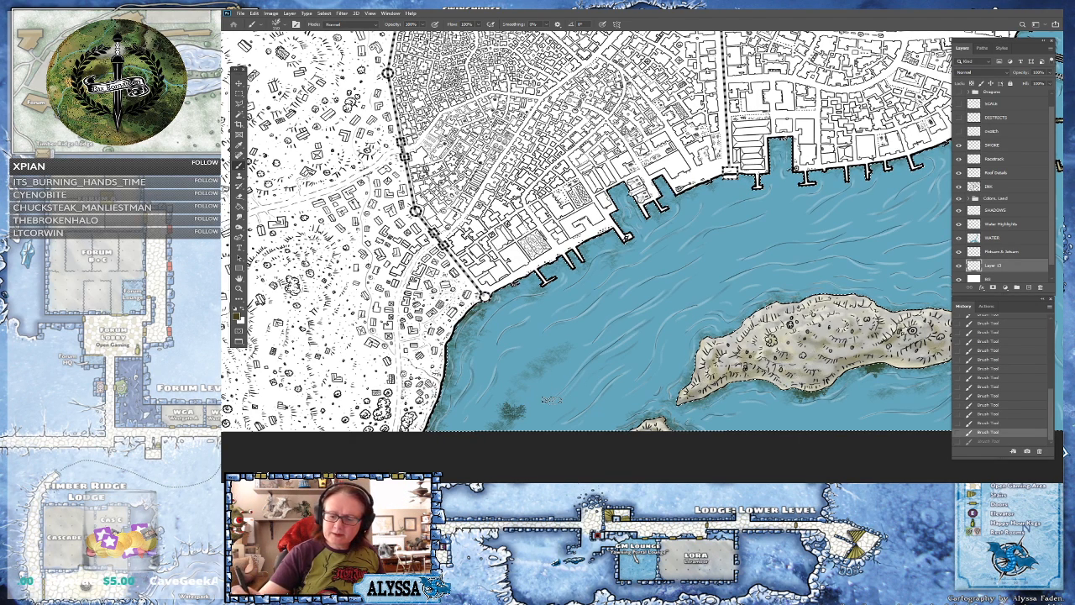
- Replace the darkest mark in the southwestern bay with fainter strokes and save the map
key("ctrl+z")
key("ctrl+z")
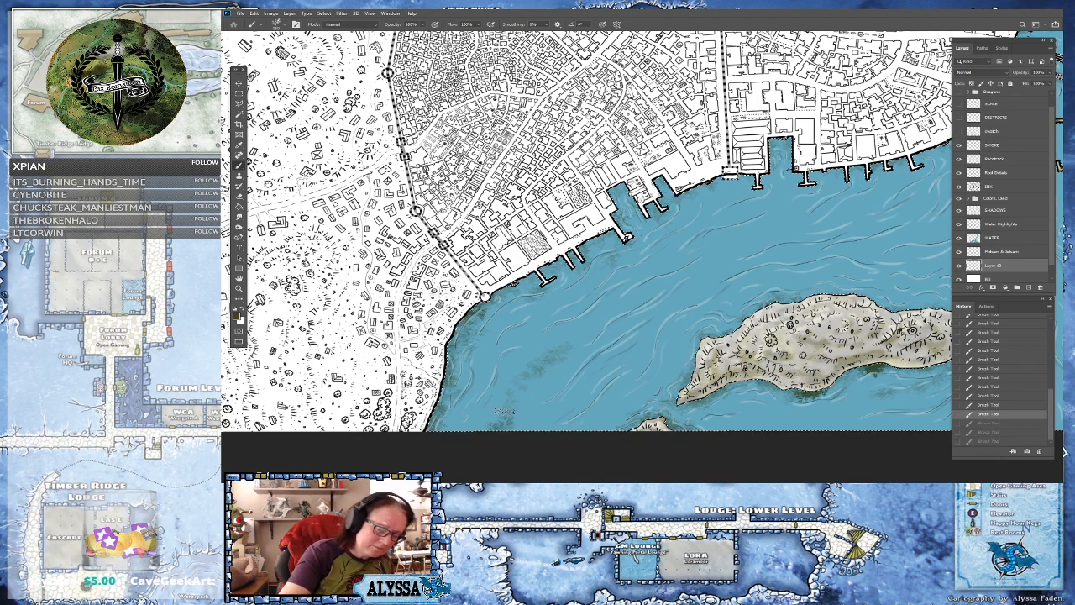
left_click(504, 408)
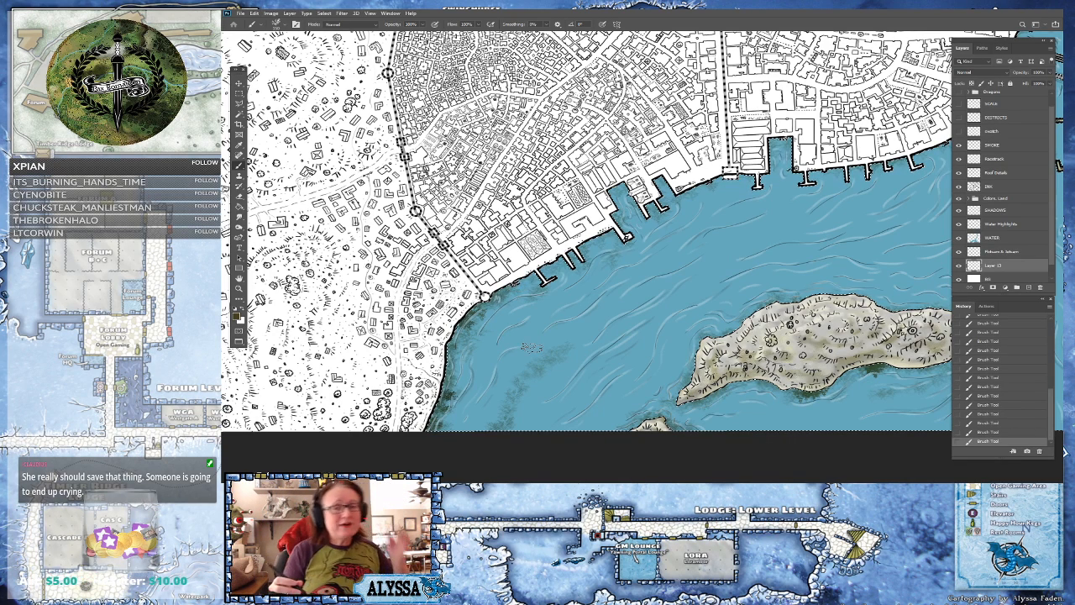
key("ctrl+s")
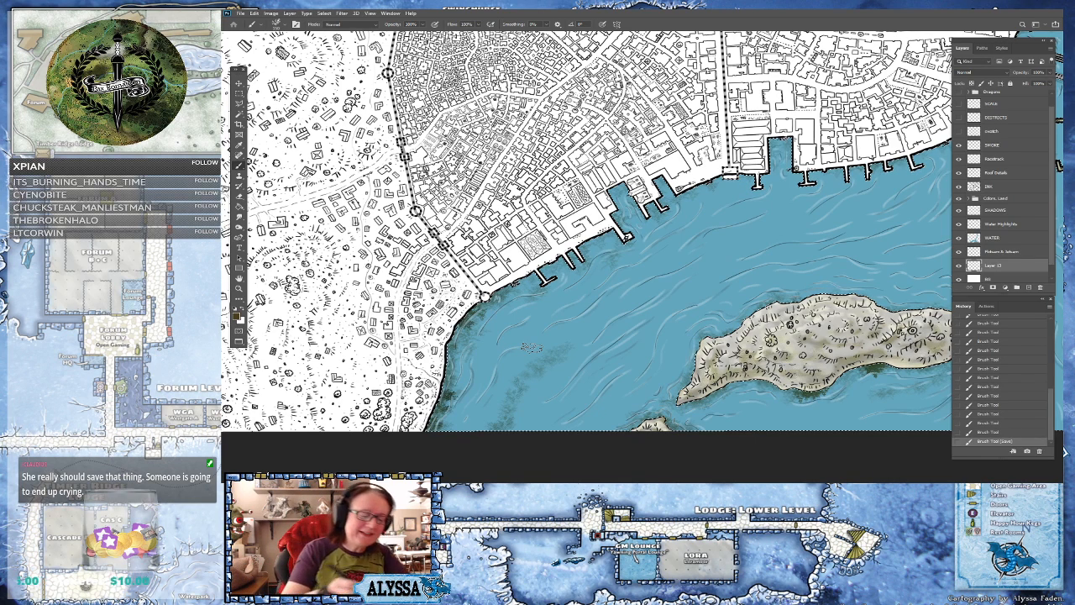
- Paint dark foliage marks along the southwestern shoreline near the end of the city wall, rolling back the last few strokes
left_click(480, 339)
left_click(480, 338)
left_click(480, 338)
left_click(481, 339)
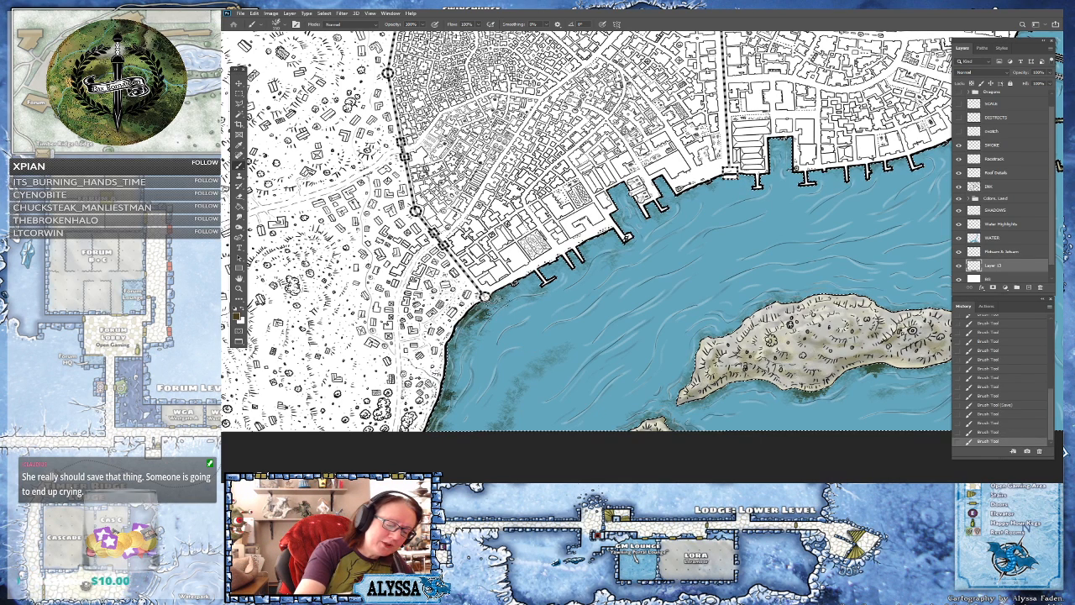
left_click(485, 296)
left_click(485, 295)
left_click(485, 295)
left_click(484, 296)
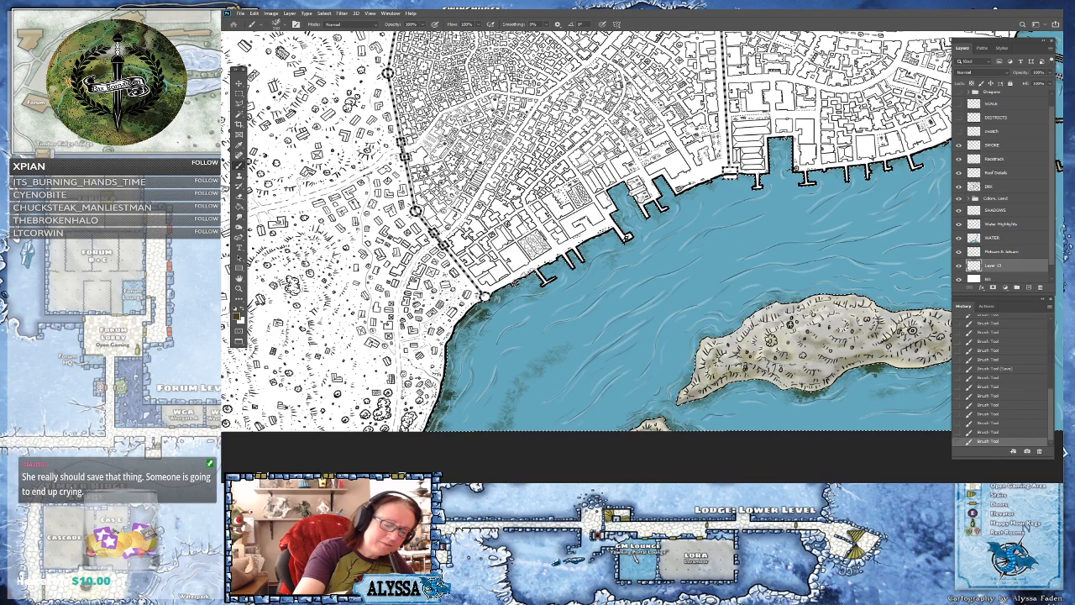
left_click(485, 296)
left_click(485, 296)
left_click(485, 295)
left_click(484, 296)
left_click(484, 295)
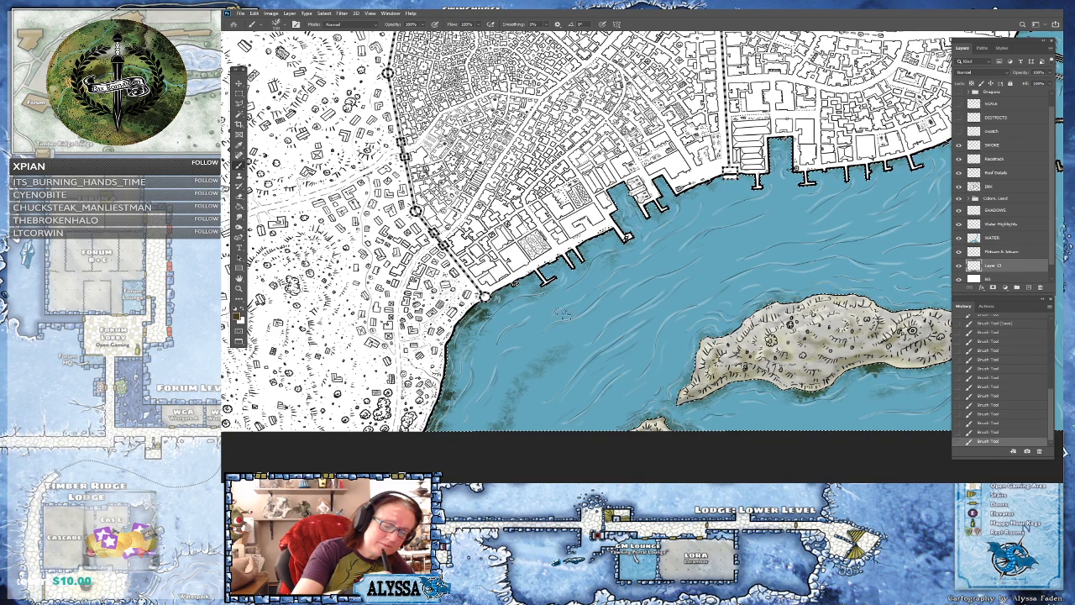
left_click(485, 296)
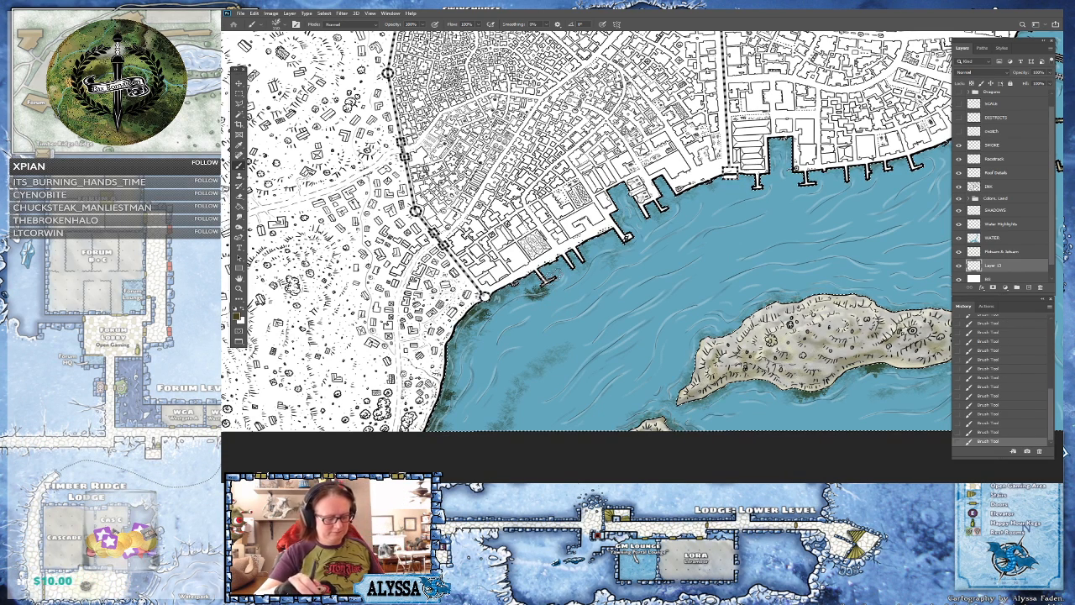
key("ctrl+z")
left_click(988, 406)
- Try a dark foliage mark in the open bay between the northern docks and the eastern harbour, and remove it through the history
key("ctrl+minus")
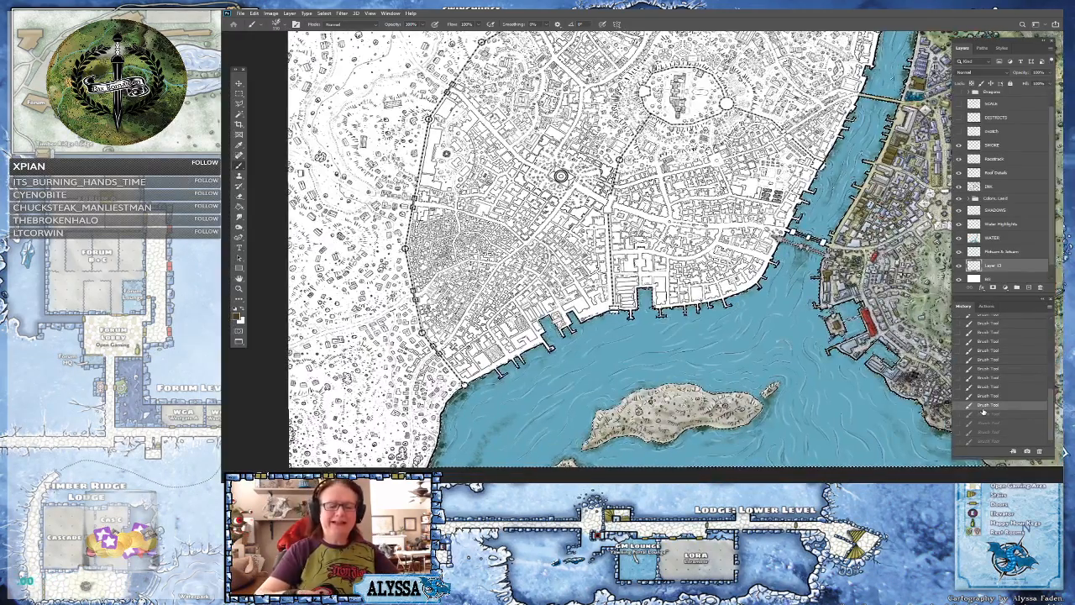
scroll(588, 252, "down", 3)
scroll(587, 252, "up", 1)
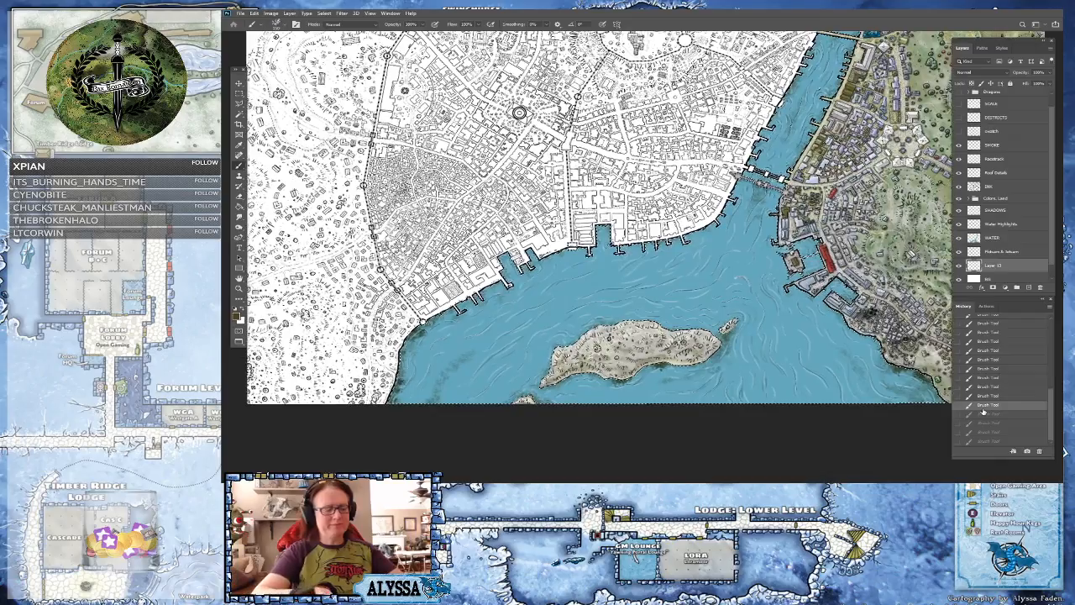
scroll(588, 252, "up", 3)
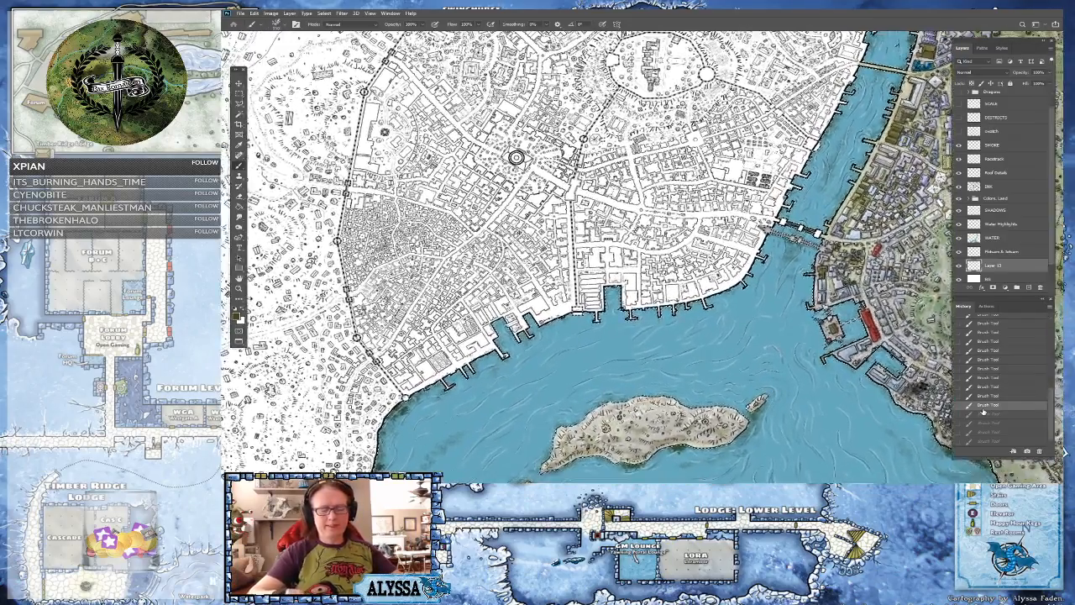
scroll(746, 357, "up", 2)
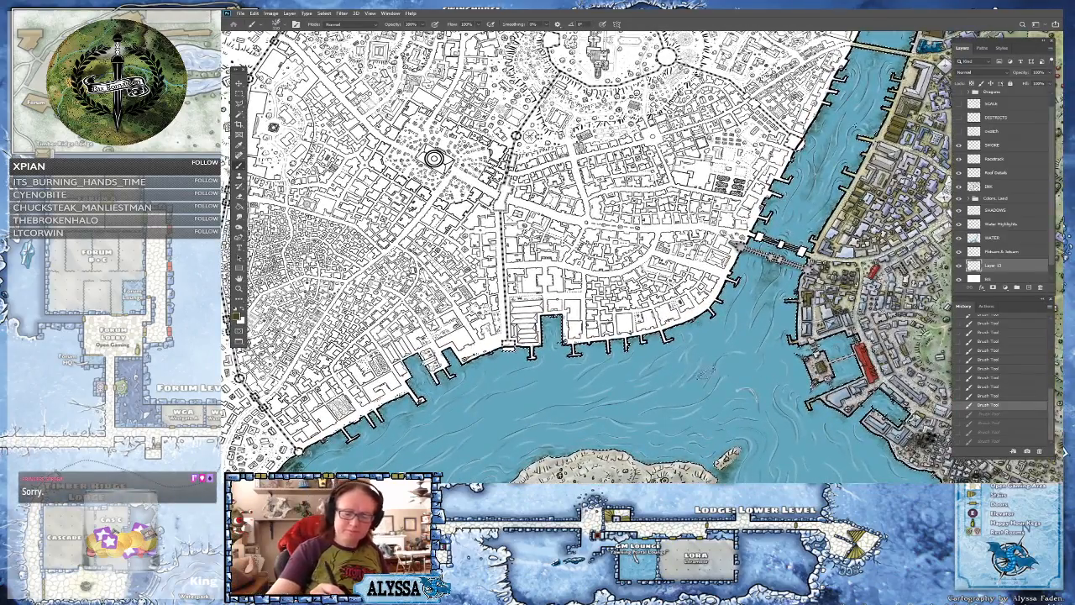
left_click(992, 441)
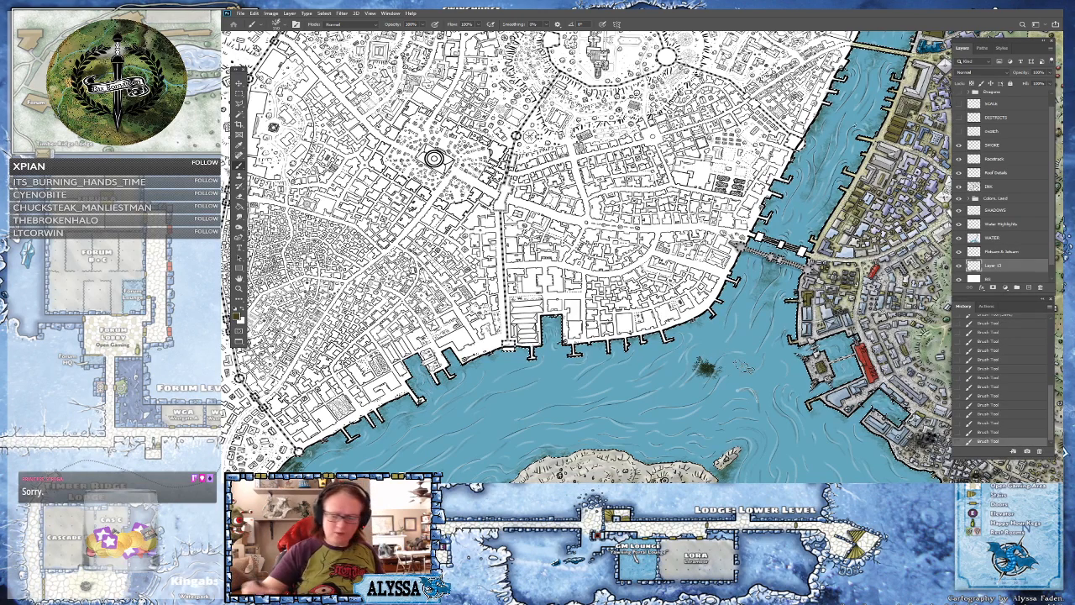
left_click(992, 423)
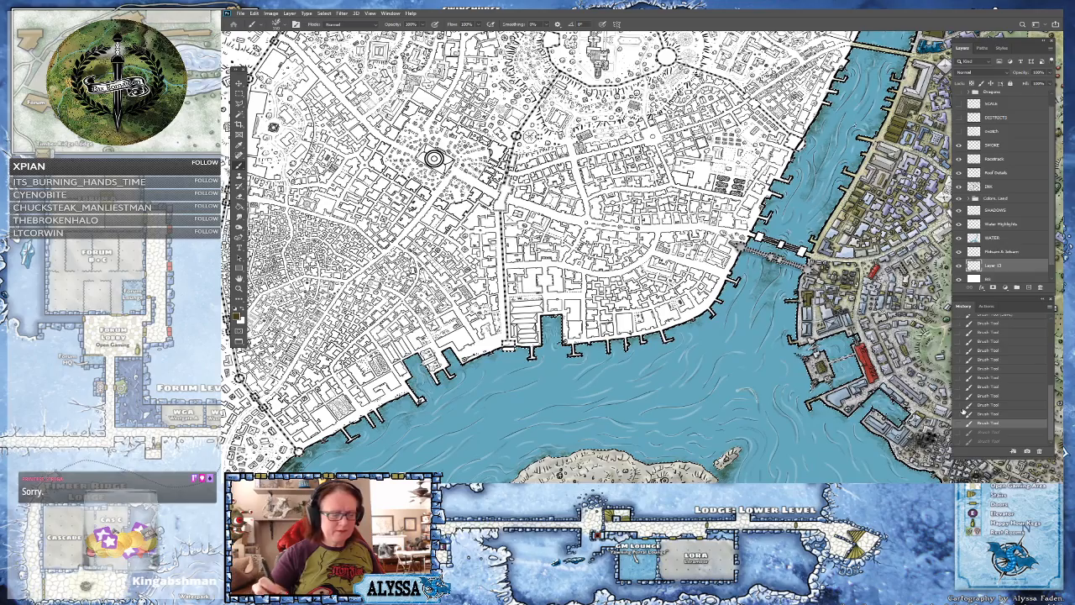
- Paint faint foliage shadows in the river around the two southern bridges
left_click_drag(551, 321, 497, 396)
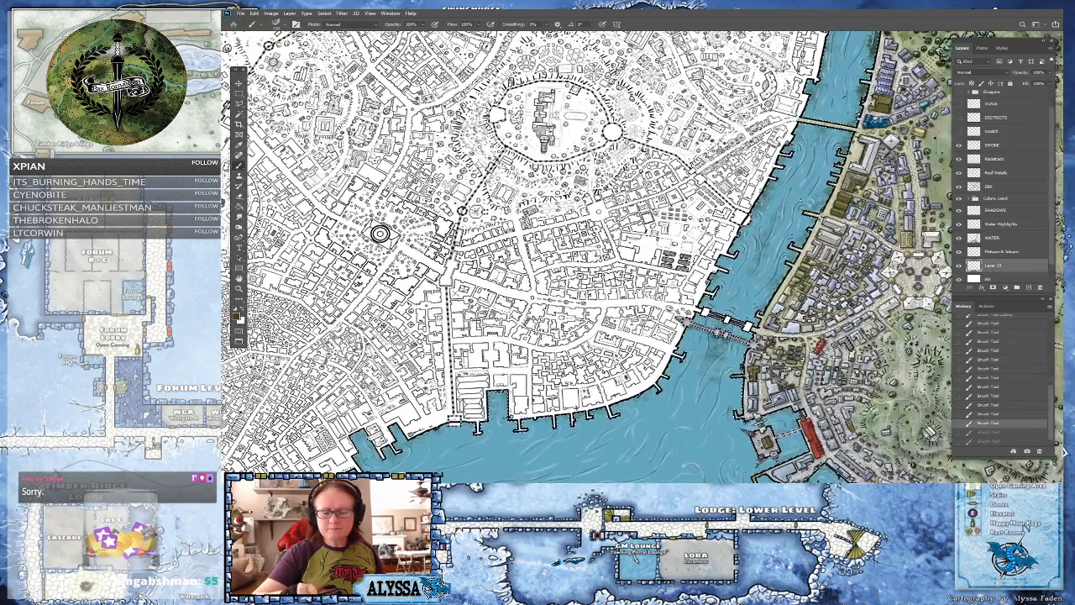
left_click_drag(379, 234, 329, 172)
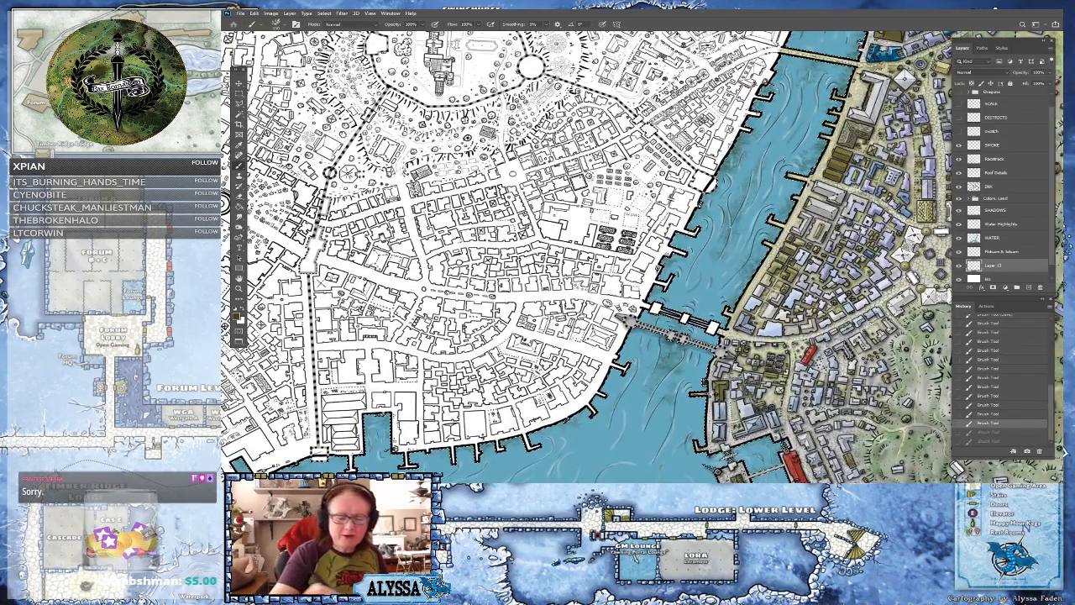
left_click(992, 441)
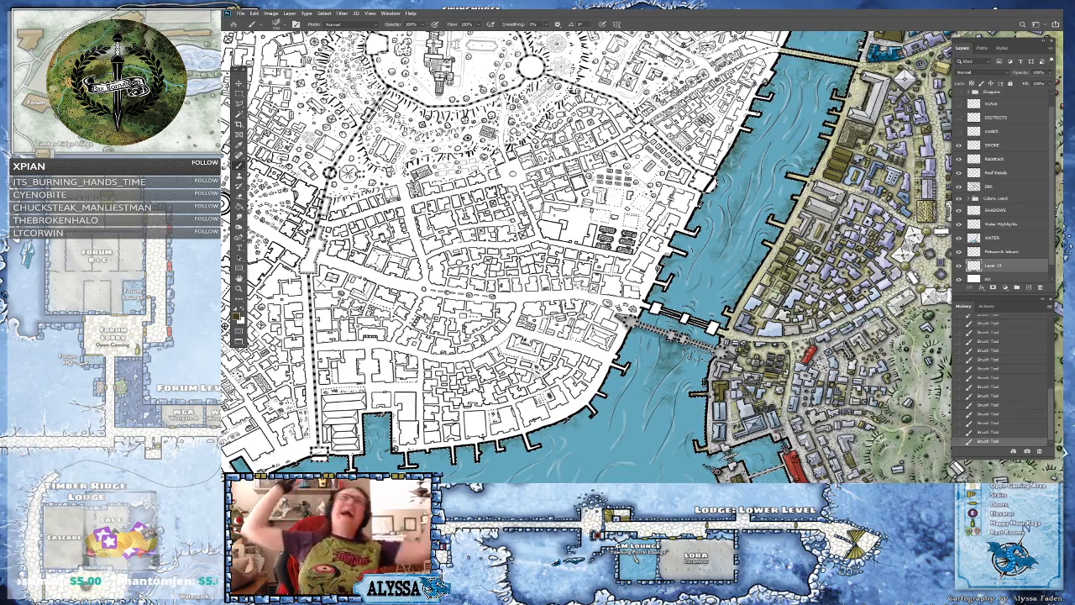
scroll(765, 282, "up", 2)
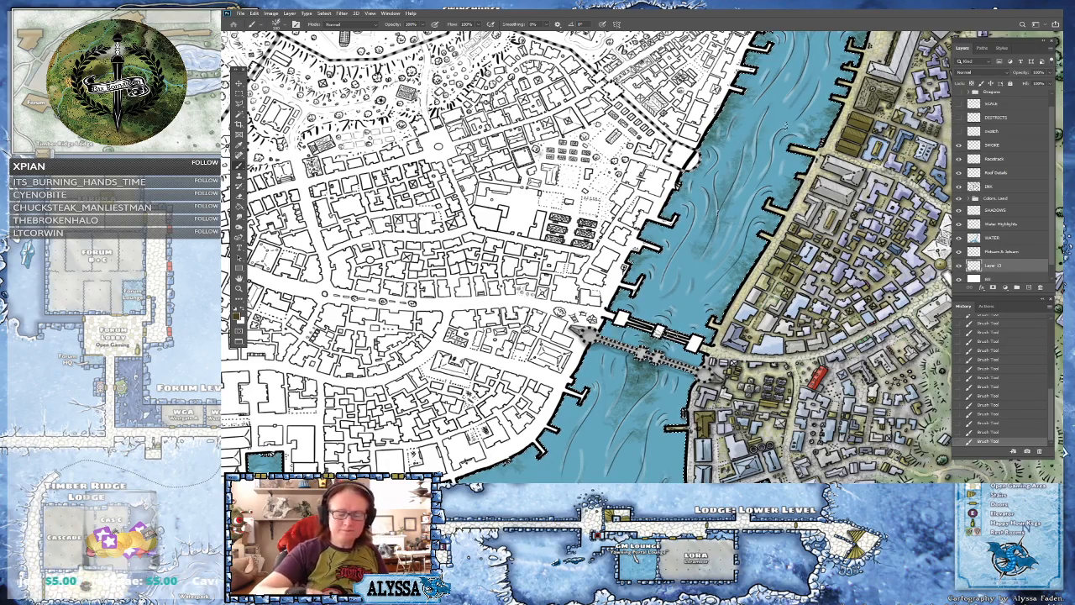
- Inspect the foliage along the river from the southern bridges to the map's northern edge, and review the overall map
left_click_drag(718, 213, 693, 297)
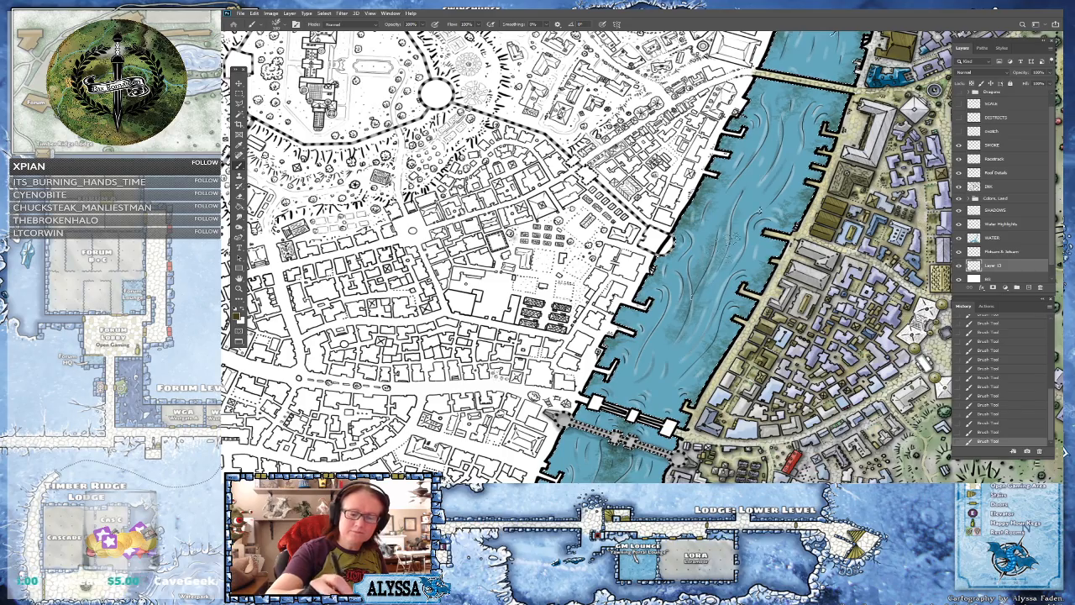
left_click_drag(834, 33, 750, 225)
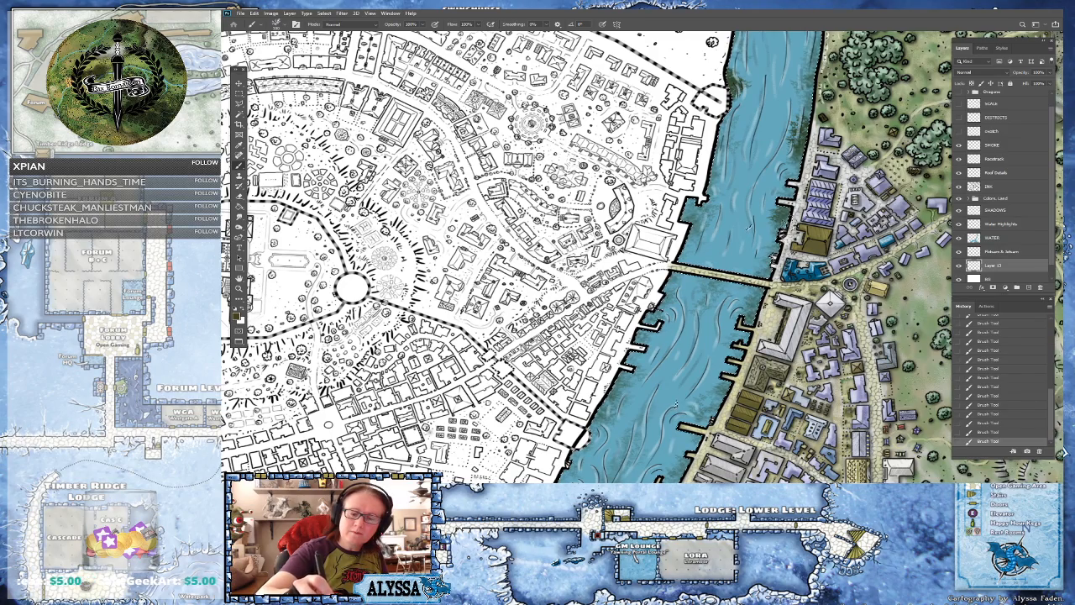
left_click_drag(752, 222, 682, 412)
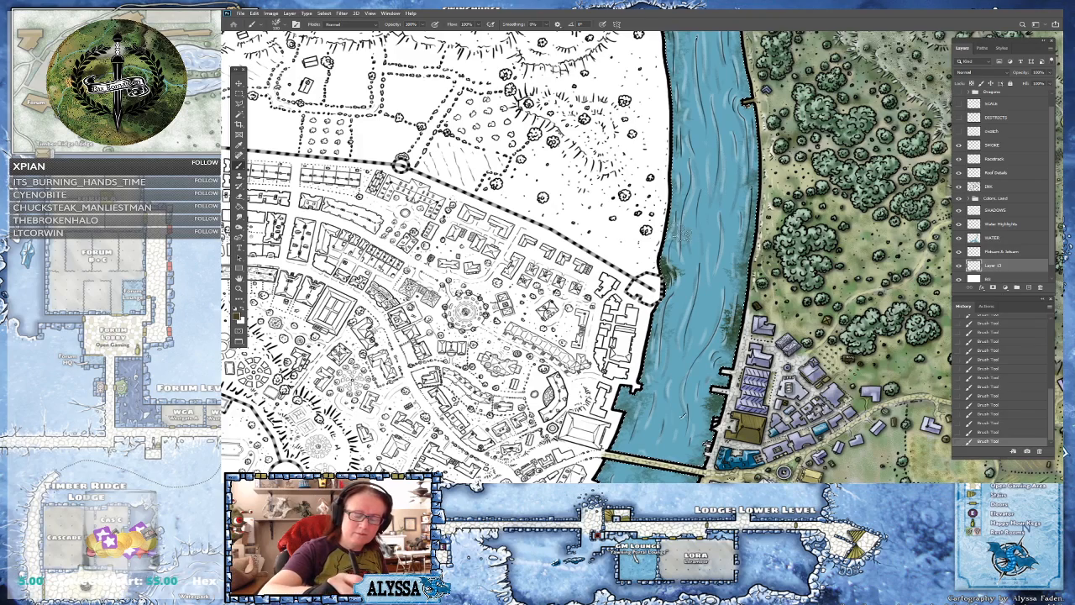
scroll(669, 114, "up", 2)
scroll(672, 116, "up", 3)
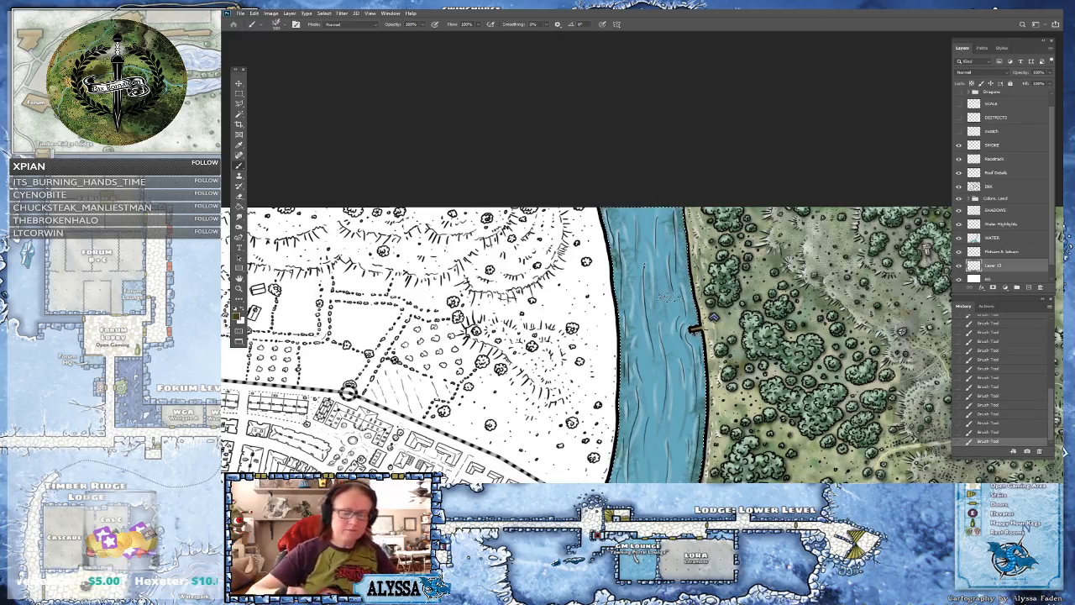
scroll(693, 329, "down", 8, "alt")
scroll(544, 252, "up", 5, "alt")
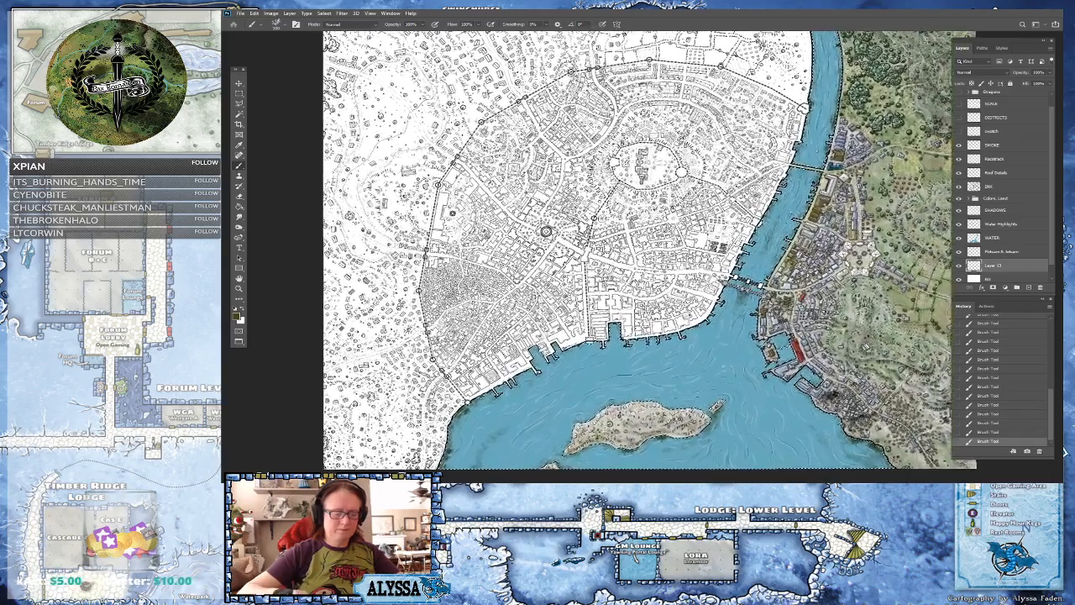
scroll(535, 220, "up", 2, "alt")
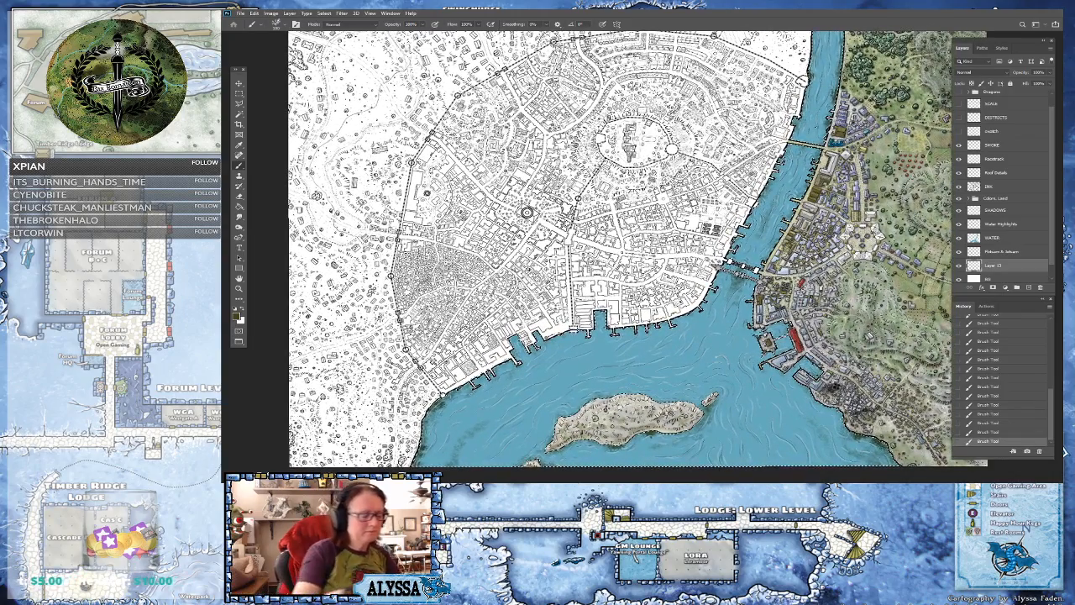
- Pick a soft brush from the Foliage brush group and reduce its size
left_click(256, 24)
left_click(300, 251)
left_click(314, 294)
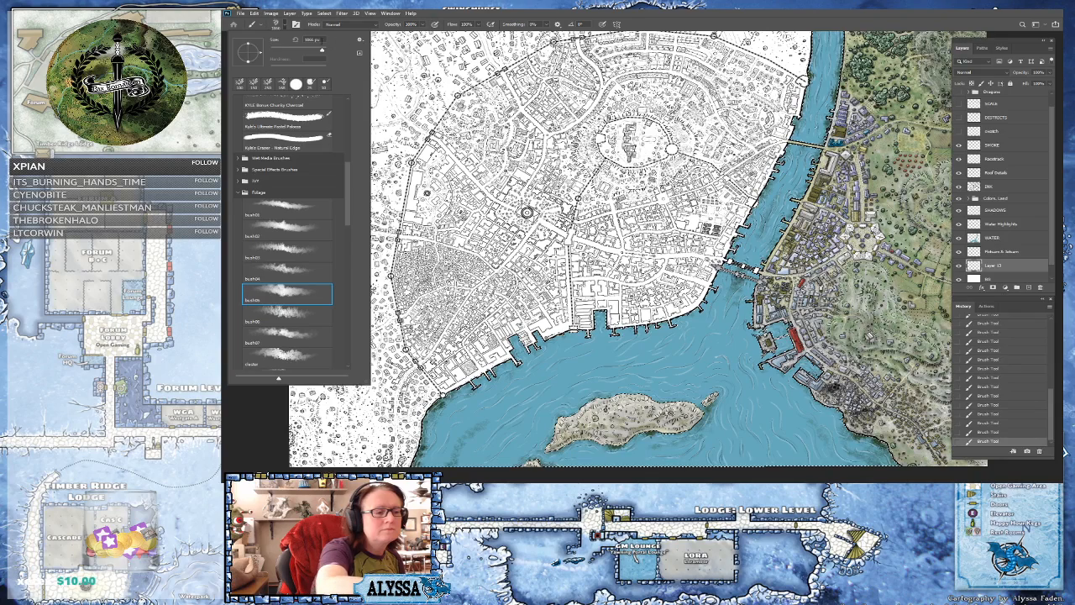
left_click_drag(321, 51, 296, 50)
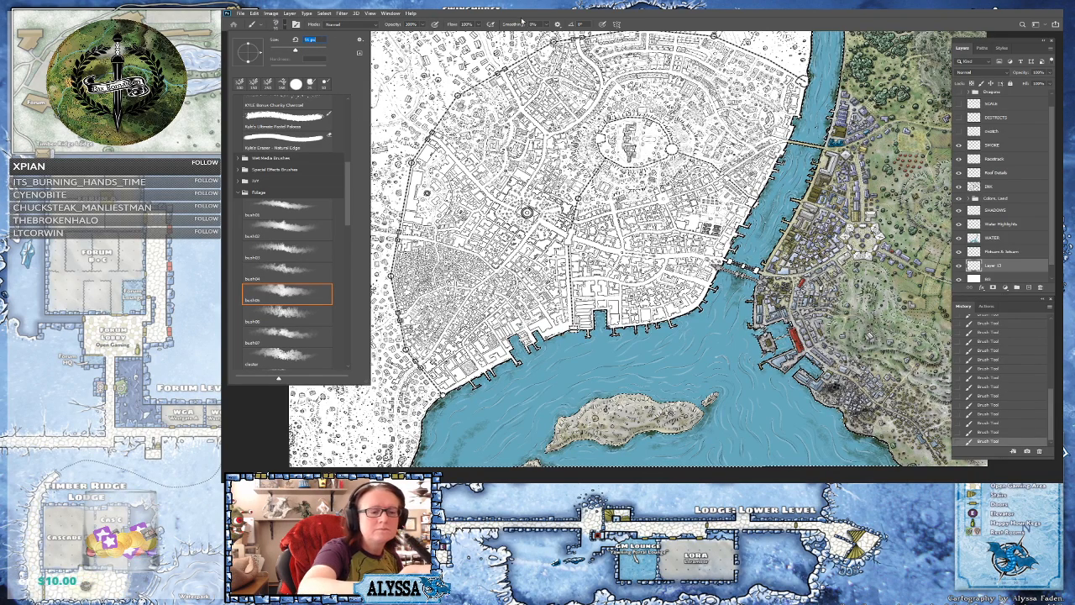
key("Return")
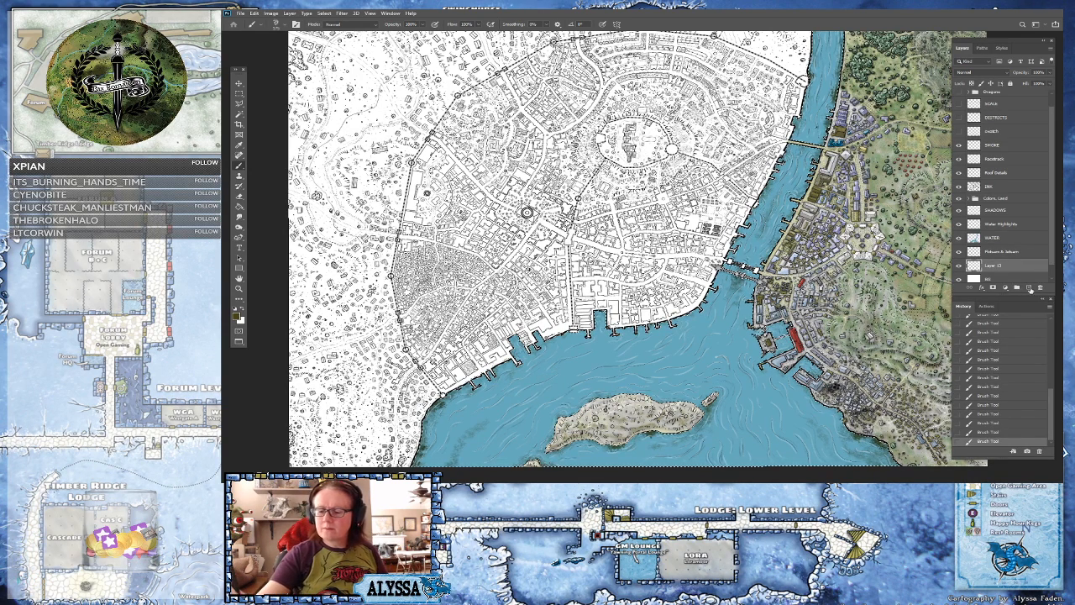
- Add a new layer and place it between the WATER layer and the Flotsam & Jetsam layer
left_click(1029, 287)
left_click_drag(1004, 272, 1004, 282)
left_click_drag(1004, 281, 1049, 277)
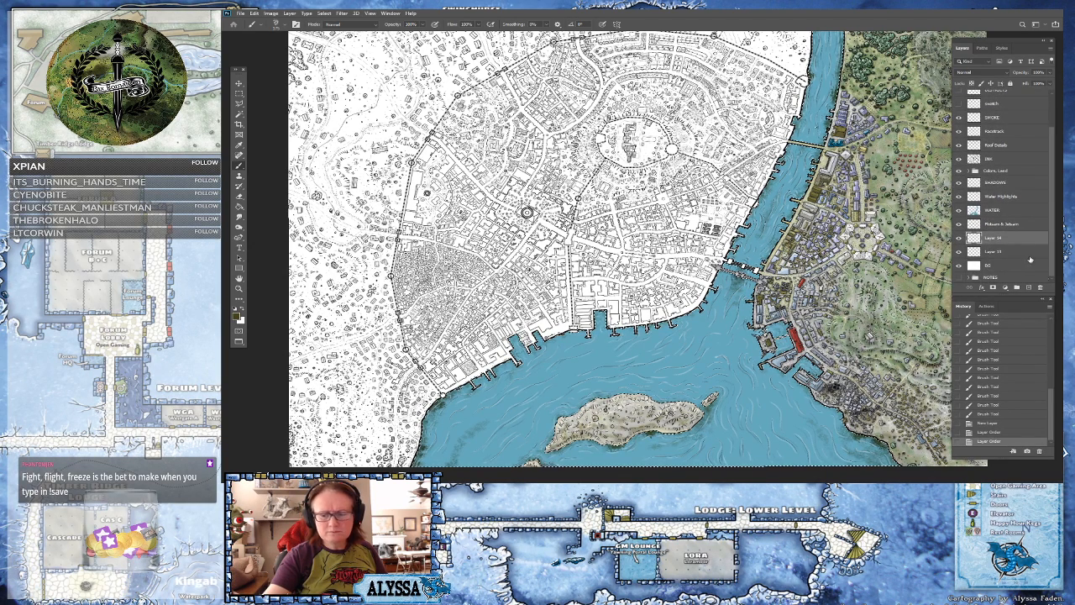
mouse_move(1013, 241)
left_mouse_down()
mouse_move(1012, 259)
mouse_move(1006, 243)
left_mouse_up()
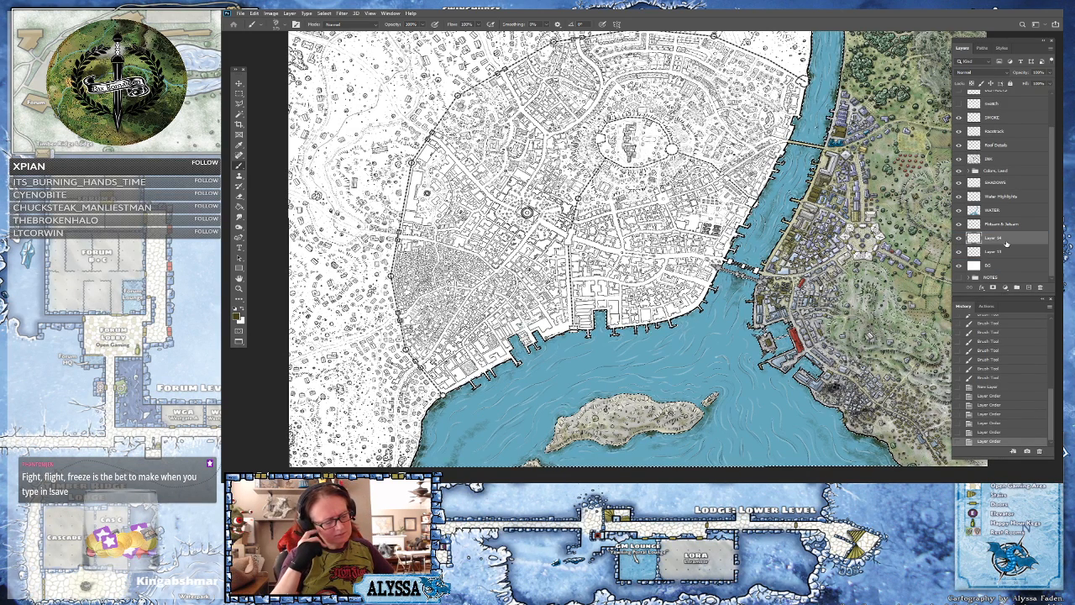
left_click_drag(1007, 243, 1006, 228)
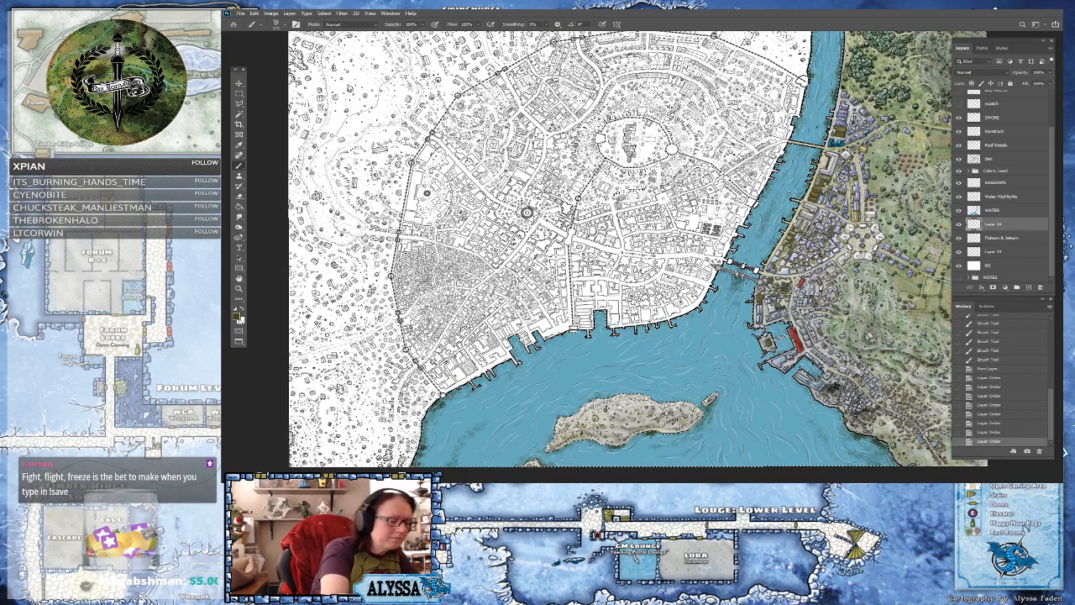
- Set the foreground colour to a darker blue based on a sample of the bay's water
left_click(239, 316)
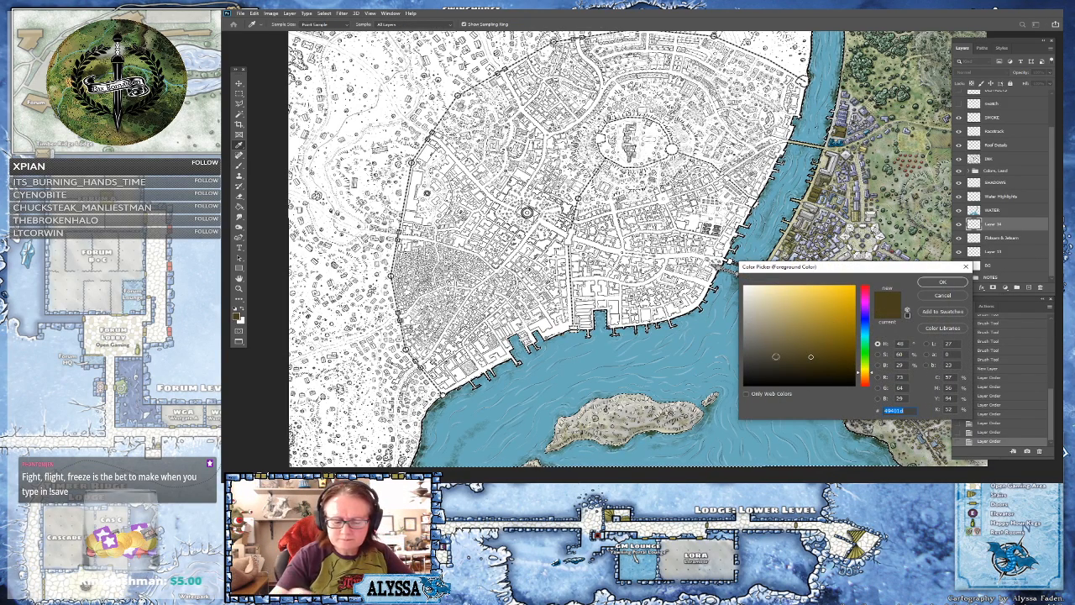
left_click(715, 359)
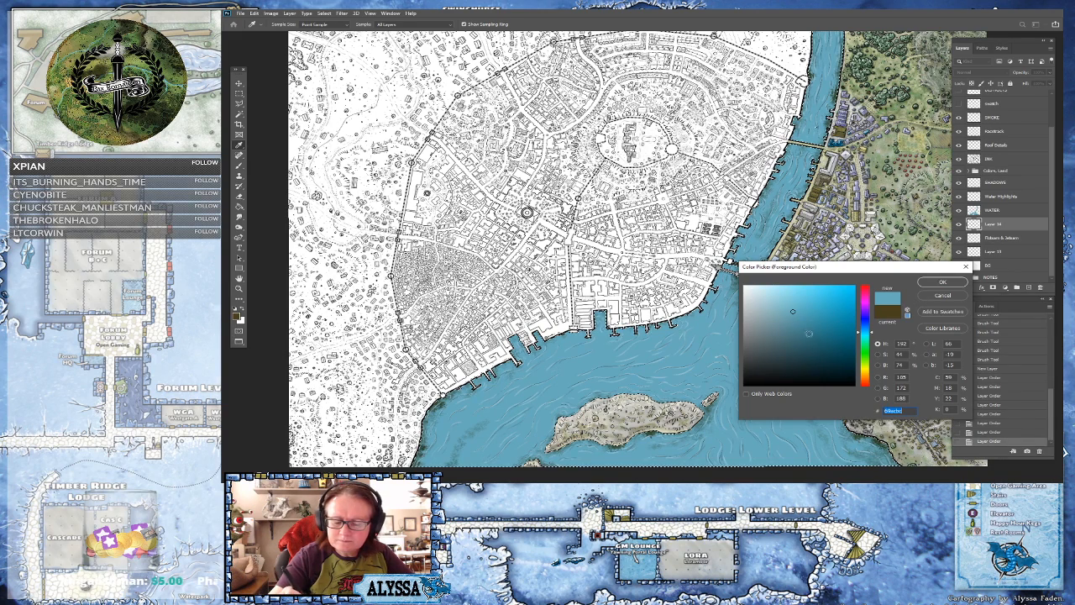
left_click(816, 334)
left_click(938, 285)
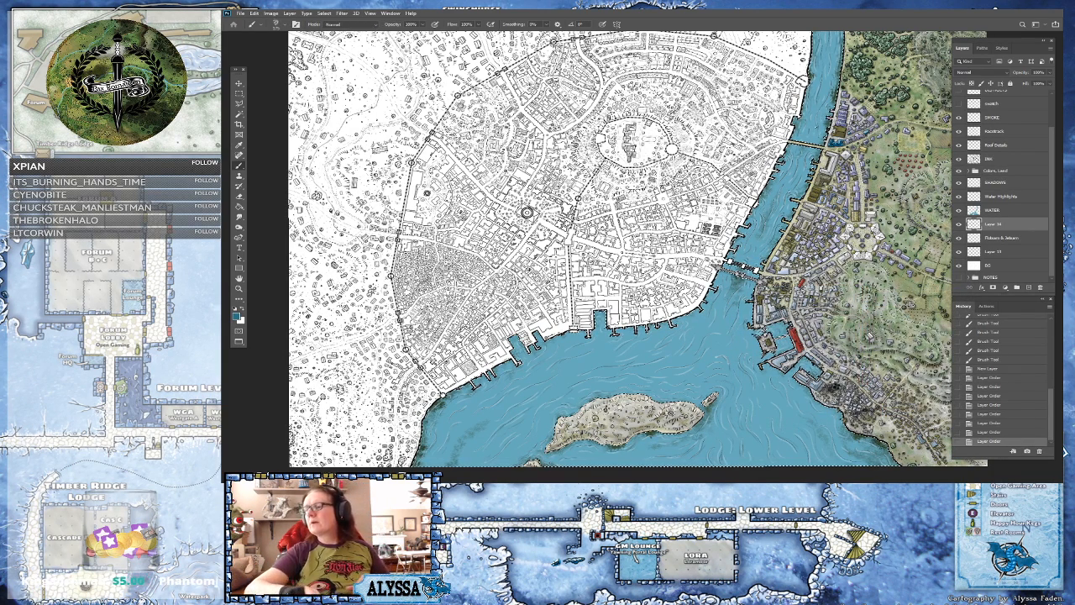
scroll(603, 373, "down", 2)
scroll(603, 373, "up", 3)
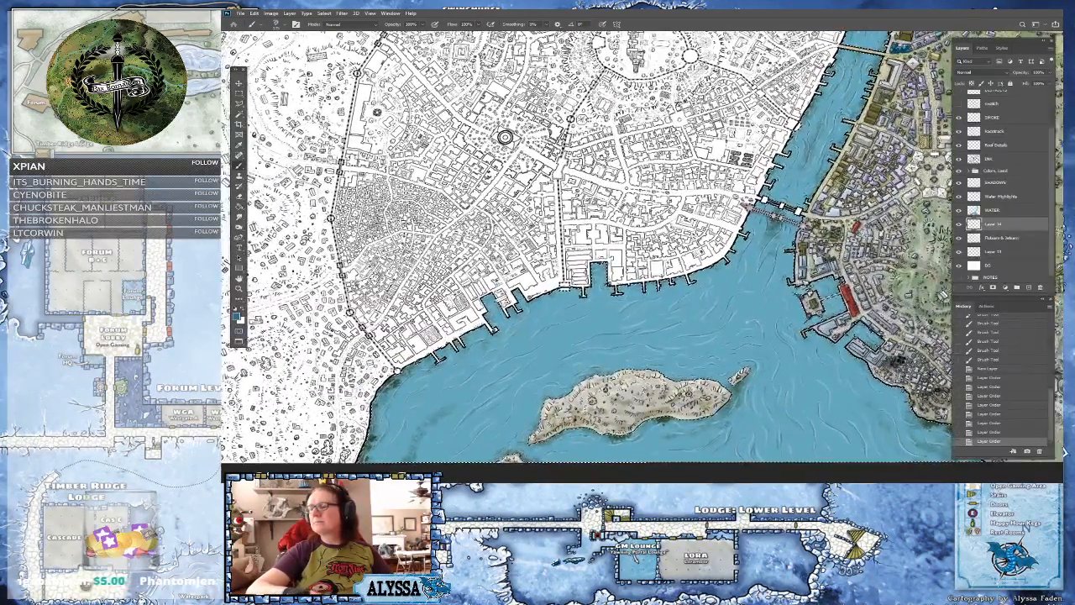
left_click_drag(603, 373, 635, 371)
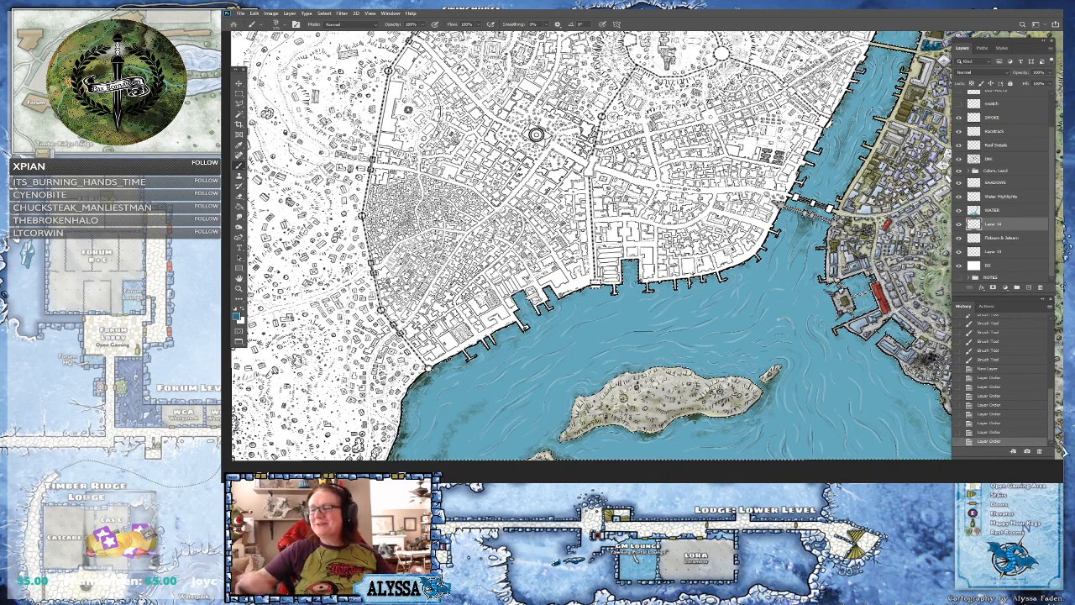
scroll(833, 292, "up", 2)
left_click_drag(833, 292, 937, 250)
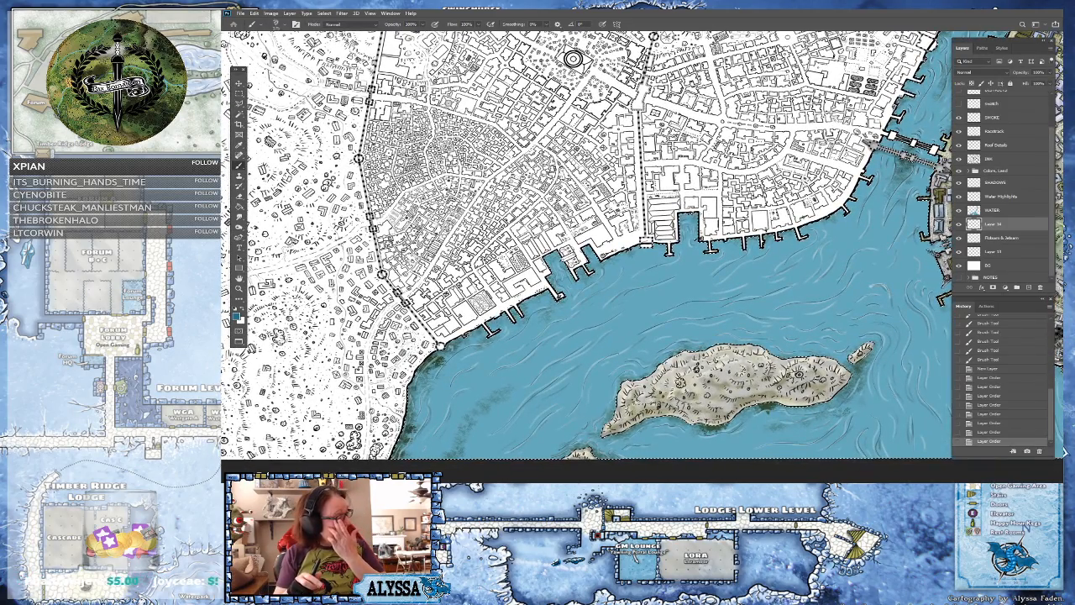
scroll(934, 245, "down", 3)
scroll(790, 316, "up", 1)
left_click_drag(739, 307, 903, 267)
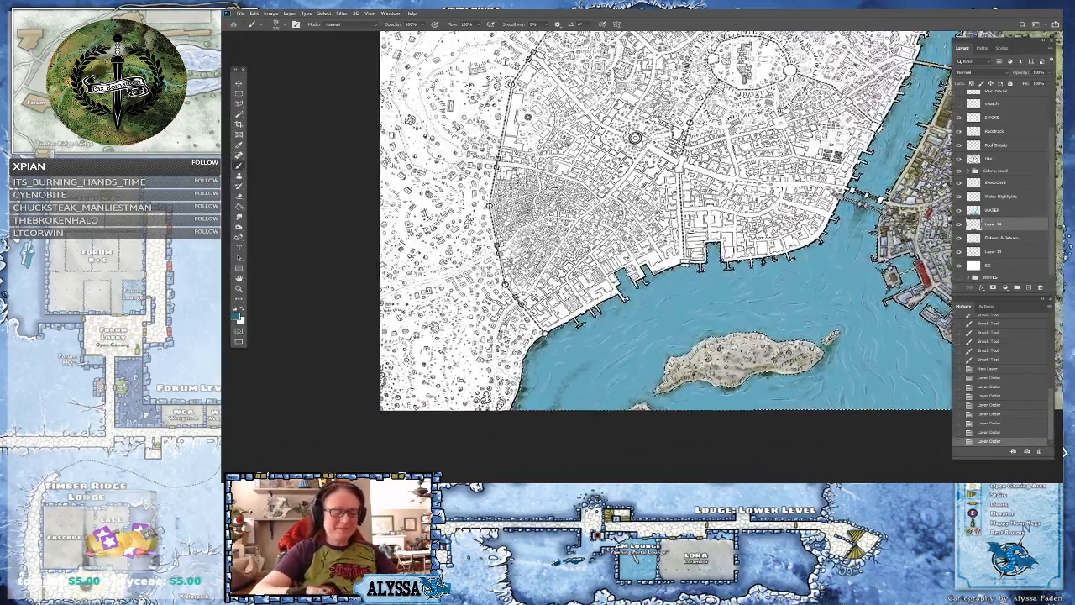
- Dab dark blue shadows over the faint foliage patch in the southwestern bay and along the nearby shoreline
scroll(506, 374, "up", 5)
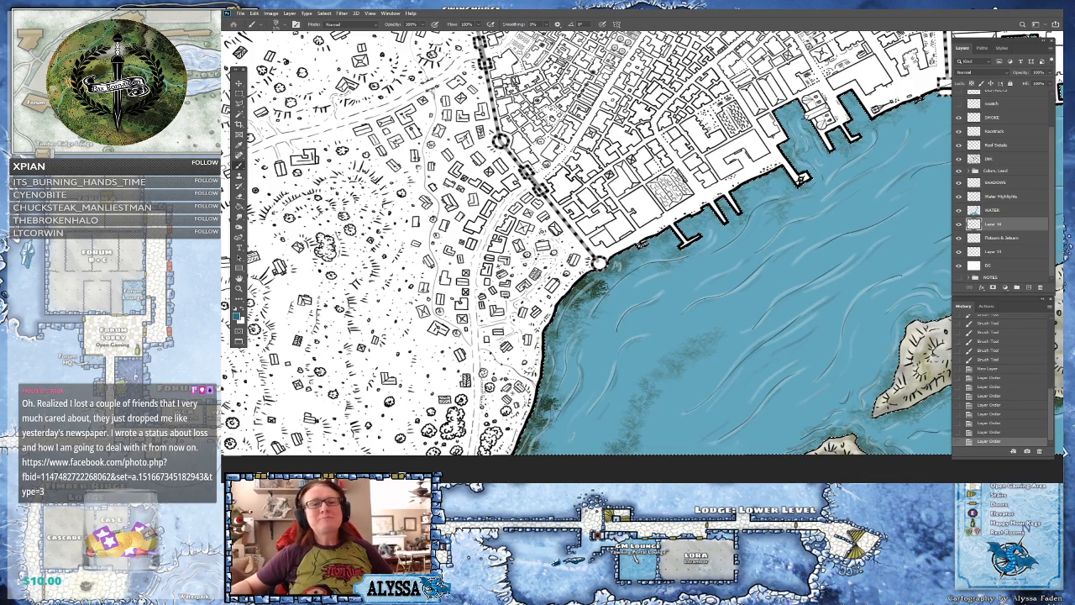
left_click_drag(598, 262, 660, 224)
left_click(714, 370)
left_click(701, 391)
left_click(691, 405)
left_click(689, 401)
left_click(702, 398)
left_click(717, 393)
left_click(737, 355)
left_click(729, 368)
left_click(723, 370)
left_click(706, 363)
left_click(715, 346)
left_click(730, 349)
left_click(727, 345)
left_click(734, 345)
left_click(732, 332)
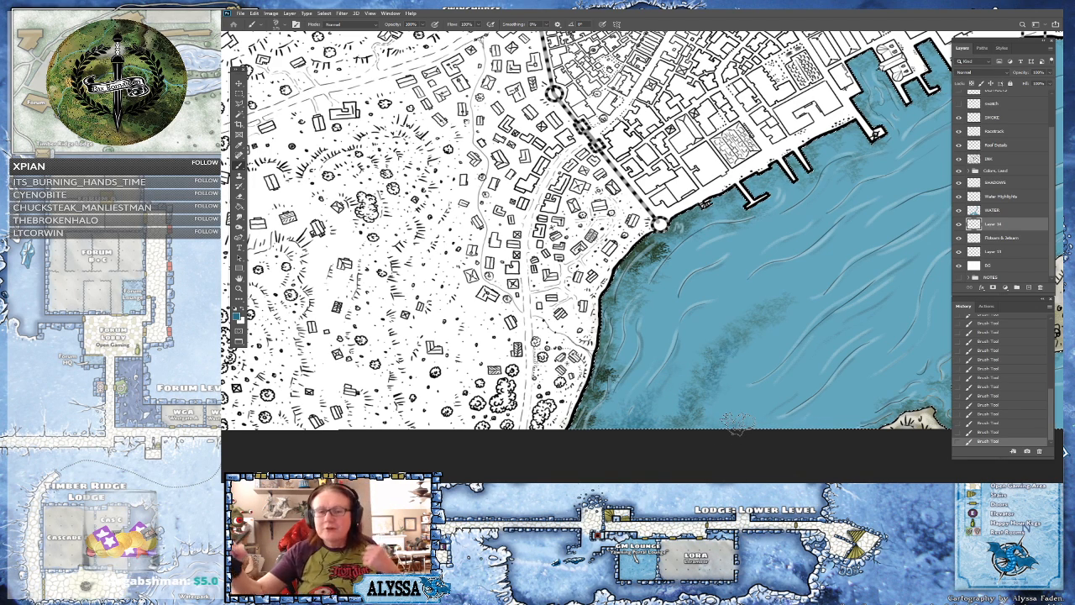
left_click_drag(765, 405, 738, 422)
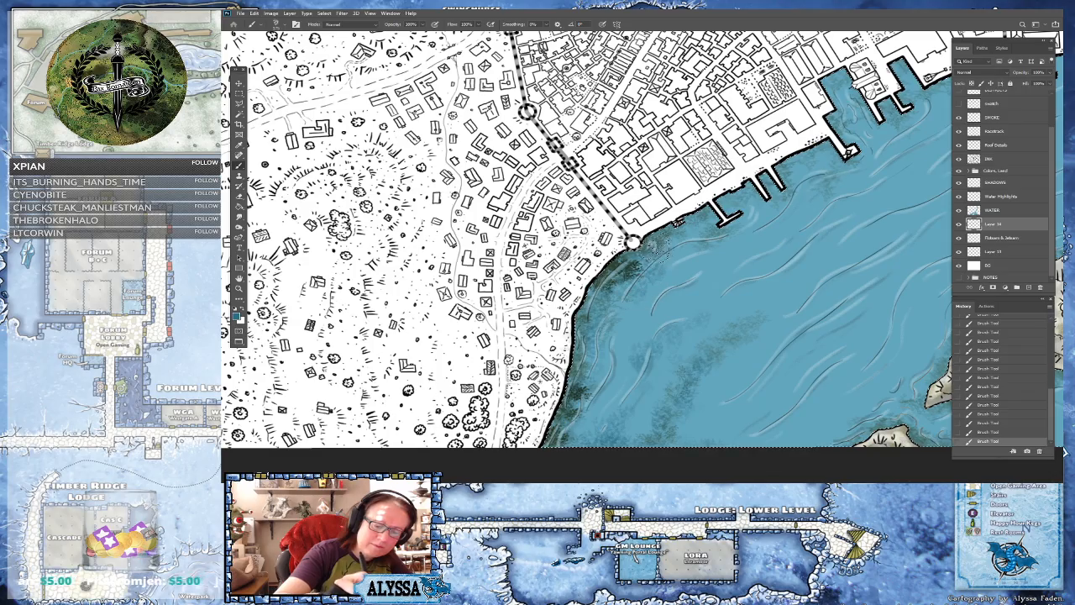
- Paint faint blue shadows in the open bay between the city docks and the island, replacing the darkest strokes with lighter ones
scroll(521, 417, "down", 5)
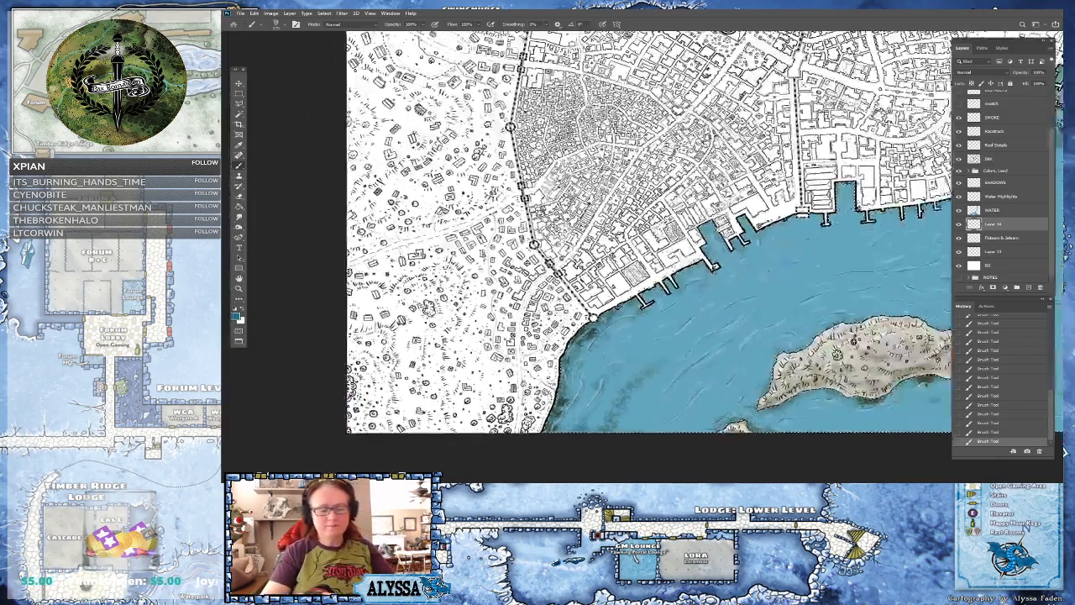
left_click_drag(910, 227, 819, 208)
scroll(651, 353, "up", 2)
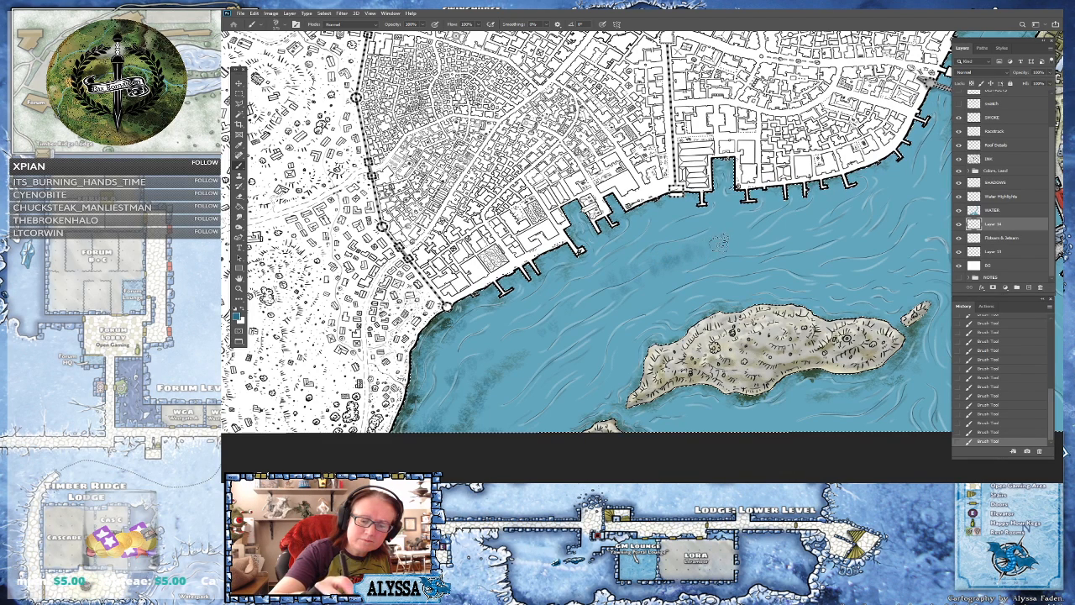
left_click_drag(679, 258, 718, 243)
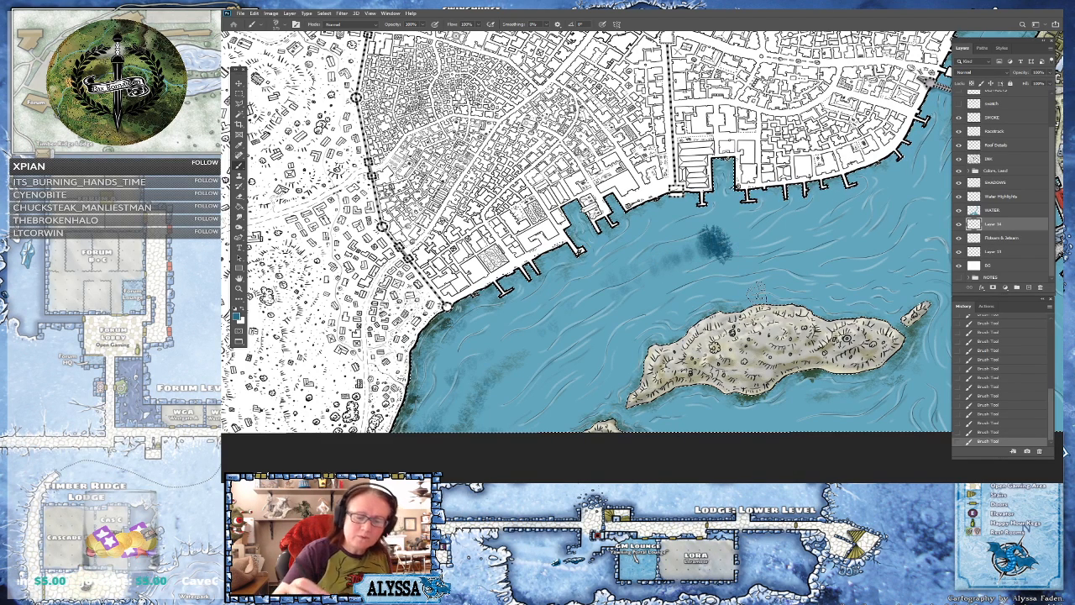
left_click(987, 416)
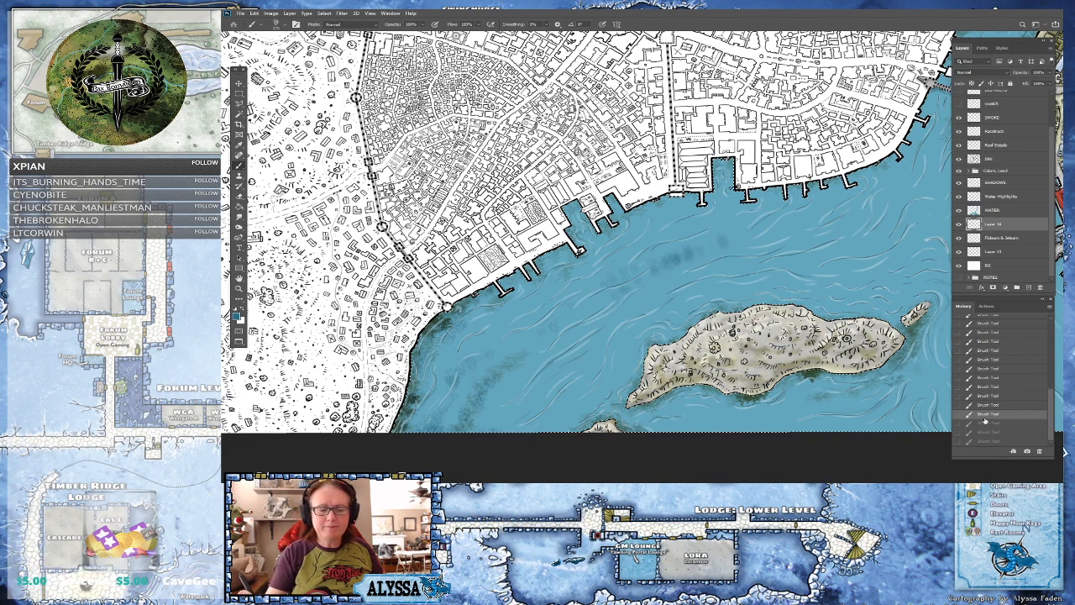
left_click_drag(696, 257, 707, 249)
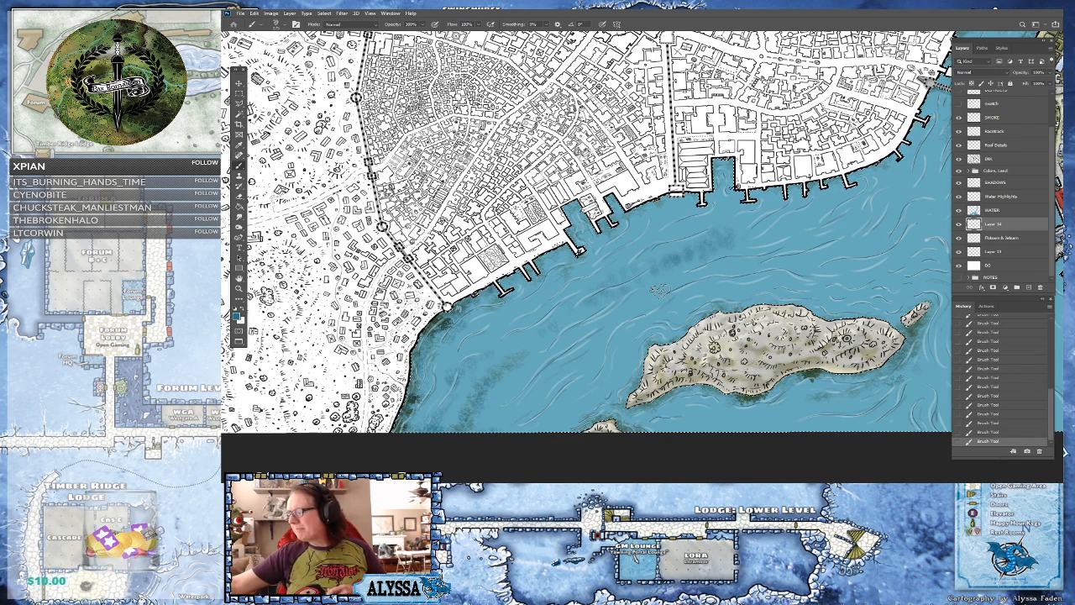
- Paint blue shadows in the water beside the western docks, rolling back the dark strokes through the history for fainter ones
key("ctrl+plus")
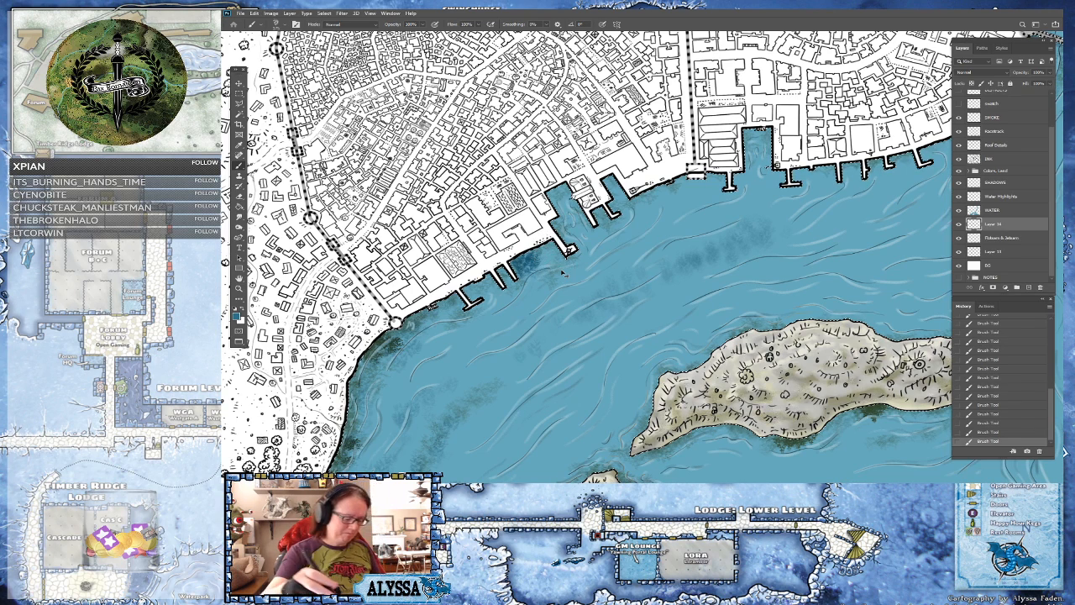
left_click(995, 431)
left_click(994, 422)
left_click(996, 414)
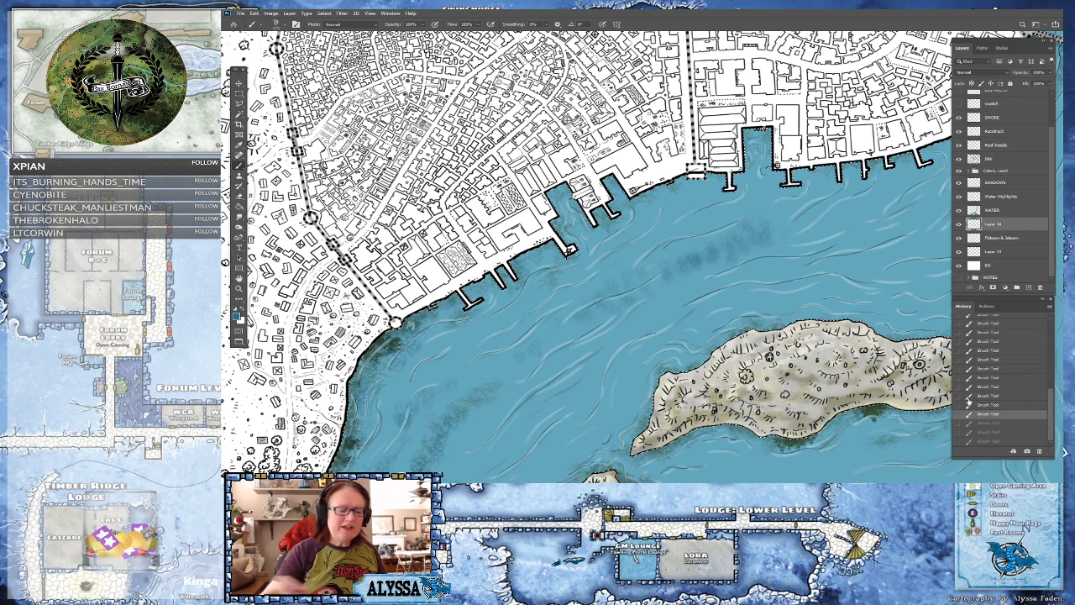
left_click(994, 440)
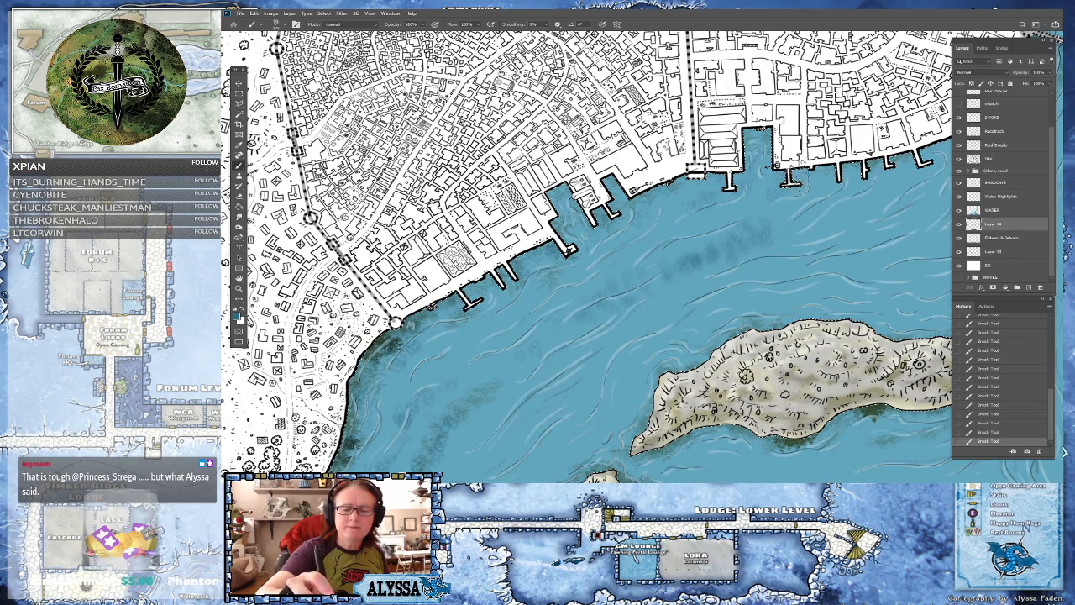
- Paint faint blue shadows in the water around the large island and in the bay east of it, rolling back the last strokes
left_click_drag(899, 215, 770, 223)
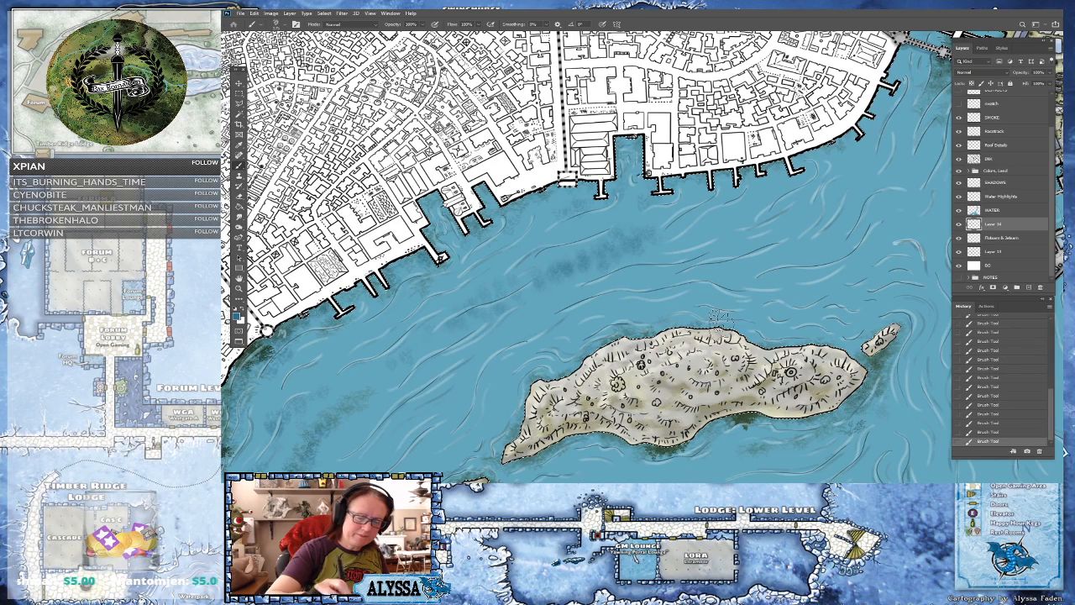
left_click_drag(726, 425, 745, 344)
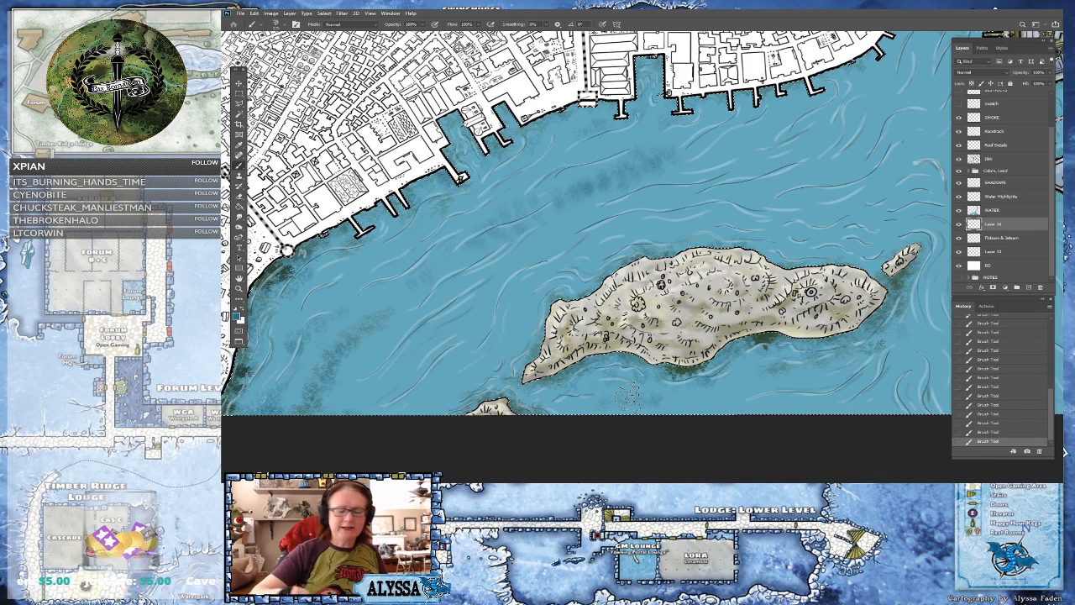
left_click_drag(864, 397, 751, 417)
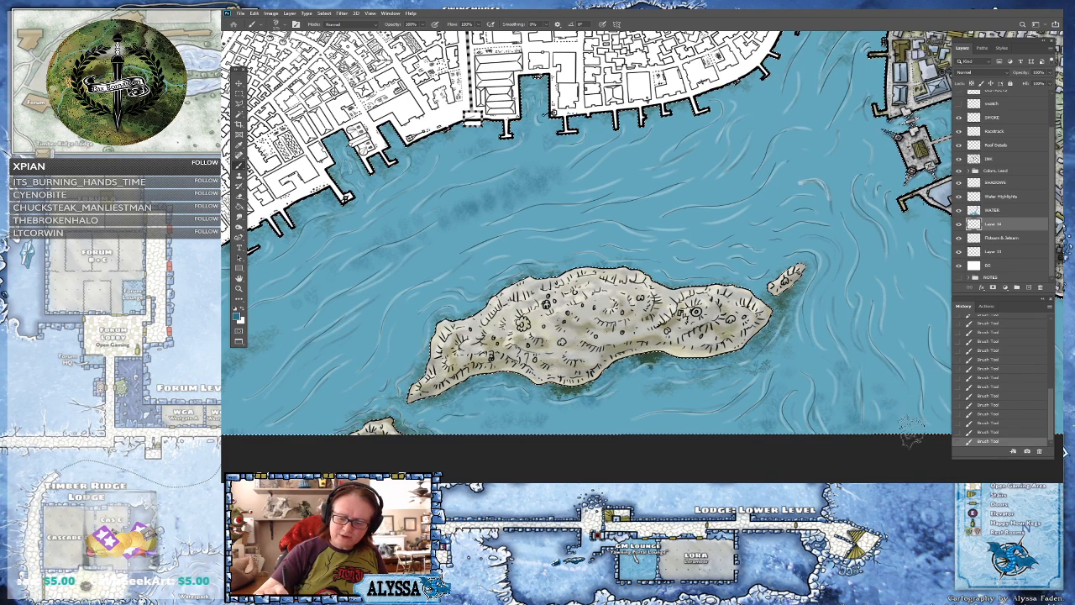
left_click_drag(913, 428, 709, 466)
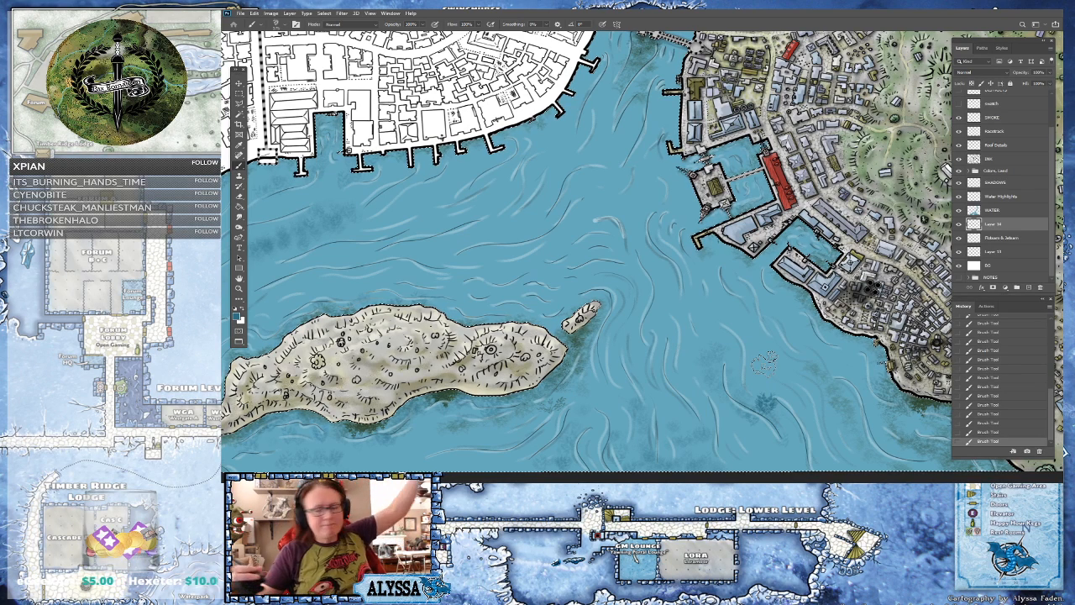
left_click(991, 421)
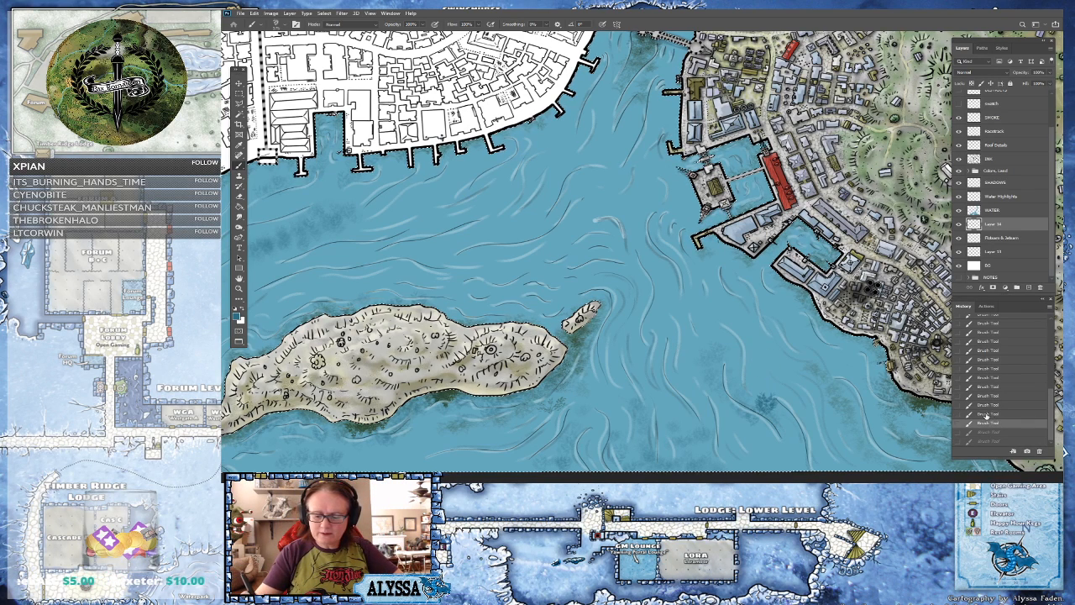
- Roll back the last strokes through the history and paint faint blue shadows in the southeastern bay near the eastern shoreline
left_click(990, 413)
left_click(993, 404)
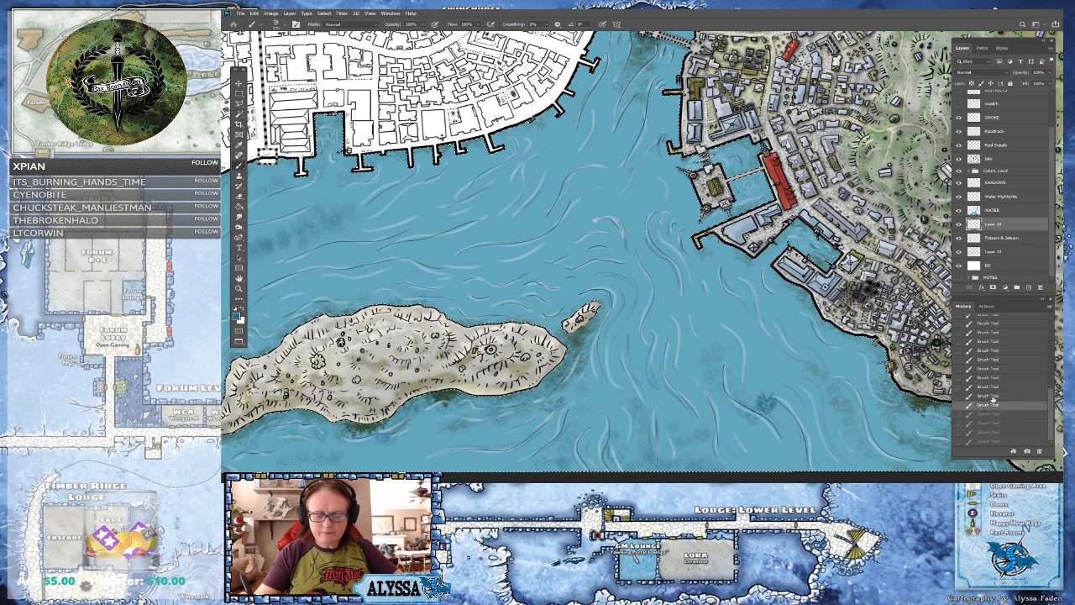
left_click(995, 394)
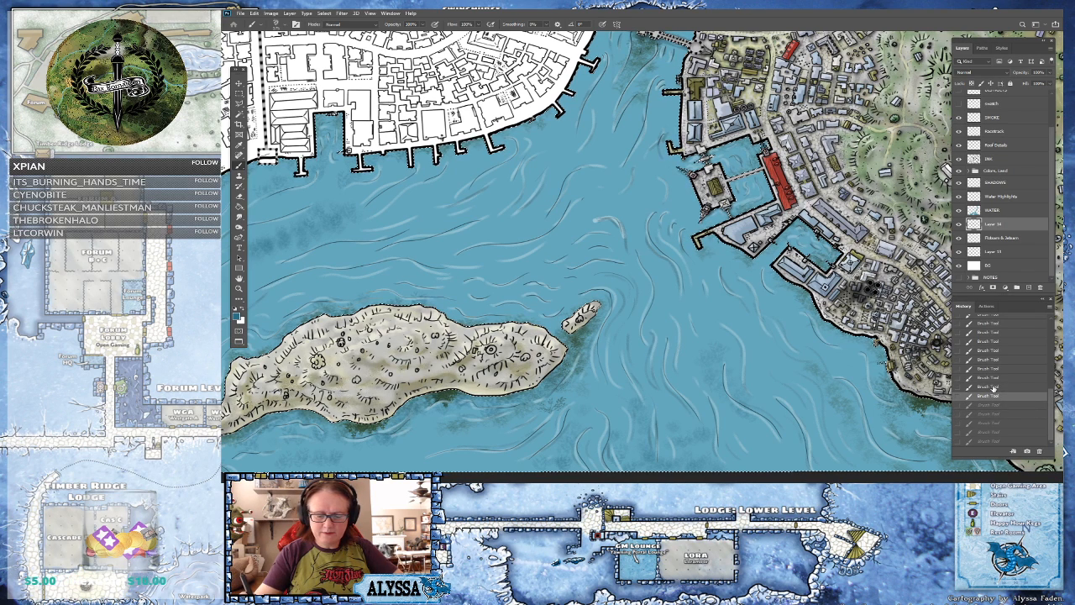
left_click_drag(749, 408, 781, 430)
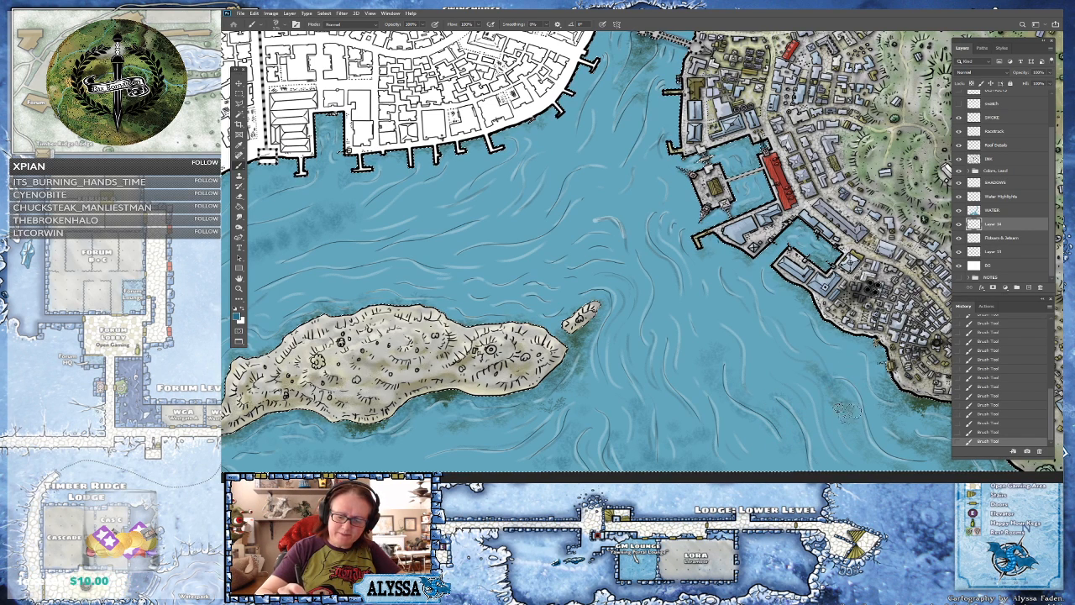
left_click_drag(872, 453, 855, 427)
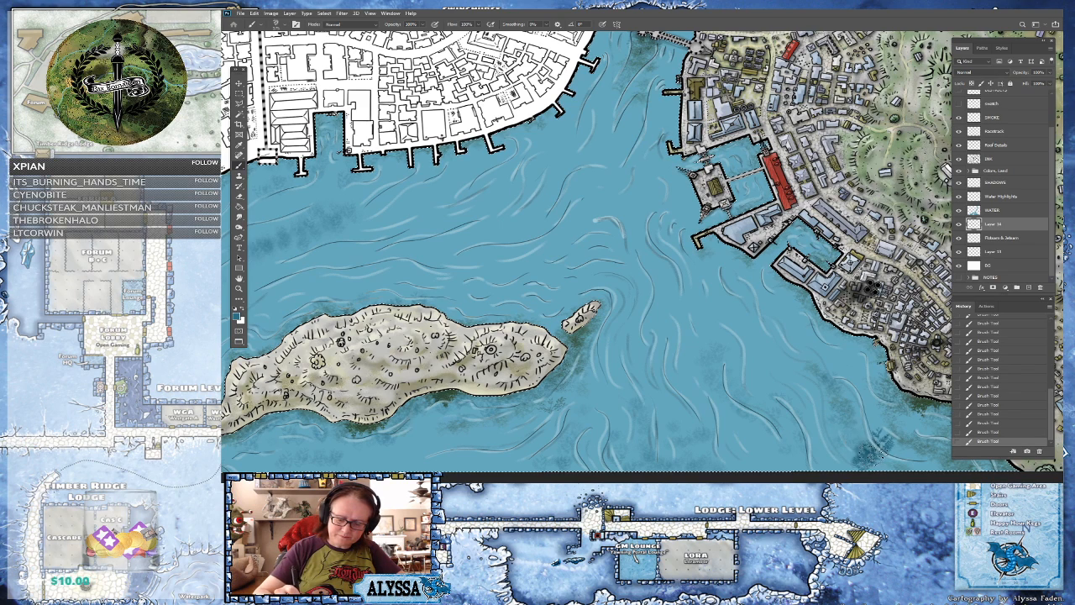
left_click(993, 413)
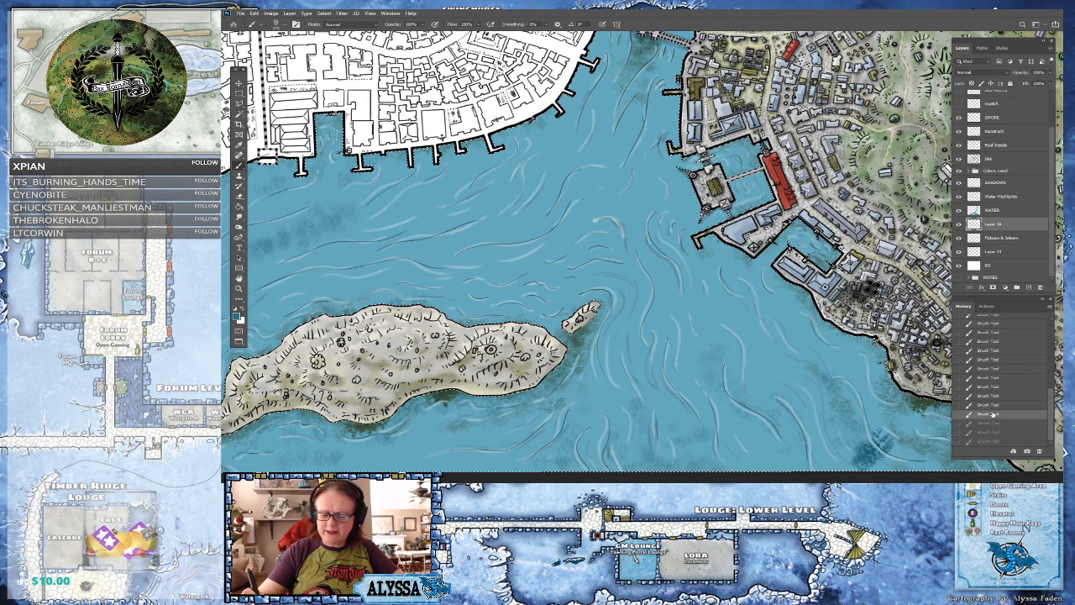
left_click_drag(850, 408, 853, 418)
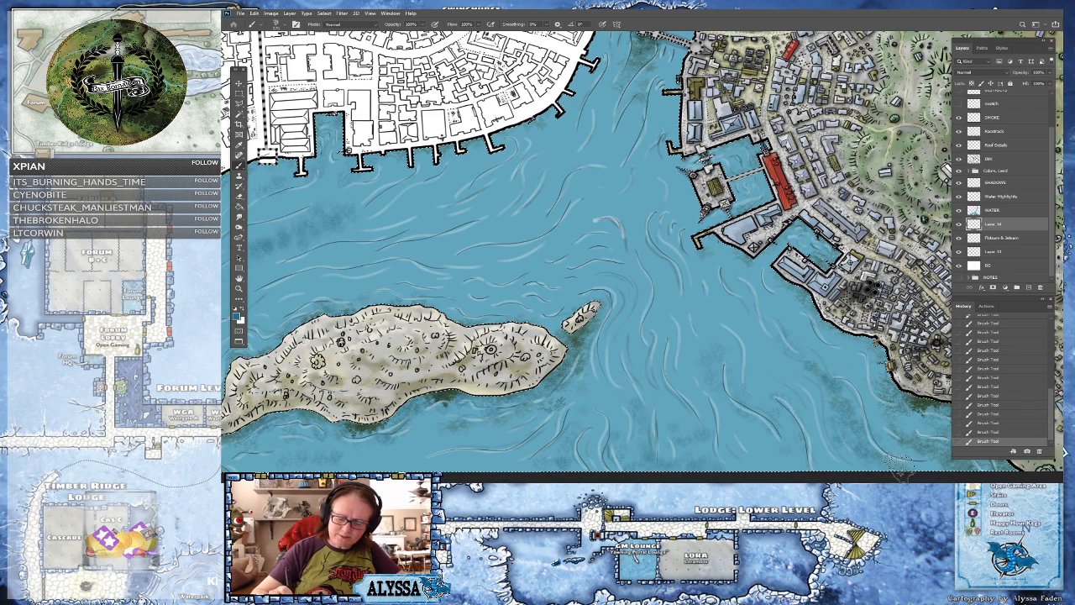
left_click_drag(924, 445, 739, 424)
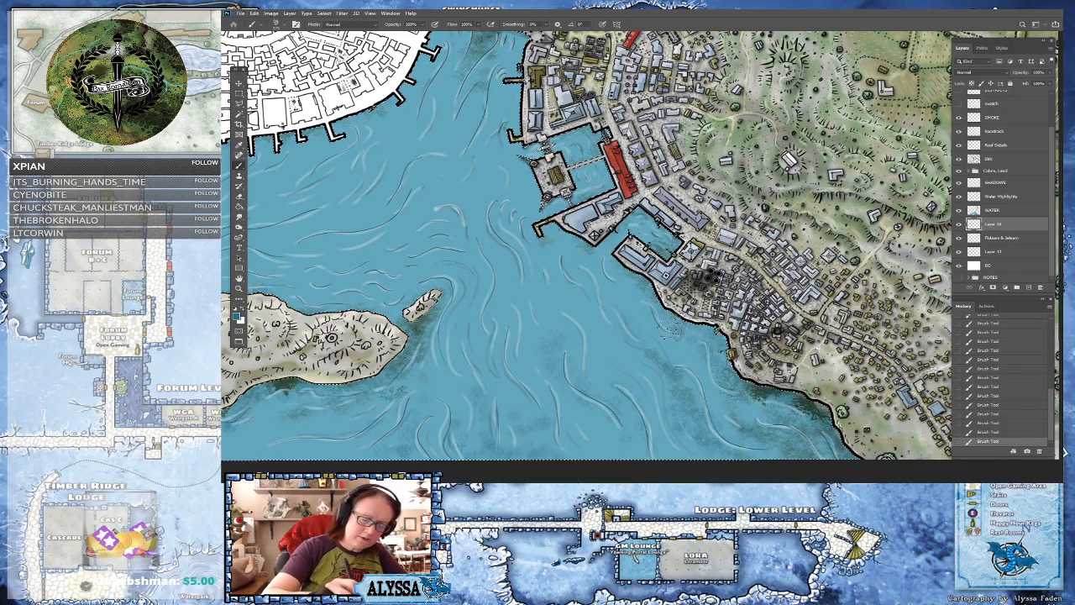
- Dab faint blue shadows into the water at the river mouth below the bridges and along the river upstream
key("ctrl+minus")
key("ctrl+minus")
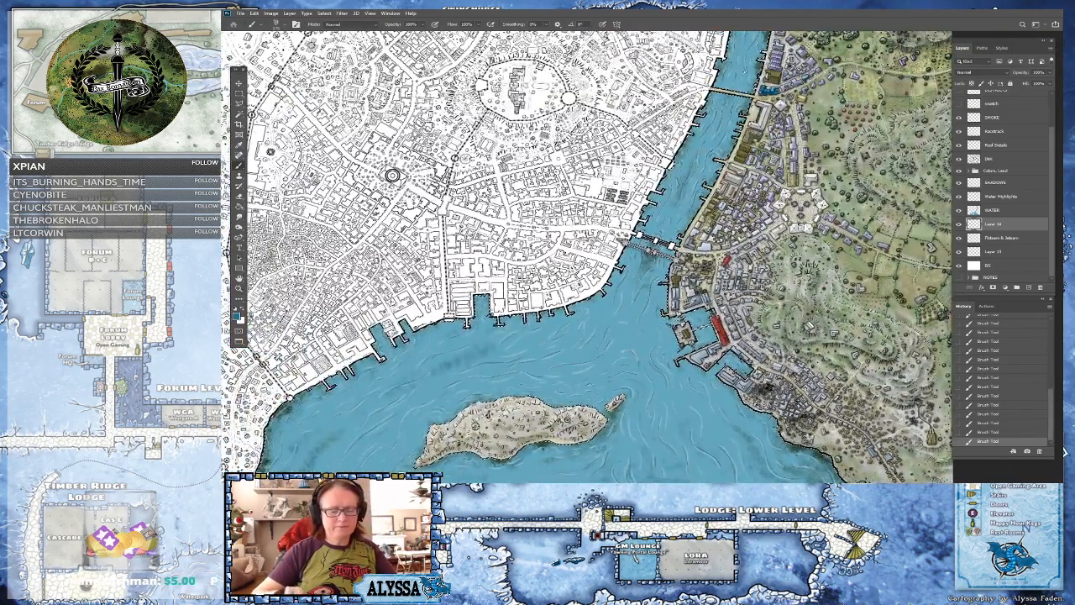
scroll(907, 445, "down", 3)
scroll(798, 395, "up", 2)
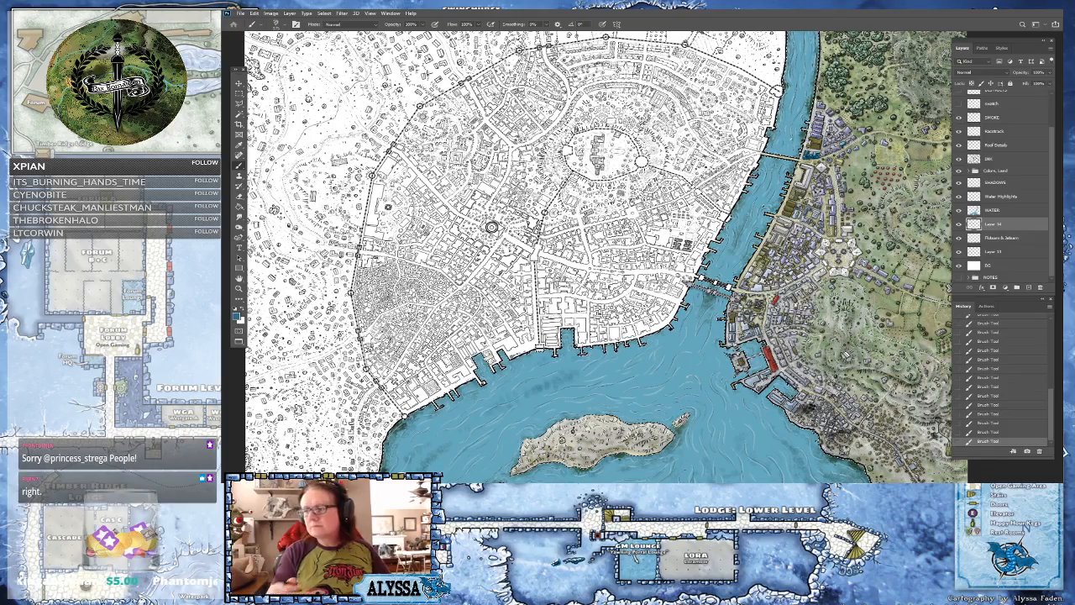
scroll(763, 382, "up", 3)
left_click_drag(762, 383, 766, 437)
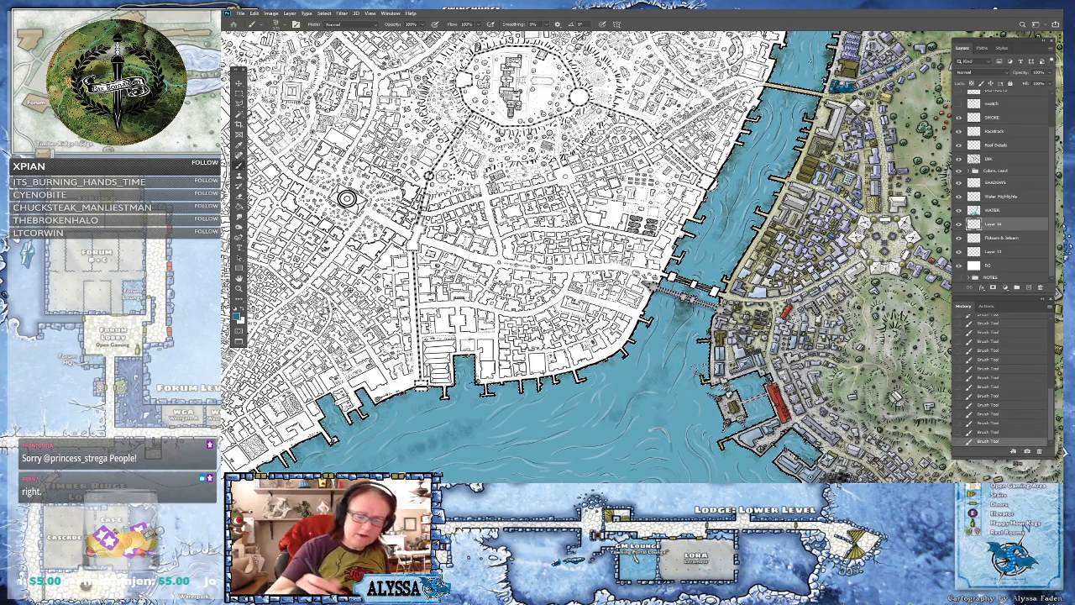
left_click_drag(698, 358, 697, 368)
left_click_drag(345, 209, 327, 311)
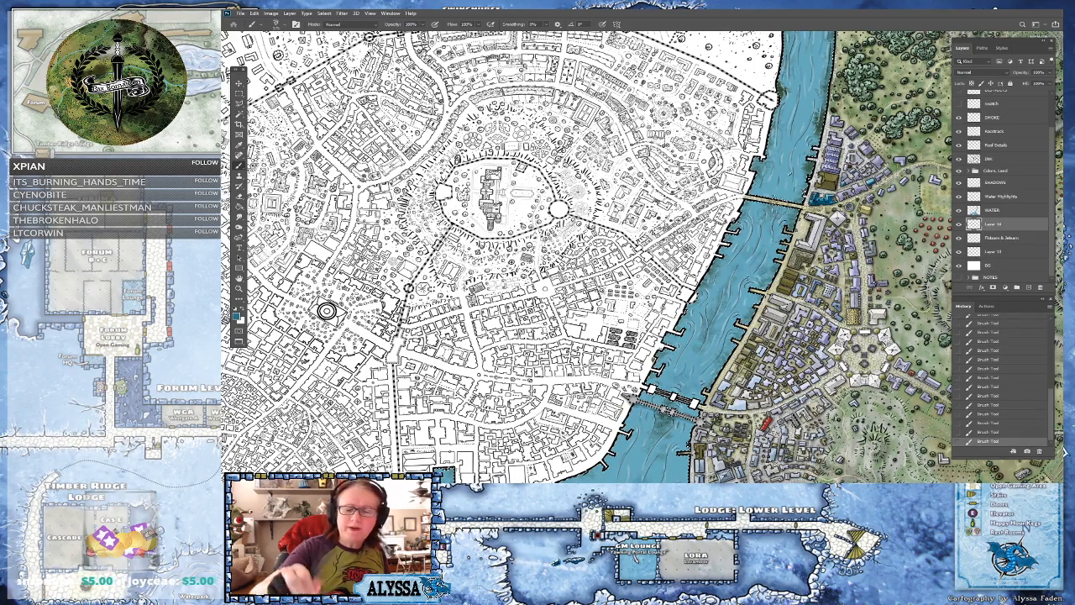
left_click_drag(790, 173, 687, 357)
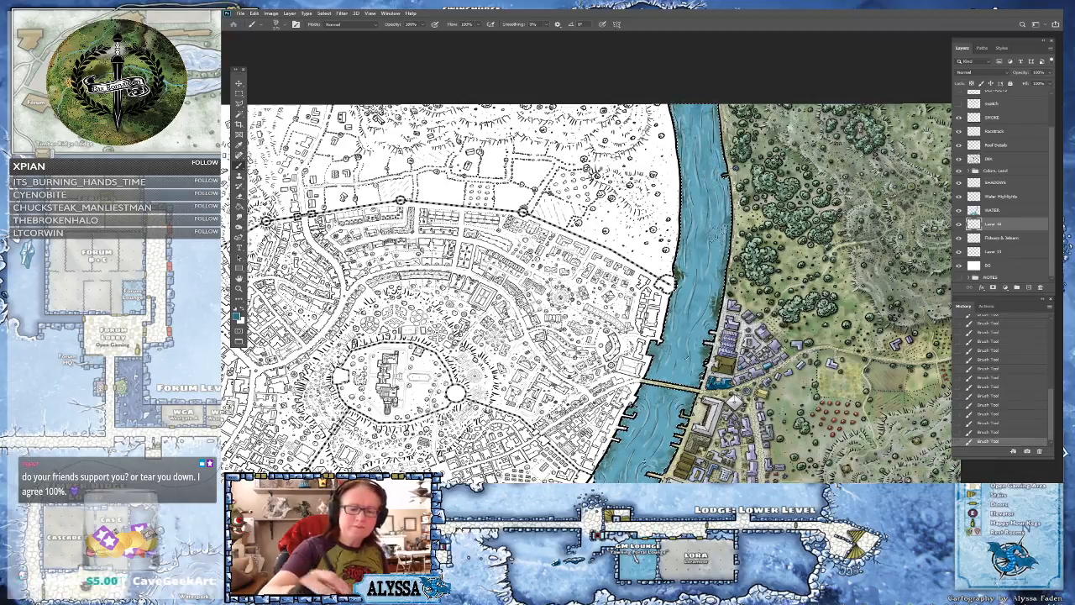
scroll(588, 257, "down", 5)
scroll(588, 257, "up", 3)
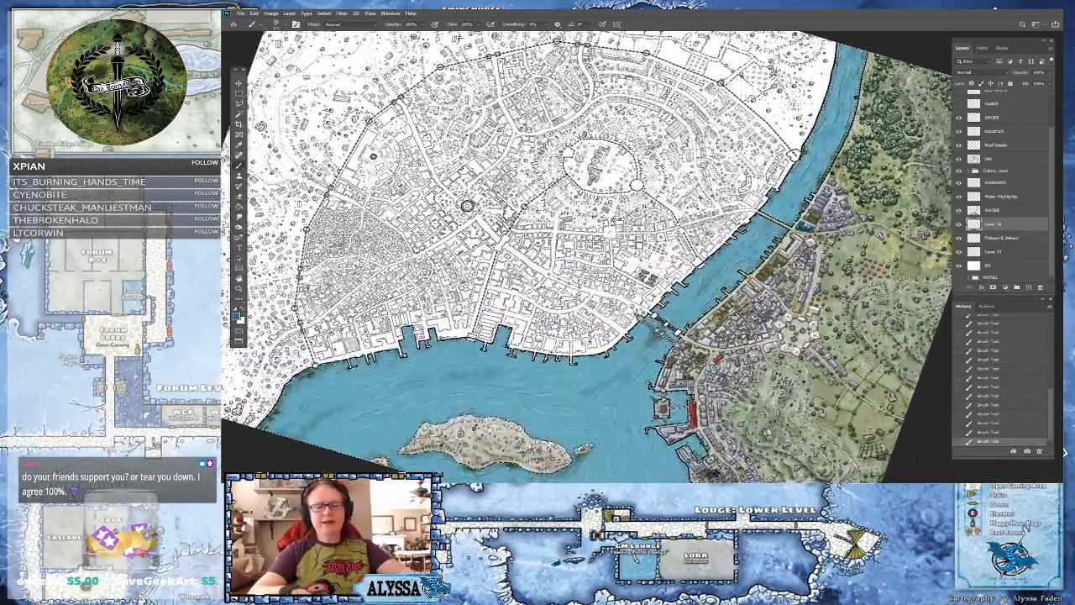
scroll(588, 257, "down", 3)
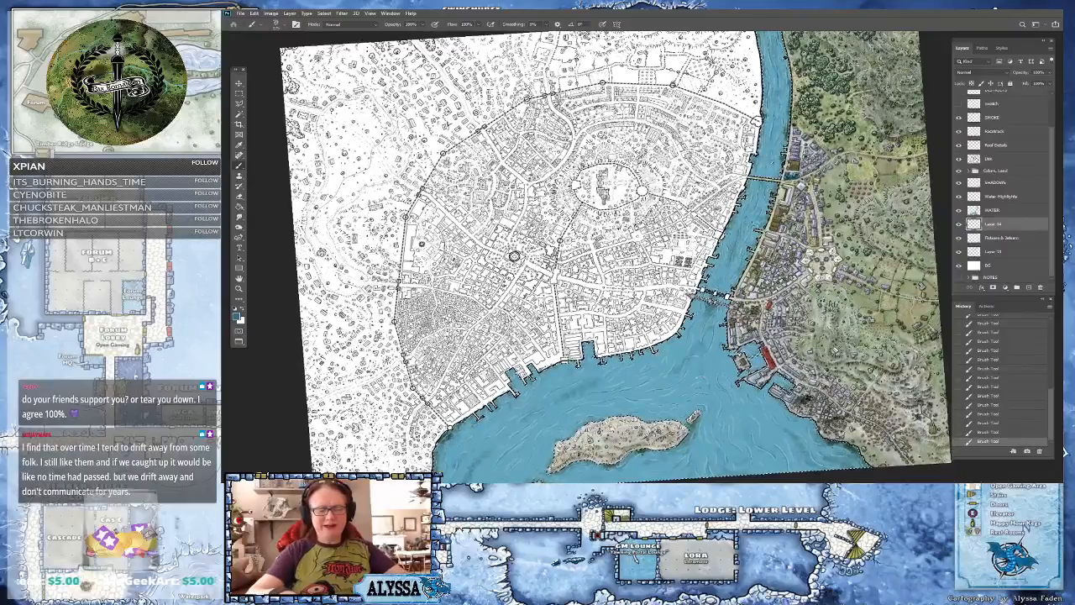
scroll(588, 257, "up", 1)
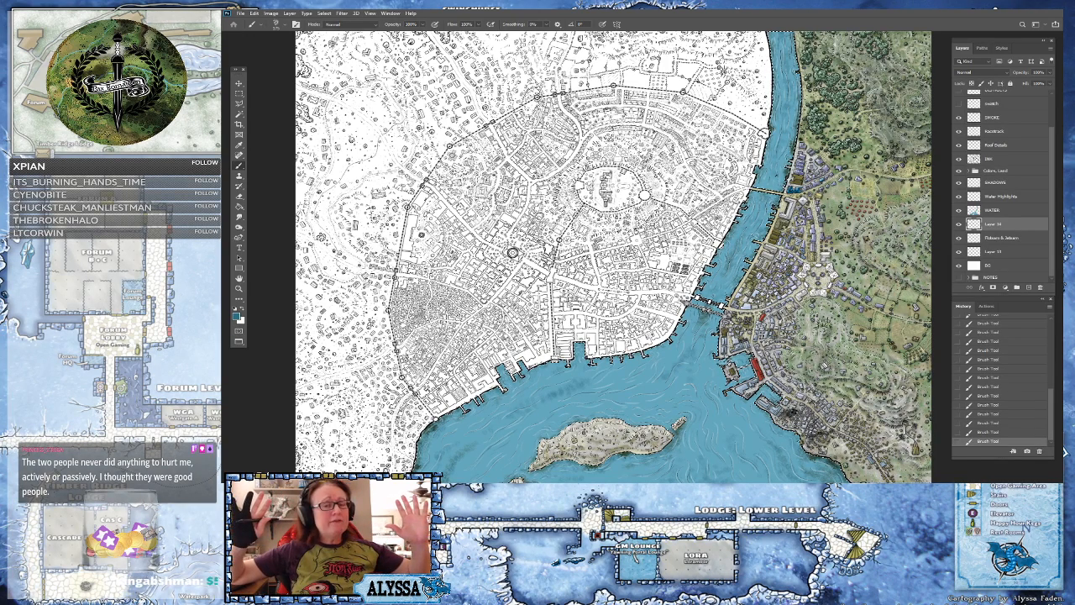
scroll(551, 453, "up", 2)
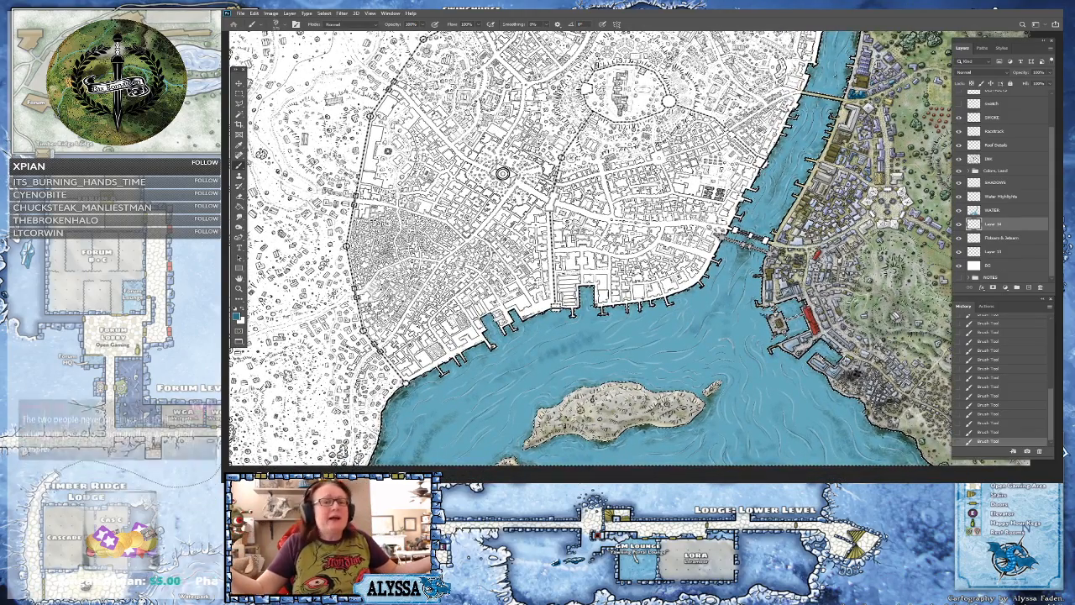
- Smudge the blue shadows by the eastern harbour, off the city docks and in the bay southeast of the island
left_click_drag(588, 319, 632, 303)
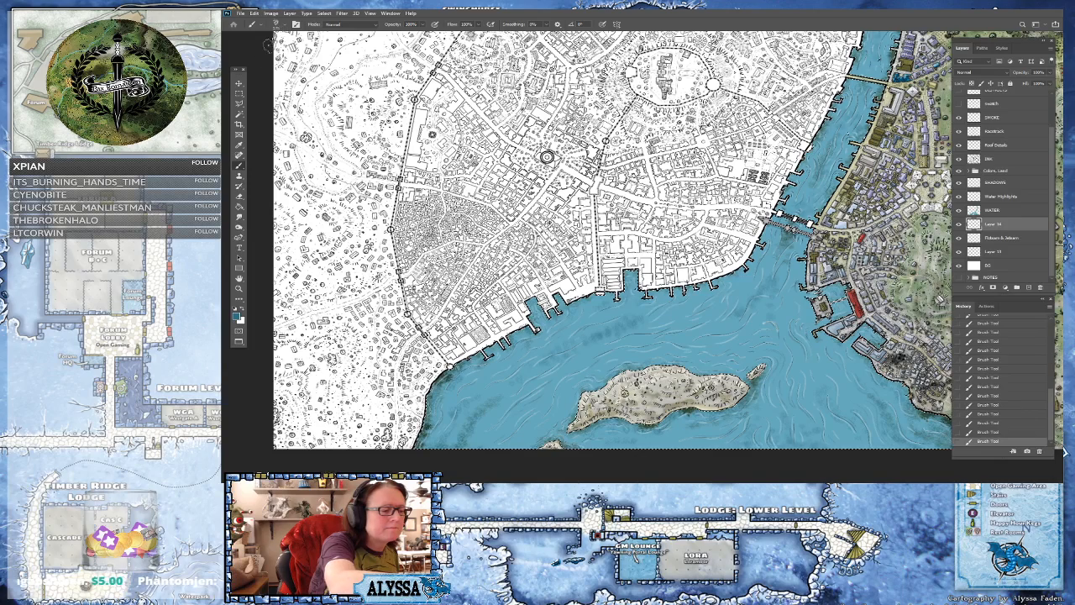
left_click(241, 217)
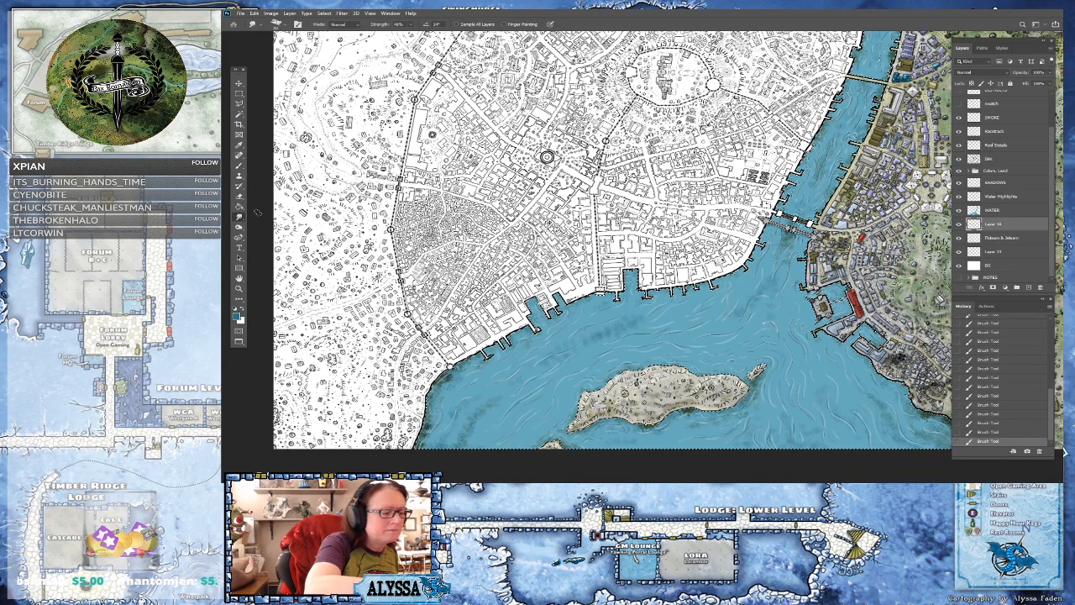
left_click_drag(838, 294, 839, 296)
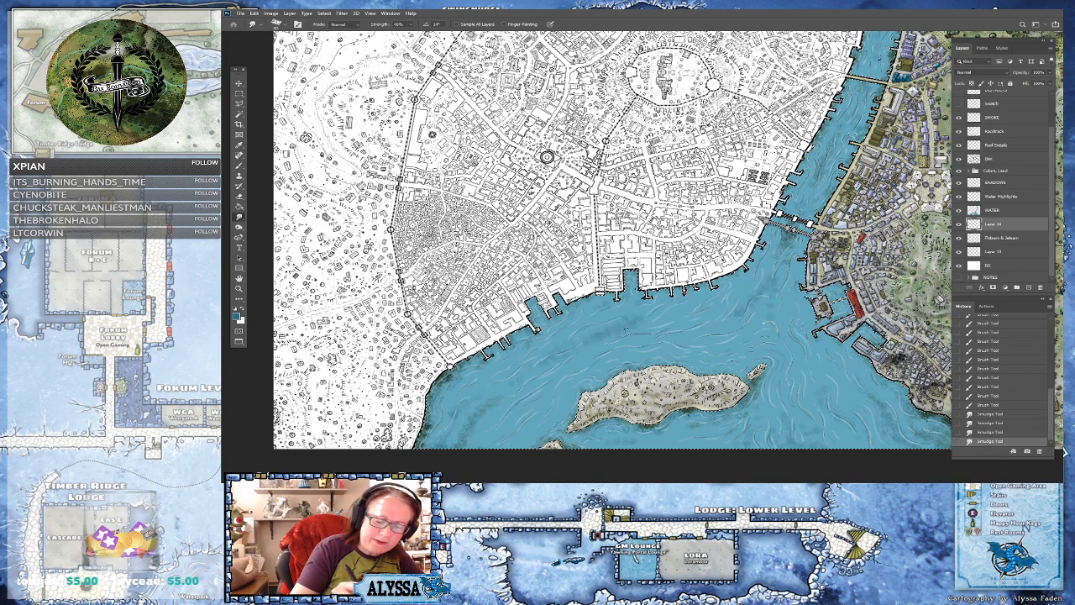
left_click_drag(644, 324, 659, 319)
left_click_drag(642, 326, 657, 325)
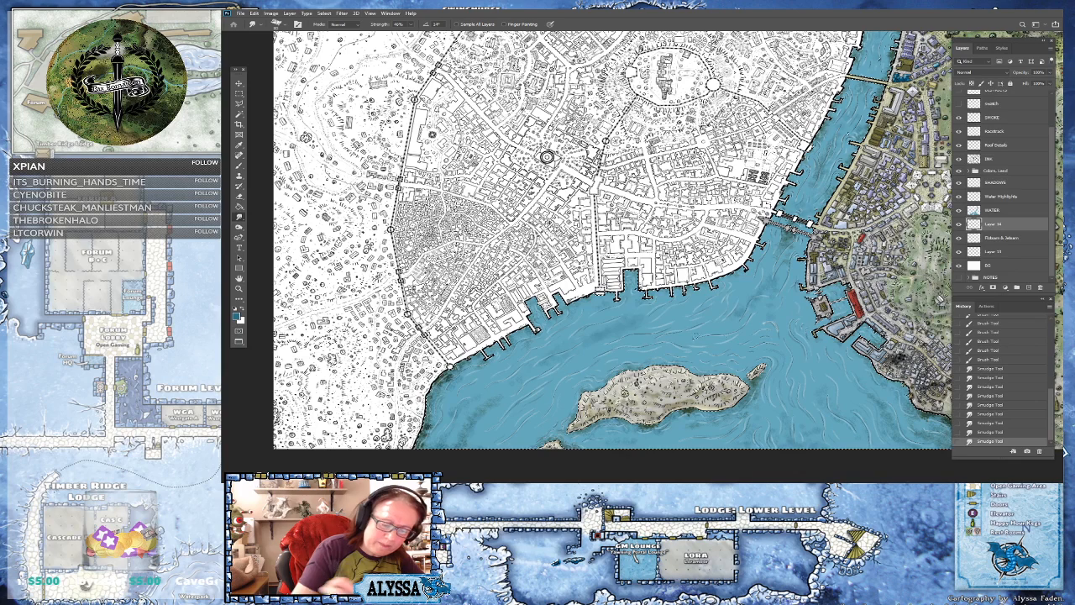
mouse_move(792, 427)
left_mouse_down()
mouse_move(785, 415)
mouse_move(792, 435)
left_mouse_up()
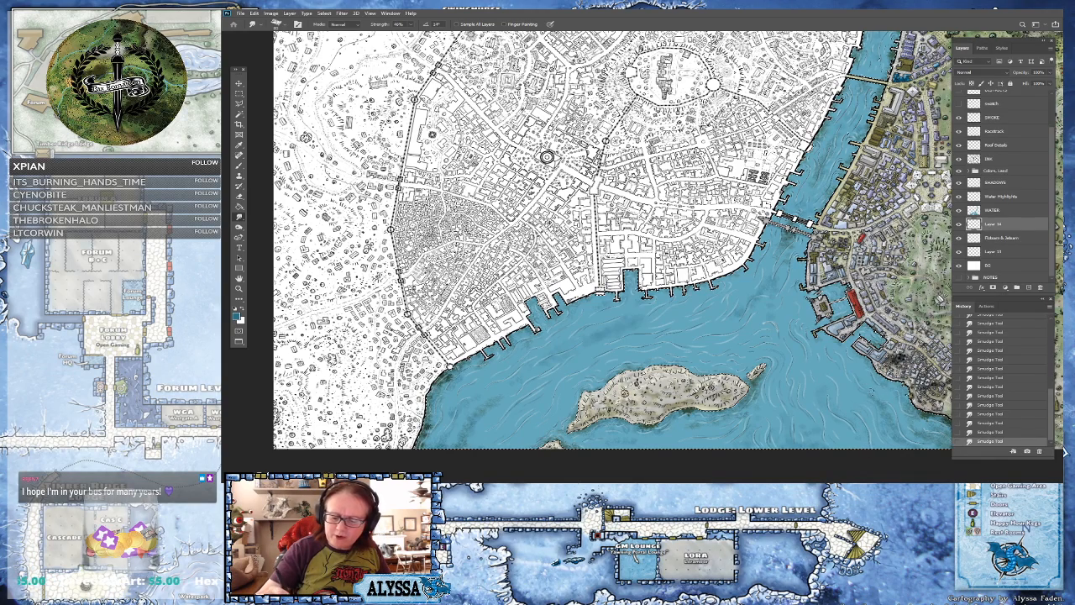
left_click_drag(638, 277, 555, 286)
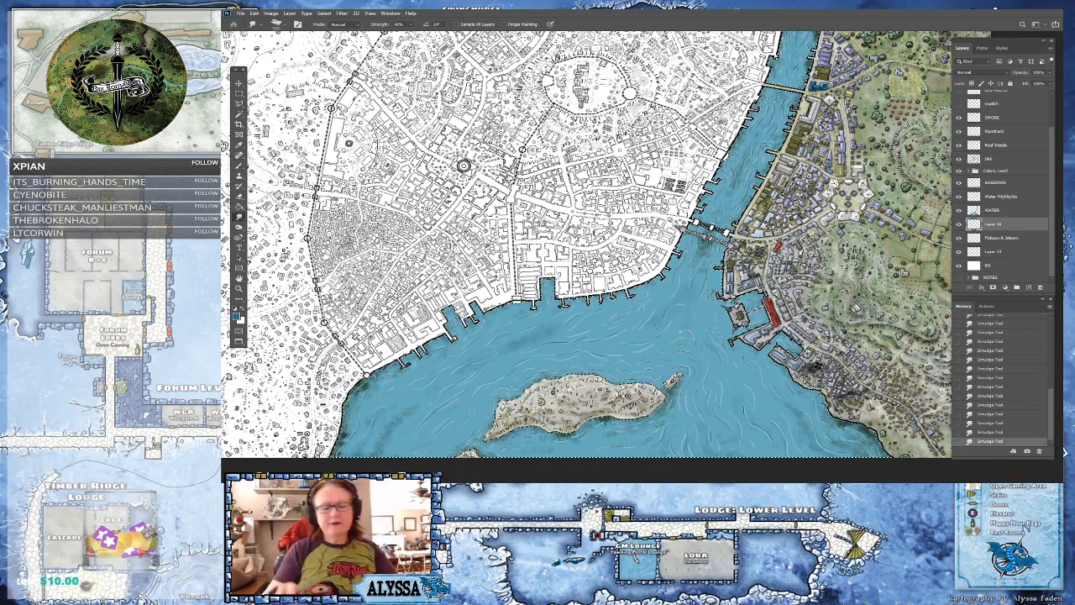
key("ctrl+0")
key("ctrl+plus")
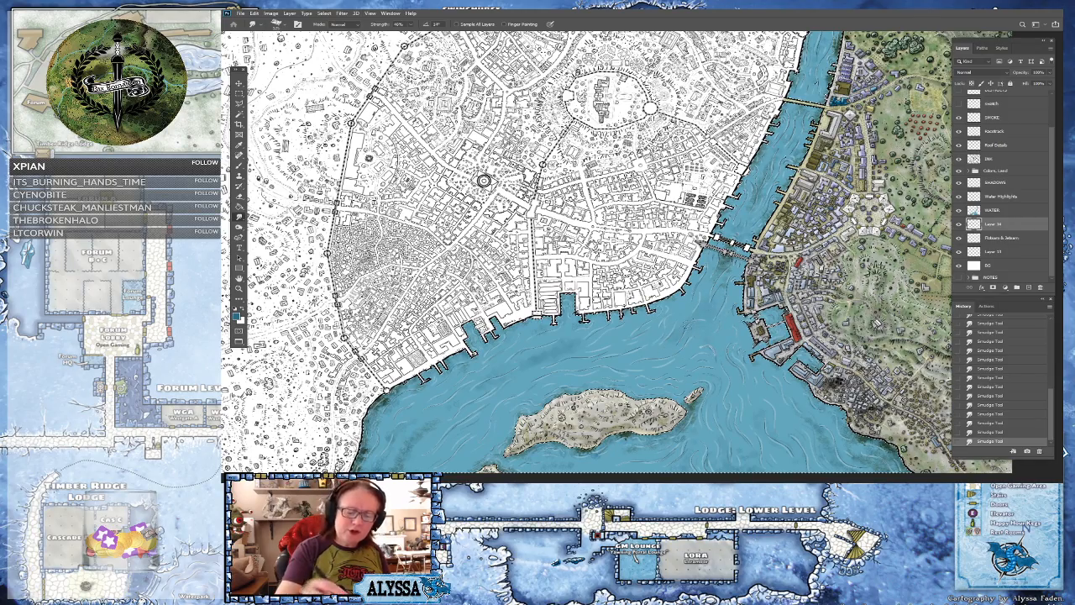
scroll(729, 393, "down", 5)
scroll(729, 394, "up", 1)
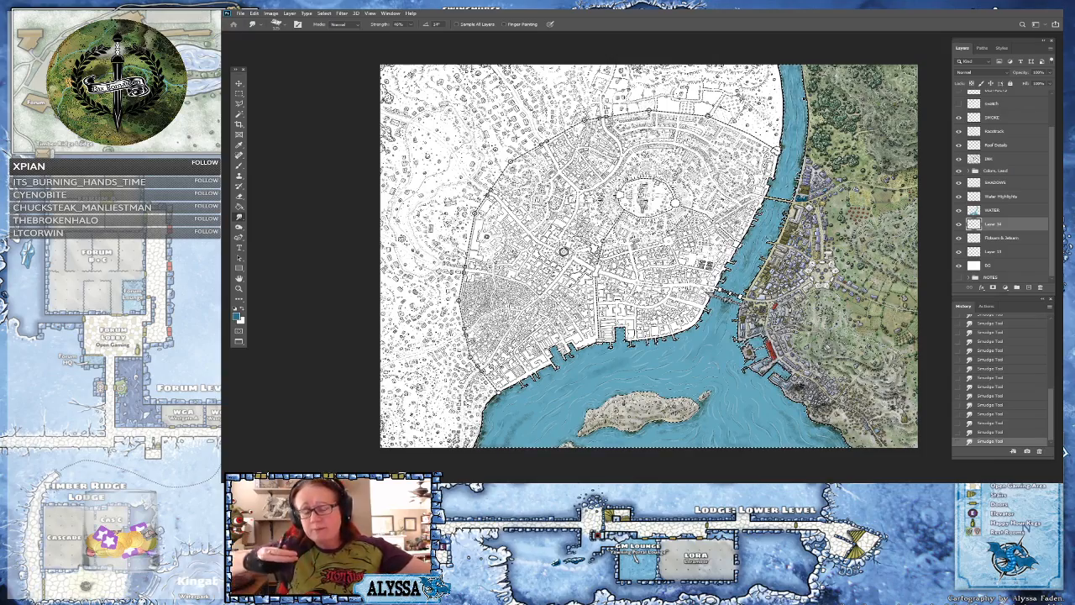
left_click_drag(786, 399, 699, 372)
scroll(699, 372, "up", 3)
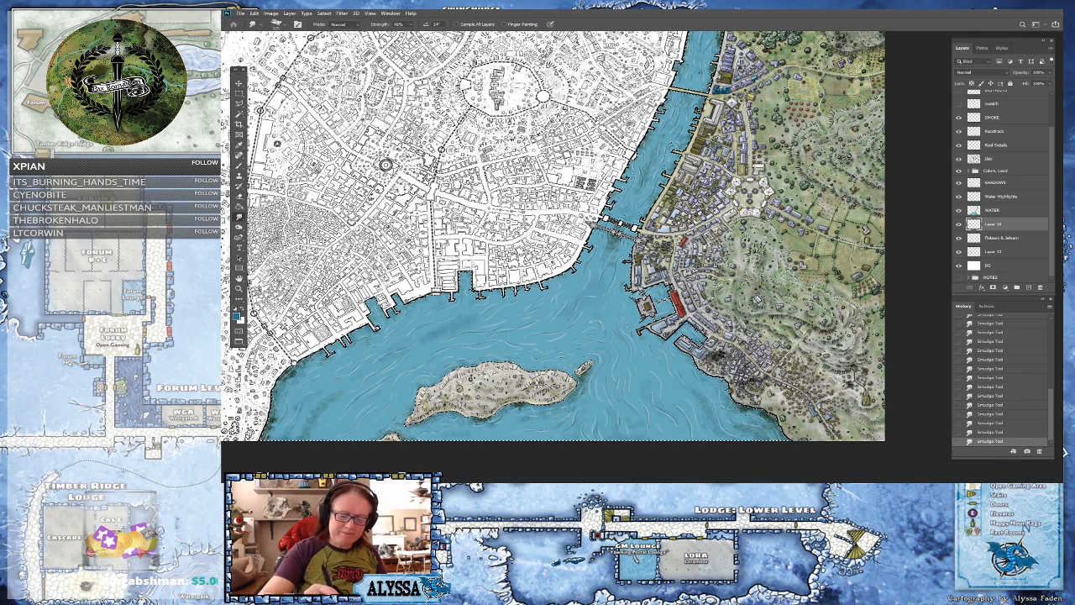
- Smudge the blue shadows along both banks of the river's northern stretch, upstream of the northern bridge
left_click_drag(671, 145, 708, 222)
scroll(704, 197, "up", 3)
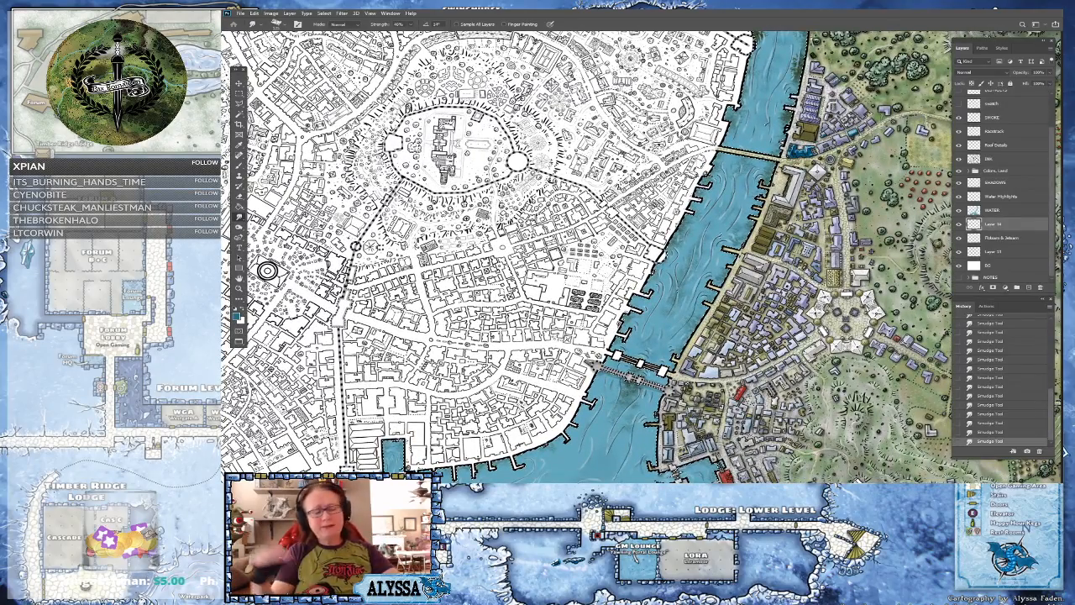
scroll(692, 235, "up", 1)
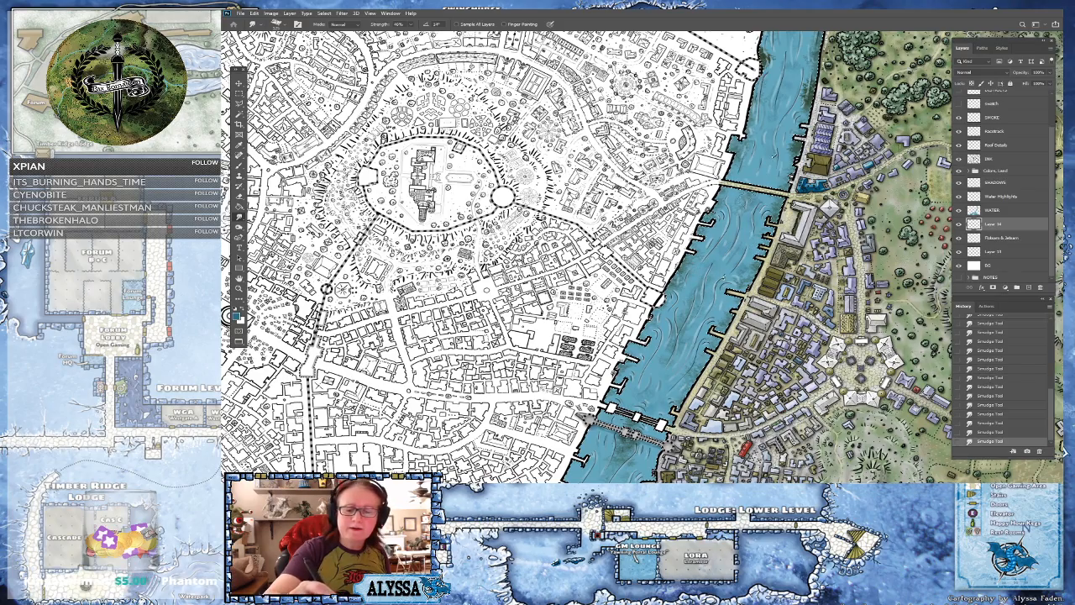
left_click_drag(739, 240, 726, 396)
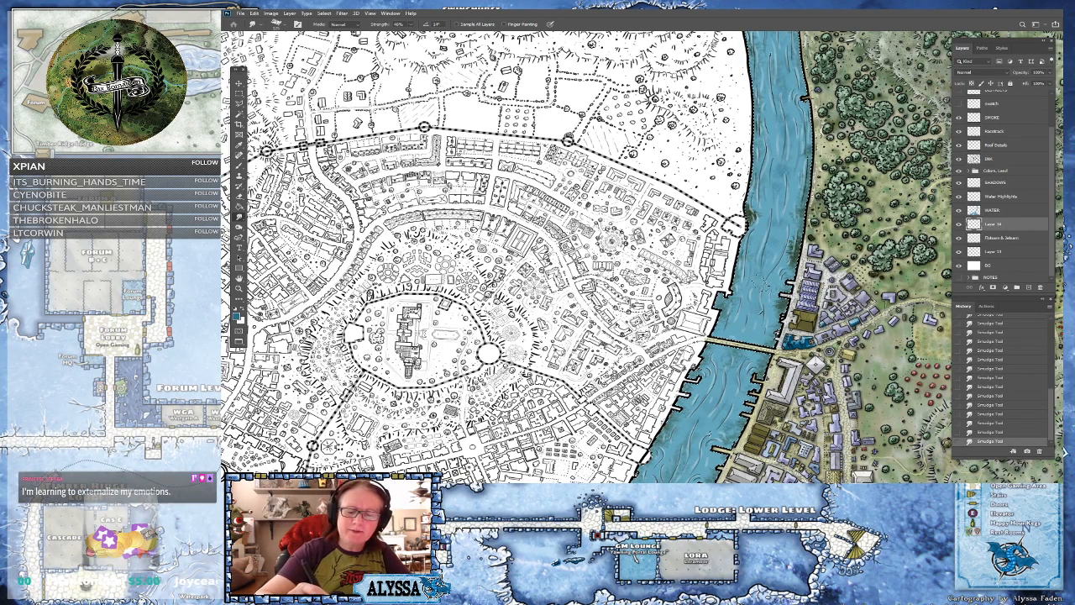
left_click_drag(770, 56, 708, 208)
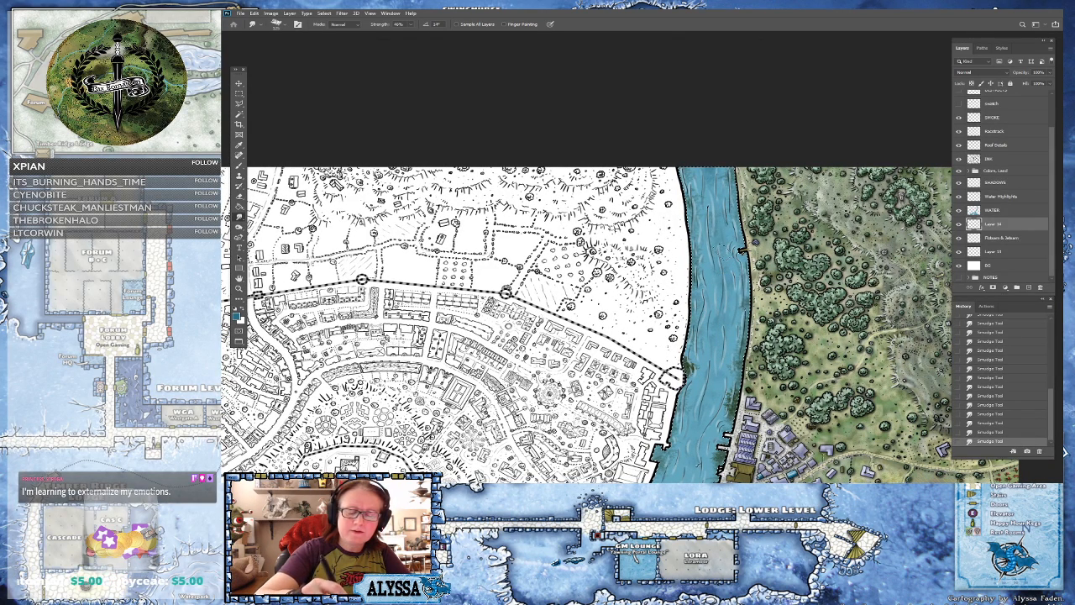
left_click_drag(688, 217, 691, 323)
mouse_move(686, 195)
left_mouse_down()
mouse_move(691, 284)
mouse_move(687, 178)
mouse_move(690, 230)
mouse_move(683, 186)
left_mouse_up()
left_click_drag(689, 275, 691, 299)
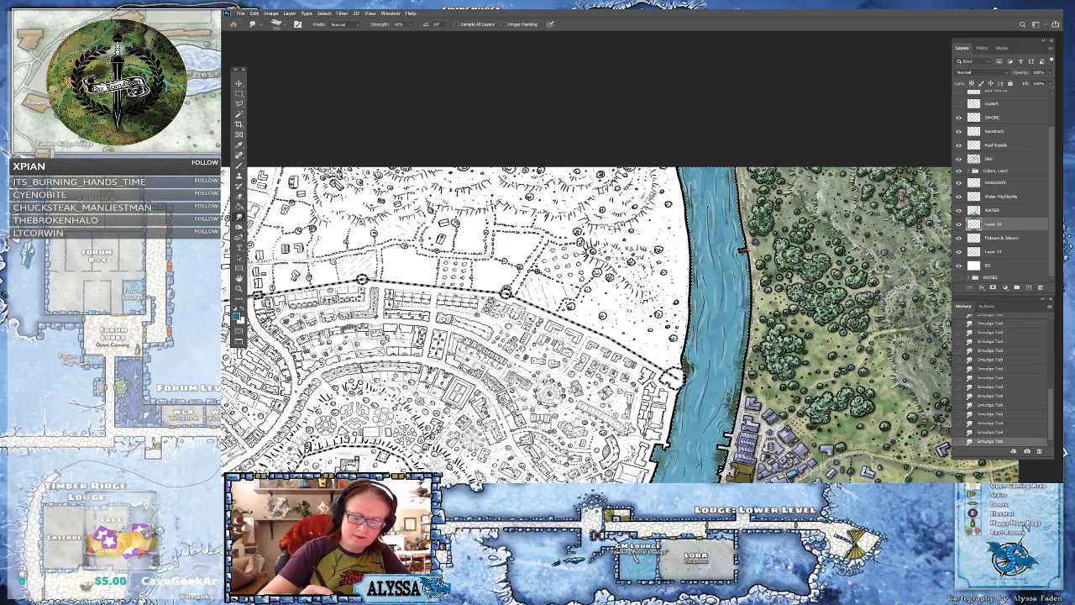
left_click_drag(737, 398, 724, 442)
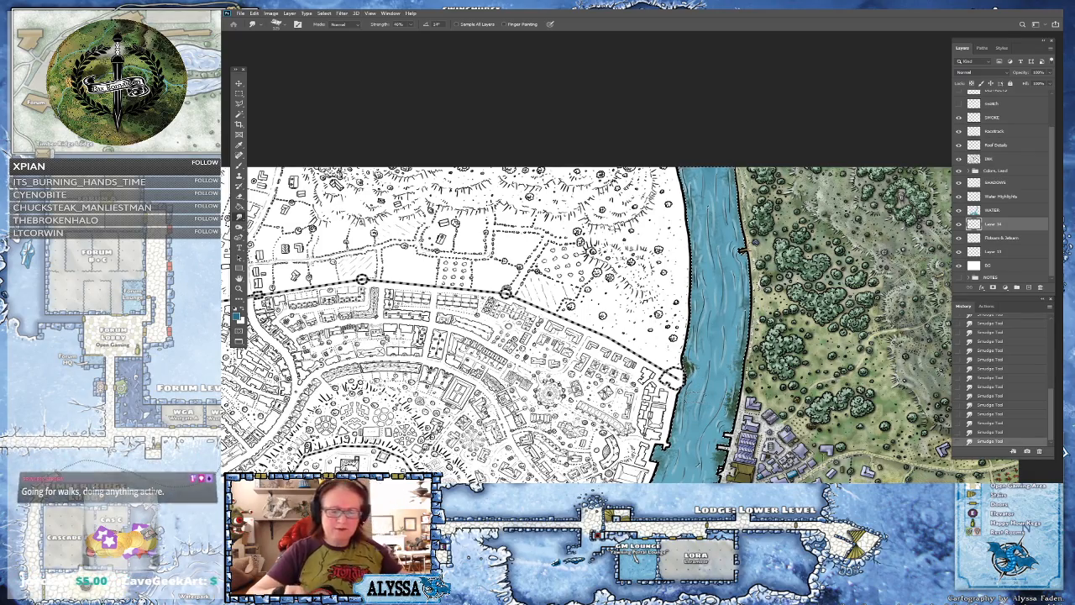
scroll(781, 168, "down", 5)
left_click_drag(588, 369, 631, 231)
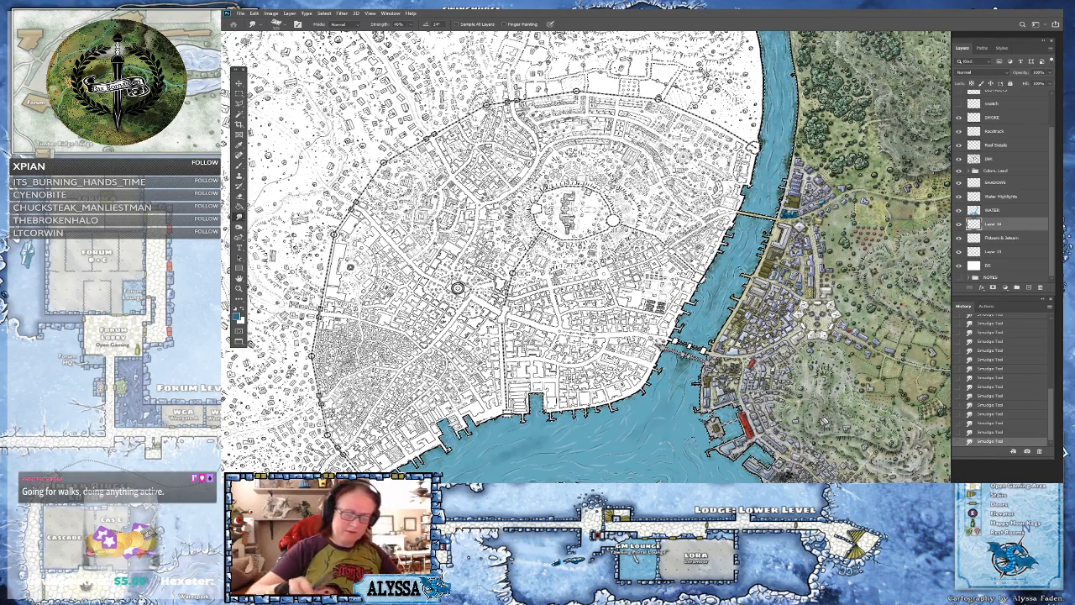
scroll(804, 302, "down", 5)
scroll(781, 361, "up", 1)
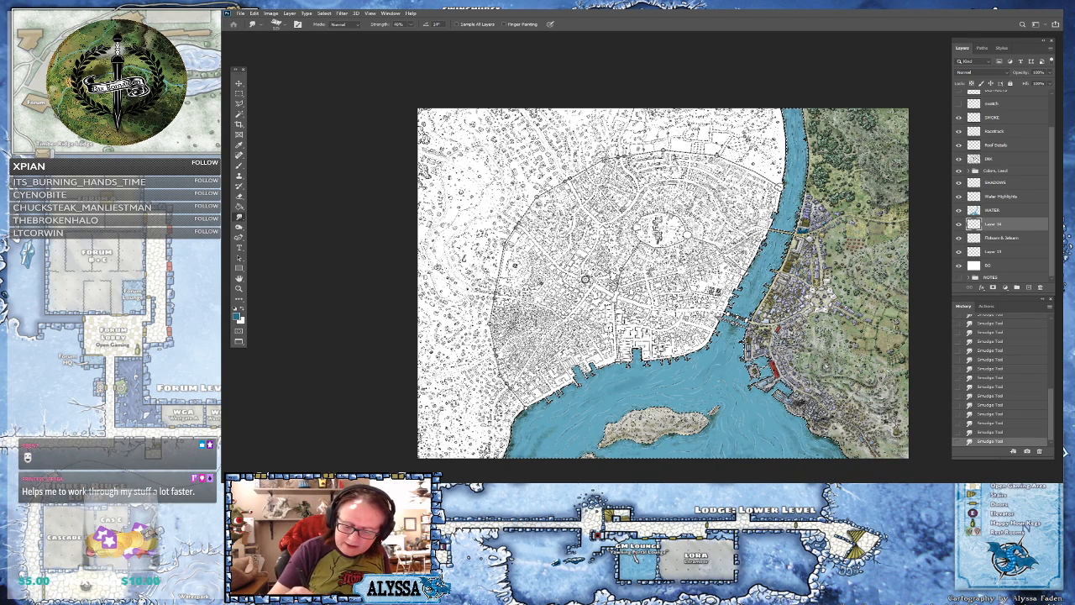
scroll(807, 432, "up", 3)
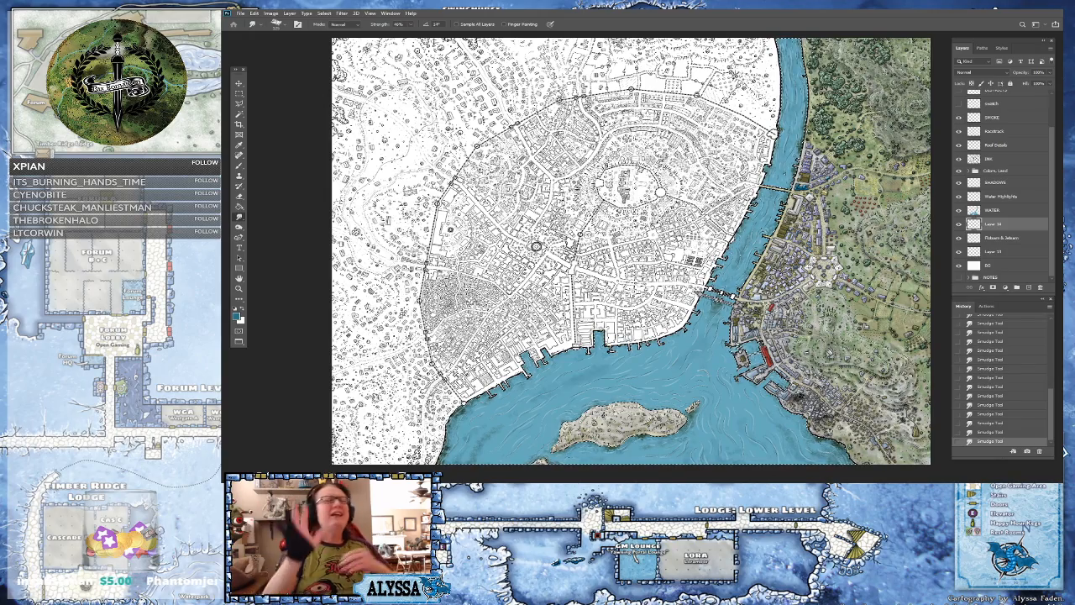
left_click_drag(629, 252, 685, 230)
scroll(760, 428, "up", 3)
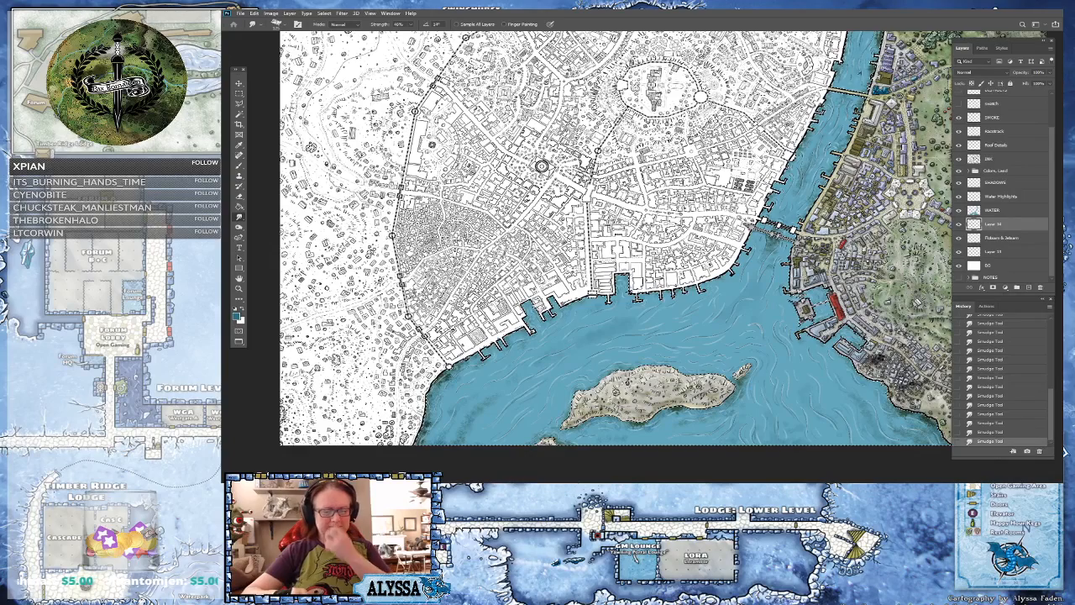
- Set the foreground colour to the pale sand tone c4be9a and switch to the Brush tool
left_click(237, 317)
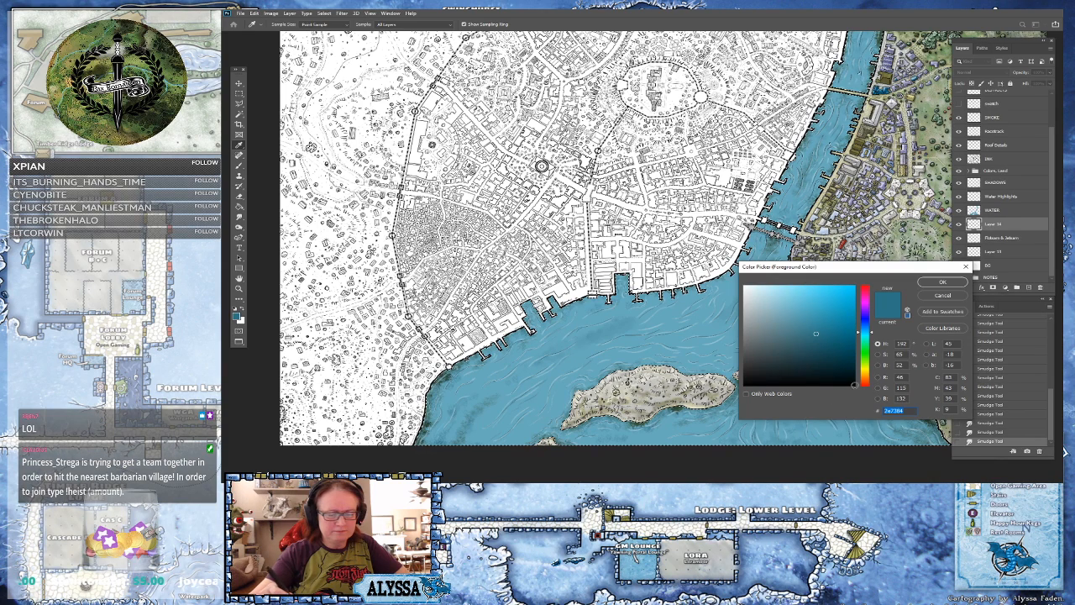
left_click_drag(865, 353, 866, 372)
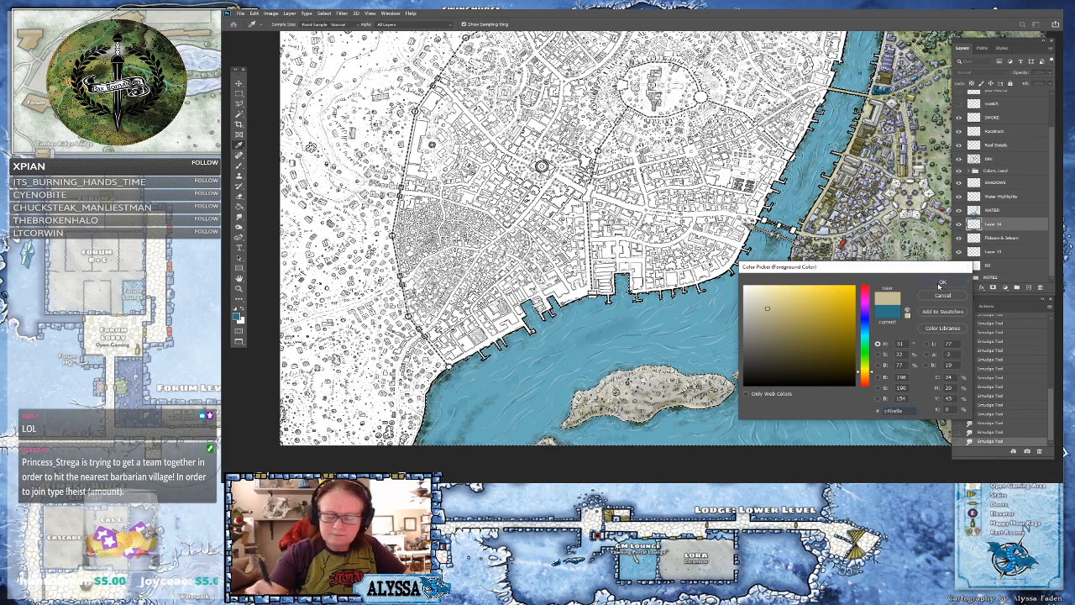
left_click(943, 283)
scroll(462, 441, "up", 1)
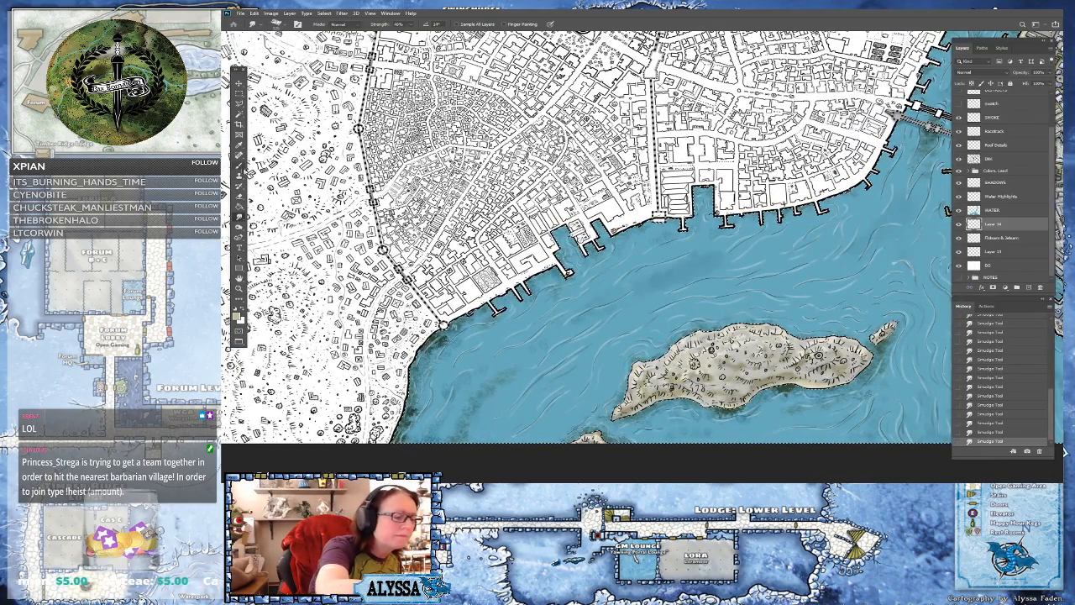
left_click(238, 165)
left_click(490, 422)
left_click(479, 416)
left_click(876, 336)
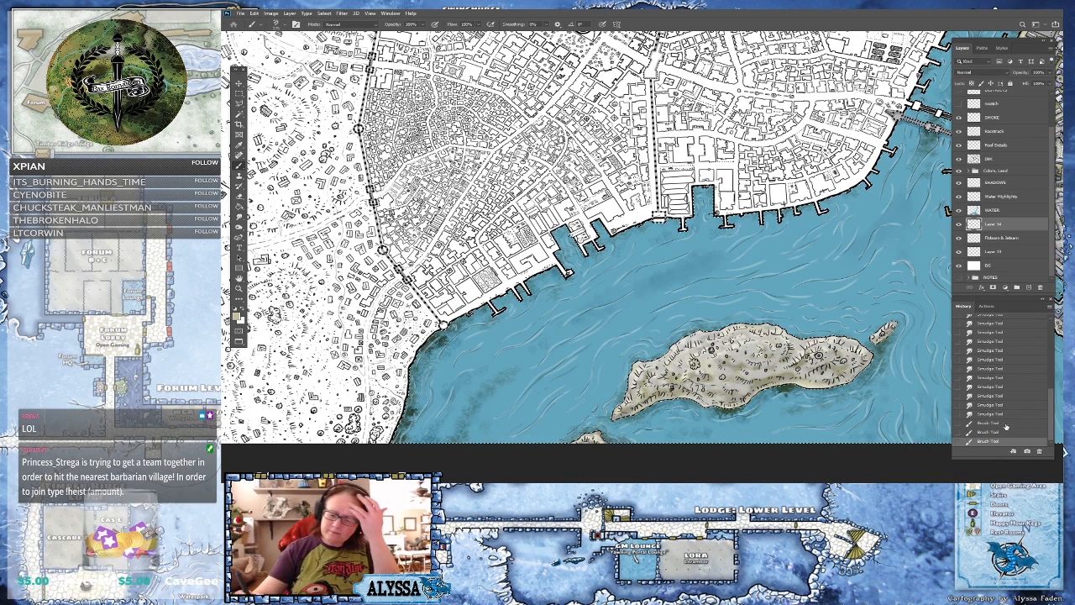
left_click(997, 431)
left_click(1000, 425)
left_click(1002, 417)
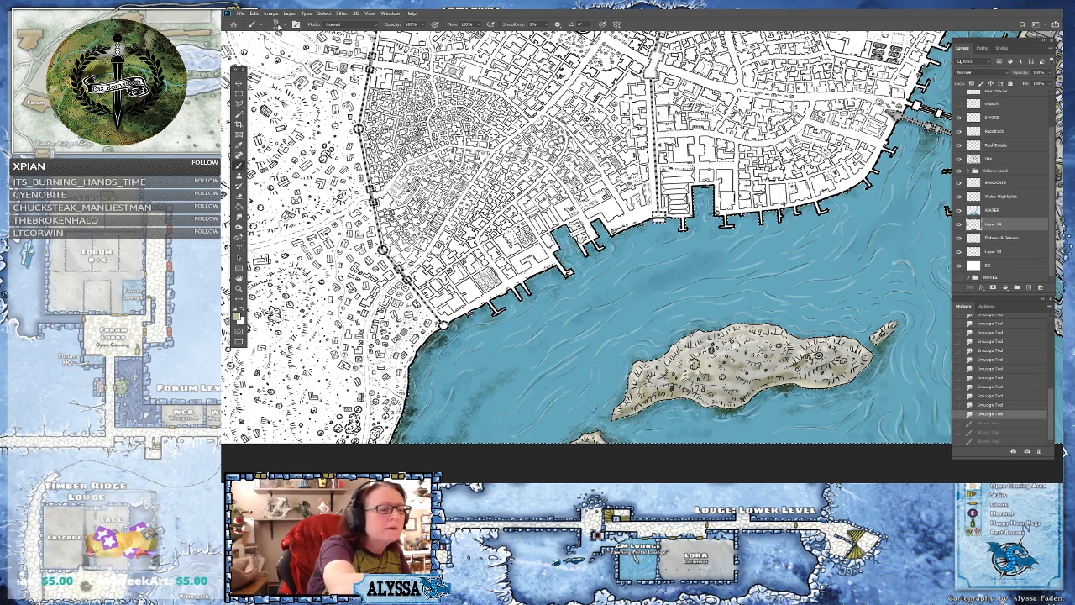
- Choose the Foliage brush preset bush07 and shrink the brush to a small cluster of specks
left_click(278, 25)
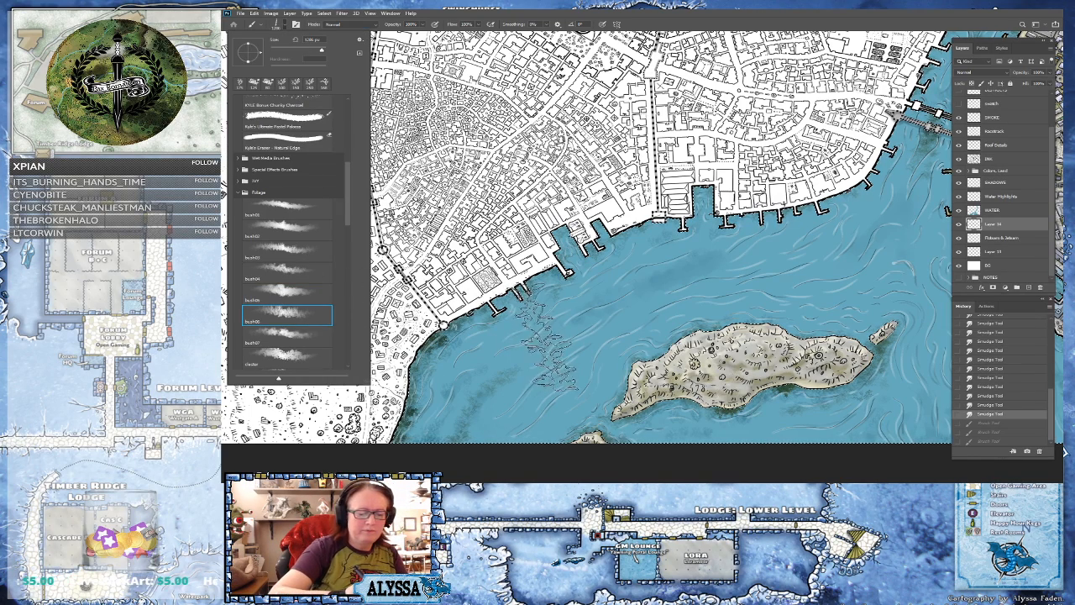
left_click(287, 336)
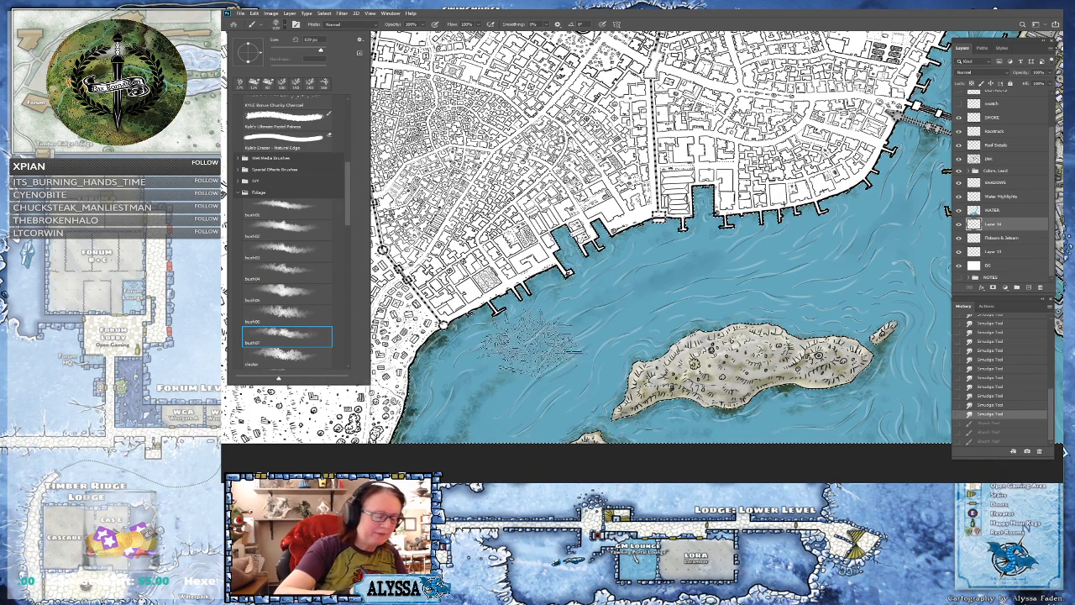
left_click(709, 25)
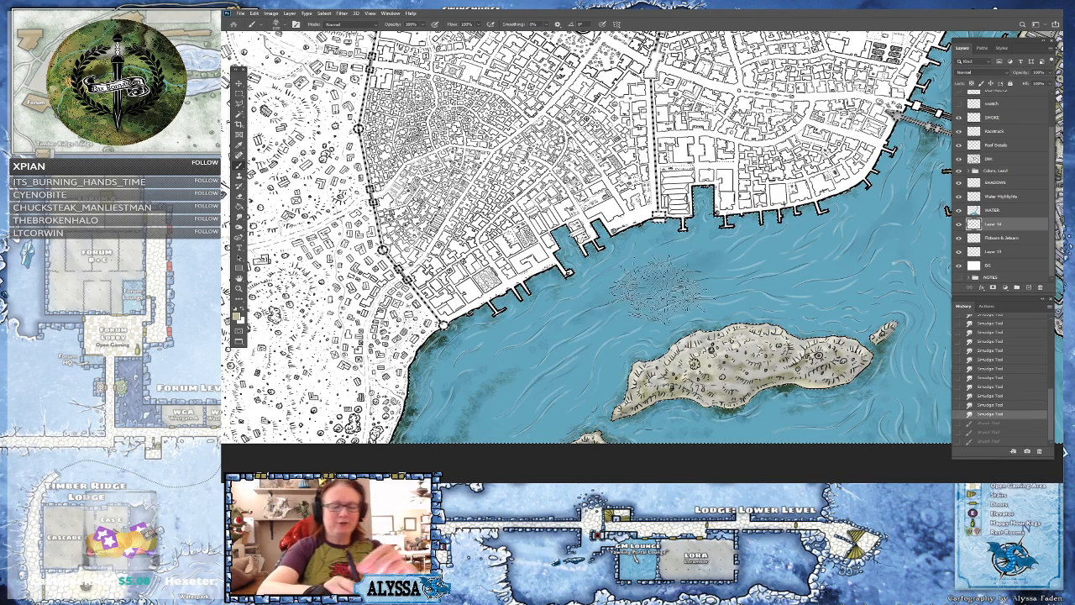
key("bracketleft")
key("bracketleft")
key("bracketleft")
key("bracketleft")
key("bracketleft")
key("bracketleft")
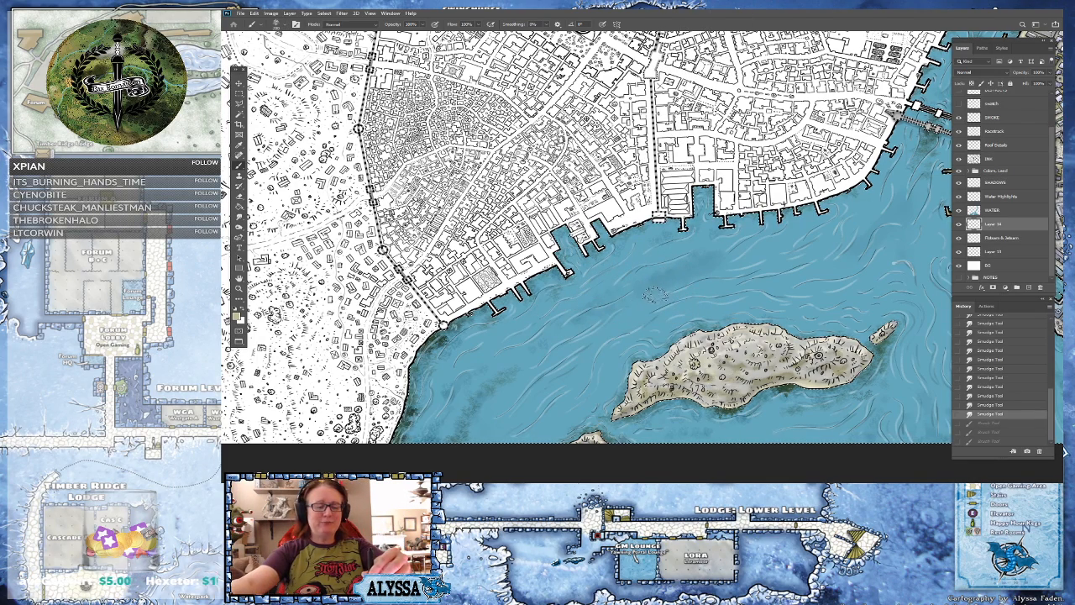
- Add a new layer above the blue shadow layer and dab pale sandy specks into the water south of the island
scroll(674, 307, "down", 3)
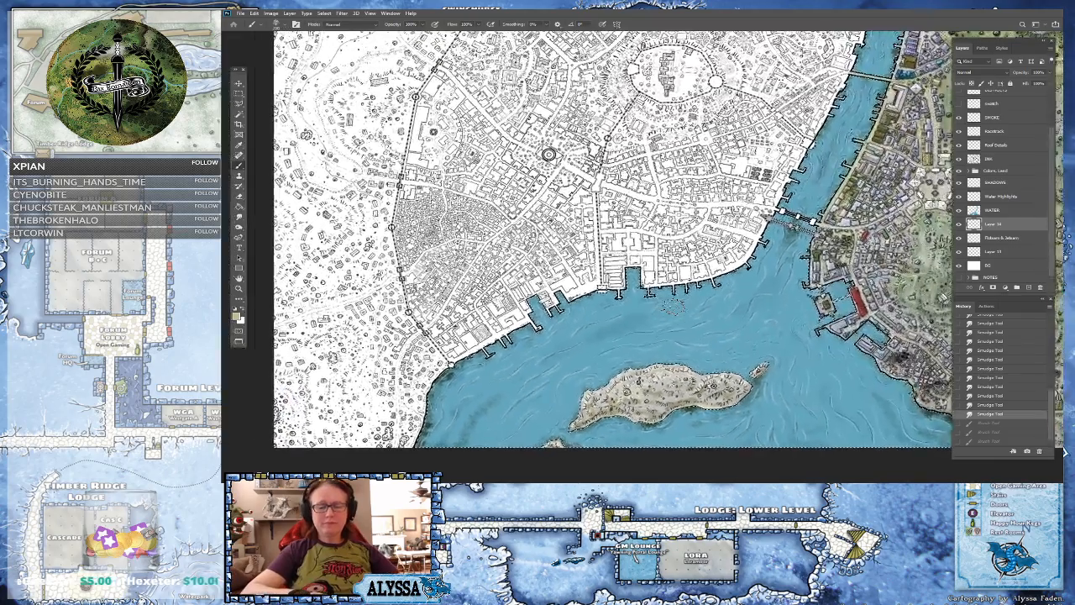
scroll(675, 307, "up", 2)
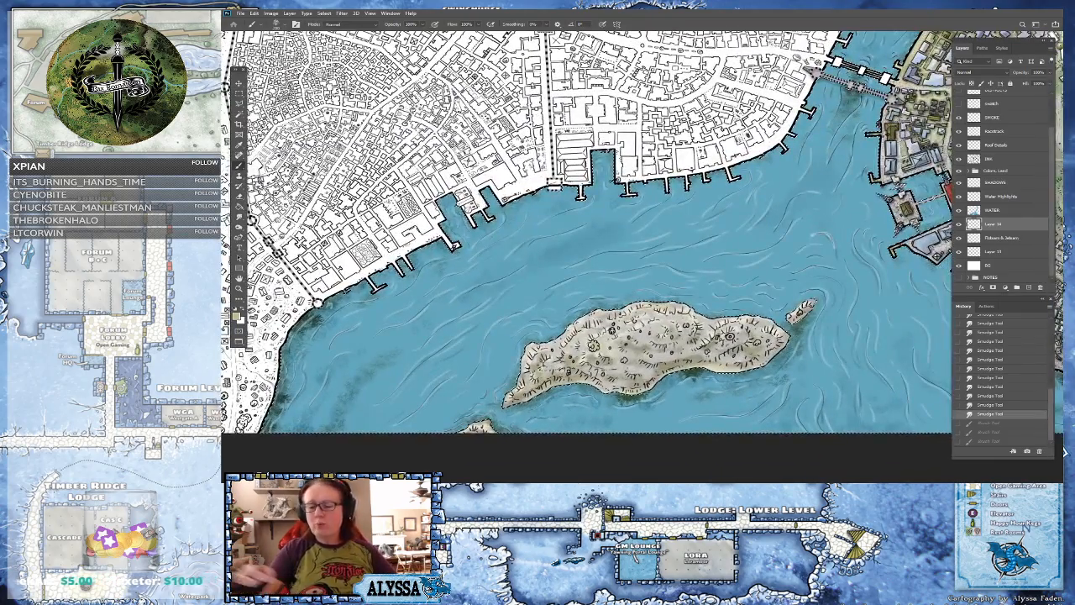
left_click(1028, 286)
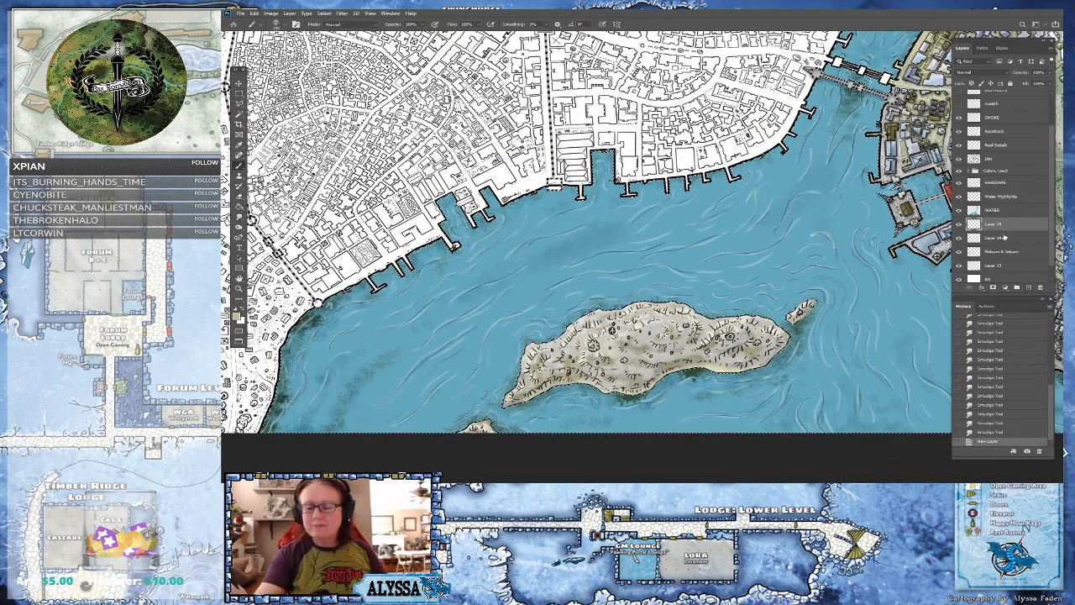
left_click(712, 399)
left_click(714, 399)
left_click(716, 398)
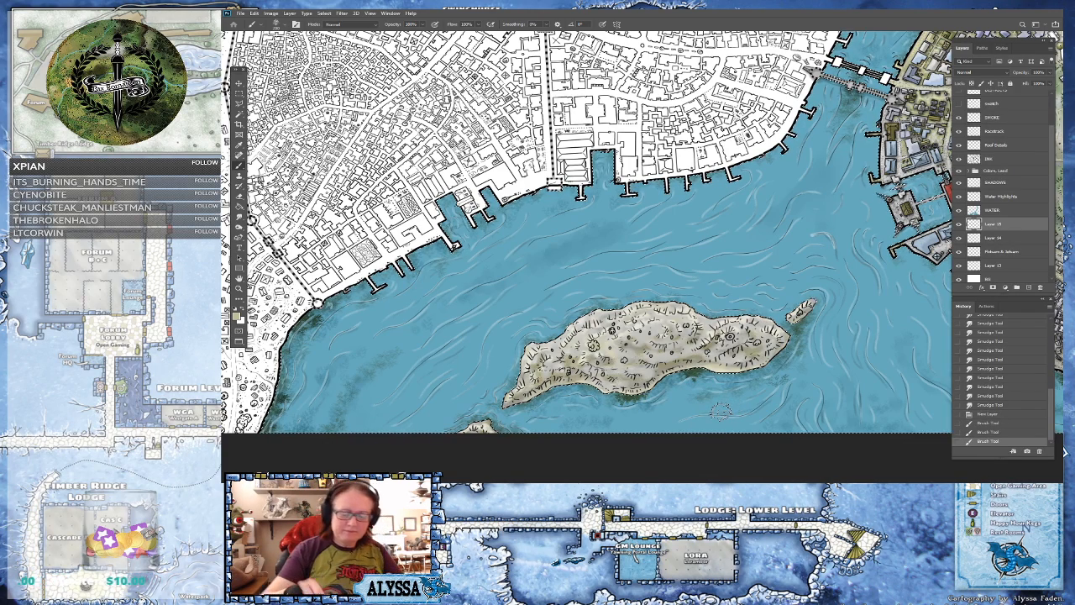
- Sample a colour by the island's southern shore and dab two rows of faint specks into the water along it
scroll(656, 362, "up", 2)
left_click(602, 380, "alt")
left_click(580, 373)
left_click(598, 370)
left_click(617, 370)
left_click(631, 366)
left_click(646, 365)
left_click(664, 361)
left_click(640, 424)
left_click(634, 420)
left_click(626, 419)
left_click(618, 420)
left_click(610, 421)
left_click(602, 422)
left_click(596, 424)
left_click(590, 422)
left_click(581, 422)
scroll(802, 434, "down", 5)
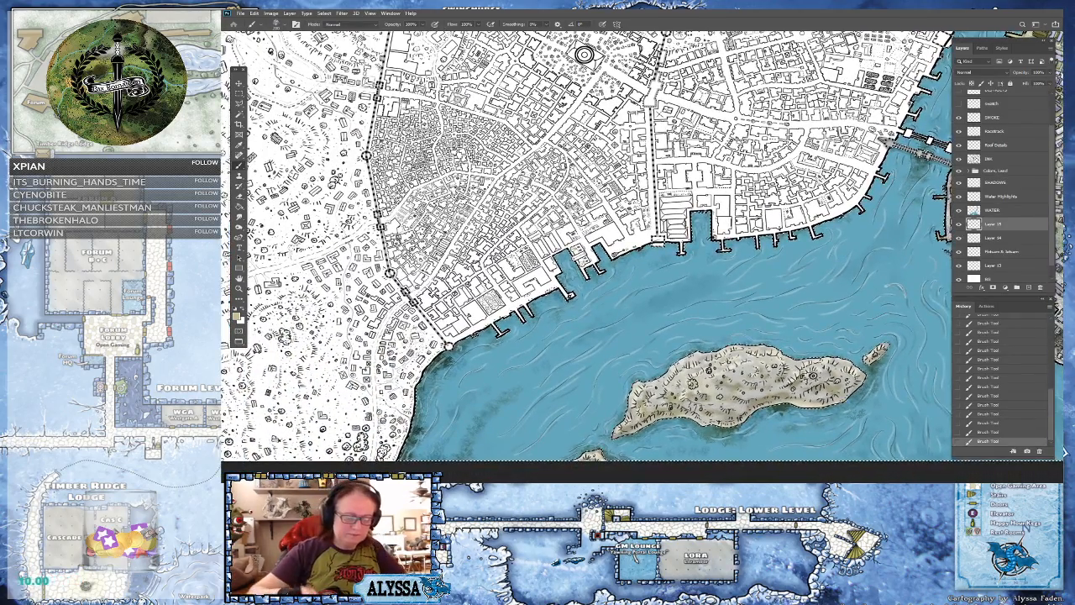
- Look over the bay, the island and the eastern harbour to judge the painted specks in the water
left_click_drag(479, 446, 514, 431)
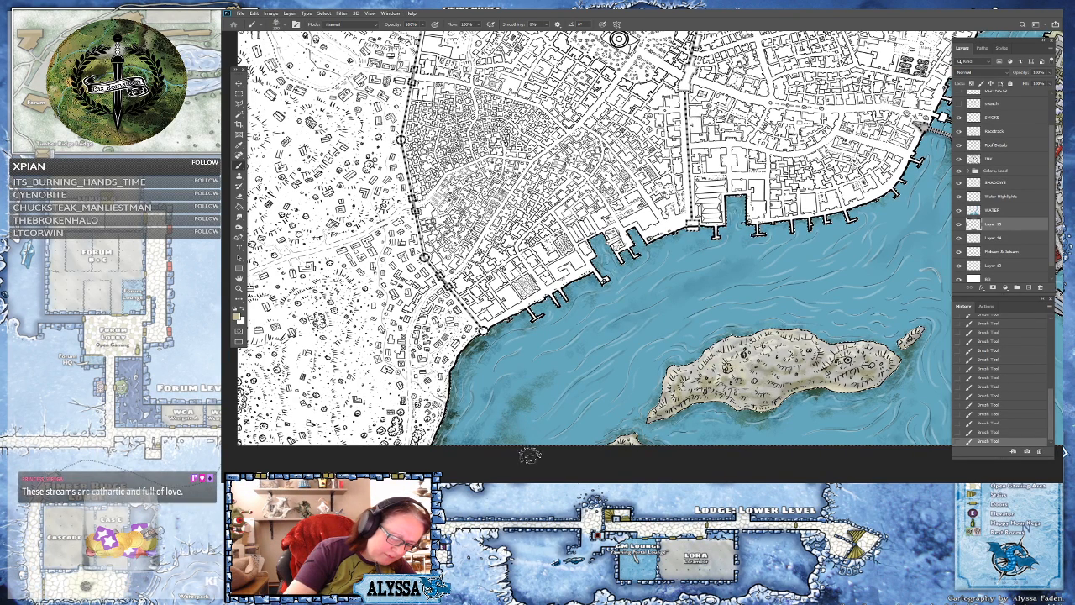
scroll(539, 435, "down", 2)
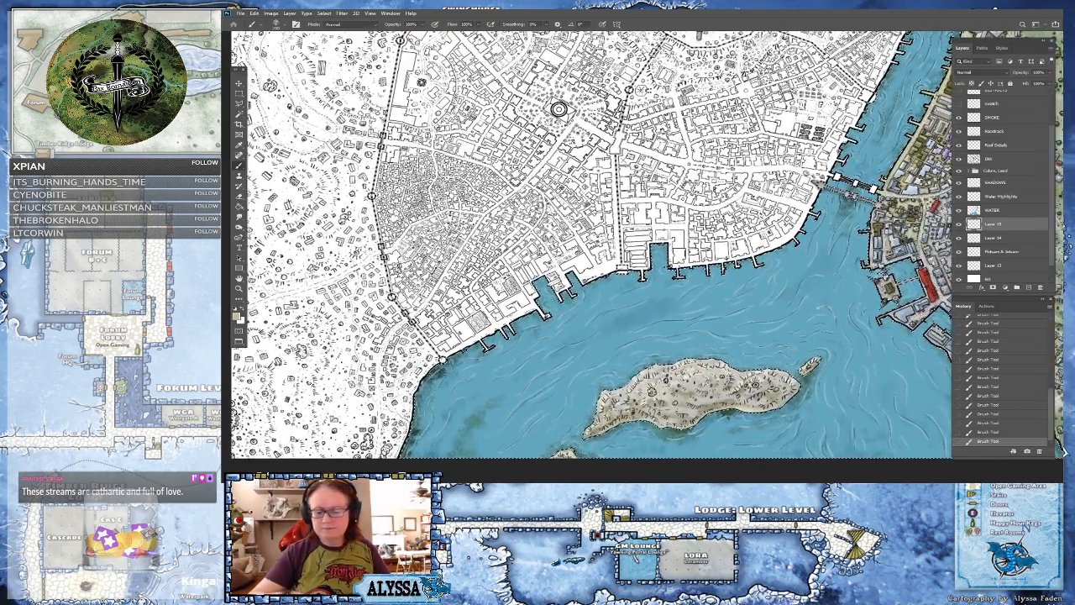
left_click_drag(826, 307, 646, 290)
scroll(827, 441, "up", 2)
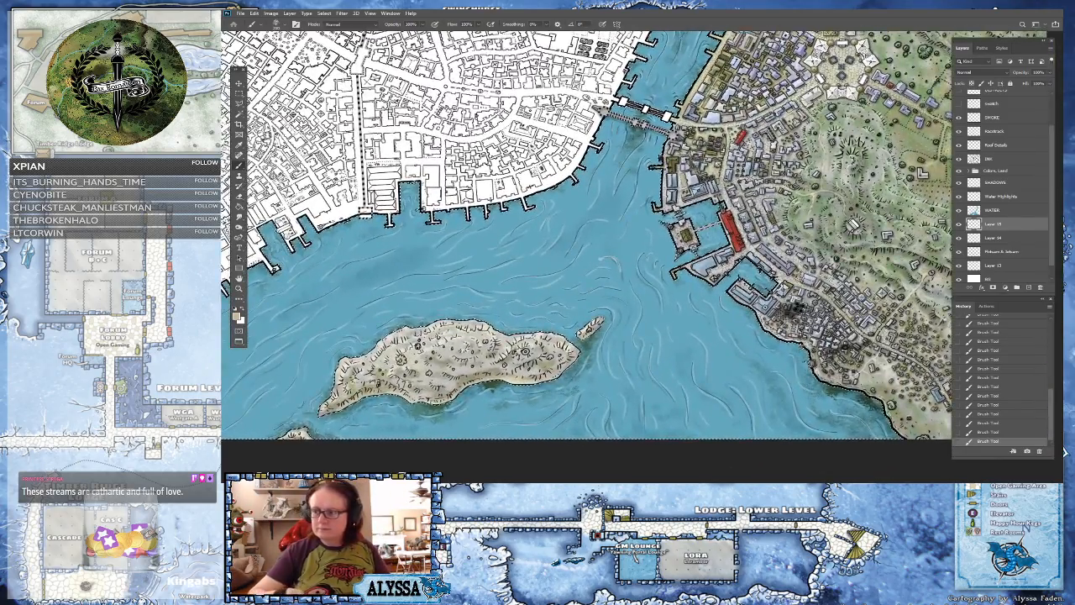
left_click_drag(733, 231, 711, 222)
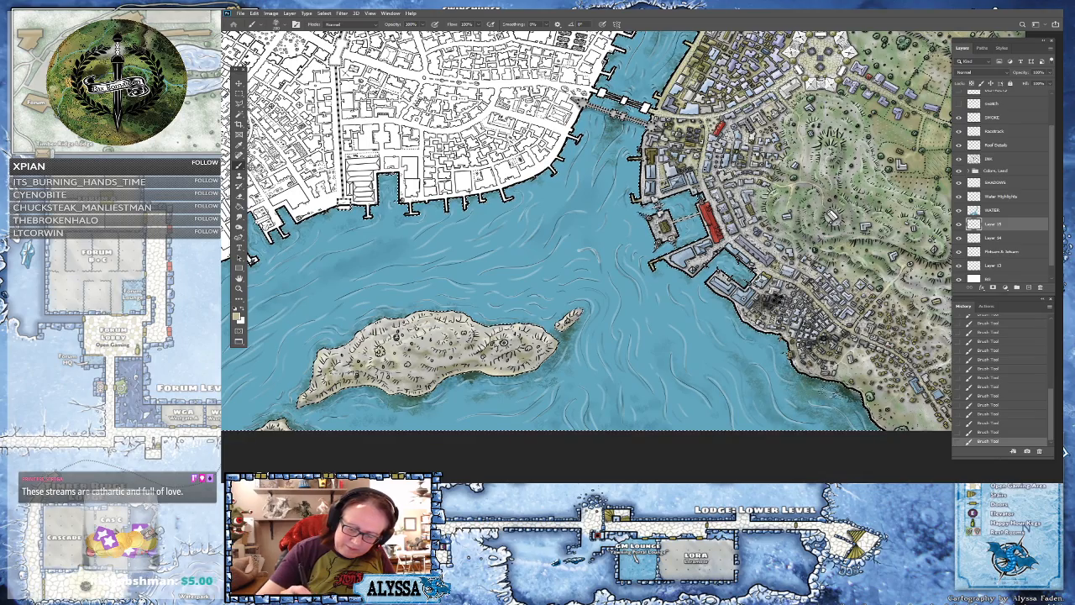
left_click_drag(633, 172, 668, 242)
key("ctrl+minus")
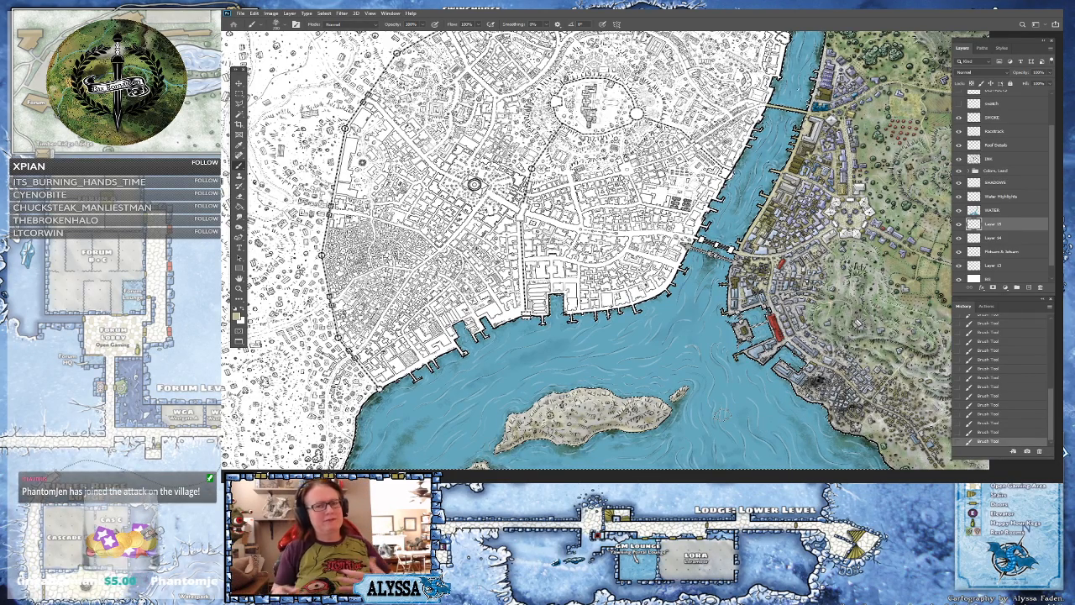
scroll(545, 427, "up", 3)
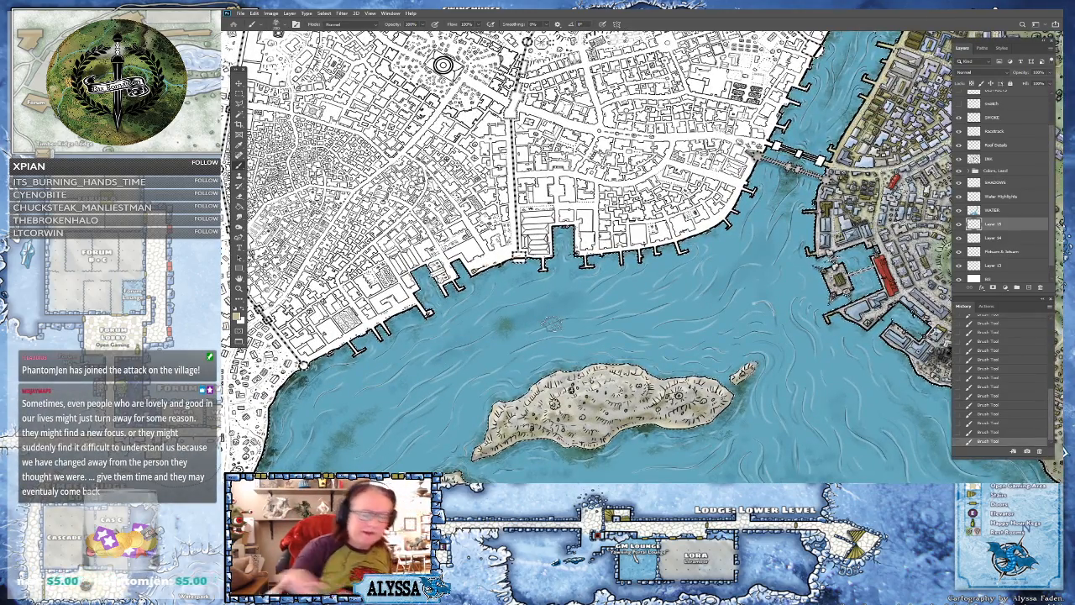
- Step back and forth through the history and roll back the recent brush strokes in the bay
left_click(994, 430)
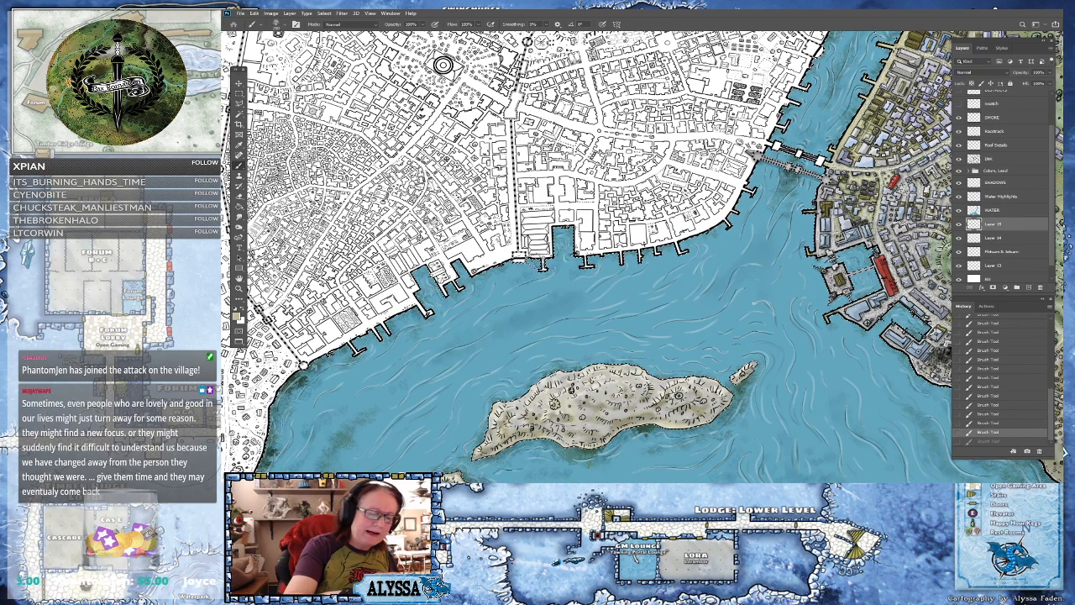
key("ctrl+shift+z")
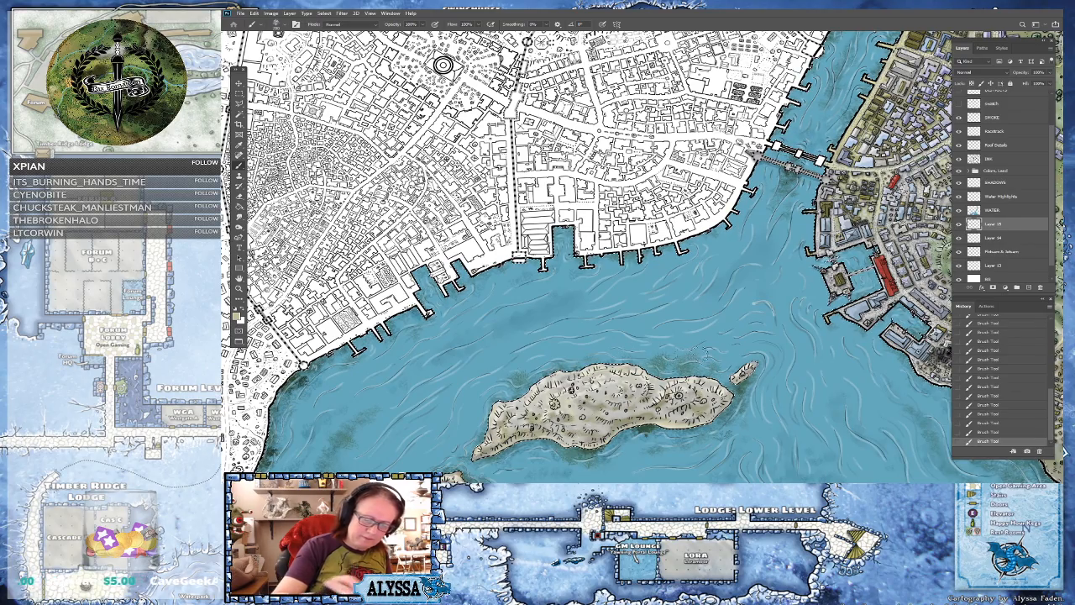
scroll(712, 354, "down", 4)
scroll(712, 354, "up", 3)
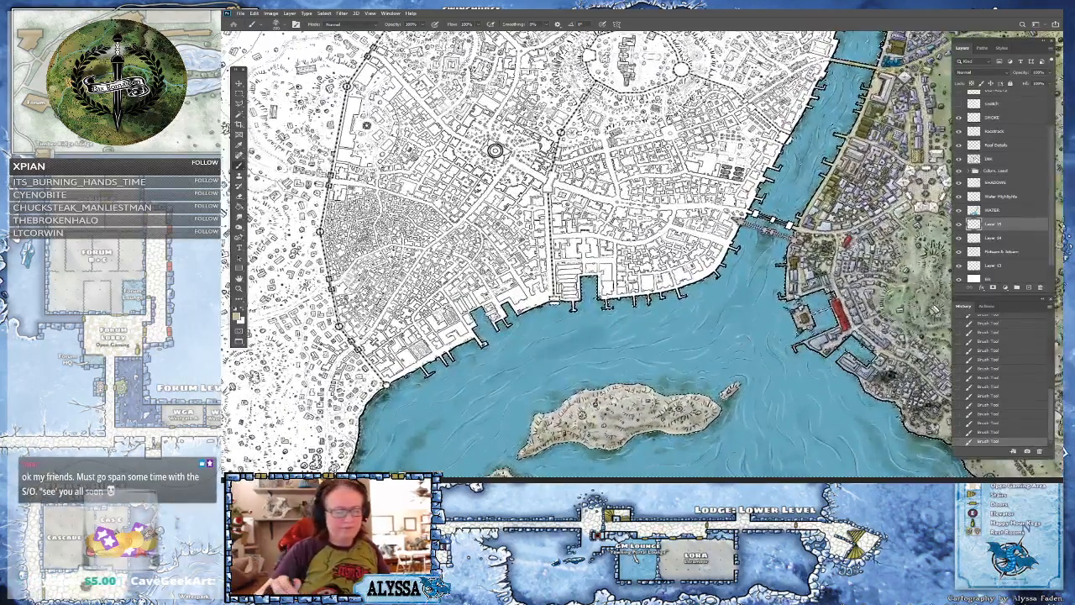
left_click(995, 387)
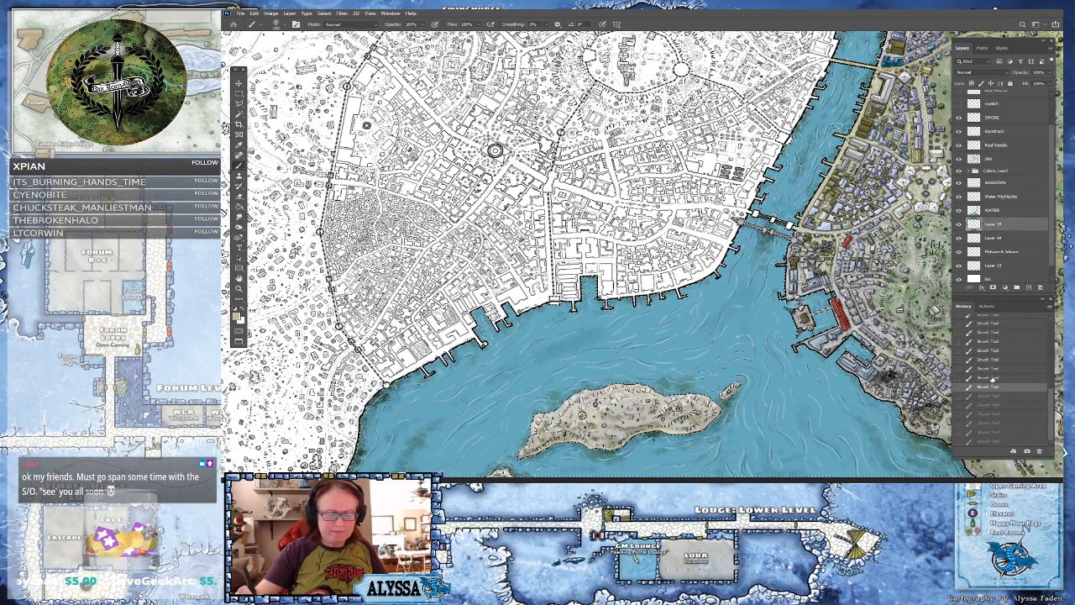
left_click(994, 342)
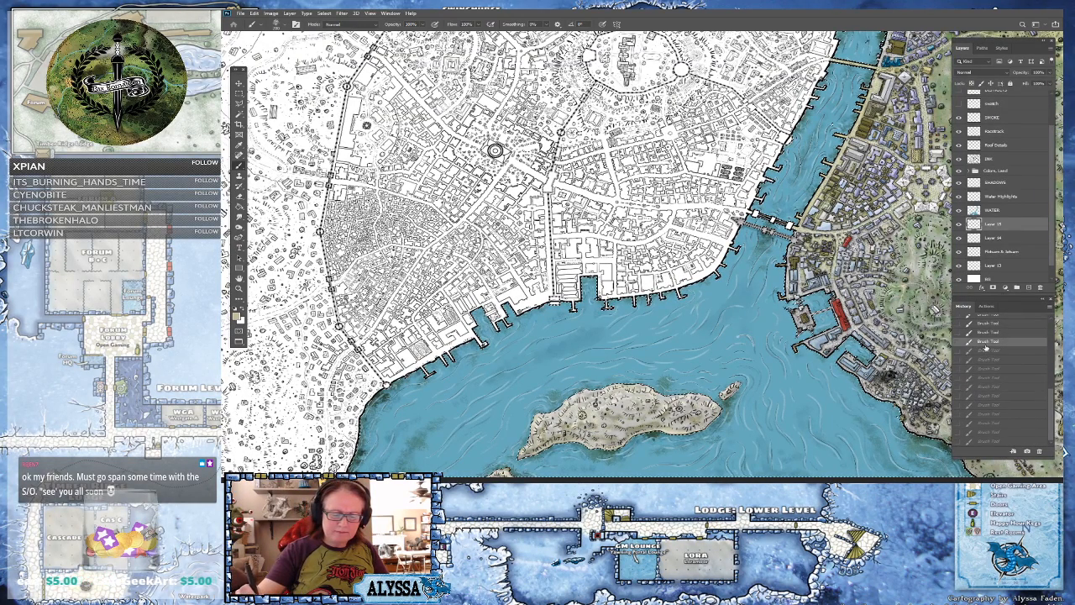
left_click(994, 322)
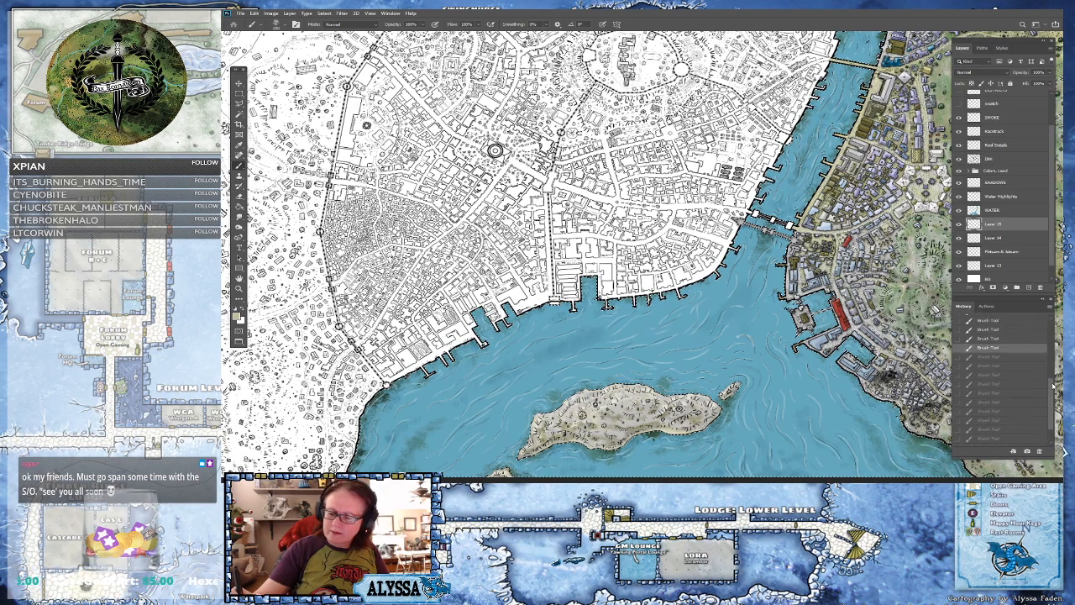
left_click(992, 356)
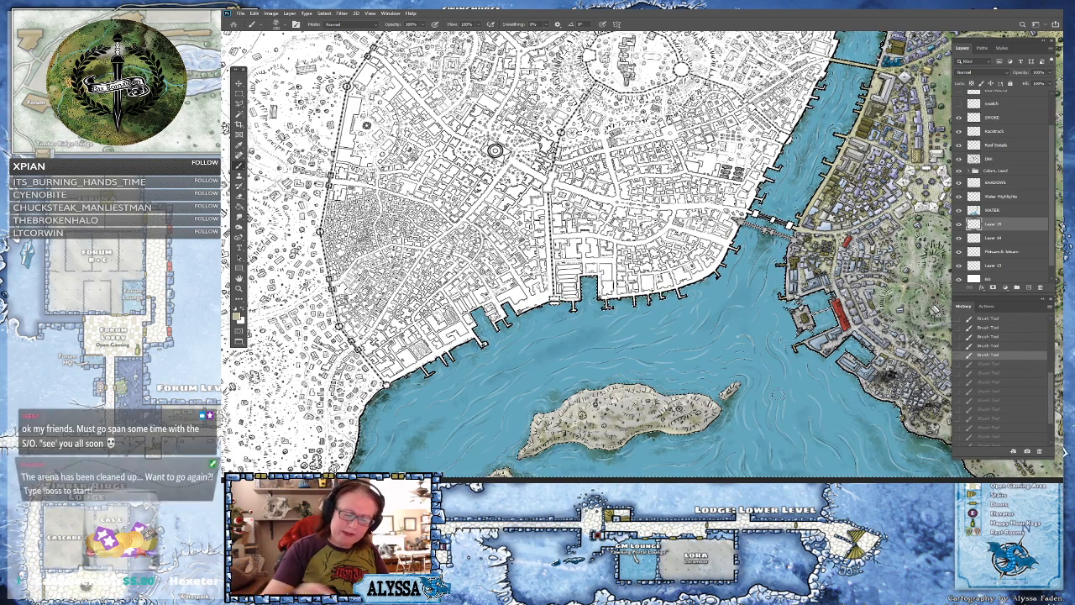
- Brush faint specks into the river mouth just below the southern bridge and roll back the last two strokes
left_click_drag(756, 238, 778, 246)
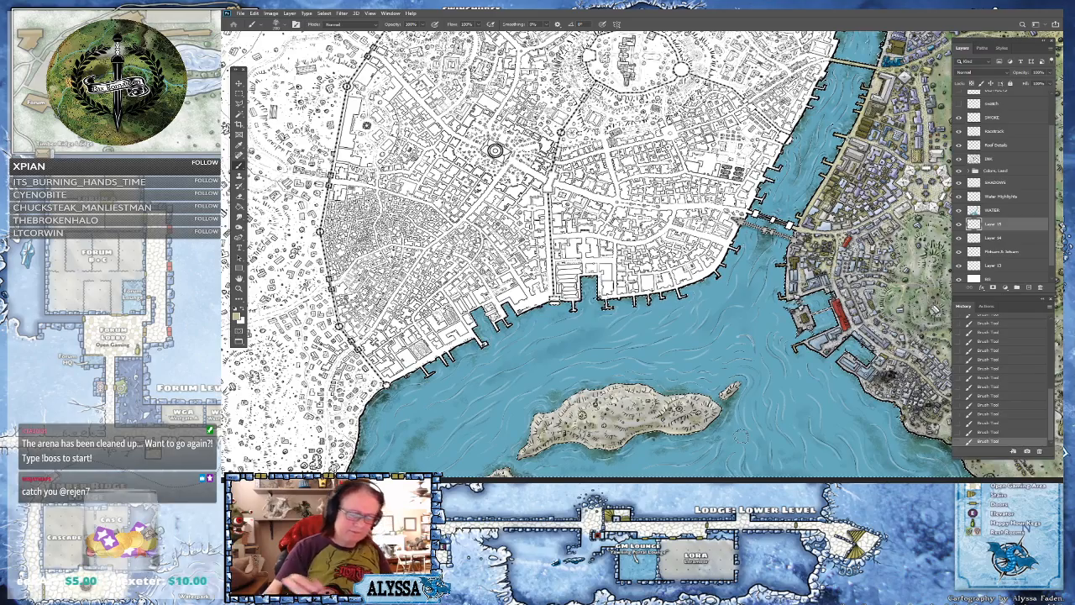
scroll(742, 437, "down", 4)
scroll(752, 399, "up", 1)
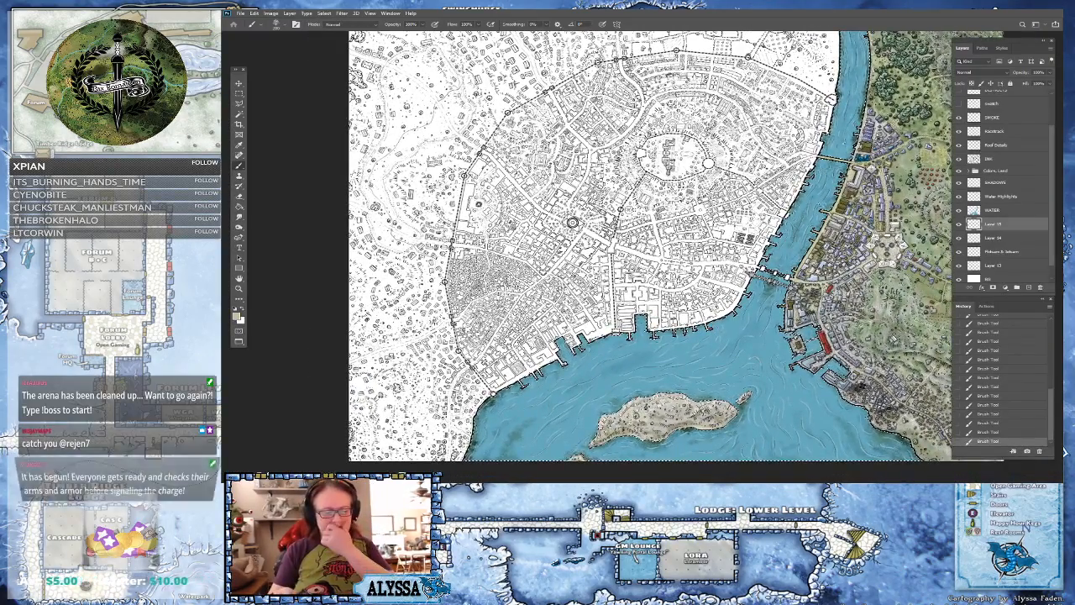
left_click_drag(750, 395, 719, 405)
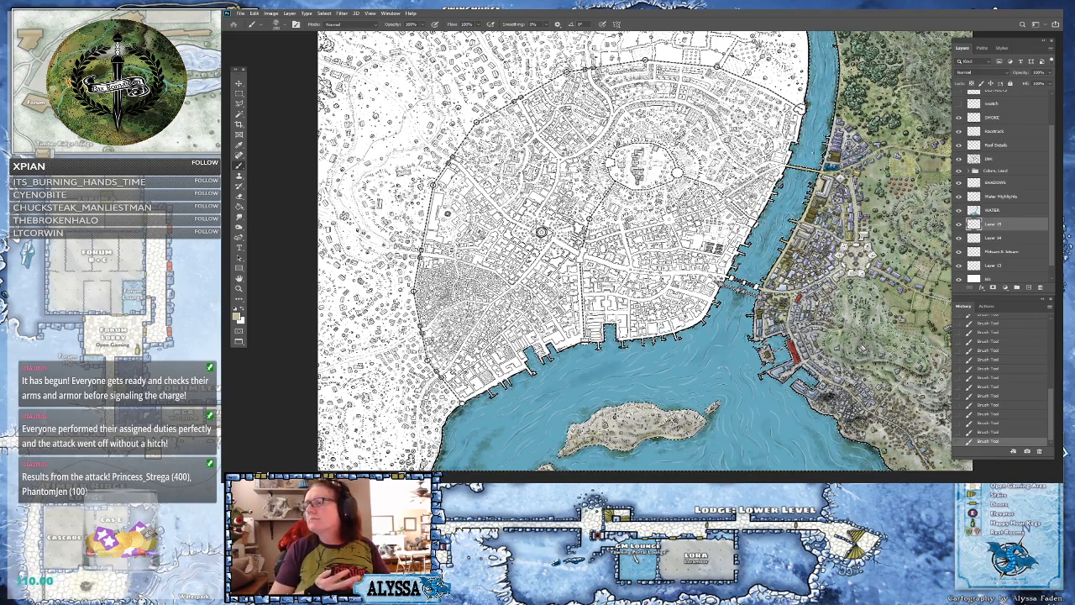
scroll(713, 372, "up", 2)
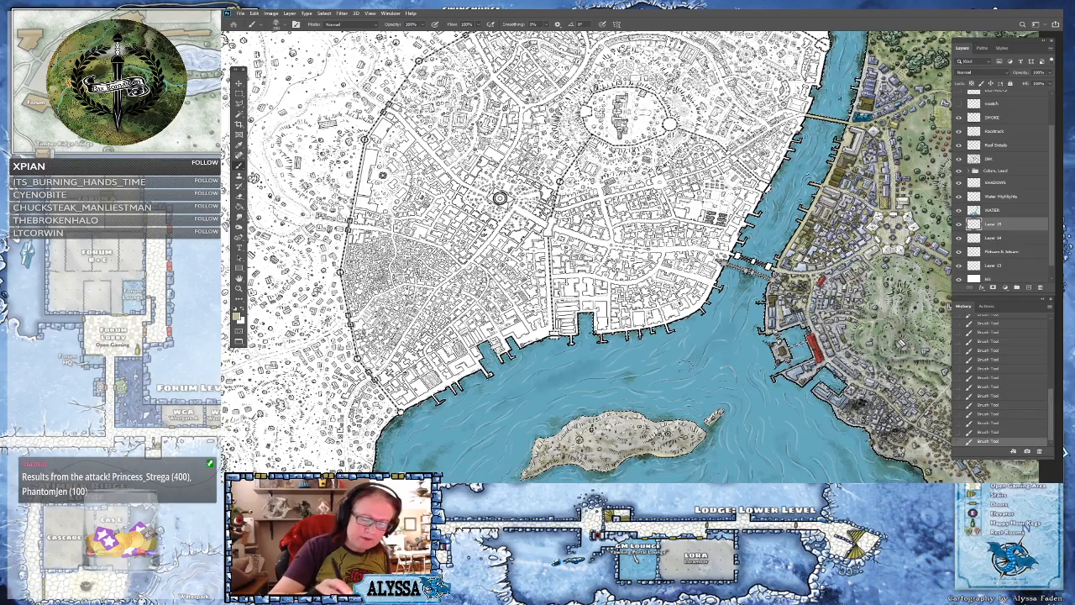
left_click(994, 424)
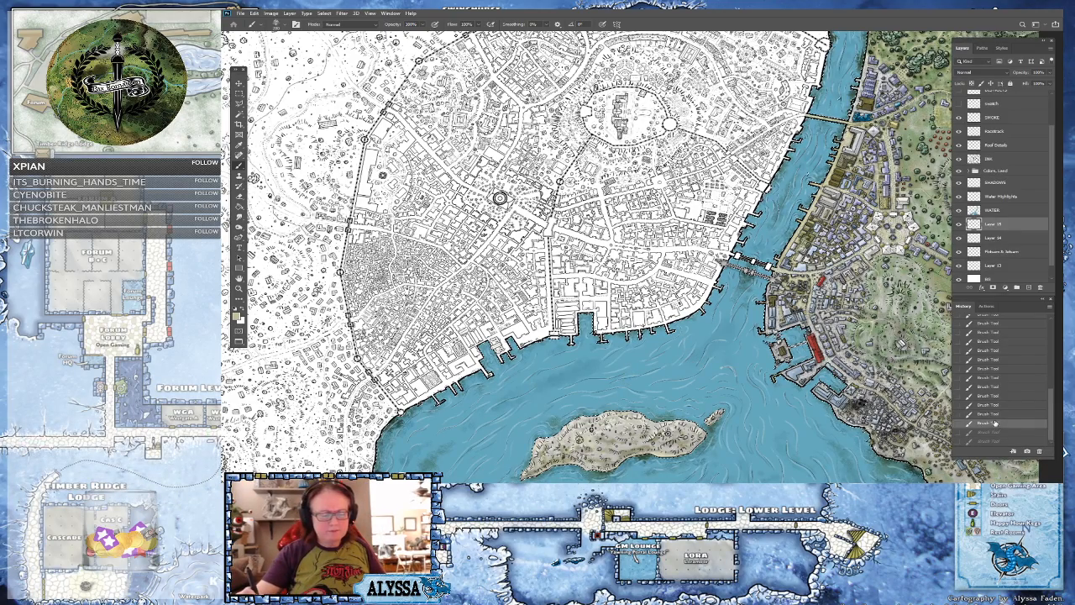
- Look over the bay and the river, and restore the two rolled-back brush strokes
scroll(586, 257, "down", 1)
scroll(586, 257, "right", 1)
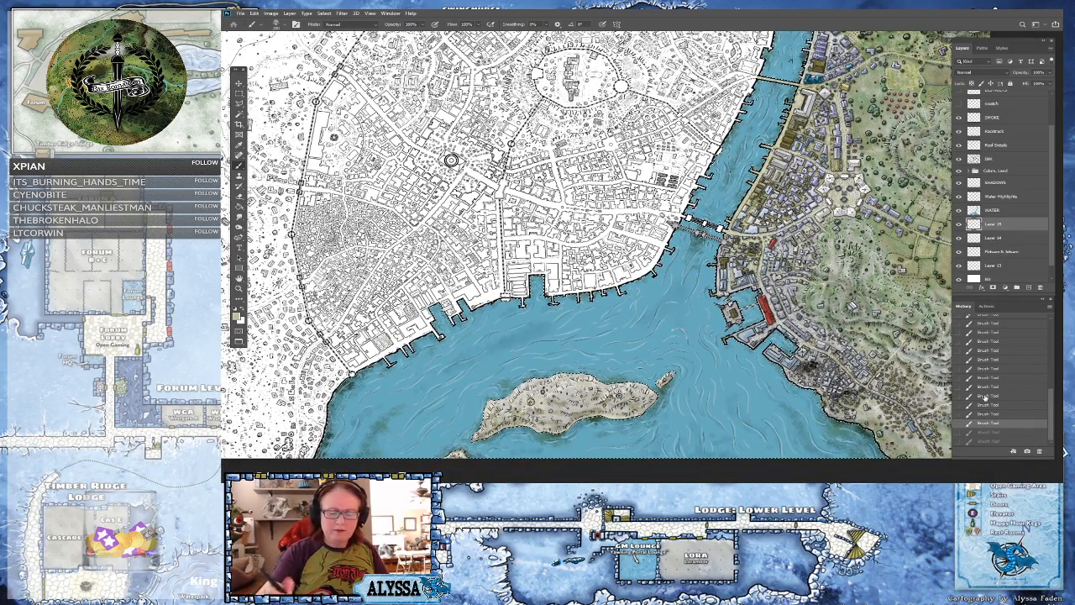
scroll(586, 257, "up", 5)
scroll(587, 257, "right", 1)
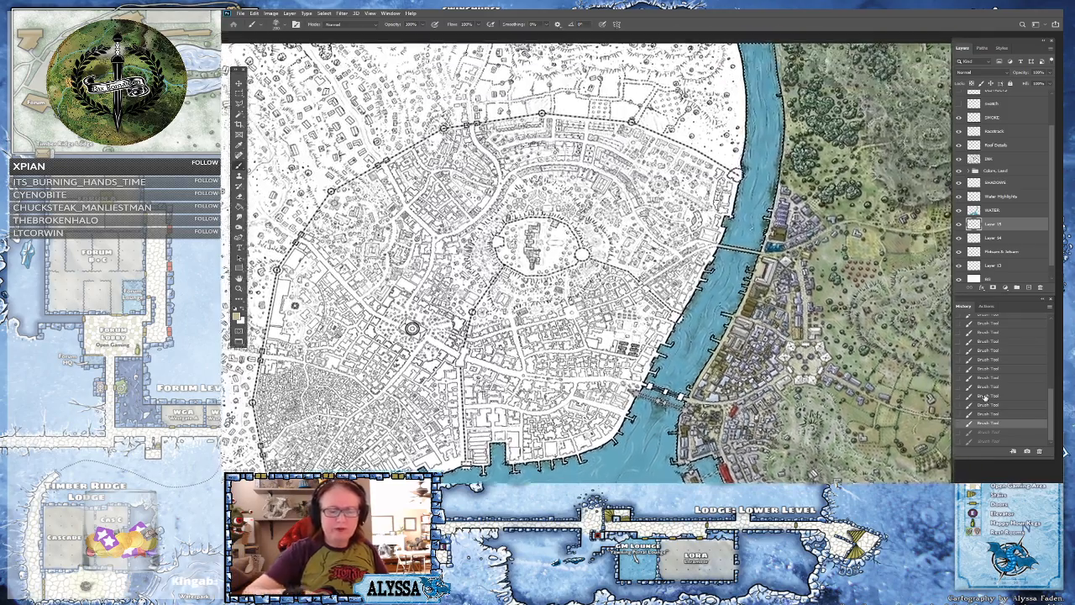
scroll(587, 257, "up", 3)
scroll(586, 257, "right", 1)
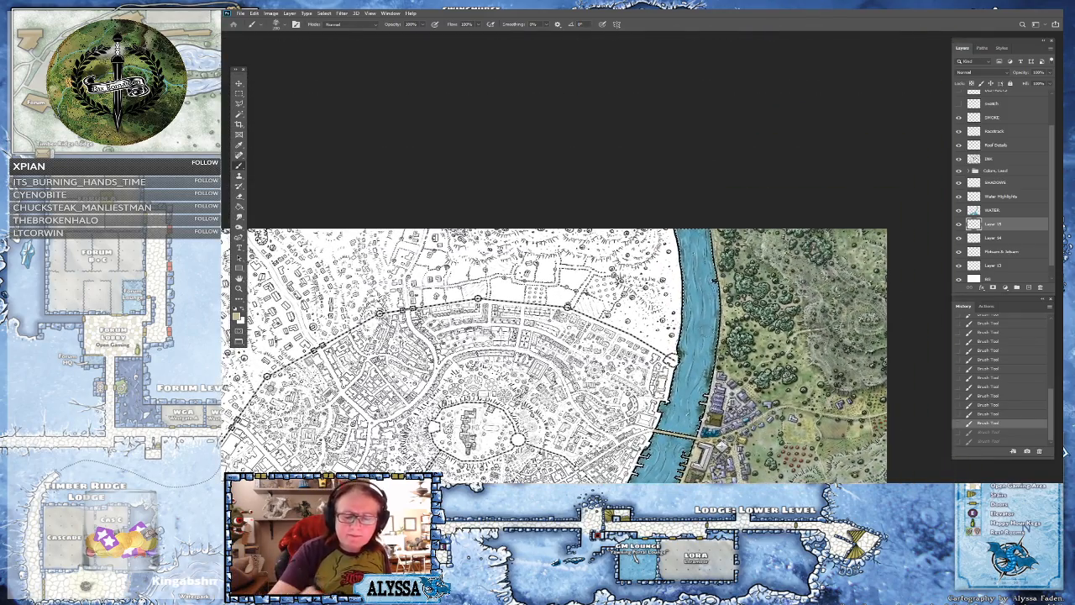
key("ctrl+shift+z")
key("ctrl+shift+z")
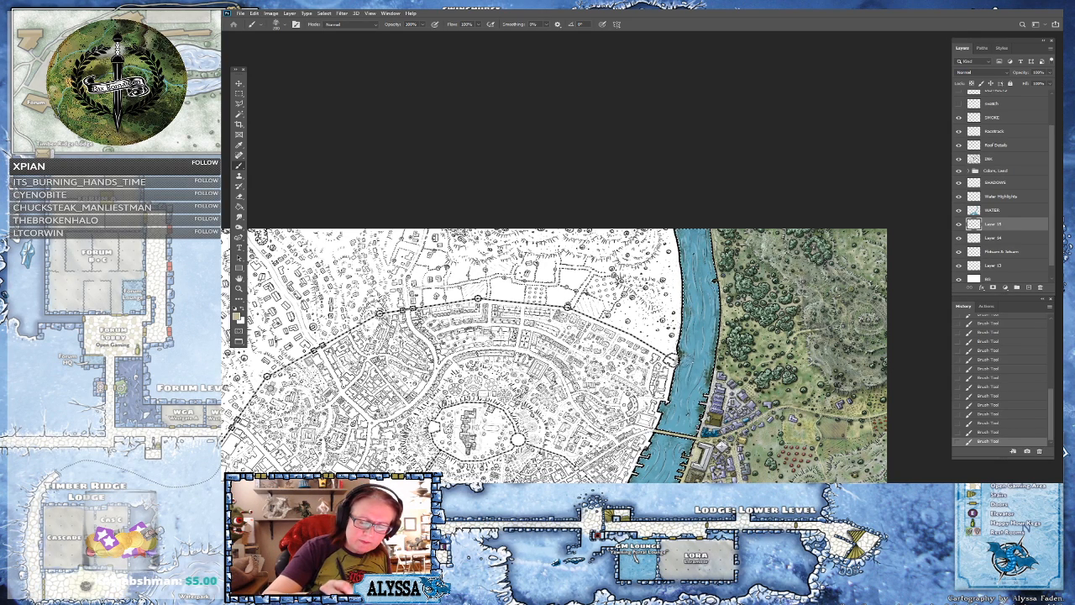
- Review the river and bay again and roll the history back by three brush strokes
scroll(554, 336, "down", 1)
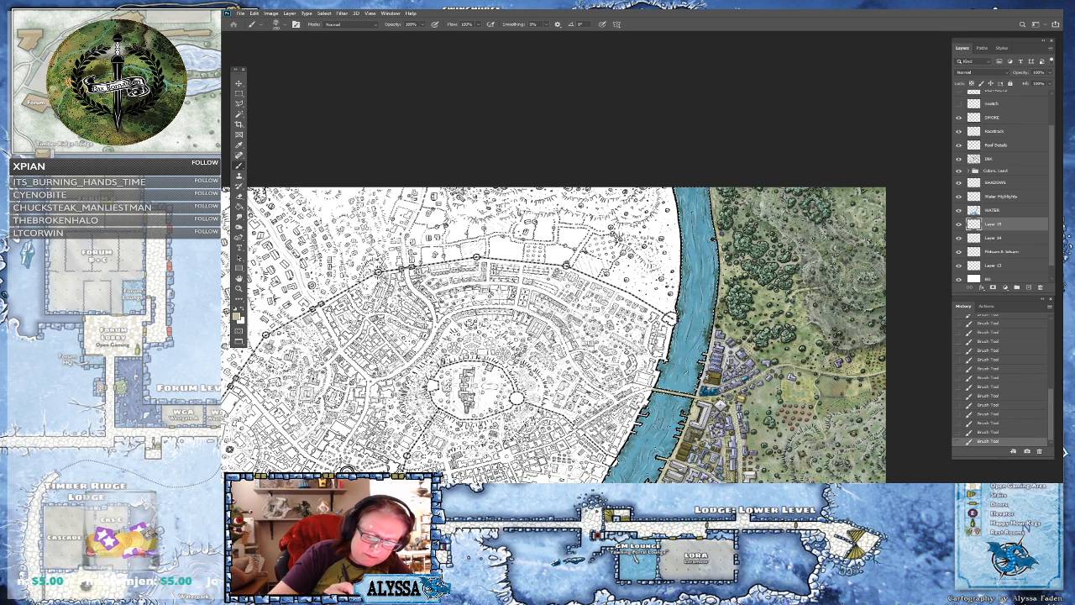
left_click_drag(512, 420, 567, 178)
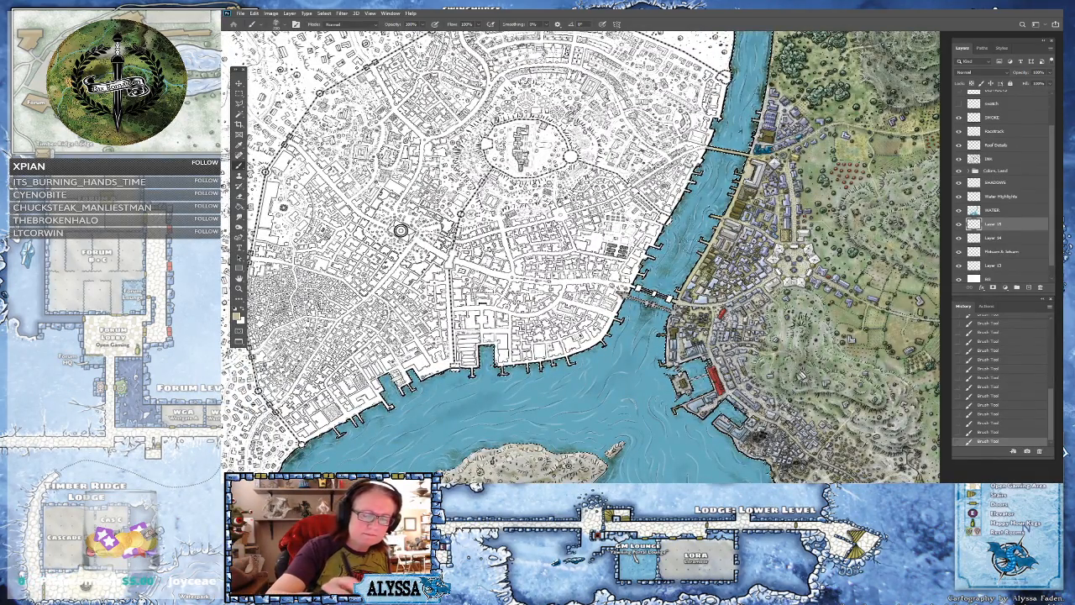
scroll(756, 415, "down", 1)
scroll(815, 458, "down", 1)
scroll(840, 462, "up", 1)
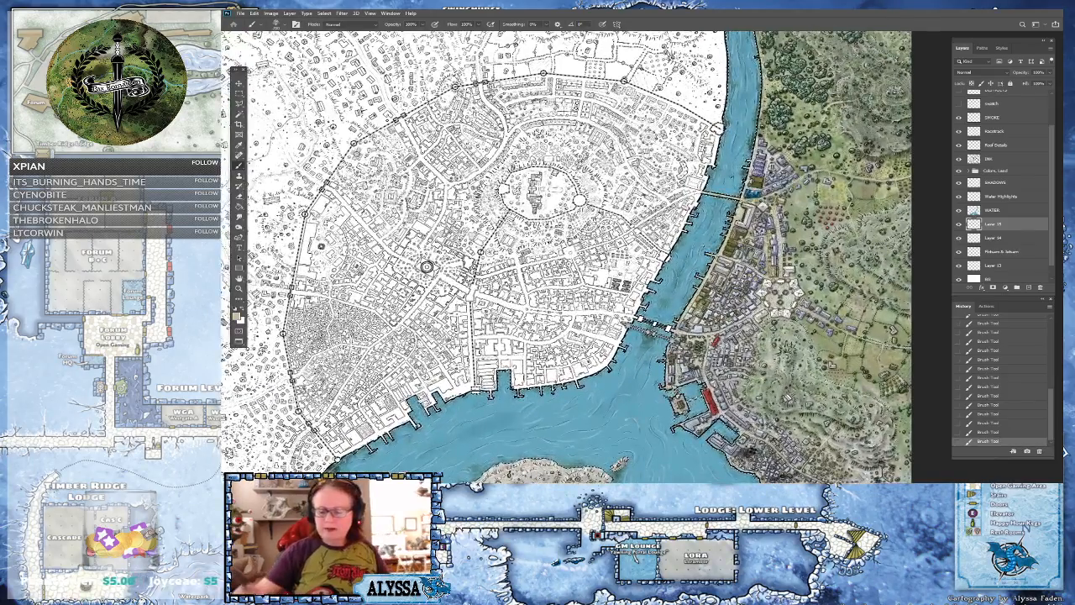
left_click(995, 416)
left_click_drag(588, 378, 577, 309)
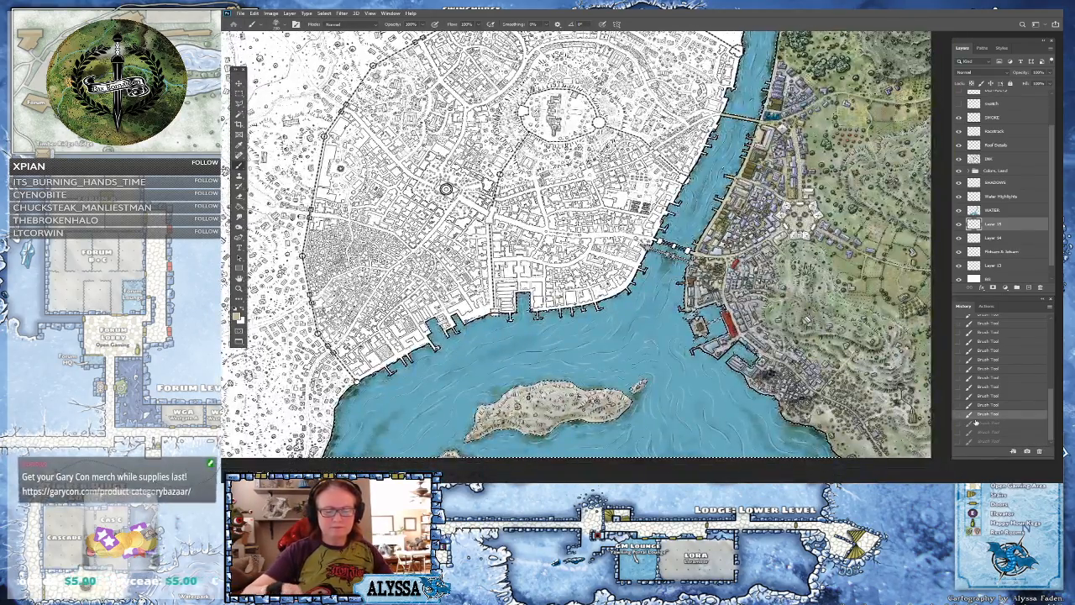
- Compare the brushes in the Foliage set over the bay and choose the first leaves brush
scroll(756, 366, "up", 2)
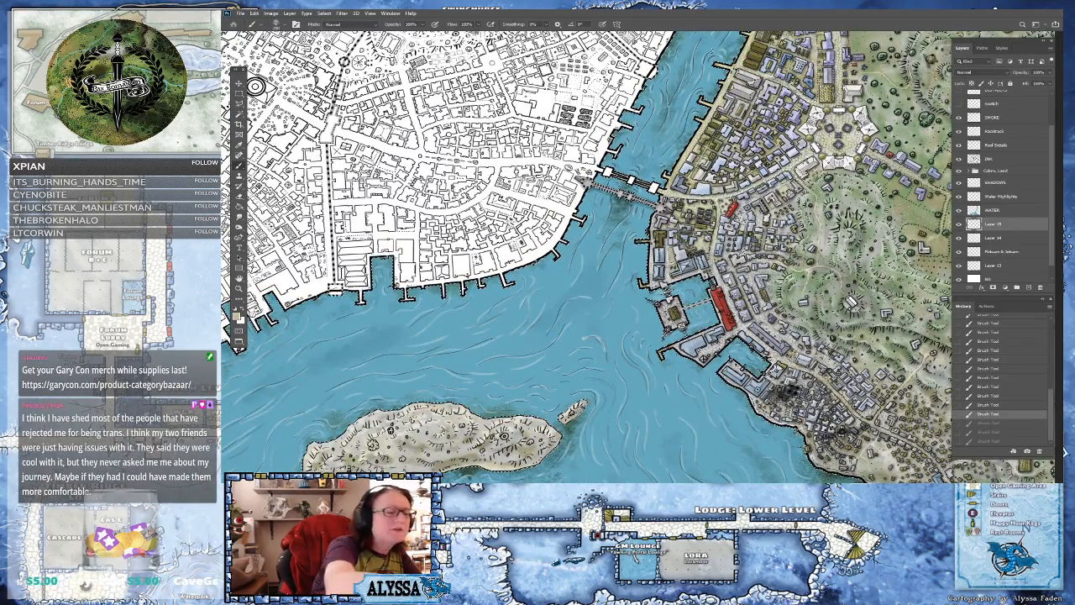
left_click(259, 25)
left_click(296, 360)
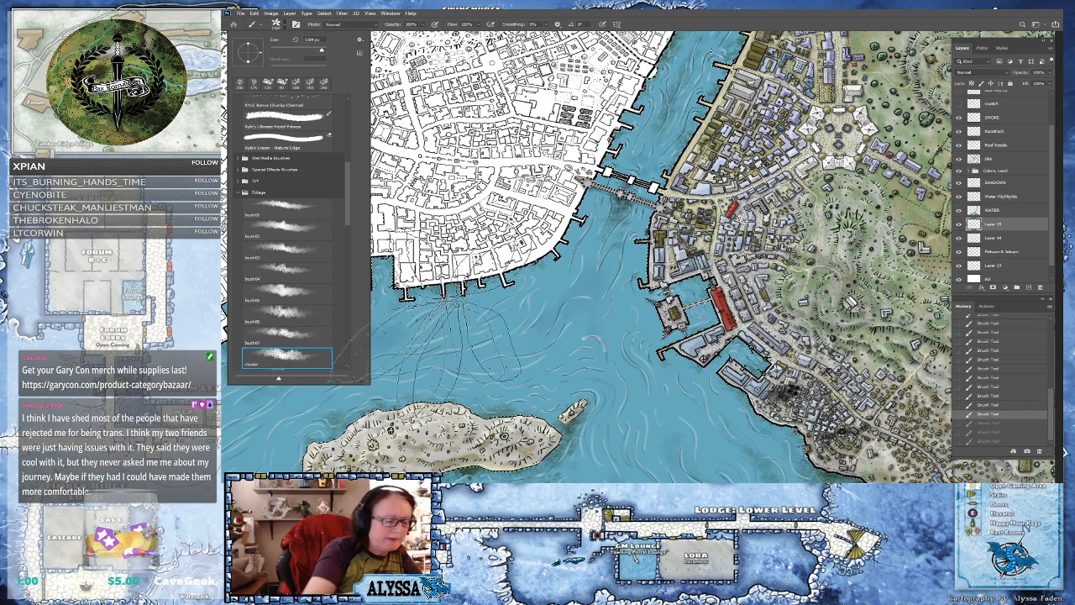
left_click(470, 230)
left_click(285, 23)
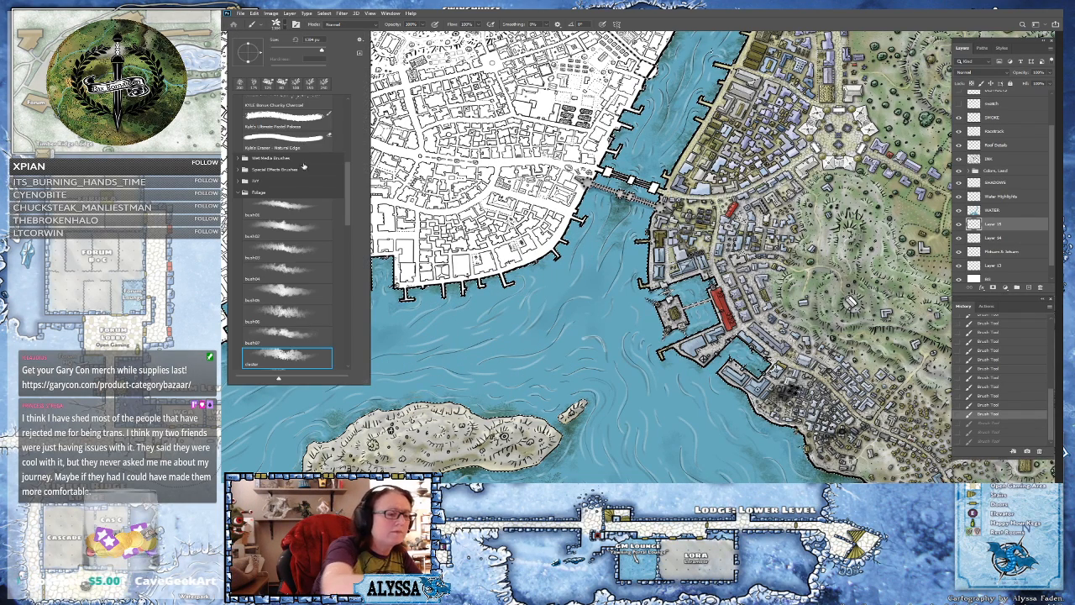
scroll(346, 225, "down", 5)
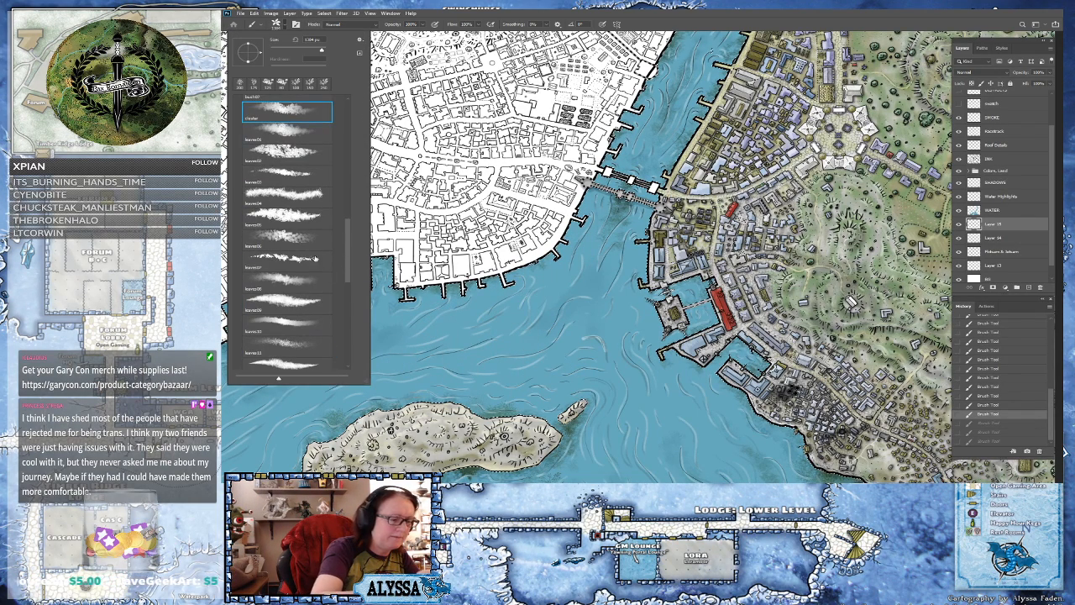
left_click(286, 132)
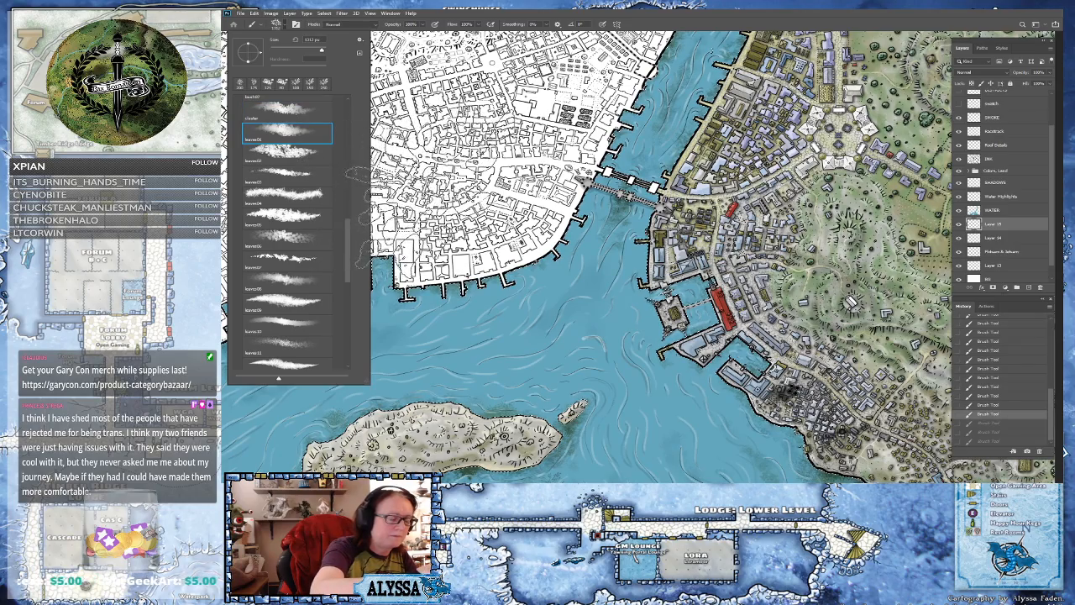
left_click(286, 152)
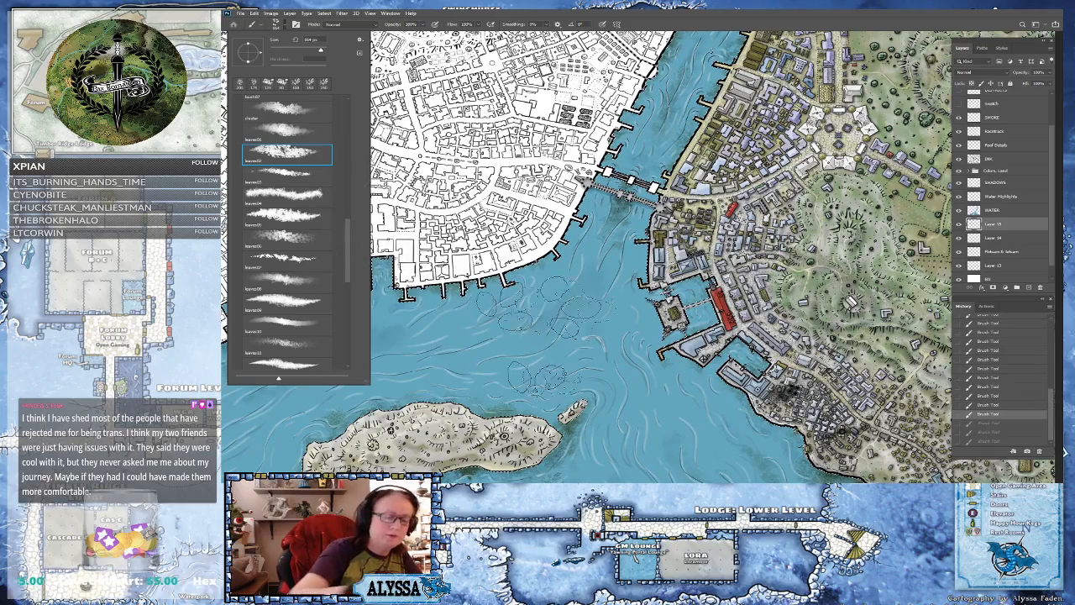
left_click(285, 132)
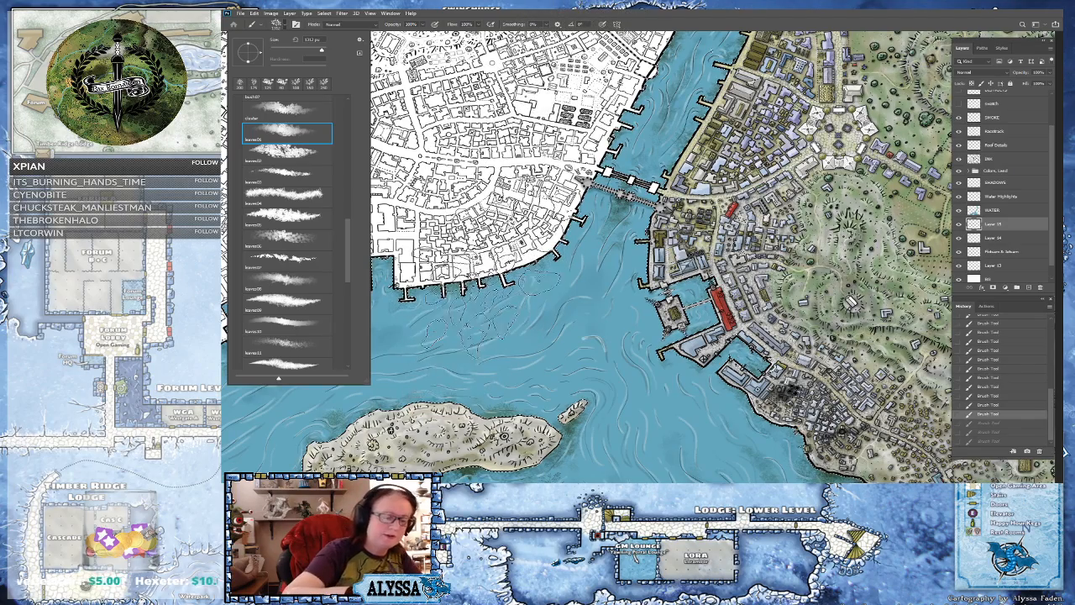
key("Escape")
- Try leaf dabs in a dark olive grey (#615e4f) in the water off the eastern harbour, and undo the last one
key("i")
left_click(238, 317)
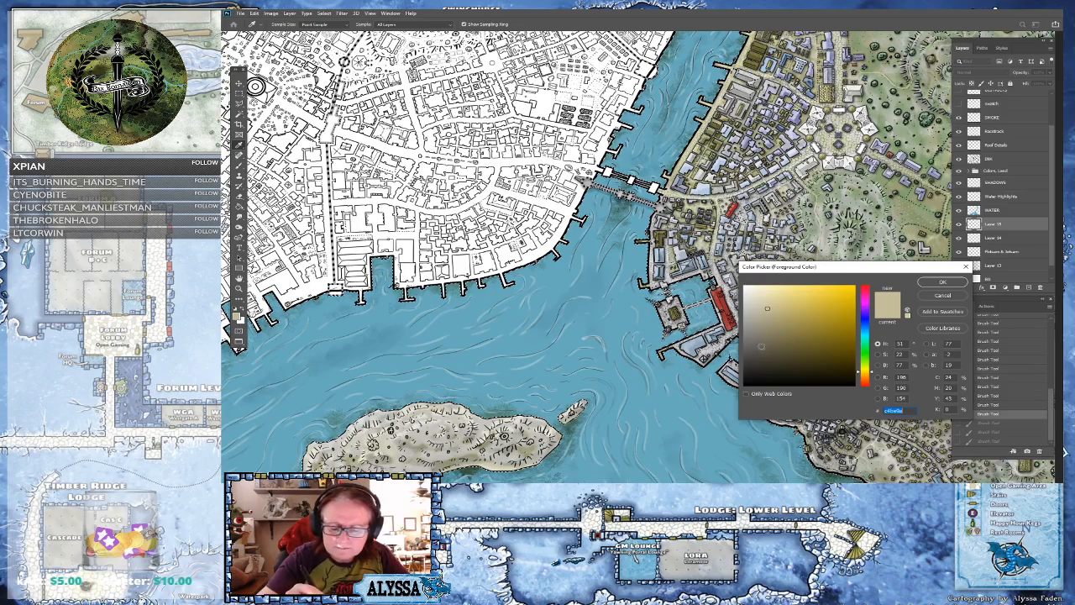
left_click(942, 282)
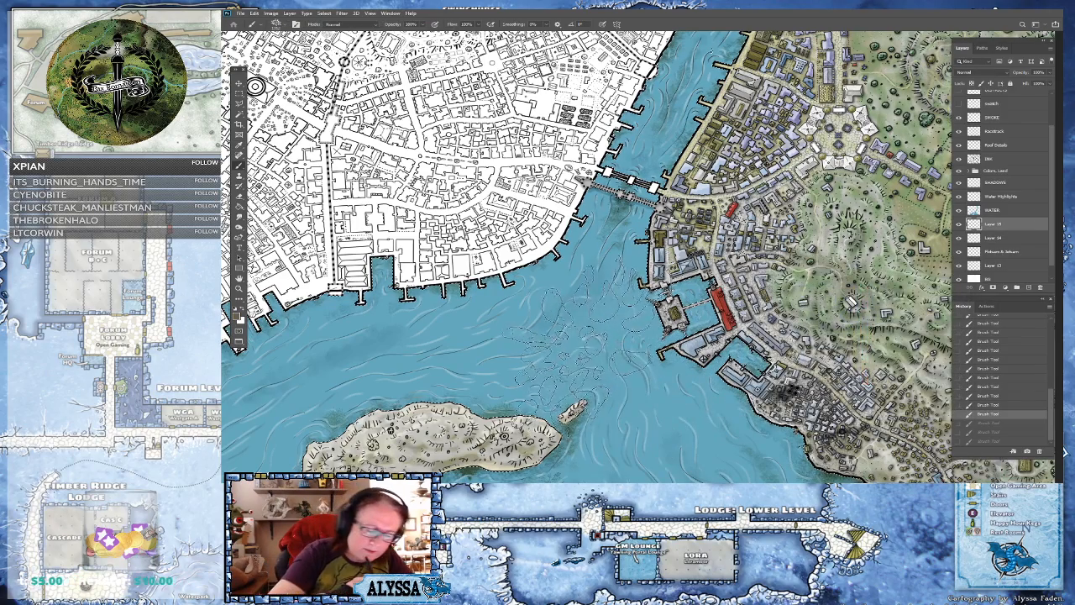
left_click(629, 337)
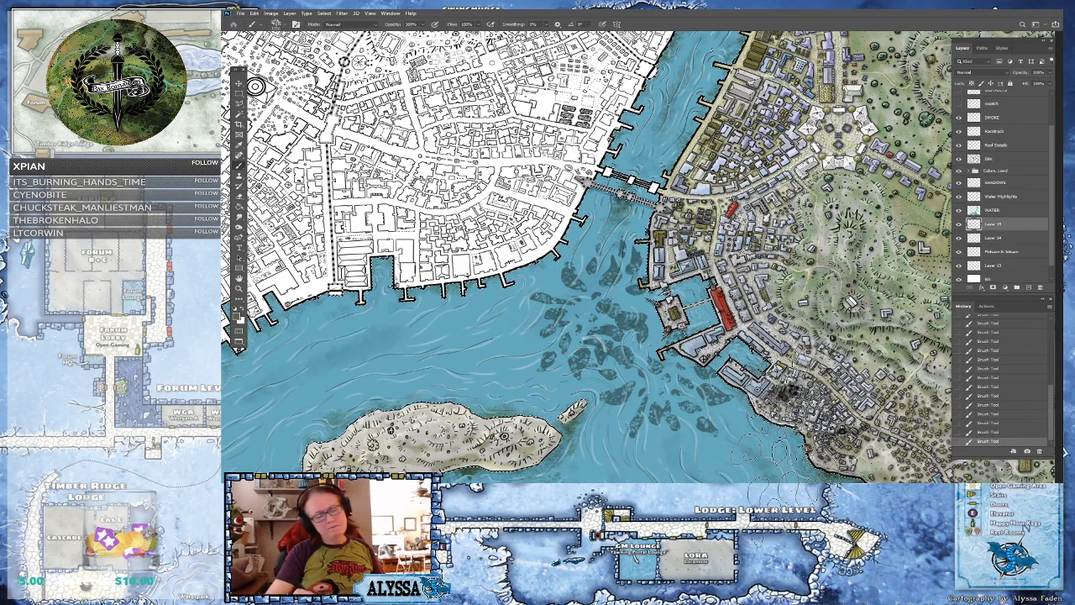
key("ctrl+z")
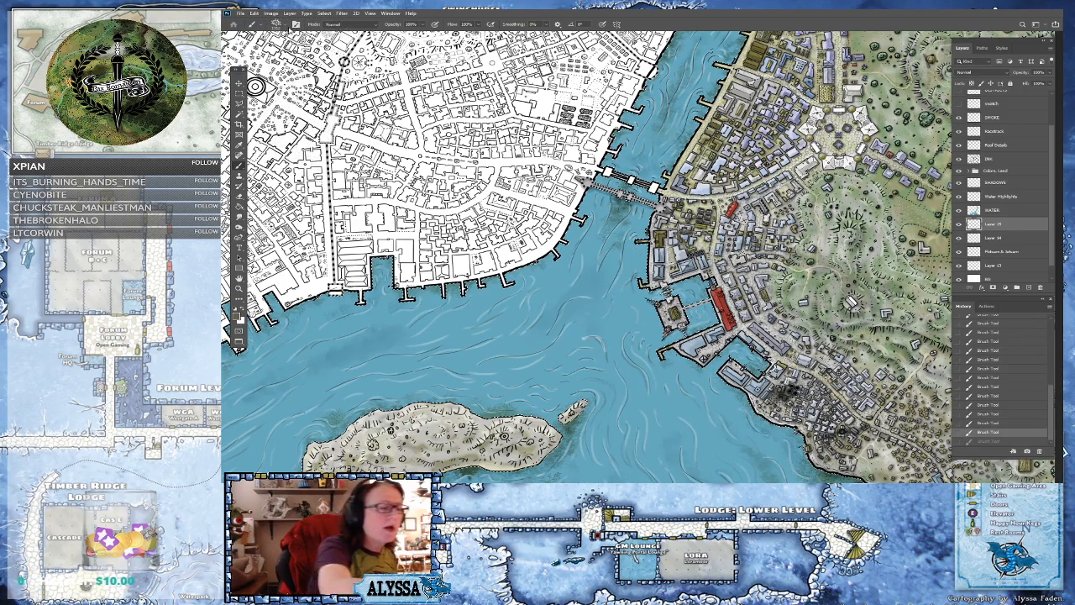
- Try a cluster of leaves with a red foreground colour in the water southwest of the eastern harbour, and undo it
left_click(278, 25)
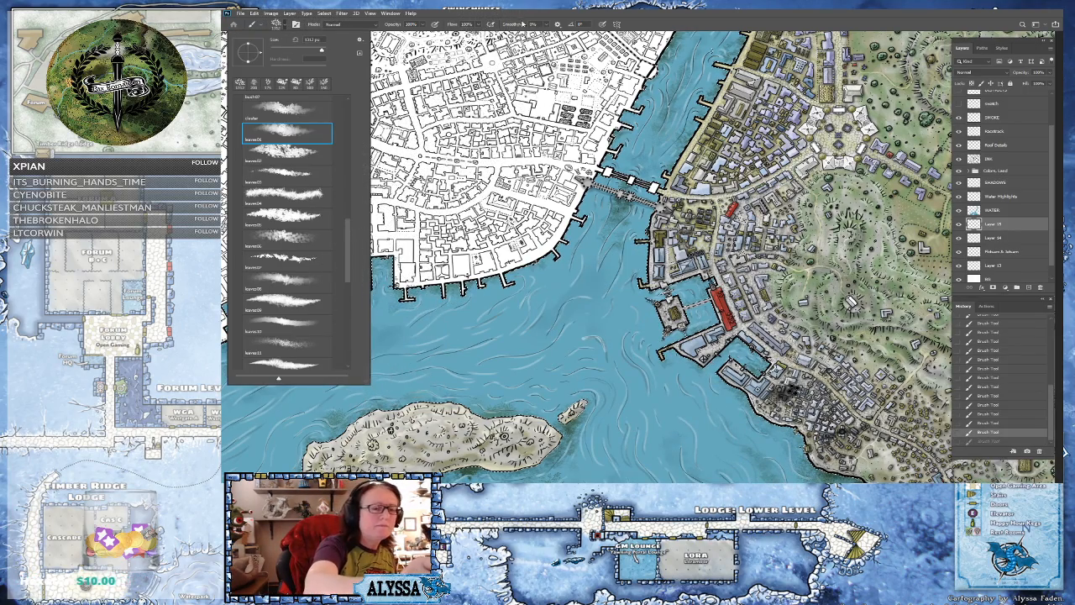
left_click(647, 29)
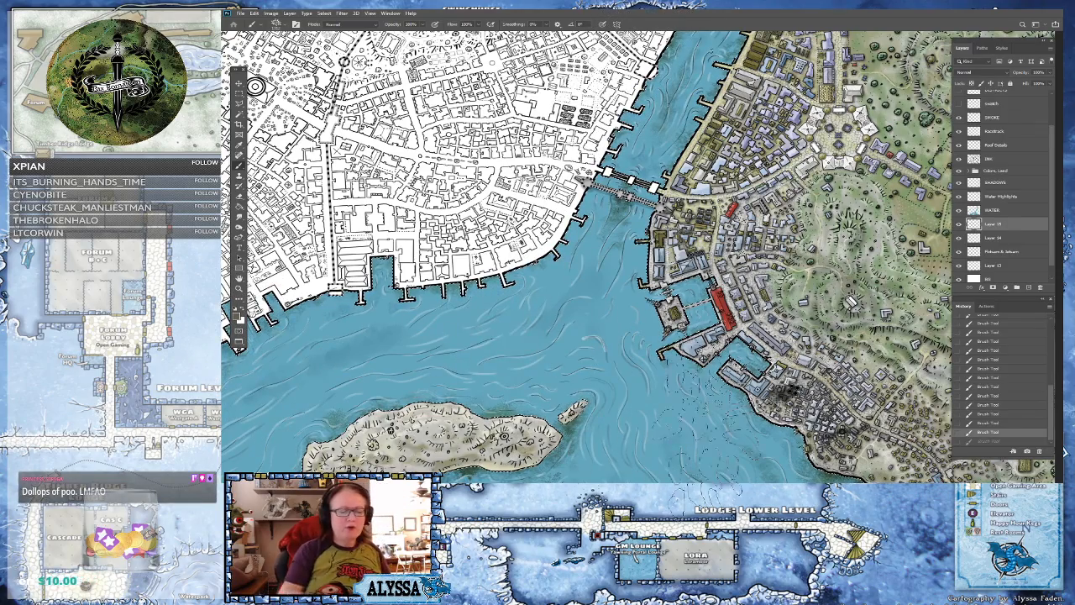
left_click(238, 317)
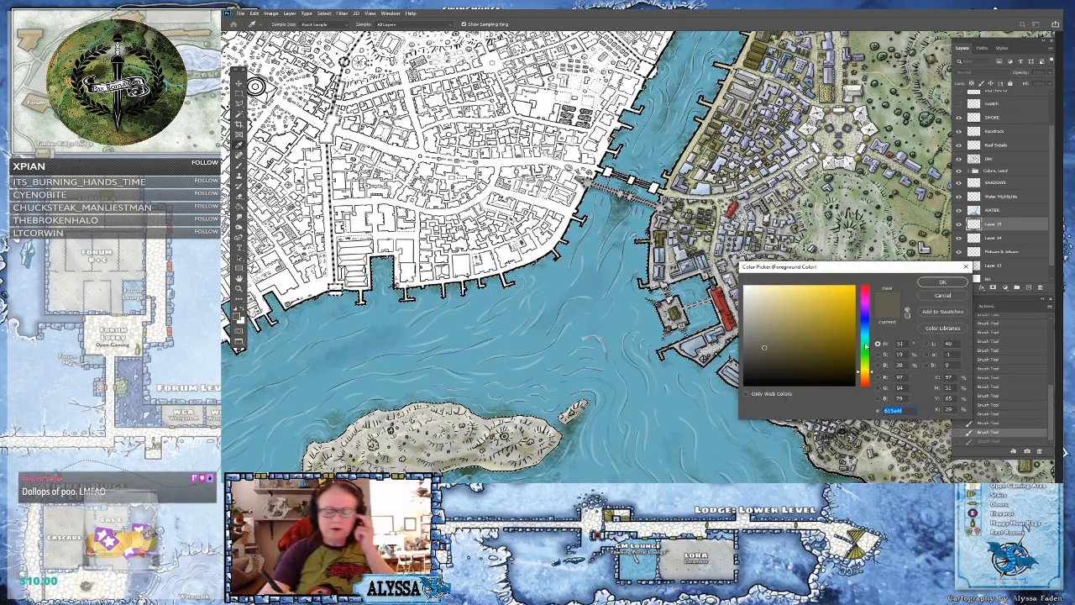
left_click(902, 388)
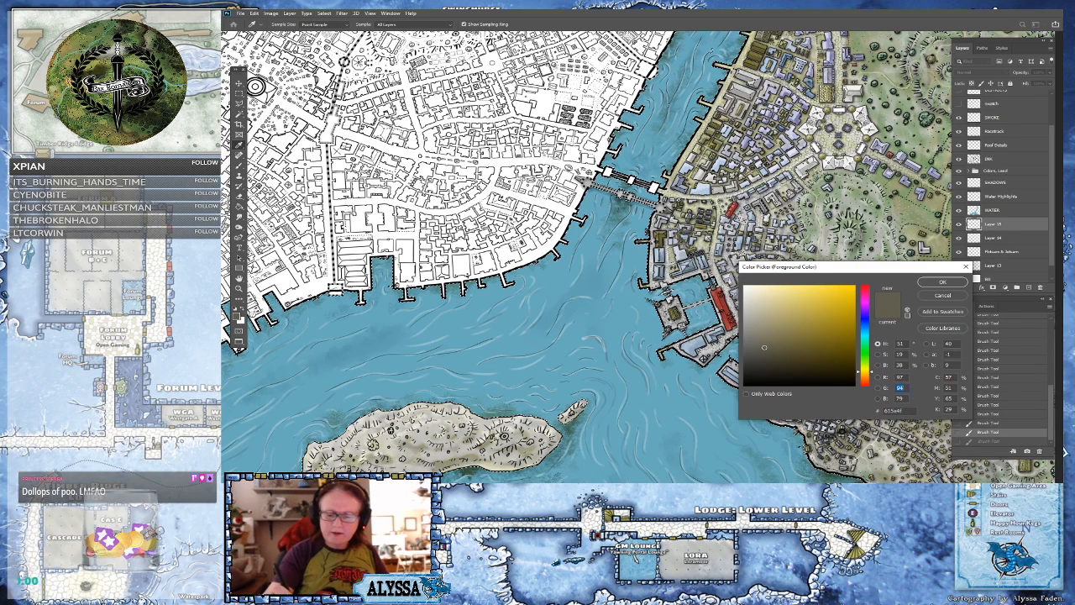
left_click_drag(867, 371, 866, 291)
left_click(798, 338)
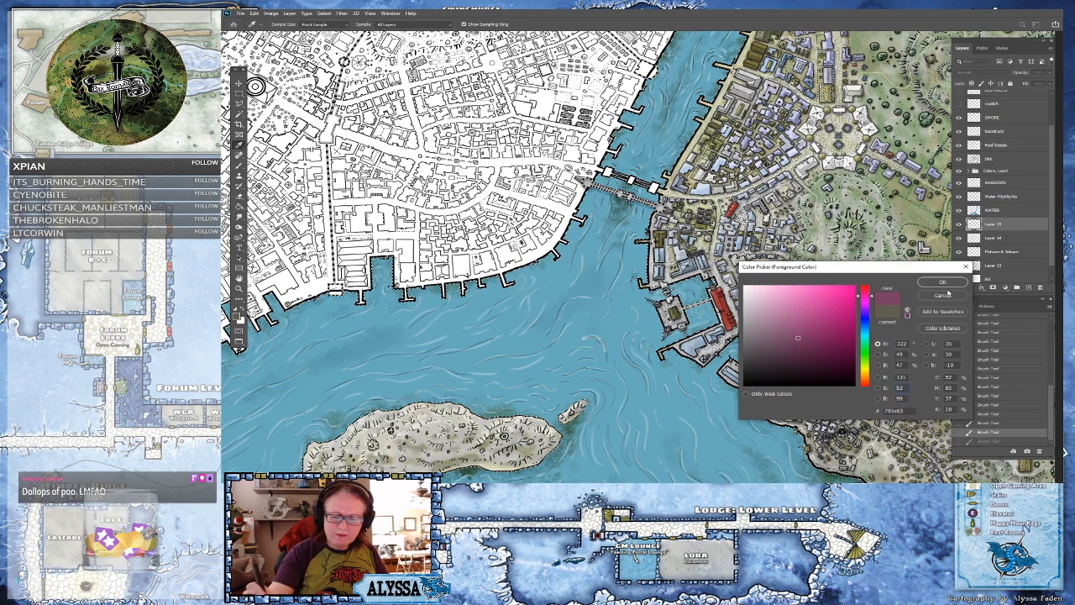
left_click_drag(866, 332, 866, 291)
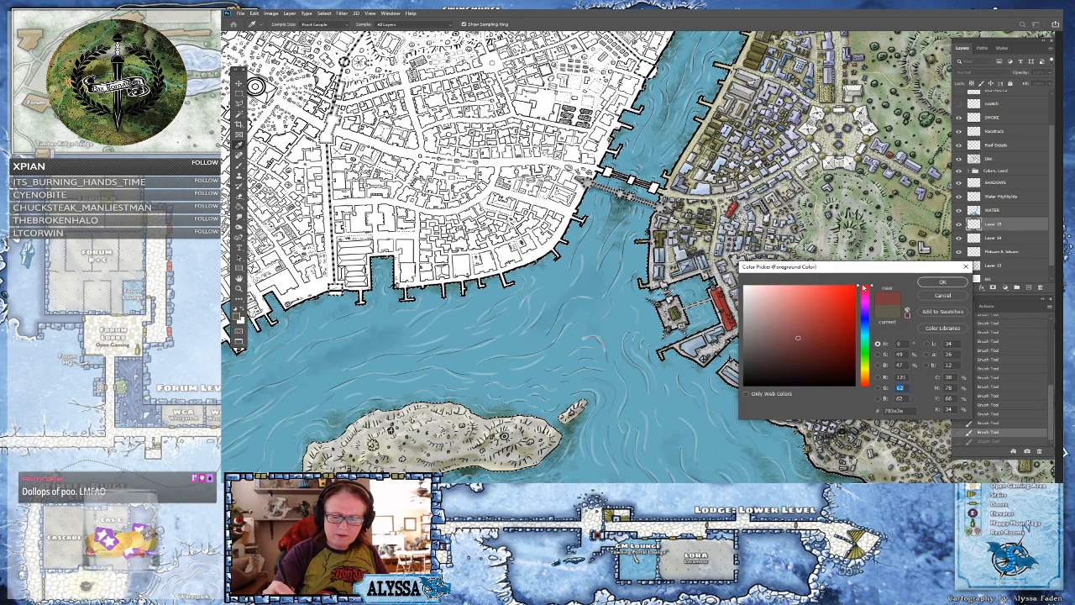
left_click(942, 282)
left_click(647, 378)
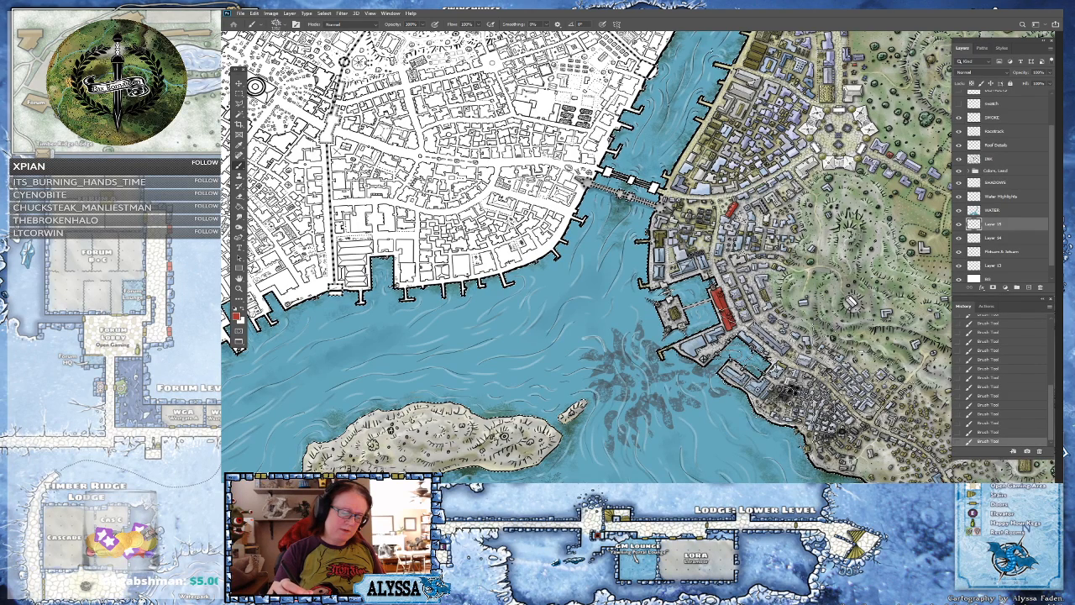
key("ctrl+z")
- Try the leaves in a light red (#de7d7d) in the water near the eastern harbour, and undo the dab
key("i")
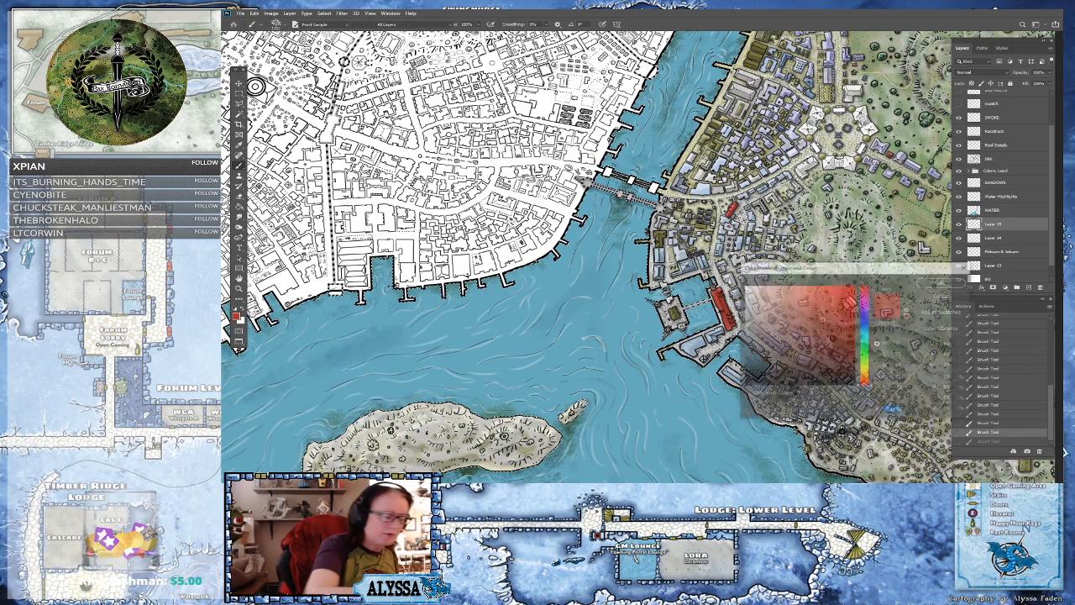
left_click(792, 298)
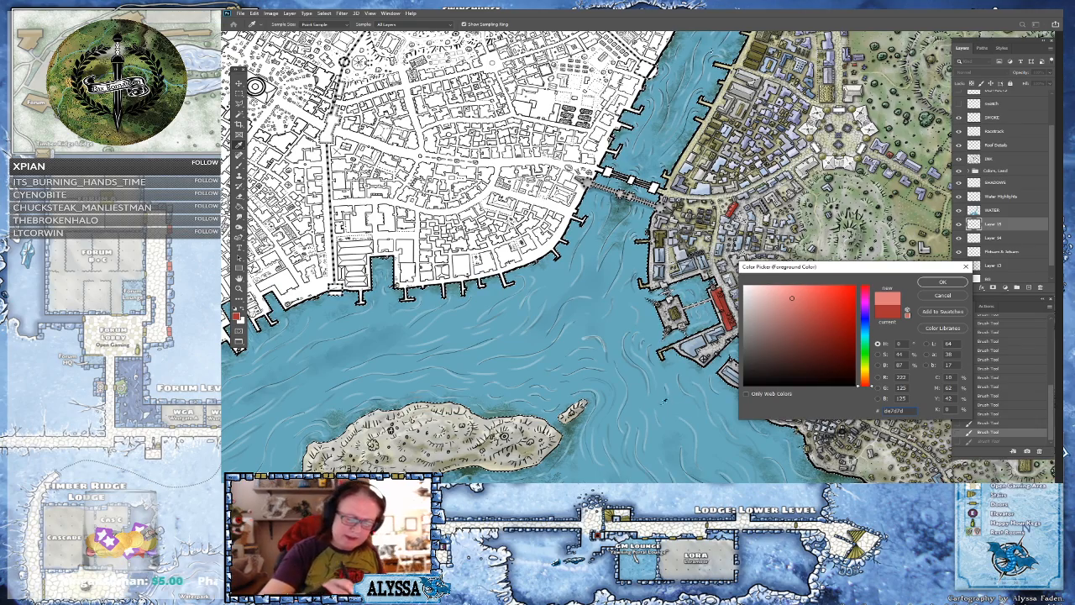
left_click(945, 284)
left_click(634, 392)
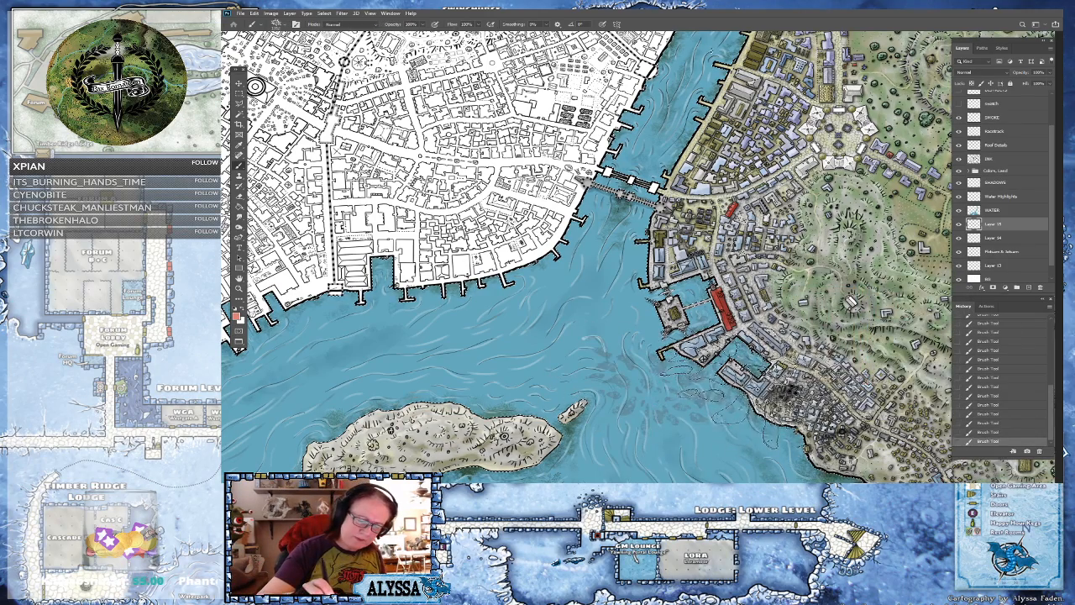
key("ctrl+z")
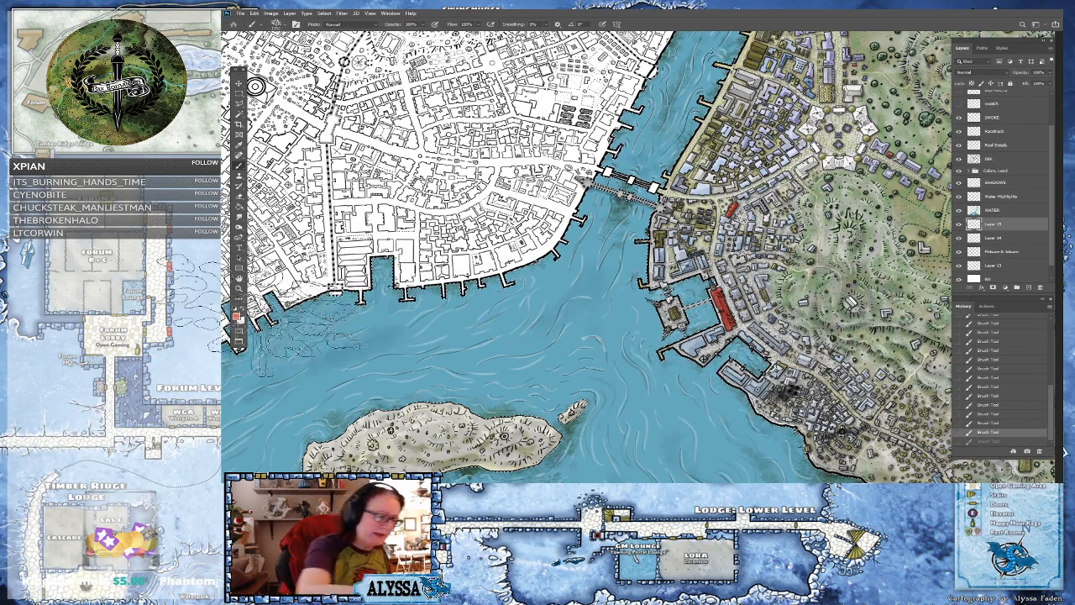
- Try the leaves in a darker red (#943e3e) east of the island and roll back the trial strokes in the history
left_click(236, 315)
left_click(808, 327)
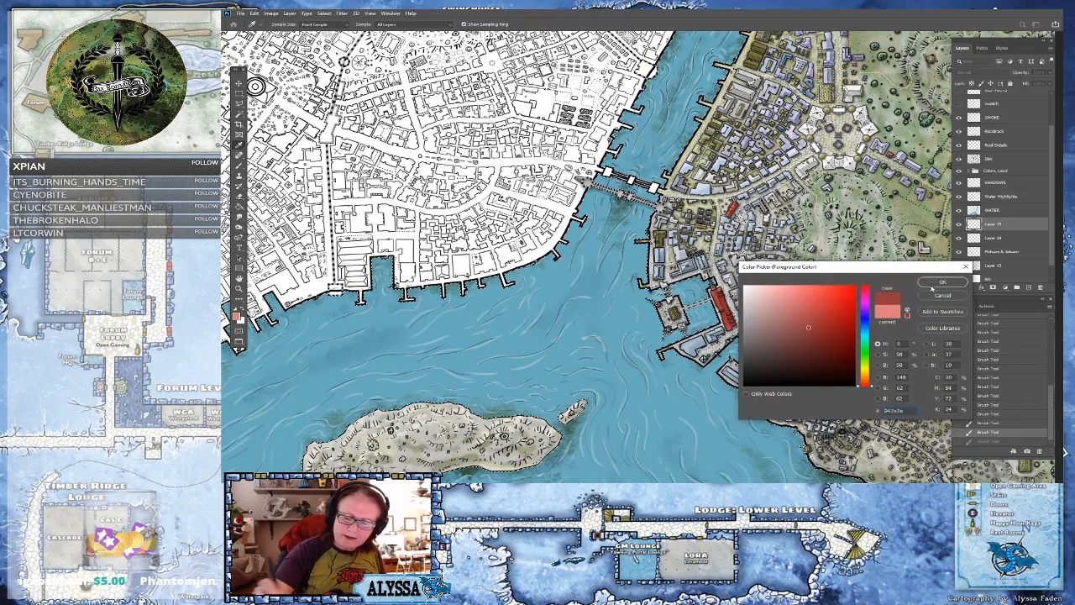
left_click(937, 283)
left_click(657, 401)
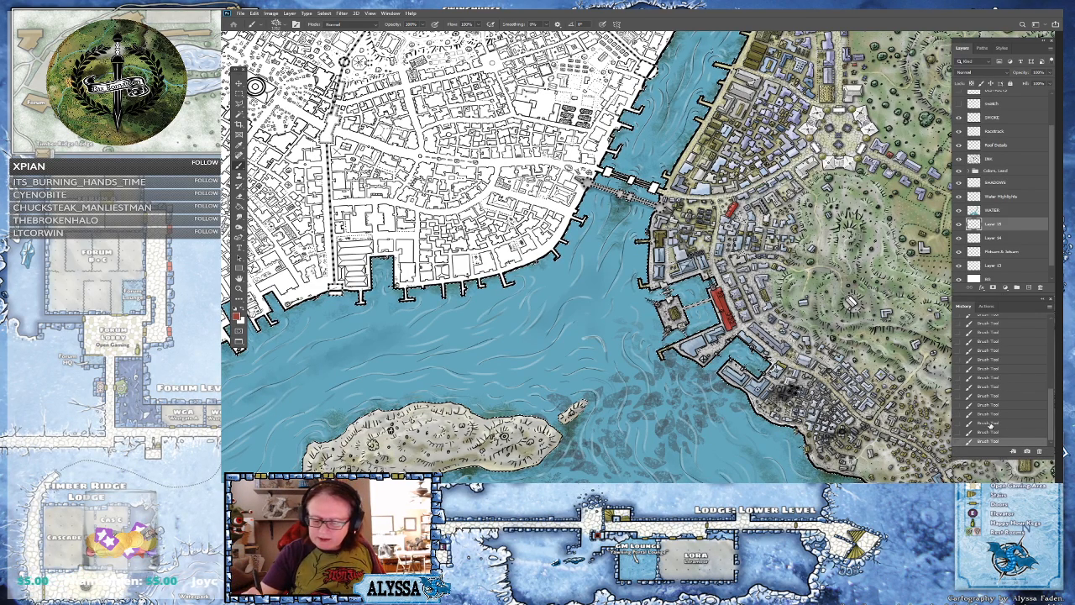
left_click(989, 424)
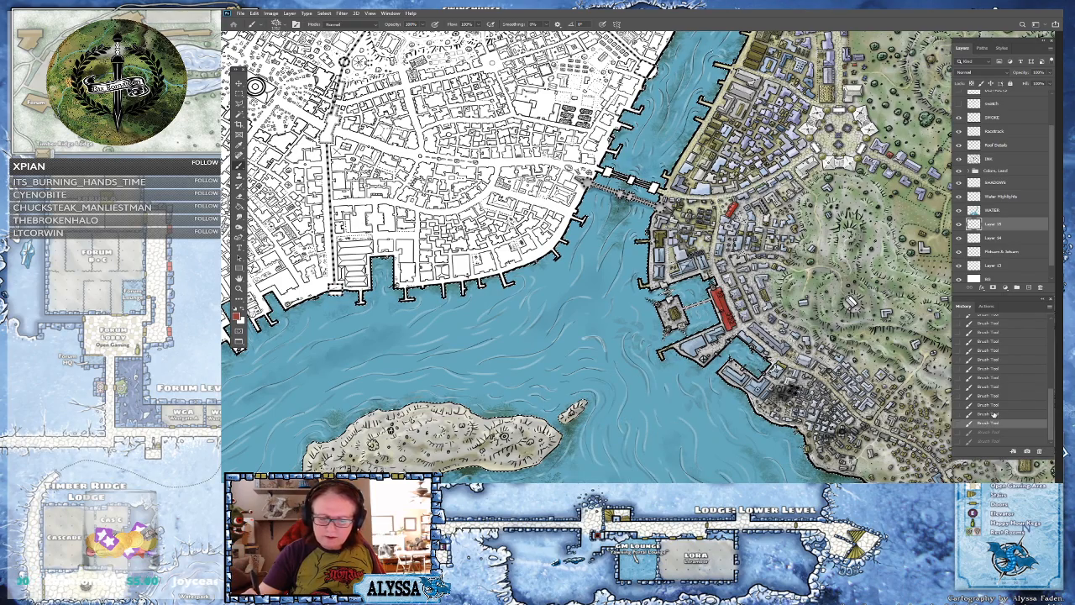
left_click(993, 414)
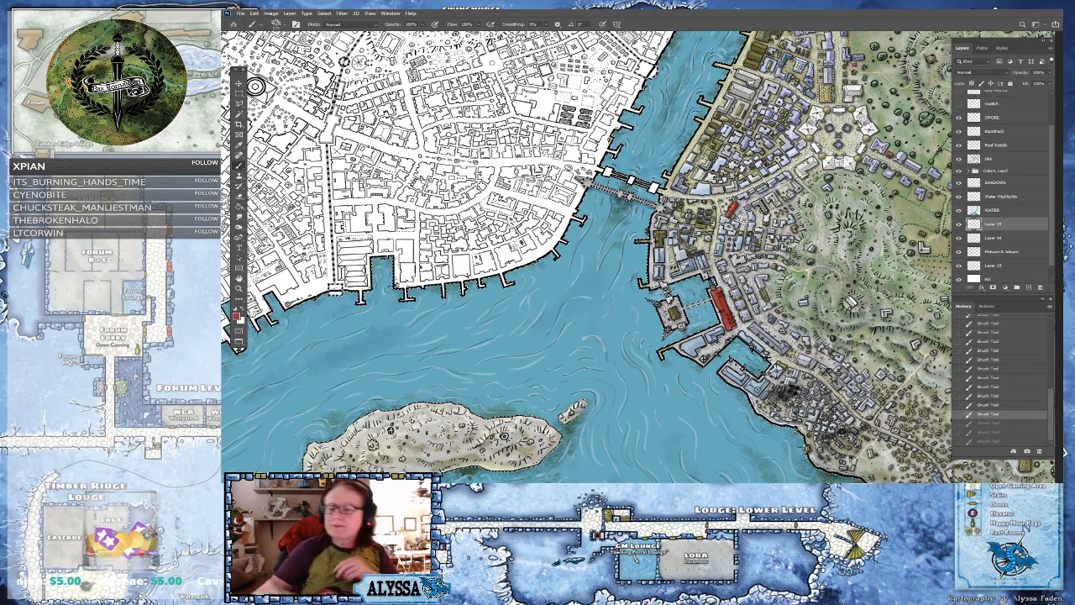
scroll(416, 163, "down", 4)
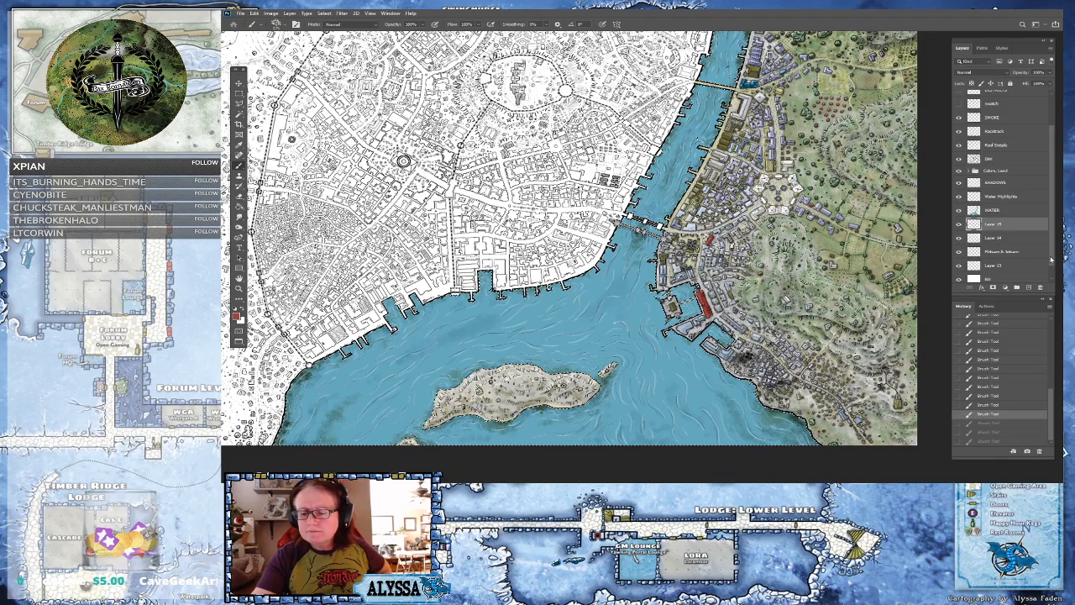
- Add a new empty layer directly above the background layer
scroll(1008, 264, "down", 1)
left_click(1008, 264)
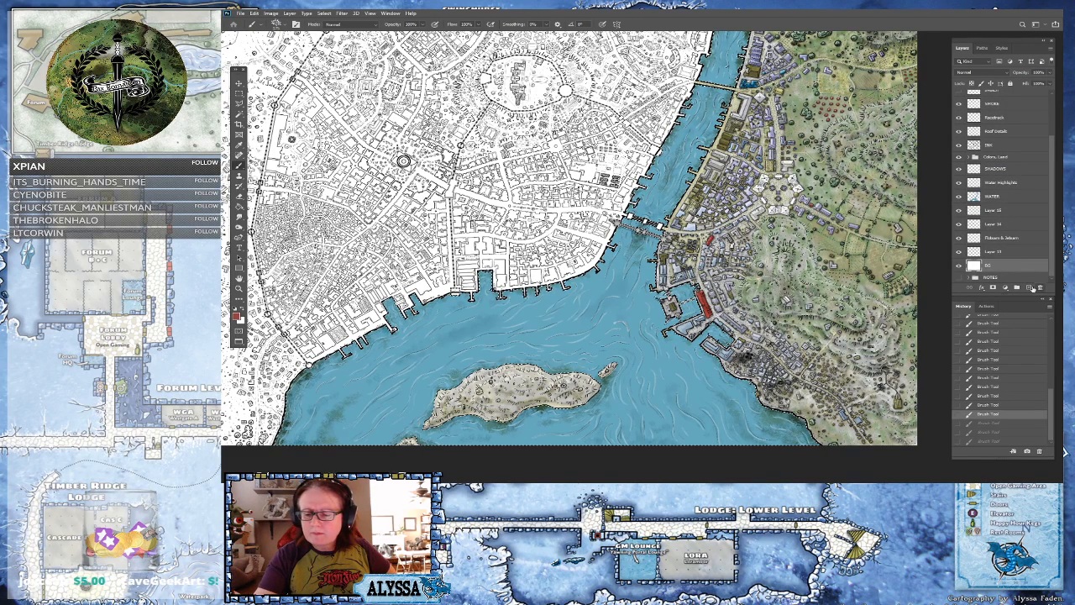
left_click(1030, 288)
- Compare the leaves06, leaves07 and leaves08 brushes over the bay water, then choose the leaves09 brush
left_click(277, 25)
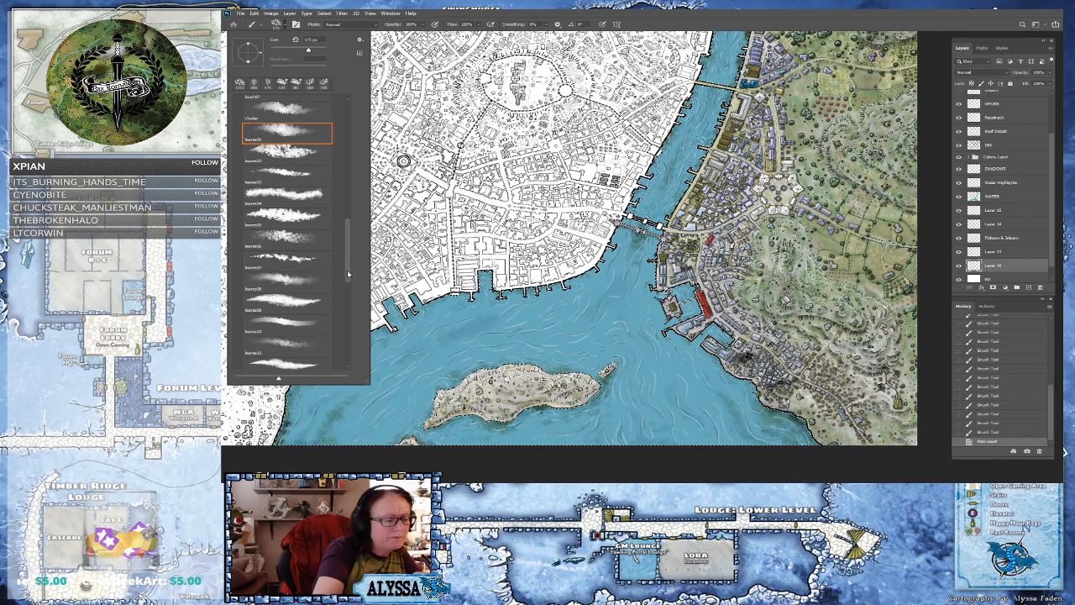
left_click(309, 242)
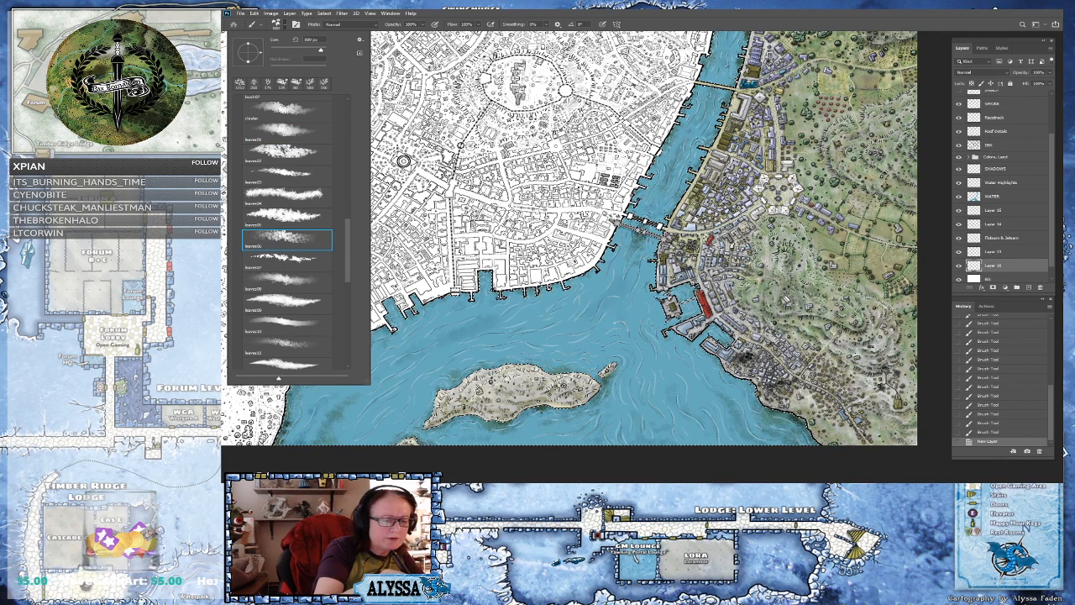
left_click(303, 261)
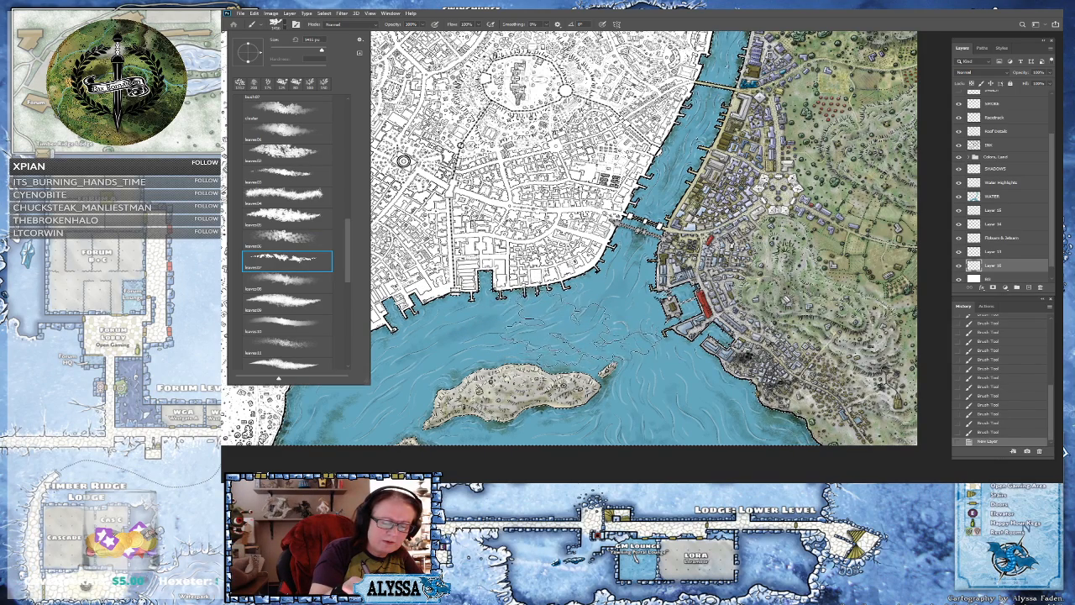
left_click_drag(496, 311, 579, 336)
left_click(286, 280)
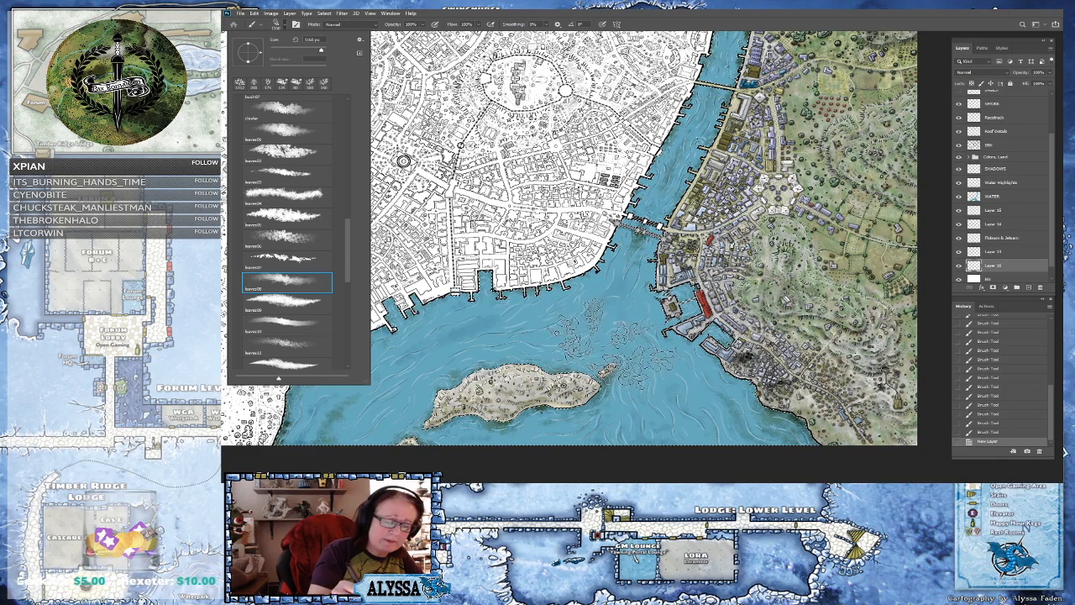
left_click(286, 302)
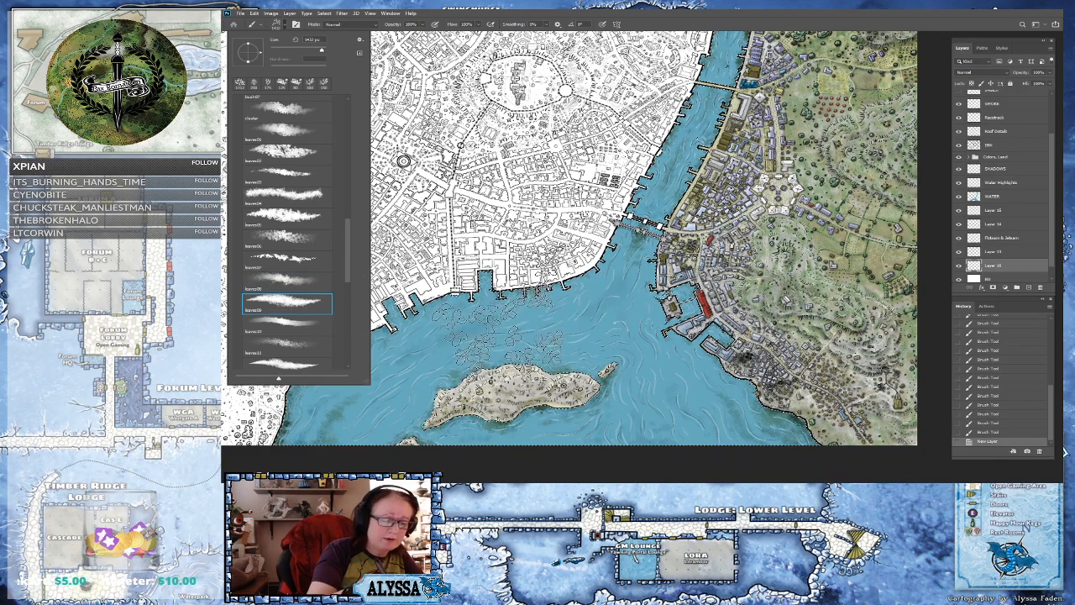
- Try a large leaves09 dab in the water between the north shore and the island, and undo it
key("ctrl+z")
left_click(563, 329)
left_click(563, 330)
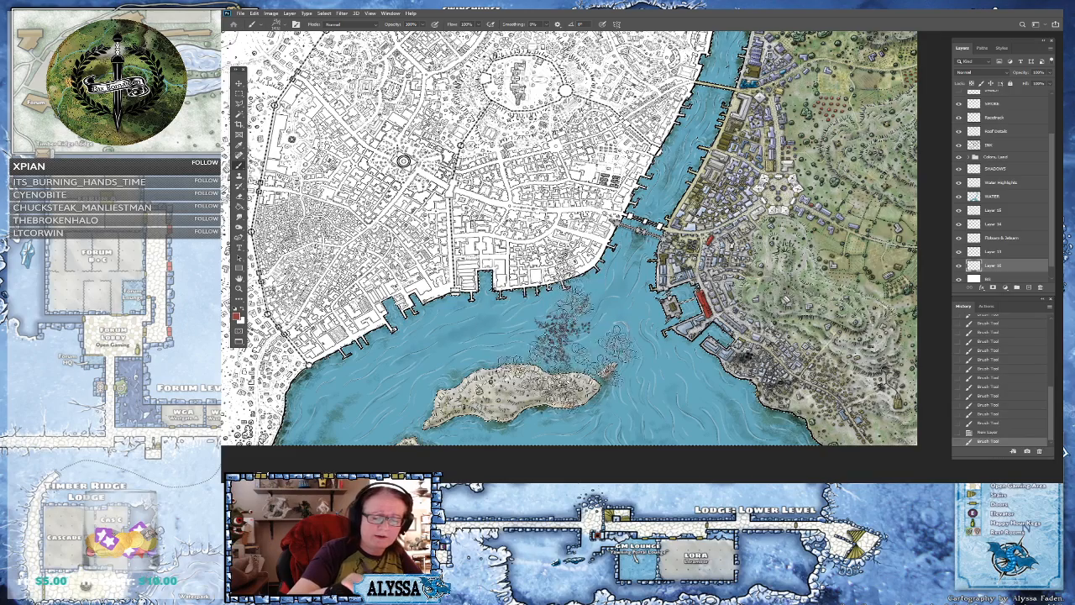
key("ctrl+z")
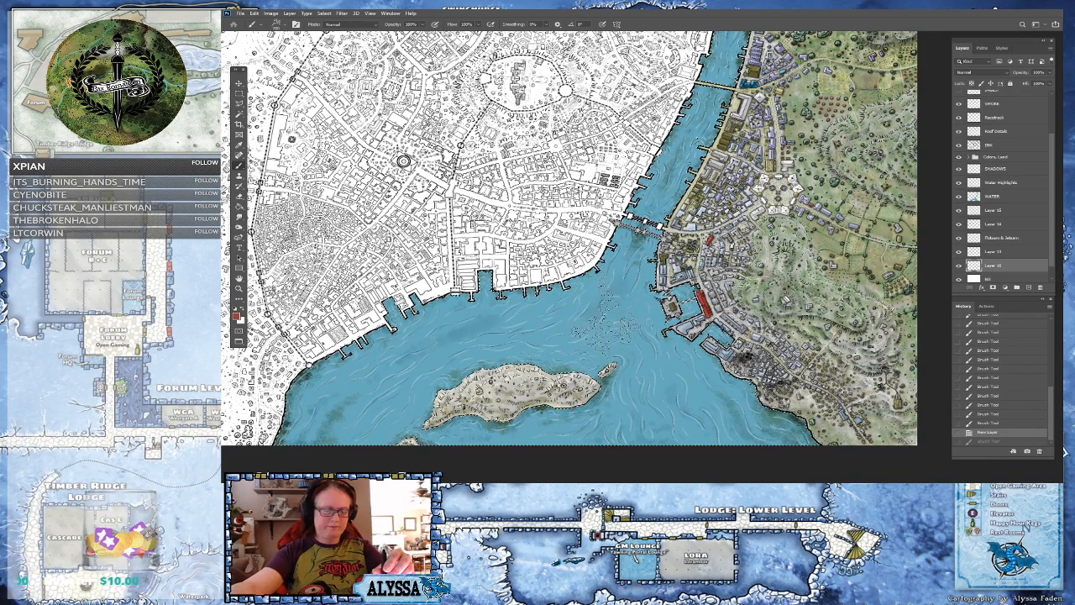
- Shrink the leaf brush and dab small leaf specks into the water along the eastern quay and harbour basin
key("[")
scroll(623, 327, "up", 1)
scroll(728, 261, "up", 2)
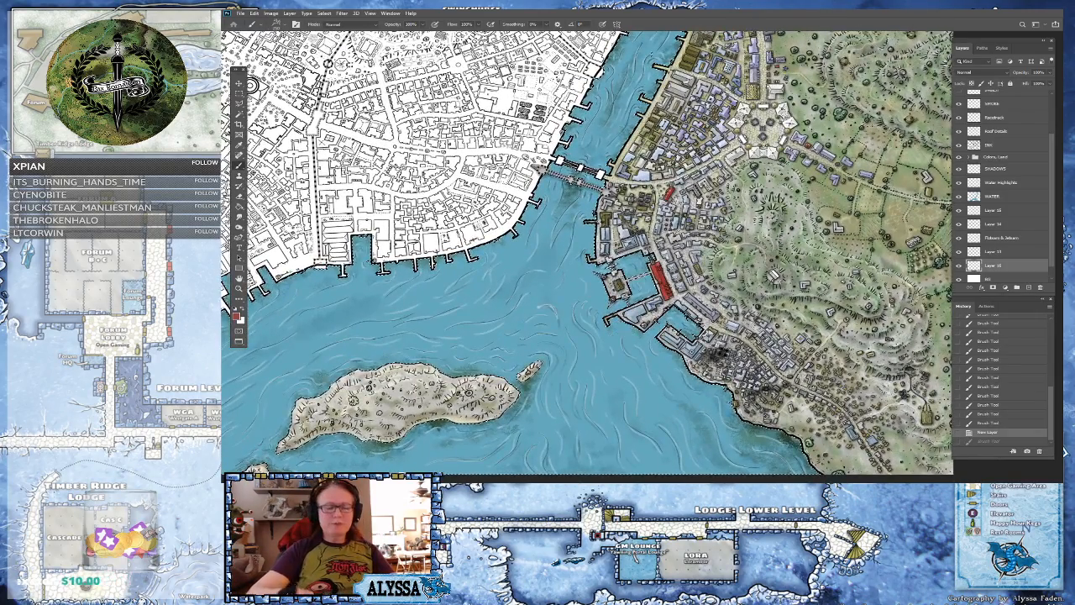
scroll(728, 261, "up", 1)
scroll(536, 290, "up", 1)
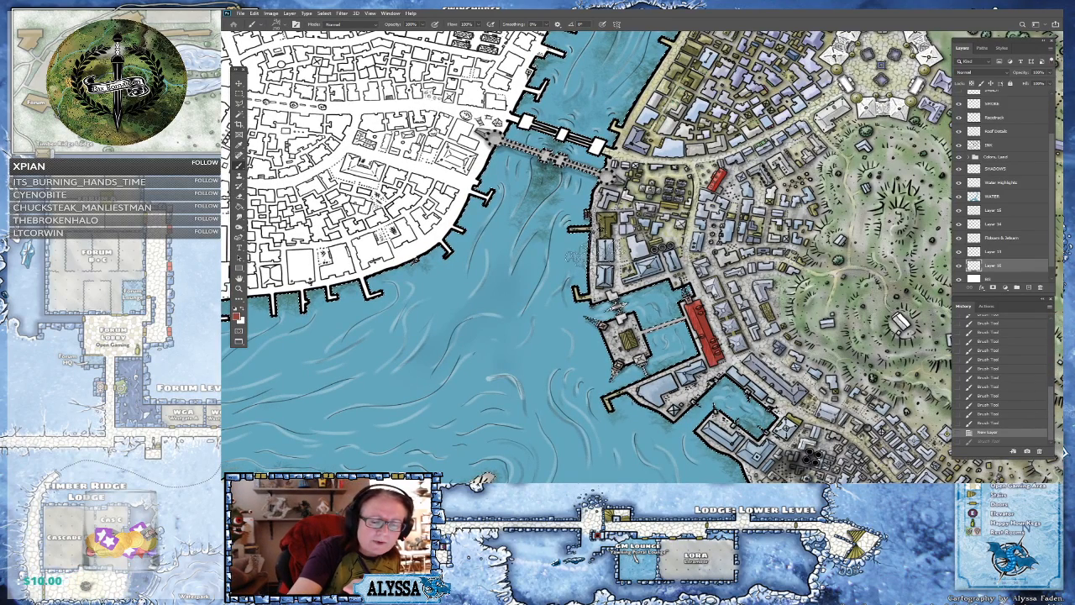
key("ctrl+shift+z")
key("ctrl+shift+z")
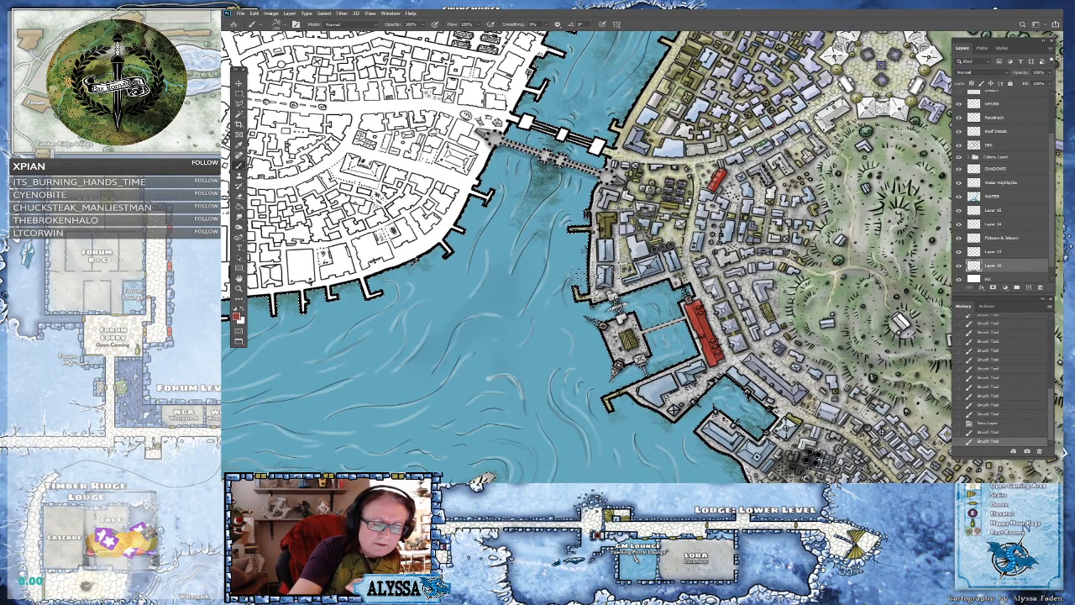
key("ctrl+shift+z")
key("ctrl+shift+z")
key("ctrl+shift+z")
key("ctrl+shift+z")
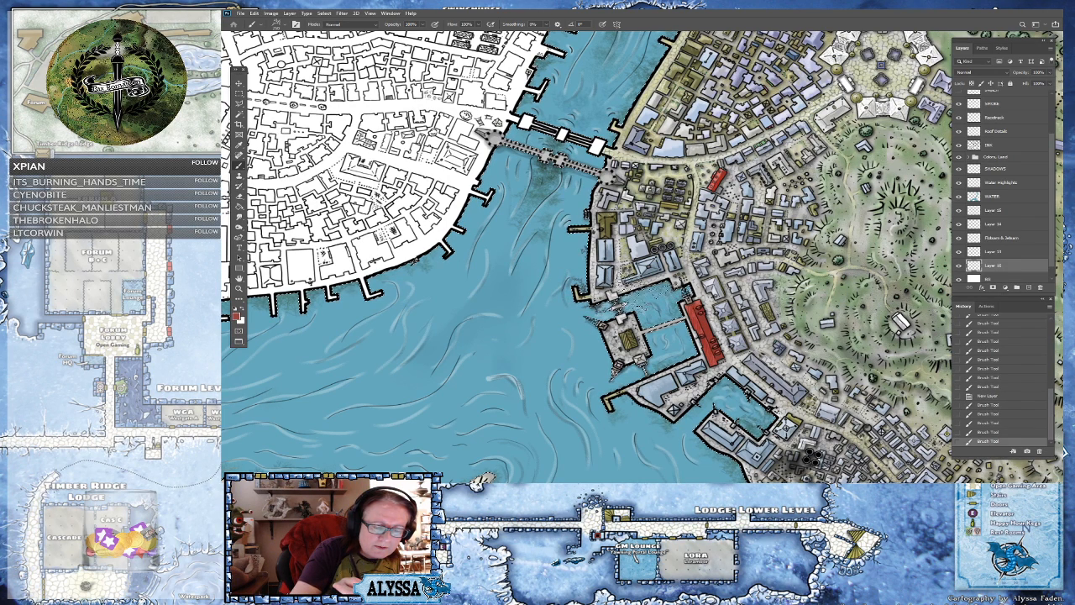
- Dab more leaf specks in the harbour basin and in the water around the square harbour fort
key("ctrl+shift+z")
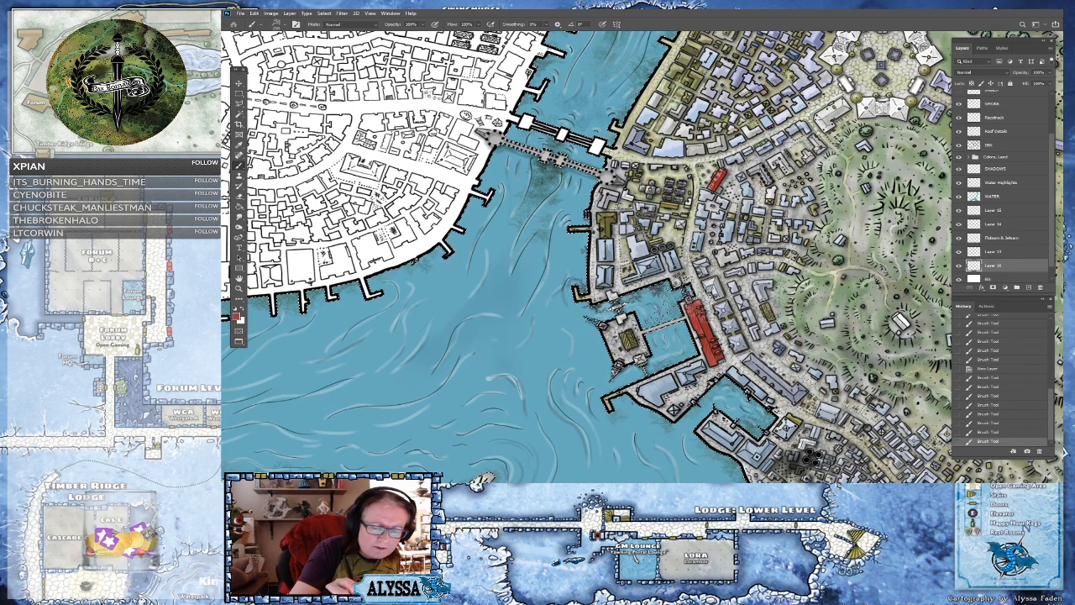
key("ctrl+shift+z")
key("ctrl+shift+z")
key("ctrl+shift+z")
key("ctrl+shift+z")
key("ctrl+shift+z")
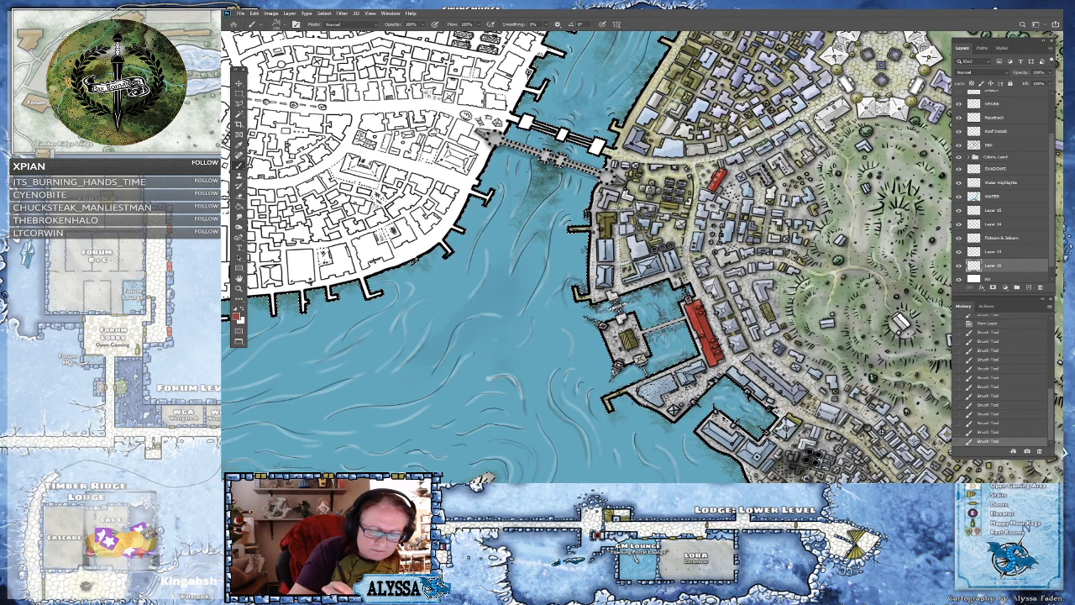
key("ctrl+shift+z")
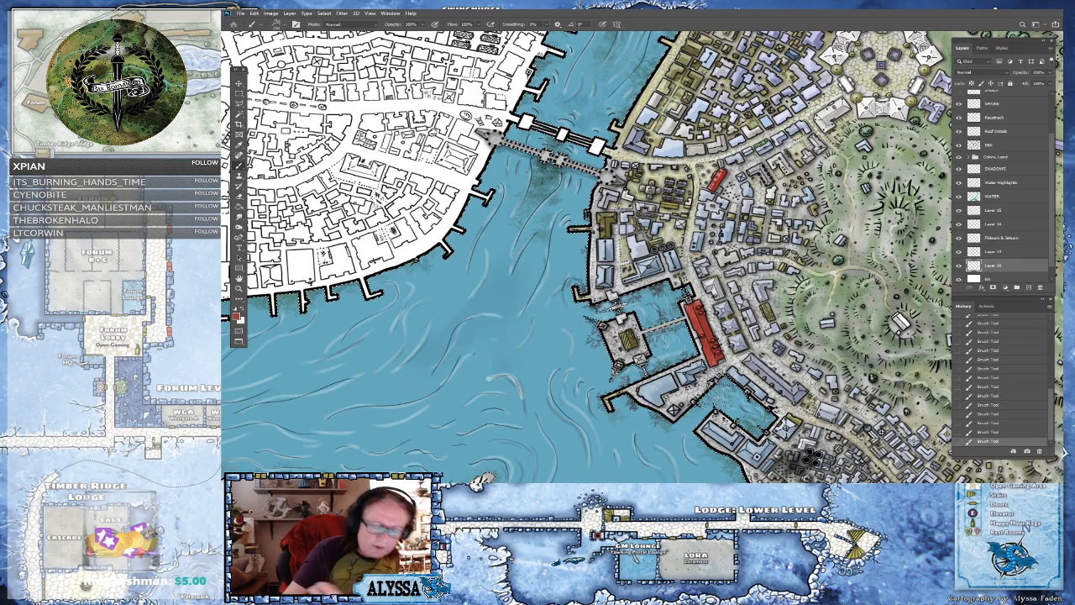
- Paint trails of leaf specks along the shore southeast of the eastern harbour and off its mouth
left_click_drag(706, 332, 596, 240)
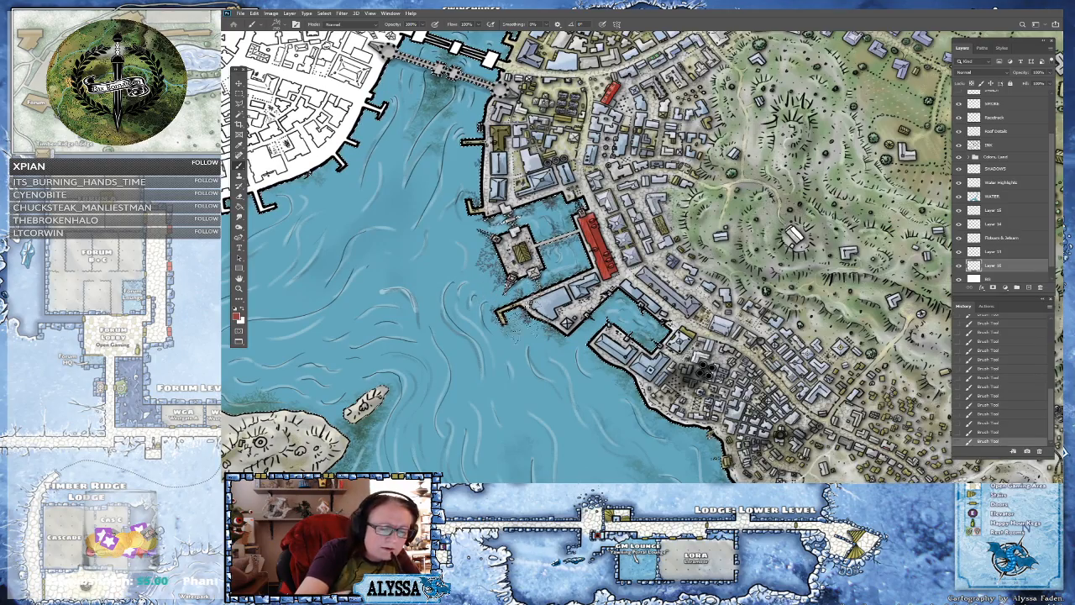
scroll(596, 244, "down", 4)
scroll(596, 244, "up", 3)
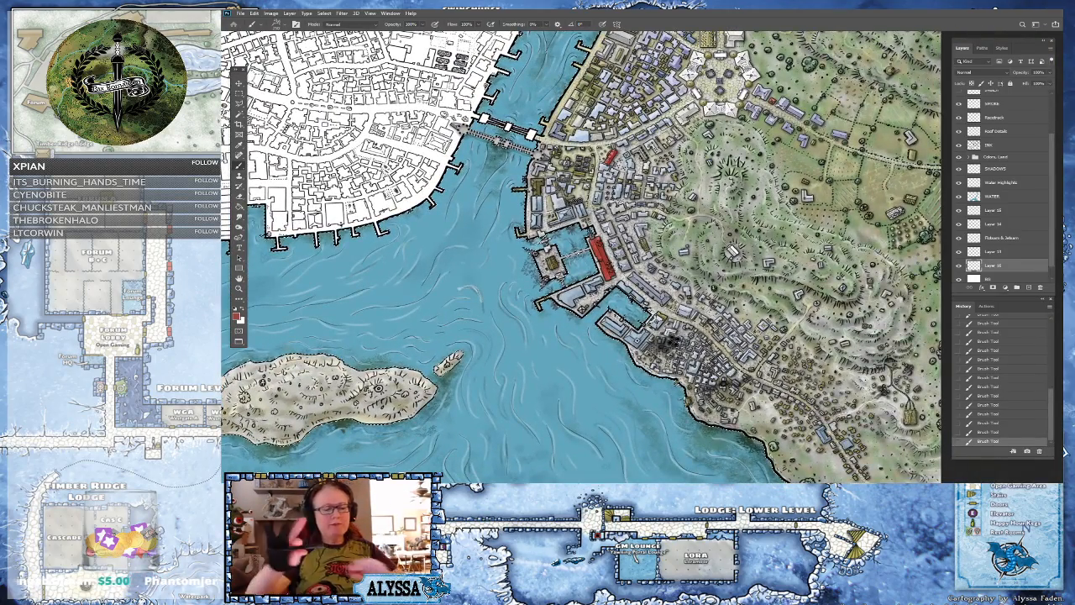
left_click_drag(363, 230, 339, 203)
scroll(530, 263, "up", 3)
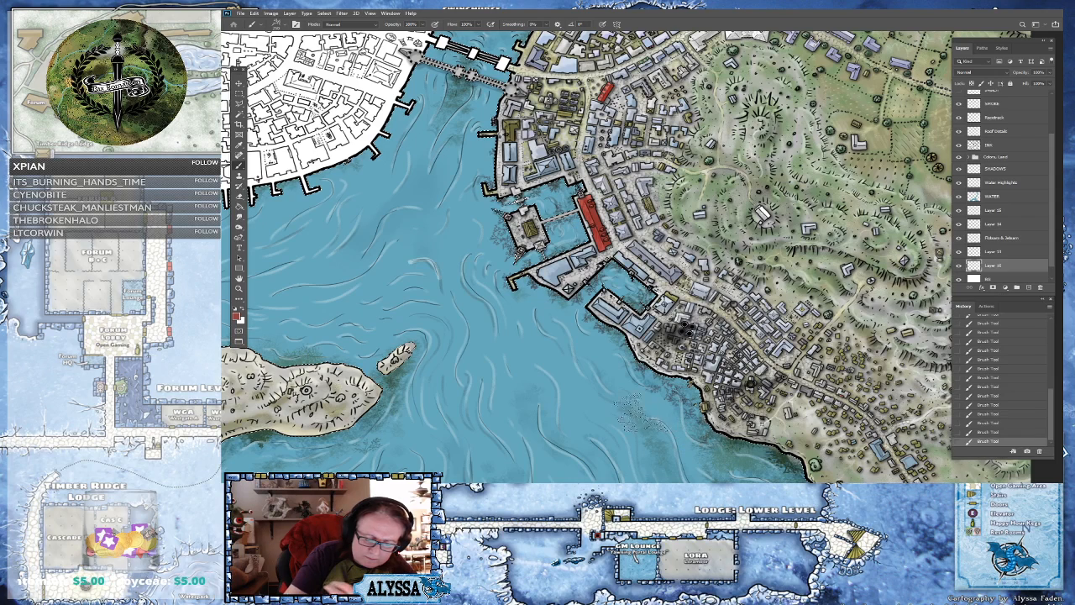
left_click(651, 410)
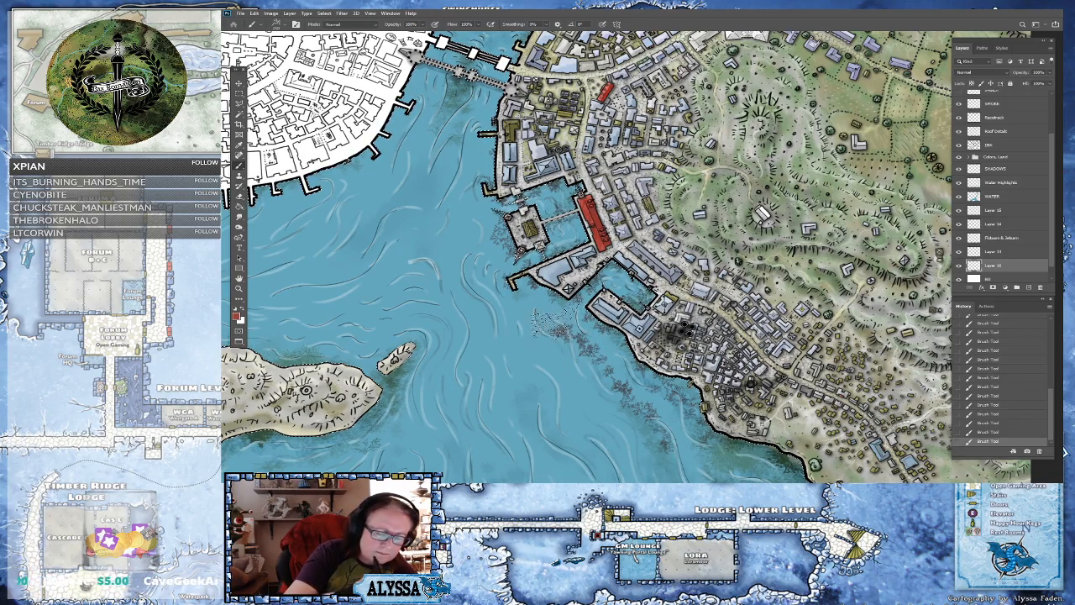
scroll(750, 418, "down", 4)
scroll(806, 369, "down", 4)
scroll(785, 365, "up", 4)
scroll(663, 432, "up", 3)
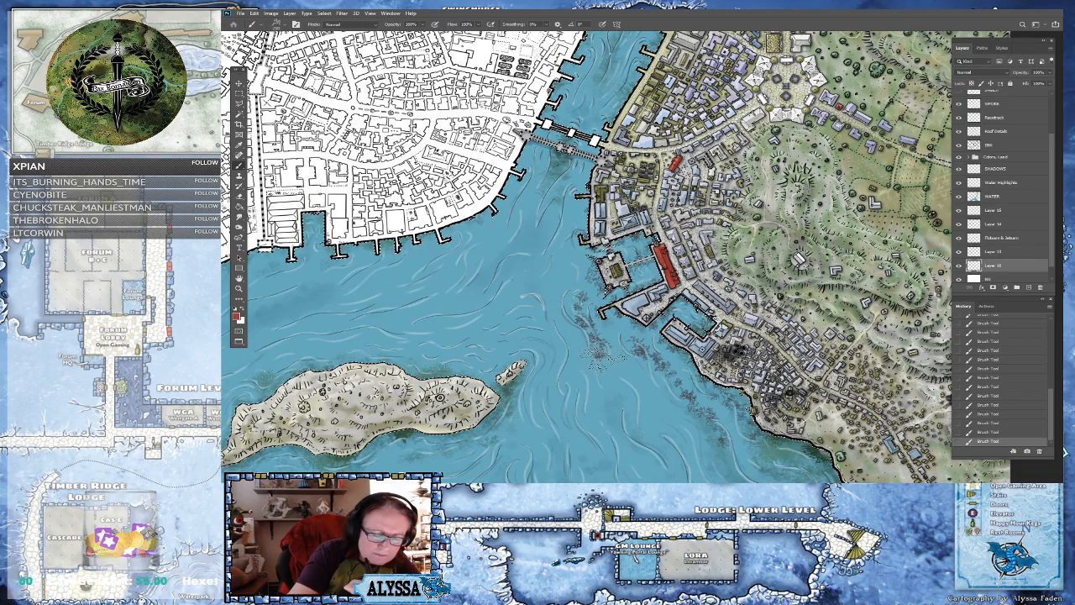
- Smudge the leaf specks off the eastern harbour and southeastern shore so they blend into the water
scroll(620, 406, "down", 4)
scroll(620, 406, "up", 2)
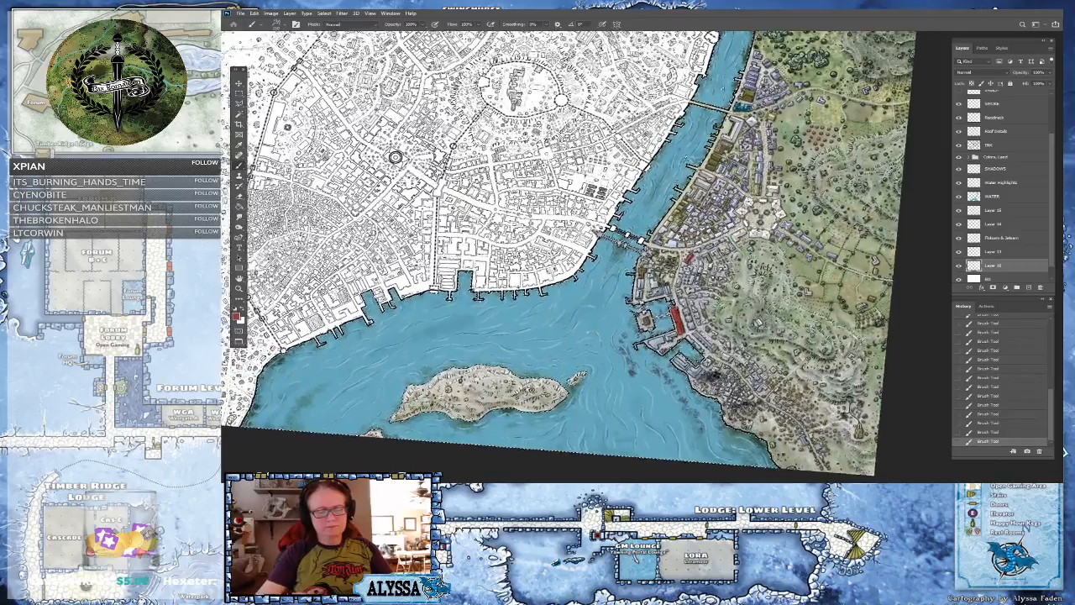
scroll(882, 337, "up", 2)
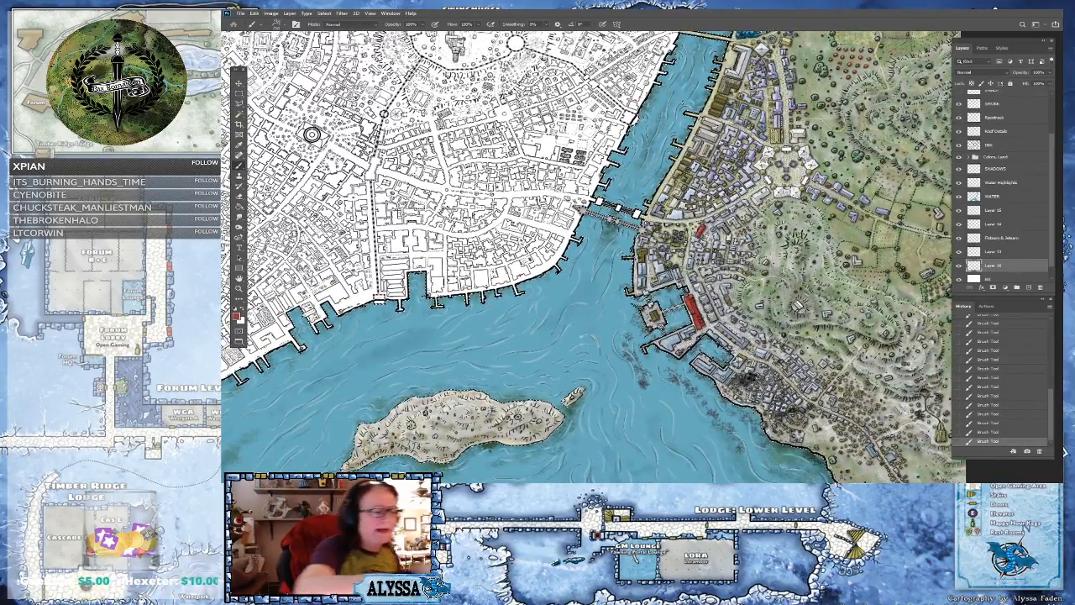
left_click(239, 216)
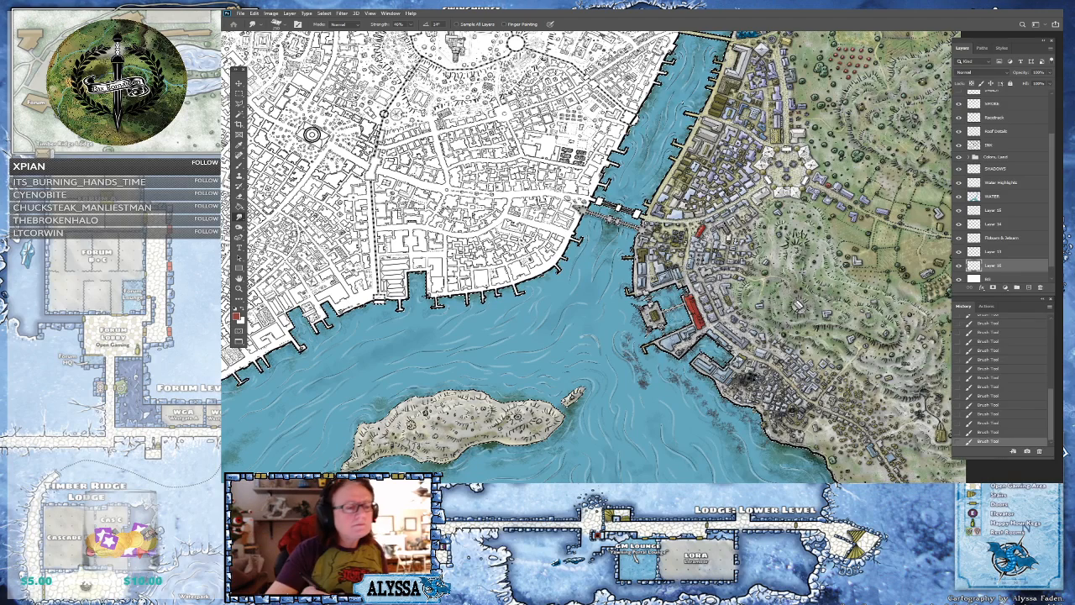
left_click_drag(593, 213, 606, 220)
left_click_drag(611, 222, 627, 228)
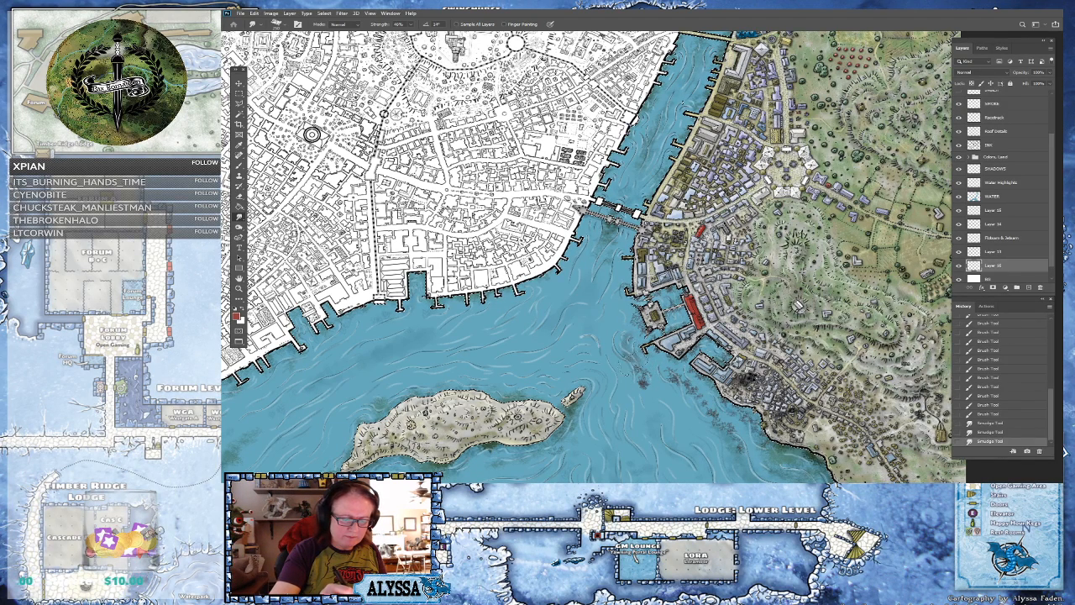
left_click_drag(631, 370, 643, 383)
mouse_move(635, 380)
left_mouse_down()
mouse_move(652, 406)
mouse_move(639, 410)
mouse_move(643, 438)
mouse_move(658, 445)
left_mouse_up()
left_click_drag(642, 356, 660, 433)
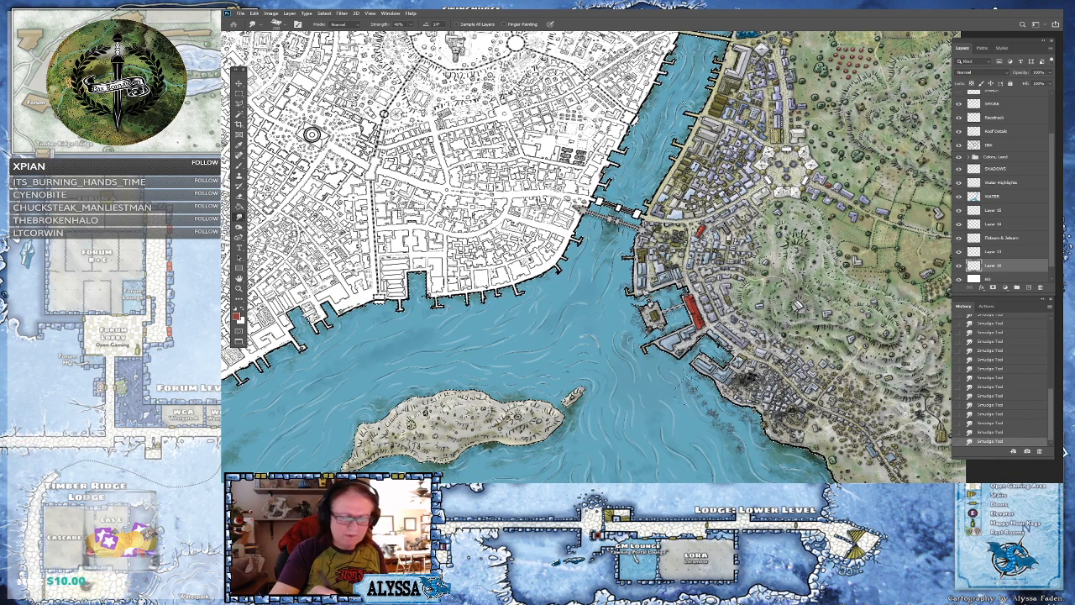
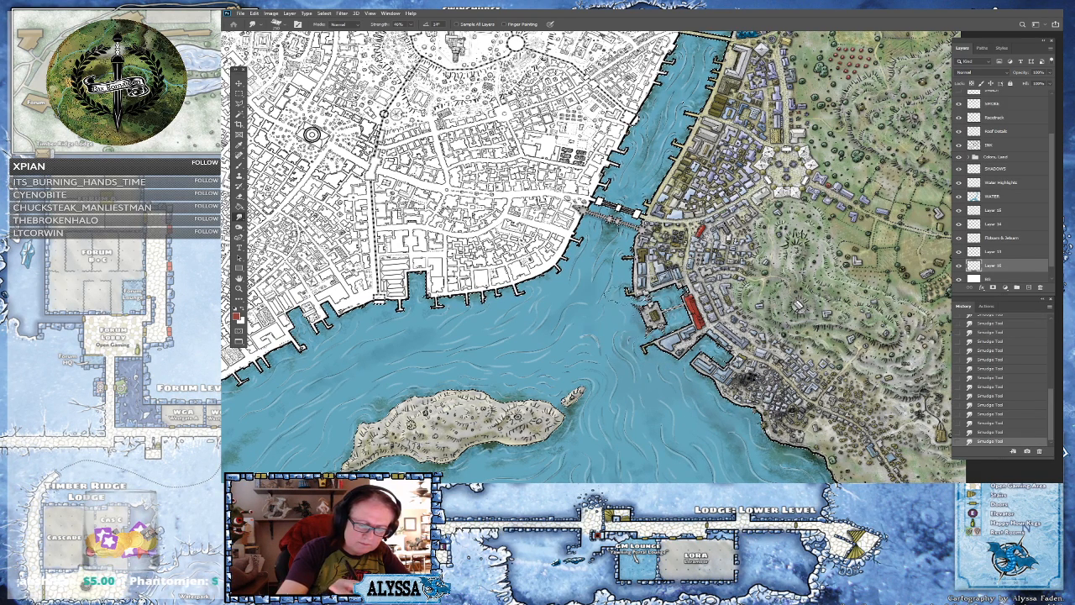
- Examine the smudged harbour water at whole-map scale and closer in
key("ctrl+minus")
scroll(587, 252, "up", 1)
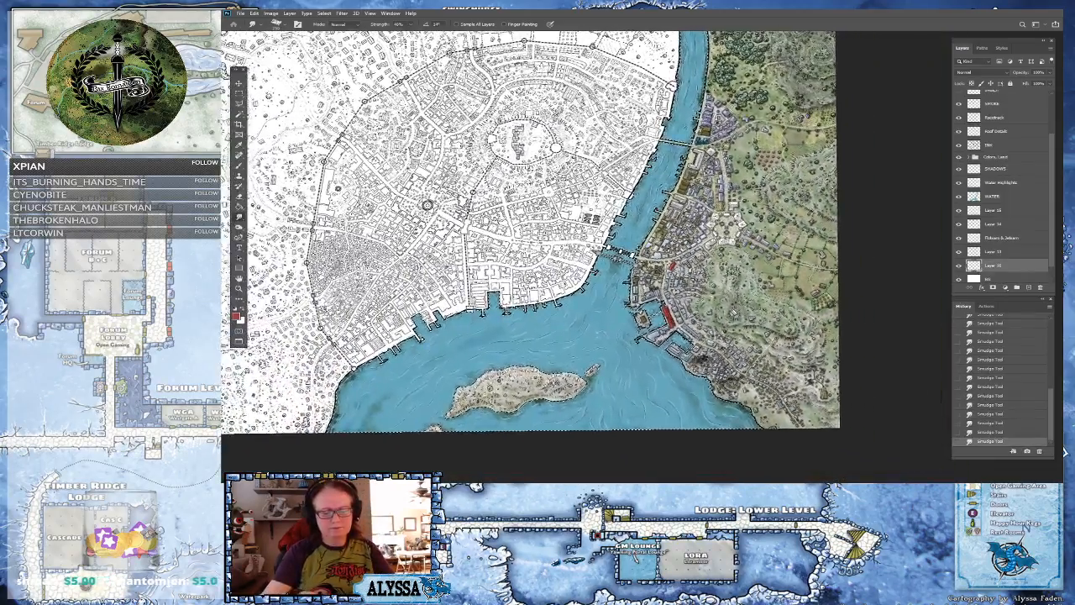
scroll(588, 252, "down", 3)
scroll(587, 252, "up", 2)
scroll(588, 252, "down", 2)
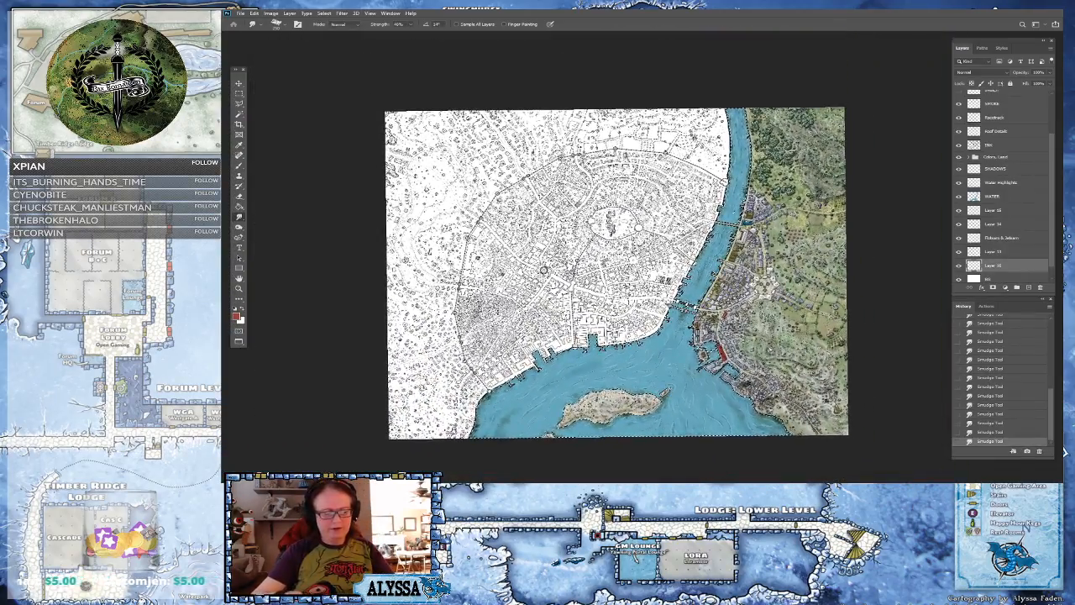
scroll(819, 440, "up", 3)
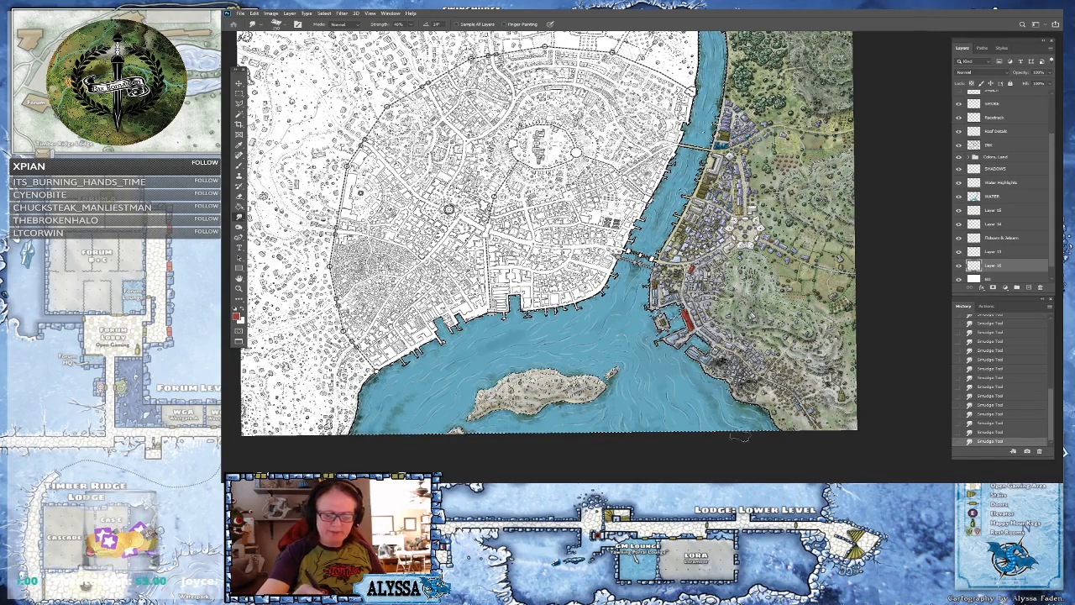
scroll(752, 391, "up", 4)
scroll(752, 391, "down", 1)
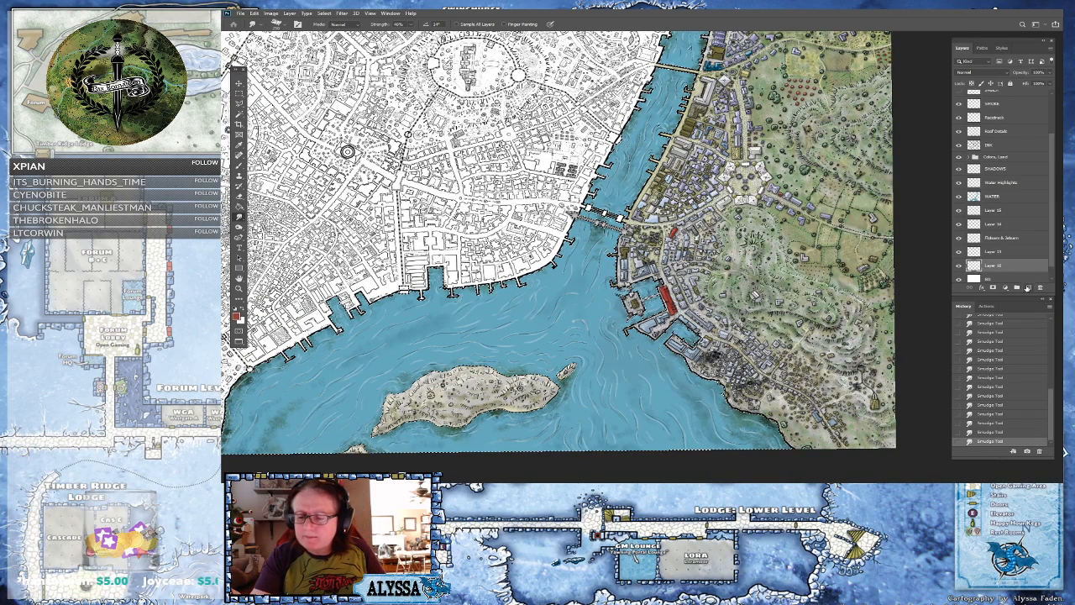
- Add another new layer beneath the leaf-speck layer and set the foreground colour to dull dark red (#733e3e)
left_click(1028, 288)
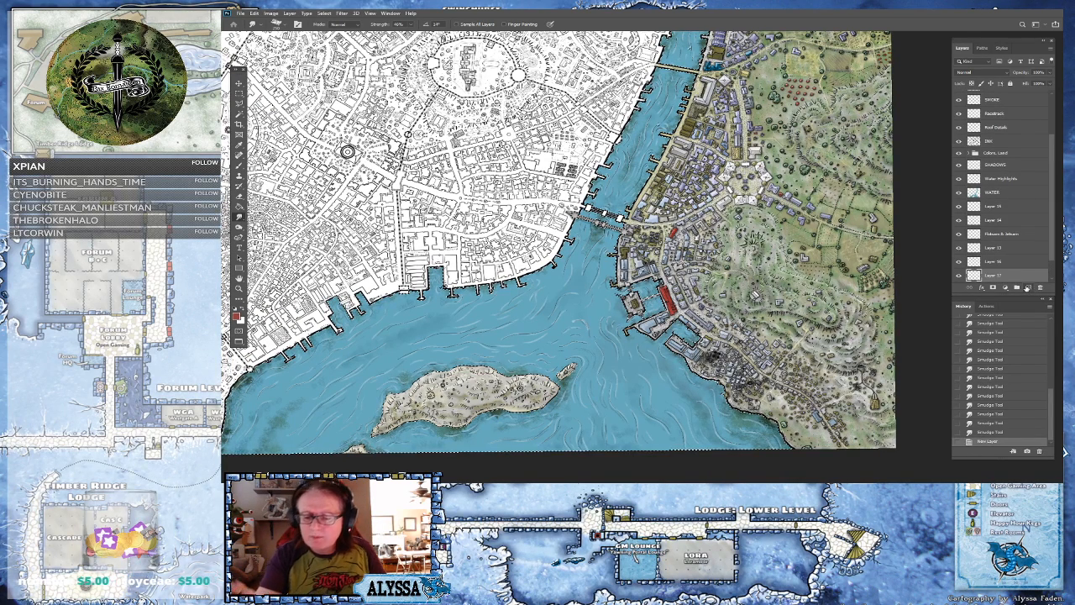
left_click(237, 316)
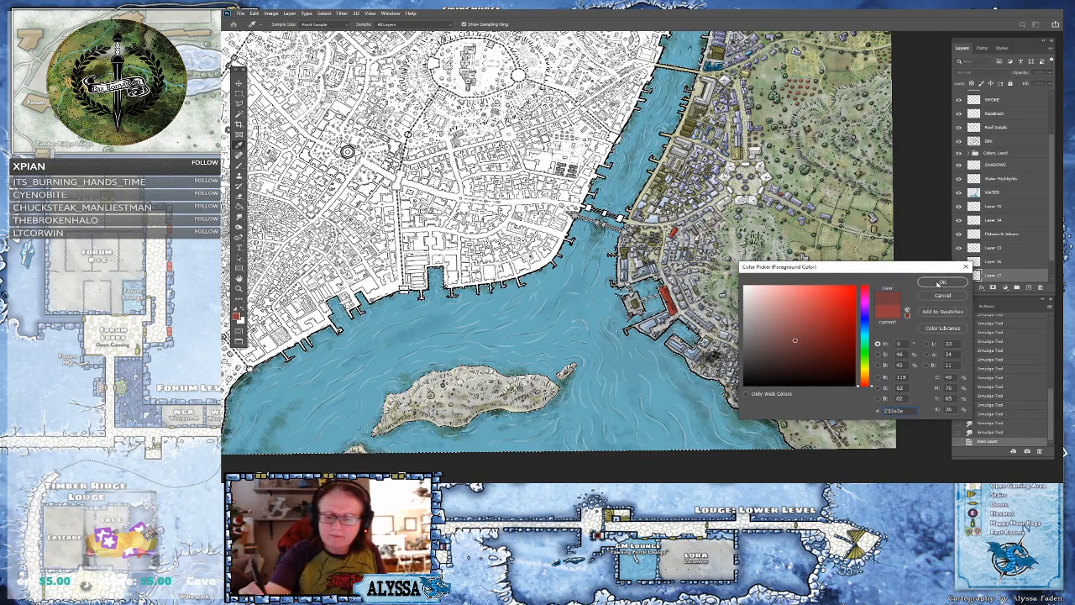
left_click(942, 282)
- Choose the second pine brush from the Foliage brush set as the Smudge tool's tip
left_click(252, 24)
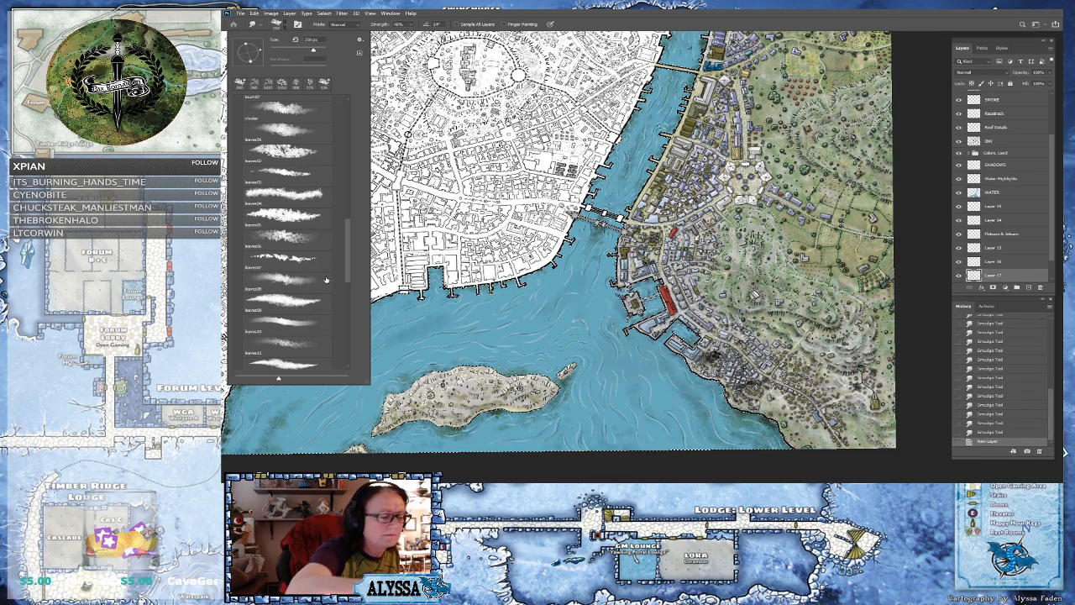
scroll(341, 282, "down", 5)
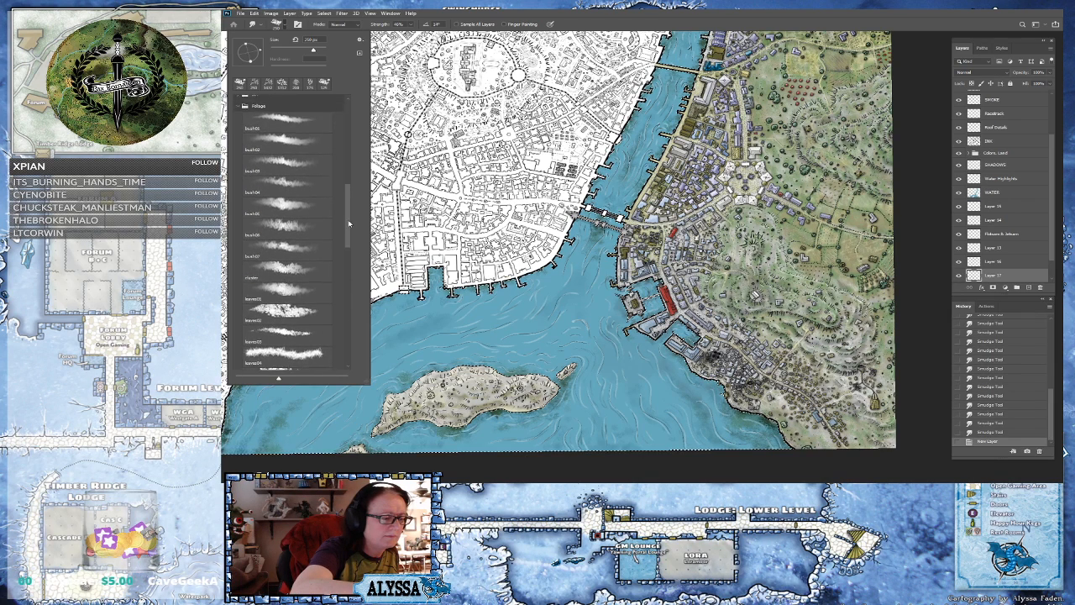
scroll(336, 289, "down", 5)
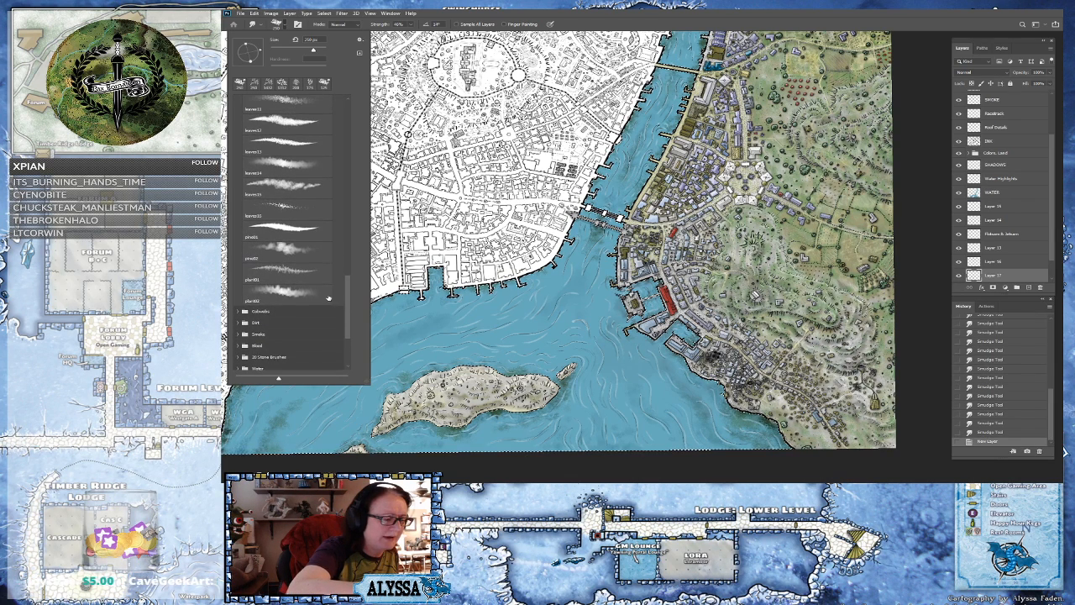
left_click(296, 294)
left_click(308, 277)
left_click(307, 250)
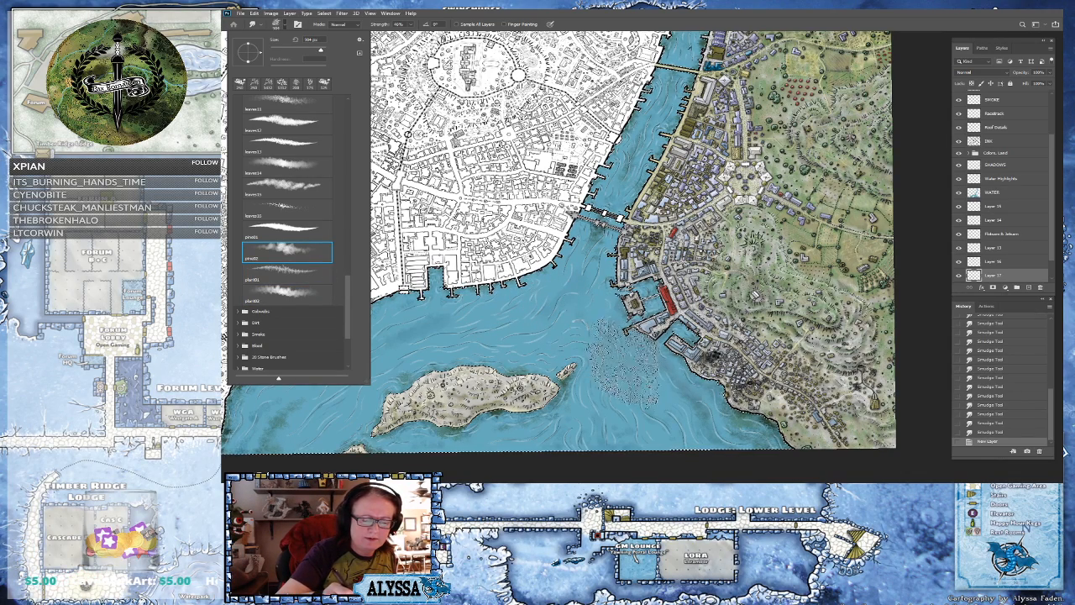
left_click(285, 24)
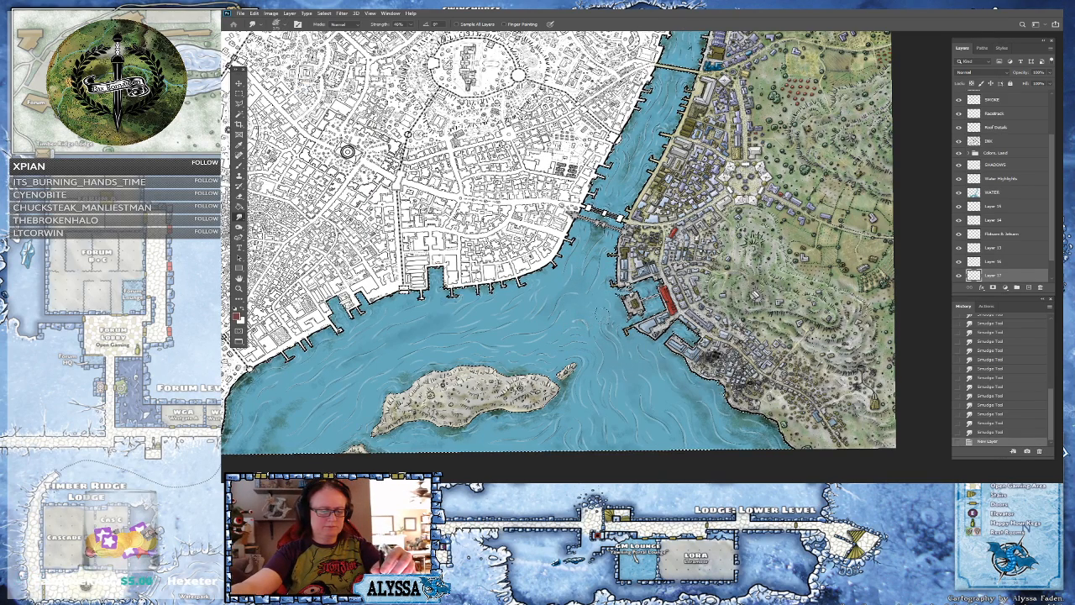
- Try smudging foliage strokes into the river on both sides of the bridge at the eastern quarter
scroll(814, 455, "up", 4)
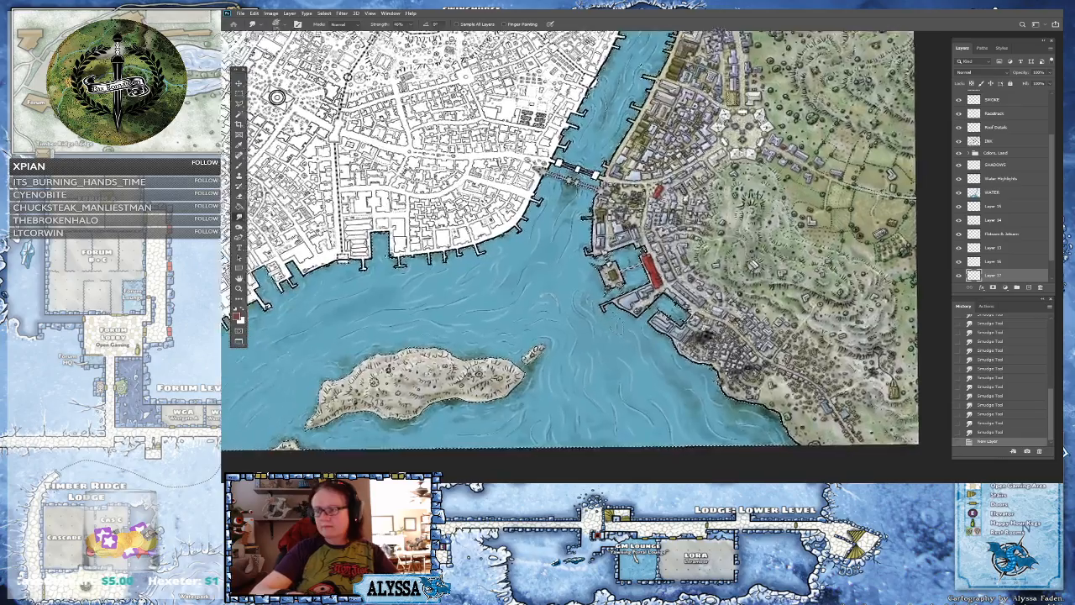
scroll(781, 420, "up", 1)
left_click_drag(672, 278, 755, 405)
scroll(507, 226, "up", 1)
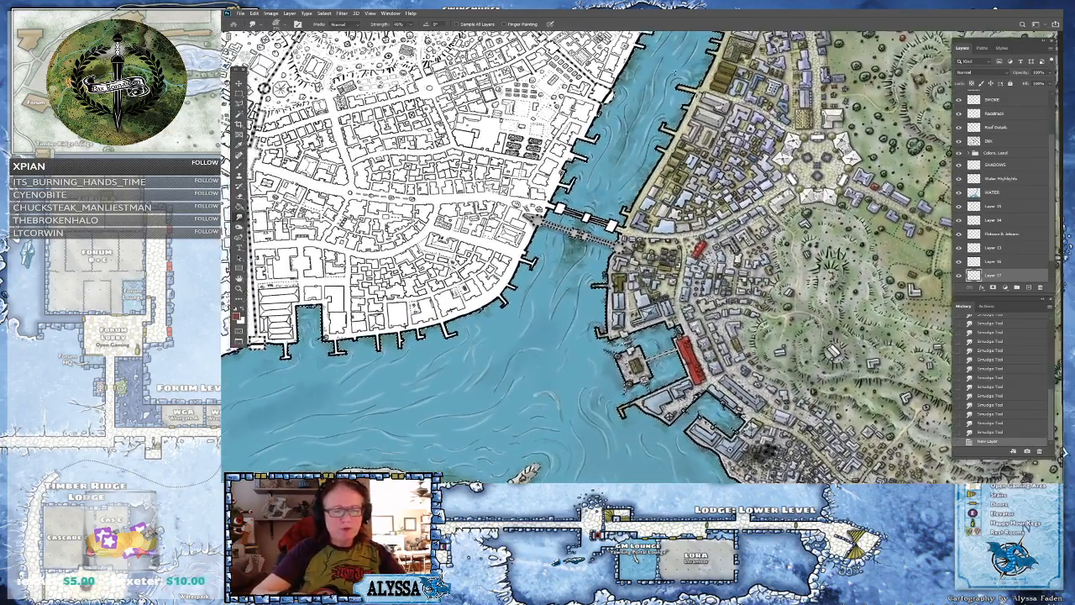
left_click_drag(588, 252, 614, 285)
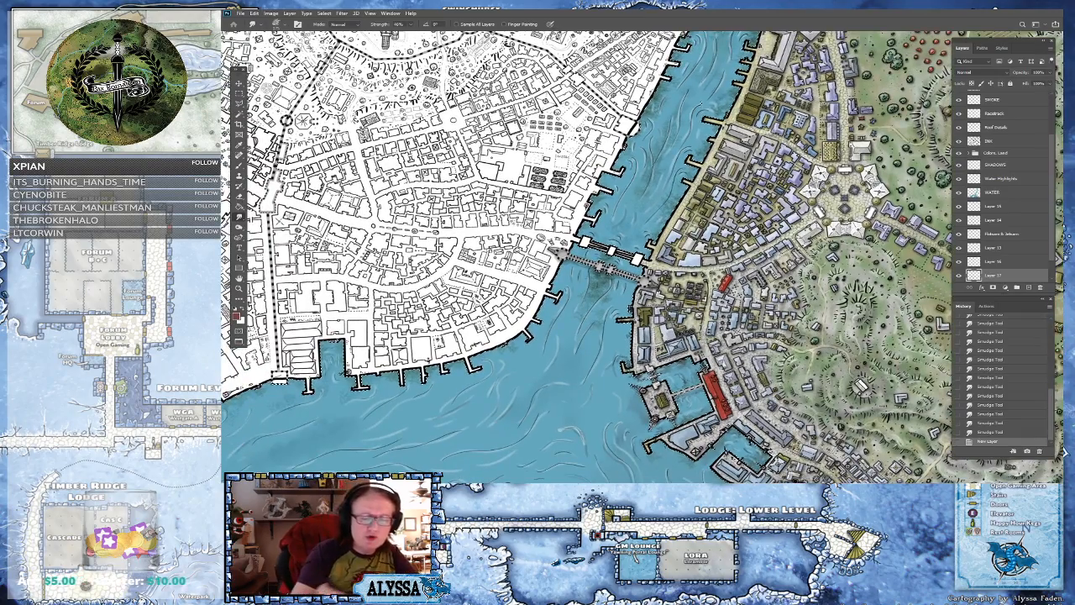
left_click_drag(605, 227, 572, 307)
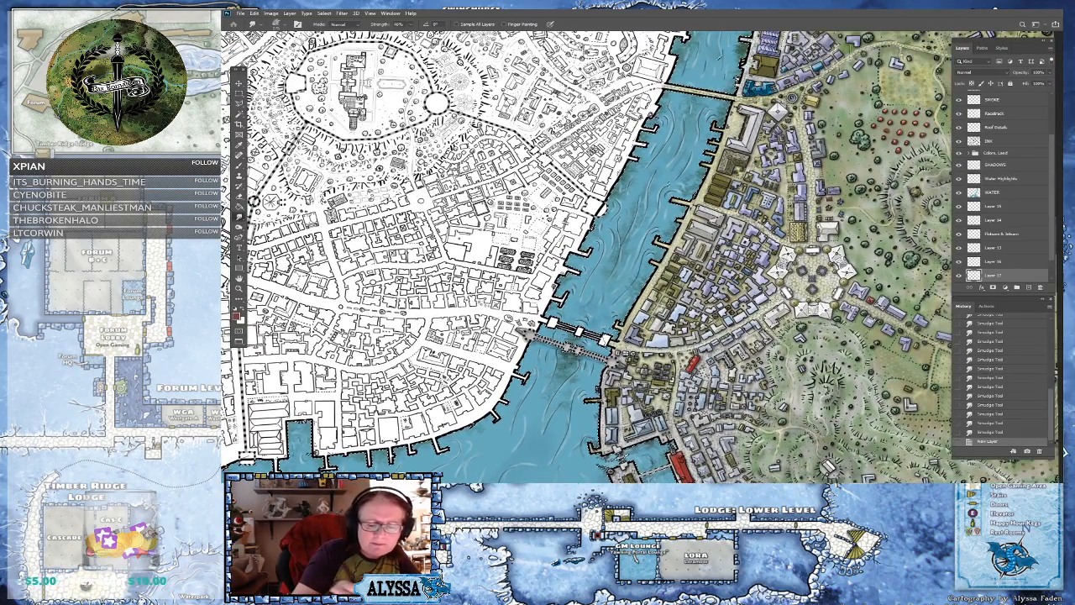
left_click_drag(617, 365, 615, 460)
mouse_move(598, 363)
left_mouse_down()
mouse_move(592, 388)
mouse_move(581, 384)
left_mouse_up()
left_click_drag(580, 358, 565, 380)
left_click_drag(563, 354, 548, 374)
left_click_drag(546, 348, 539, 372)
left_click_drag(666, 193, 642, 247)
left_click_drag(634, 262, 619, 290)
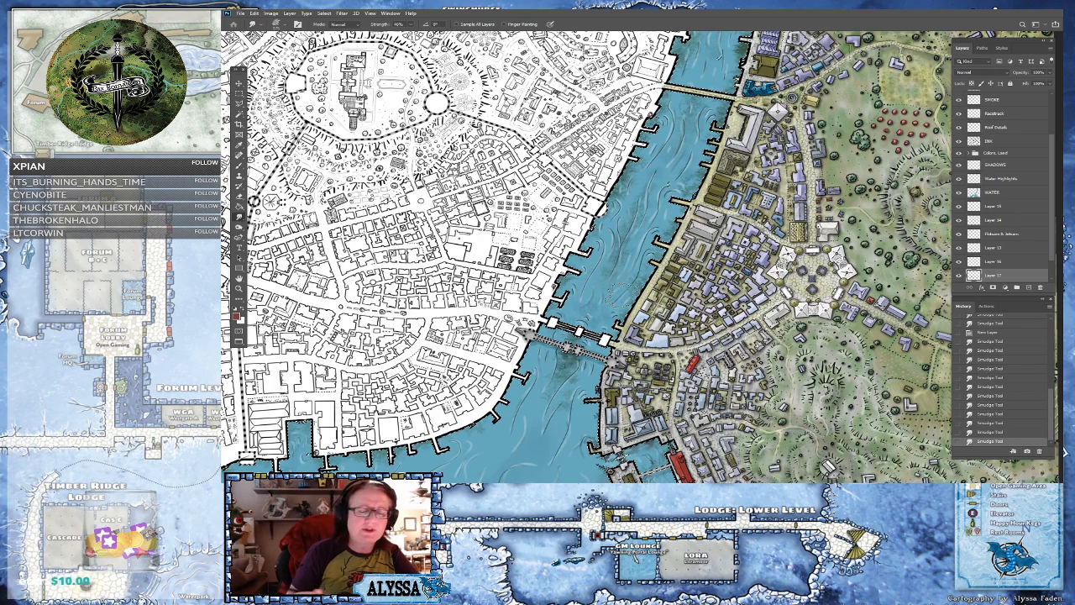
- Switch to the Brush tool with the second pine brush from the Foliage brush set
key("b")
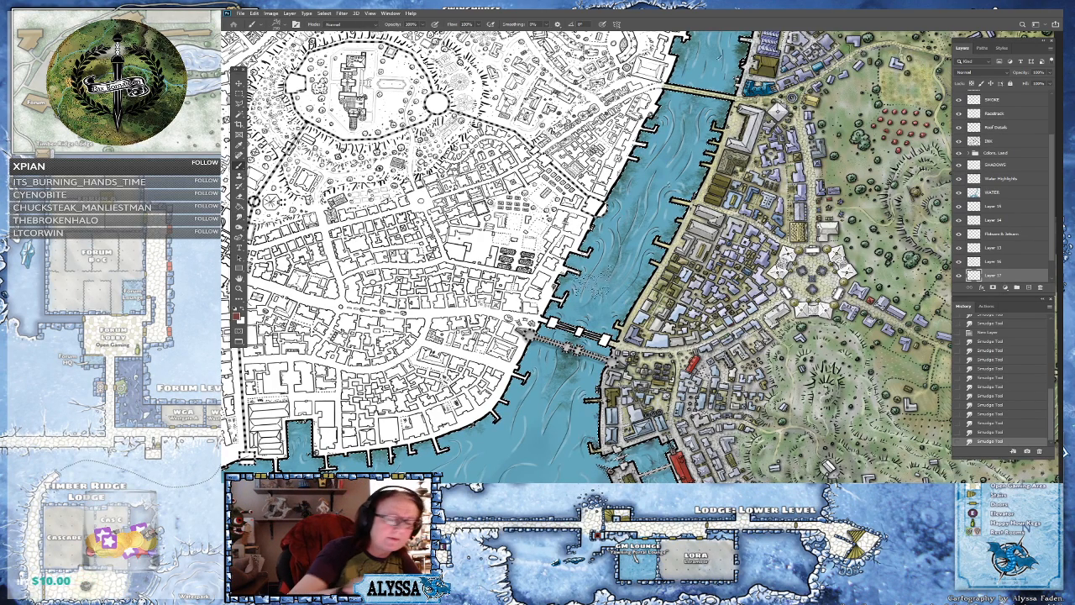
left_click(278, 25)
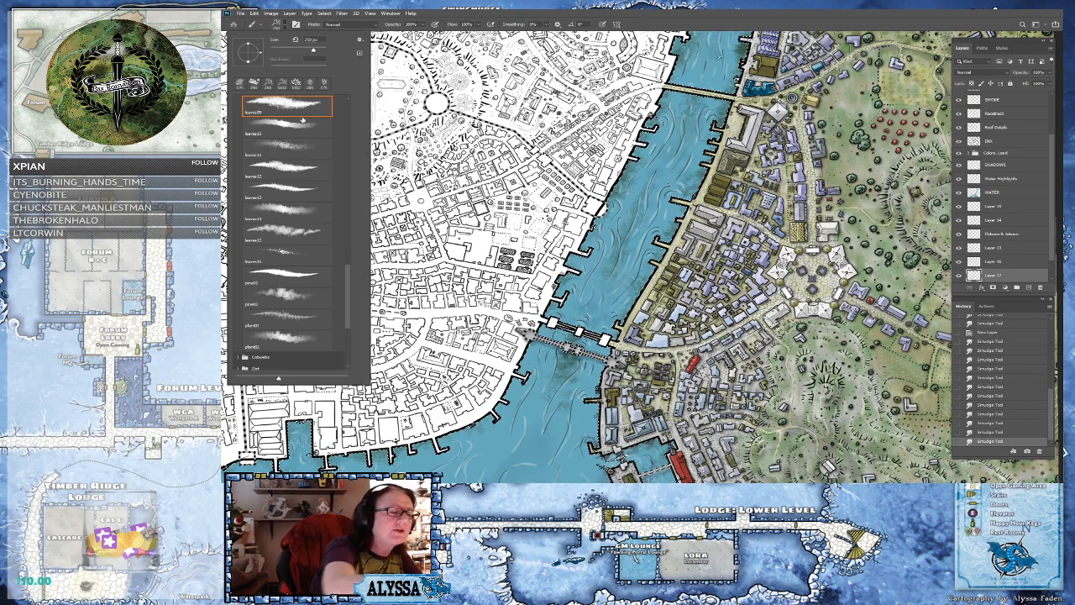
left_click(298, 338)
left_click(295, 317)
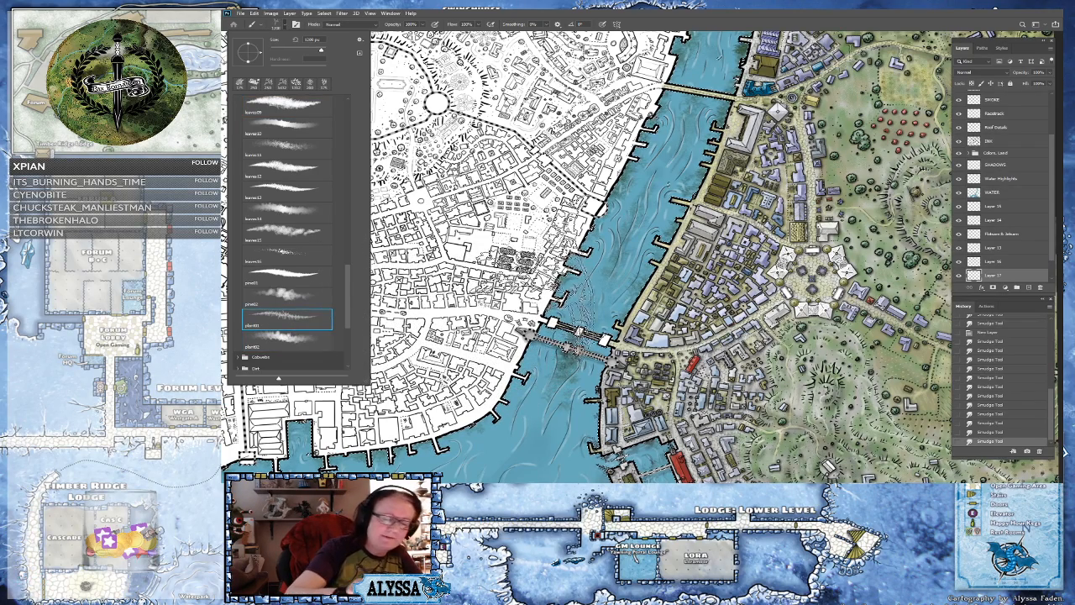
left_click(293, 298)
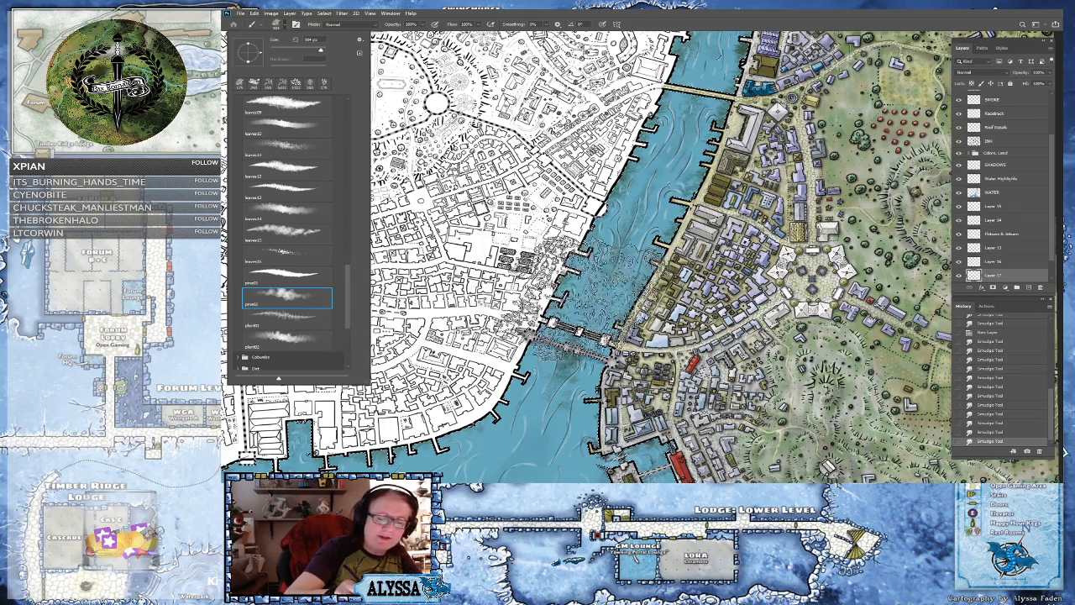
left_click(652, 25)
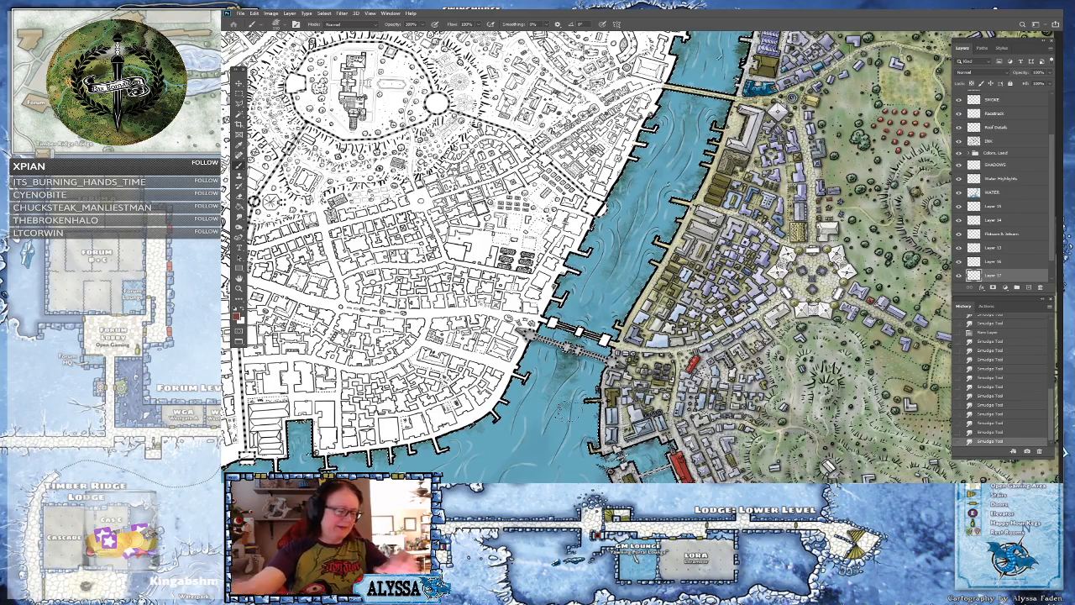
- Dab dull dark red foliage specks into the river water around the bridge, comparing the last dab with its undone state
scroll(567, 410, "down", 3)
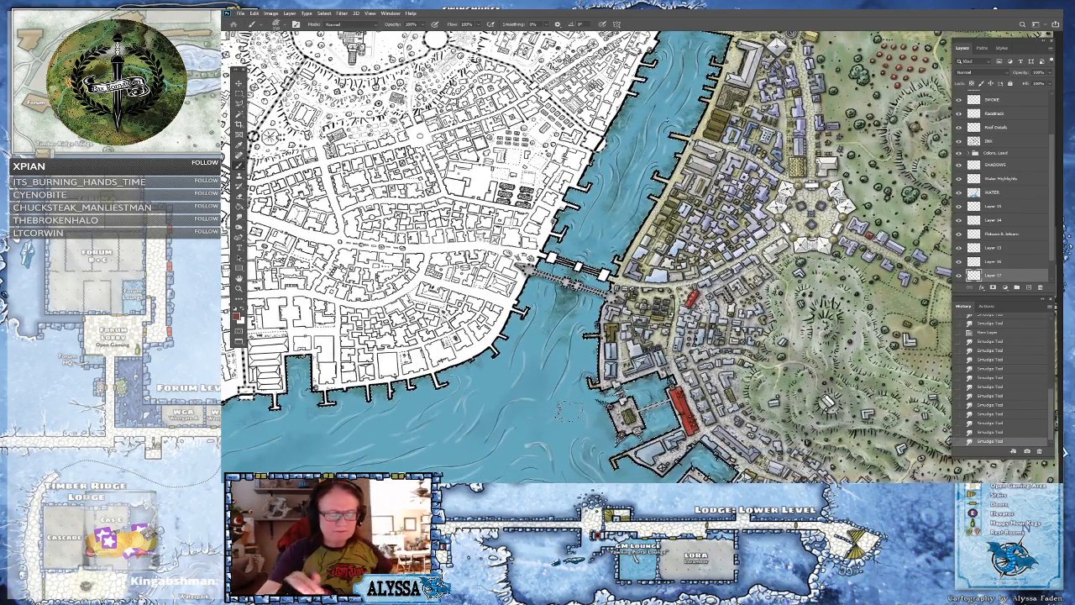
scroll(569, 411, "up", 1)
scroll(570, 410, "up", 5)
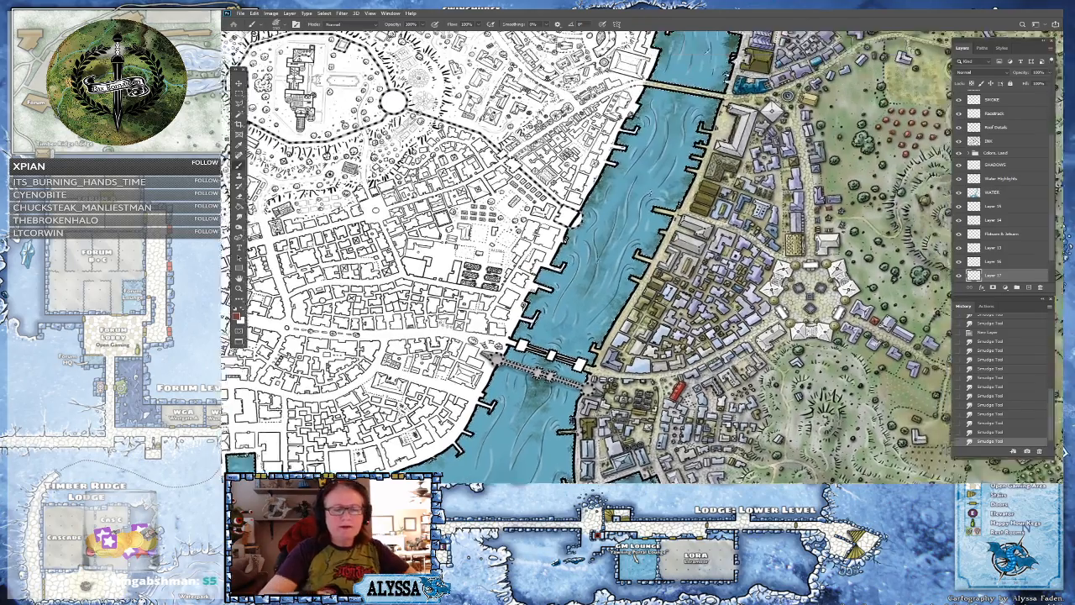
left_click(544, 435)
left_click(542, 437)
left_click(540, 439)
left_click(538, 440)
left_click(536, 441)
left_click(534, 443)
left_click(532, 446)
left_click(532, 445)
left_click(531, 444)
left_click(530, 442)
left_click(531, 440)
left_click(531, 439)
left_click(531, 436)
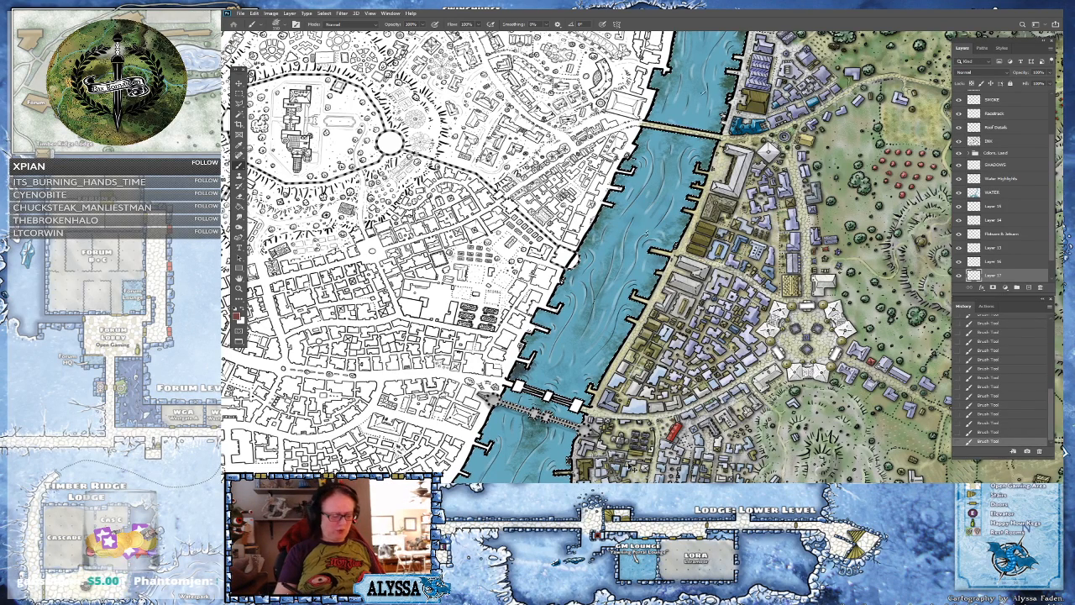
key("ctrl+z")
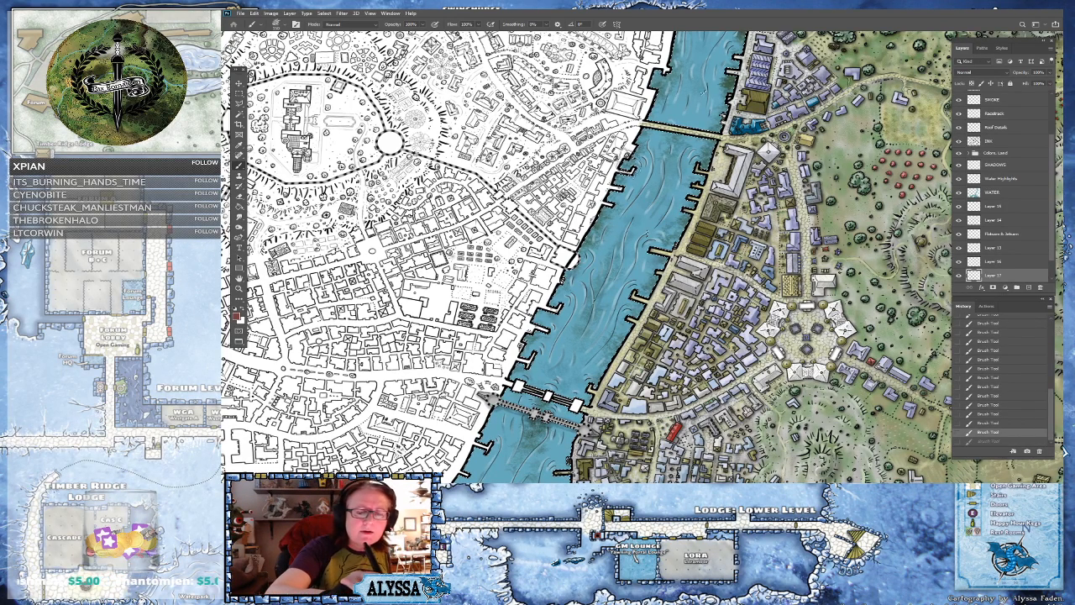
key("ctrl+shift+z")
- Paint dull dark red foliage specks in the water around the eastern harbour and along the southeastern shore
left_click_drag(594, 302, 654, 155)
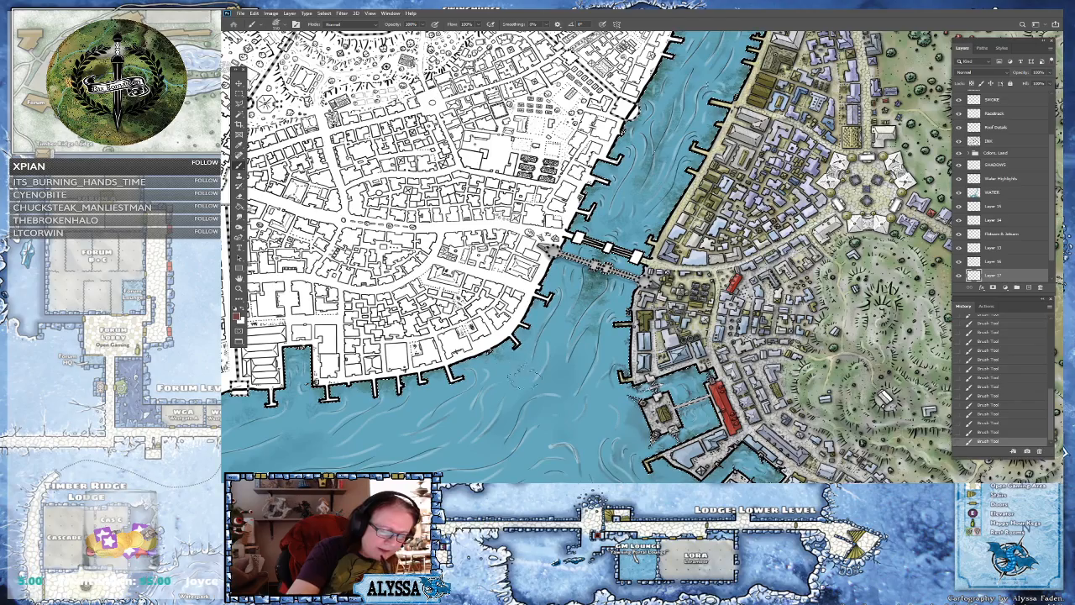
left_click_drag(622, 328, 574, 250)
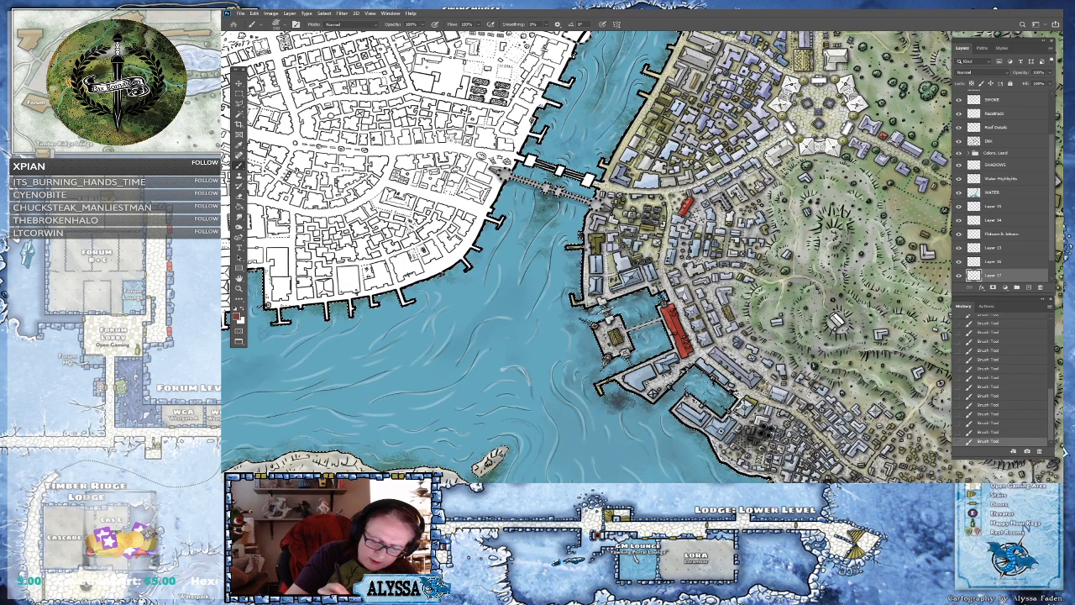
left_click_drag(639, 294, 556, 174)
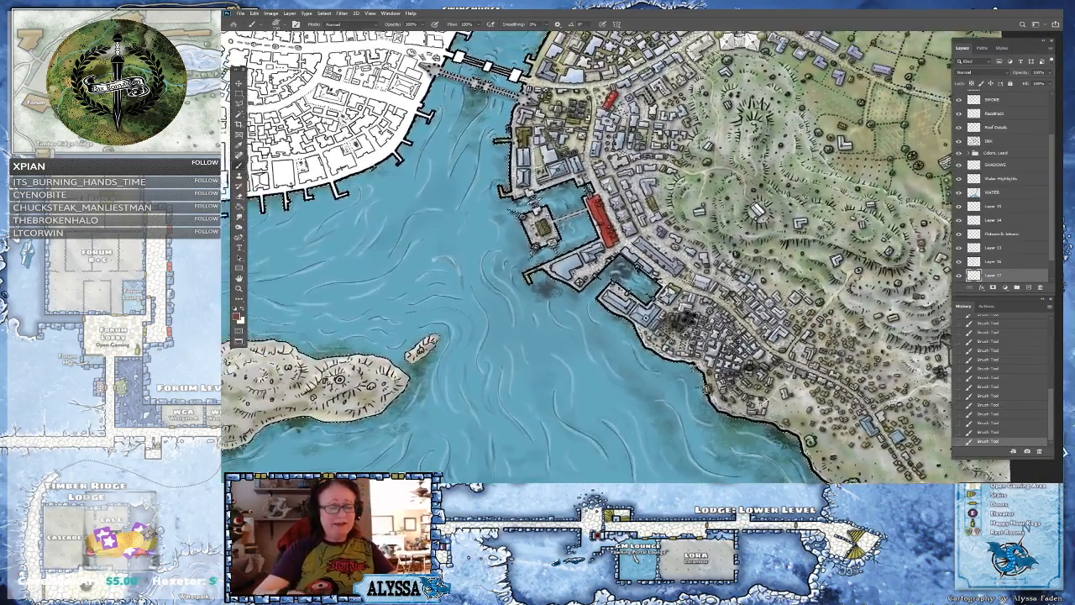
scroll(680, 361, "down", 1)
scroll(663, 361, "up", 1)
scroll(630, 373, "up", 1)
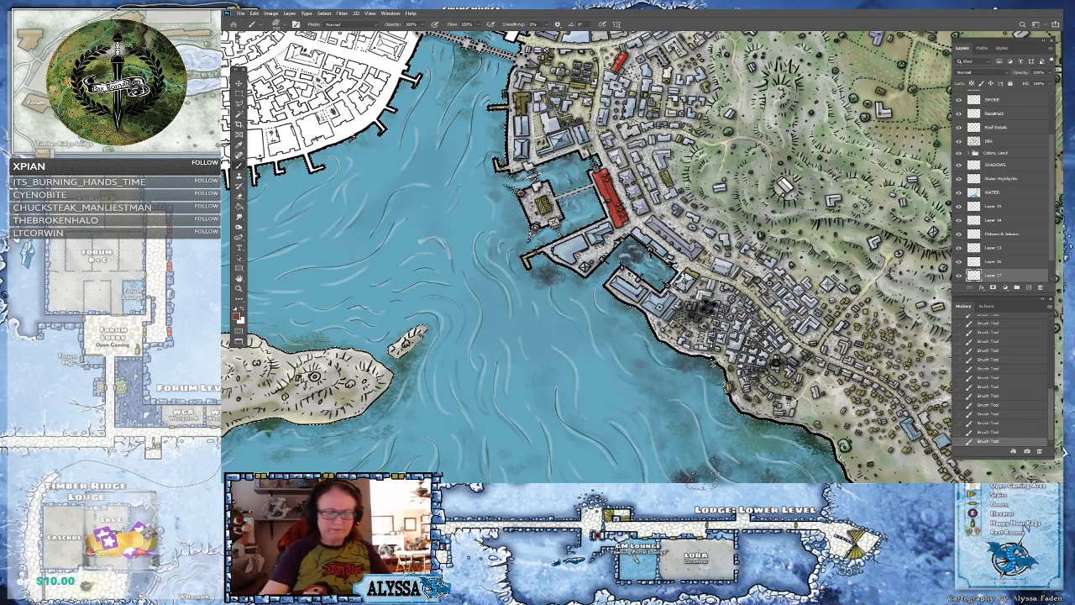
- Smudge the dark red specks off the eastern harbour and southeastern shore to blend them into the water
scroll(713, 420, "down", 5)
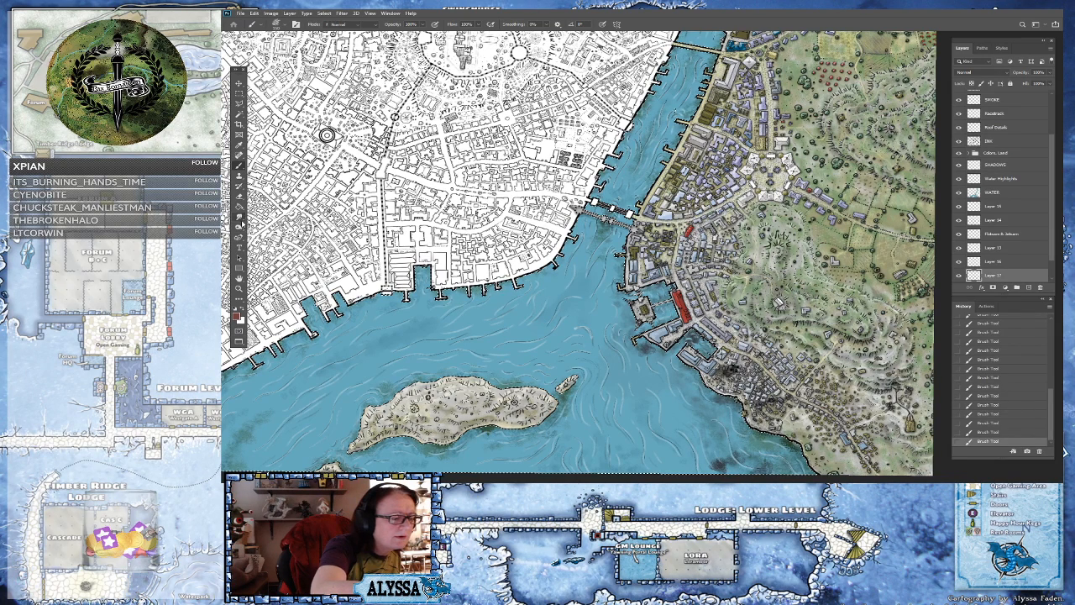
left_click(239, 217)
left_click_drag(726, 478, 752, 465)
mouse_move(753, 470)
left_mouse_down()
mouse_move(708, 451)
mouse_move(751, 470)
mouse_move(737, 477)
mouse_move(709, 448)
mouse_move(725, 466)
mouse_move(788, 476)
left_mouse_up()
left_click_drag(709, 460, 724, 454)
left_click_drag(694, 410, 710, 420)
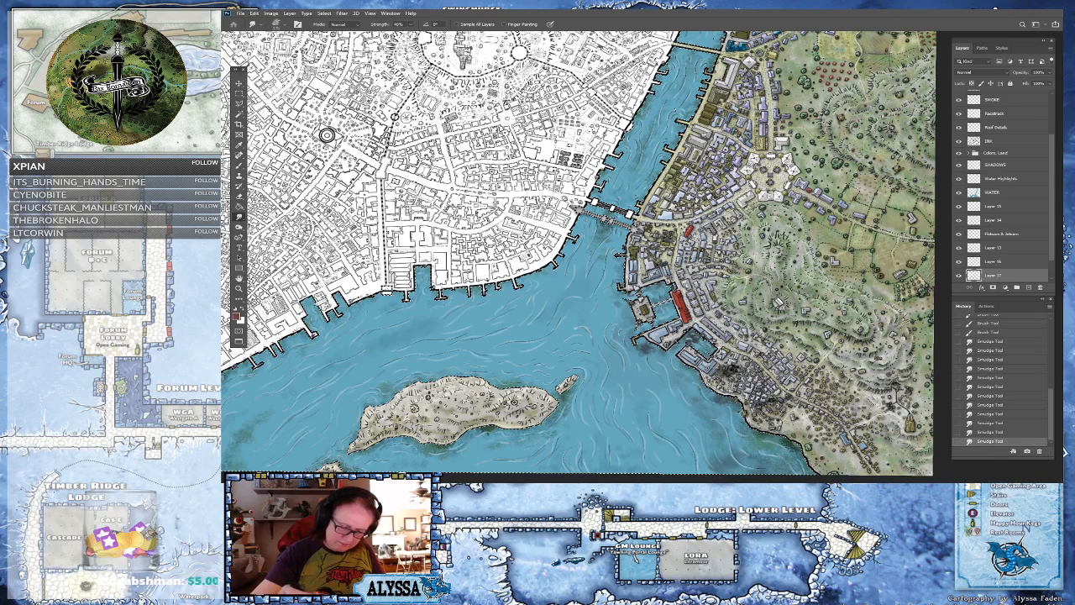
left_click_drag(760, 475, 747, 461)
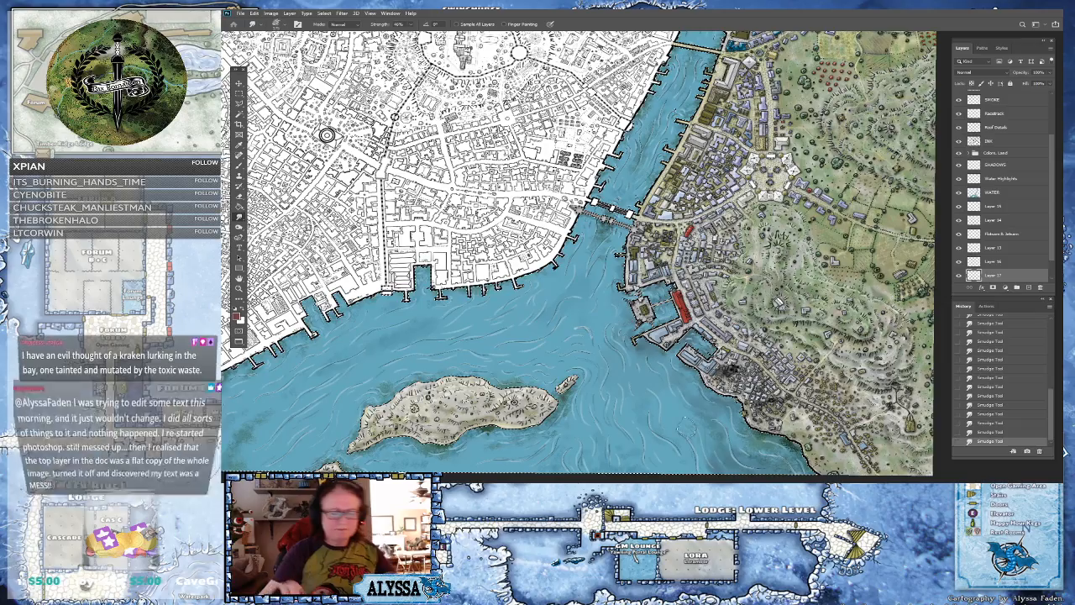
- Examine the smudged dark red stains in the bay and river at whole-map scale and closer in
key("ctrl+minus")
scroll(529, 374, "up", 1)
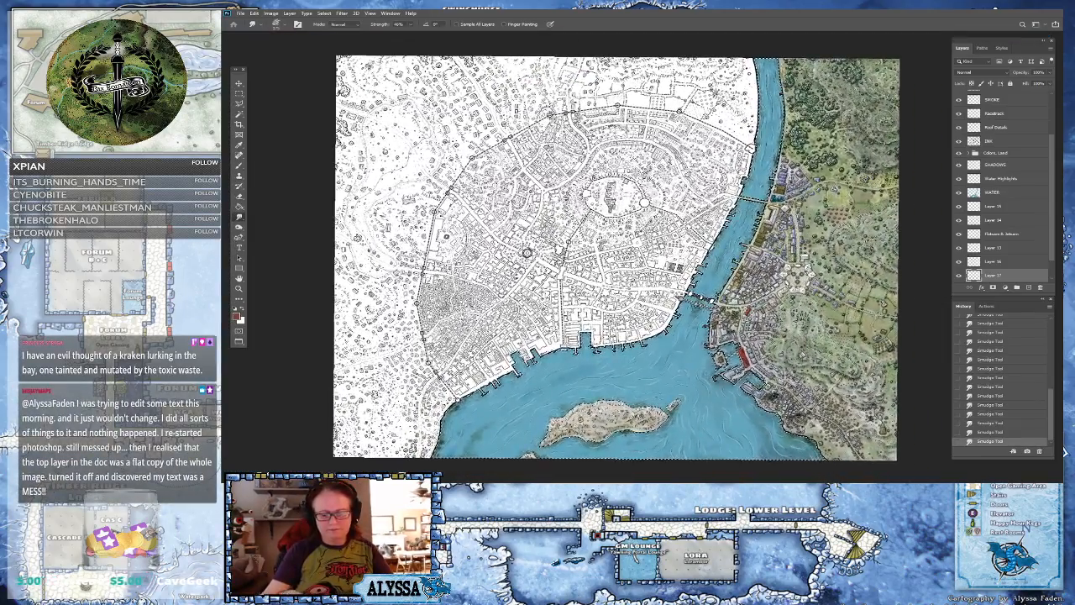
scroll(890, 420, "down", 1)
scroll(764, 449, "up", 1)
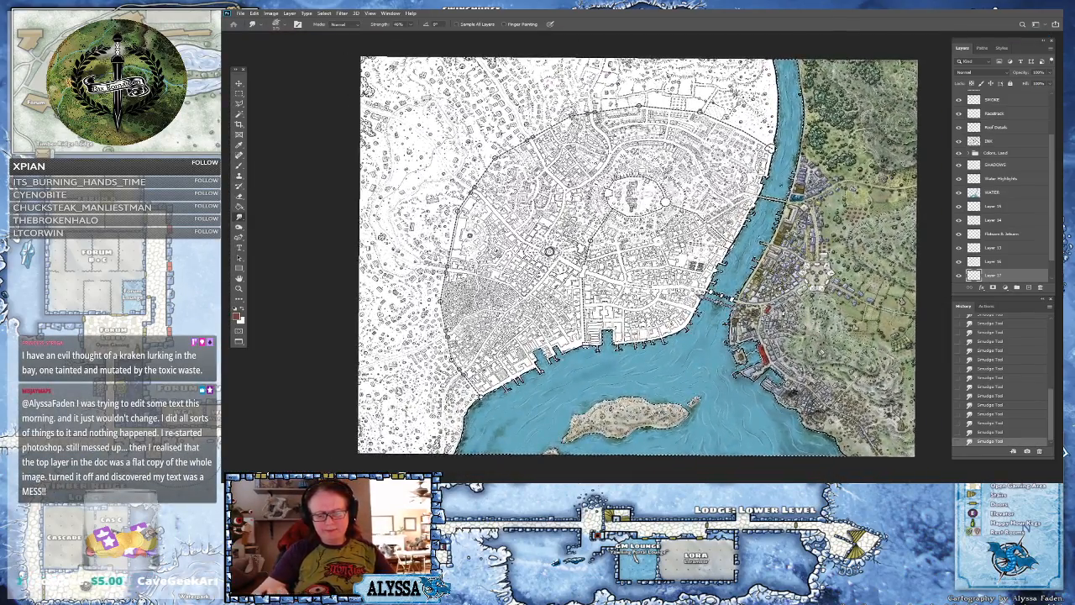
scroll(764, 449, "up", 1)
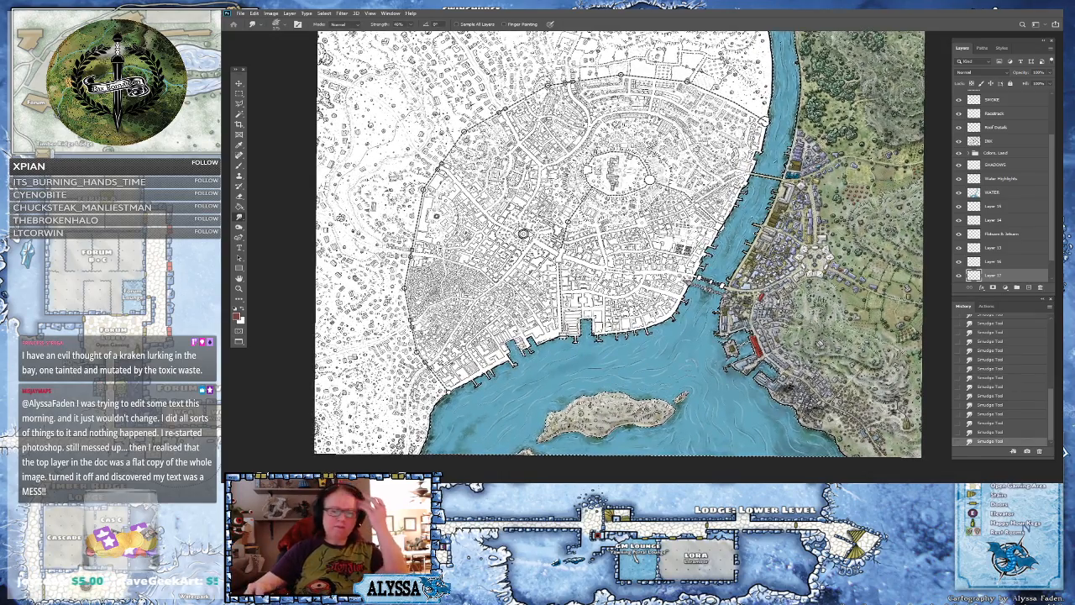
scroll(760, 454, "up", 1)
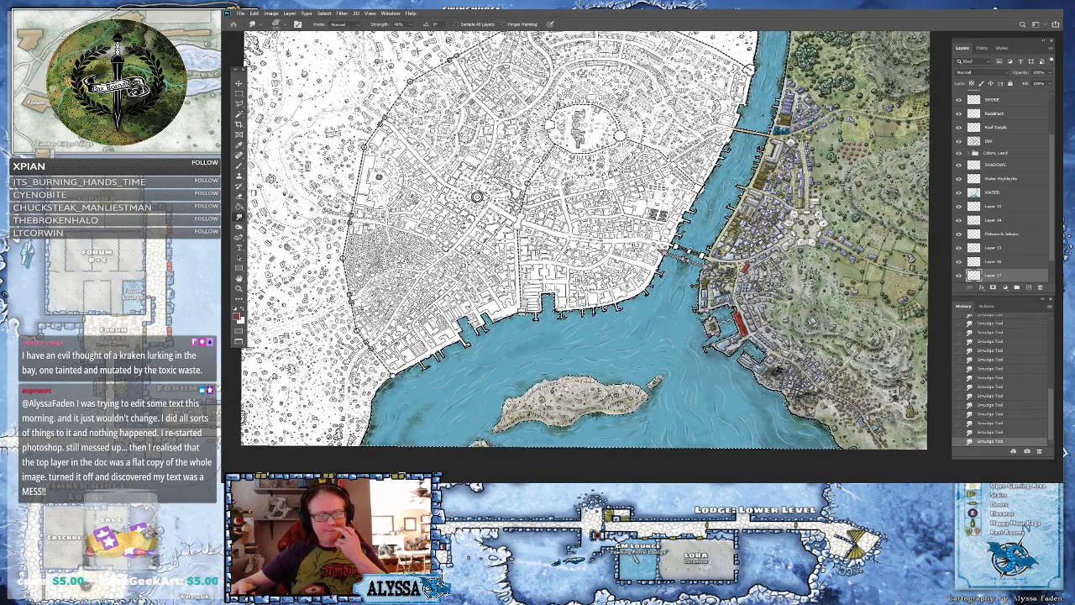
scroll(765, 450, "up", 1)
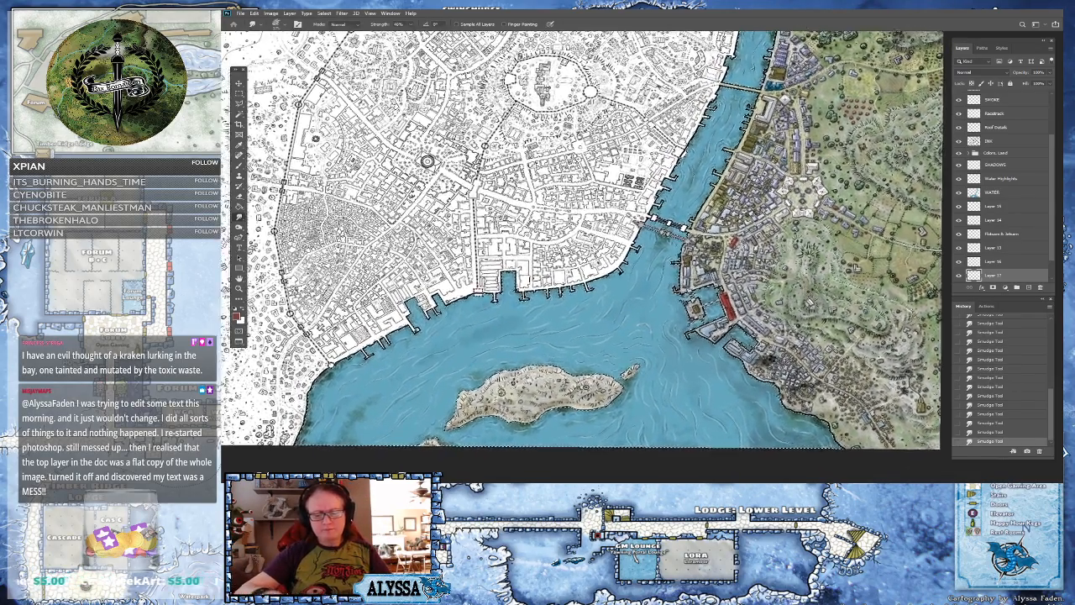
scroll(765, 449, "up", 1)
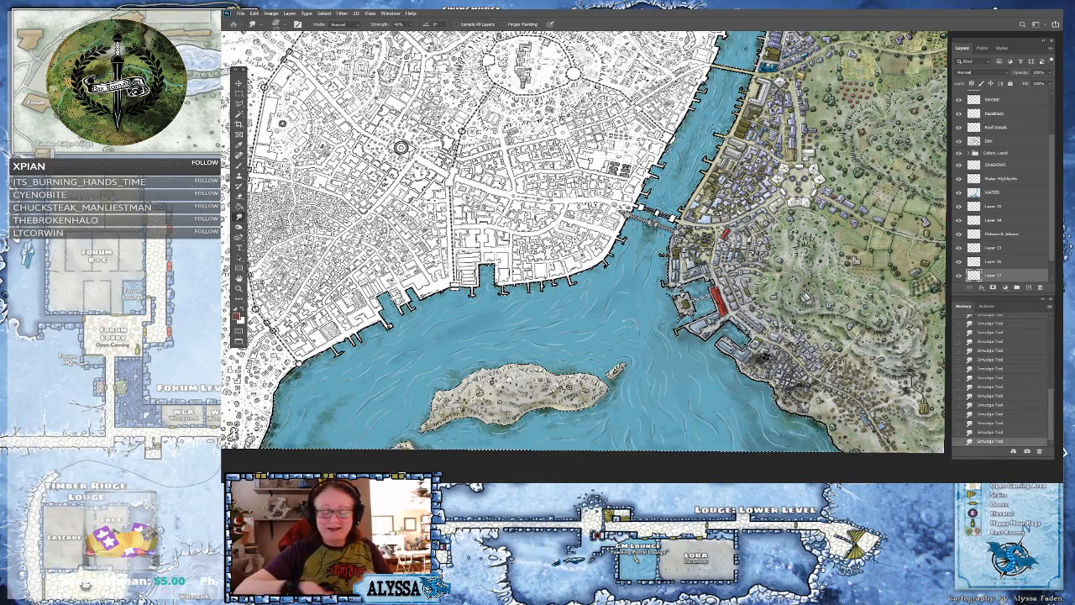
scroll(491, 275, "up", 2)
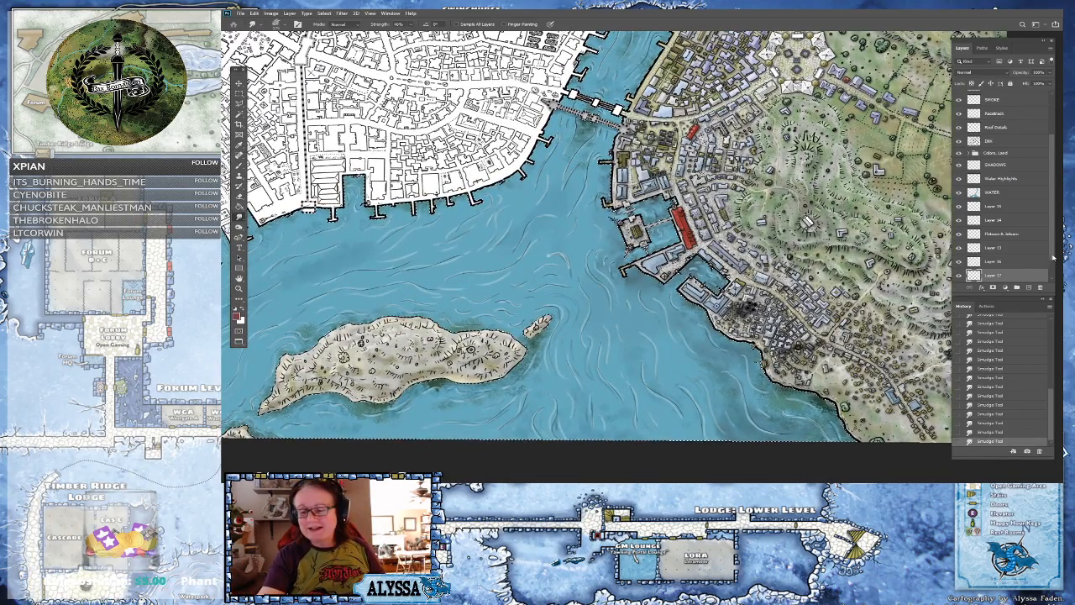
- Add a new empty layer below the red specks layer, directly above the white base layer
scroll(1054, 261, "down", 1)
left_click(1004, 265)
left_click(1028, 288)
scroll(758, 368, "up", 2)
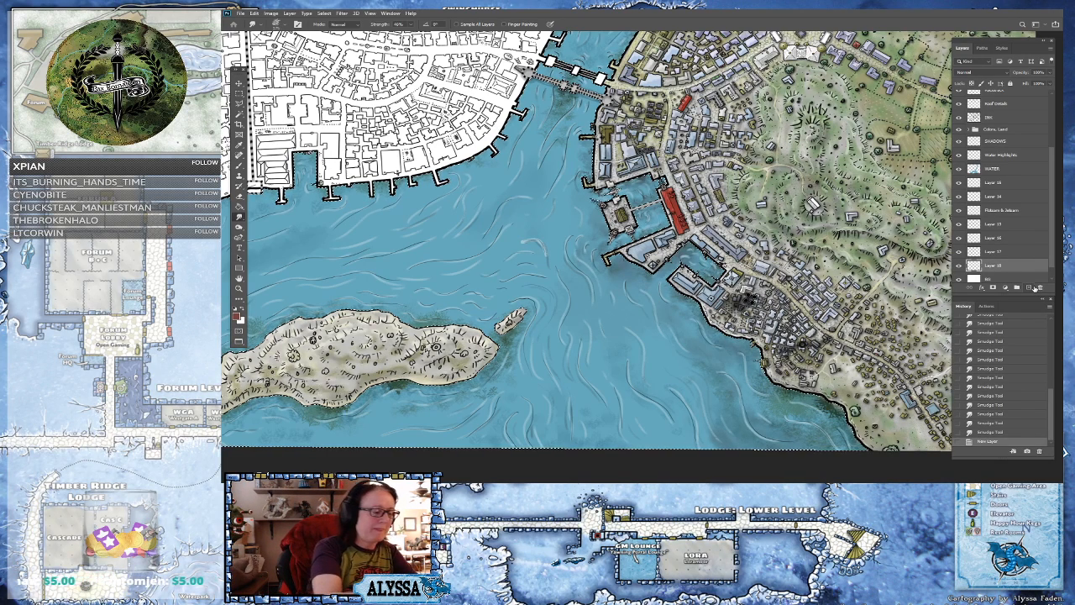
- Set the foreground colour to brown #735c3e, switch to the Brush tool, try a stroke in the bay and undo it
left_click(237, 316)
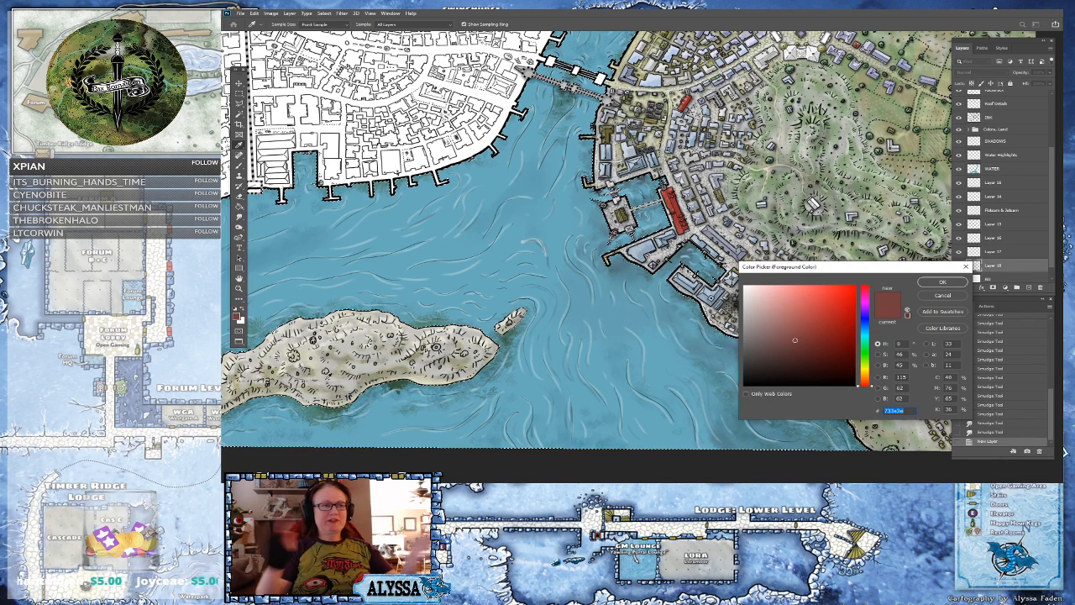
left_click_drag(867, 343, 866, 378)
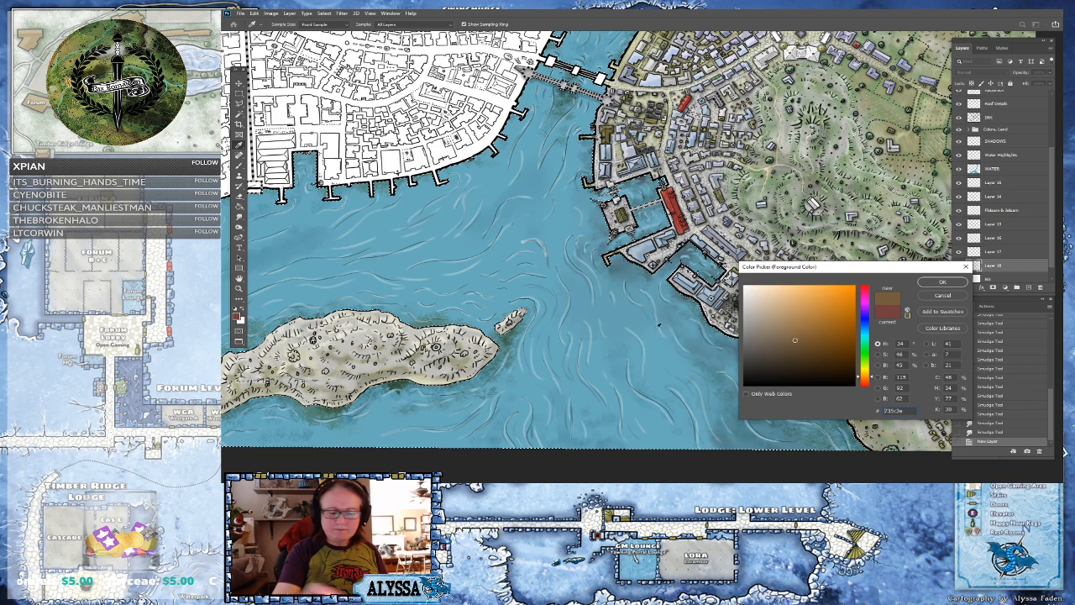
left_click(942, 282)
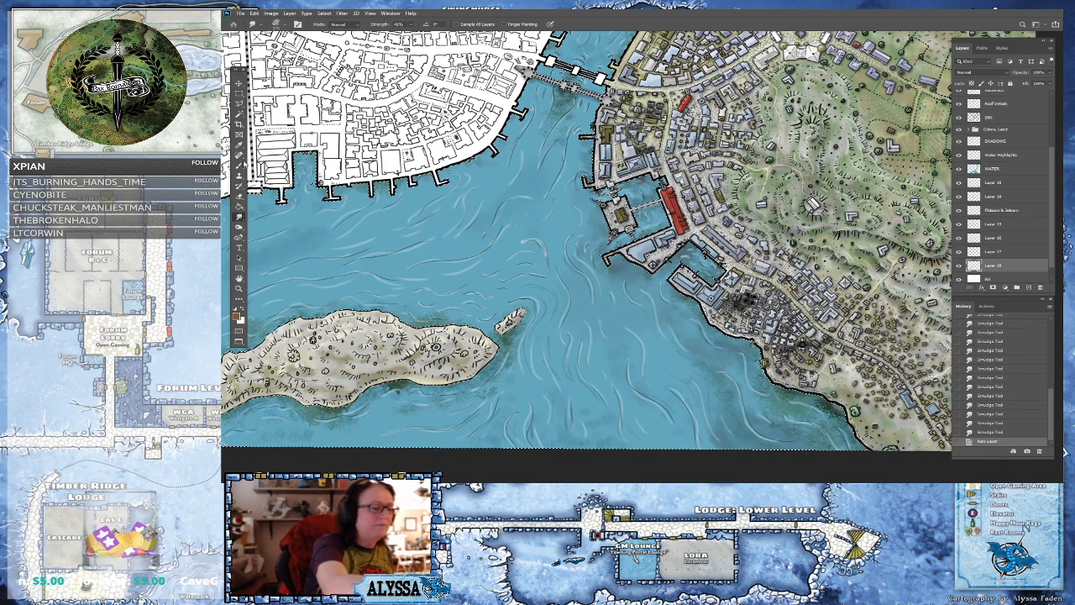
key("b")
left_click_drag(654, 349, 661, 358)
key("ctrl+z")
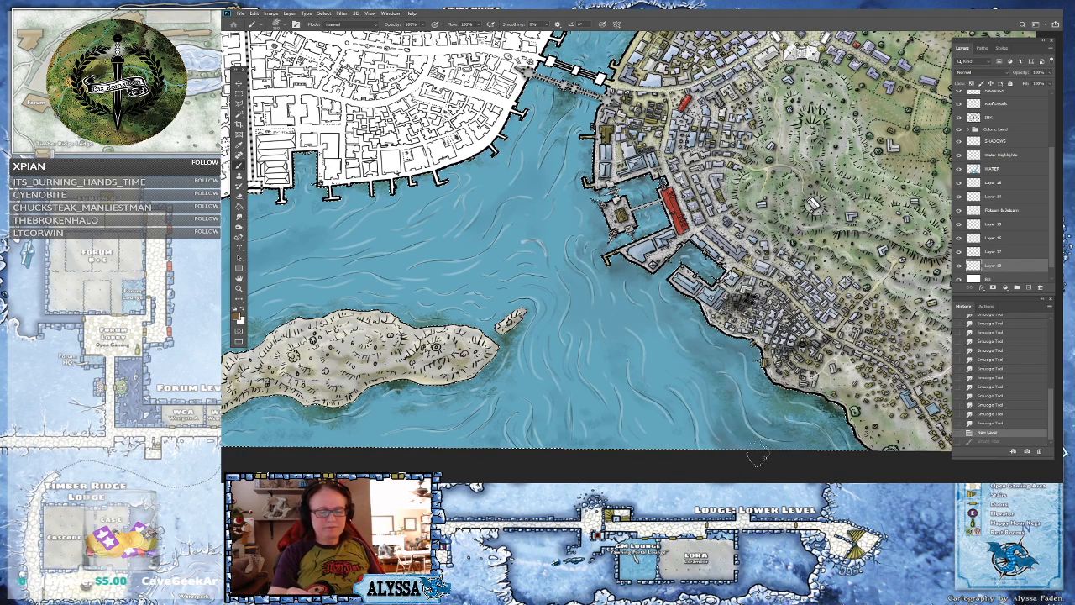
- Change the foreground colour to a pale yellowish tan, try a foliage dab in the bay east of the island and undo it
left_click(238, 316)
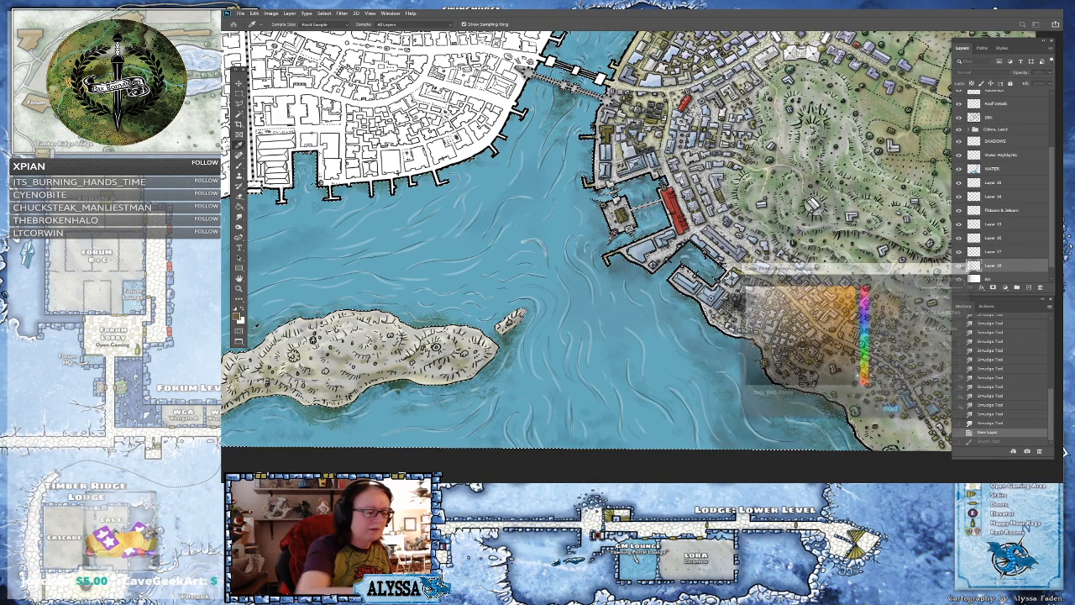
left_click_drag(862, 377, 860, 372)
left_click(942, 282)
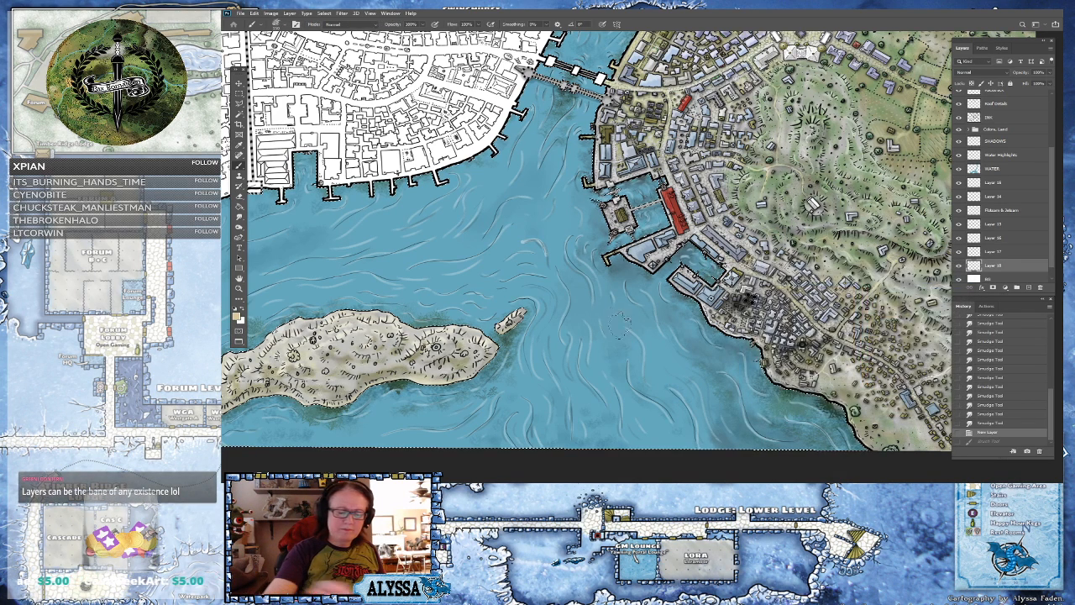
left_click(634, 332)
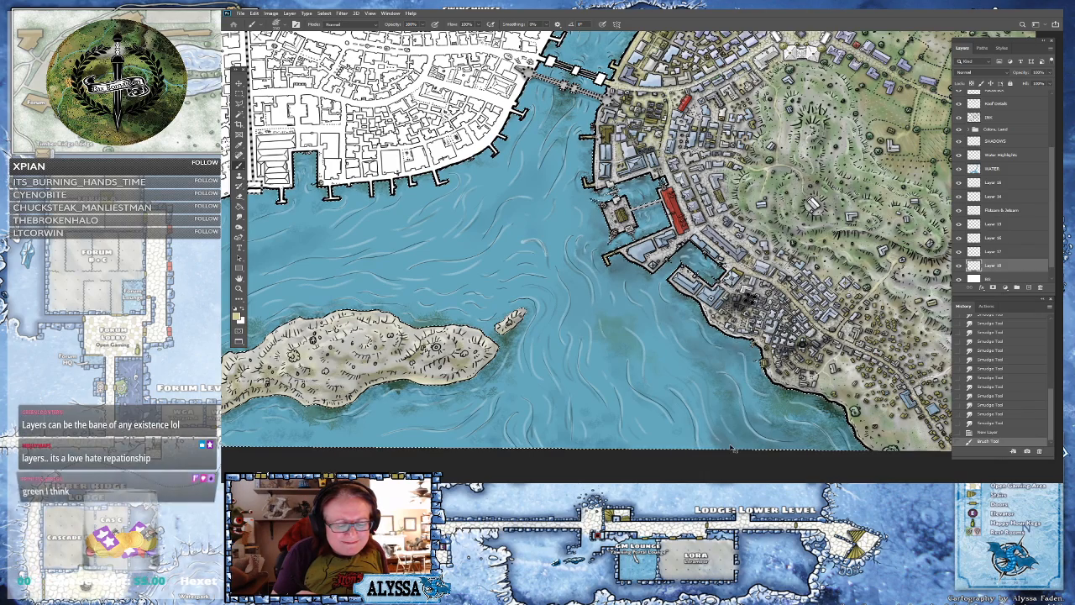
key("ctrl+z")
left_click_drag(730, 446, 969, 439)
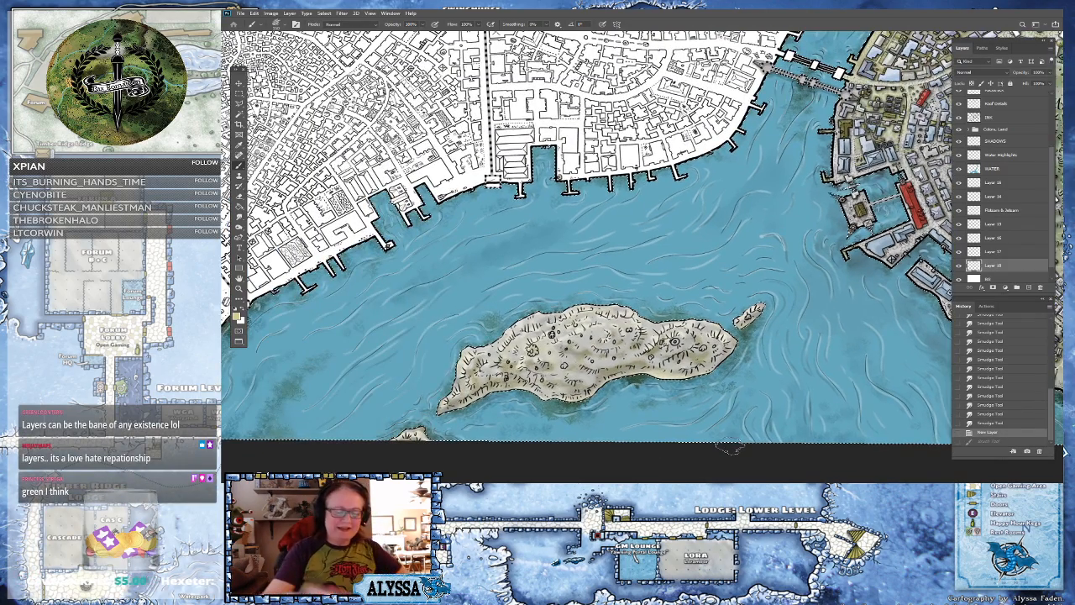
- Dab pale tan foliage specks into the water along the southern shore of the large island
left_click(623, 391)
left_click(639, 386)
left_click(661, 377)
left_click(610, 382)
left_click(656, 379)
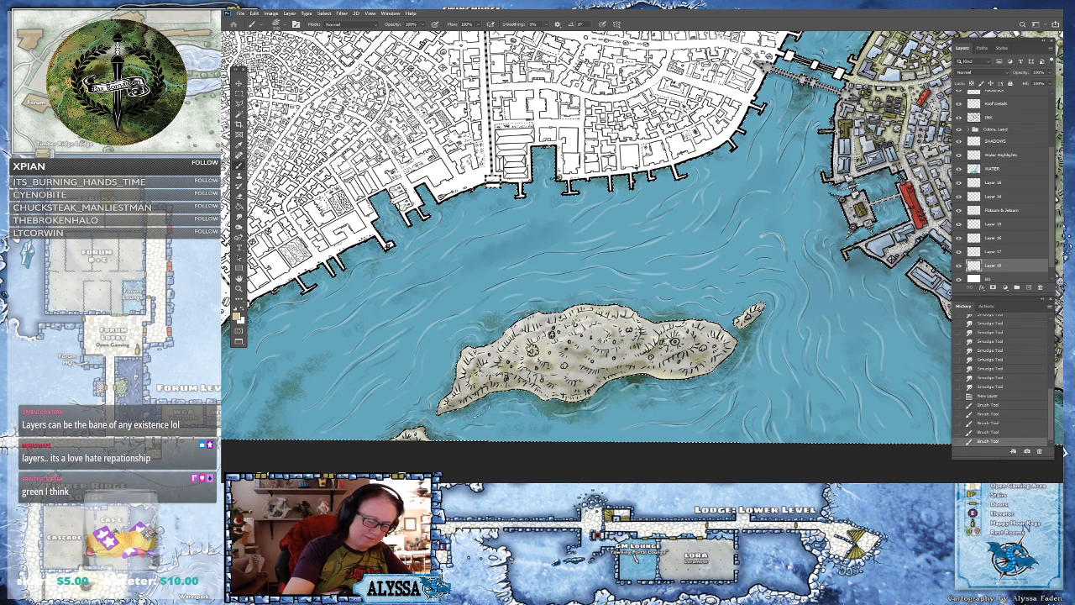
left_click(486, 397)
scroll(783, 449, "down", 3)
scroll(781, 448, "up", 1)
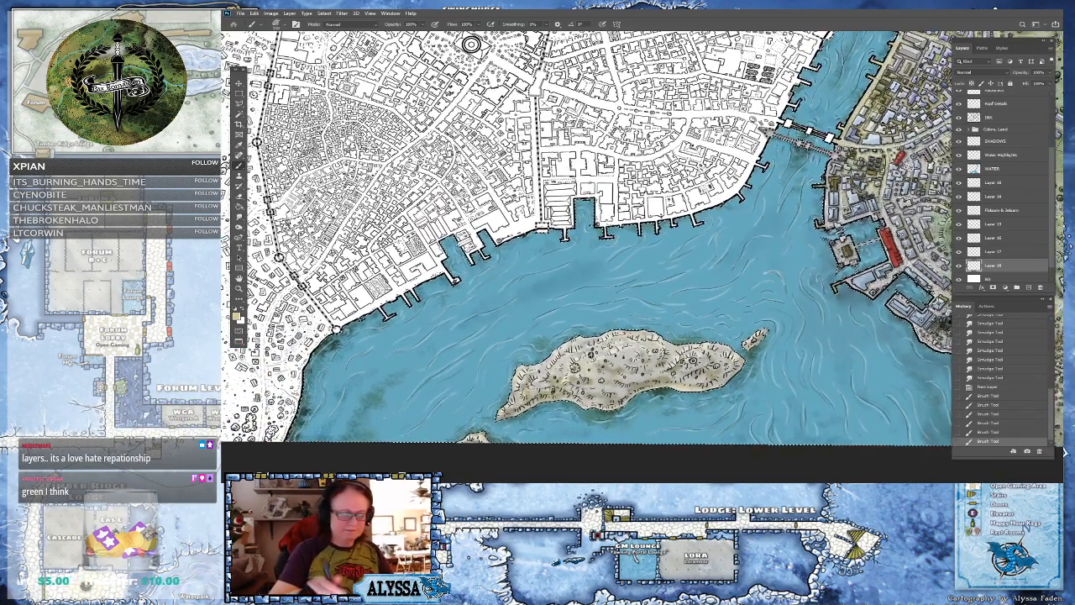
- Dab pale tan foliage specks into the bay water along the southwestern mainland shore
left_click(336, 370)
left_click(326, 408)
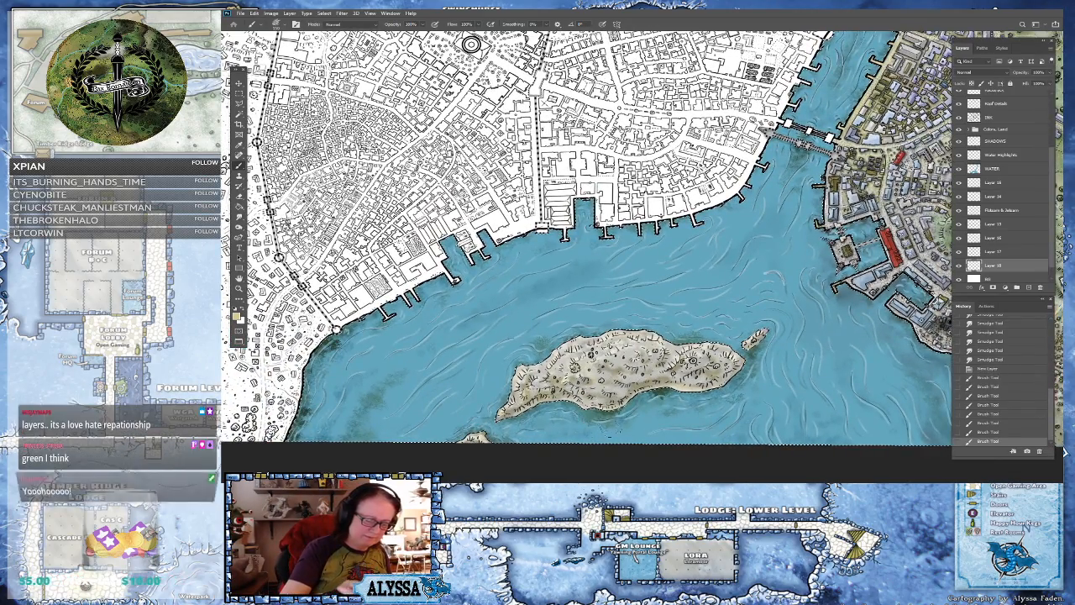
left_click(323, 346)
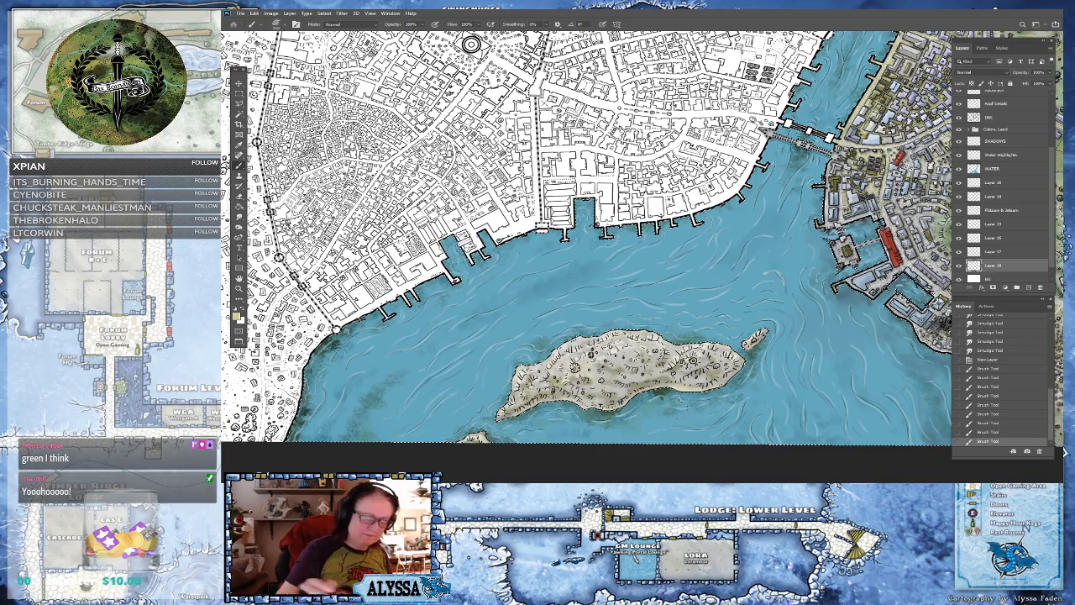
scroll(471, 44, "up", 2)
scroll(500, 132, "down", 1)
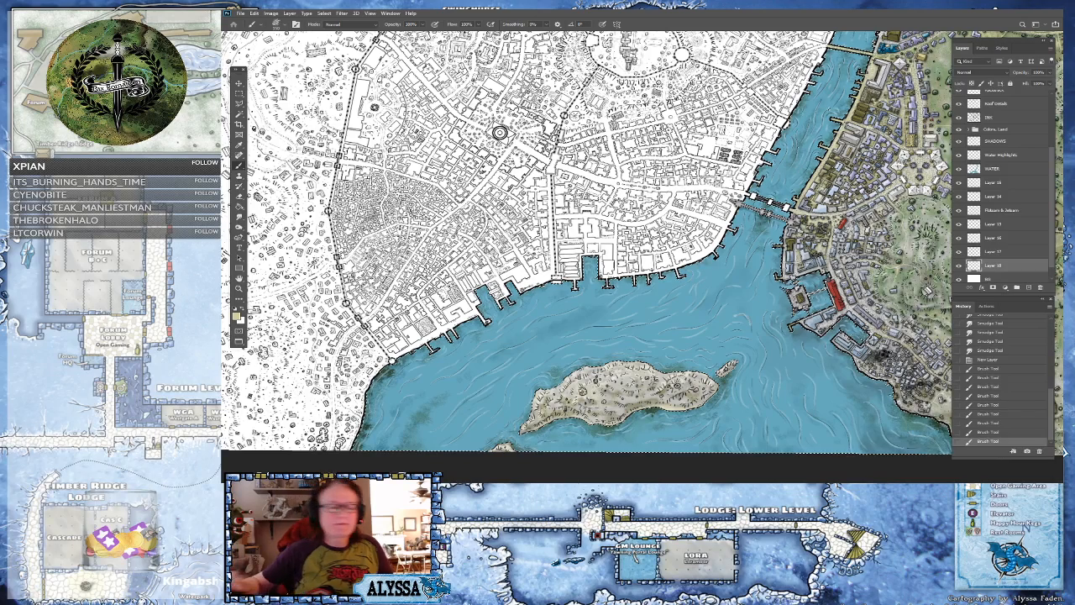
- Set the foreground colour to green #5d9b63 and dab foliage specks into the water southeast of the large island
left_click(236, 317)
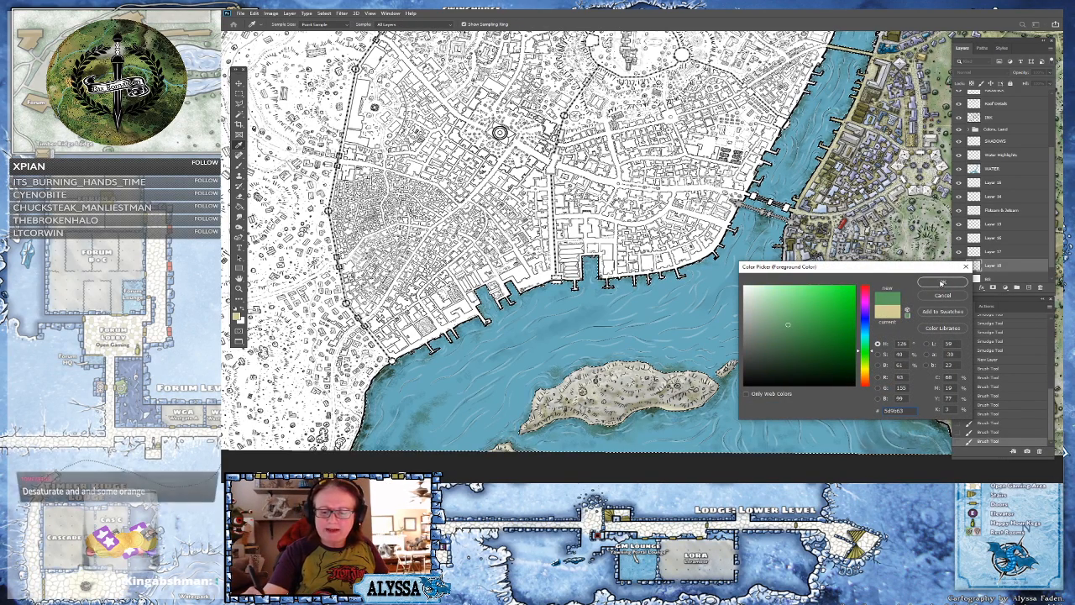
key("Return")
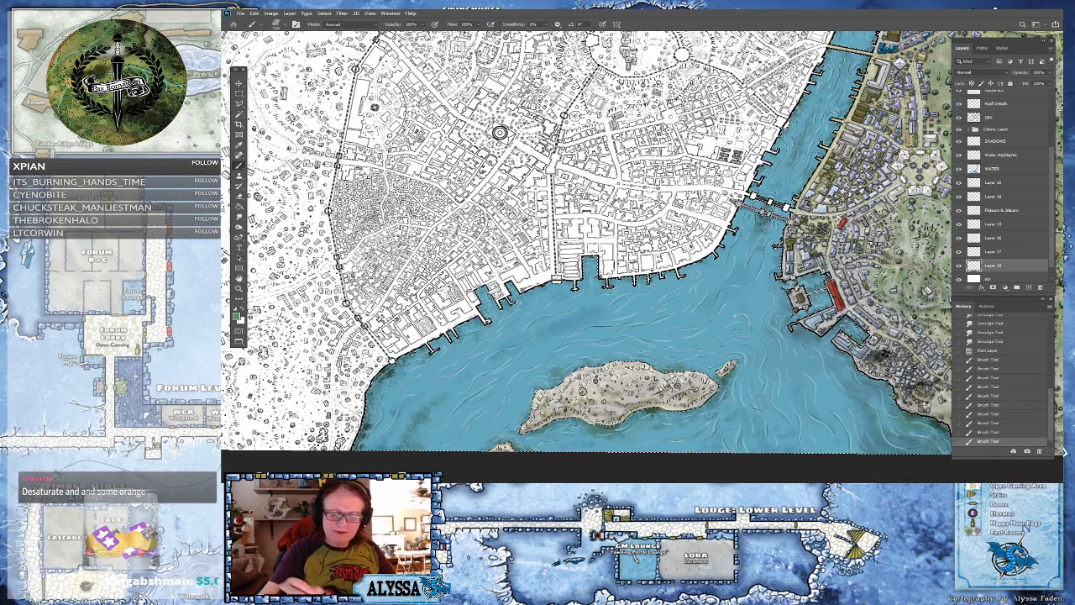
scroll(756, 408, "up", 5)
left_click(729, 416)
left_click(724, 426)
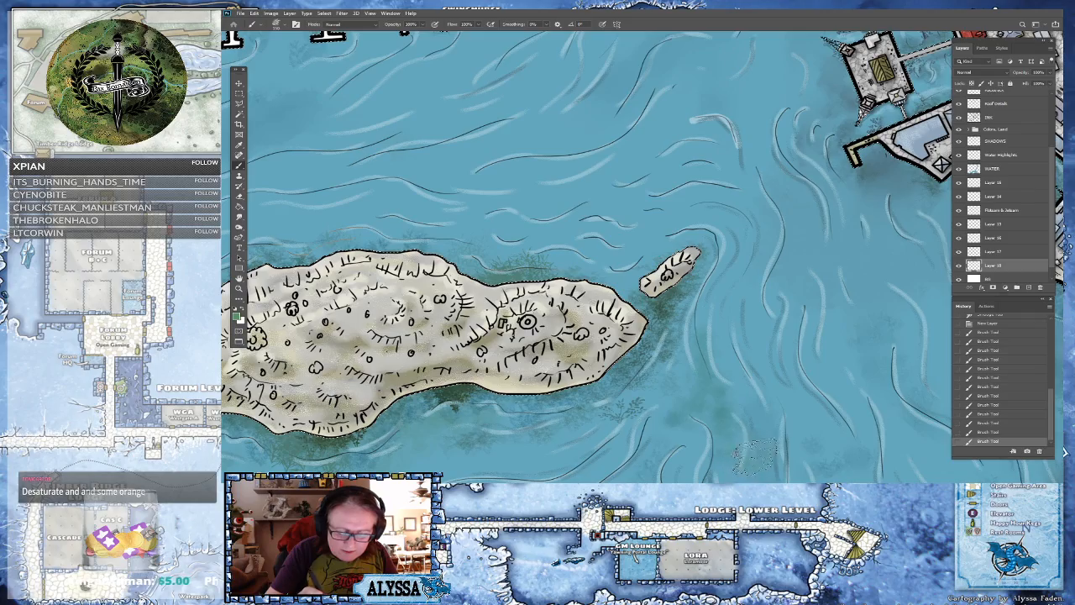
- Examine the green specks in the bay at whole-map scale and closer in towards the eastern harbour
scroll(831, 382, "down", 3)
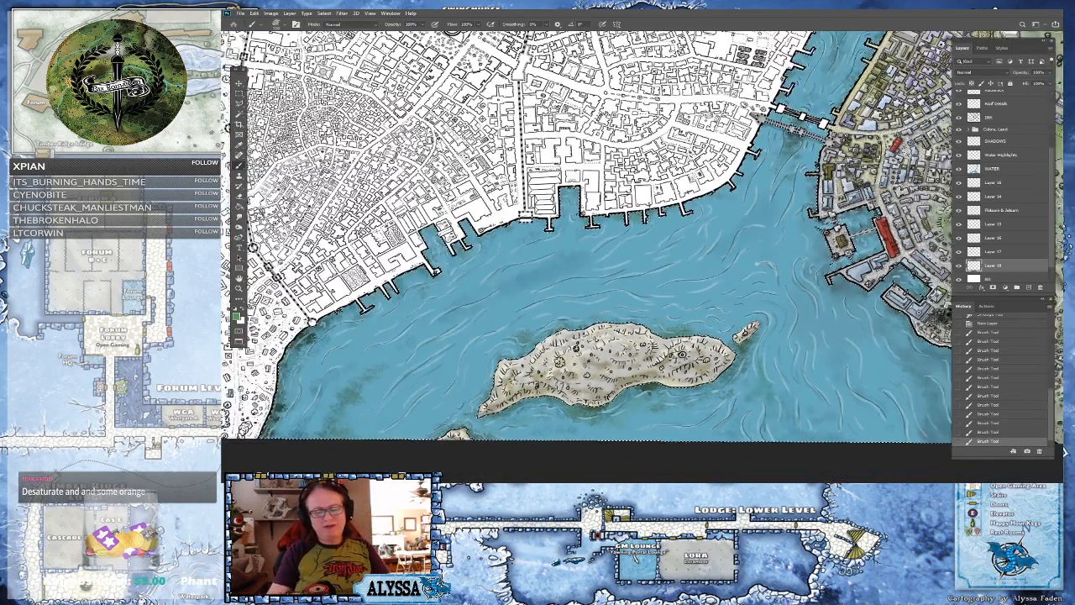
scroll(716, 380, "down", 2)
left_click_drag(850, 280, 838, 278)
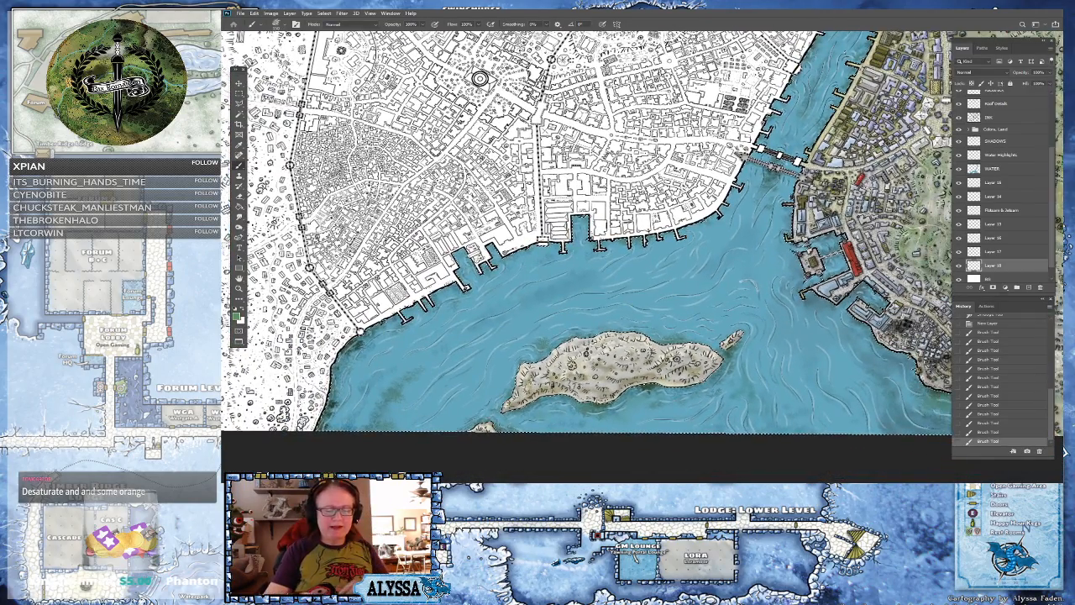
scroll(588, 252, "down", 1)
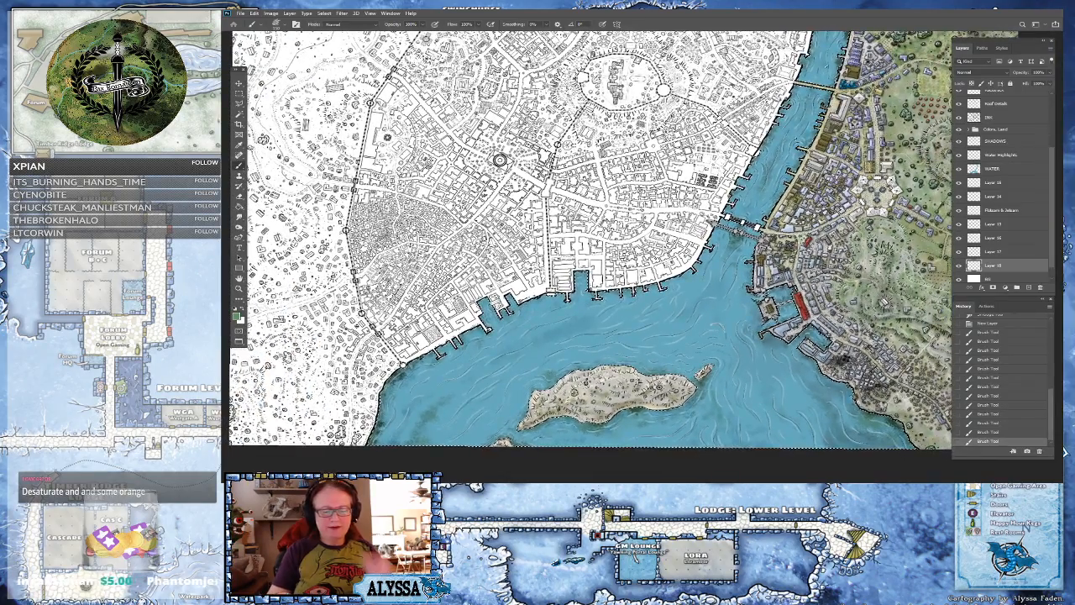
scroll(731, 210, "up", 2)
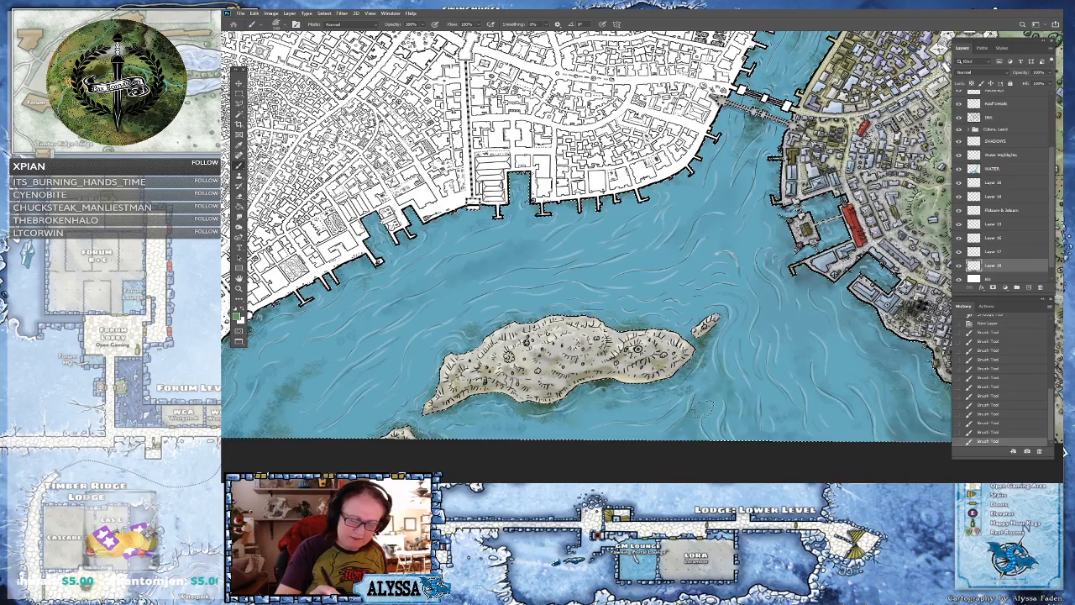
scroll(587, 235, "down", 2)
scroll(588, 235, "up", 3)
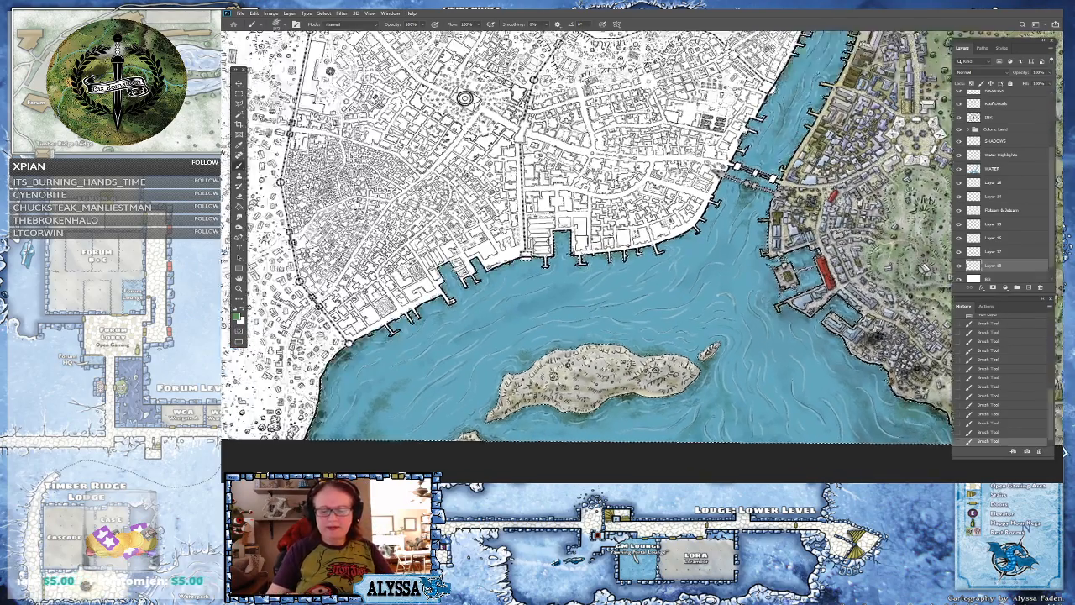
left_click_drag(878, 294, 764, 332)
scroll(764, 333, "up", 2)
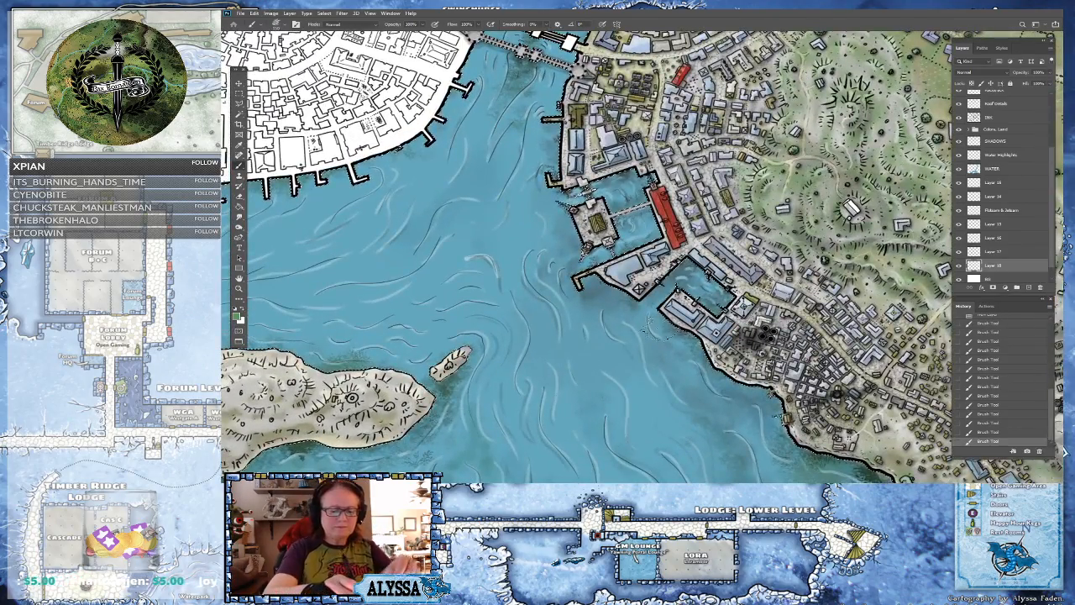
- Try a large green foliage stroke in the water below the eastern harbour, undo it and reduce the brush size to 200 px
left_click(265, 26)
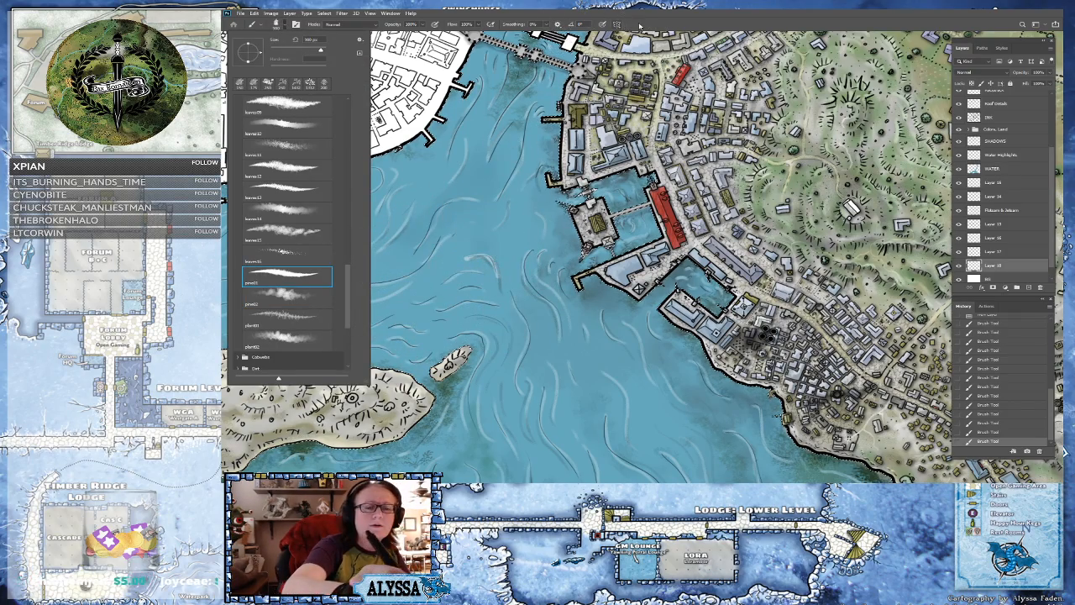
left_click(588, 273)
mouse_move(588, 273)
left_mouse_down()
mouse_move(600, 306)
mouse_move(630, 332)
left_mouse_up()
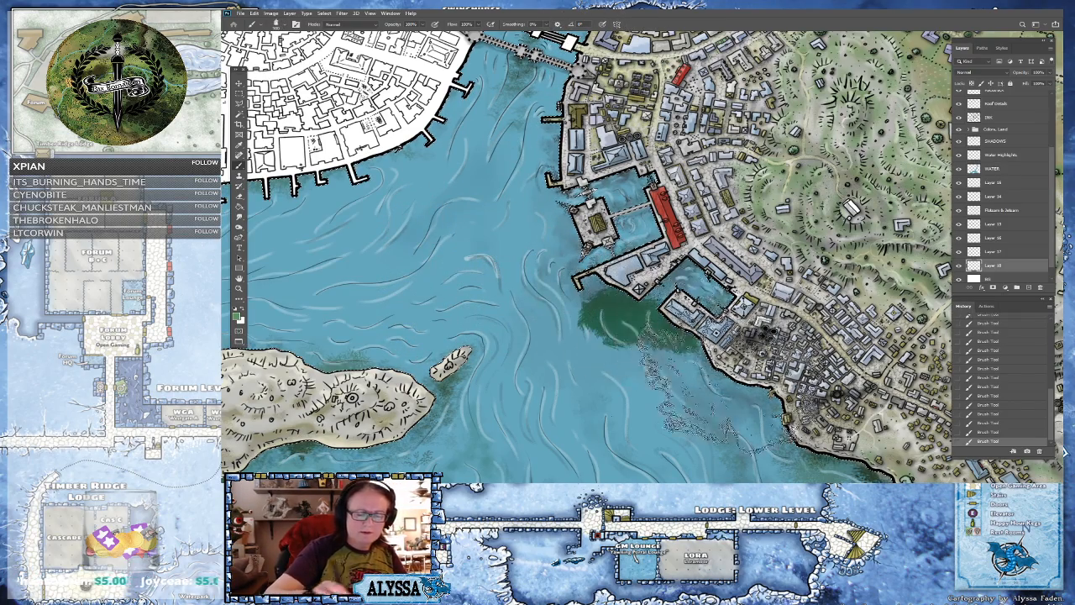
key("ctrl+z")
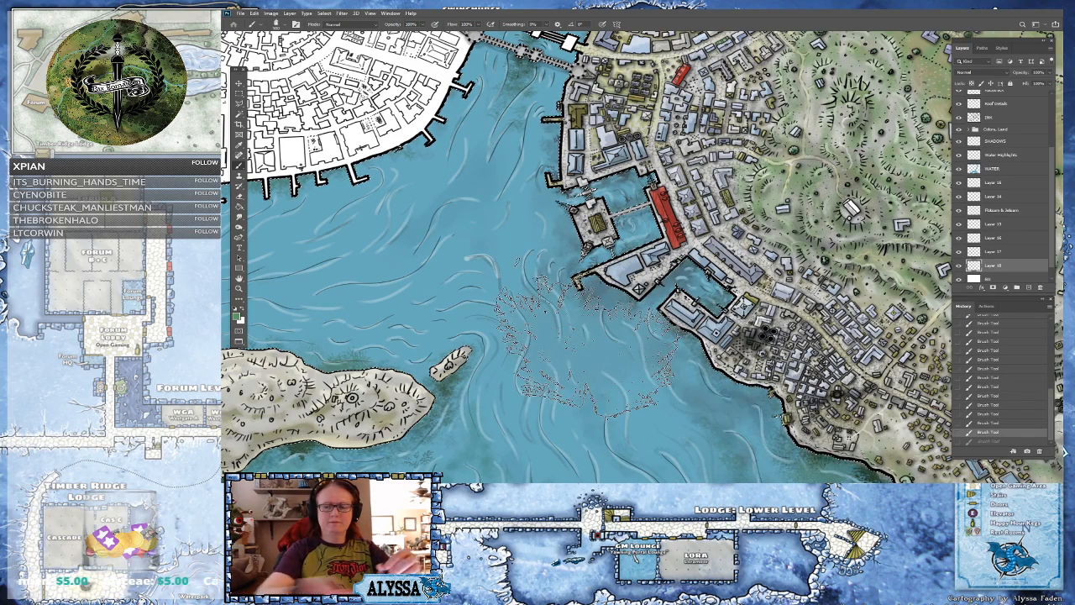
key("bracketleft")
key("bracketleft")
key("bracketleft")
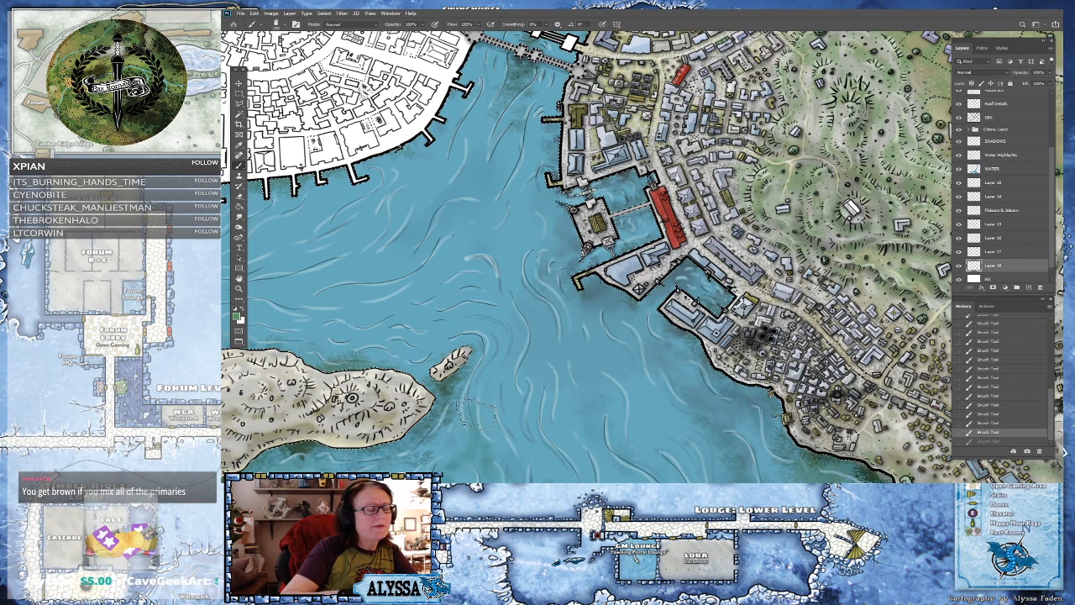
- Select the leaves02 brush preset for painting in the water
left_click(285, 24)
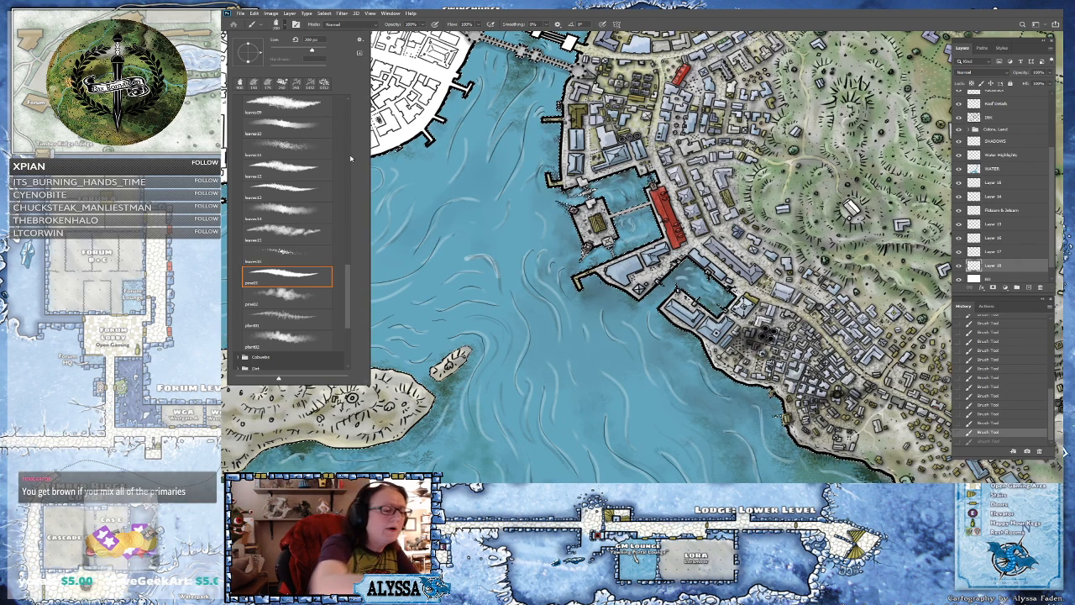
left_click_drag(349, 287, 351, 209)
left_click(298, 270)
left_click(324, 292)
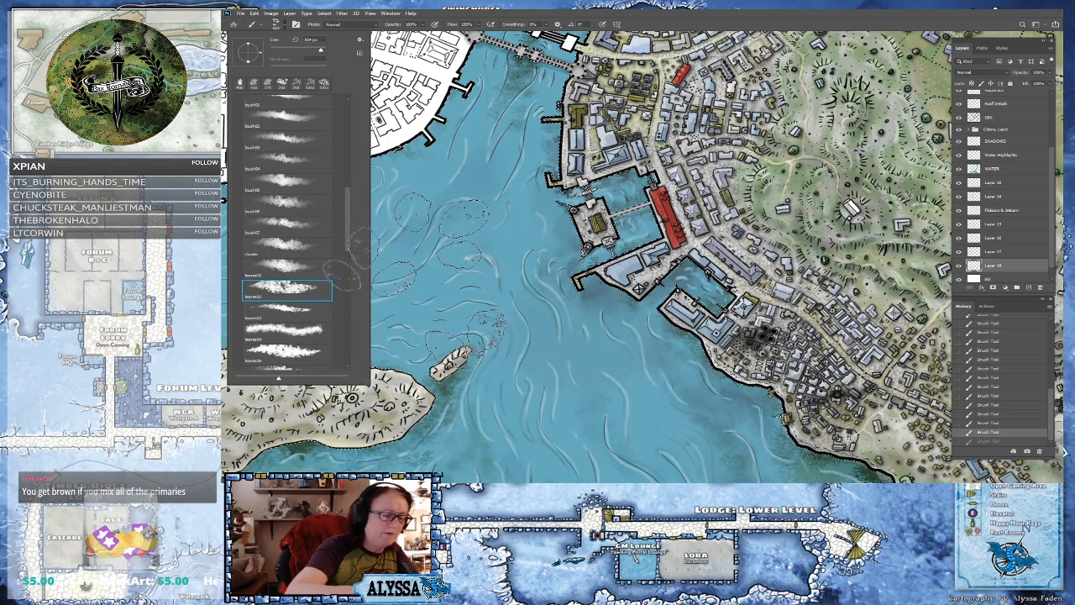
- Try the leaves04, leaves05 and leaves07 brush presets for texturing the water
left_click(290, 332)
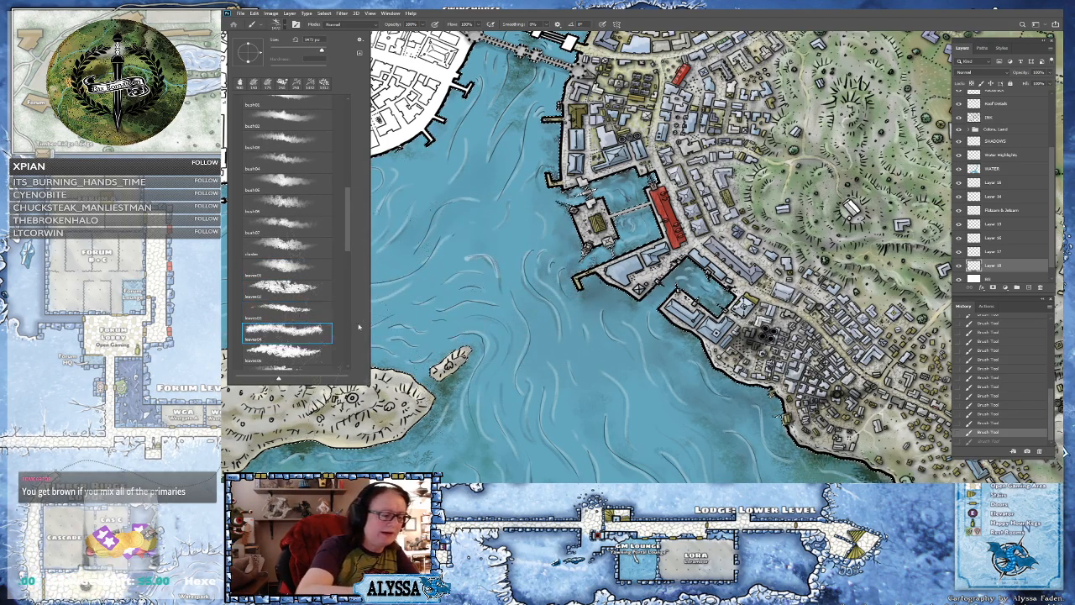
scroll(315, 218, "down", 5)
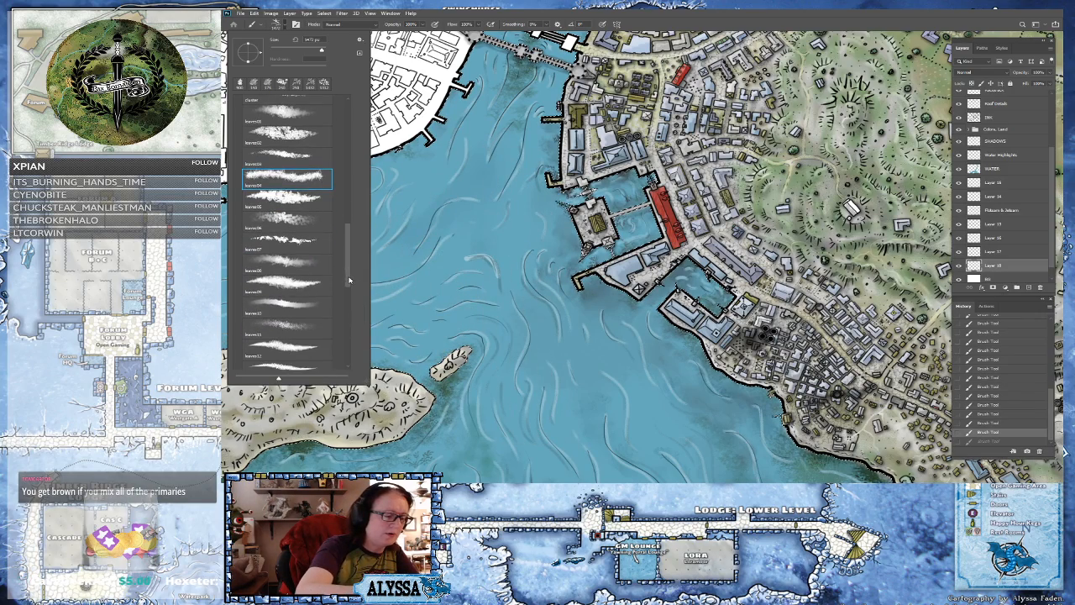
left_click(315, 218)
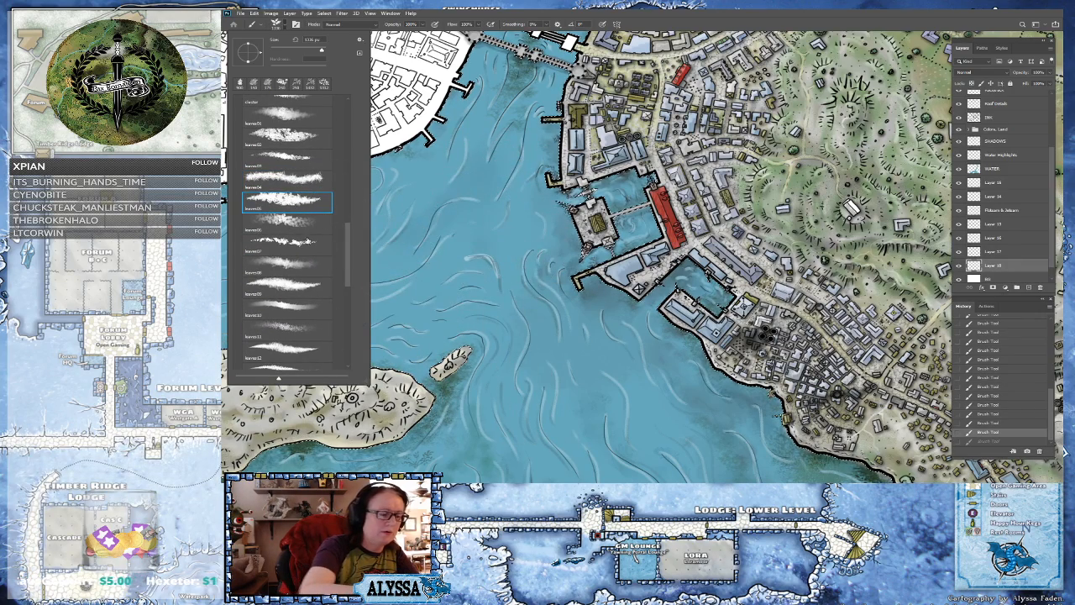
left_click(289, 244)
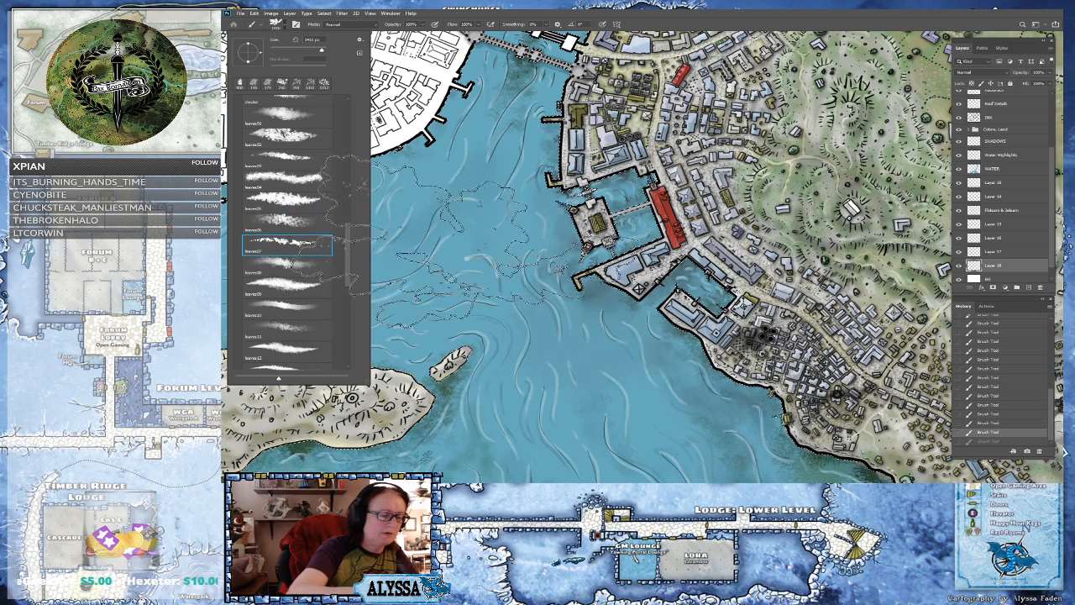
- Try several brushes from the Smoke set, reducing the brush size to compare their tips
left_click_drag(349, 272, 349, 337)
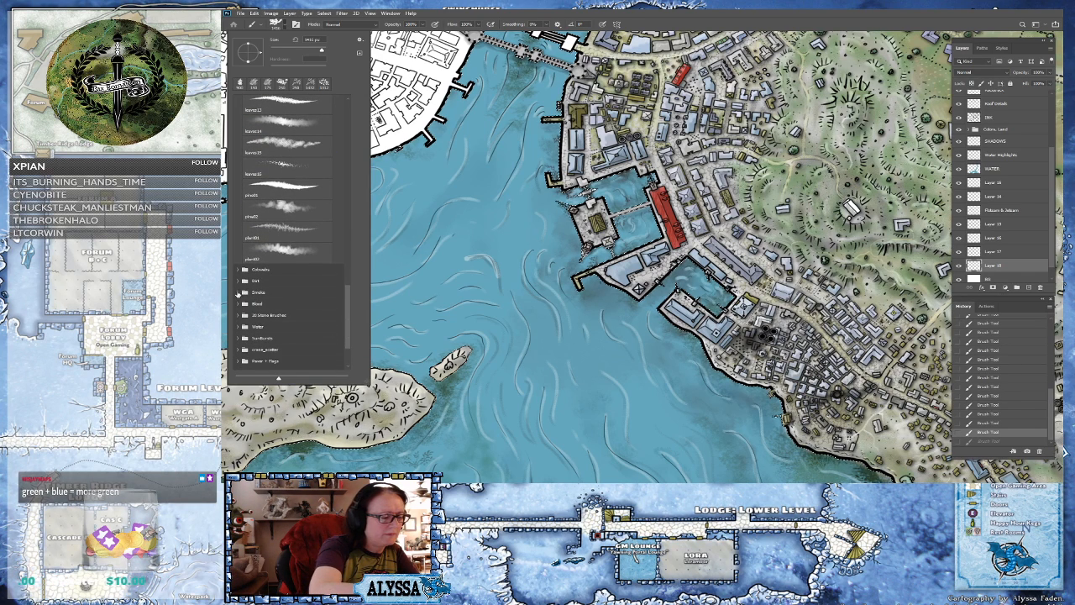
left_click(239, 292)
scroll(315, 298, "down", 10)
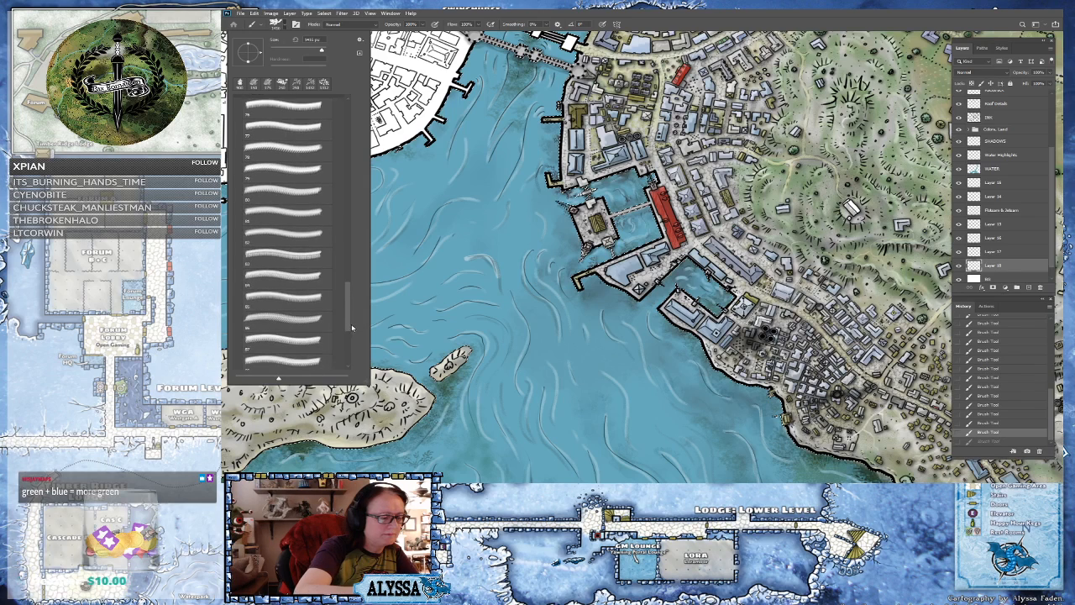
left_click(315, 298)
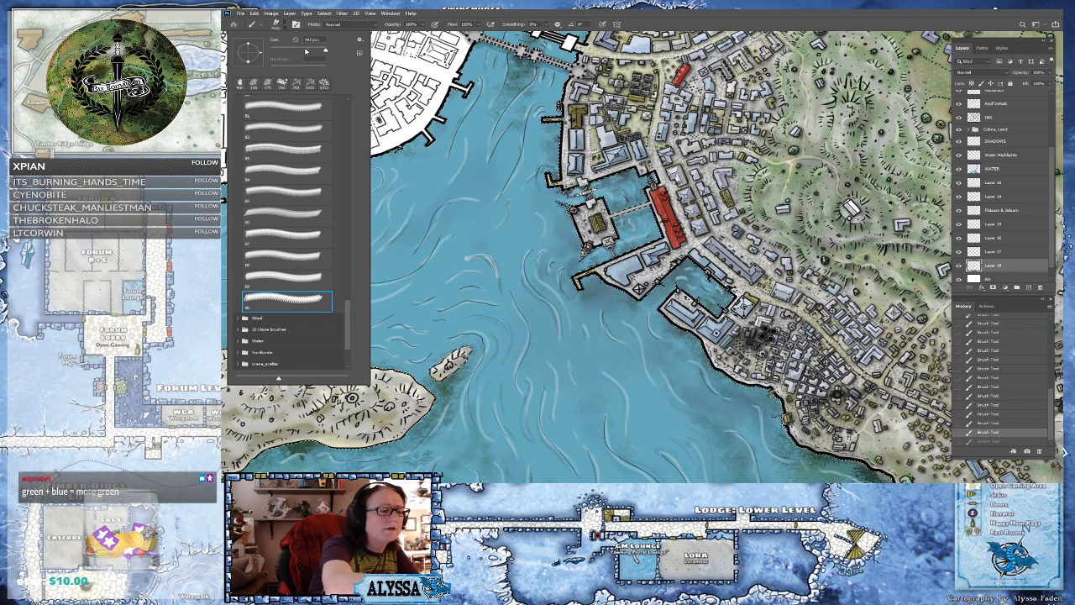
left_click(307, 52)
left_click(319, 280)
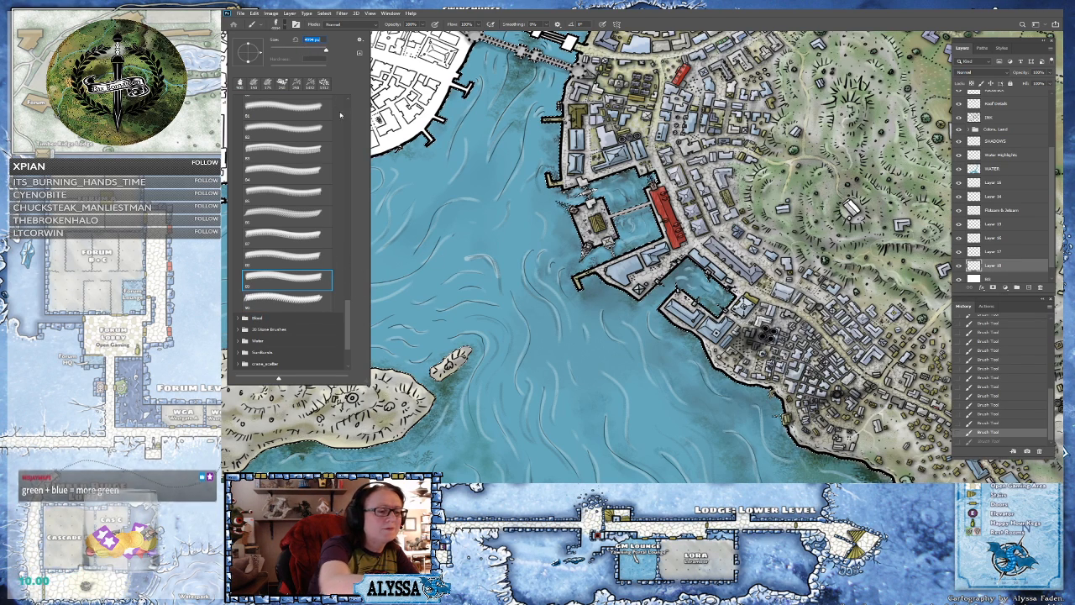
left_click(296, 51)
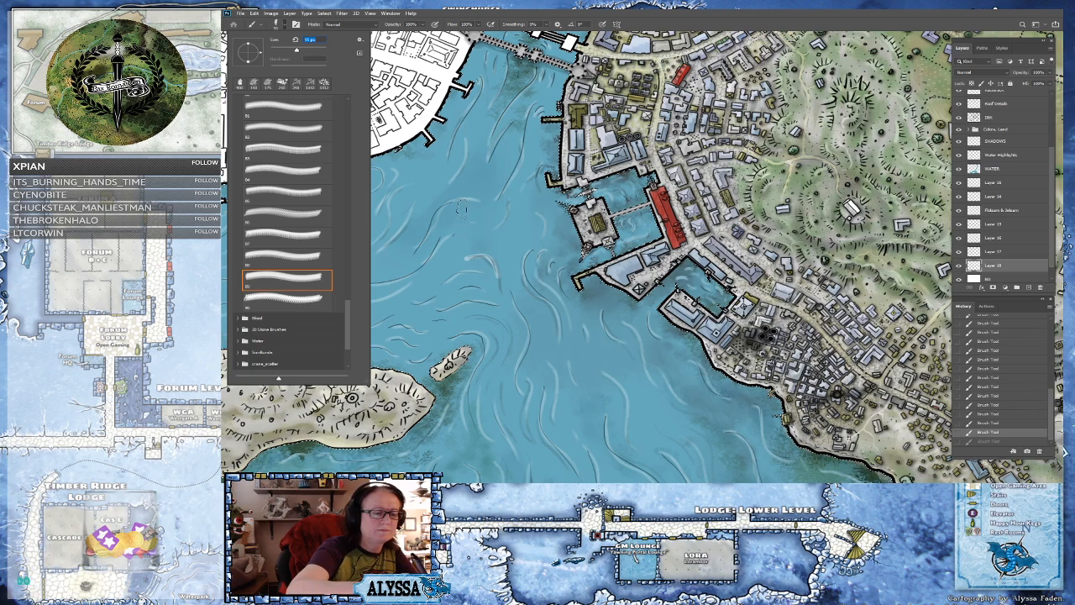
left_click(319, 259)
- Select the leaves07 brush preset and shrink its tip to a small cluster suited to the bay
left_click_drag(347, 319, 349, 214)
left_click(286, 252)
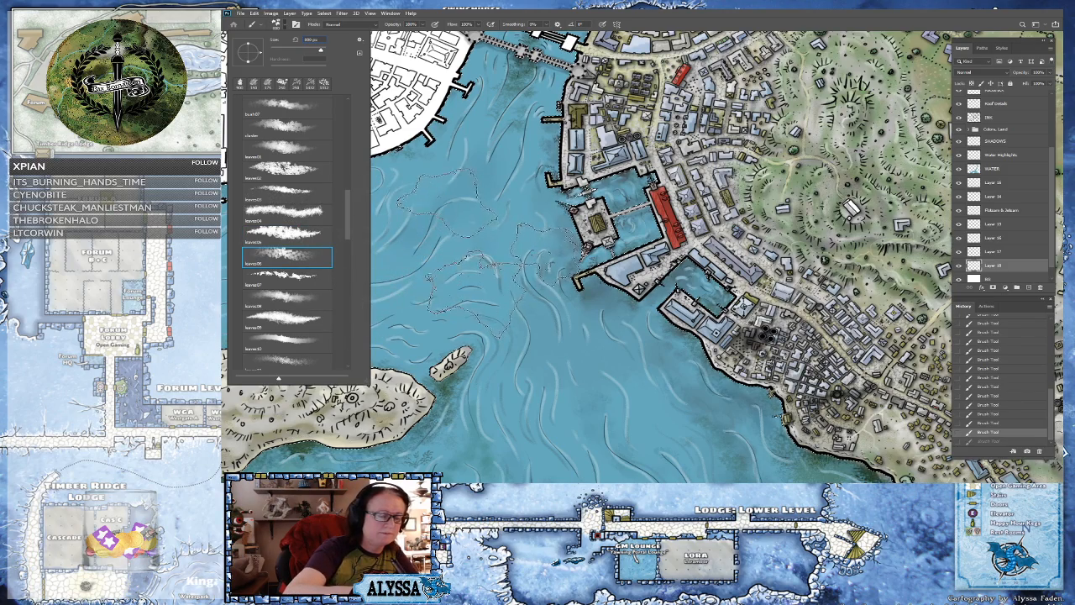
left_click(285, 274)
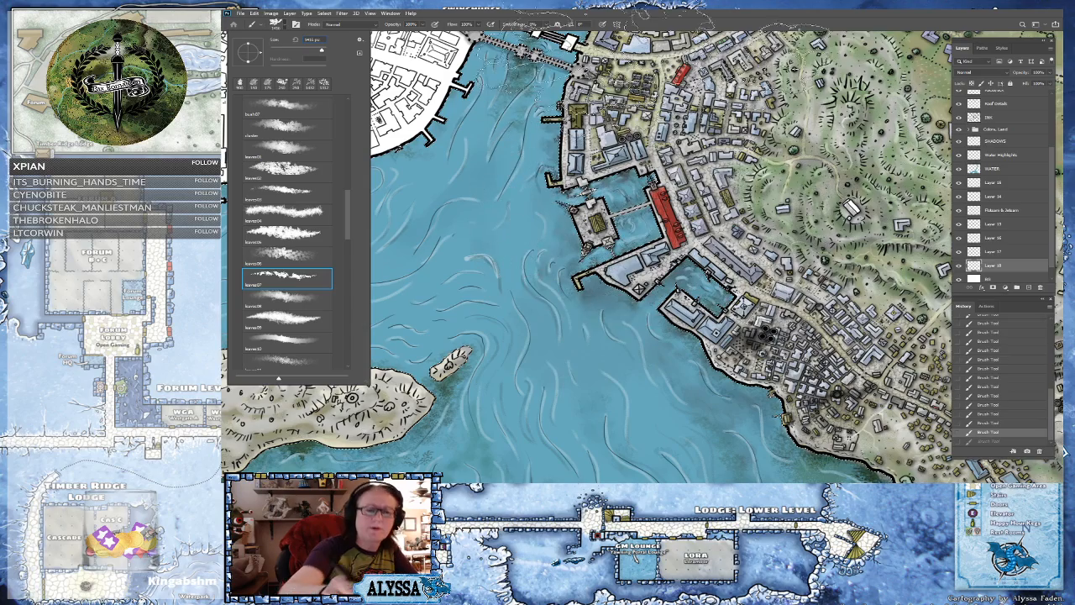
key("Escape")
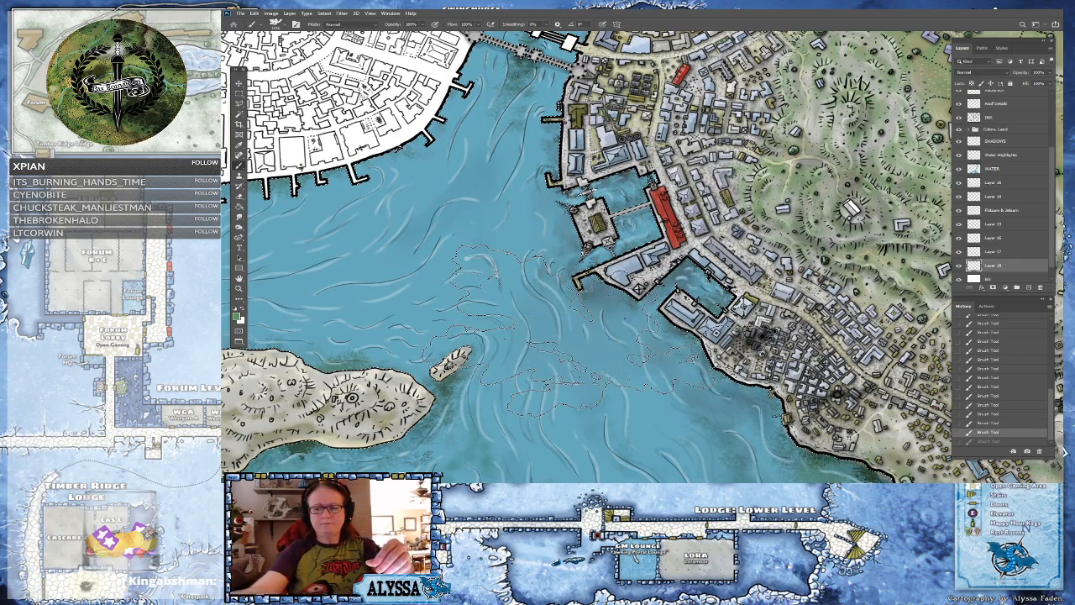
key("bracketleft")
key("bracketleft")
key("bracketleft")
key("bracketleft")
key("bracketleft")
key("bracketleft")
key("bracketleft")
key("bracketleft")
key("bracketleft")
key("bracketleft")
key("bracketleft")
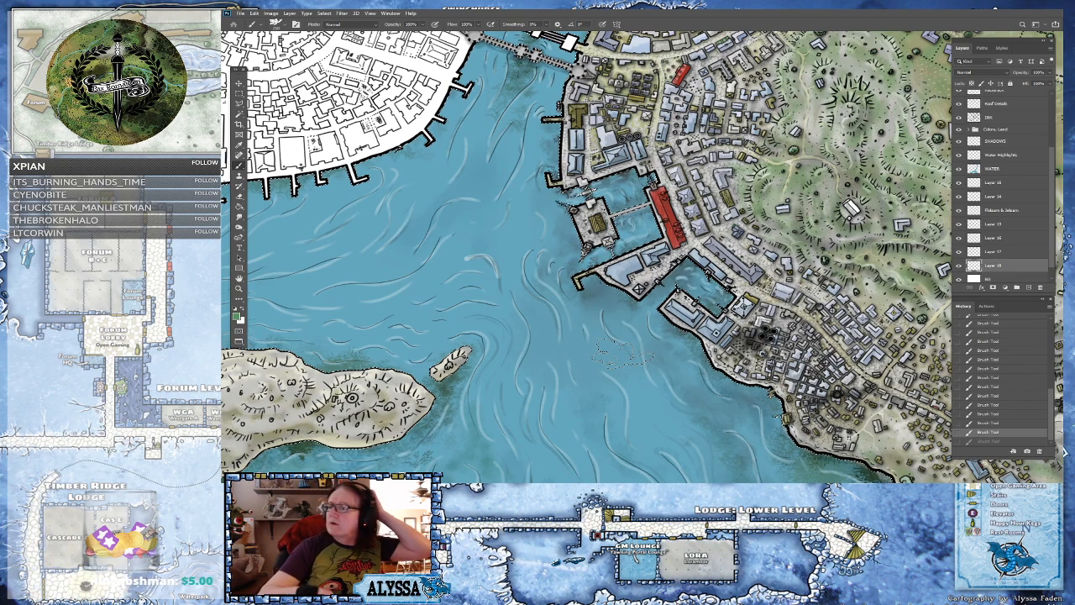
- Shift the green foreground colour to a yellow hue, test it with a dab on the bay, and undo the dab
scroll(623, 352, "down", 1)
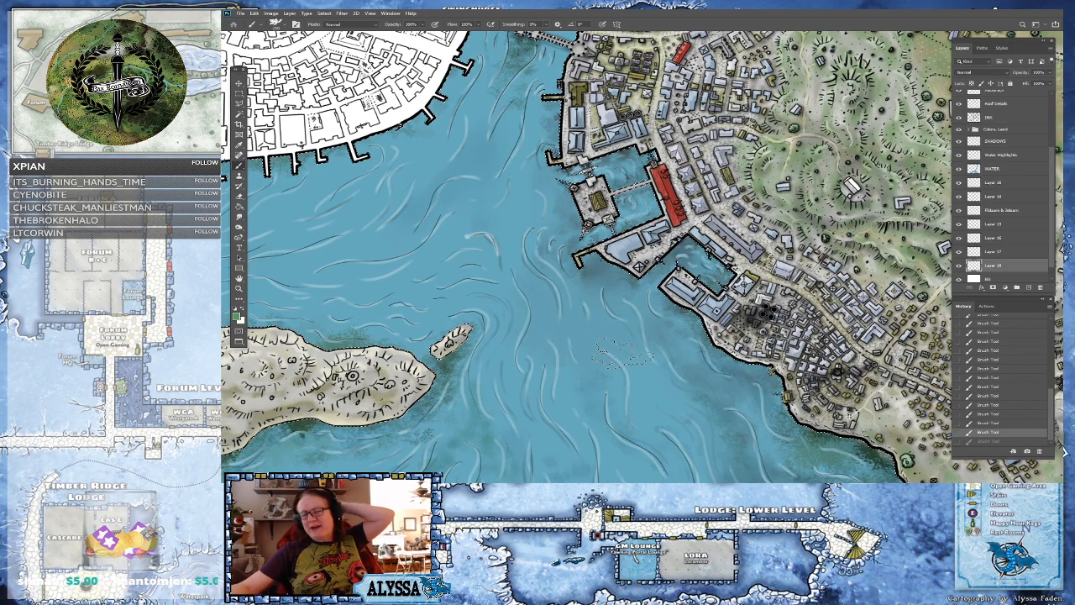
left_click_drag(623, 352, 550, 344)
scroll(580, 351, "up", 1)
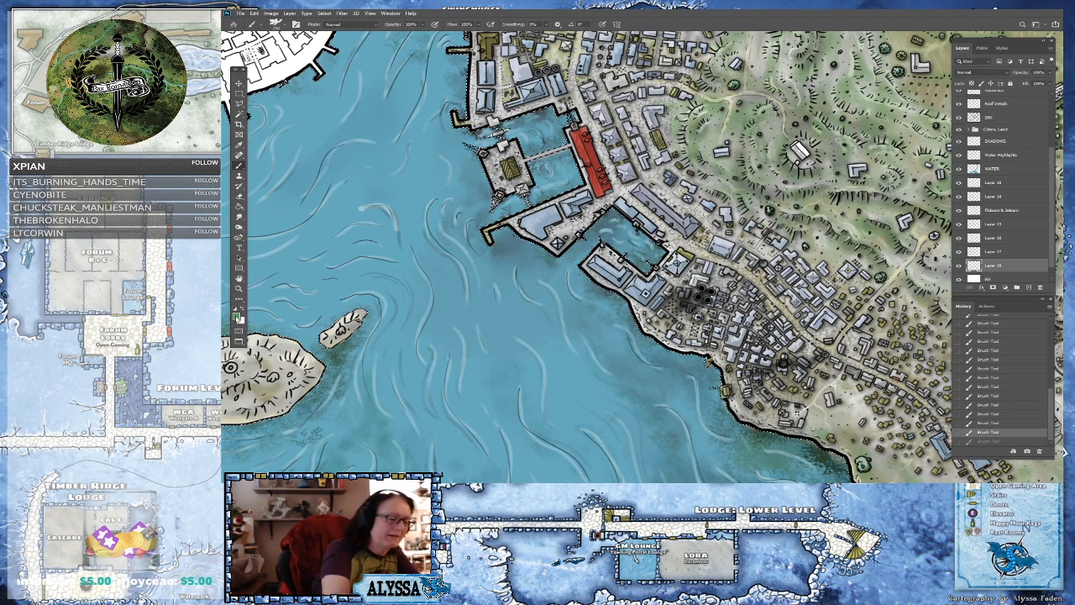
left_click(237, 316)
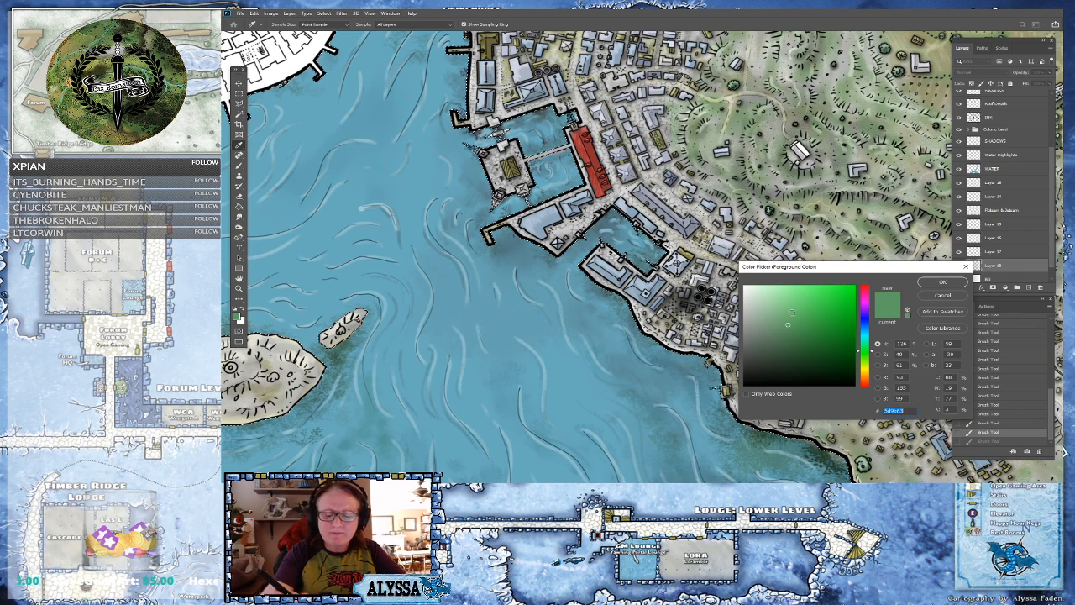
left_click_drag(870, 351, 867, 368)
left_click(629, 381)
left_click(935, 284)
left_click_drag(564, 382, 611, 385)
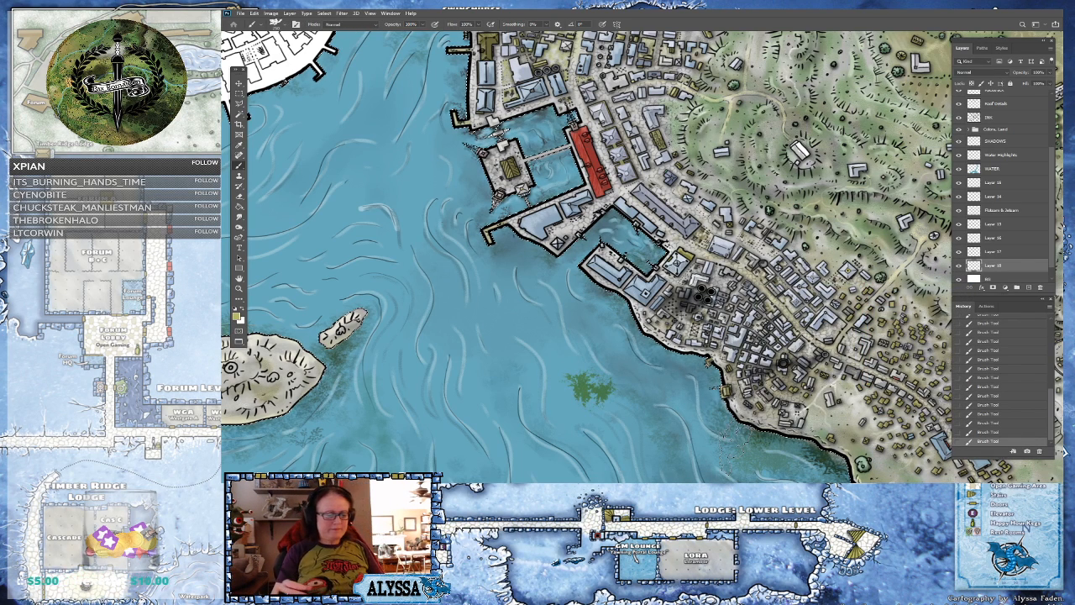
key("ctrl+z")
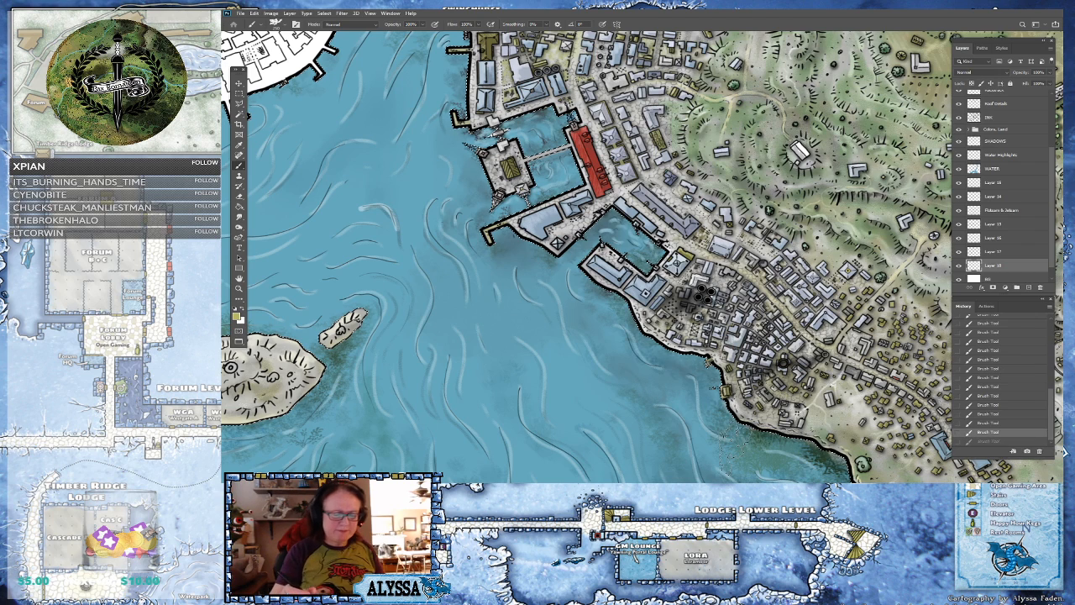
- Try the dark olive foreground colour #484a29 with a test dab near the southeastern shore, and undo the dab
left_click(238, 315)
left_click(793, 356)
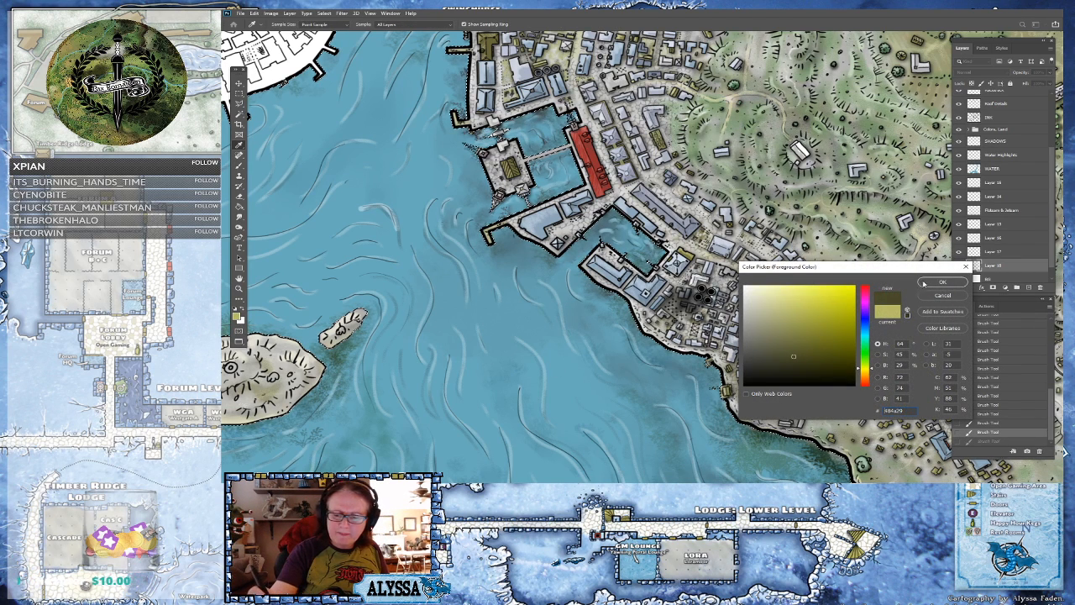
left_click(924, 284)
left_click_drag(612, 370, 640, 380)
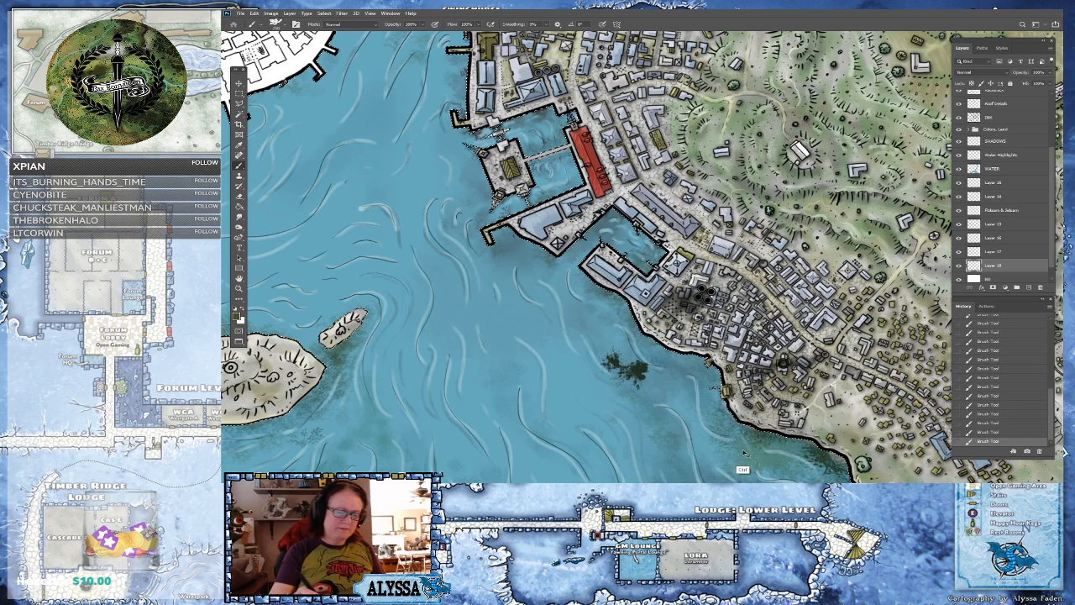
key("ctrl+z")
- Set the foreground to a slightly lighter dark olive, test it on the water, and undo the dab
left_click(239, 316)
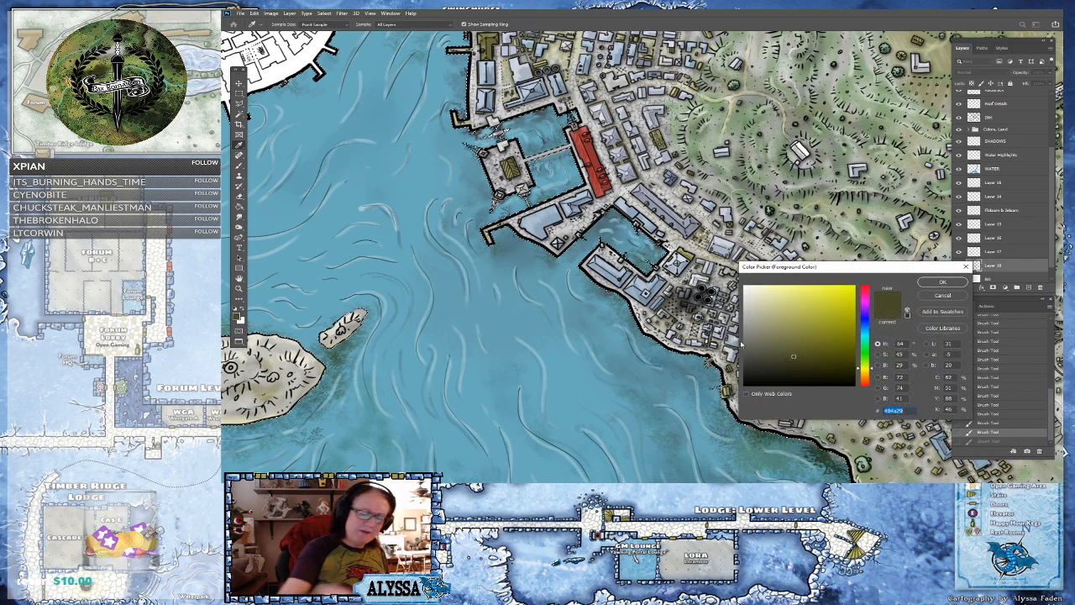
left_click(787, 348)
left_click(927, 283)
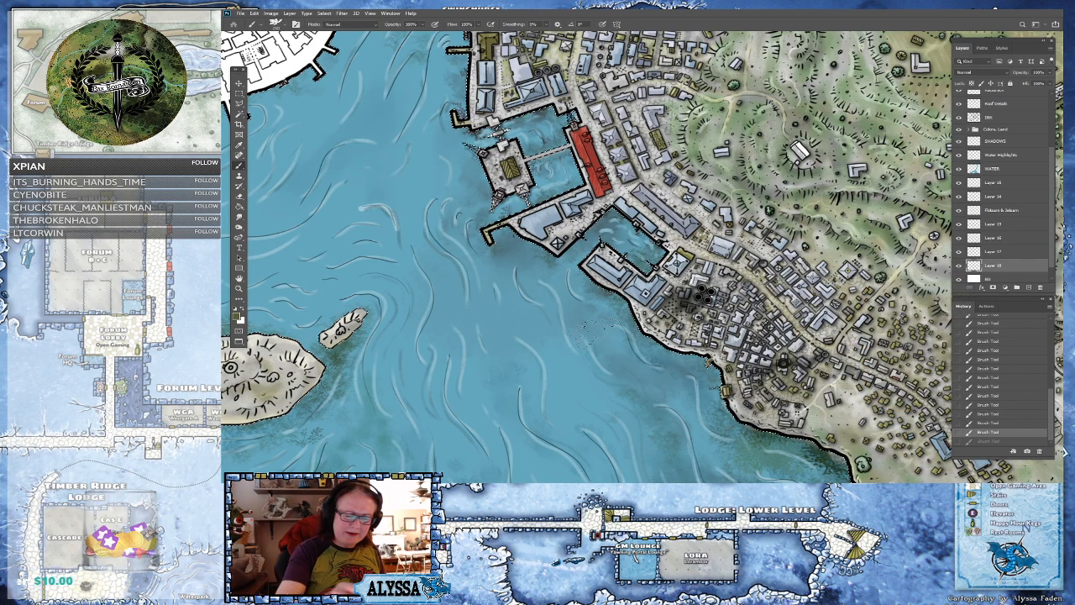
left_click_drag(617, 389, 626, 393)
key("ctrl+z")
- Paint dark olive leaf-brush speckles in the water around the harbour, along the southeastern coast and near the bridge
scroll(588, 257, "up", 2)
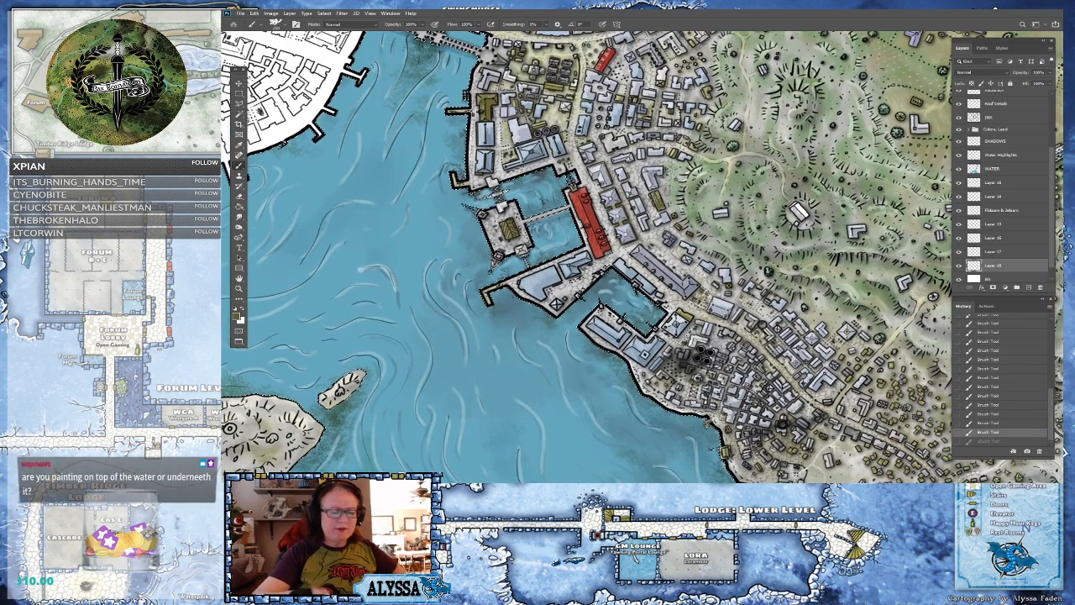
left_click(560, 324)
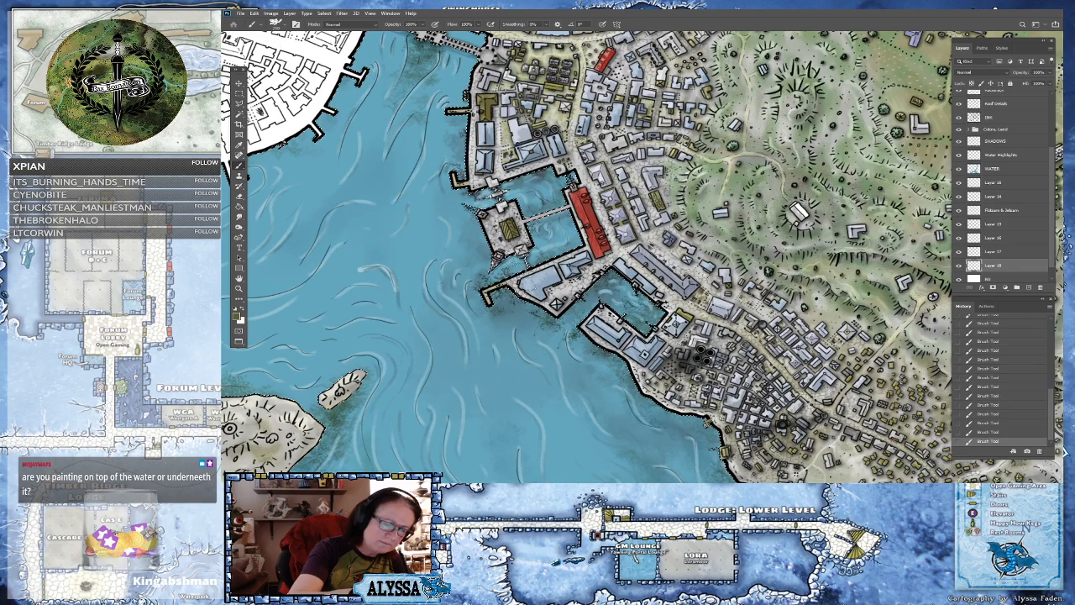
left_click_drag(546, 277, 572, 199)
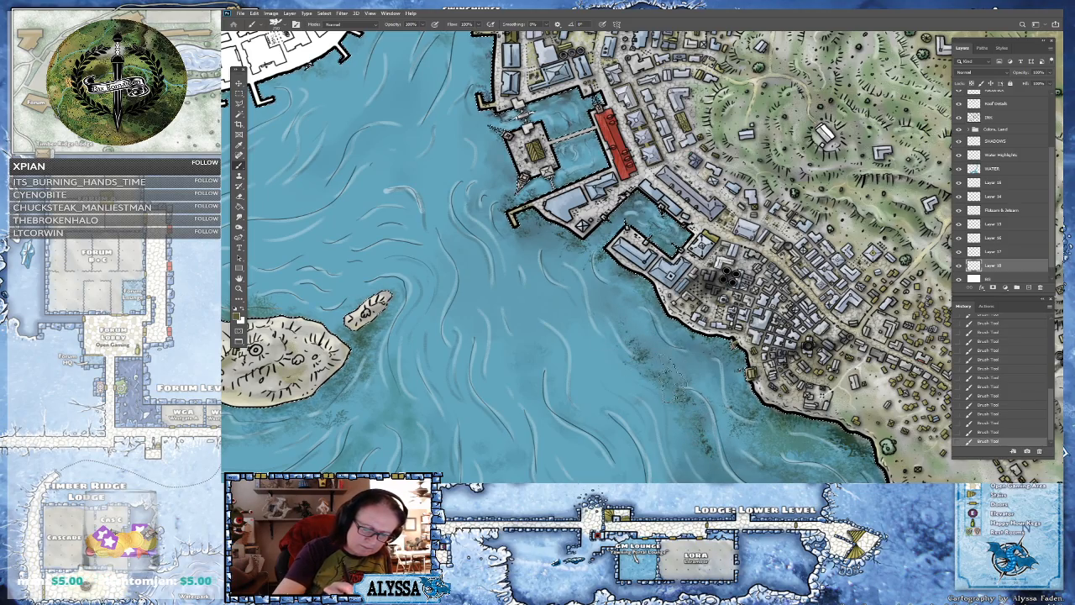
scroll(702, 412, "down", 3)
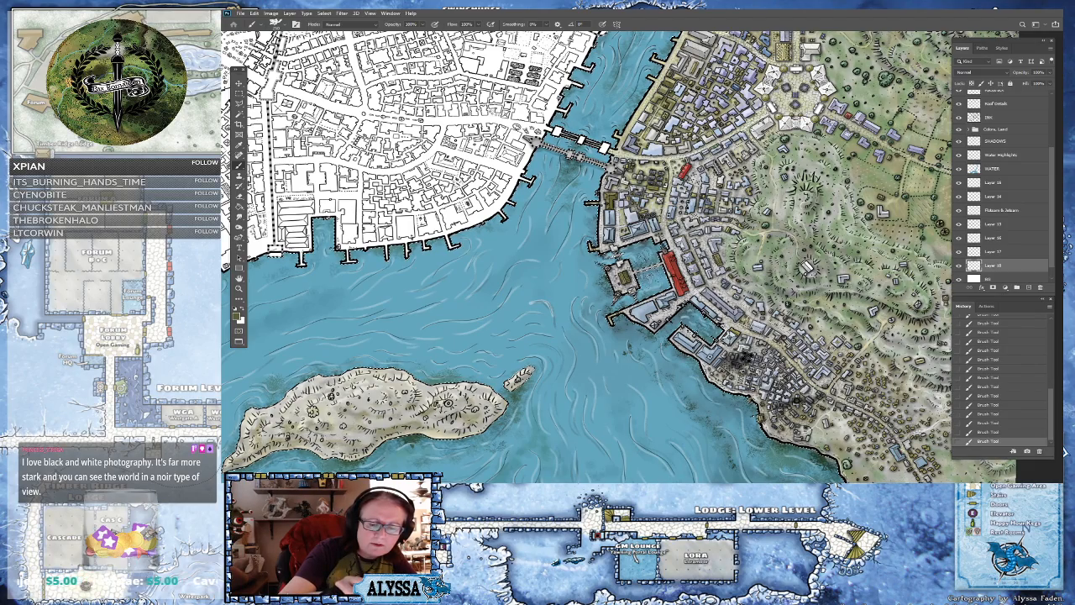
left_click_drag(504, 243, 485, 321)
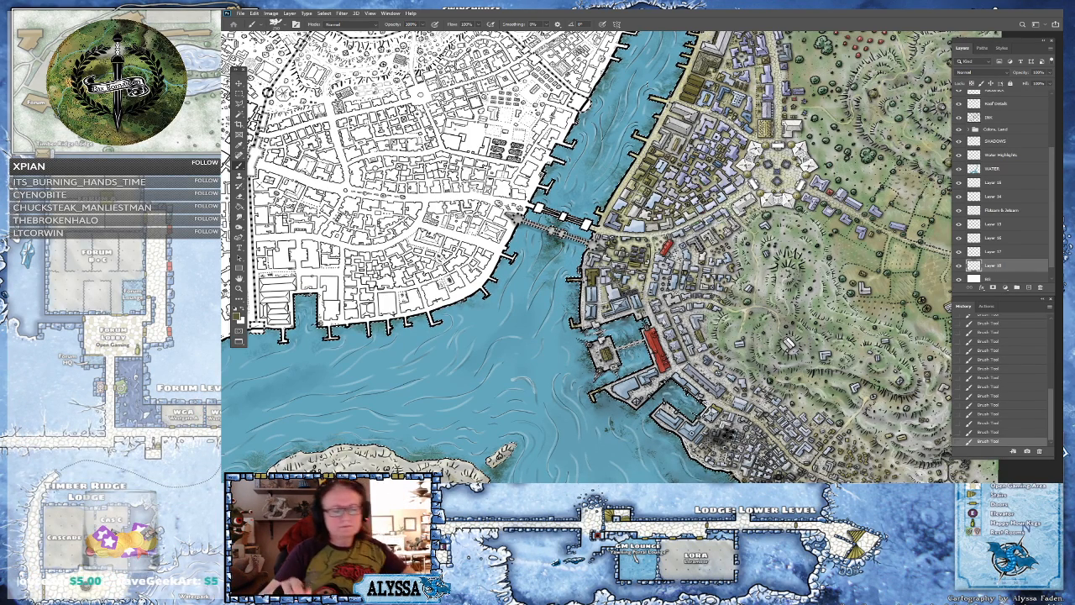
- Examine the speckled water across the river, harbour and bay, from close up and at full-map scale
scroll(752, 249, "down", 2)
scroll(753, 242, "down", 2)
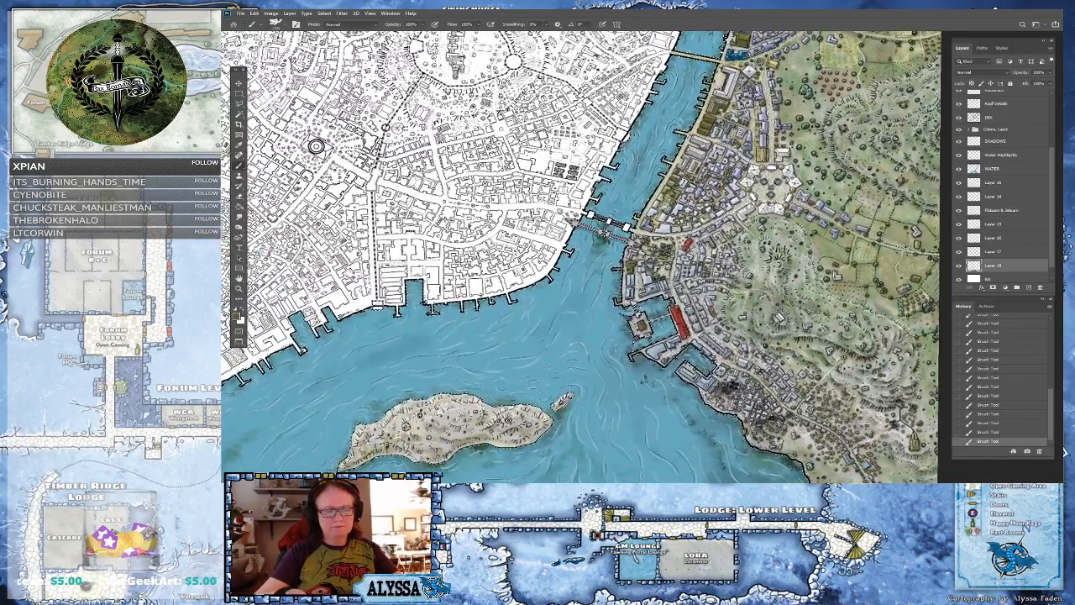
scroll(690, 189, "up", 2)
scroll(690, 190, "up", 3)
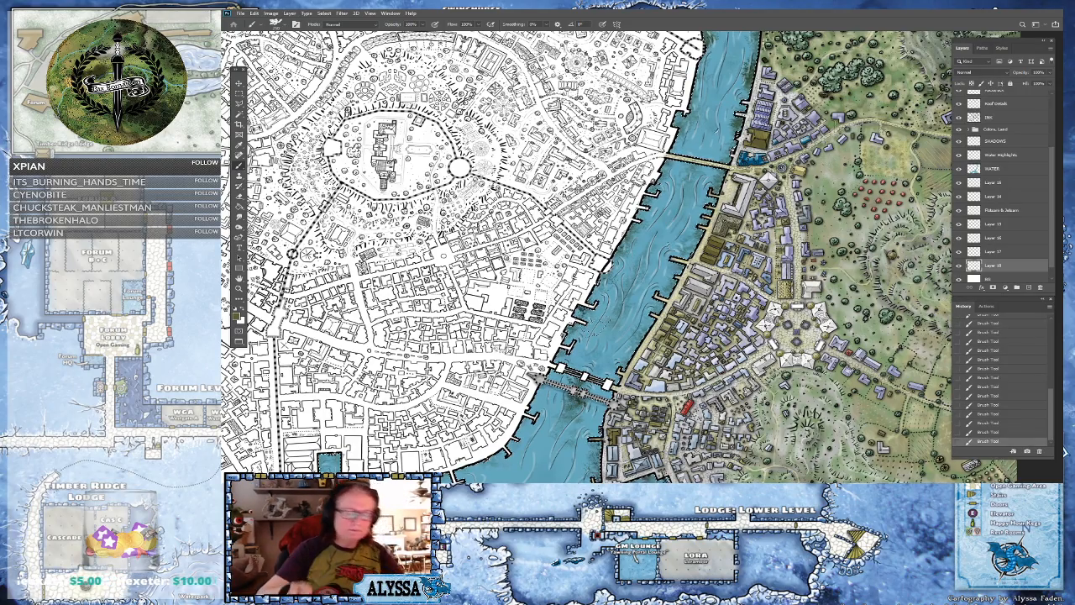
key("ctrl+minus")
scroll(642, 256, "down", 2)
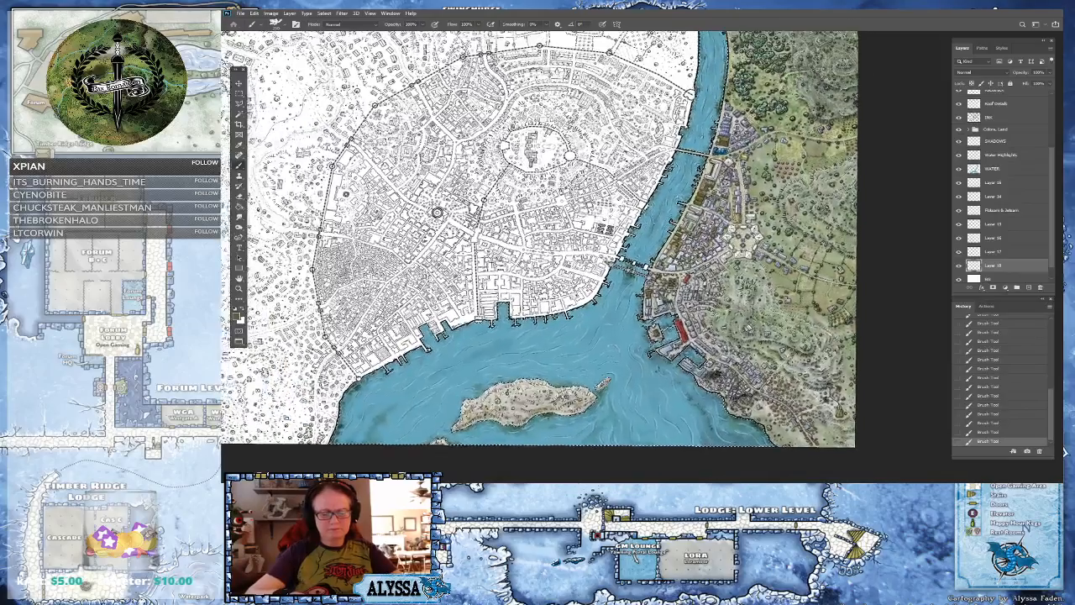
scroll(643, 256, "up", 4)
scroll(682, 461, "up", 2)
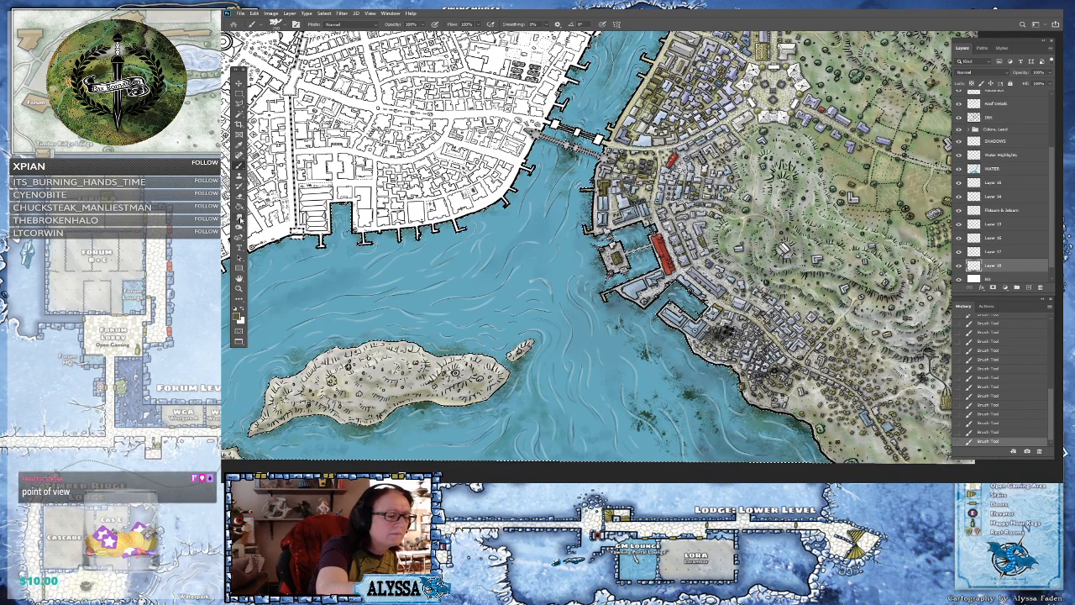
- Smudge the olive speckles into the water along the island's north shore, the channel and the southeastern coast
key("r")
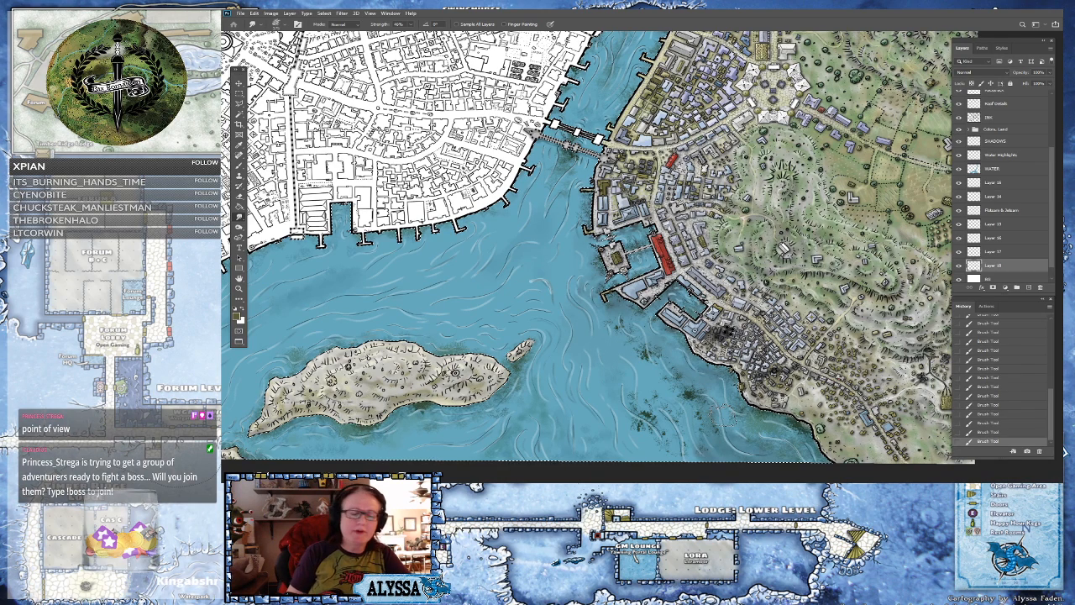
left_click_drag(270, 370, 342, 339)
left_click_drag(337, 342, 435, 346)
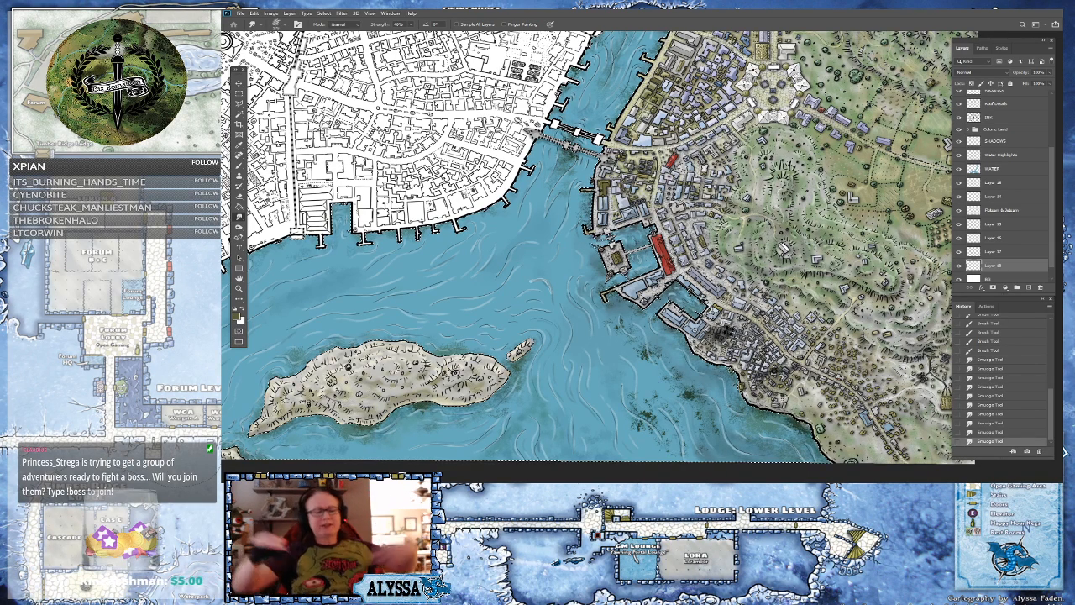
left_click_drag(579, 267, 591, 305)
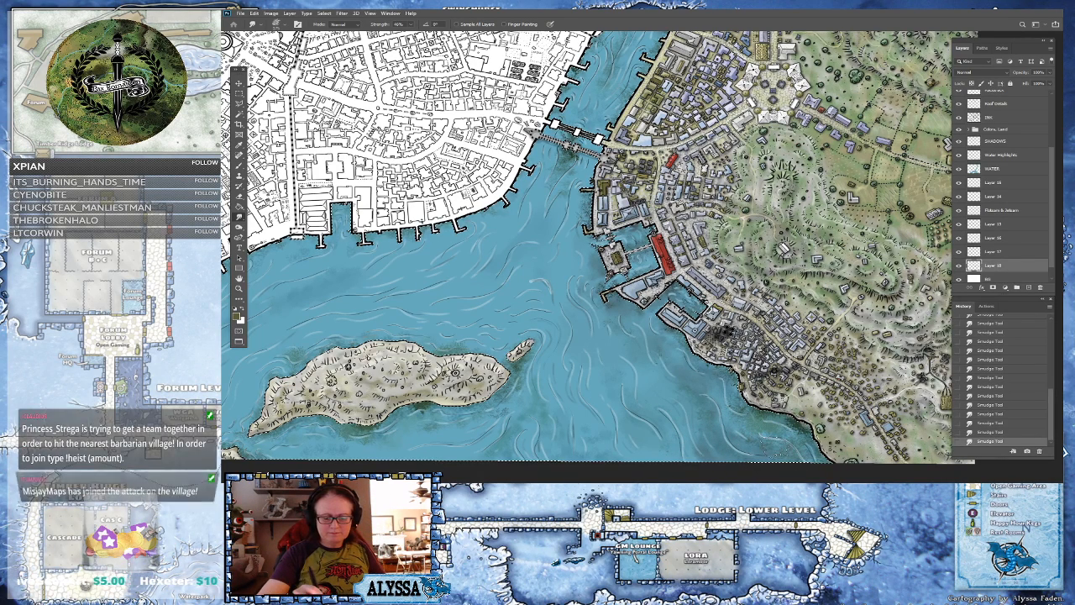
scroll(820, 445, "down", 7)
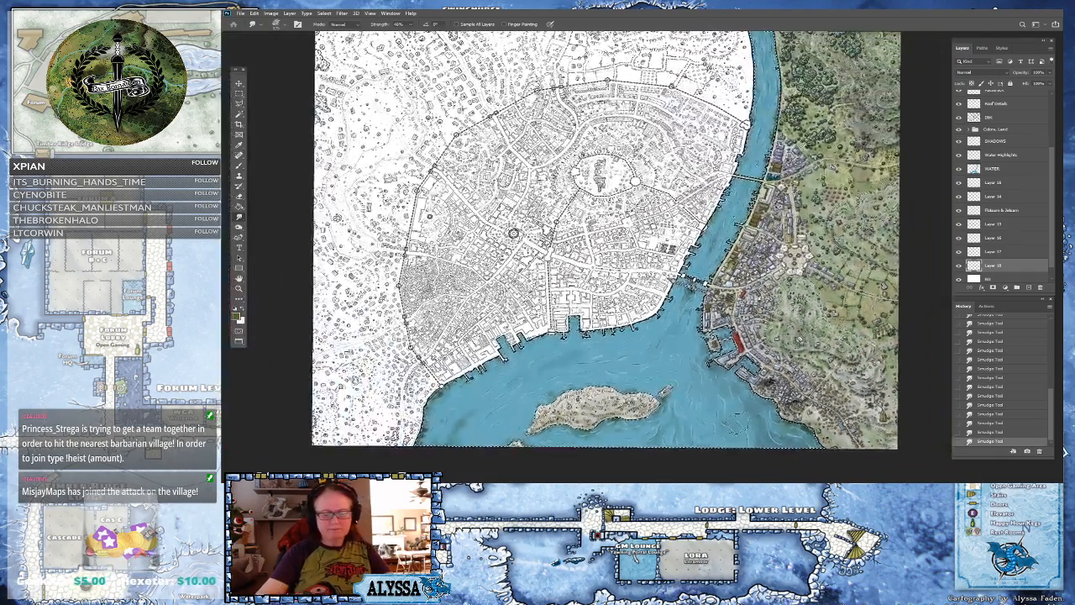
- Examine the smudged olive colouring across the river, harbour and bay, at full-map scale and closer in
scroll(820, 445, "up", 1)
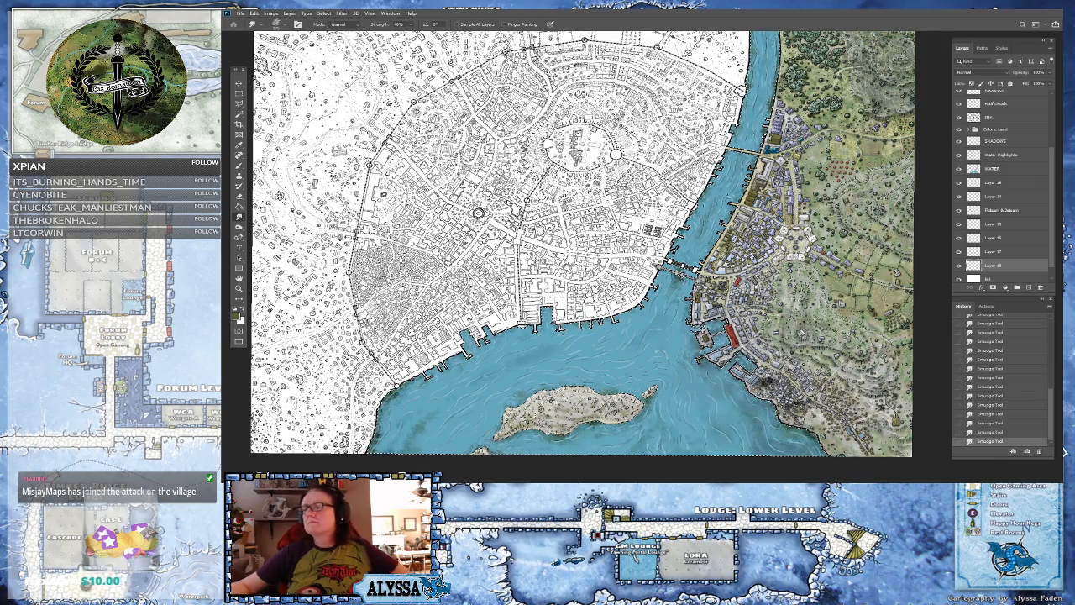
key("ctrl+minus")
key("ctrl+plus")
key("ctrl+plus")
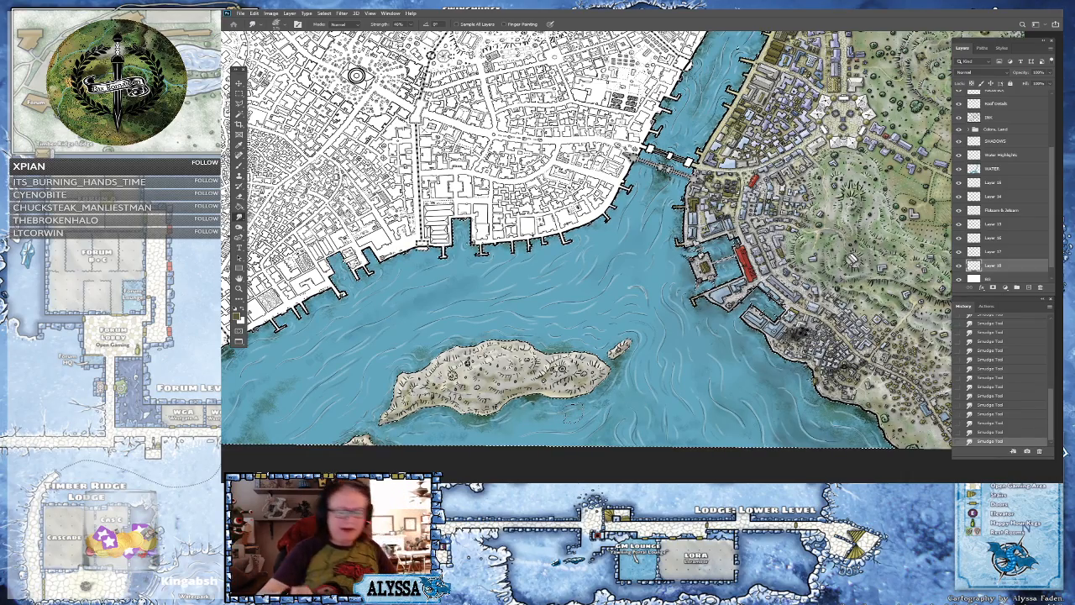
scroll(420, 151, "down", 3)
scroll(489, 198, "up", 3)
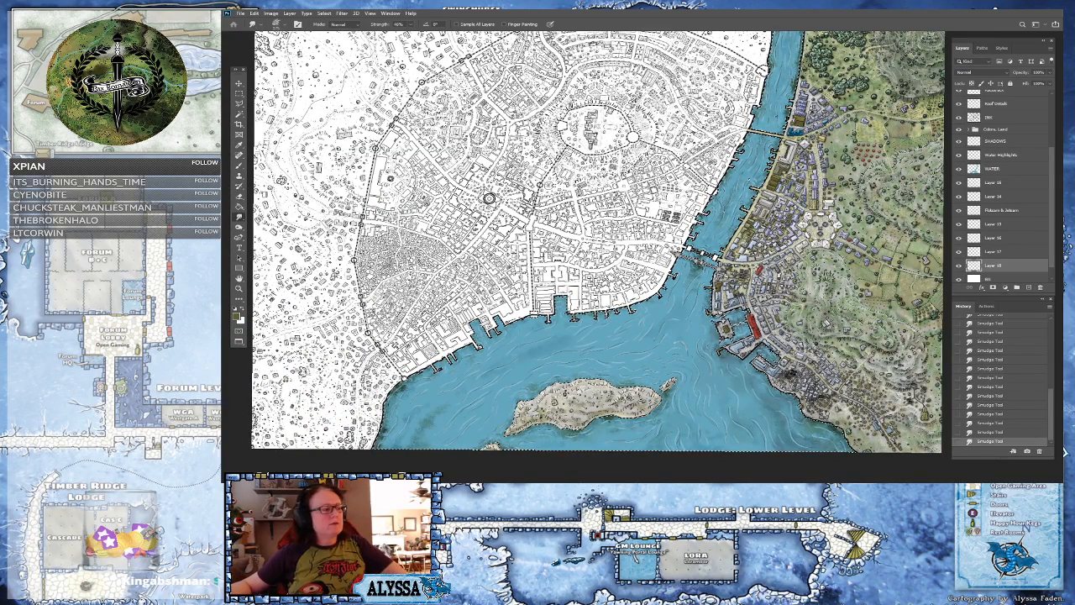
left_click_drag(489, 199, 501, 225)
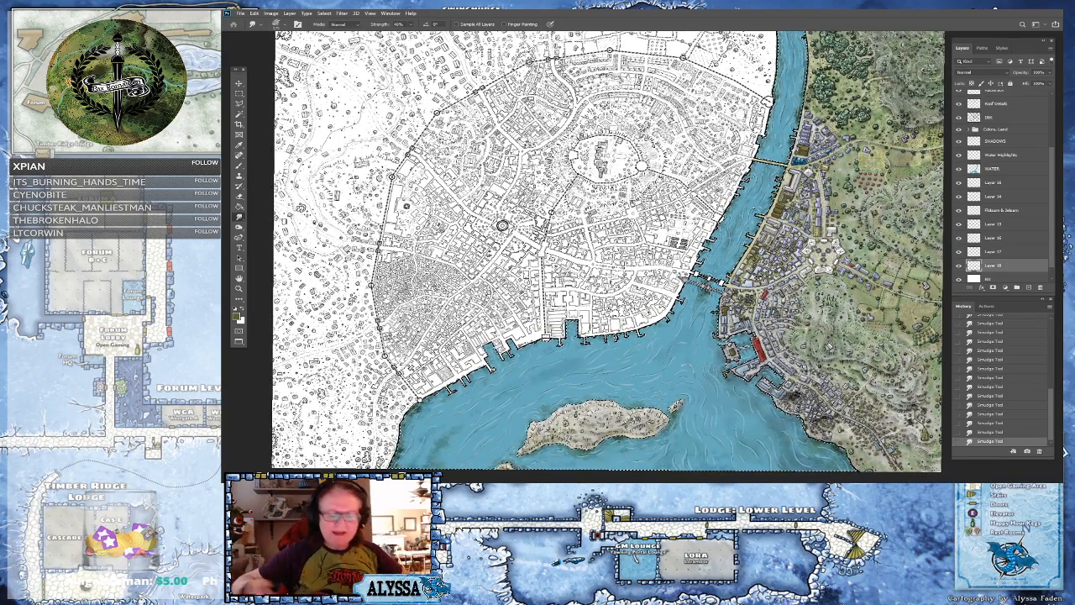
left_click_drag(501, 225, 496, 177)
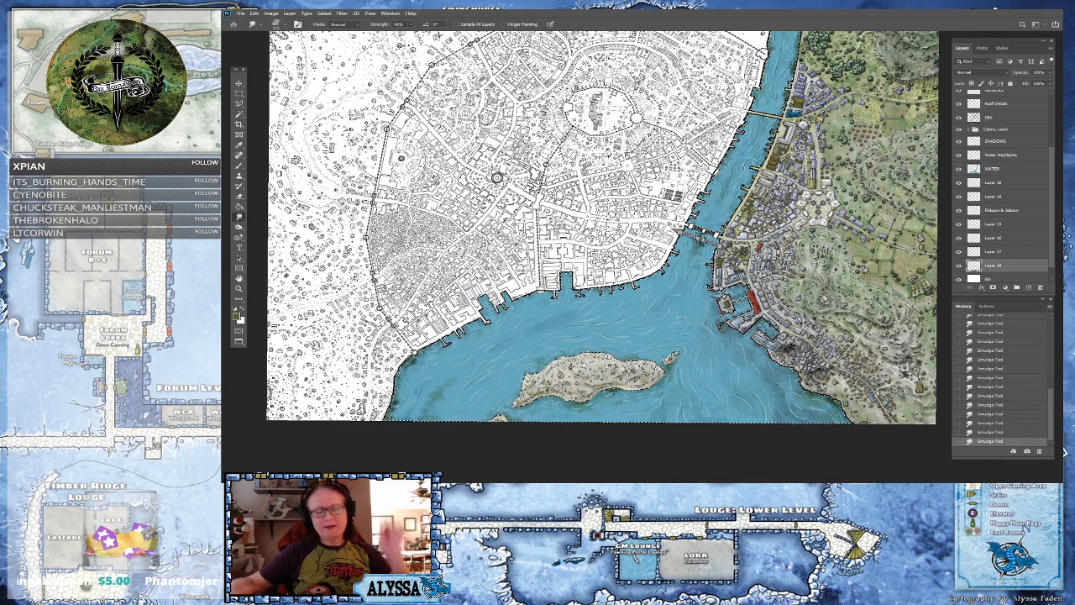
scroll(497, 177, "up", 1)
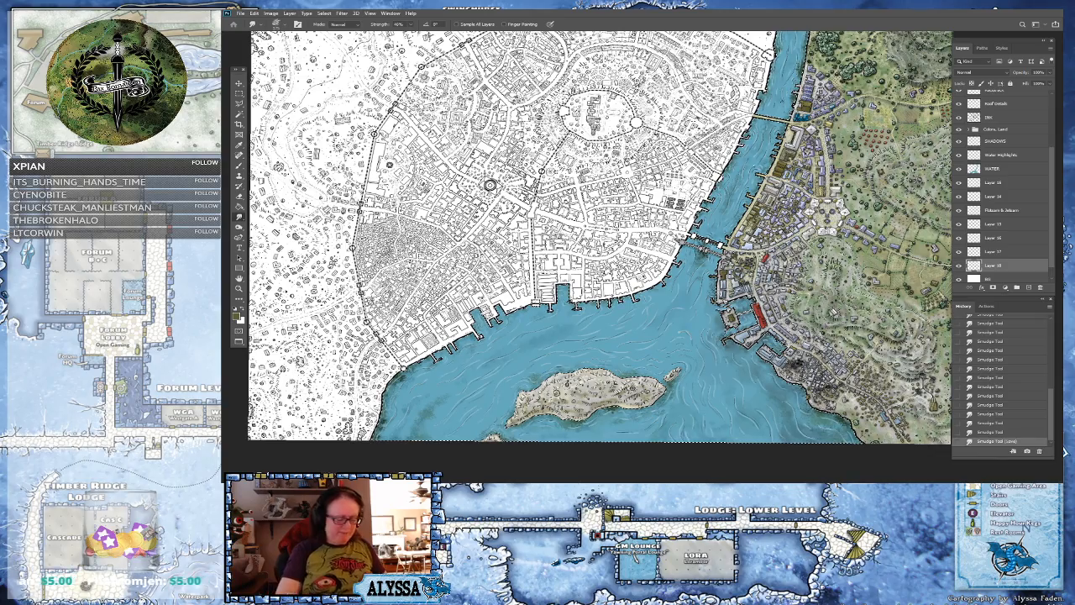
scroll(490, 185, "down", 3)
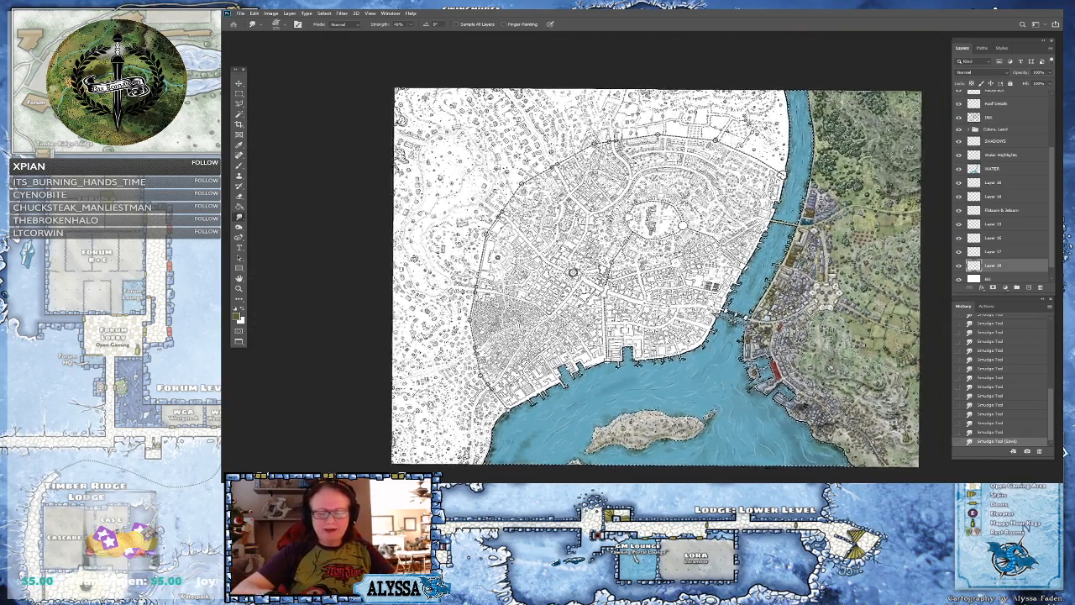
scroll(564, 257, "up", 1)
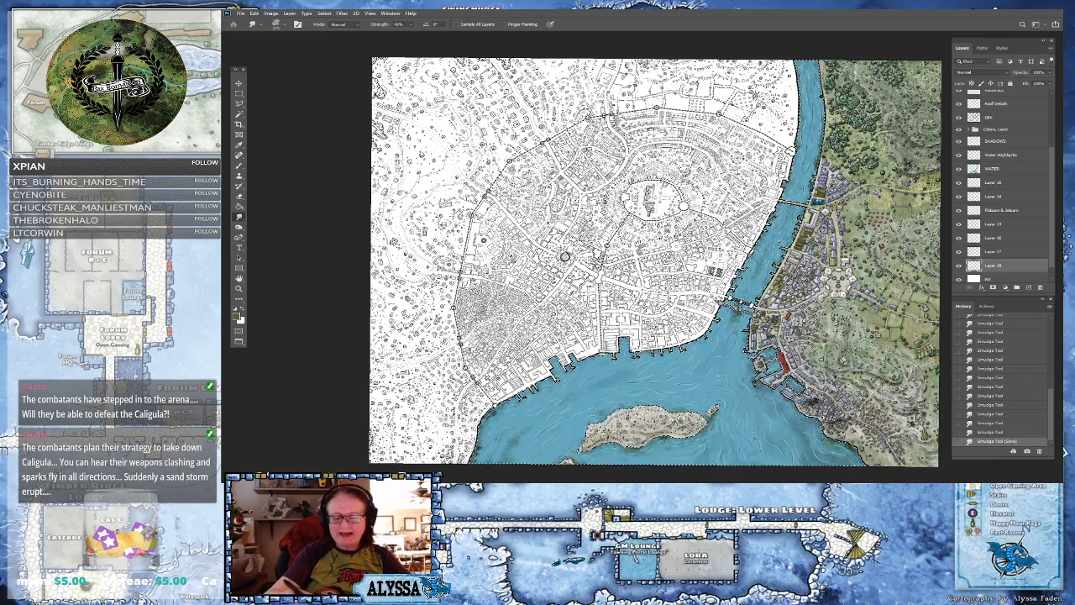
key("ctrl+plus")
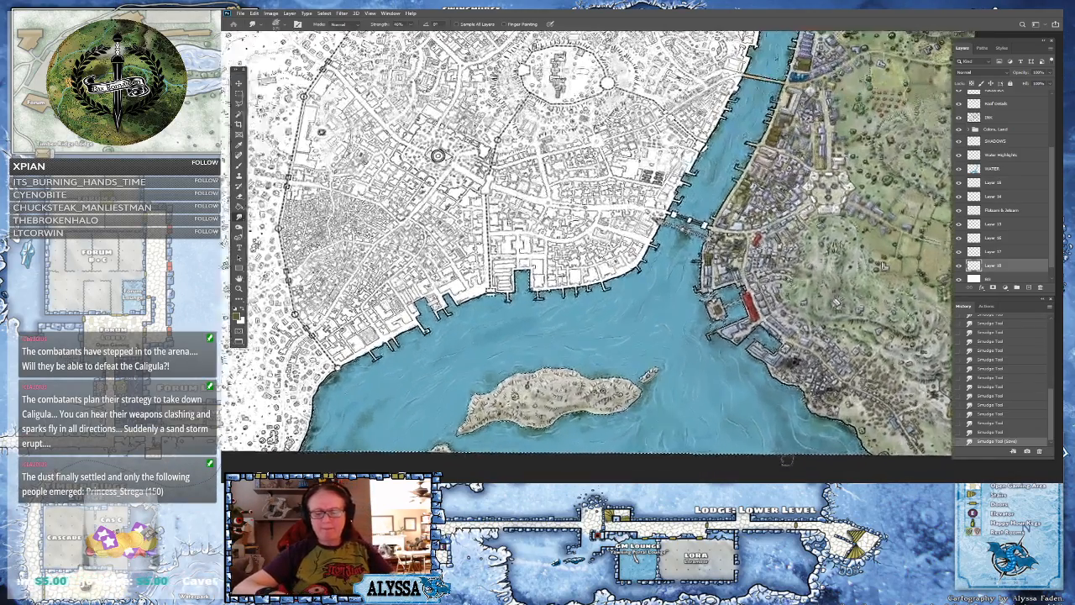
scroll(823, 303, "down", 2)
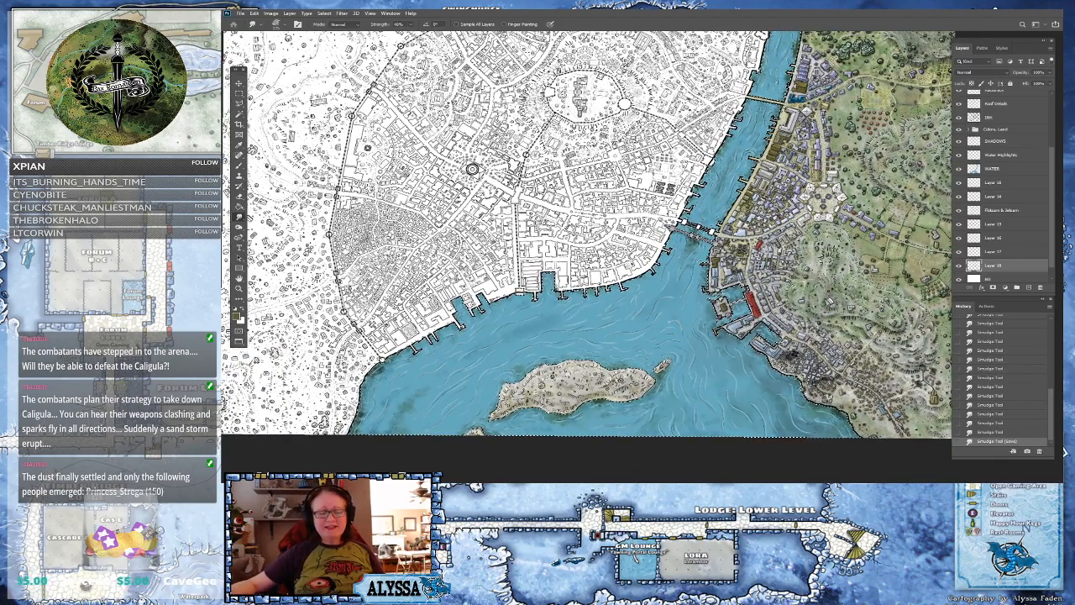
key("ctrl+minus")
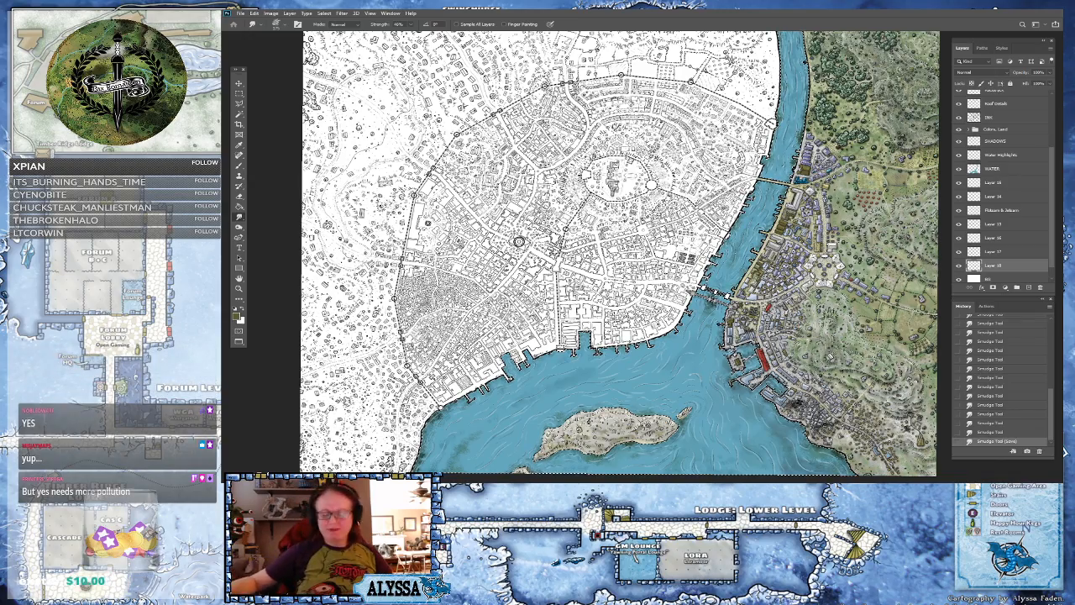
scroll(792, 312, "up", 5)
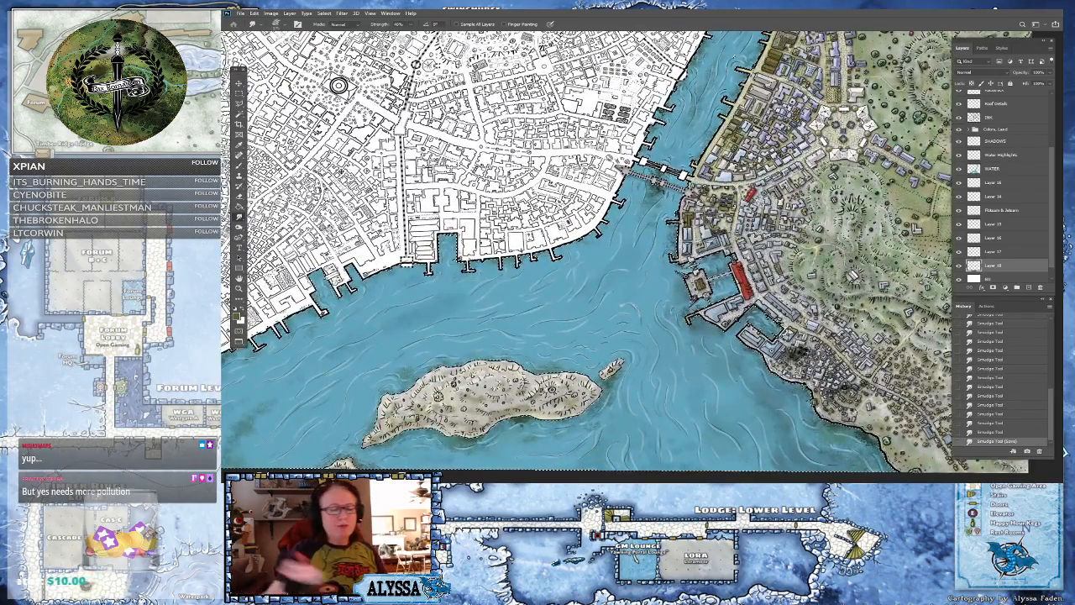
- Set the foreground to a darker olive and add a new layer beneath the previously painted one
left_click(237, 317)
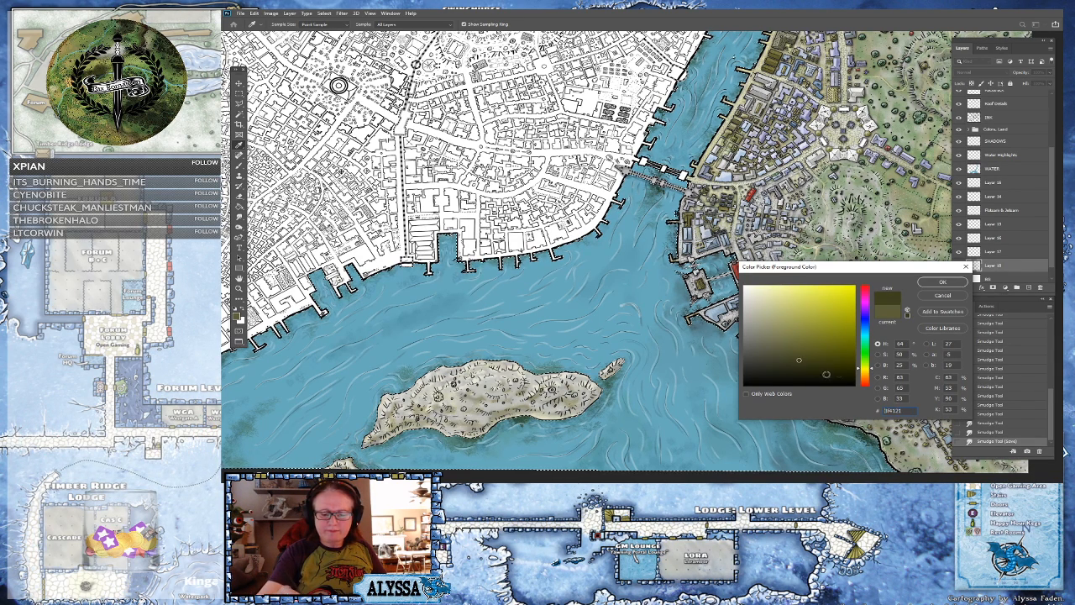
left_click(943, 282)
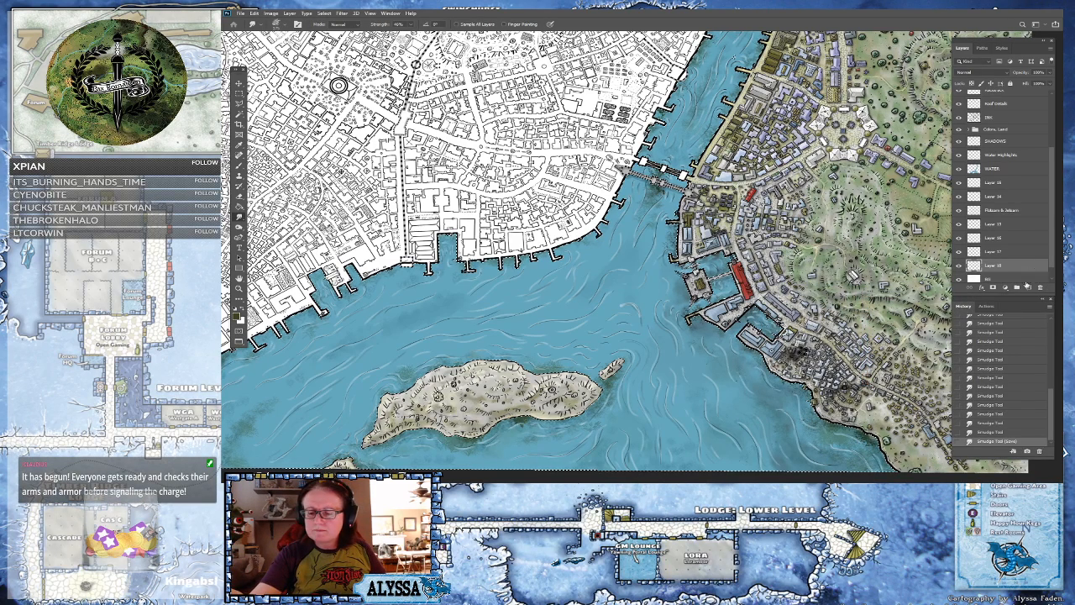
left_click(1030, 288)
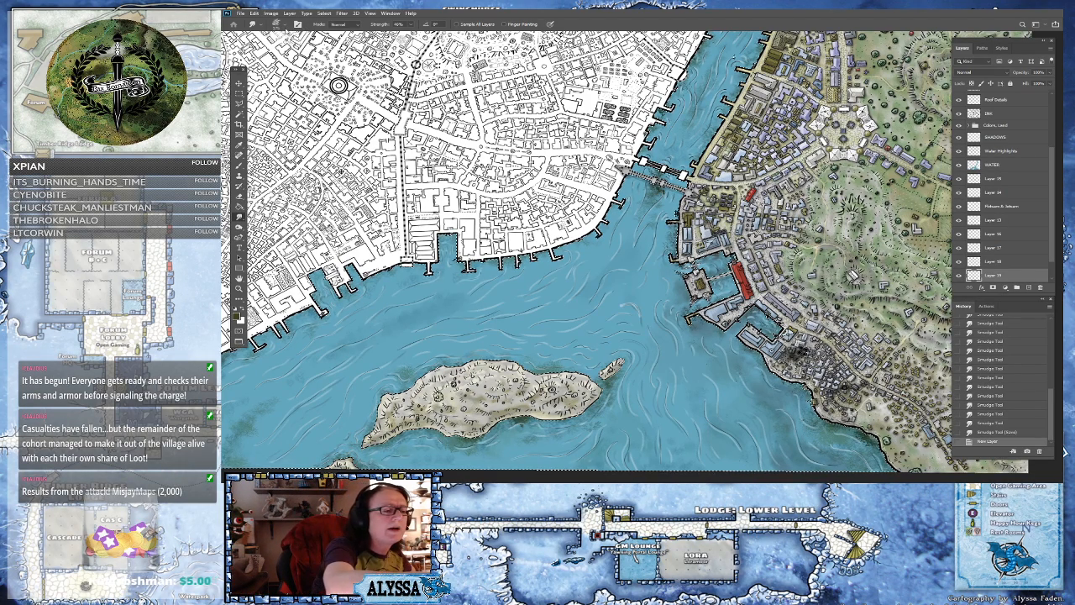
- Try leaf and plant brush tips for the Smudge tool and choose the pine02 tip
left_click(279, 24)
left_click_drag(350, 260, 350, 275)
left_click(304, 238)
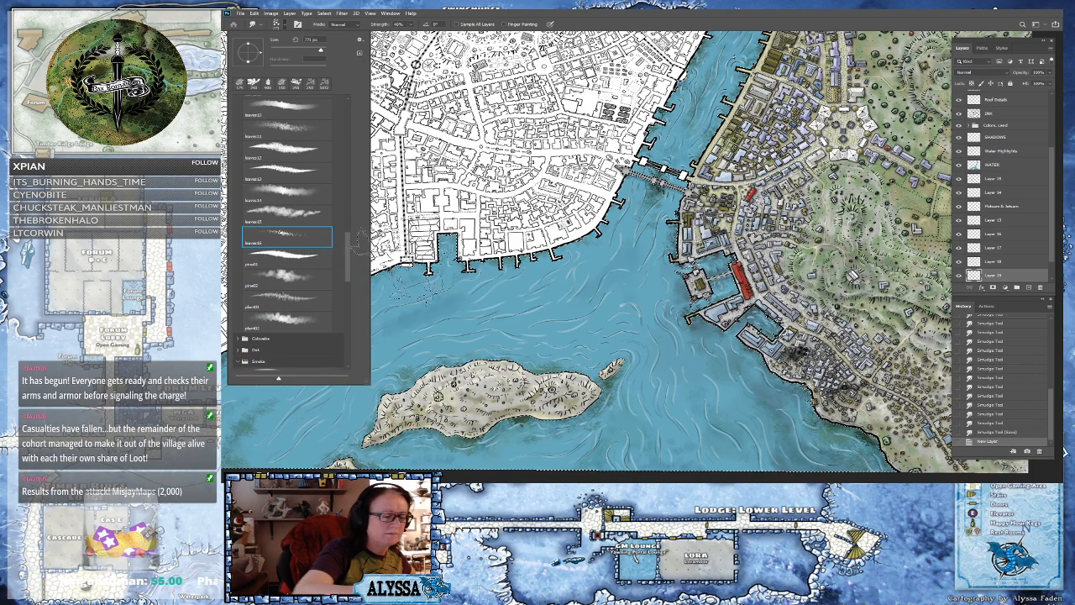
left_click(286, 301)
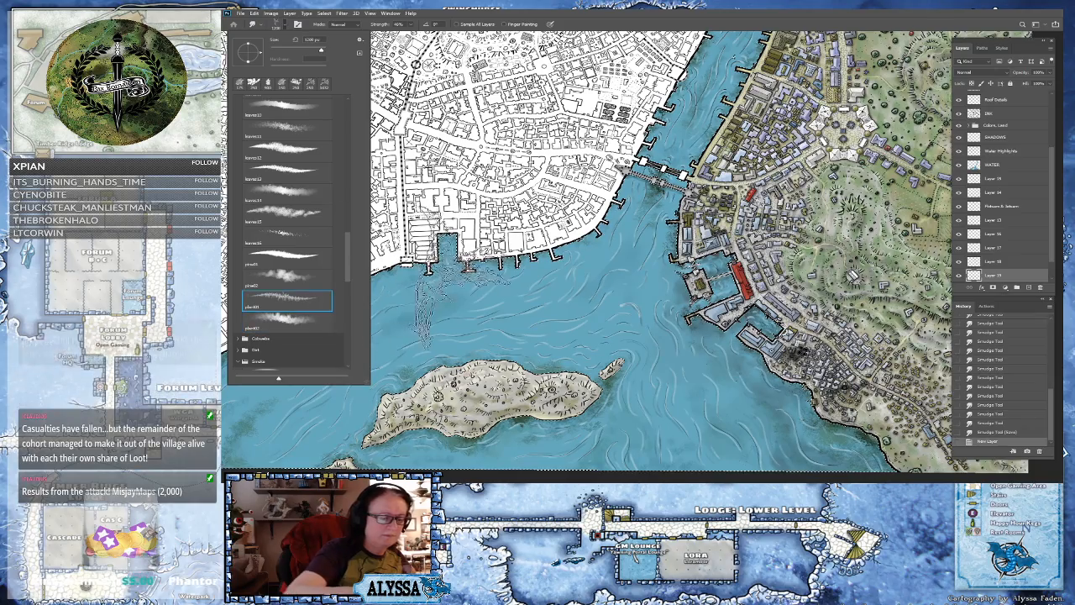
left_click(307, 281)
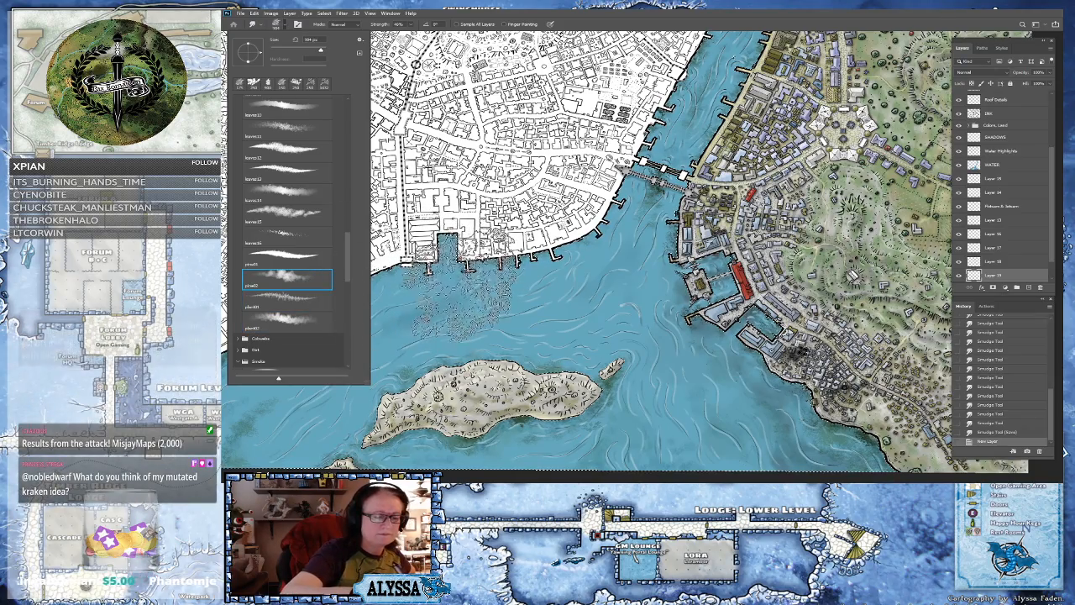
left_click(607, 24)
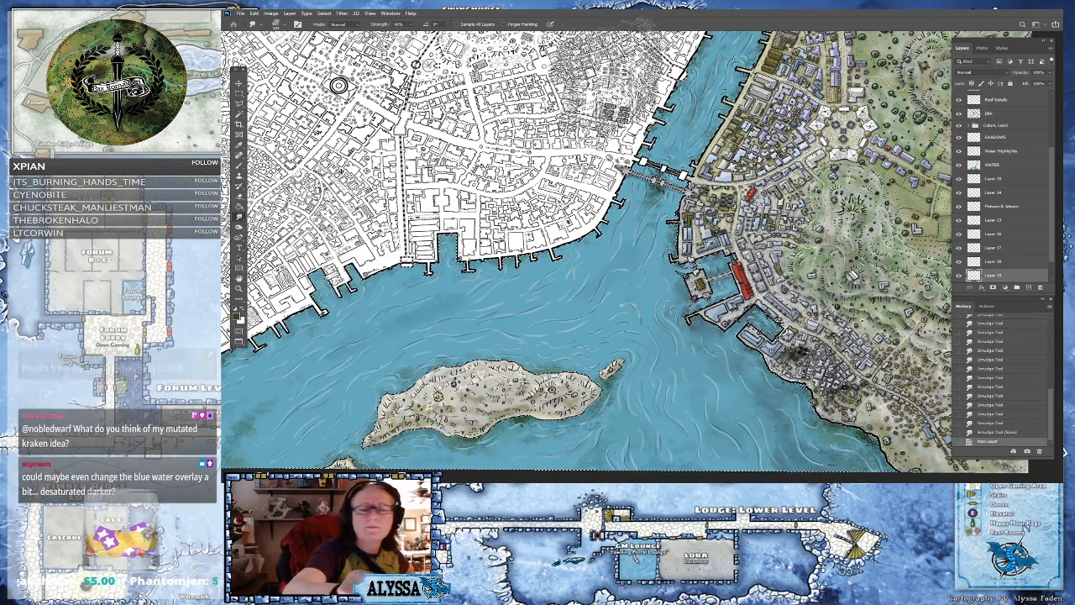
- Try to stroke the new layer with the Smudge tool down the channel from the harbour towards the bay
scroll(647, 293, "up", 3)
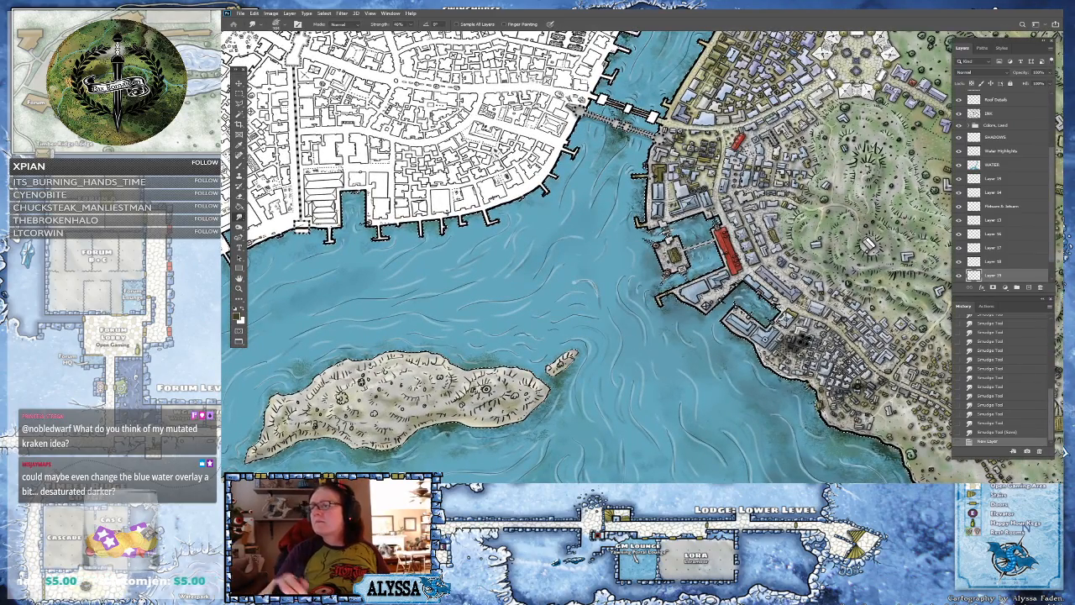
left_click_drag(647, 293, 622, 286)
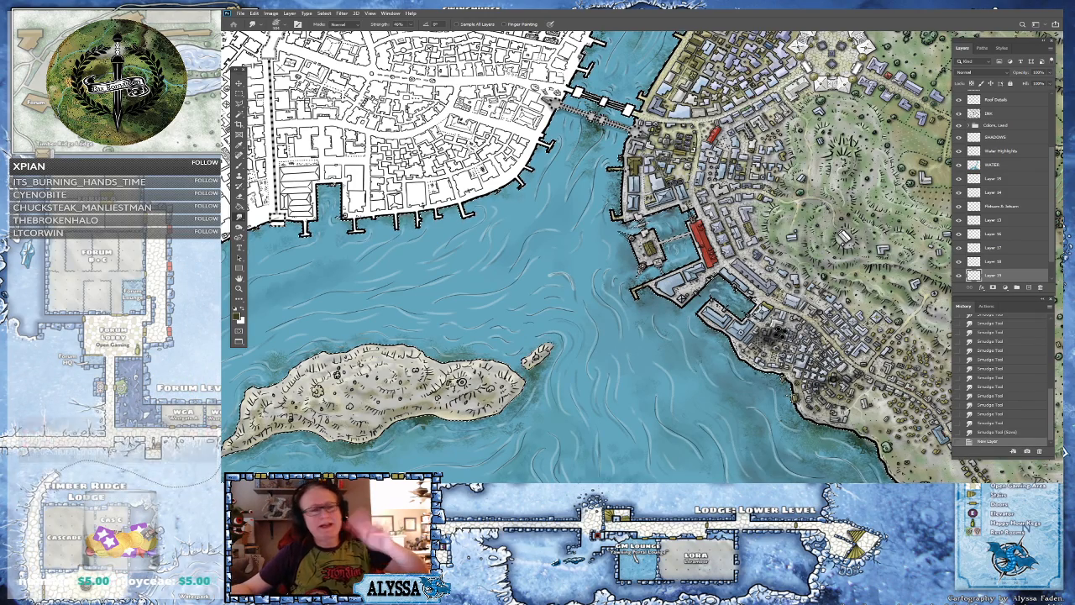
scroll(739, 394, "down", 4)
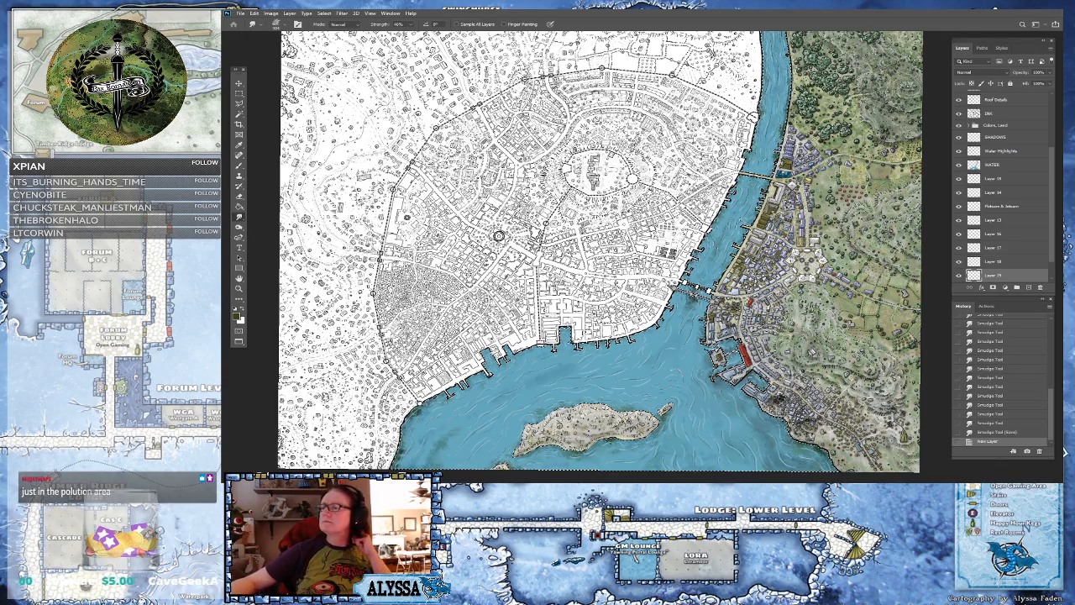
scroll(753, 369, "up", 5)
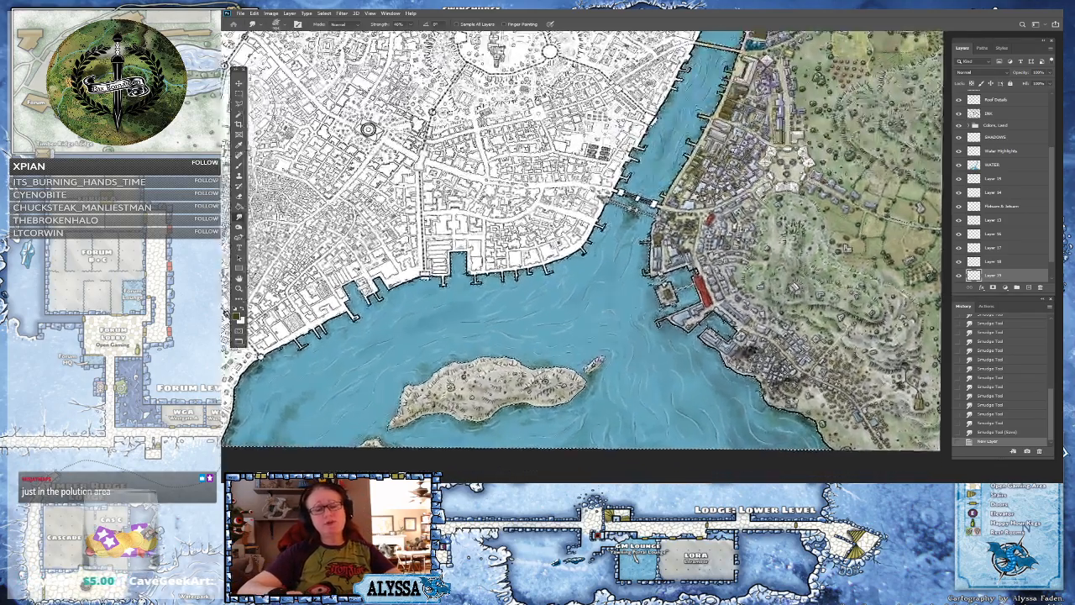
left_click_drag(634, 294, 621, 333)
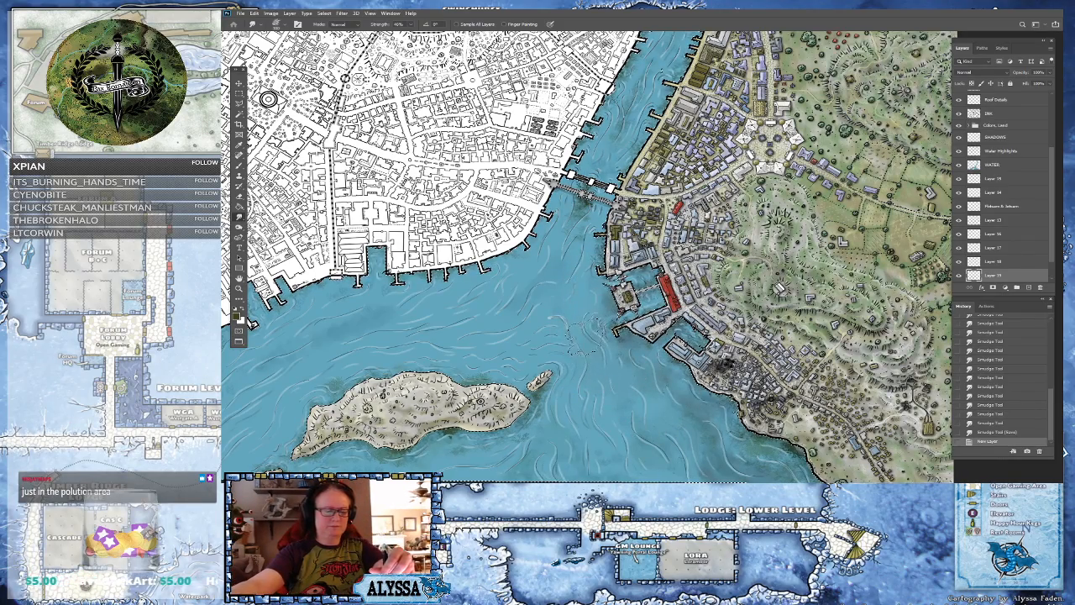
left_click_drag(627, 347, 595, 359)
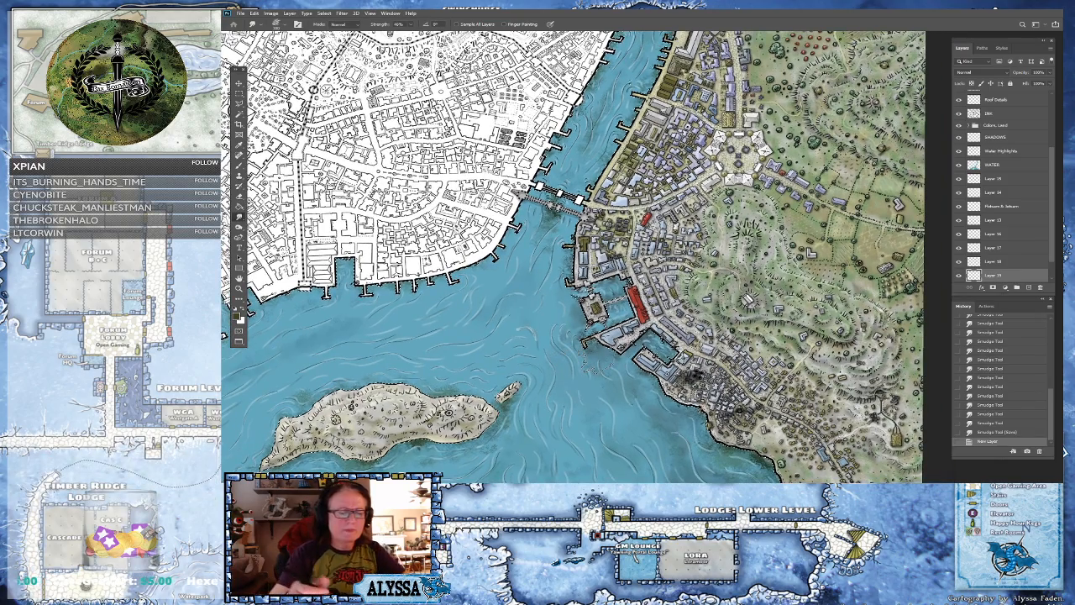
left_click_drag(557, 267, 554, 287)
left_click_drag(552, 294, 548, 324)
left_click_drag(550, 330, 550, 341)
left_click_drag(551, 344, 561, 388)
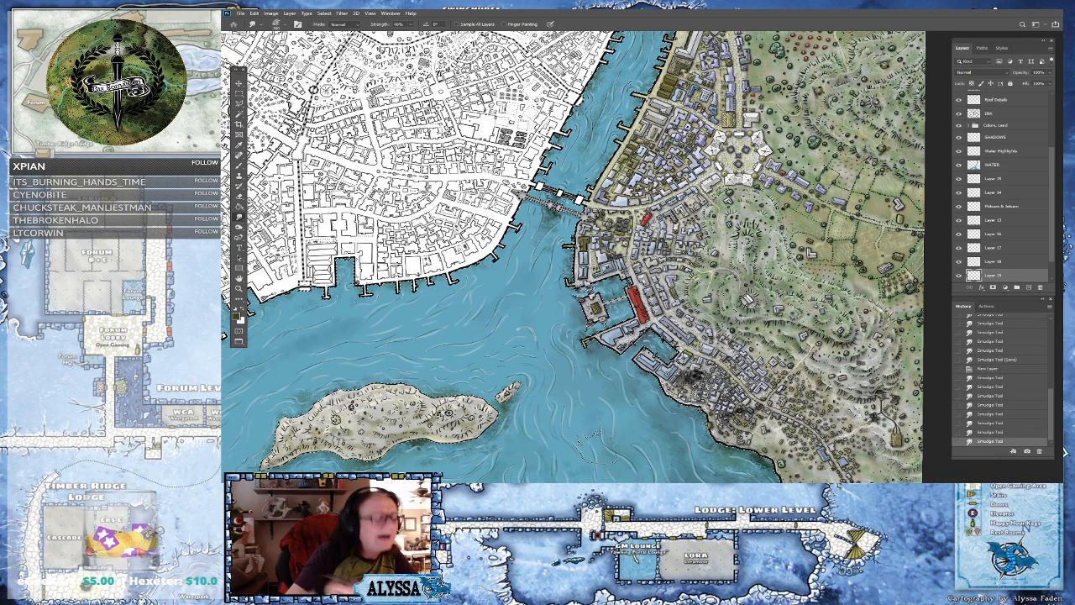
- Switch to the Brush tool, choose the leaves15 tip and reduce its size several steps
left_click(240, 166)
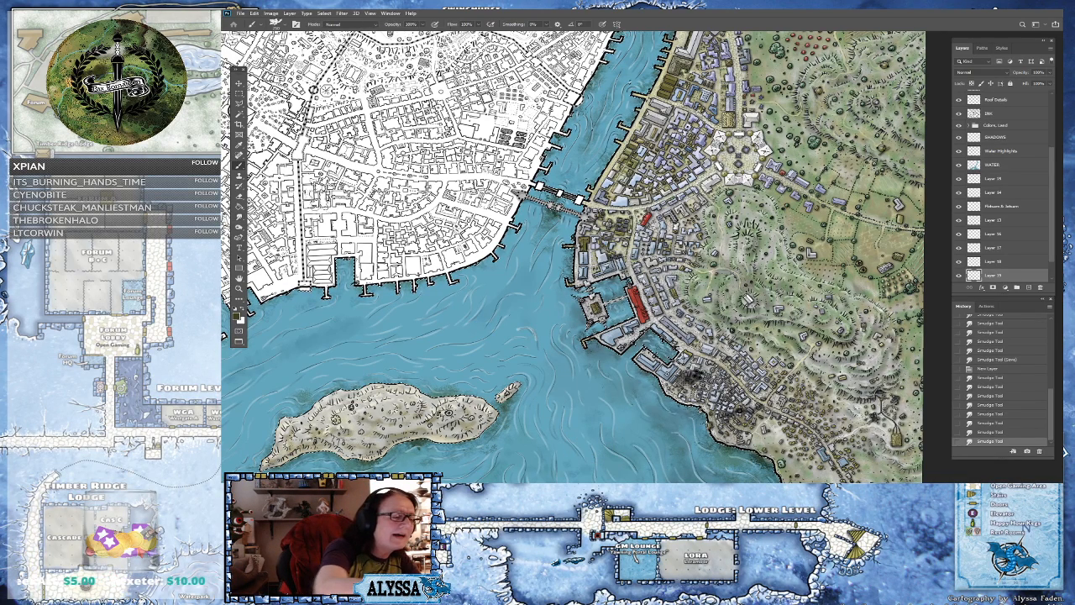
left_click(277, 23)
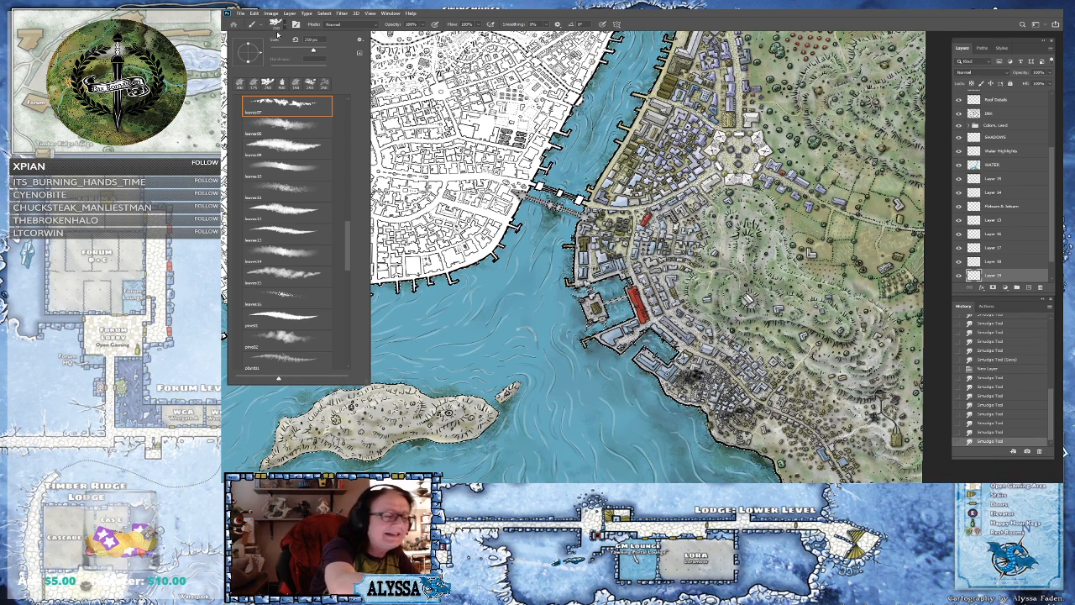
scroll(352, 263, "down", 5)
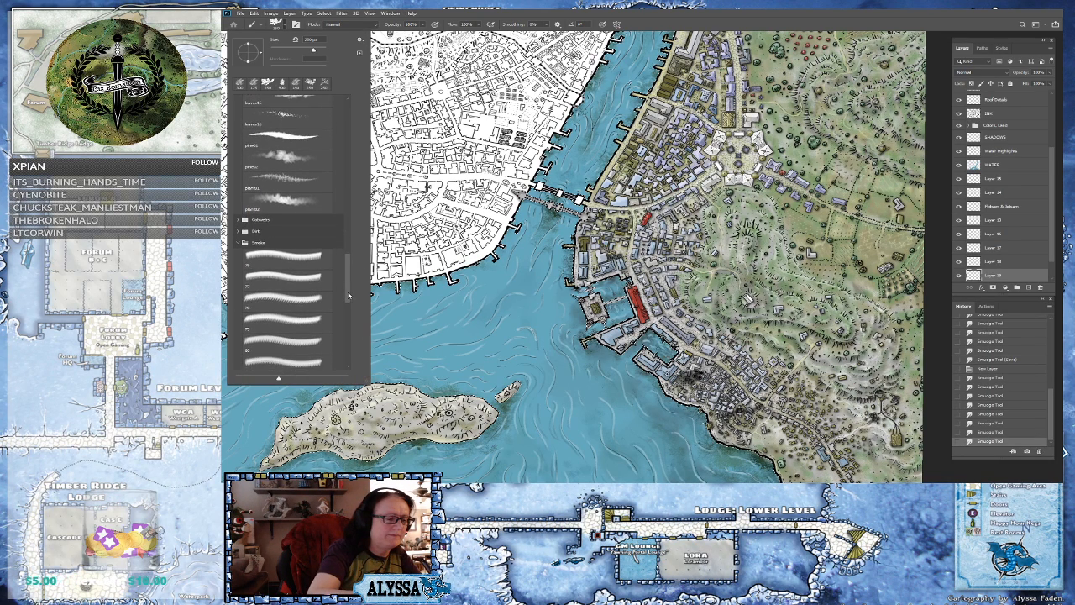
left_click(292, 160)
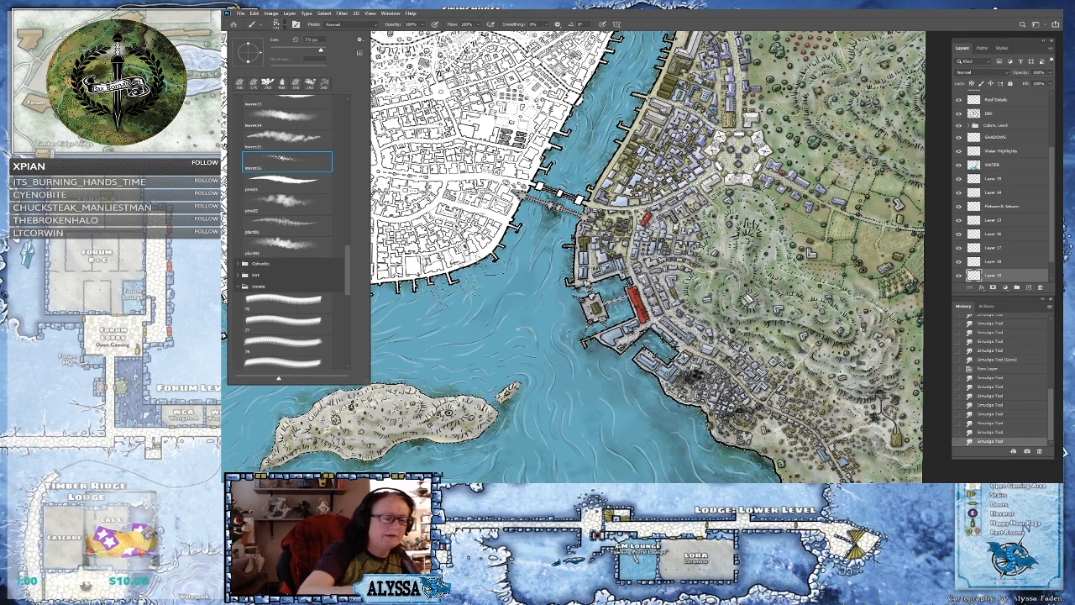
left_click(286, 136)
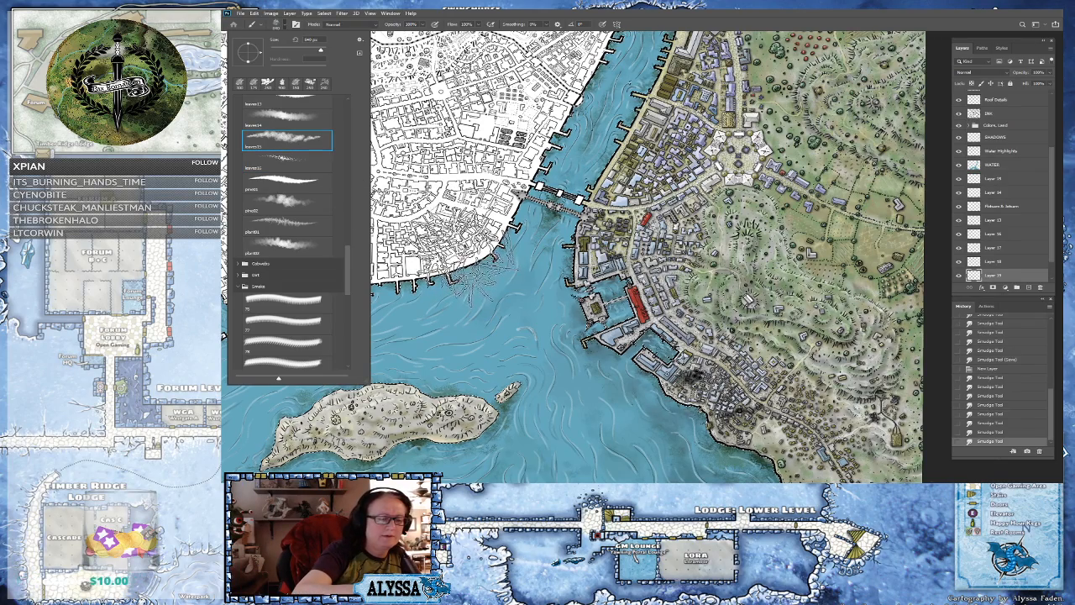
left_click(657, 25)
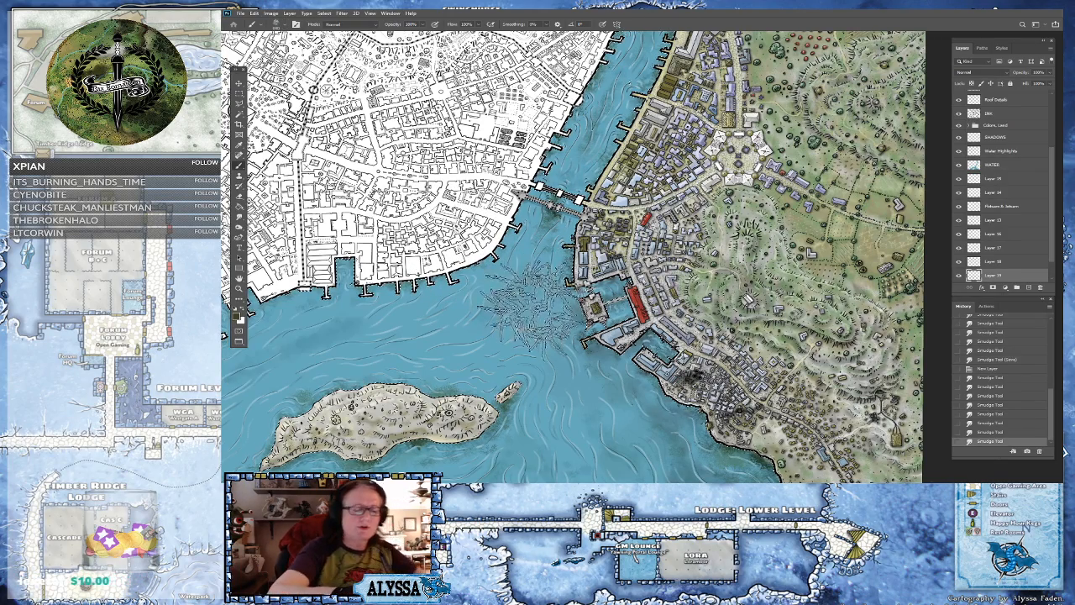
key("bracketleft")
key("bracketleft")
key("bracketleft")
key("bracketleft")
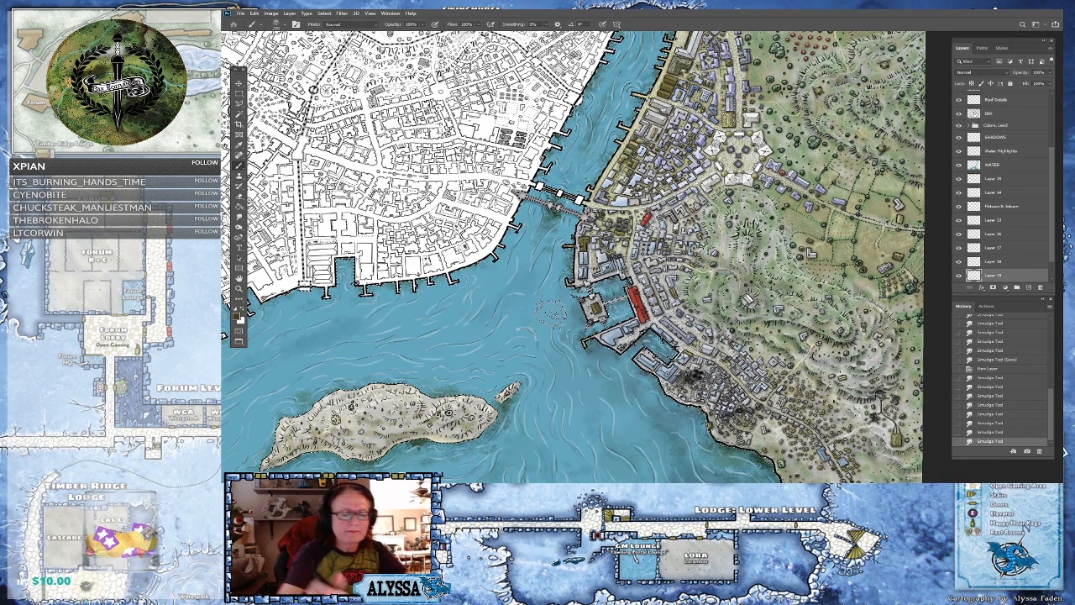
- Dab dark olive speckles along the island's north shore, around the harbour piers, up to the bridge and through the southeastern bay
left_click(439, 388)
left_click(460, 392)
left_click(485, 395)
left_click(576, 301)
left_click(572, 291)
left_click(576, 293)
left_click(583, 294)
left_click(596, 290)
left_click(609, 287)
left_click(573, 276)
left_click(569, 262)
left_click(568, 247)
left_click(567, 232)
left_click(566, 224)
left_click(555, 311)
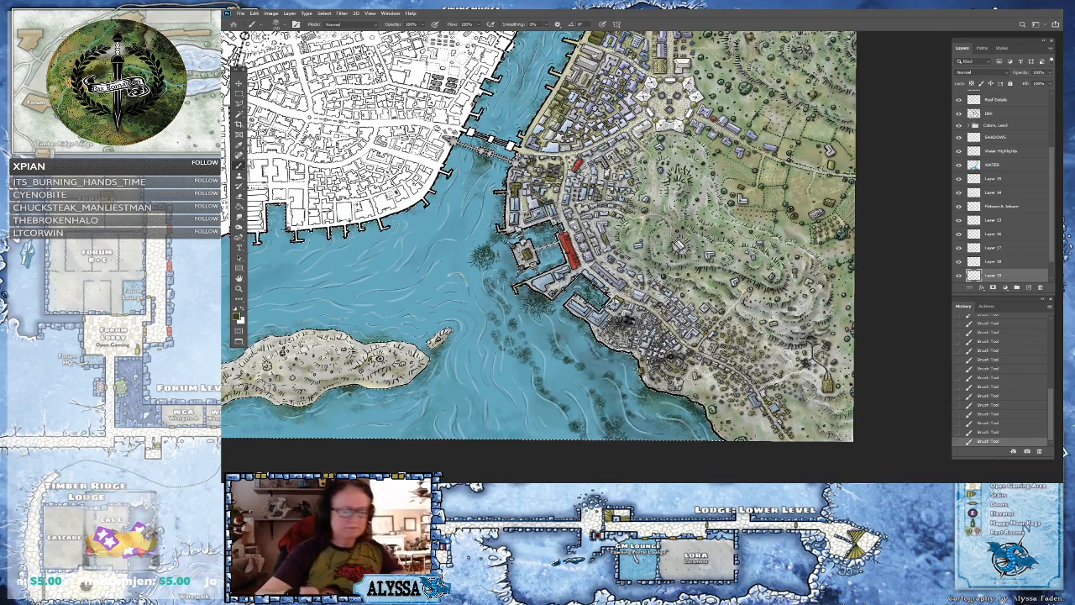
scroll(804, 480, "down", 3)
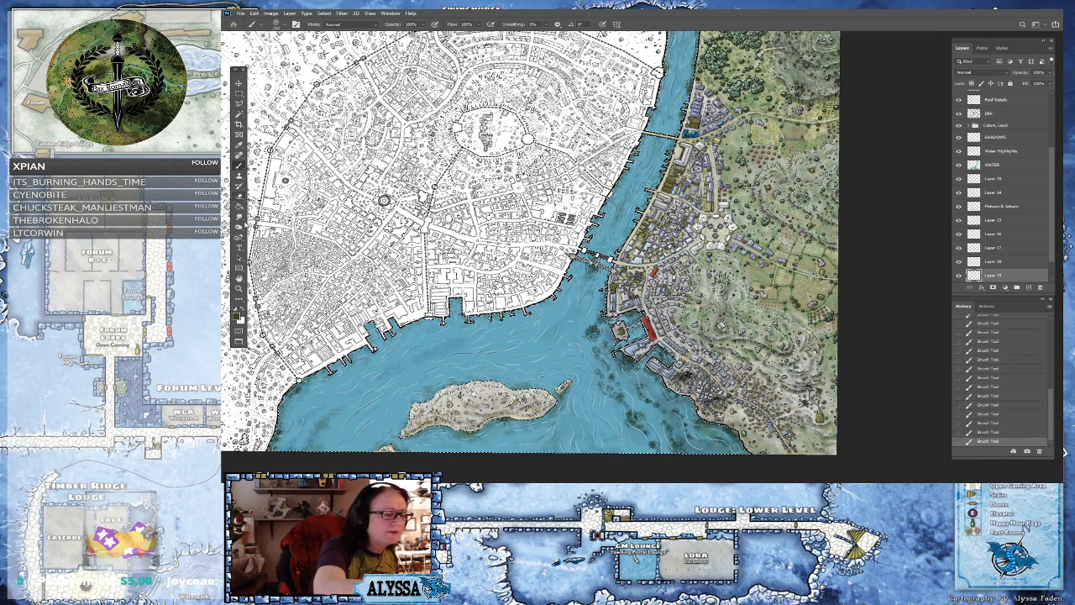
- Smudge the dark olive speckles from the harbour piers down through the southeastern bay to blend them into the water
key("r")
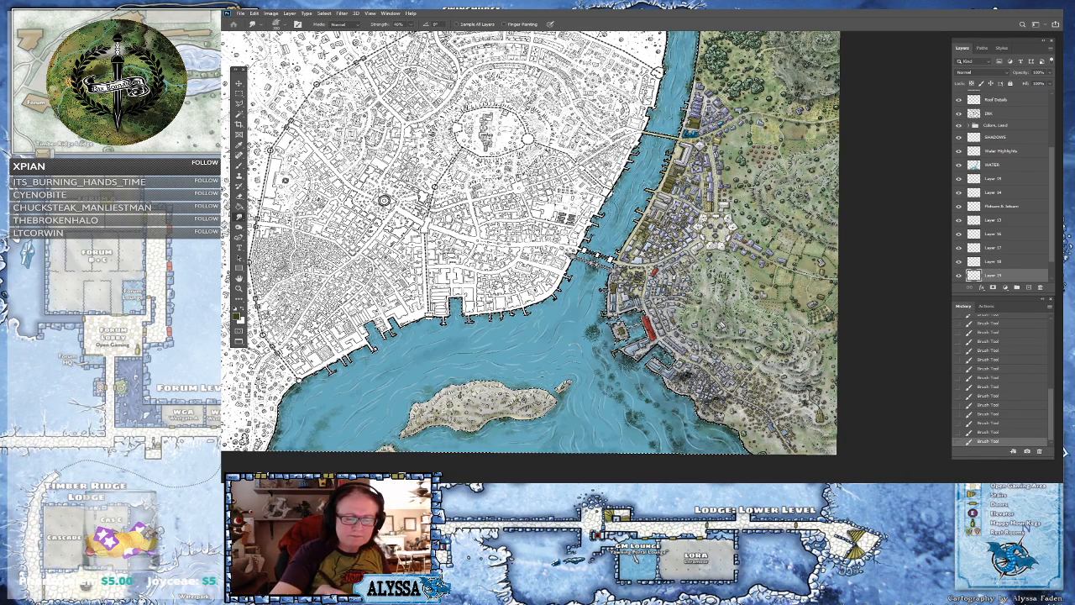
left_click_drag(598, 326, 619, 363)
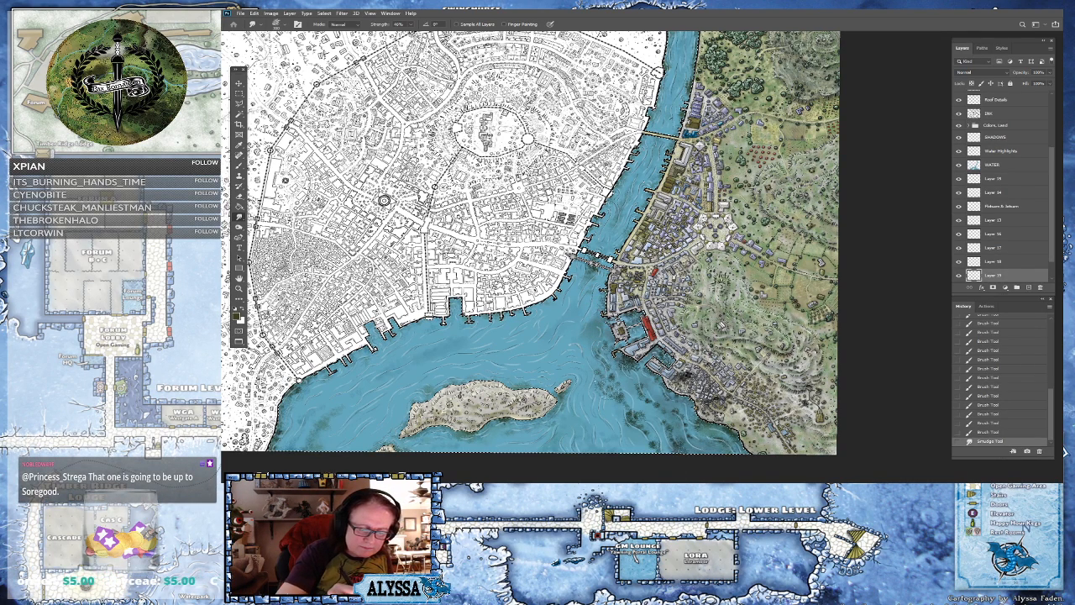
left_click_drag(620, 396, 628, 407)
left_click_drag(628, 407, 640, 421)
left_click_drag(638, 420, 630, 413)
mouse_move(607, 376)
left_mouse_down()
mouse_move(615, 390)
mouse_move(596, 397)
mouse_move(639, 421)
left_mouse_up()
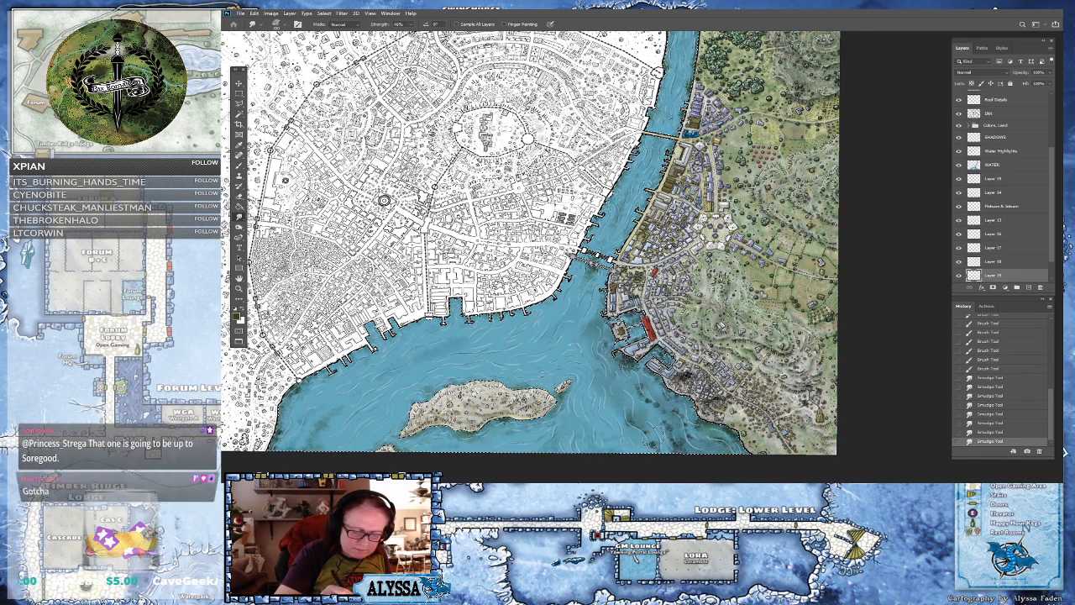
left_click_drag(647, 430, 659, 460)
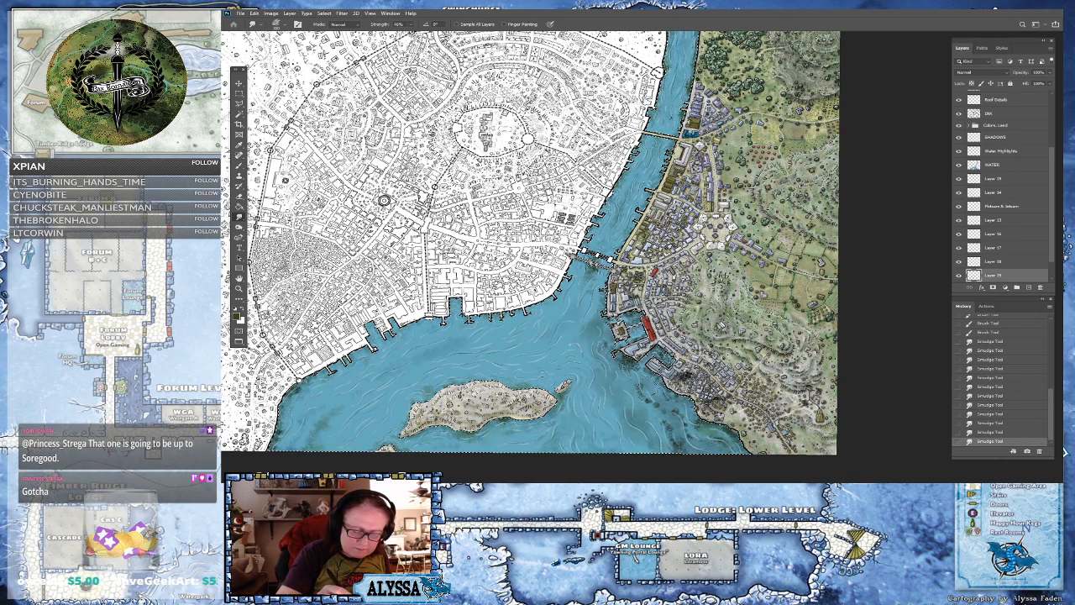
left_click_drag(641, 392, 686, 456)
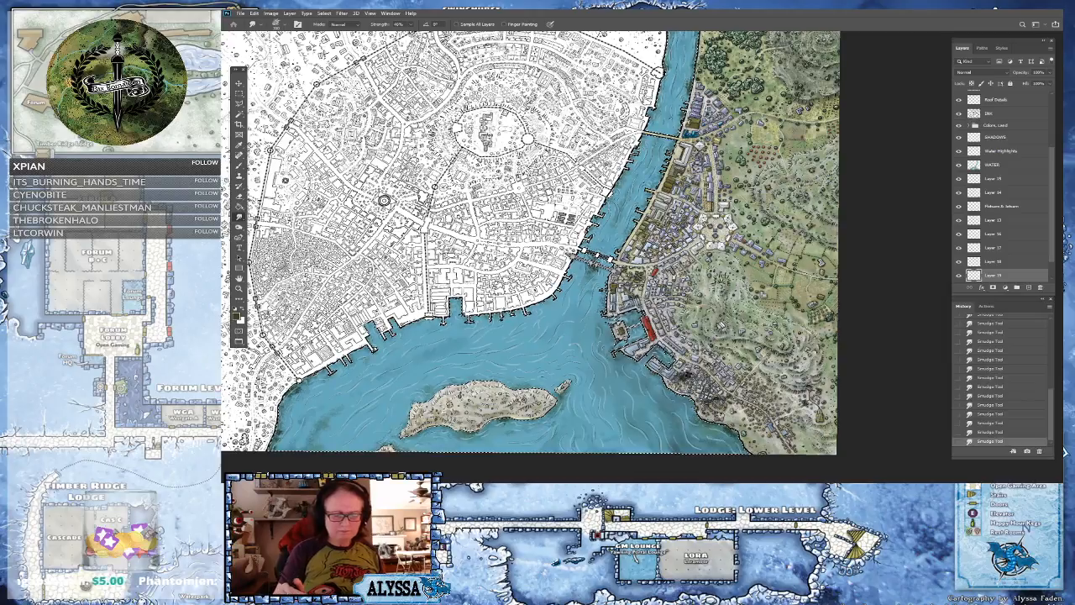
- Check the blended water over the whole map and save the document
key("ctrl+minus")
scroll(621, 277, "down", 2)
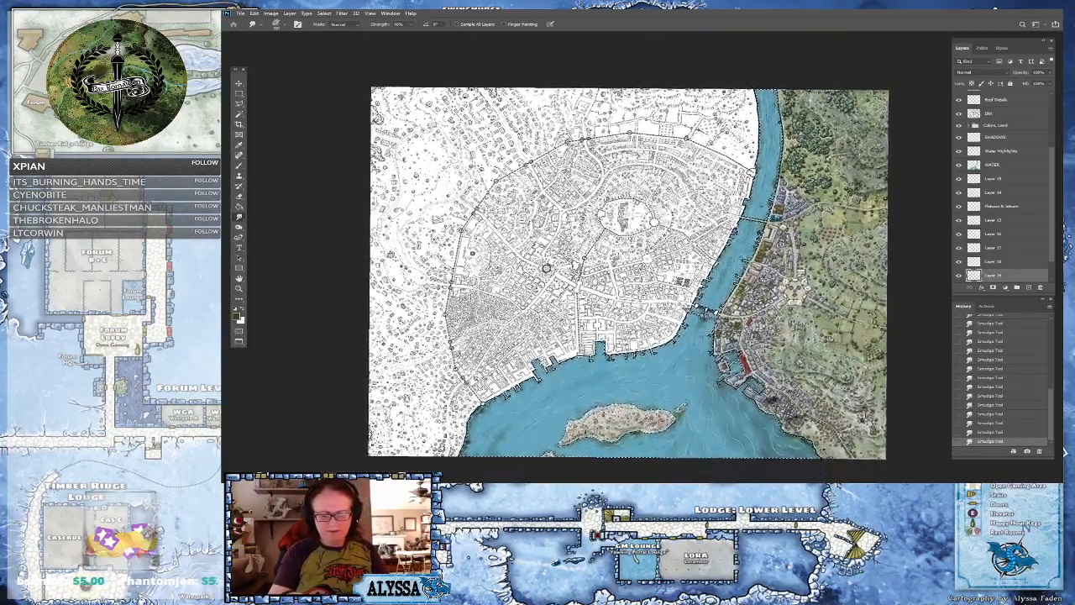
scroll(622, 277, "up", 2)
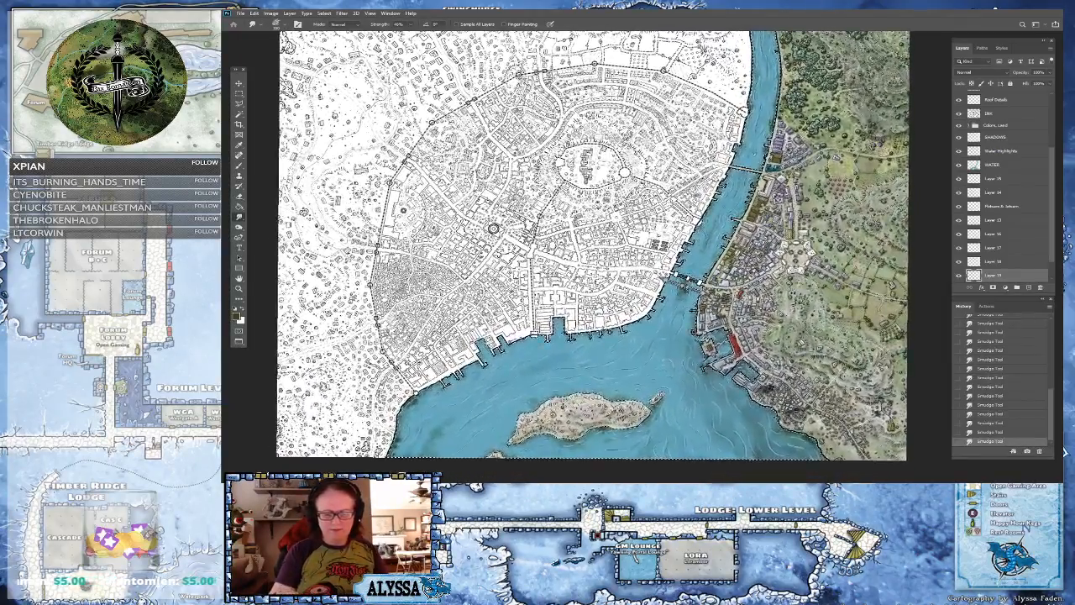
key("ctrl+s")
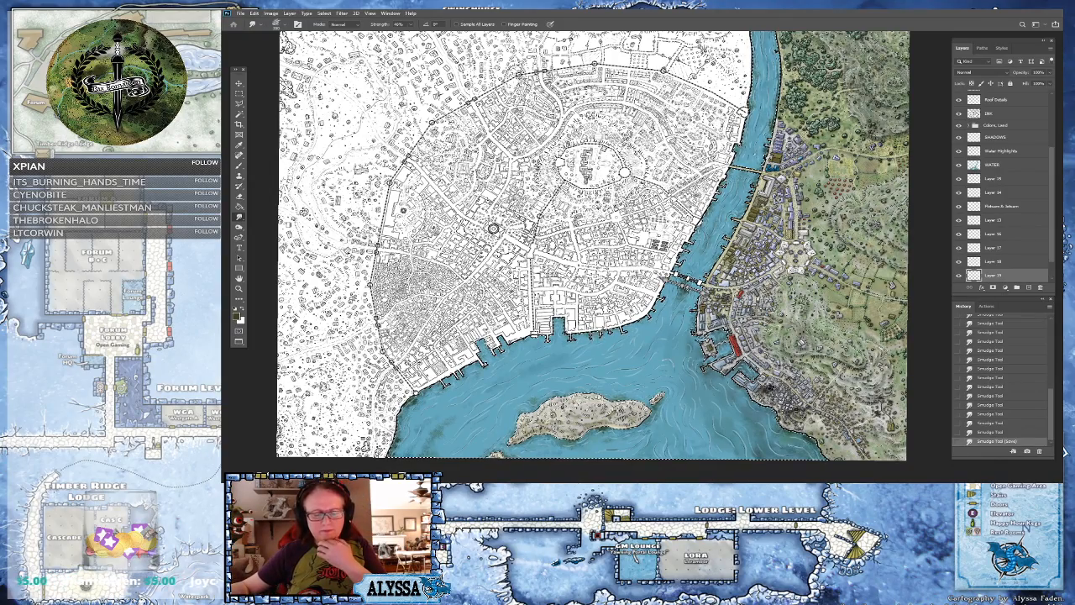
- Merge all the layers between WATER and BG into a single layer and save the document again
scroll(592, 248, "down", 1)
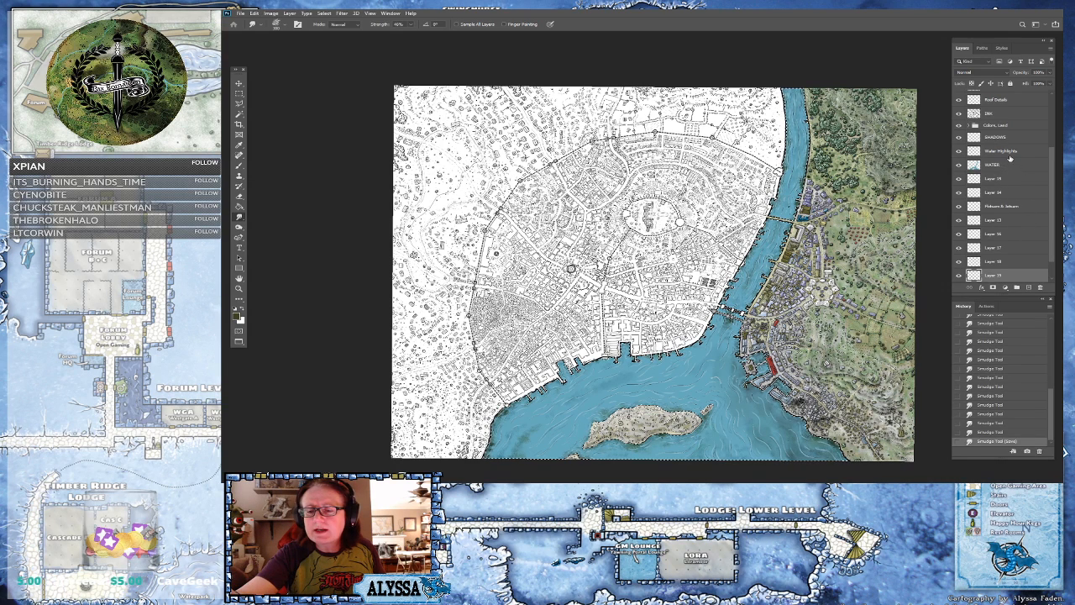
left_click(1002, 181)
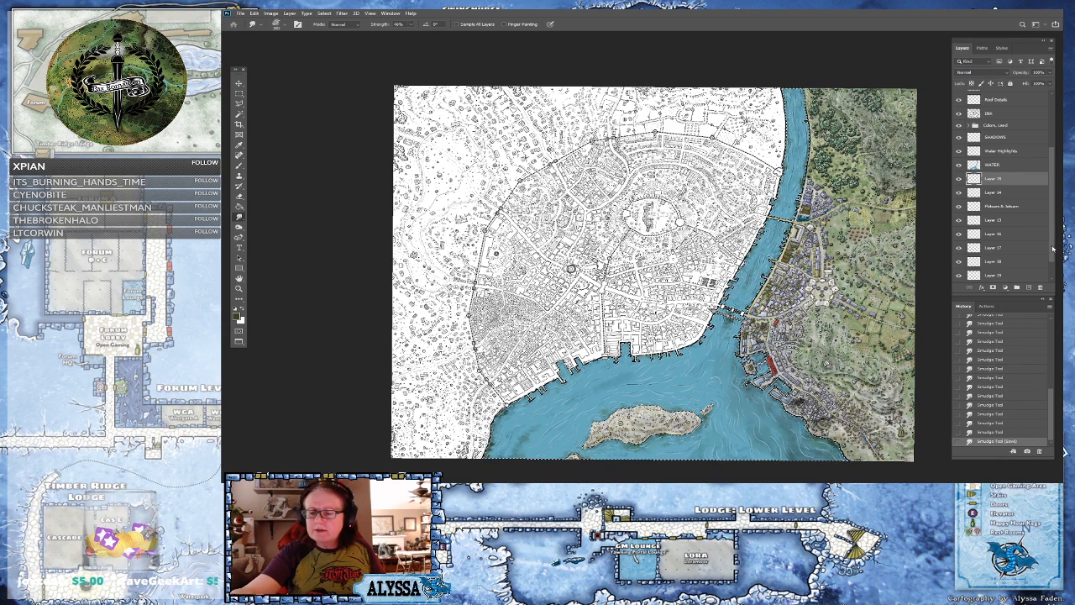
scroll(1041, 252, "down", 1)
left_click(1017, 252, "shift")
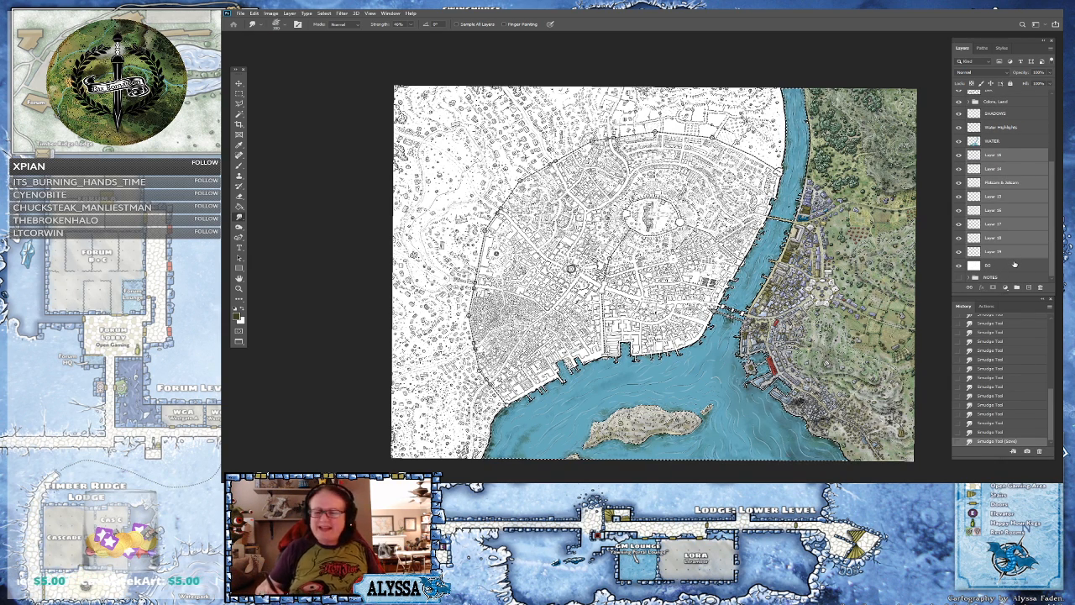
key("ctrl+e")
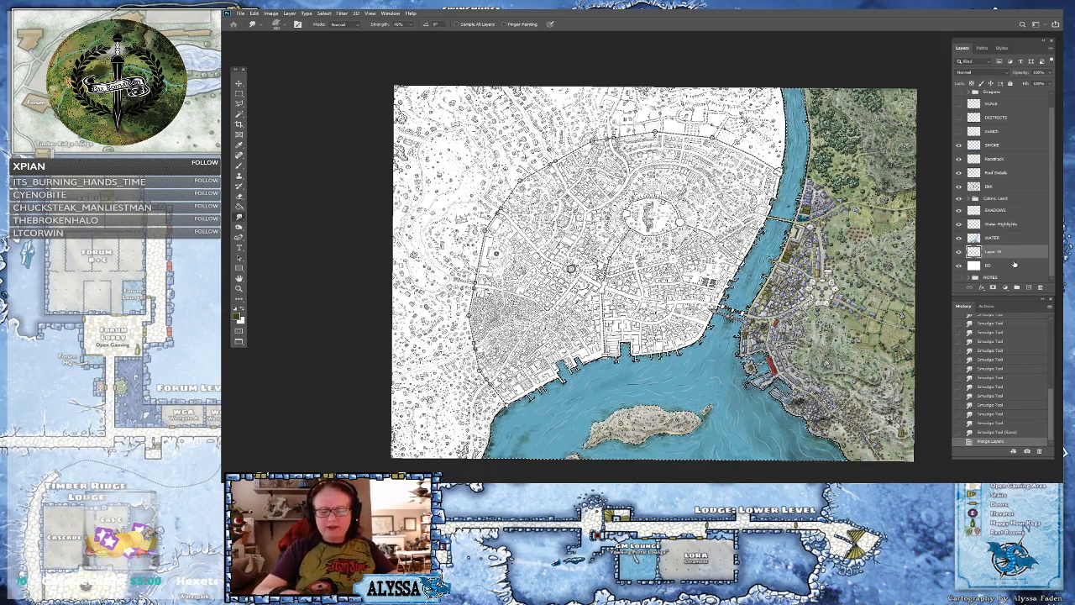
key("ctrl+plus")
key("ctrl+plus")
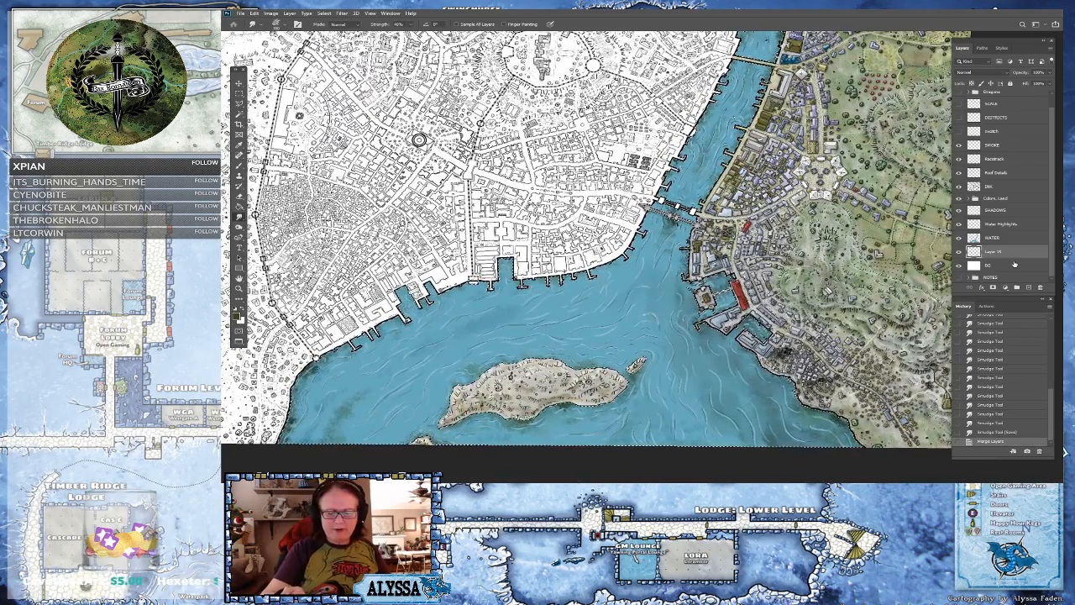
key("ctrl+minus")
key("ctrl+s")
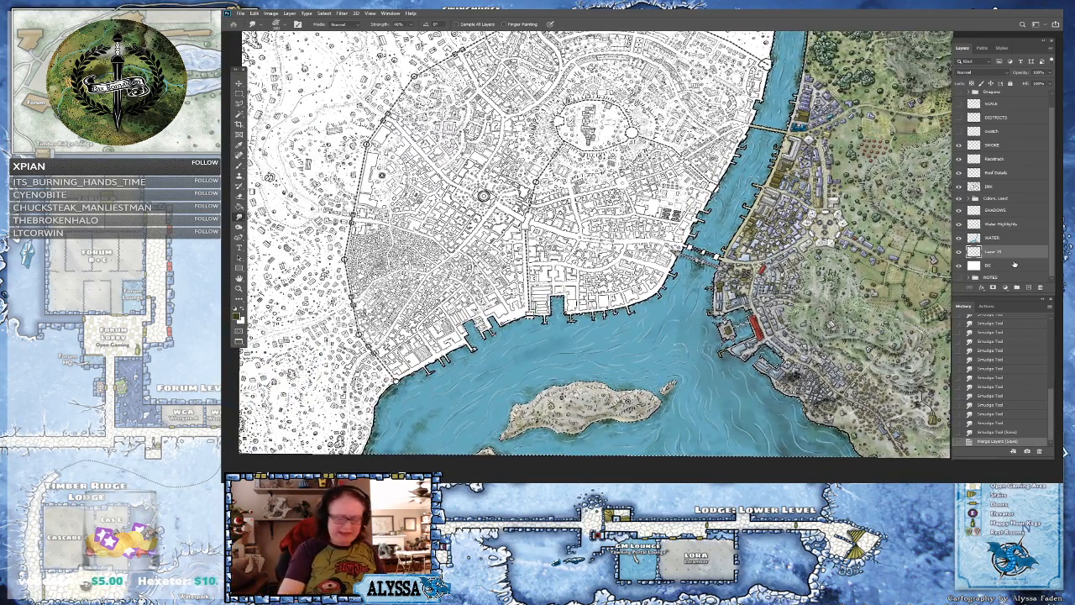
- Try a pine tip and a leaves tip for the Smudge tool, then browse back to the start of the Foliage brushes
key("ctrl+minus")
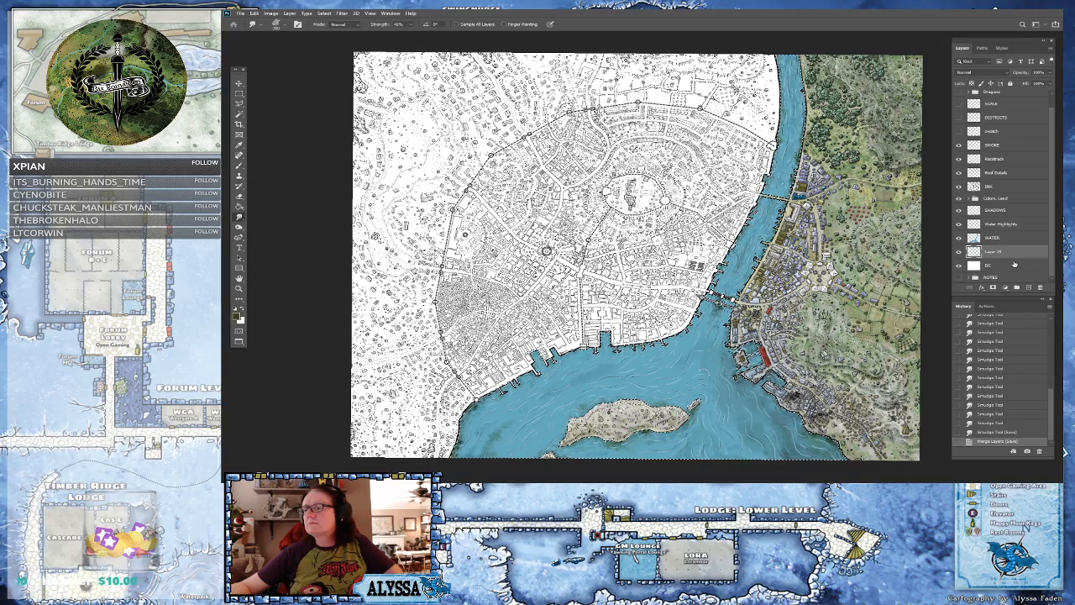
key("ctrl+plus")
key("ctrl+plus")
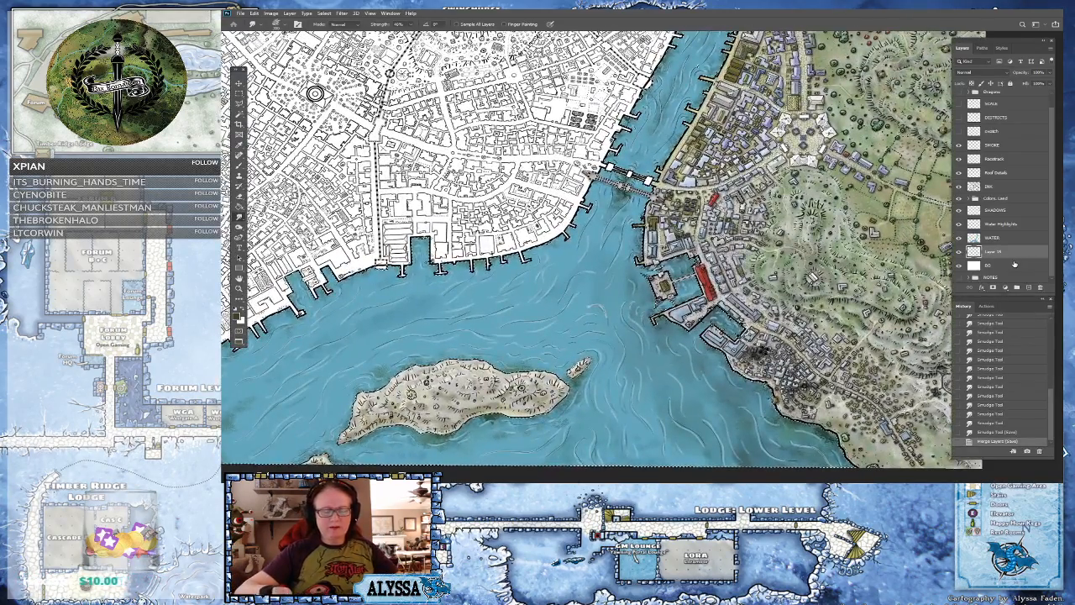
key("ctrl+minus")
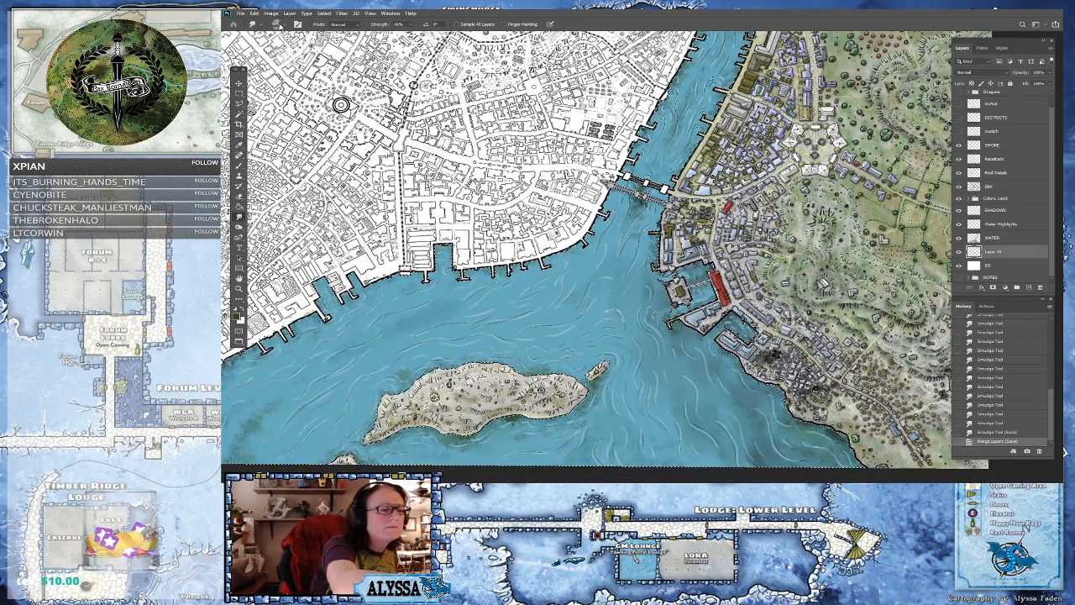
left_click(280, 24)
left_click(315, 186)
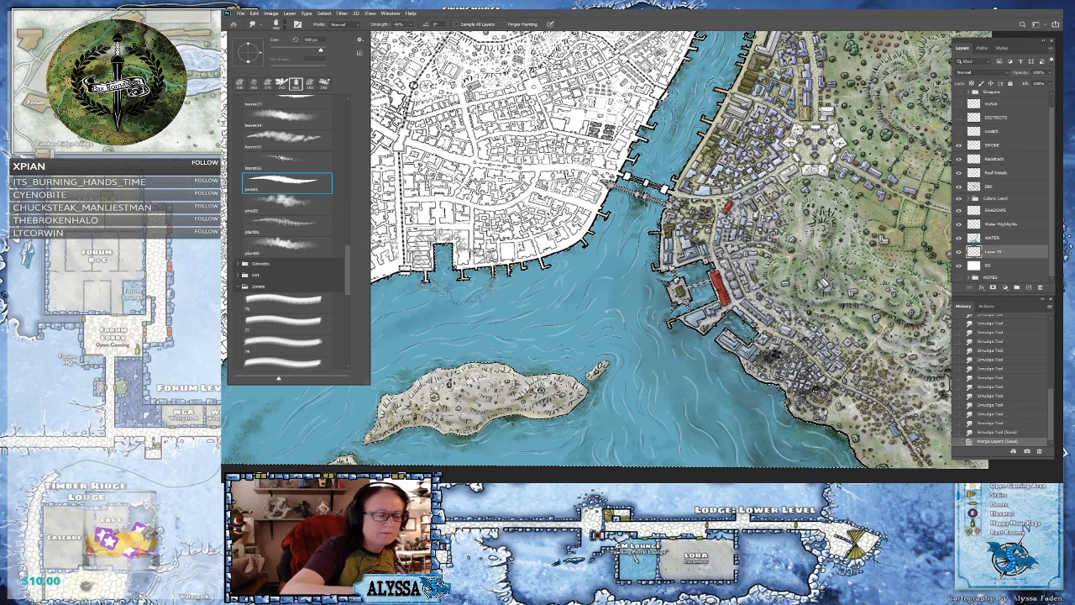
key("comma")
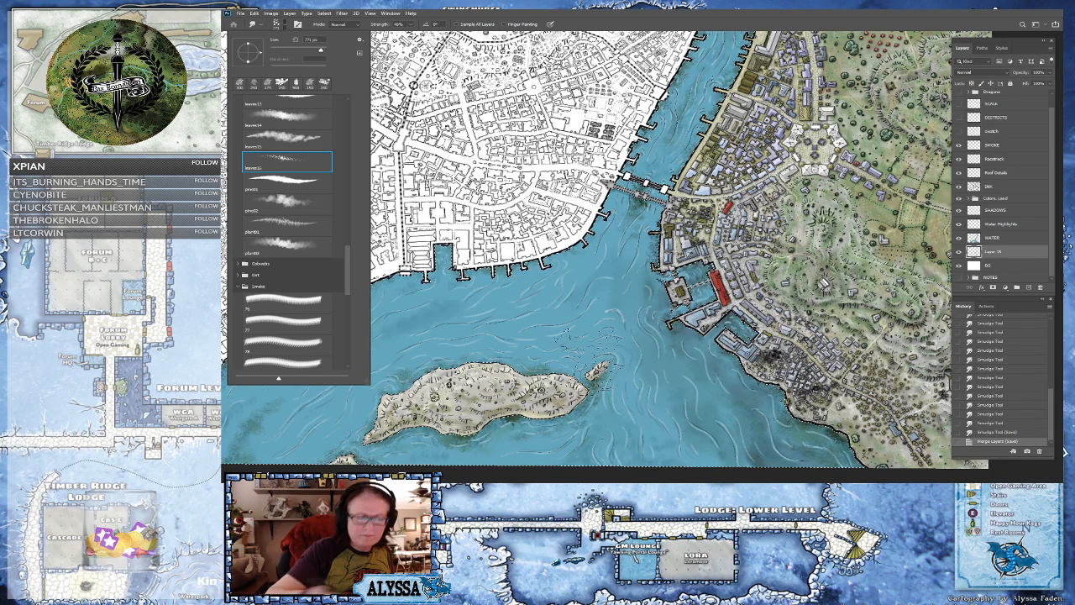
scroll(353, 166, "up", 10)
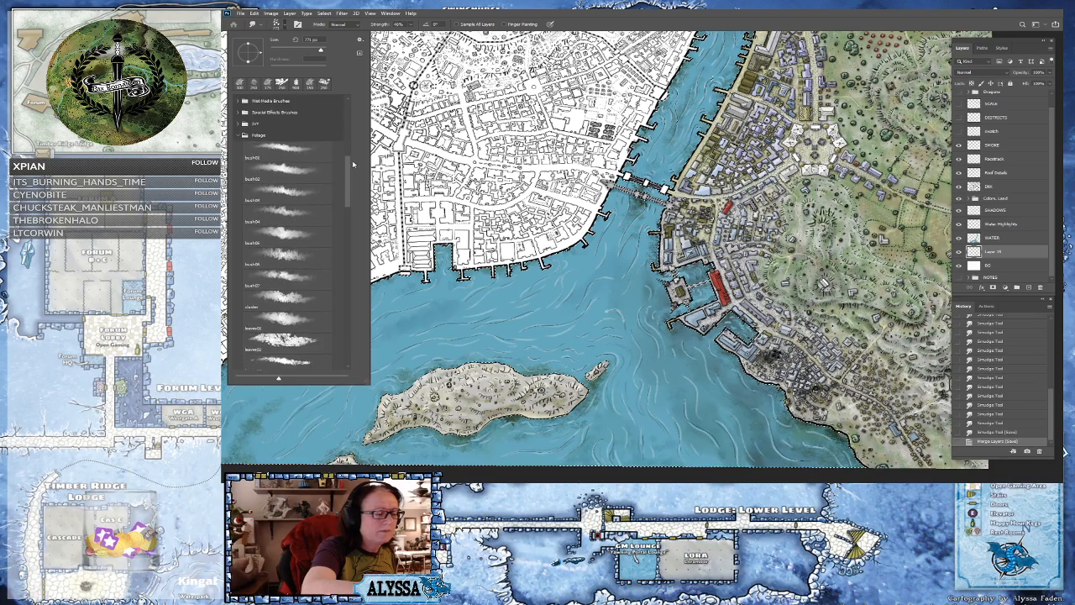
left_click_drag(353, 163, 351, 152)
- Compare the first bush tips for the Smudge tool, choose bush05 and reduce its size several steps
left_click(301, 220)
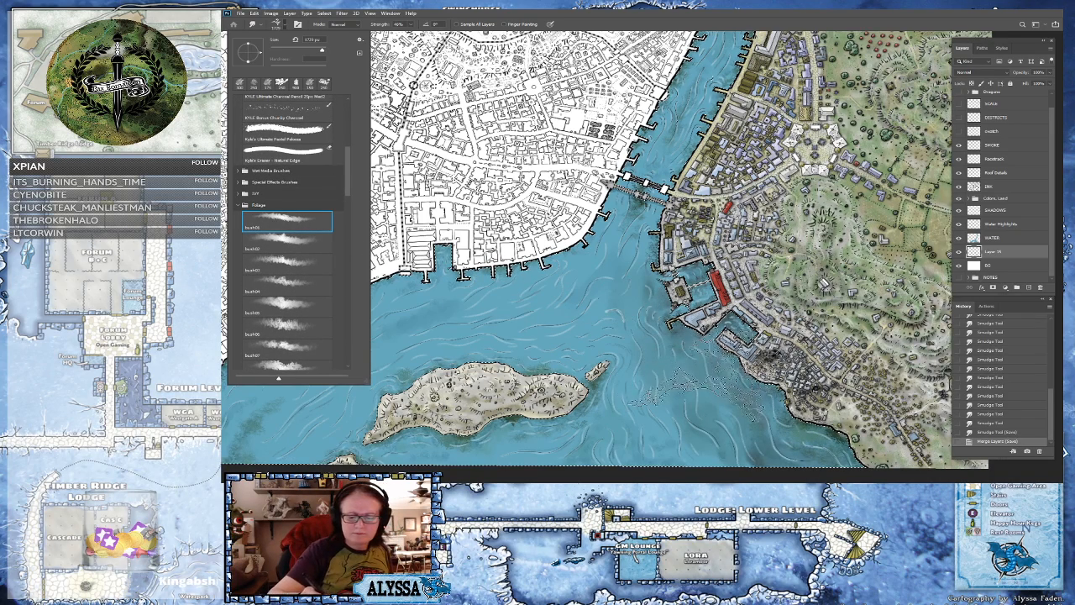
left_click(304, 244)
left_click(287, 262)
left_click(339, 293)
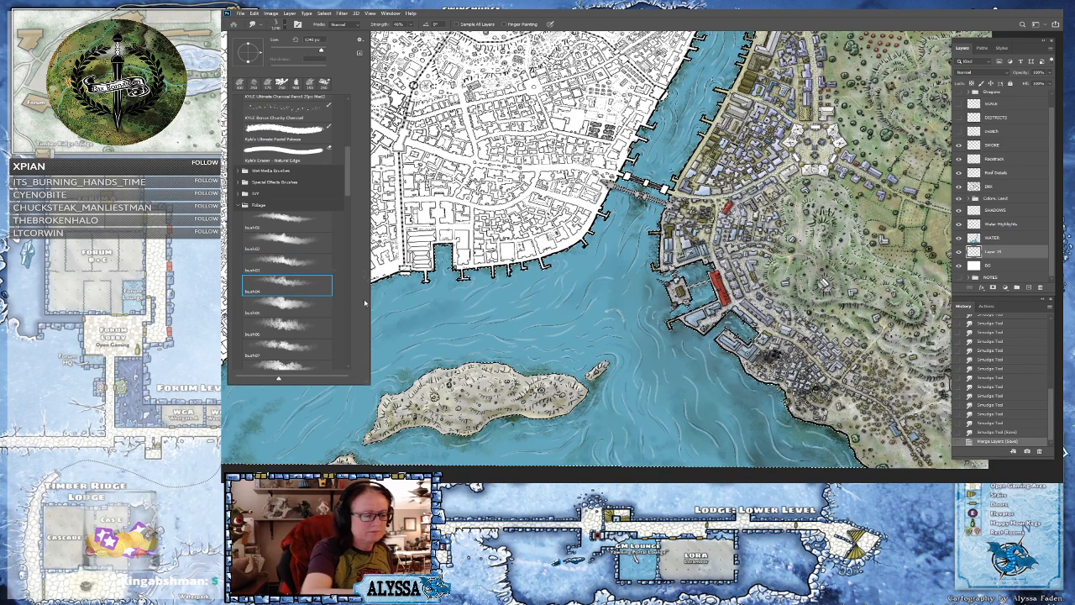
left_click(292, 271)
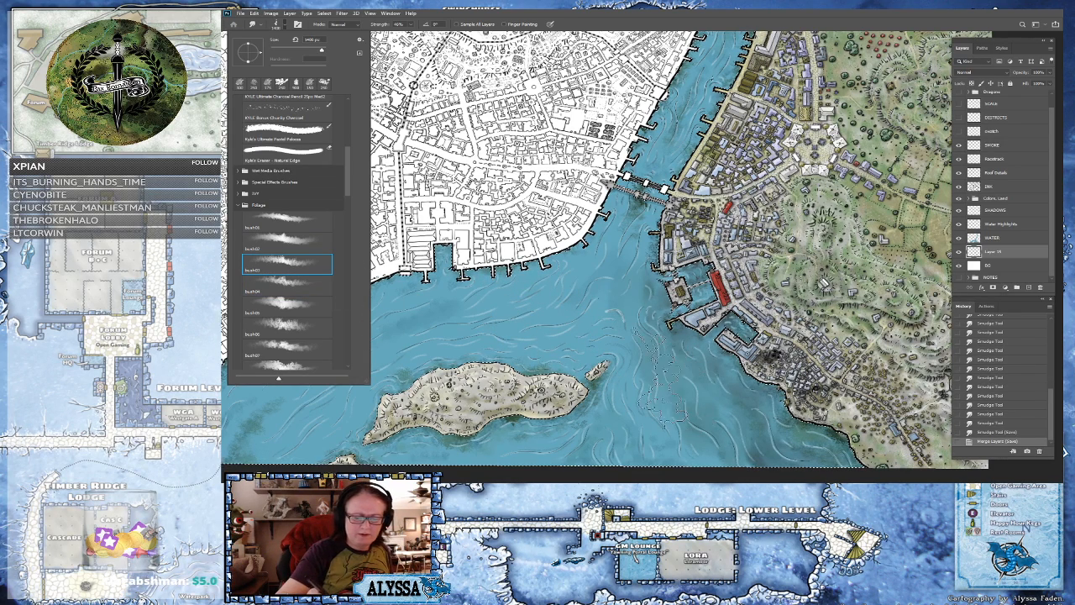
left_click(284, 302)
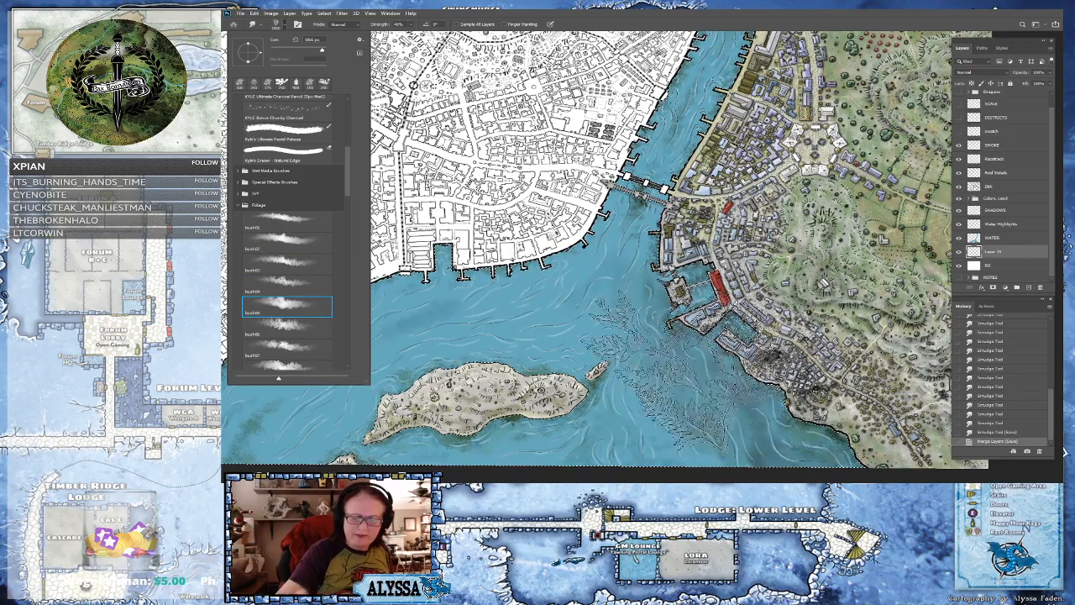
key("Return")
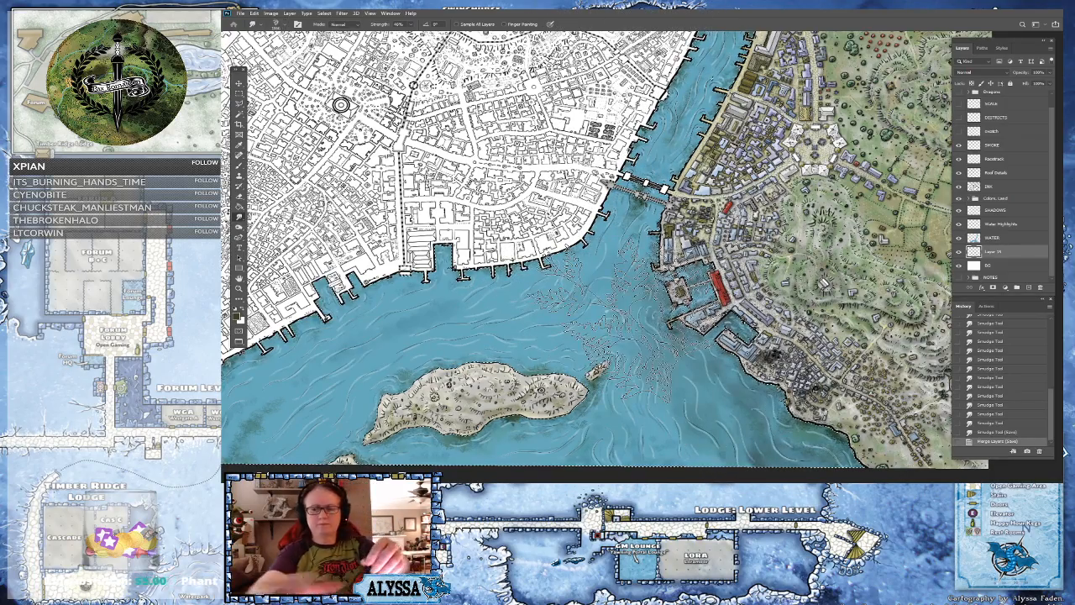
key("bracketleft")
key("bracketleft")
key("bracketleft")
key("bracketleft")
key("bracketleft")
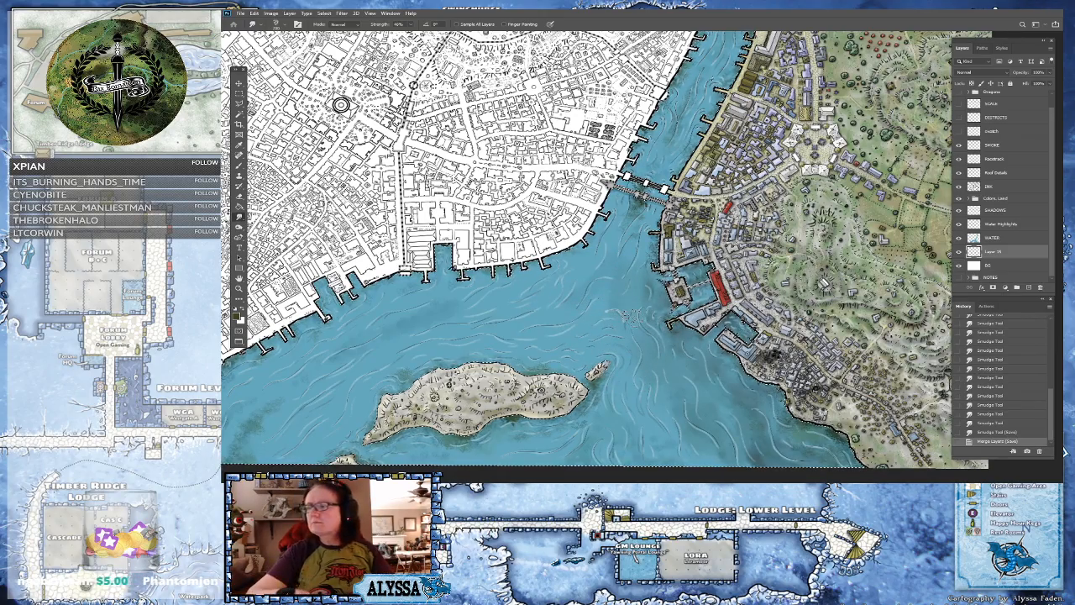
left_click_drag(620, 353, 632, 318)
scroll(631, 318, "down", 2)
scroll(834, 342, "down", 5)
scroll(833, 342, "up", 3)
scroll(522, 227, "up", 3)
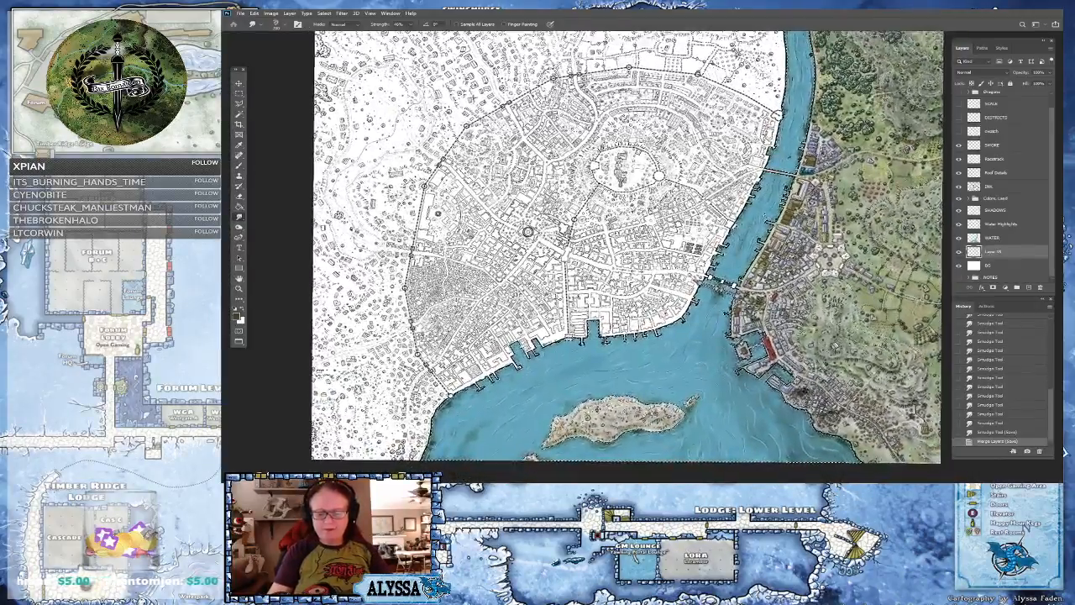
scroll(485, 222, "up", 2)
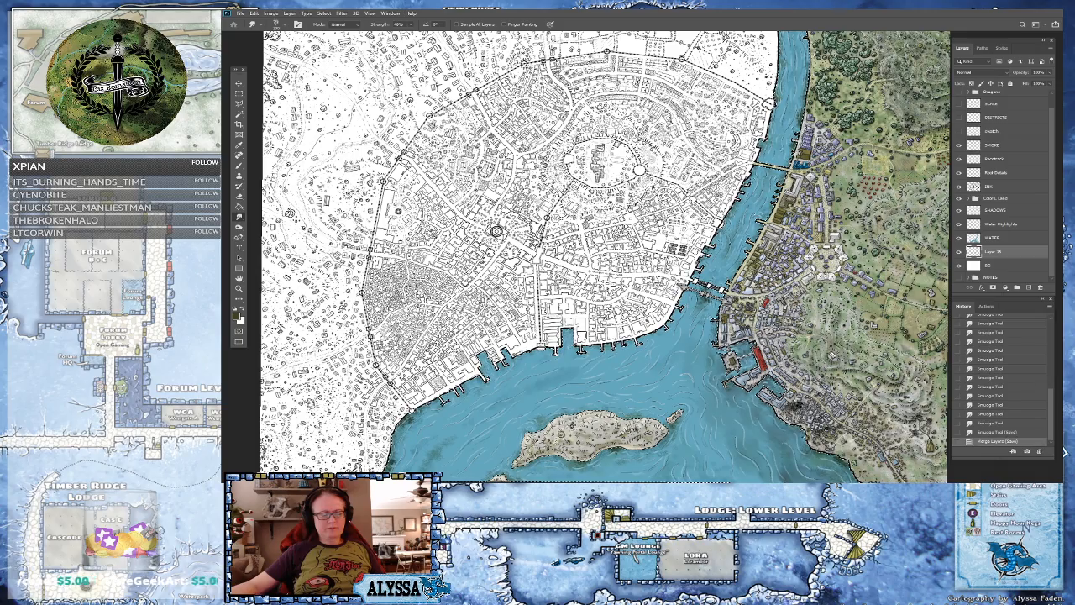
key("ctrl+minus")
key("ctrl+plus")
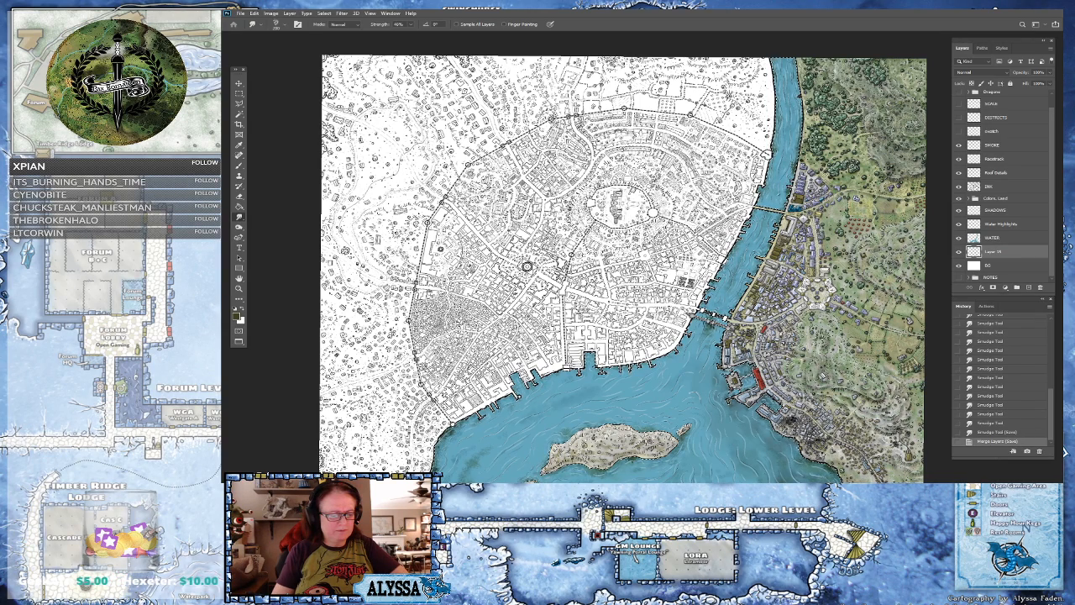
- Smudge the murky water on the merged layer along the western edge of the harbour piers
key("ctrl+plus")
key("ctrl+plus")
left_click_drag(526, 285, 332, 75)
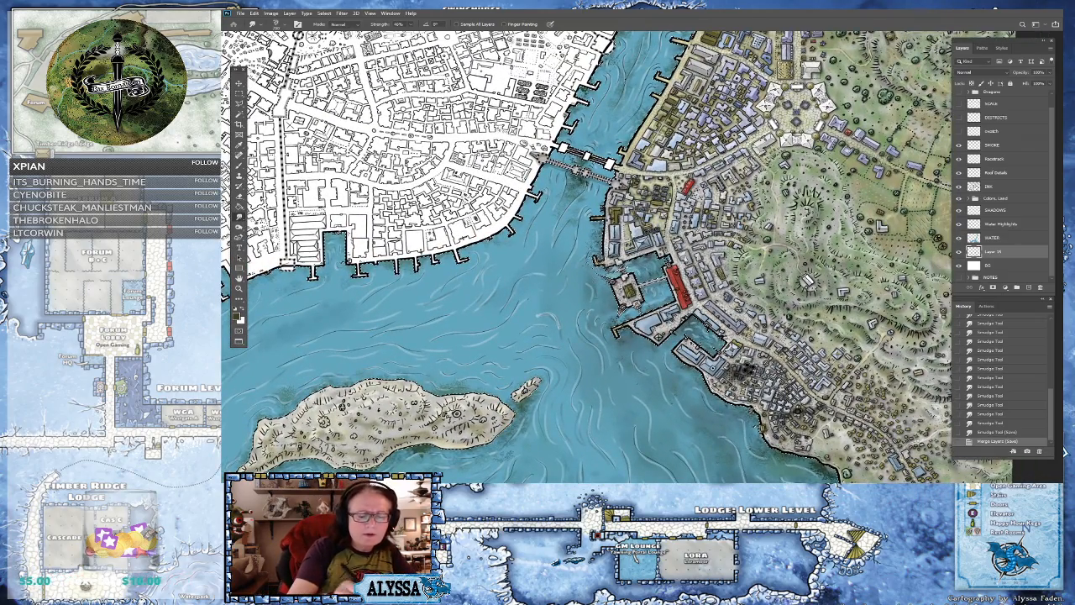
mouse_move(598, 276)
left_mouse_down()
mouse_move(613, 272)
mouse_move(613, 325)
left_mouse_up()
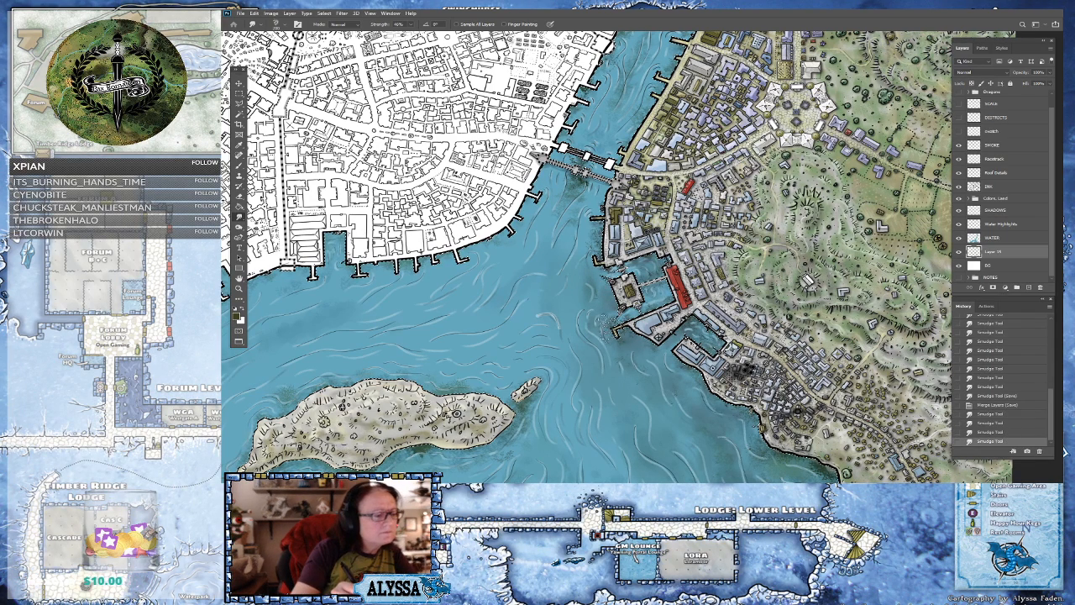
- Compare several Foliage bush tips for the Brush tool and choose bush02
key("b")
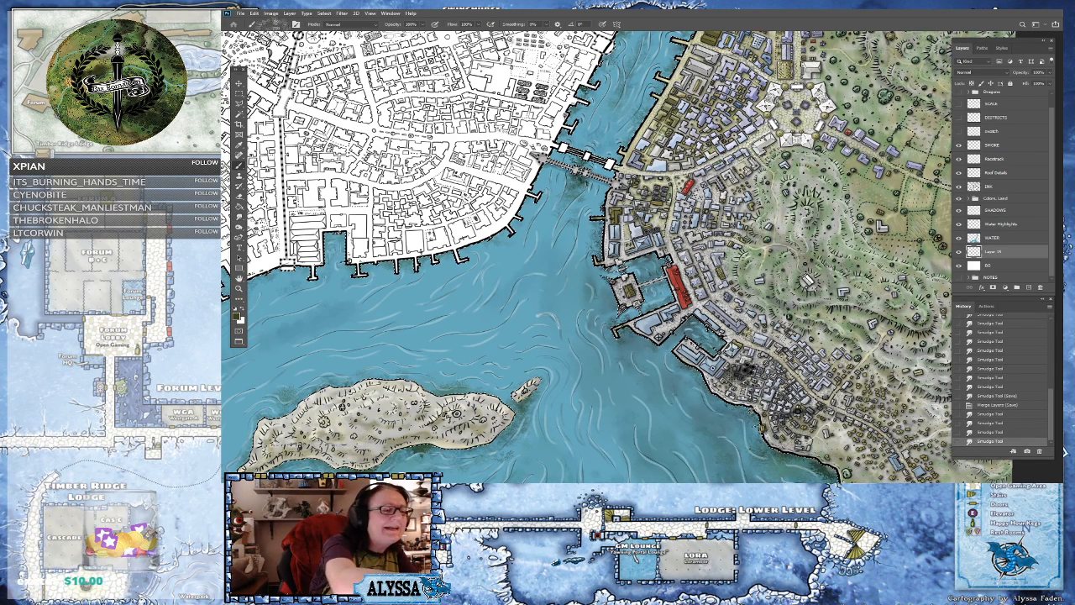
left_click(255, 24)
scroll(302, 197, "up", 10)
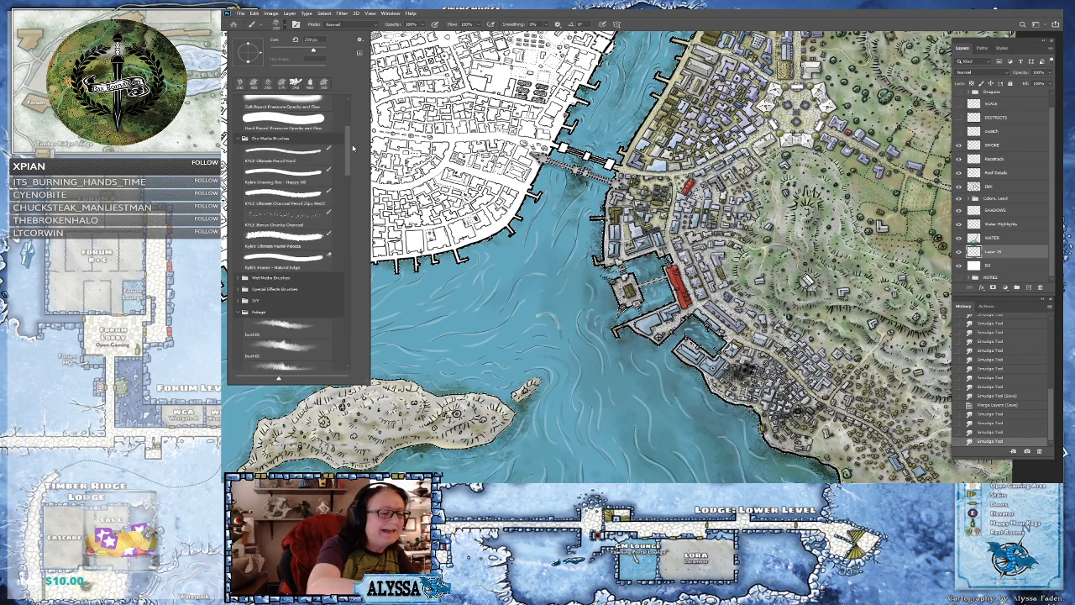
left_click(290, 220)
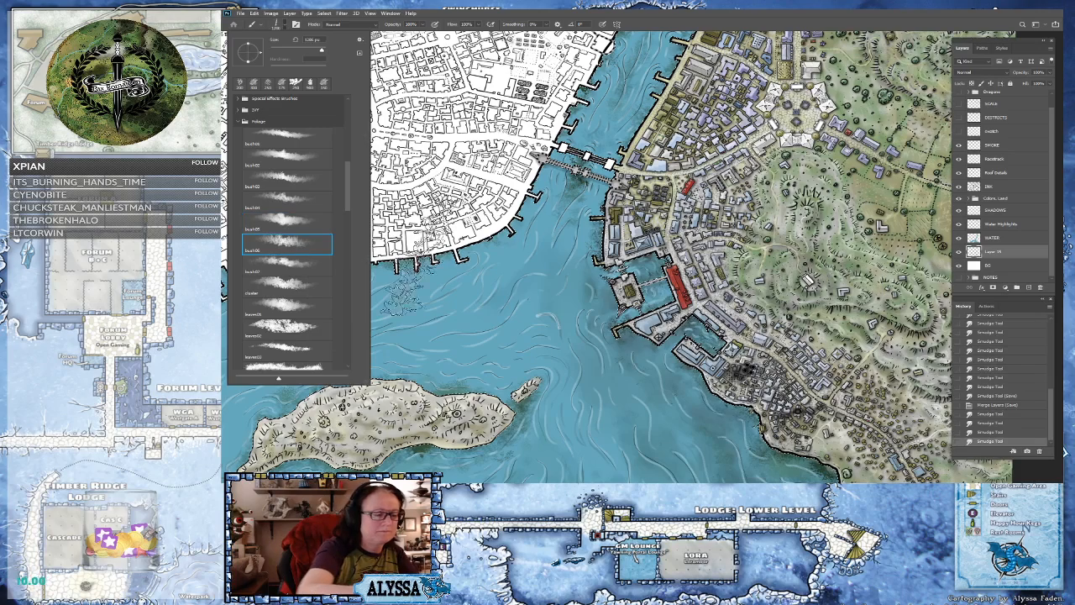
left_click(285, 264)
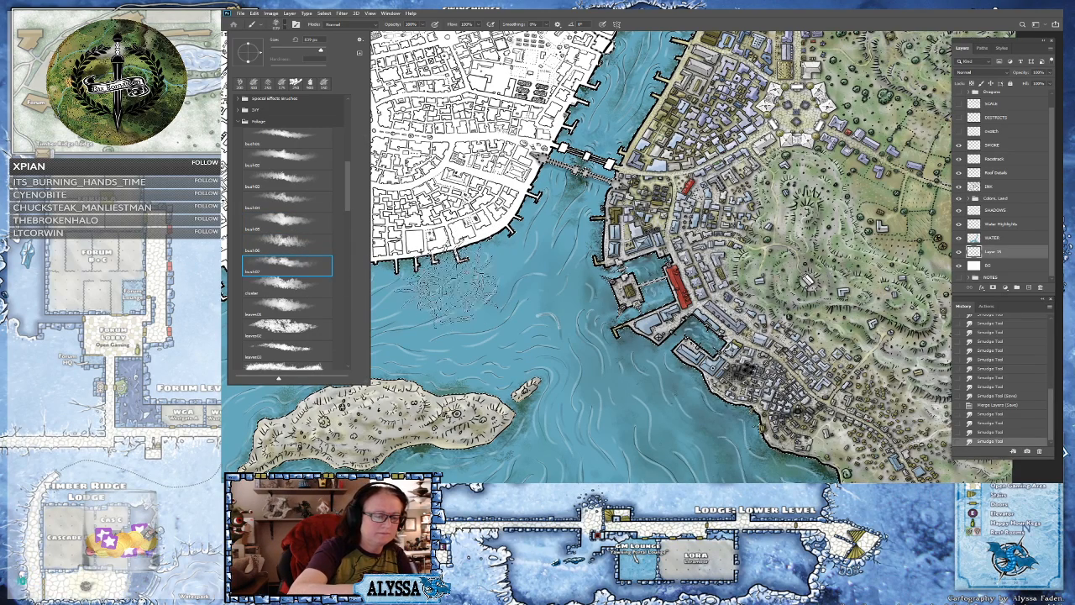
left_click(322, 287)
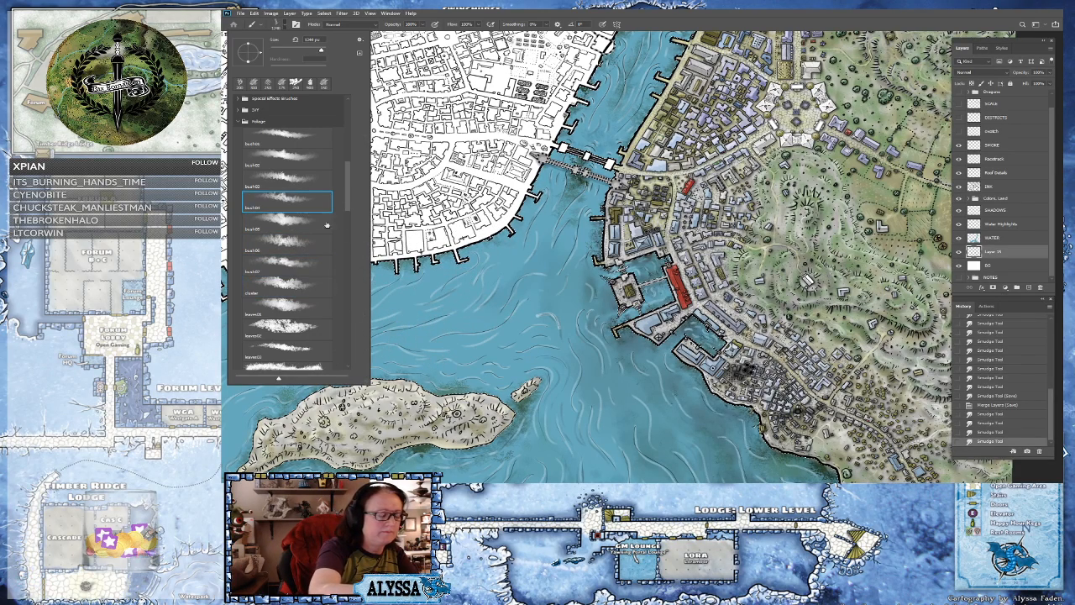
left_click(289, 178)
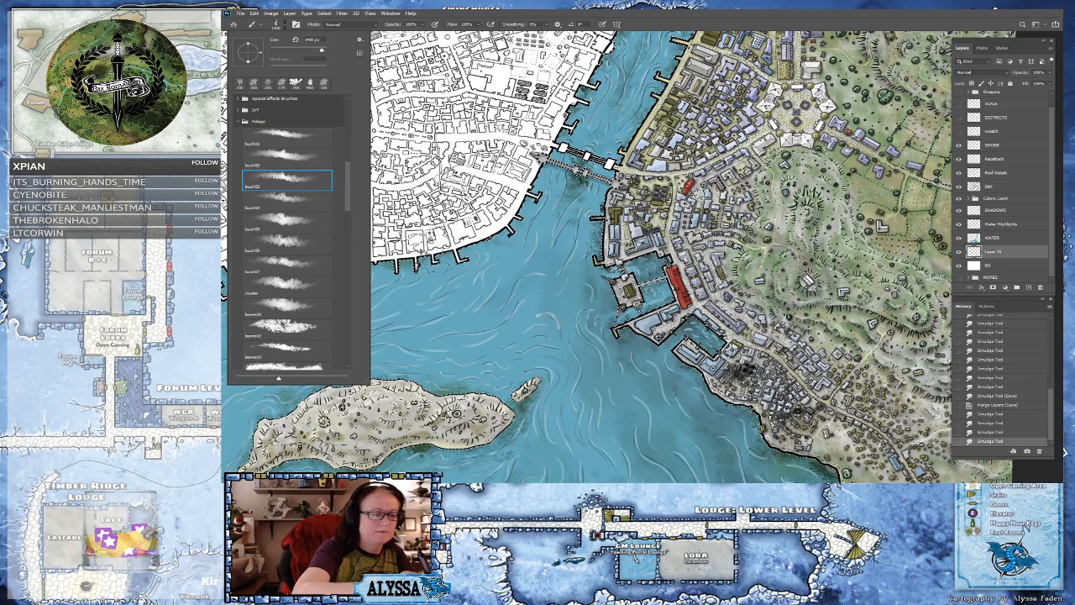
left_click(286, 157)
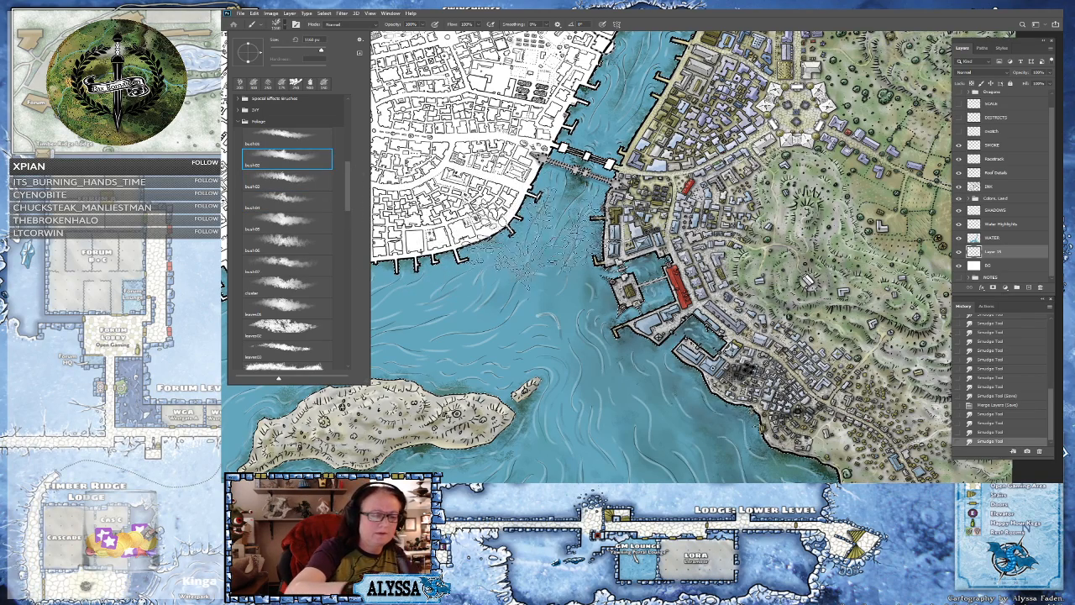
key("Return")
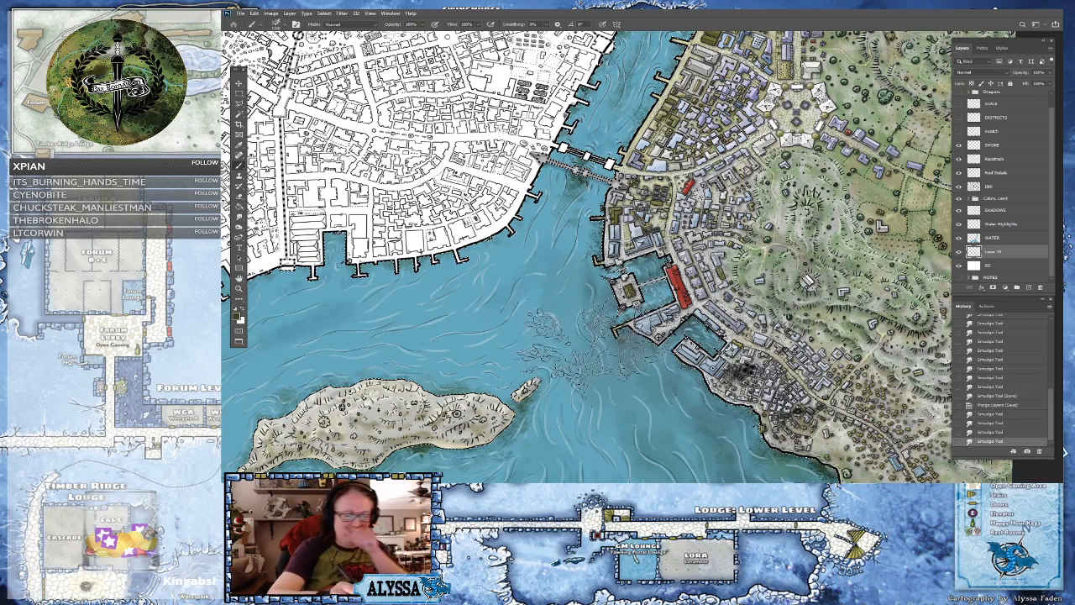
- Reduce the brush size seven steps and dab dark olive pollution into the water along the western edge of the harbour piers
key("bracketleft")
key("bracketleft")
key("bracketleft")
key("bracketleft")
key("bracketleft")
key("bracketleft")
key("bracketleft")
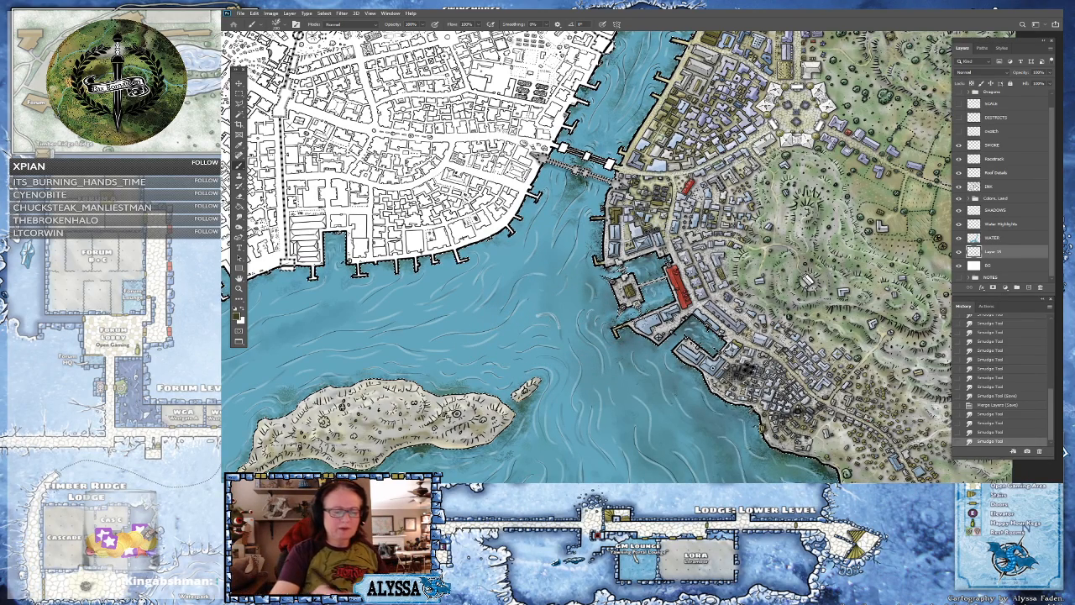
left_click(600, 279)
left_click(602, 283)
left_click(602, 287)
left_click(604, 292)
left_click(608, 297)
left_click(611, 300)
left_click(601, 297)
left_click(602, 304)
left_click(603, 311)
left_click(603, 317)
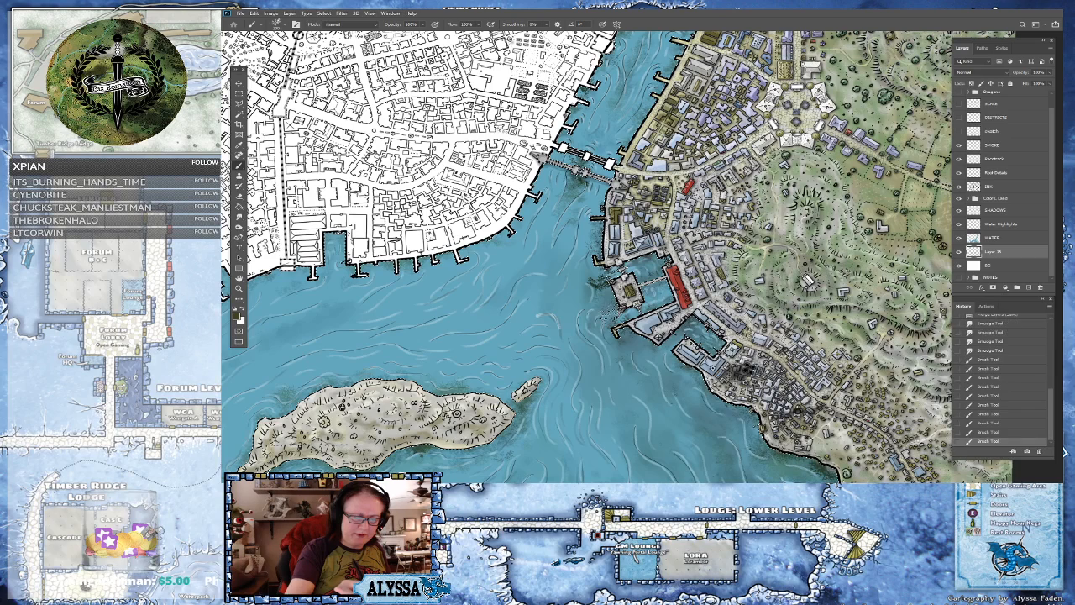
left_click(615, 303)
left_click(610, 292)
left_click(600, 311)
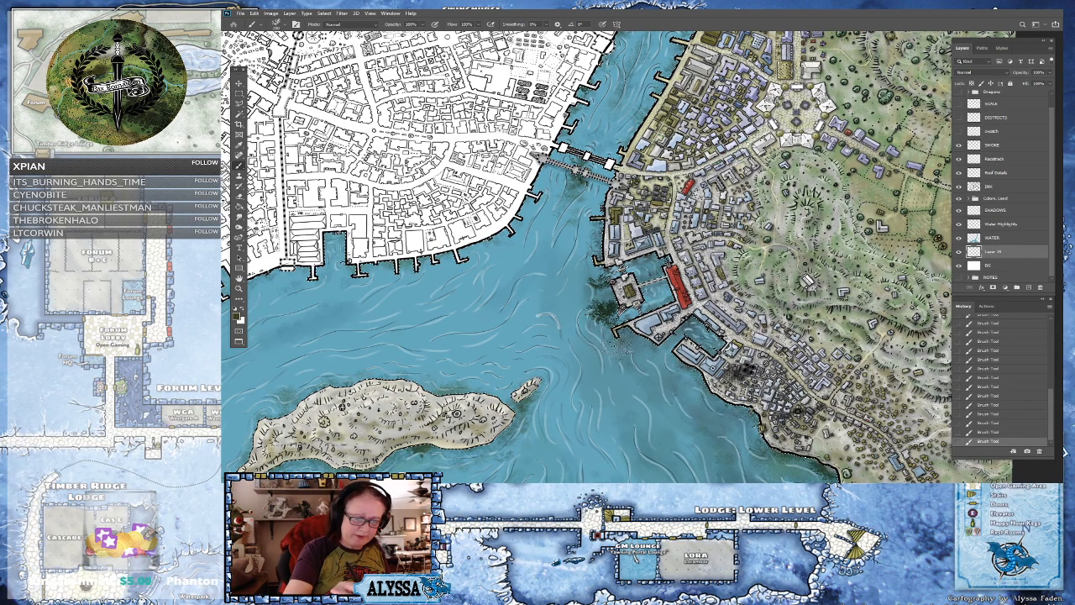
- Dab a small dark patch of pollution into the open bay south of the harbour, near the map's lower edge
left_click(634, 378)
left_click_drag(601, 386, 562, 287)
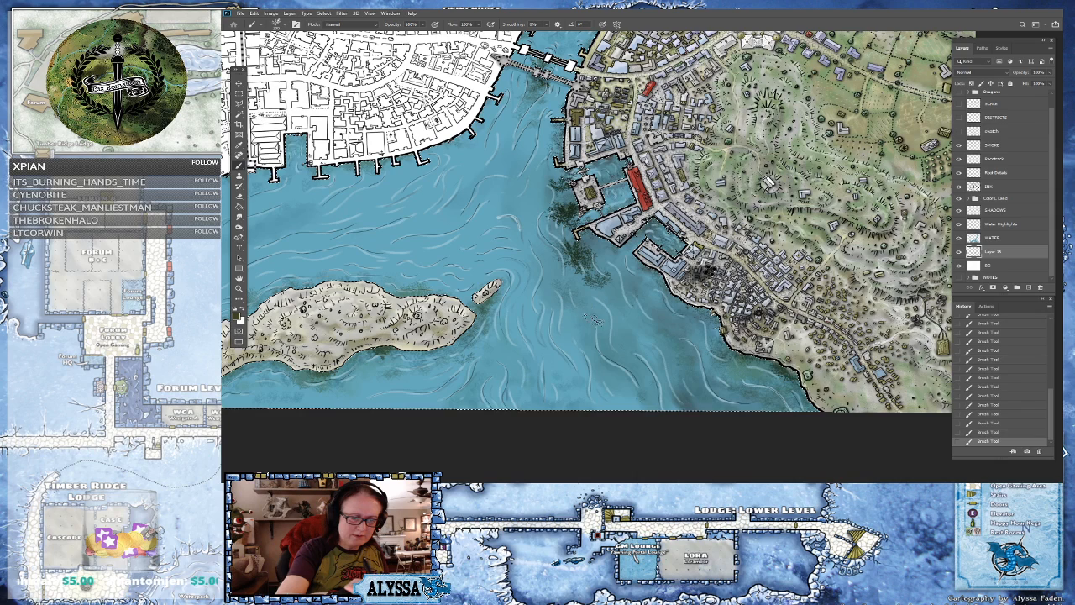
left_click(608, 358)
left_click(611, 361)
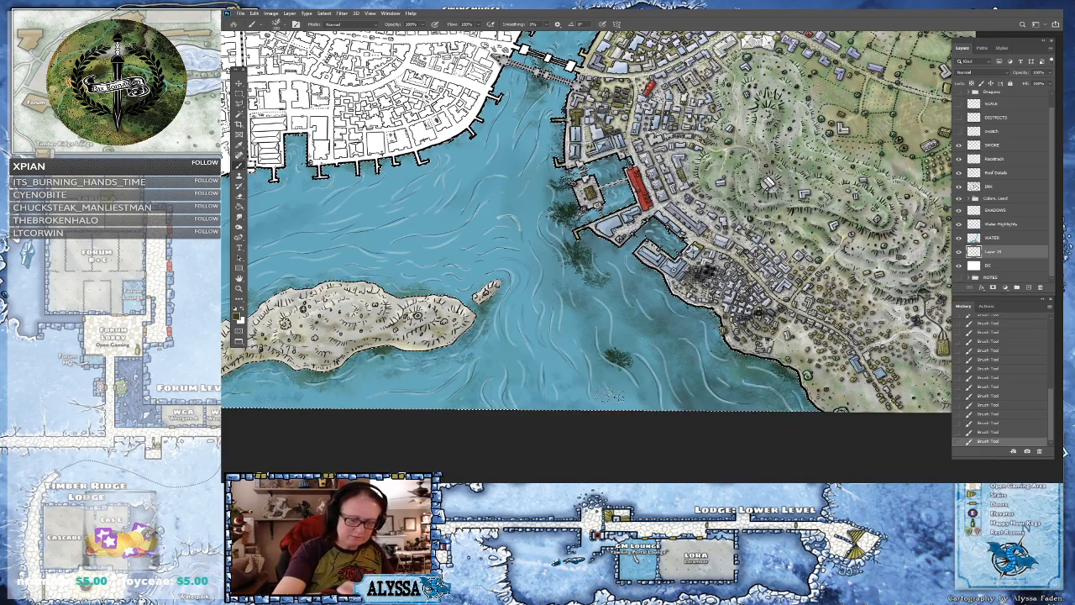
- Smudge the fresh pollution patches by the harbour piers and in the bay so they blend into the water
scroll(690, 409, "down", 1)
scroll(690, 409, "down", 1)
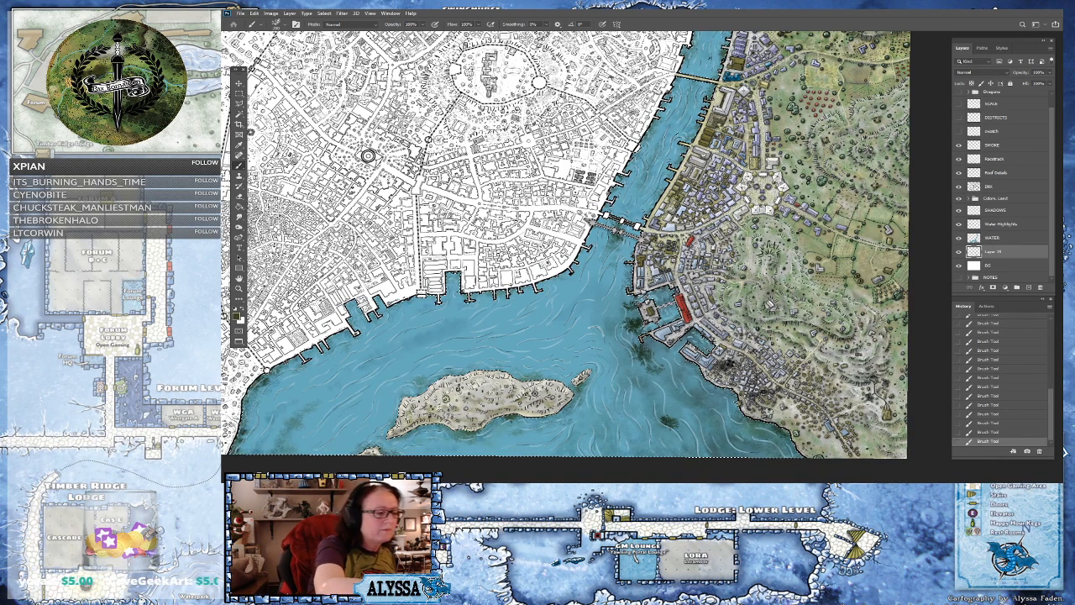
left_click(239, 216)
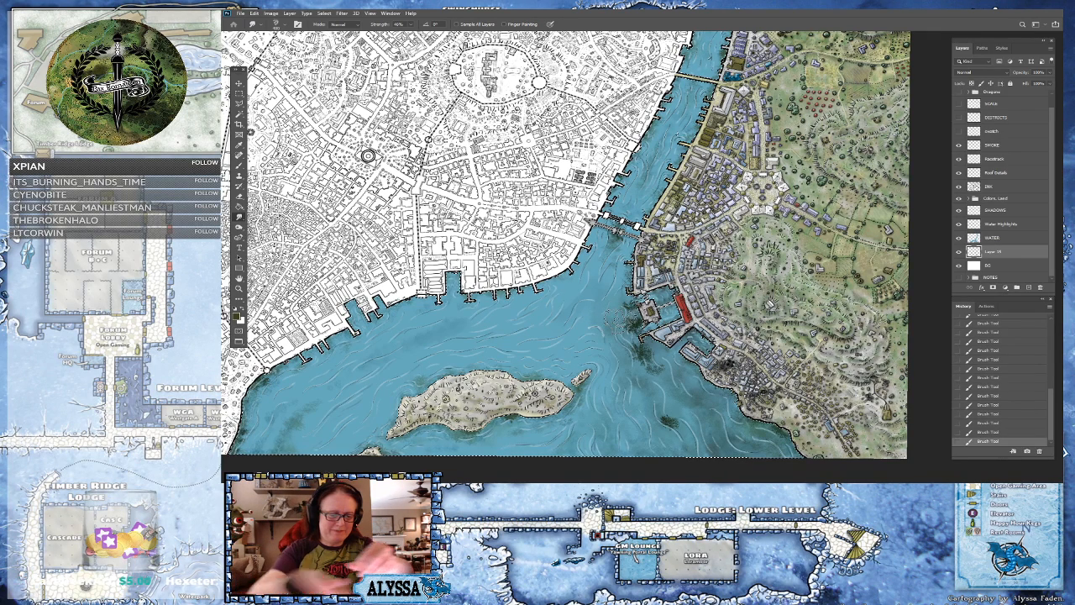
left_click(368, 156)
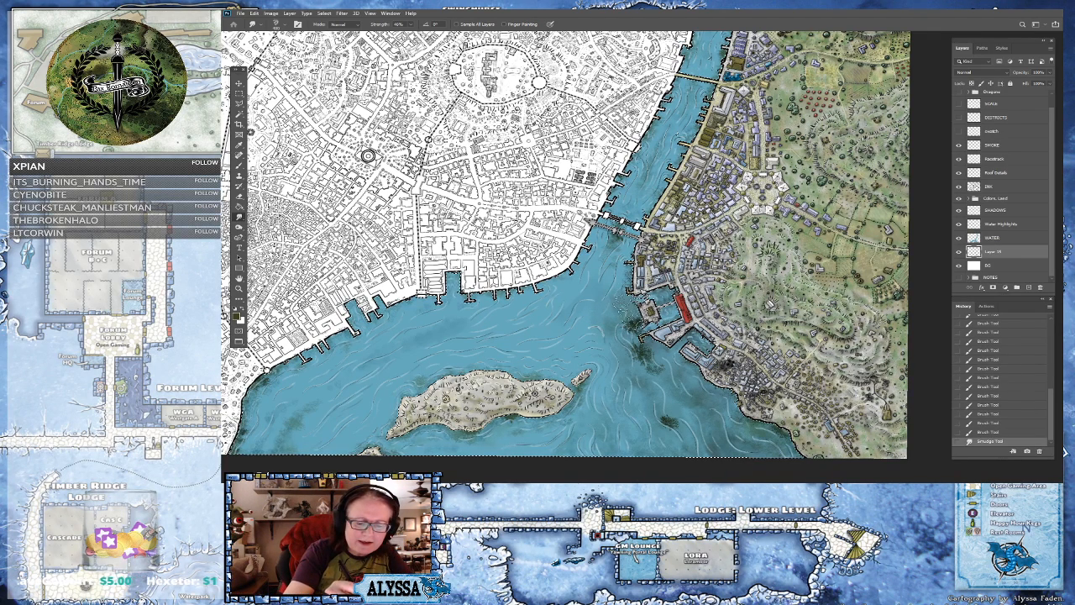
left_click(368, 155)
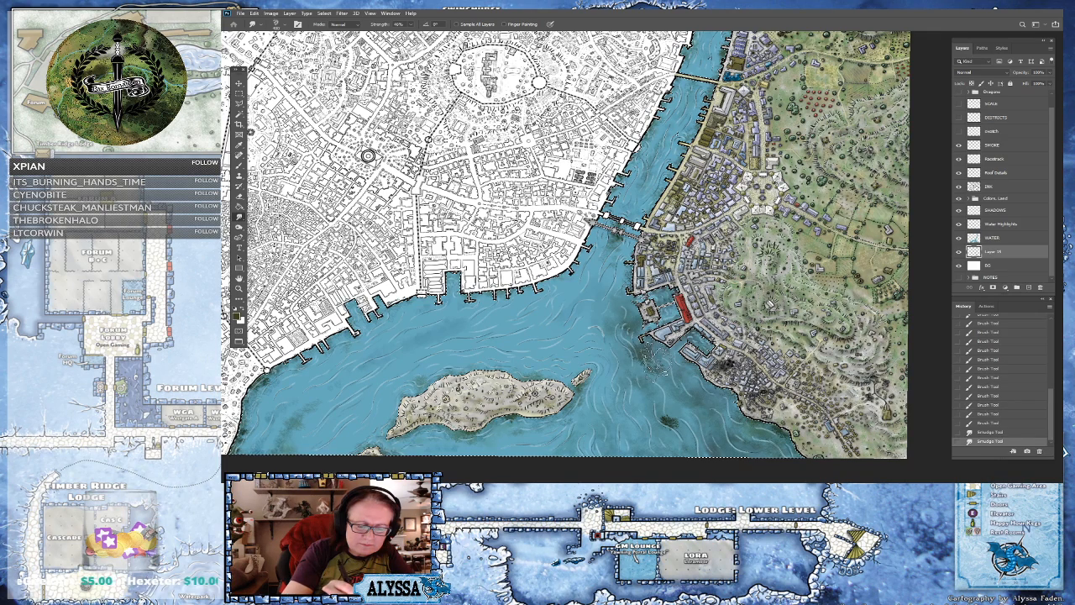
left_click(368, 156)
left_click(368, 155)
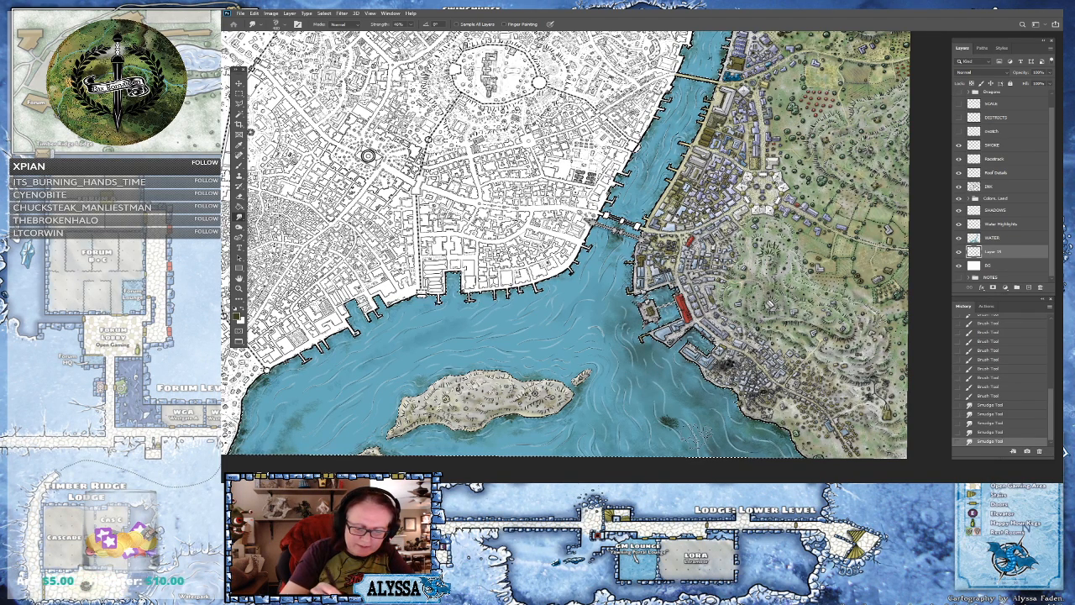
mouse_move(697, 433)
left_mouse_down()
mouse_move(671, 430)
mouse_move(694, 450)
mouse_move(671, 410)
mouse_move(709, 437)
mouse_move(717, 463)
mouse_move(687, 387)
mouse_move(732, 432)
left_mouse_up()
mouse_move(775, 463)
left_mouse_down()
mouse_move(775, 438)
mouse_move(680, 382)
left_mouse_up()
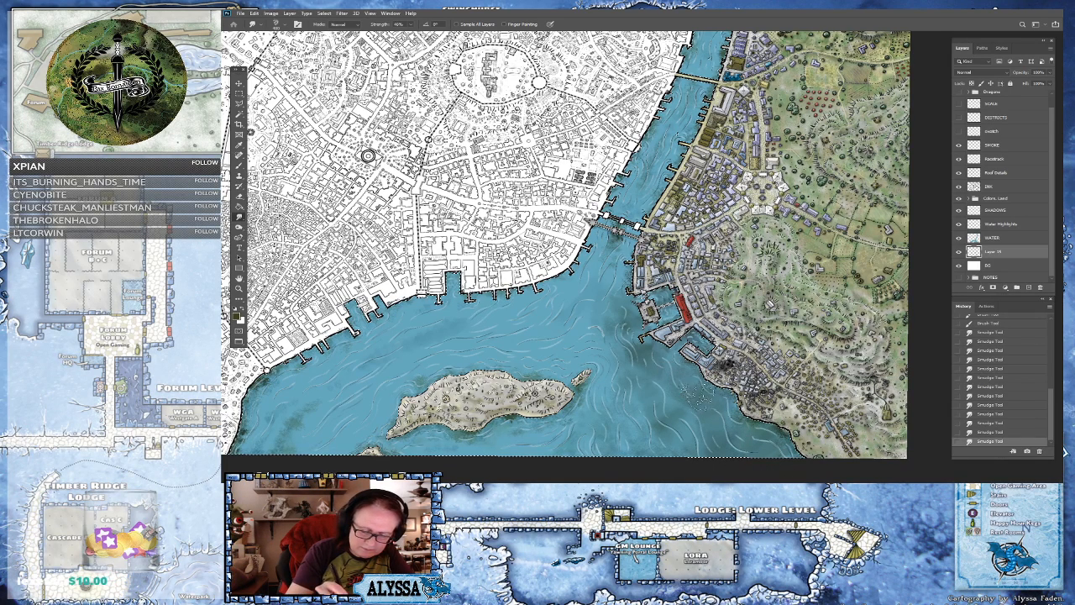
left_click_drag(733, 457, 722, 437)
- Paint dark murky strokes in the water just southwest of the harbour piers with the Kyle's Drawing Box - Happy HB brush
left_click(275, 24)
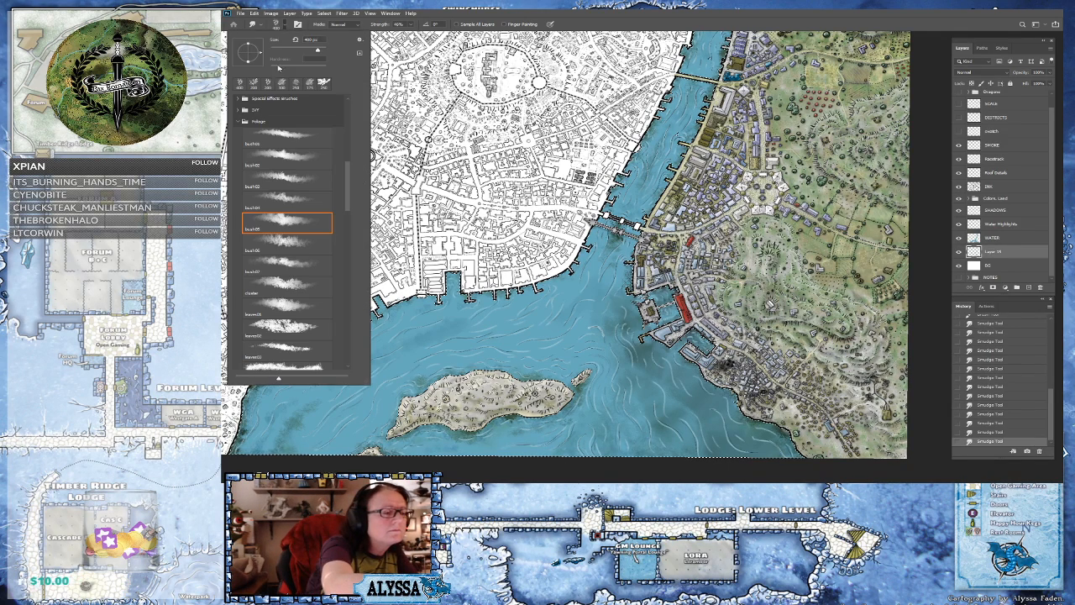
scroll(304, 285, "up", 10)
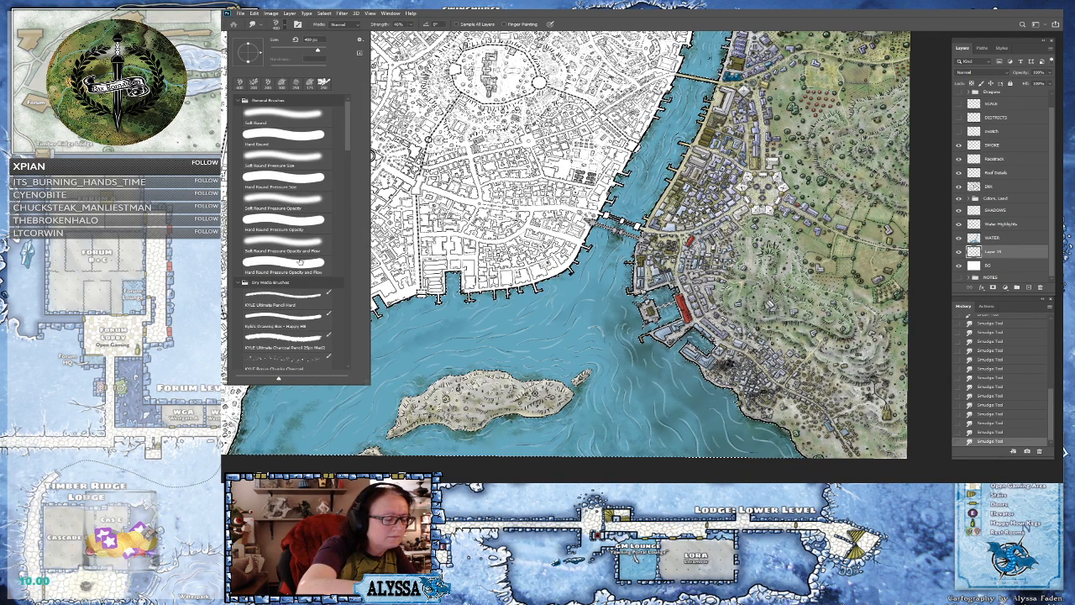
left_click(294, 323)
key("Return")
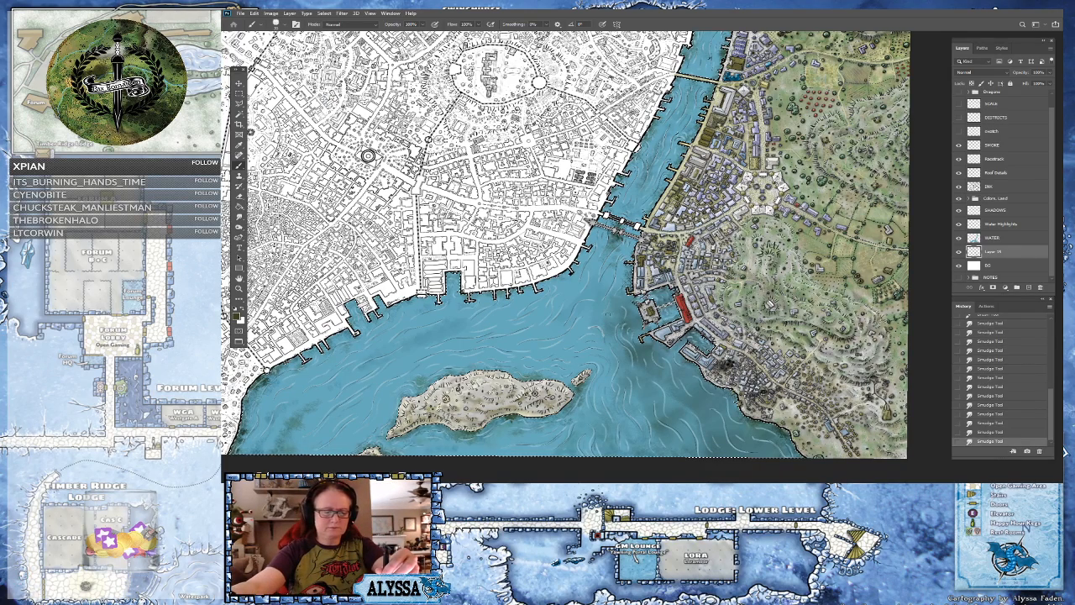
left_click_drag(622, 332, 593, 297)
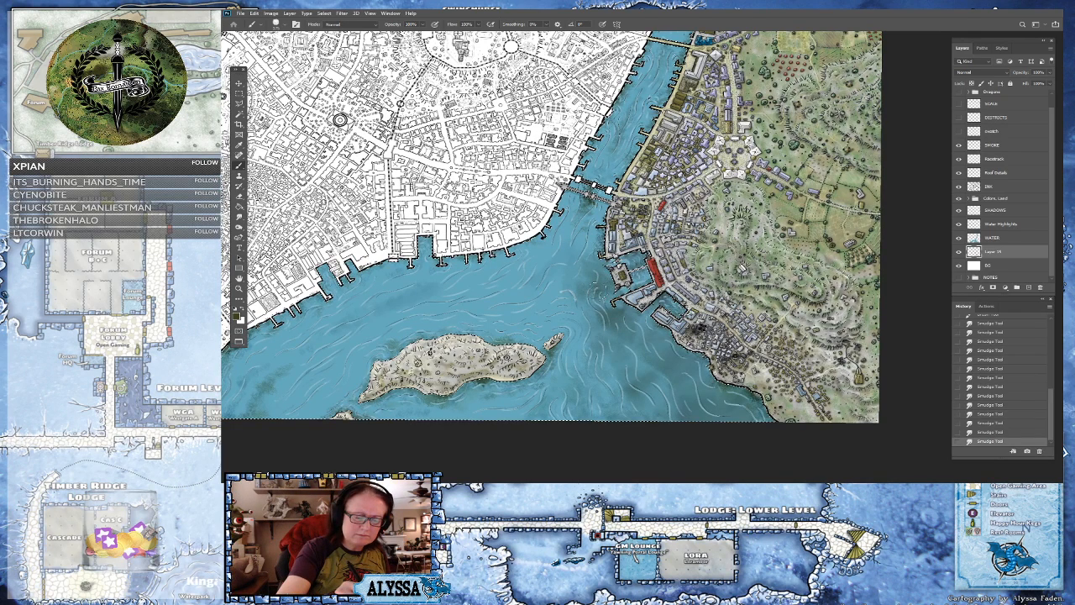
left_click_drag(610, 345, 618, 320)
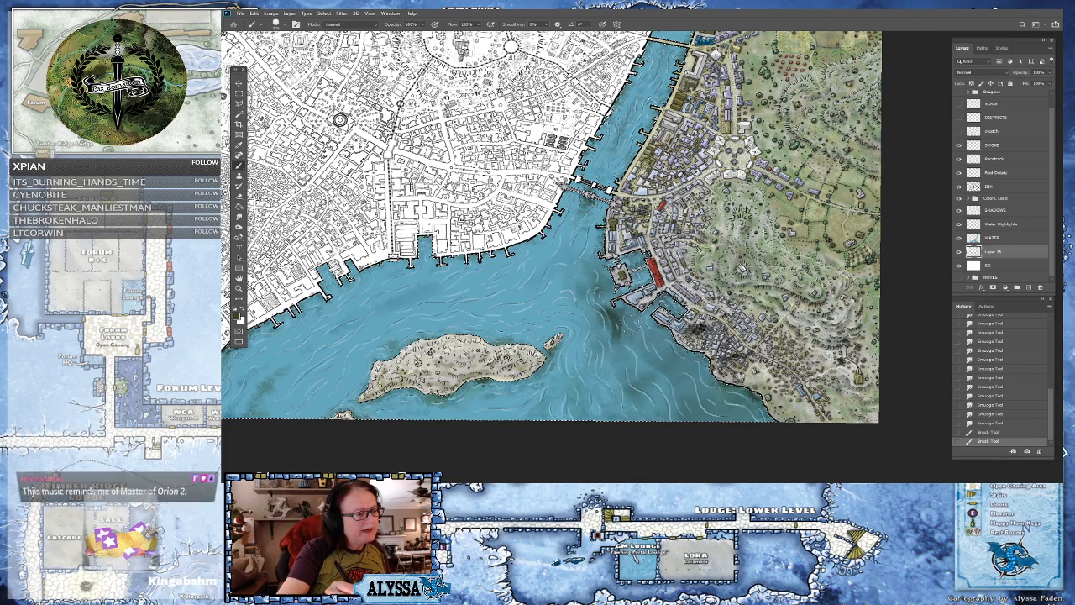
key("r")
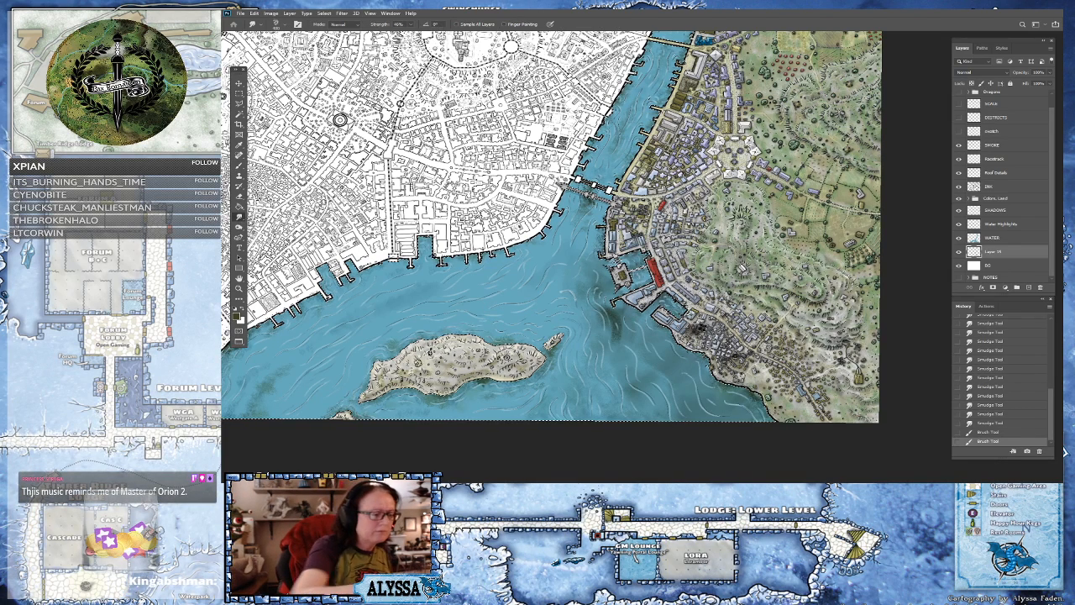
right_click(344, 278)
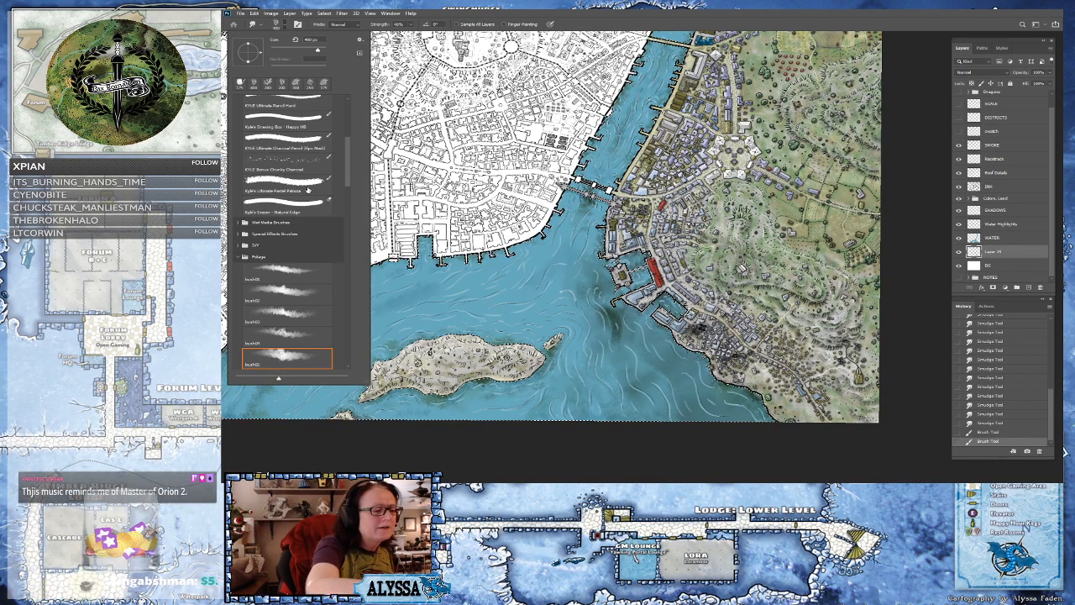
scroll(300, 211, "up", 10)
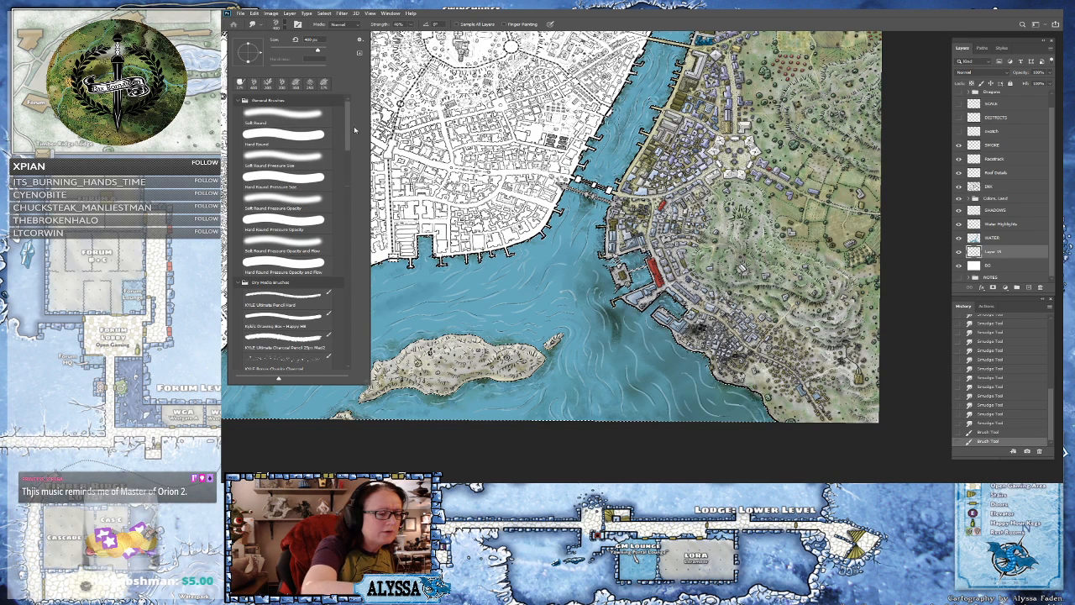
key("b")
left_click(291, 326)
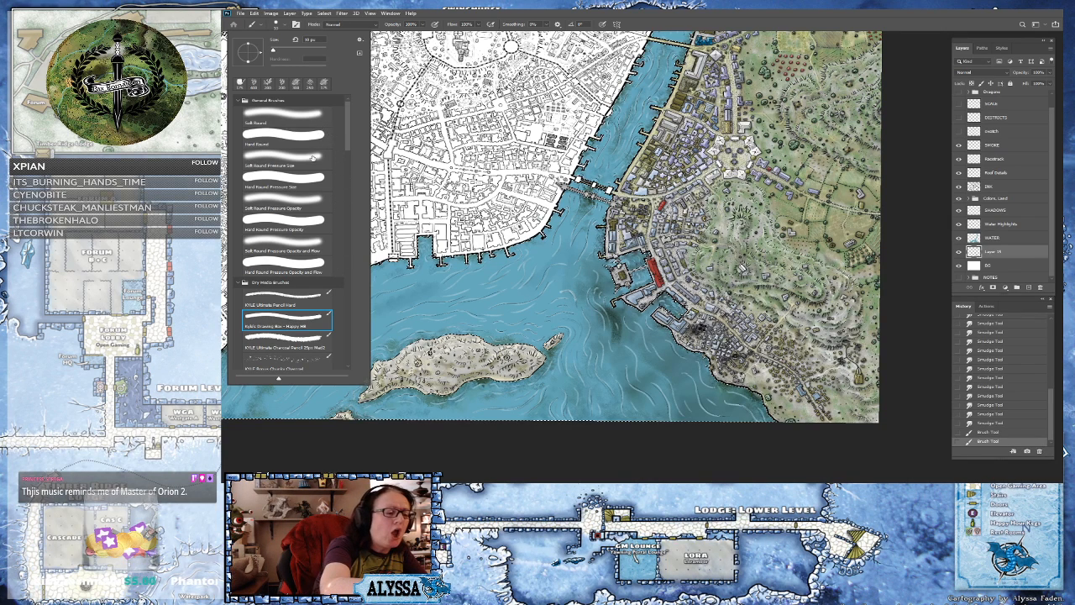
left_click(308, 118)
key("Return")
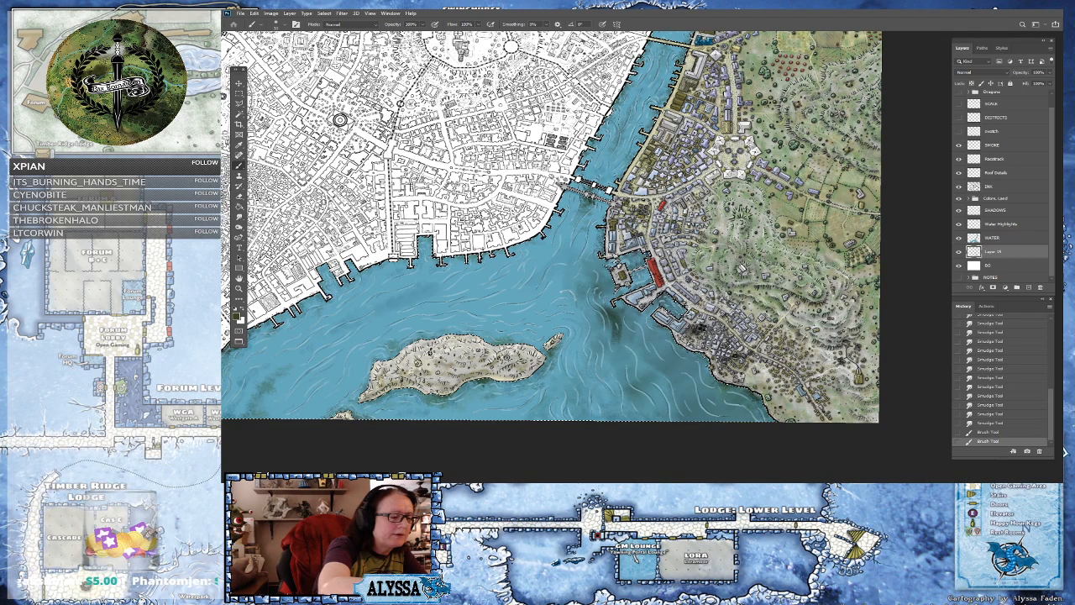
- Choose a soft round tip from the General Brushes for the Smudge tool
left_click(240, 217)
left_click(284, 25)
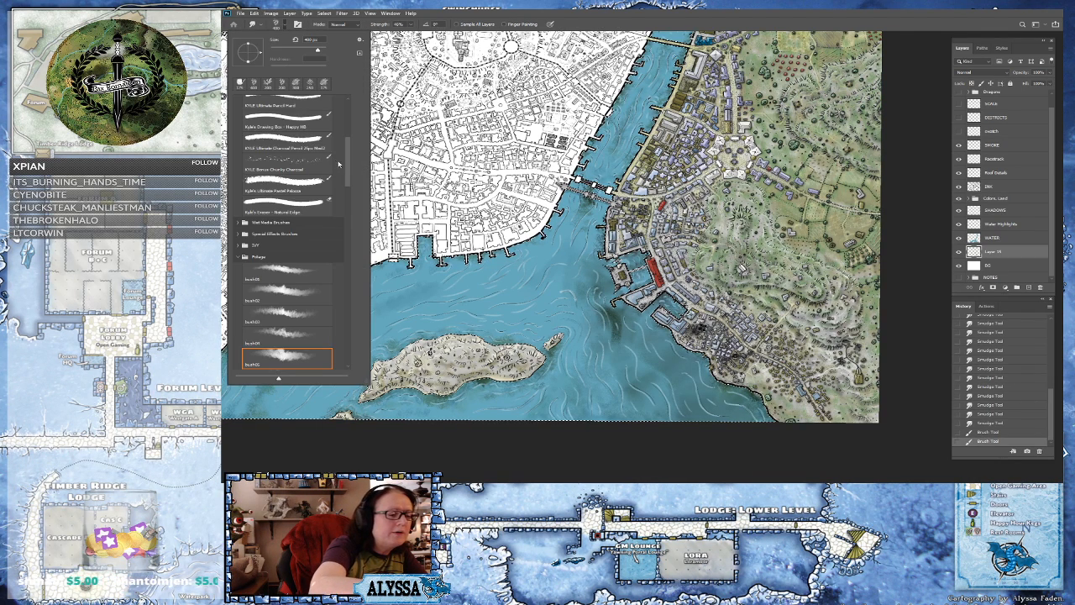
scroll(327, 159, "up", 5)
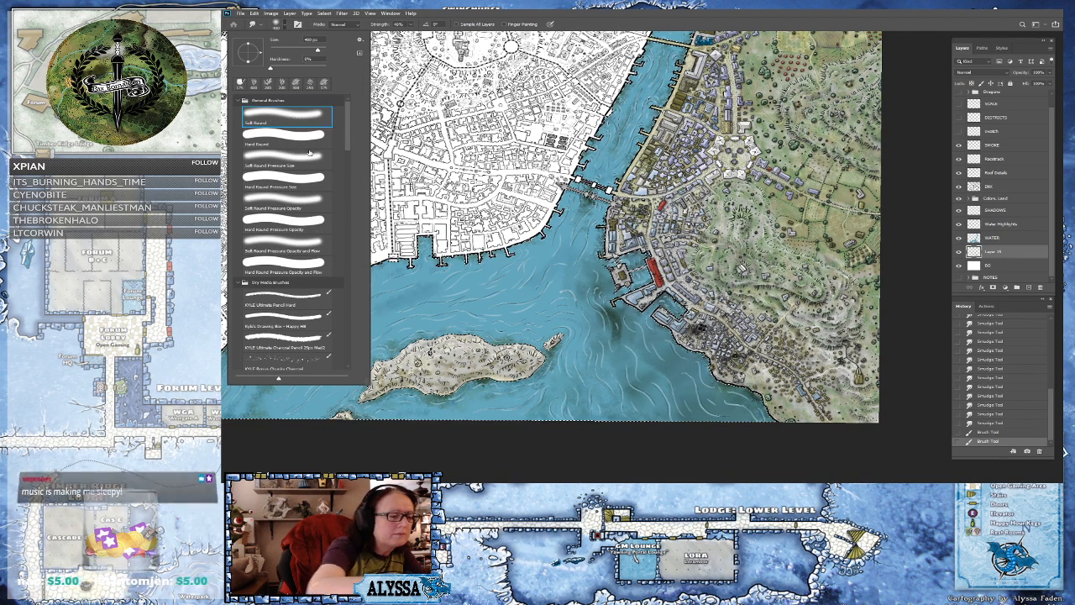
double_click(310, 153)
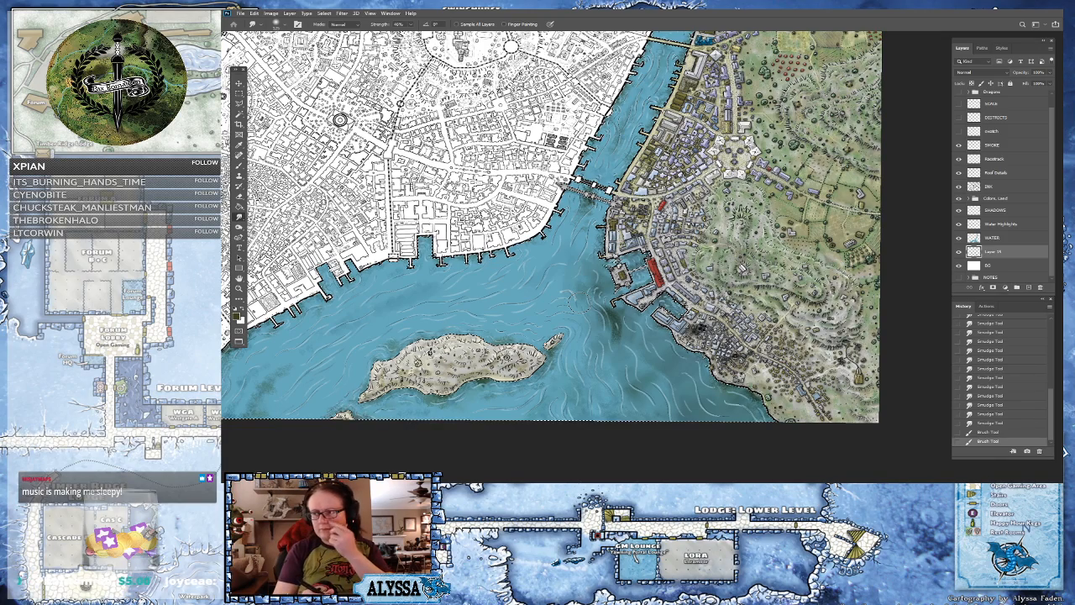
- Smudge the dark strokes off the harbour piers into a long curved streak flowing south into the bay
mouse_move(581, 302)
left_mouse_down()
mouse_move(565, 290)
mouse_move(598, 312)
mouse_move(598, 329)
left_mouse_up()
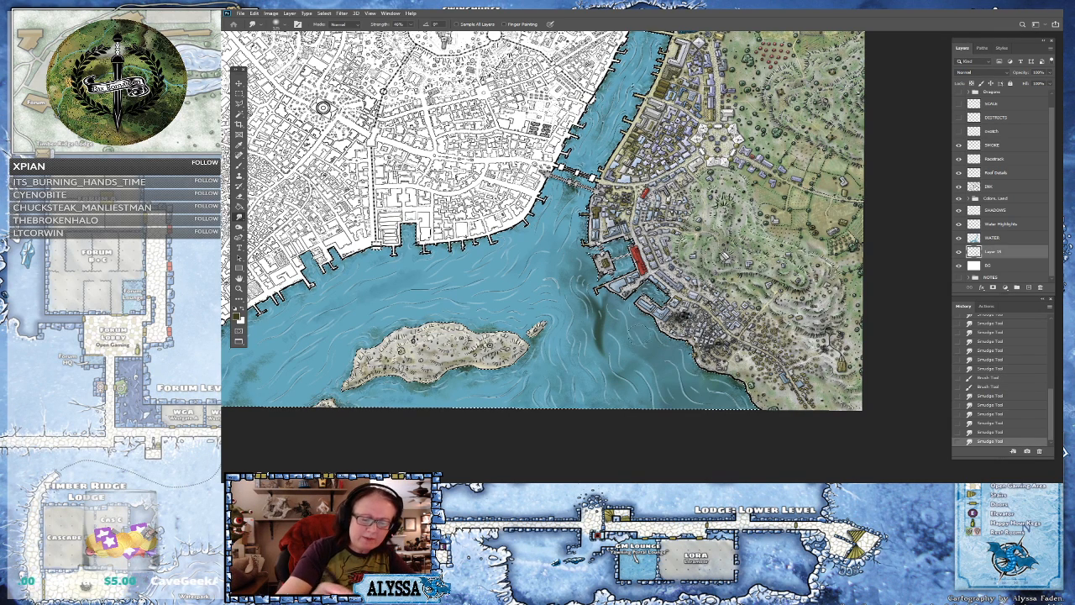
left_click_drag(598, 330, 597, 331)
mouse_move(581, 388)
left_mouse_down()
mouse_move(572, 406)
mouse_move(566, 396)
left_mouse_up()
- Choose a bush tip from the Foliage brushes for the Smudge tool and spread the dark streak off the harbour into broad murky patches
left_click(277, 23)
left_click_drag(348, 149, 344, 206)
left_click(294, 257)
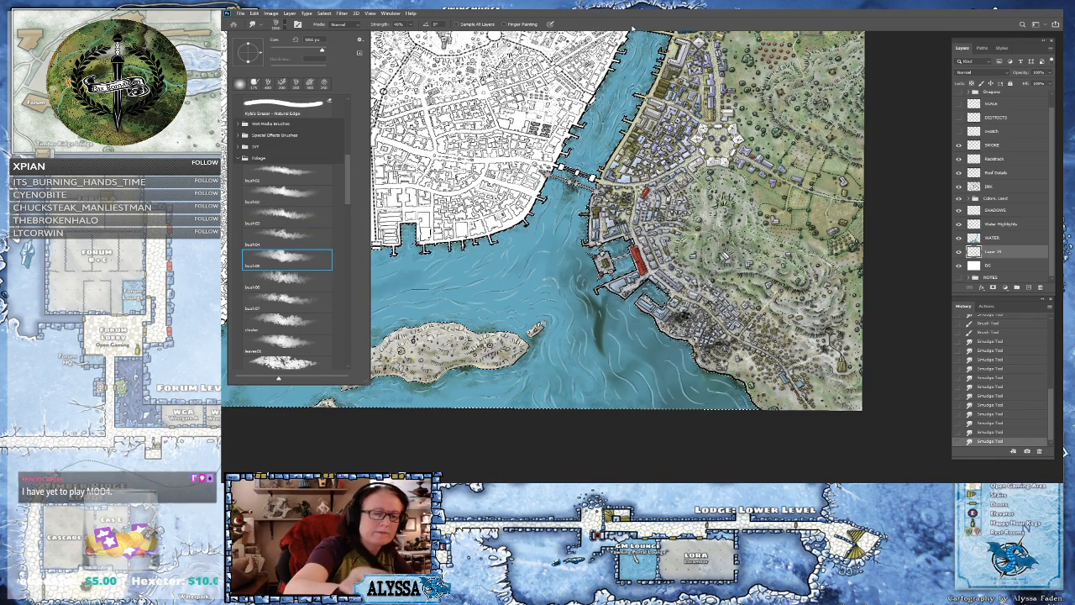
left_click(558, 319)
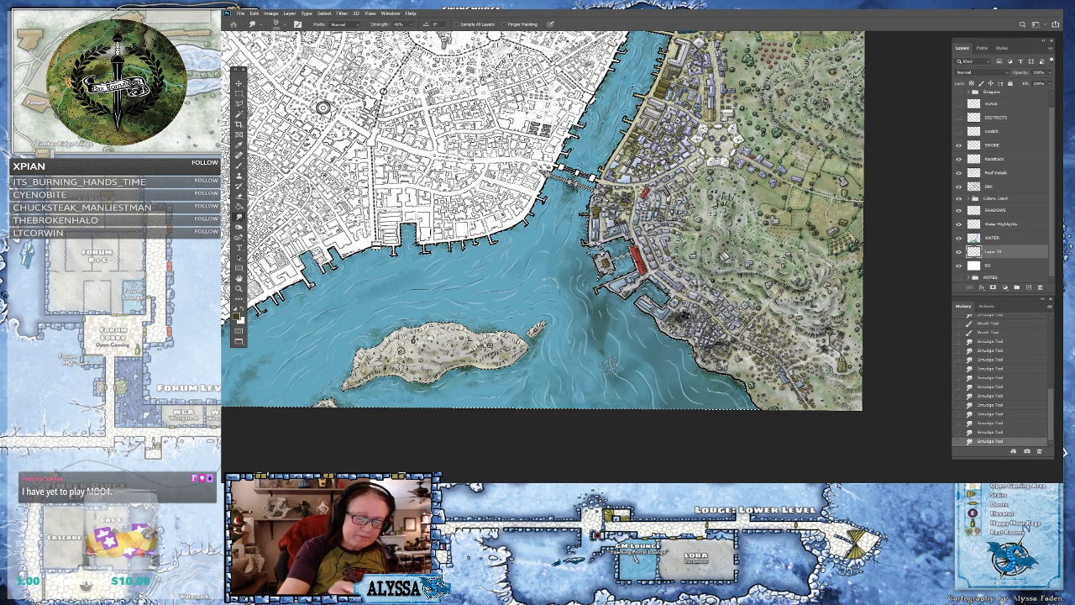
left_click_drag(609, 354, 615, 345)
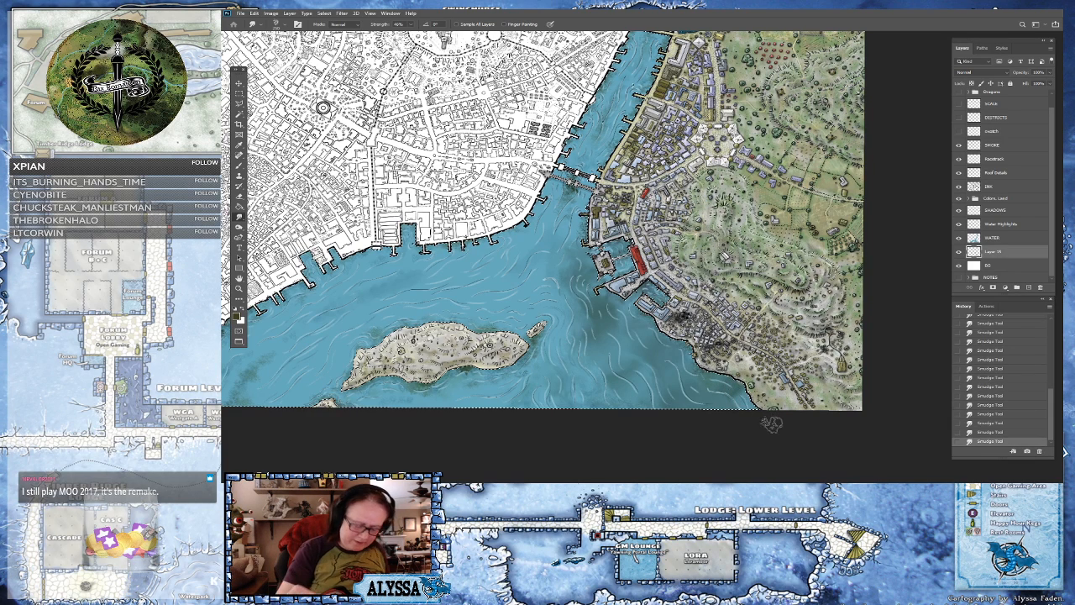
- Undo and restore the last smudge stroke to compare the bay with and without it
key("ctrl+z")
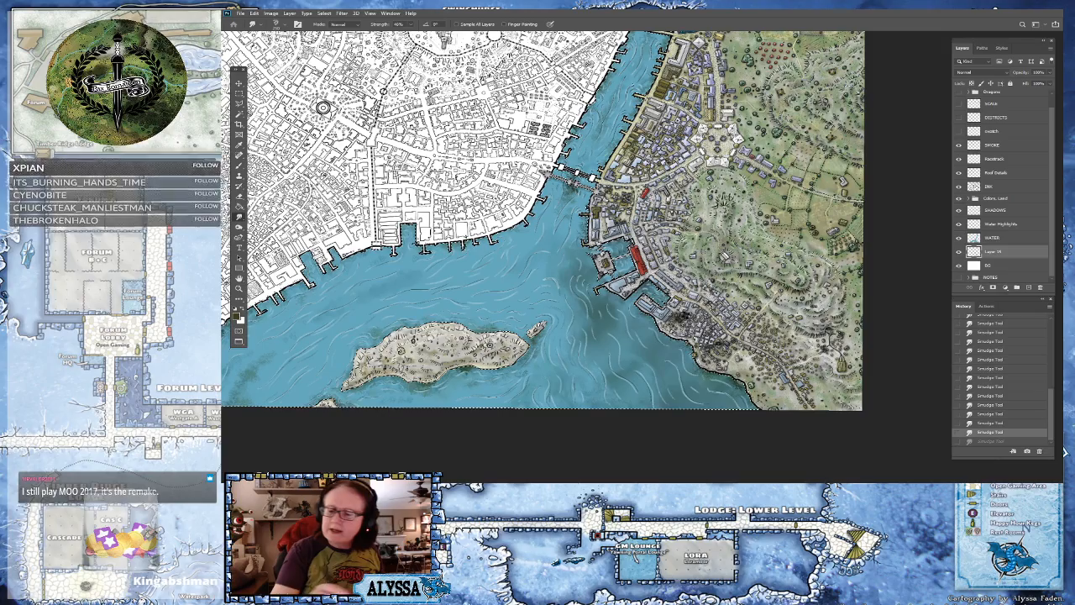
scroll(642, 256, "down", 5)
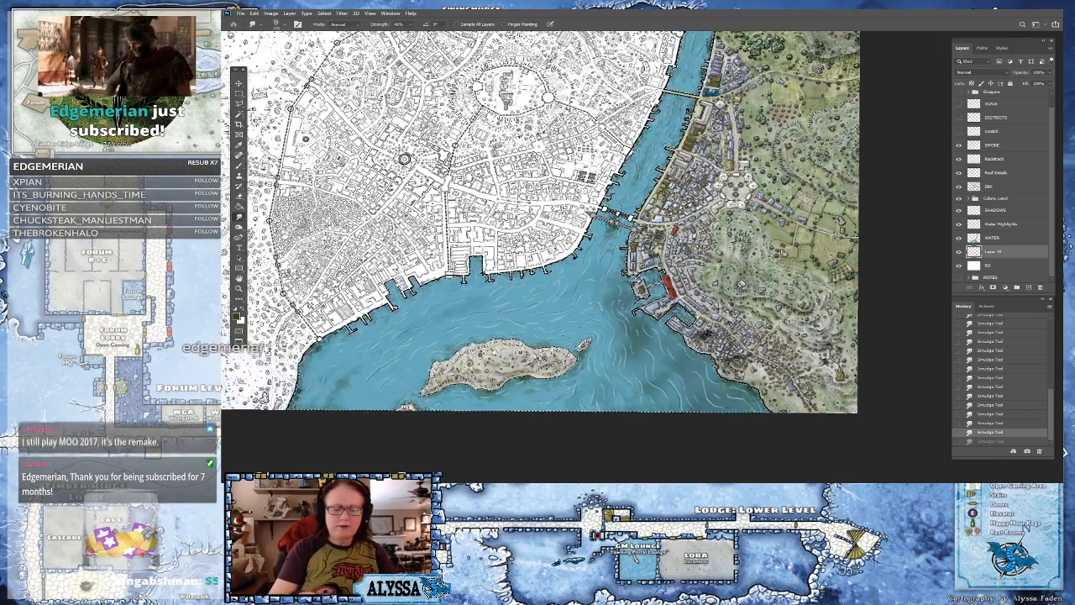
scroll(642, 256, "up", 2)
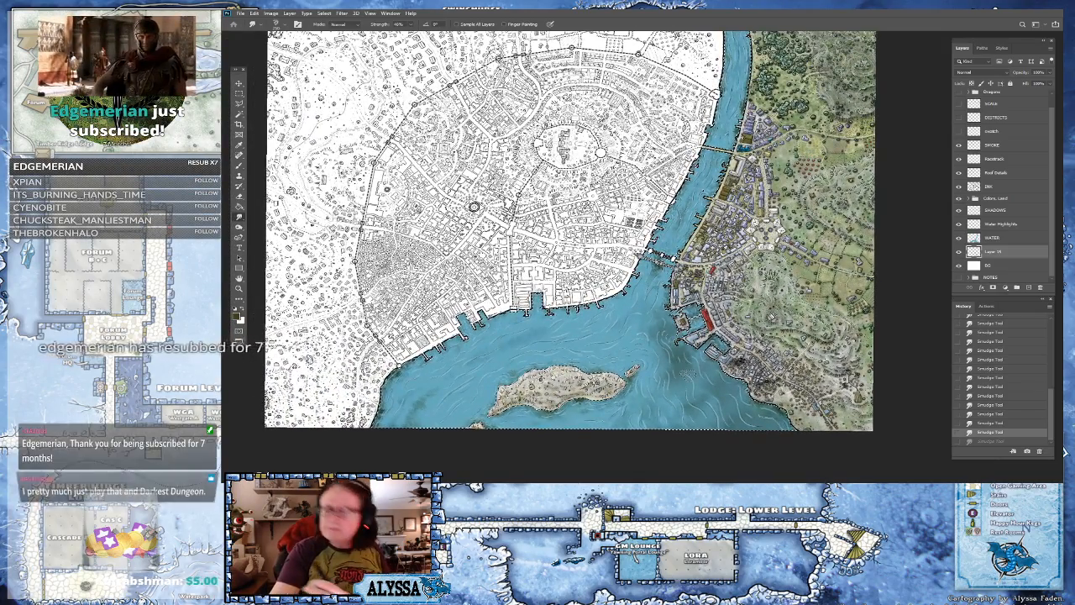
scroll(768, 399, "up", 1)
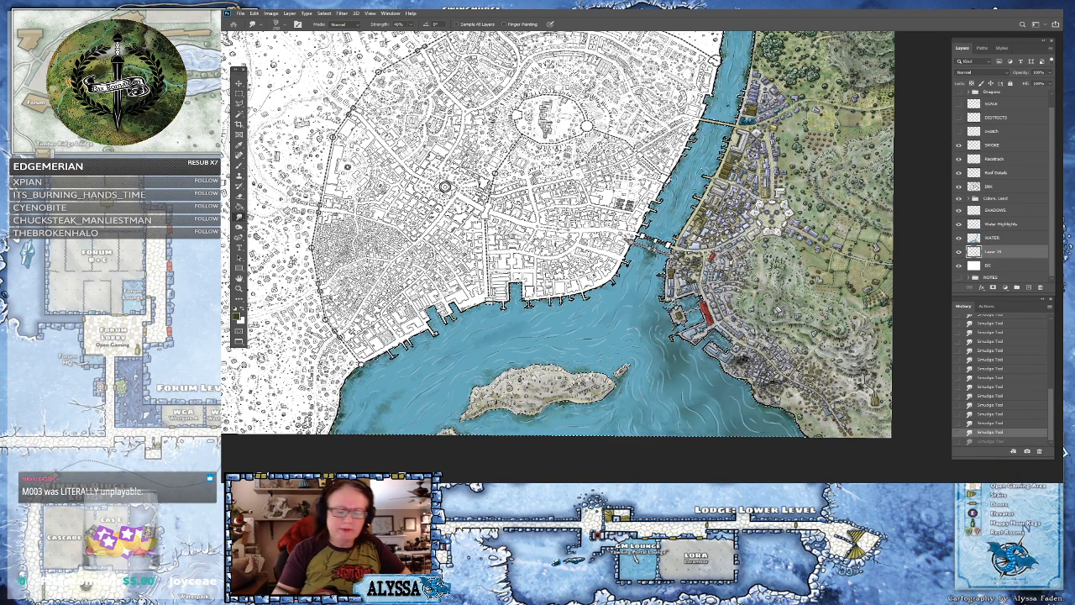
key("ctrl+shift+z")
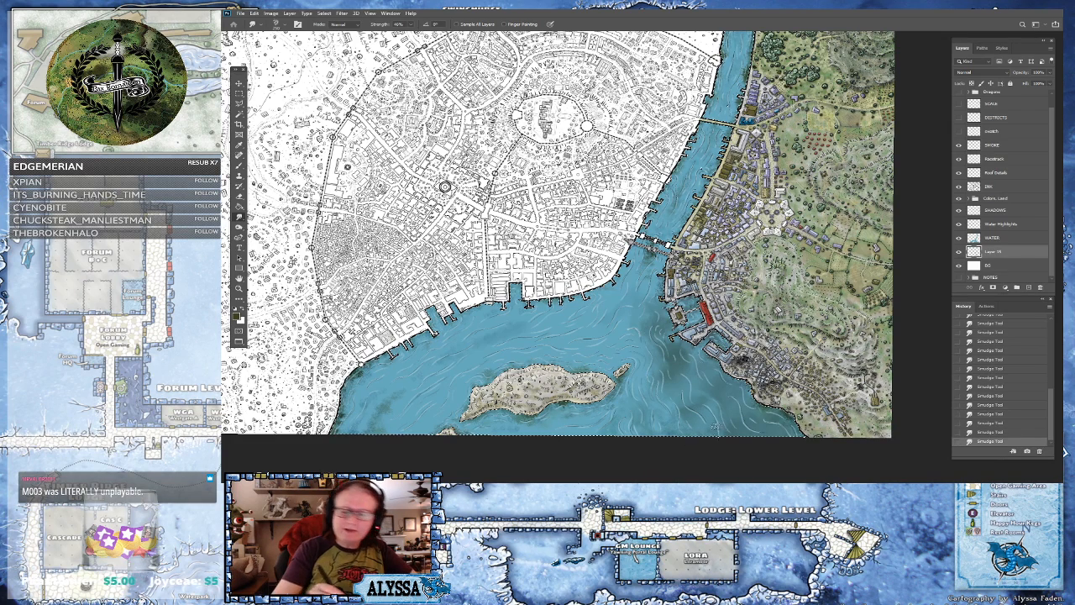
- Add a new layer above the pollution layer and set the foreground colour to a darker olive
left_click(1029, 286)
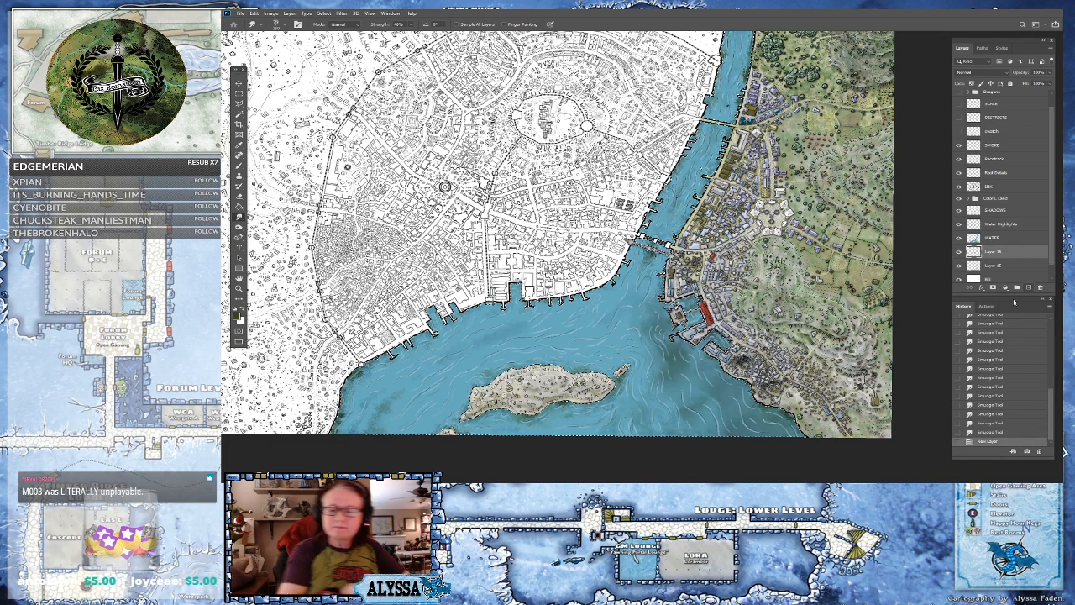
left_click(240, 318)
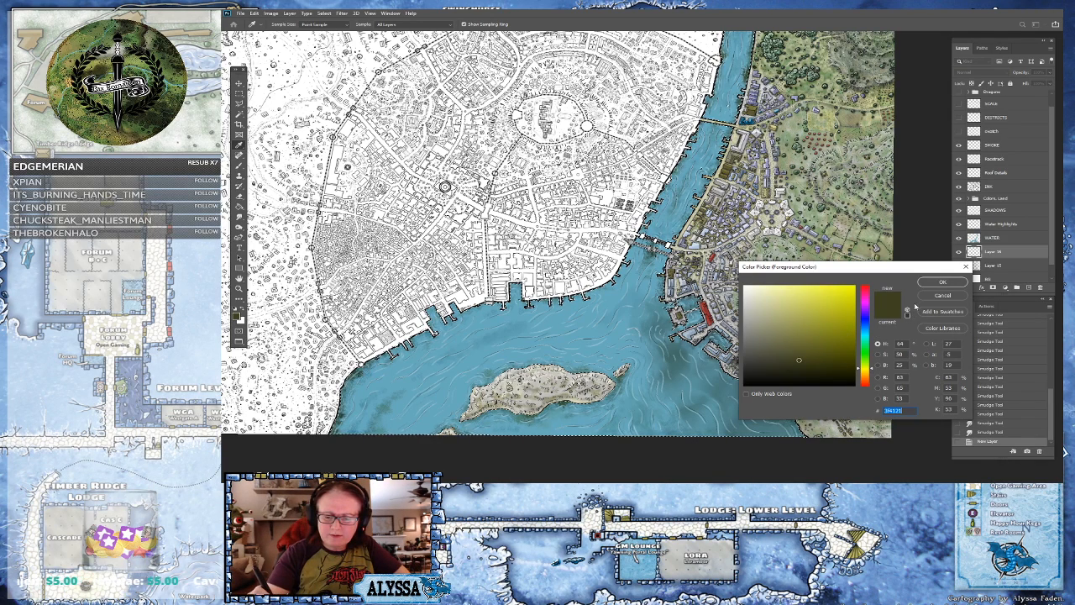
left_click(810, 365)
left_click(931, 284)
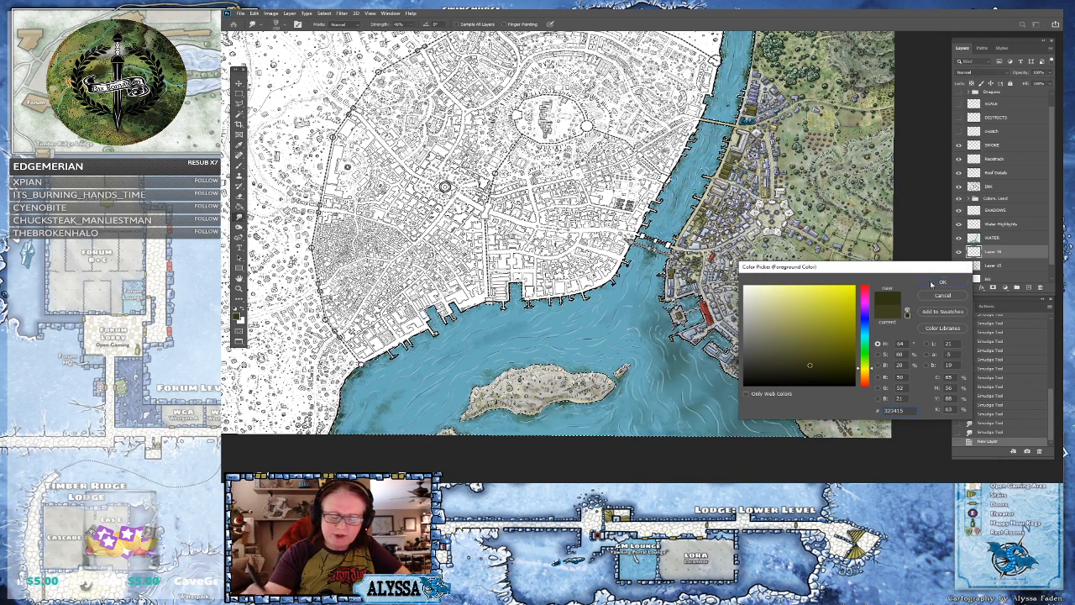
left_click_drag(691, 378, 693, 367)
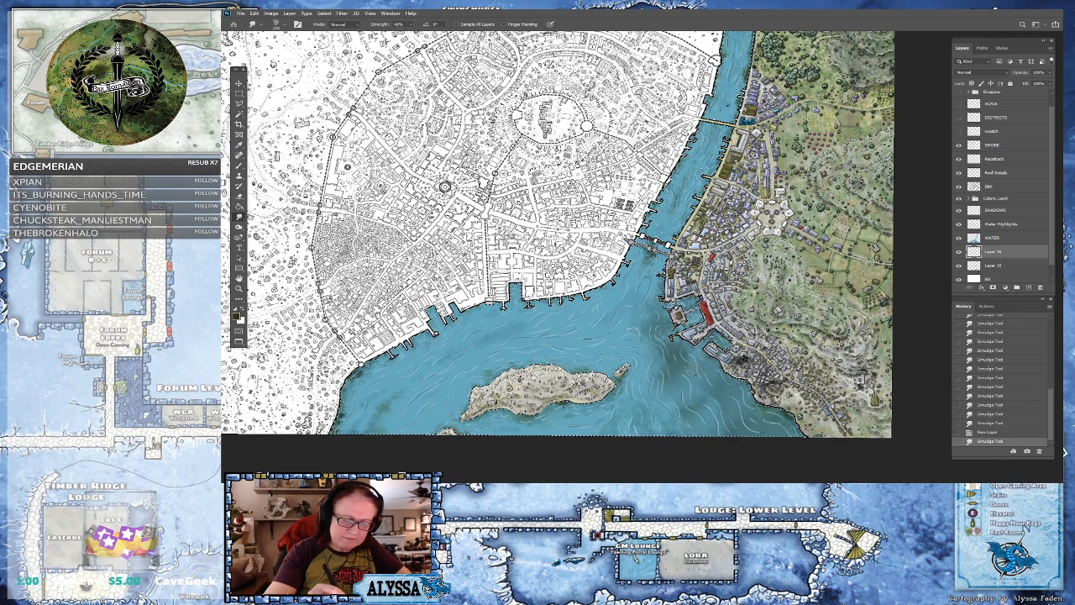
- Switch to the Brush tool with the same textured bush tip from the Foliage brushes
left_click(239, 165)
left_click(257, 23)
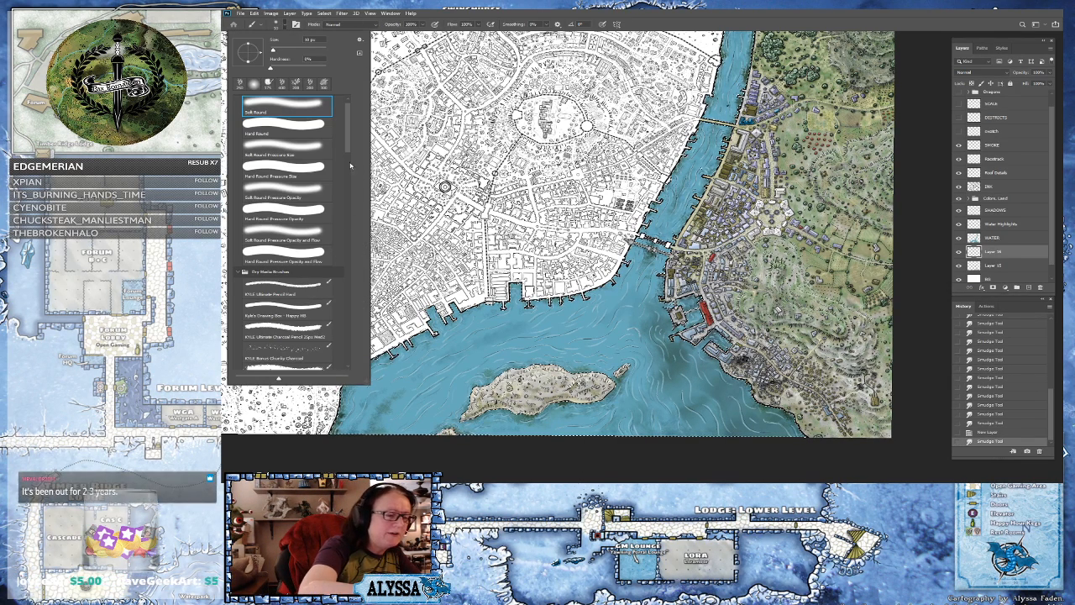
scroll(347, 188, "down", 5)
scroll(347, 188, "down", 2)
left_click(286, 259)
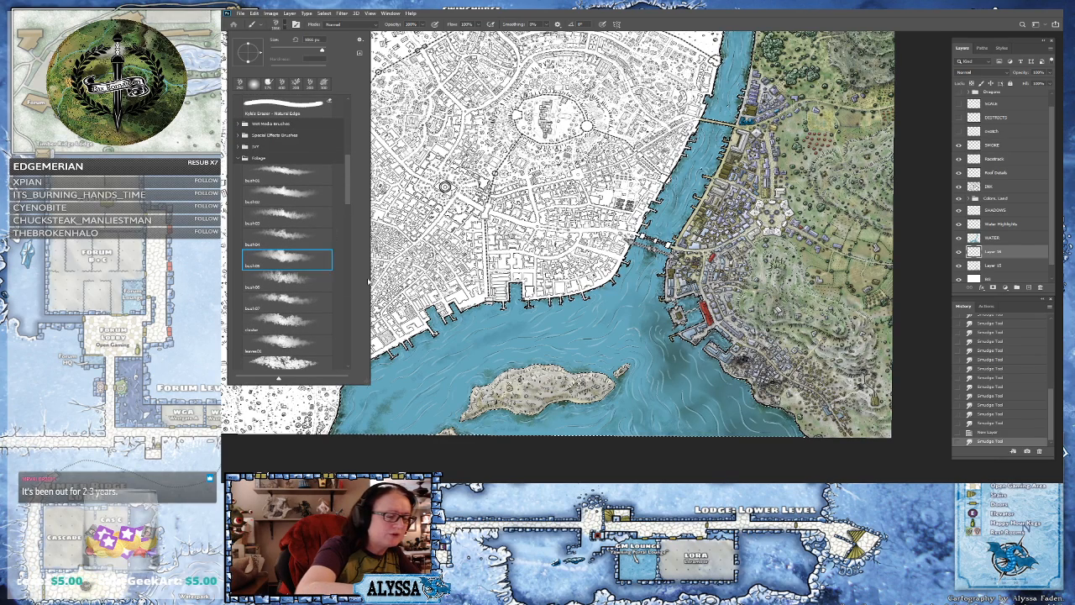
left_click(595, 24)
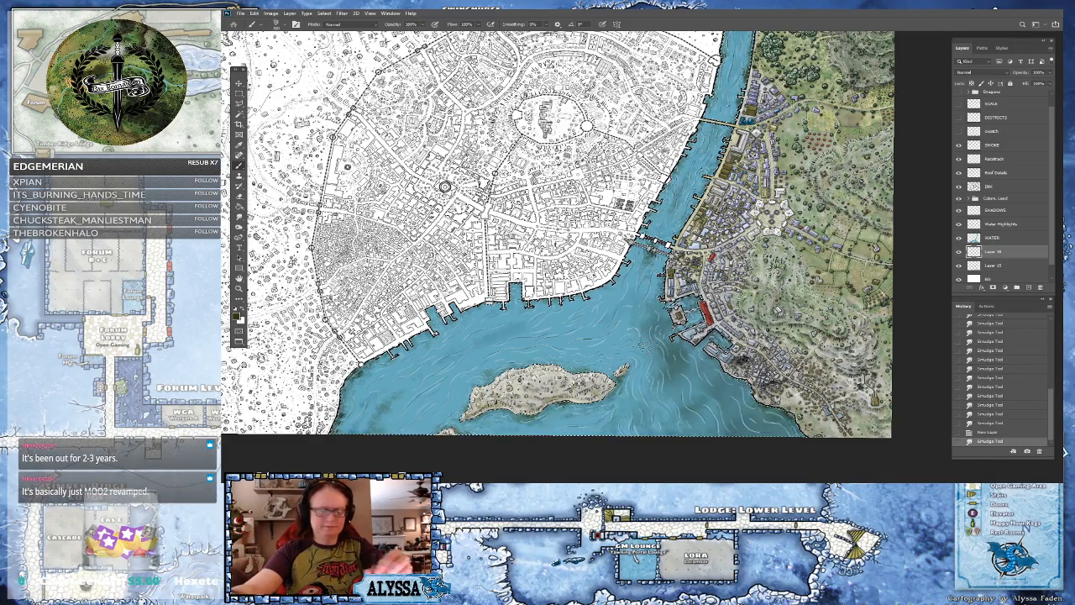
- Paint dabs of dark olive texture in the water south of the harbour piers, following the coast southeast
scroll(789, 393, "up", 4)
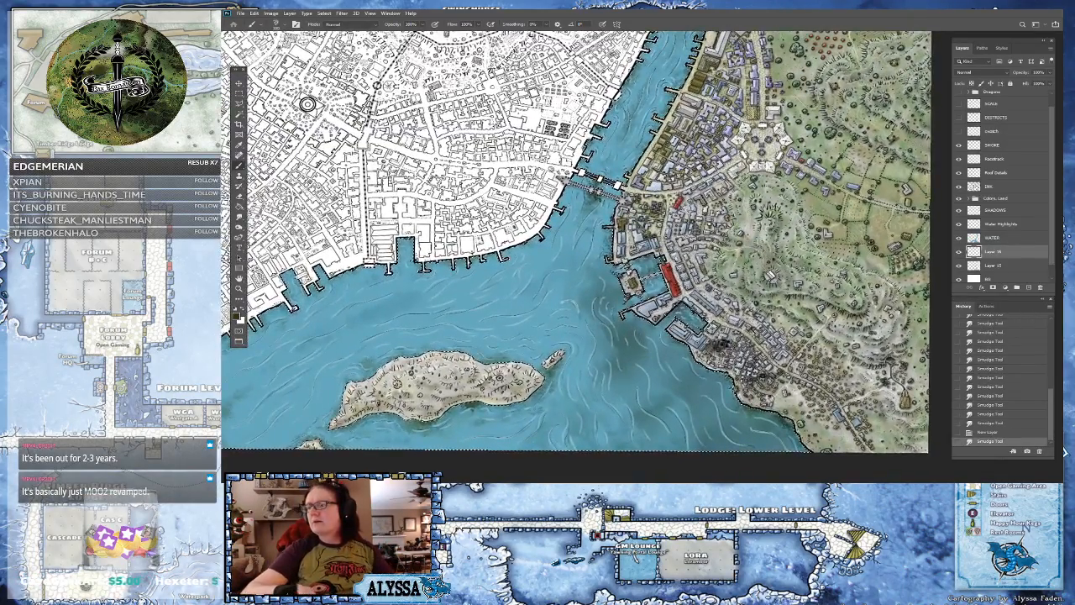
scroll(789, 393, "down", 1)
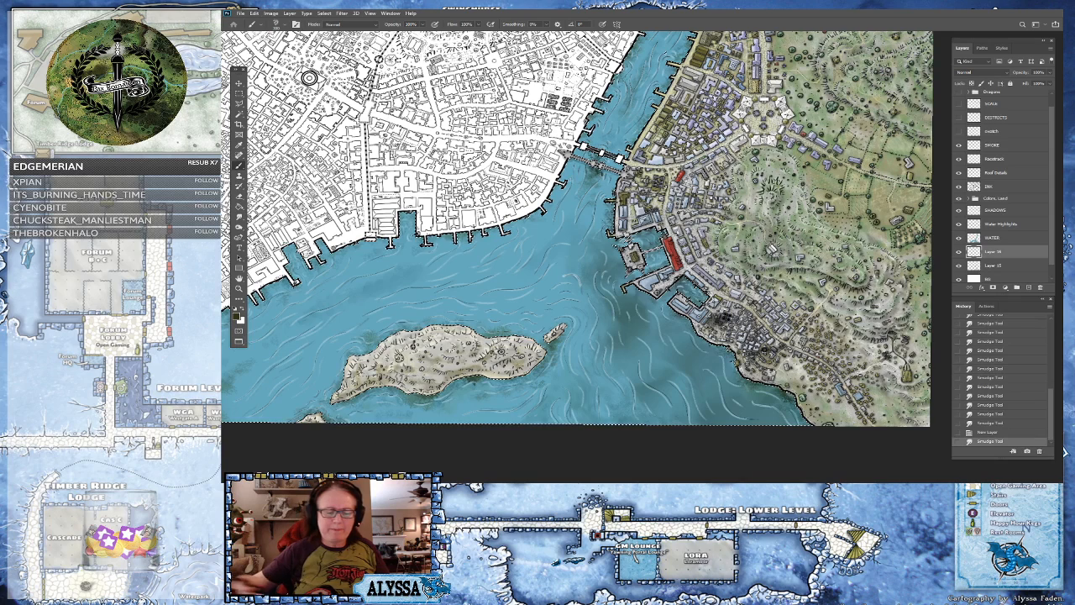
left_click_drag(1052, 424, 1047, 378)
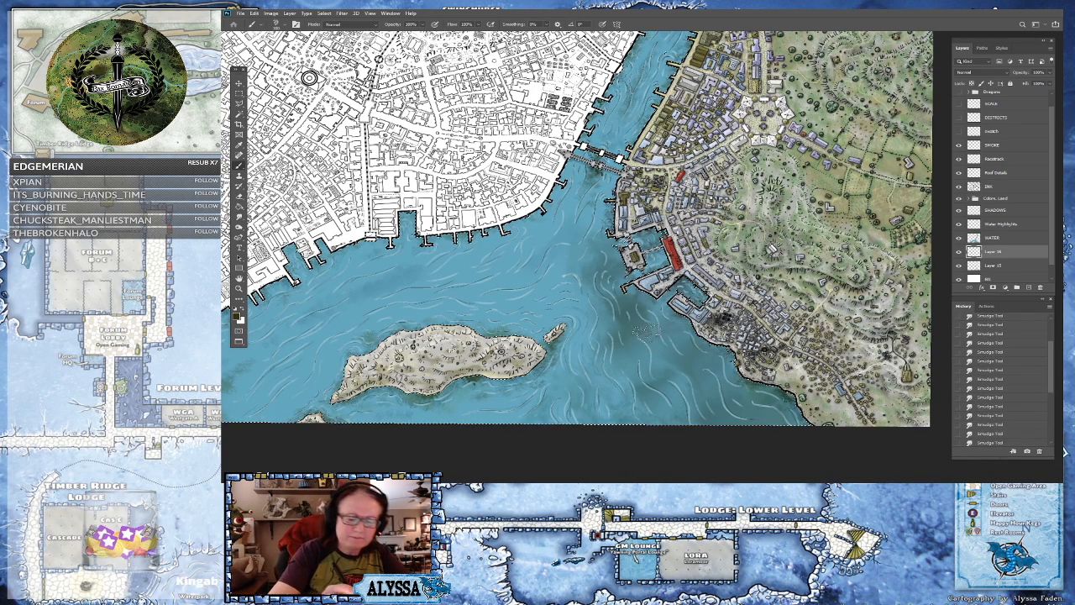
mouse_move(634, 313)
left_mouse_down()
mouse_move(623, 293)
mouse_move(650, 308)
left_mouse_up()
left_click(664, 324)
left_click(663, 320)
left_click(662, 319)
left_click(664, 337)
left_click(671, 344)
left_click(678, 350)
left_click(685, 356)
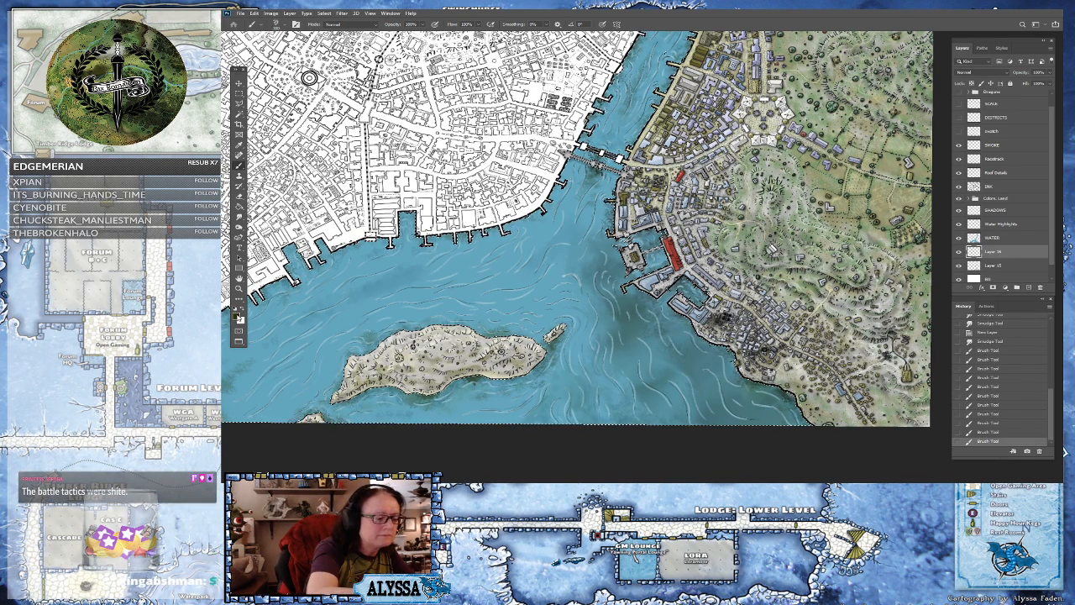
- Darken the foreground colour to a nearly black olive and dab more texture in the water just off the harbour piers
left_click(238, 316)
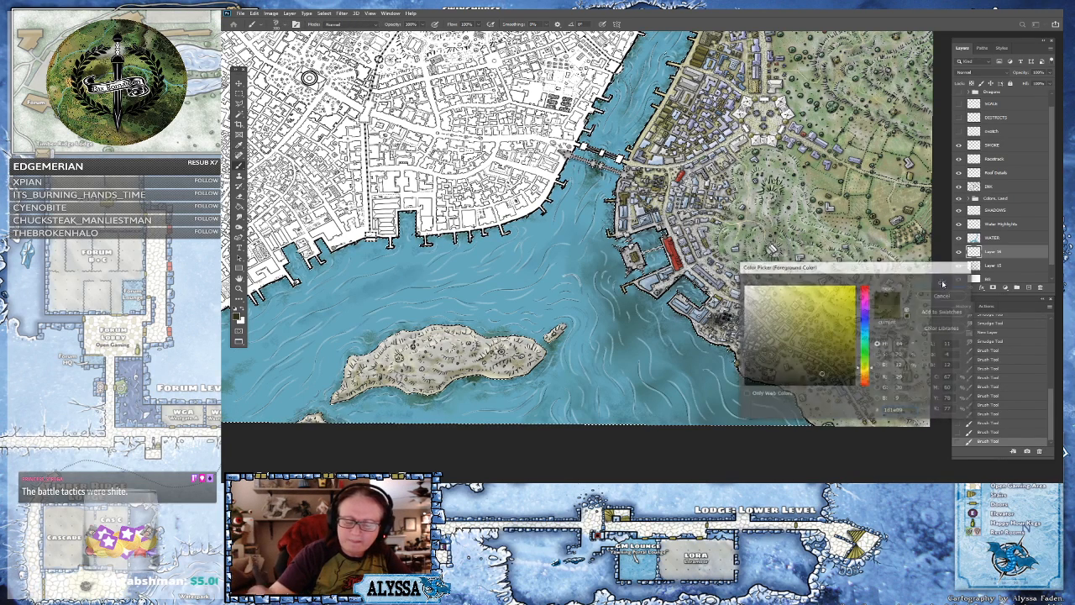
key("Return")
left_click(627, 293)
left_click(637, 296)
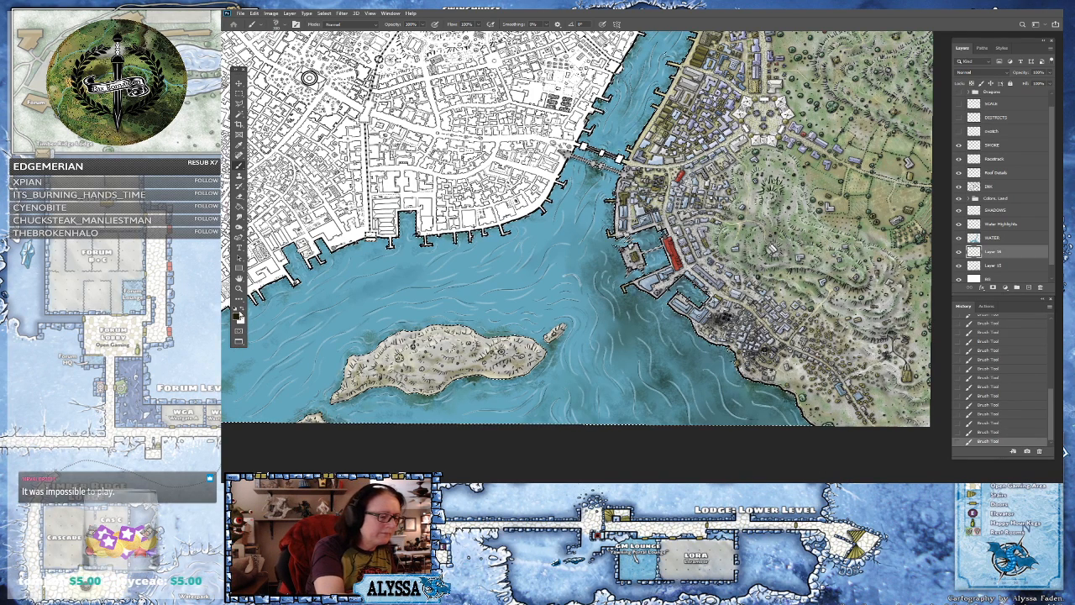
- Set the foreground colour to black (000000) and paint textured strokes along the water west of the harbour piers
left_click(239, 317)
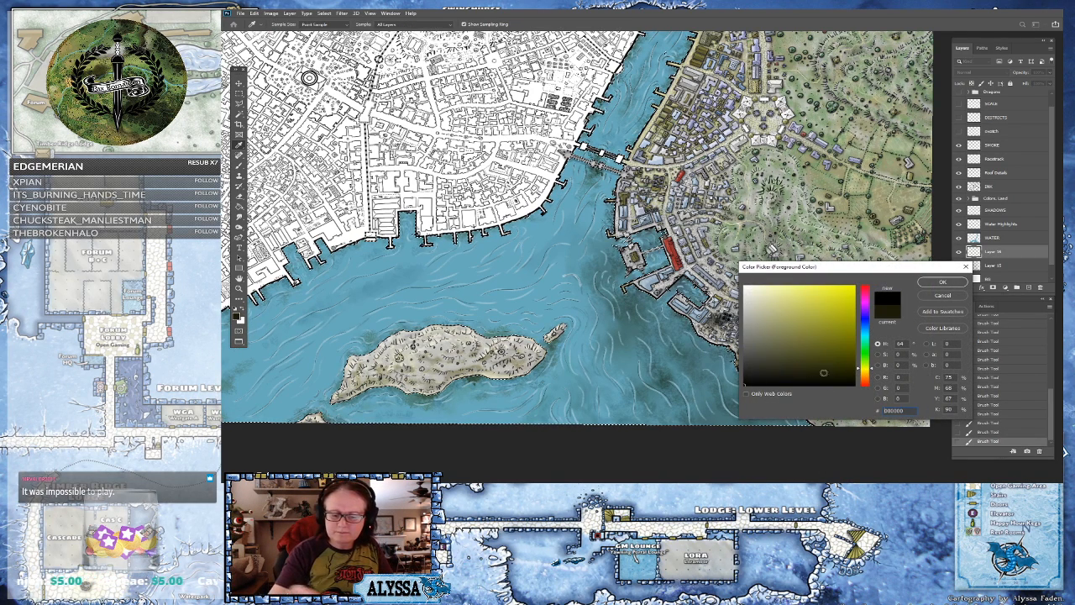
left_click(936, 282)
mouse_move(605, 269)
left_mouse_down()
mouse_move(551, 274)
mouse_move(610, 288)
left_mouse_up()
scroll(537, 286, "up", 1)
scroll(580, 257, "down", 1)
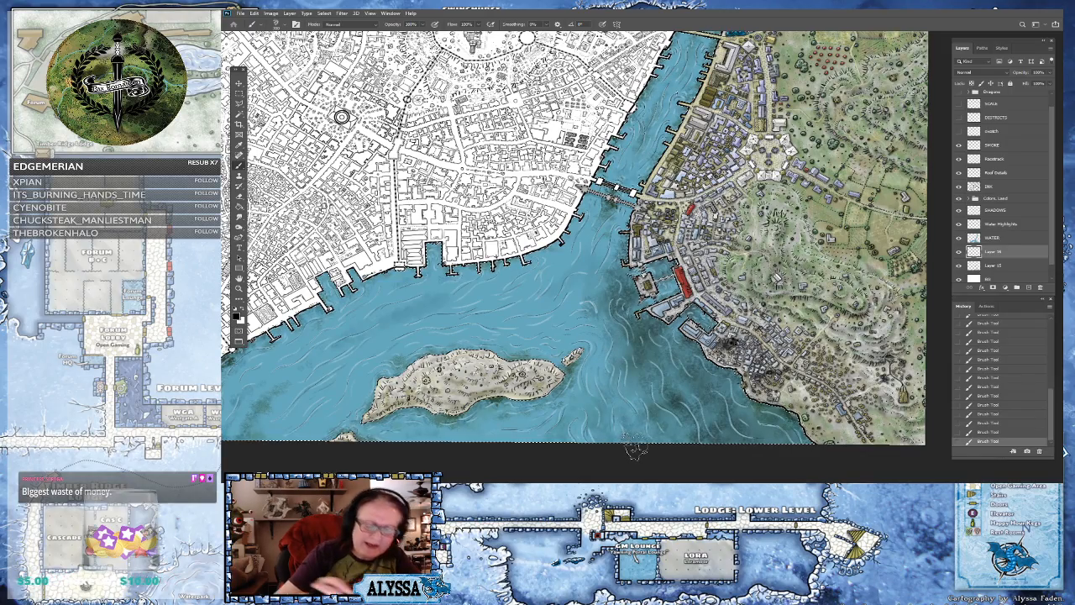
- Smudge the black and dark olive texture off the harbour in sweeping strokes southeast into the bay
scroll(636, 448, "down", 3)
scroll(723, 399, "up", 1)
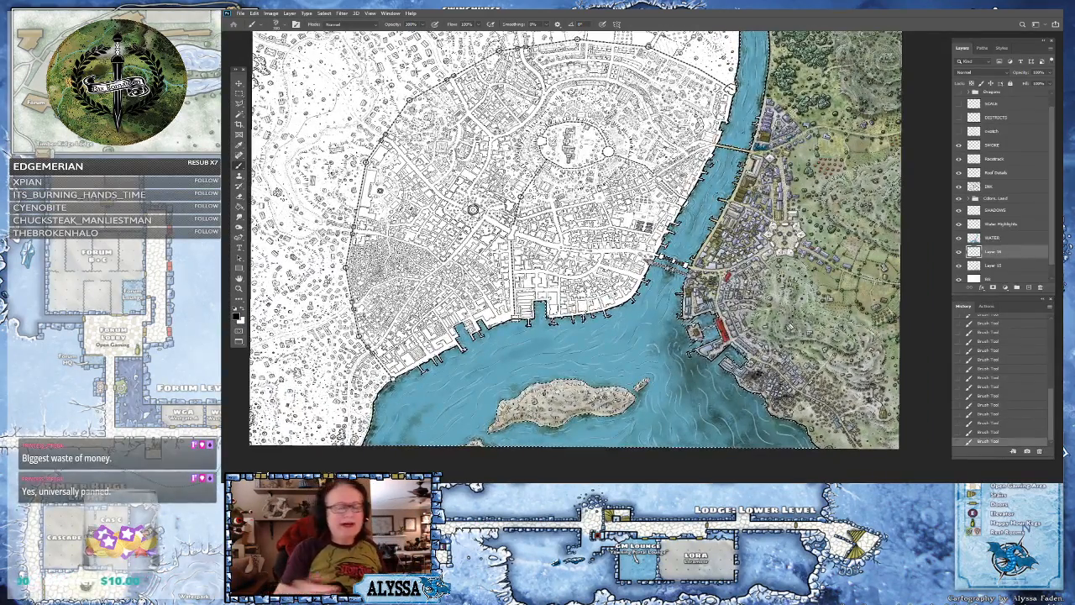
key("r")
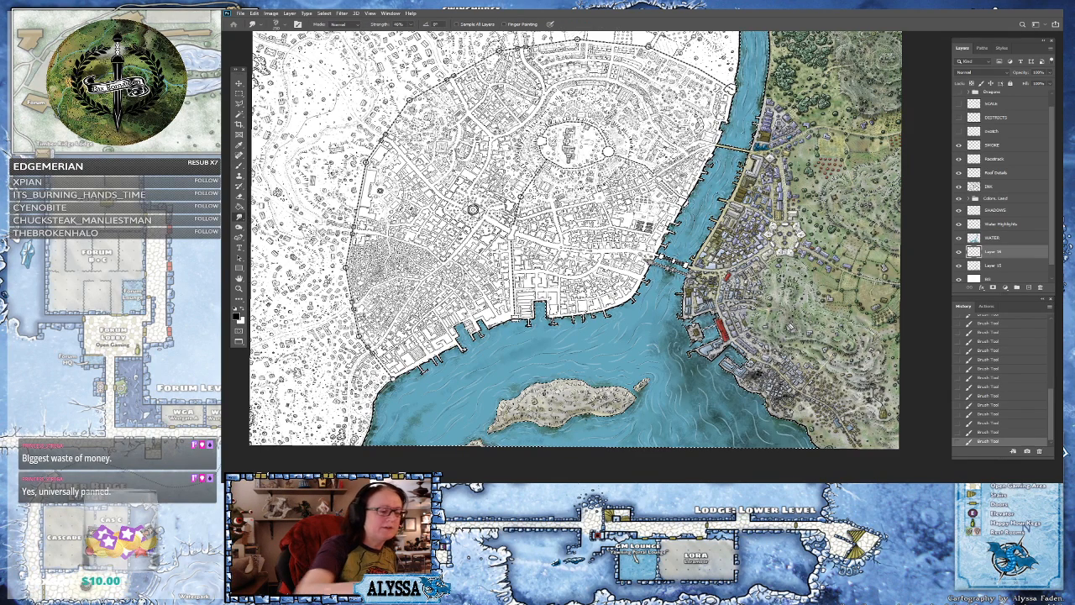
mouse_move(672, 323)
left_mouse_down()
mouse_move(682, 369)
mouse_move(739, 416)
left_mouse_up()
left_click_drag(714, 386, 724, 413)
left_click_drag(699, 378, 709, 409)
mouse_move(682, 361)
left_mouse_down()
mouse_move(692, 393)
mouse_move(765, 432)
mouse_move(743, 452)
mouse_move(764, 430)
mouse_move(786, 438)
mouse_move(744, 412)
left_mouse_up()
left_click_drag(729, 392, 736, 399)
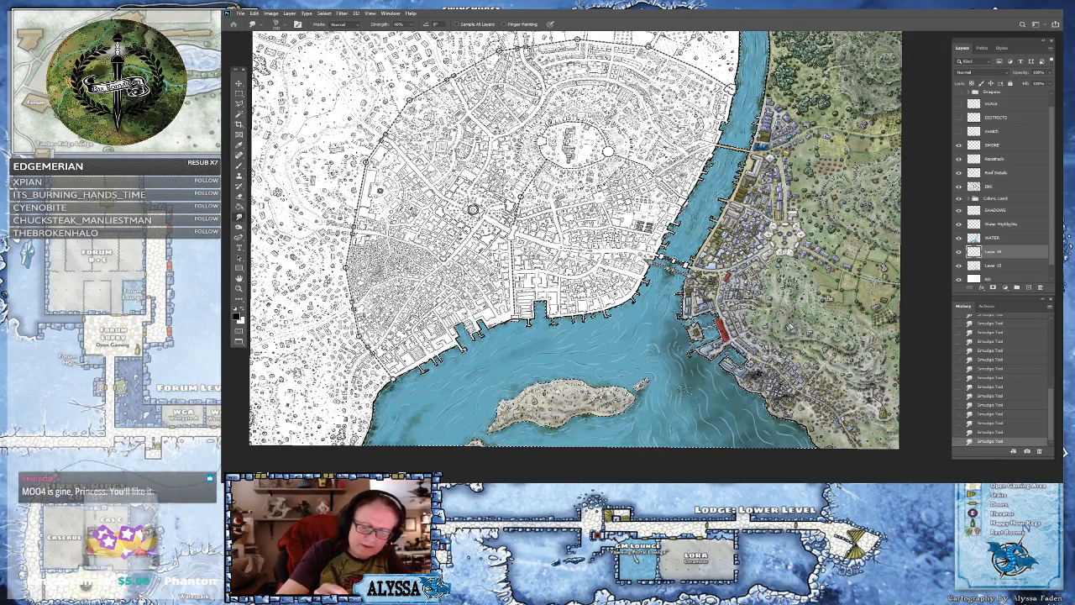
- Review the whole map and close the document without saving the latest pollution painting
key("ctrl+minus")
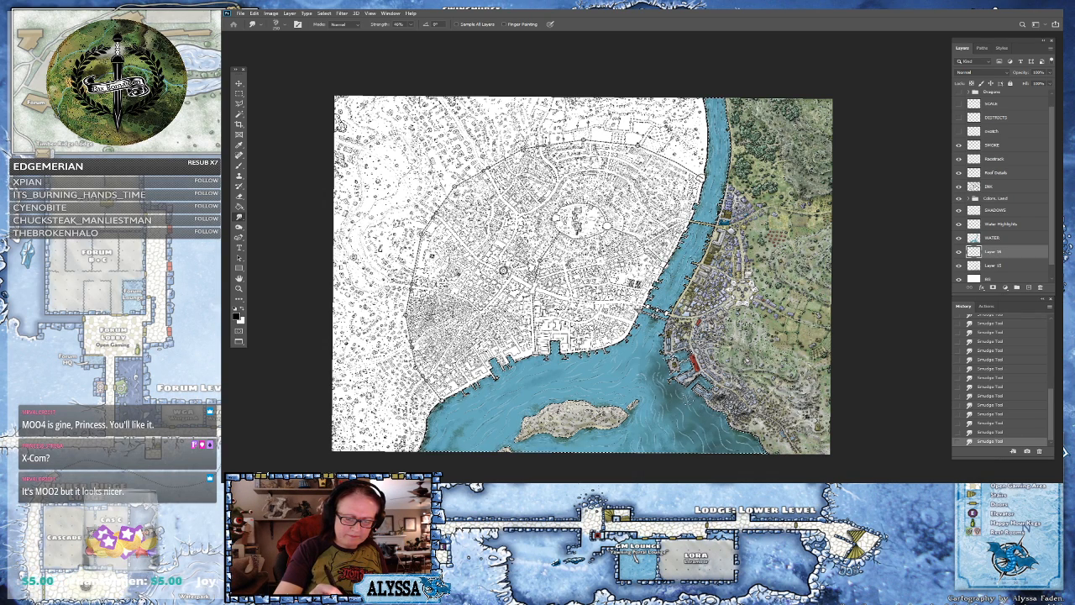
scroll(818, 453, "down", 4)
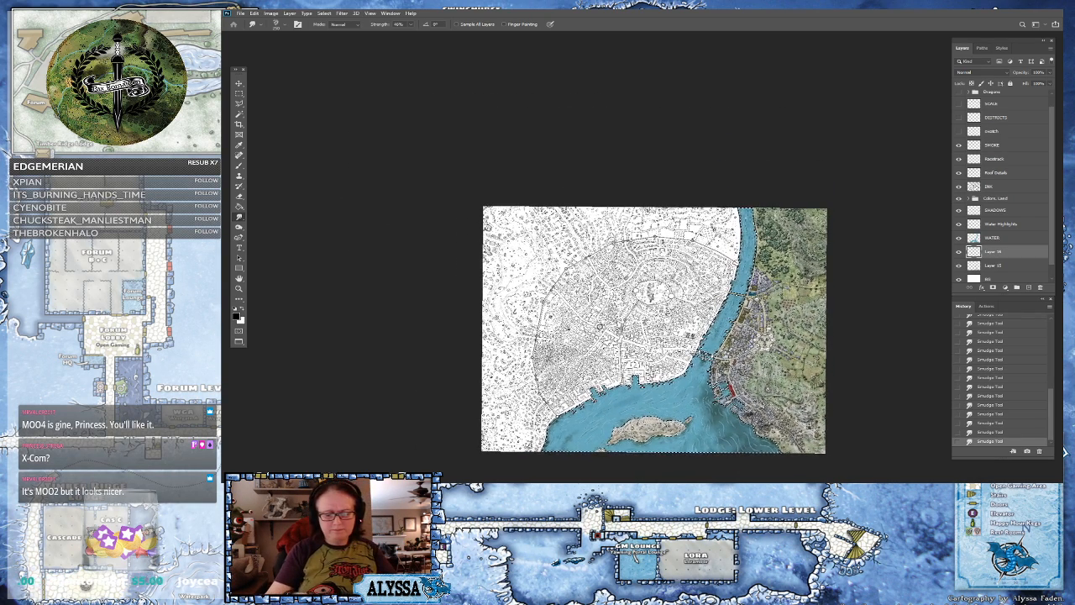
scroll(660, 444, "up", 2)
scroll(806, 458, "up", 3)
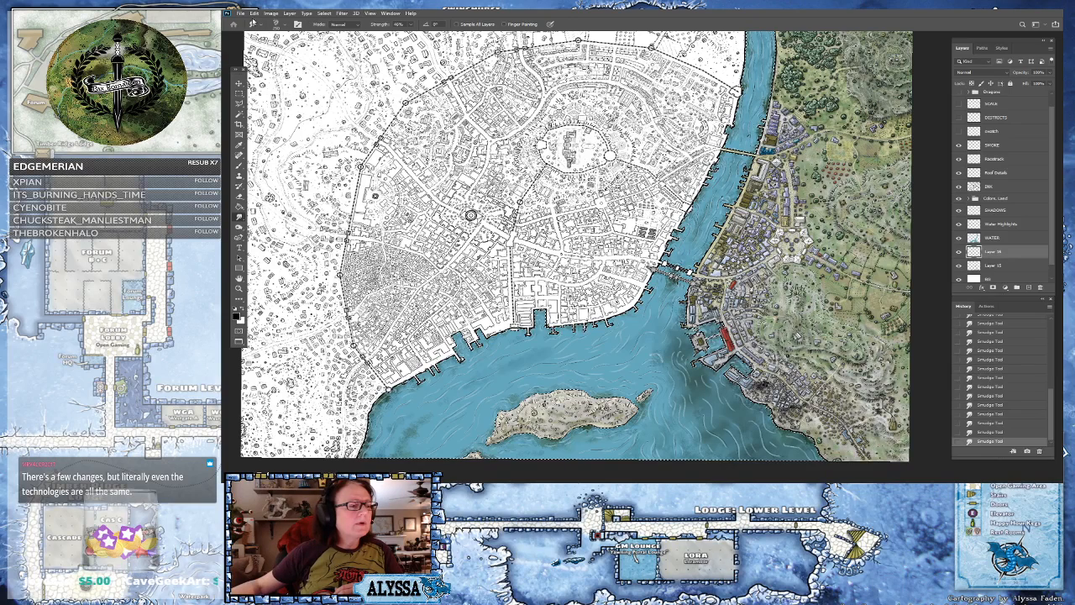
left_click(241, 13)
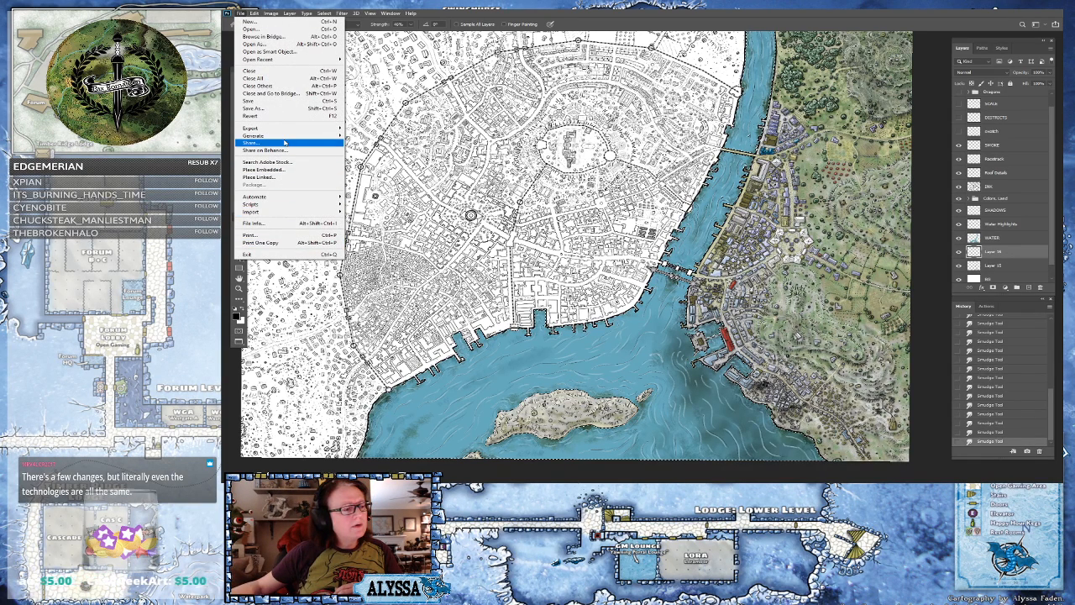
left_click(267, 70)
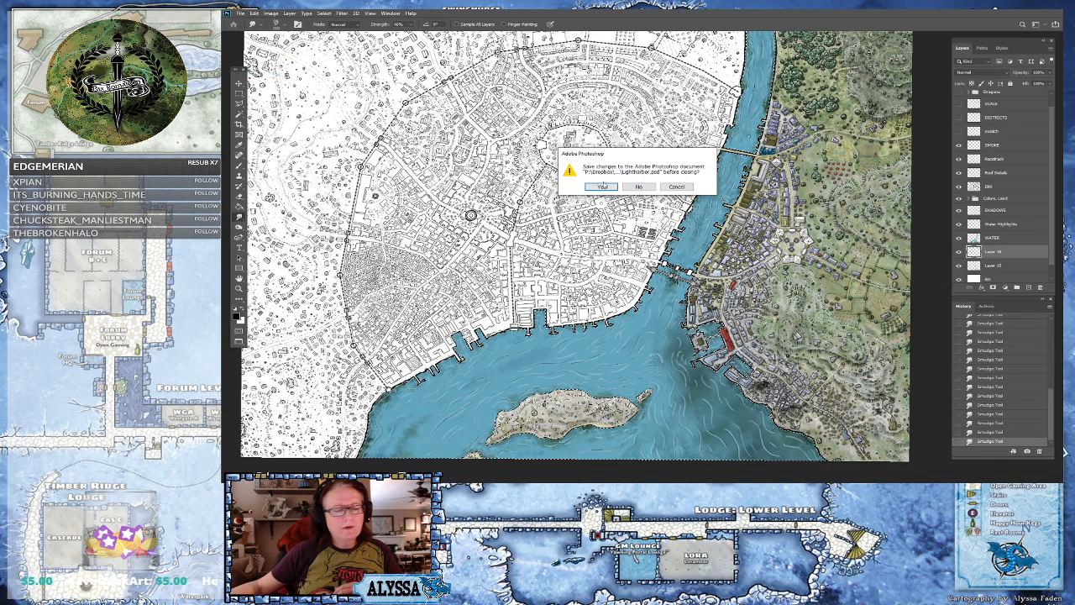
left_click(601, 186)
- Reopen the city map from the recent files at its last saved version and frame the harbour and bay
left_click(240, 13)
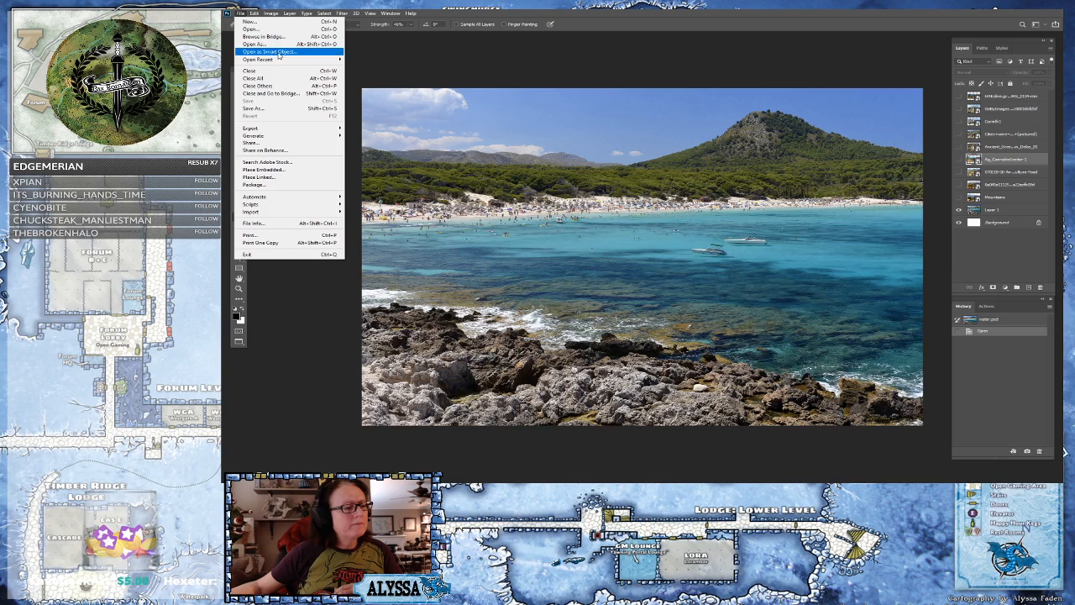
mouse_move(260, 58)
left_click(400, 59)
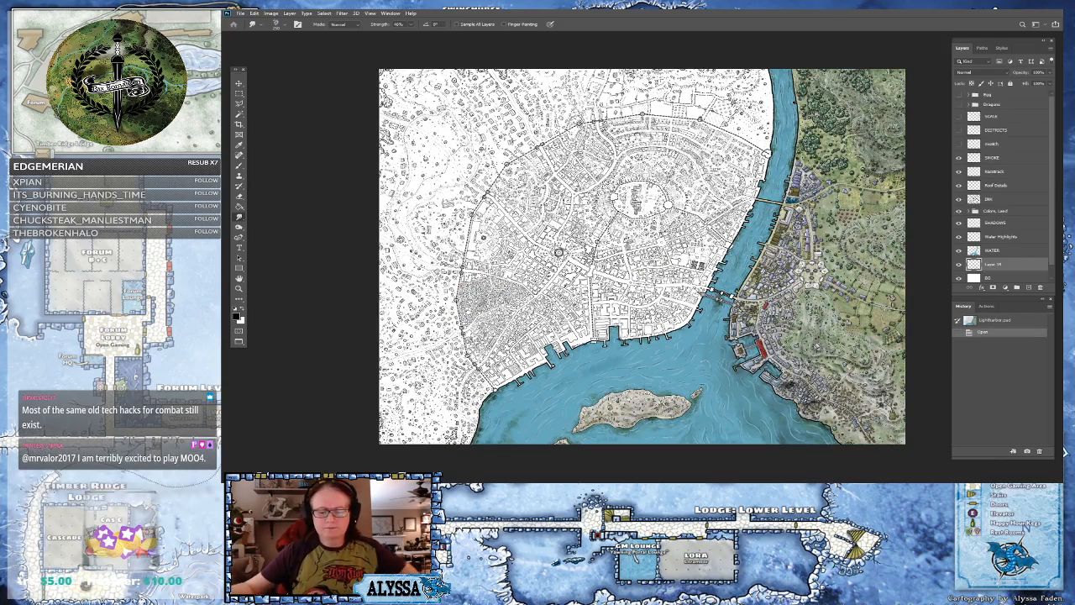
key("ctrl+plus")
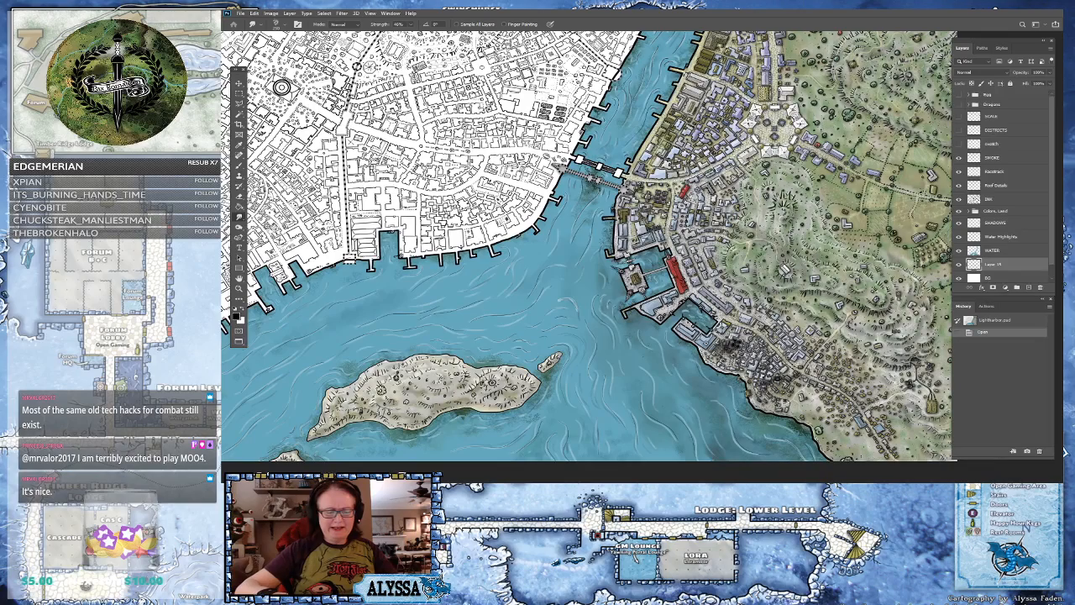
scroll(775, 426, "down", 2)
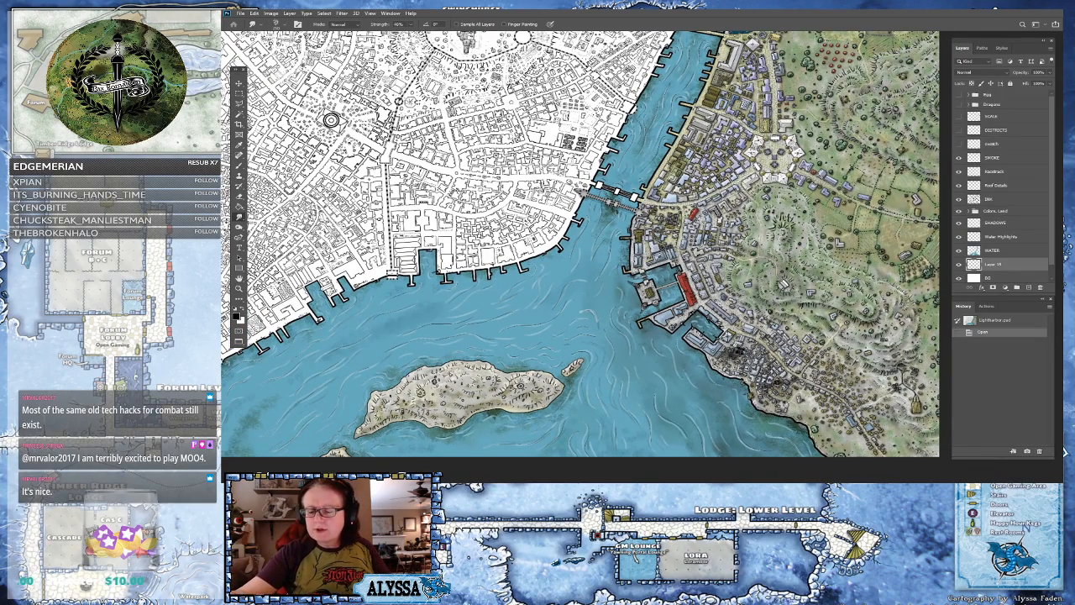
- Add a new layer beneath the WATER layer and brush black texture over the water around the harbour piers
left_click(1029, 287)
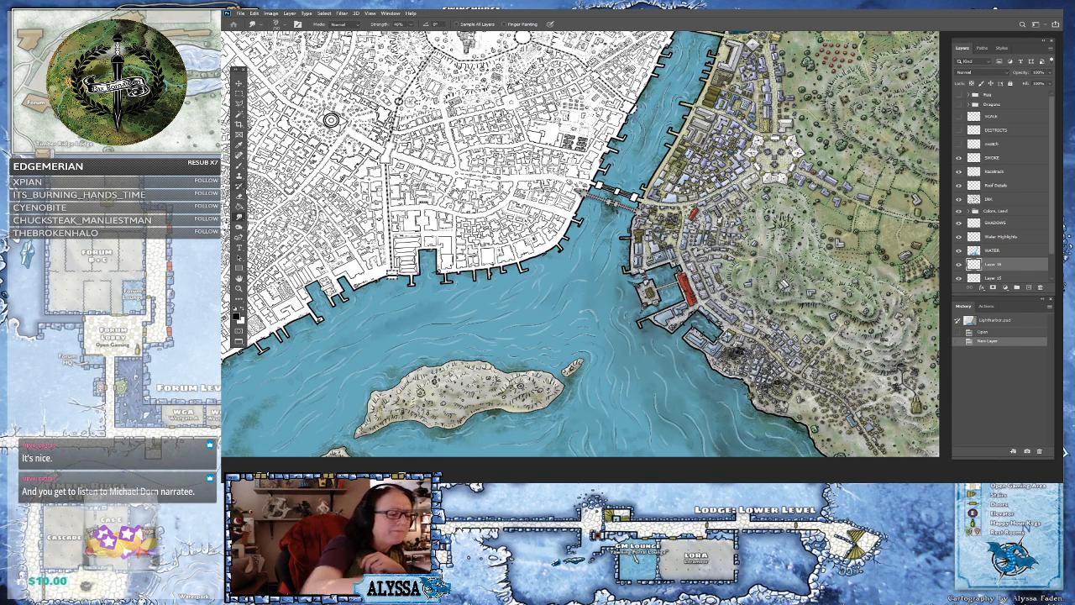
key("b")
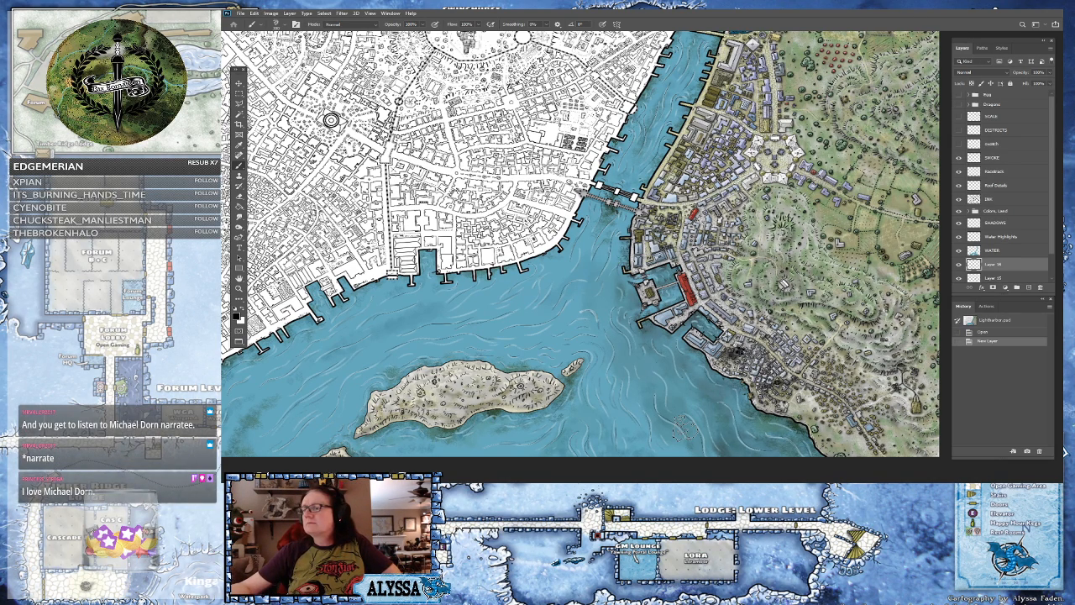
mouse_move(634, 298)
left_mouse_down()
mouse_move(631, 288)
mouse_move(648, 286)
mouse_move(636, 286)
mouse_move(629, 231)
mouse_move(661, 242)
mouse_move(672, 267)
left_mouse_up()
left_click_drag(626, 311, 632, 304)
mouse_move(630, 309)
left_mouse_down()
mouse_move(635, 299)
mouse_move(652, 312)
mouse_move(630, 326)
left_mouse_up()
mouse_move(637, 329)
left_mouse_down()
mouse_move(655, 318)
mouse_move(672, 328)
mouse_move(672, 355)
left_mouse_up()
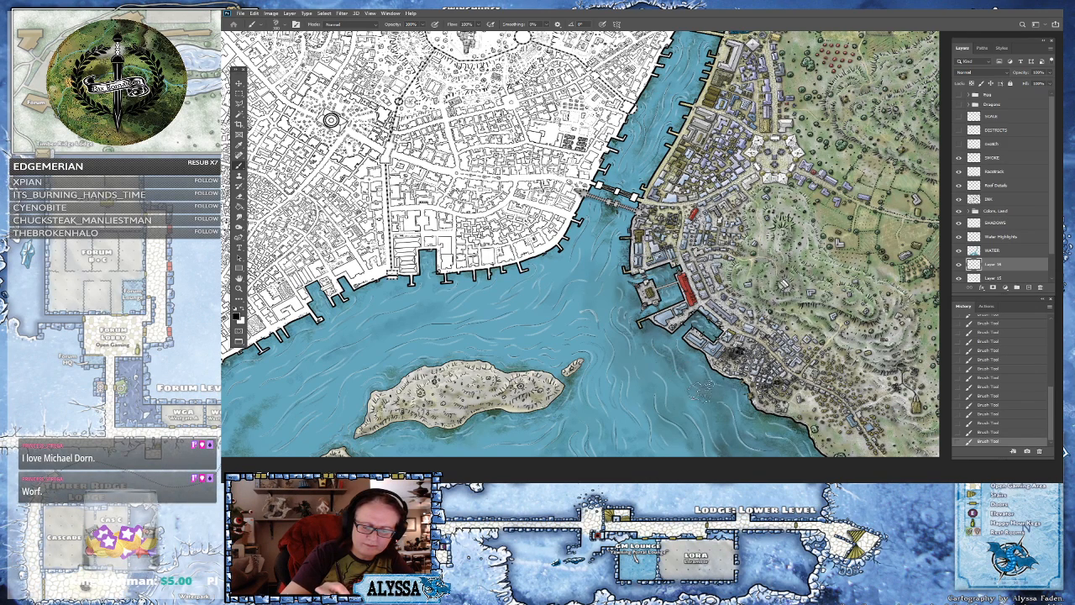
- Try black textured patches in the bay just southwest of the harbour piers, and step back to before them
mouse_move(651, 357)
left_mouse_down()
mouse_move(643, 369)
mouse_move(659, 382)
left_mouse_up()
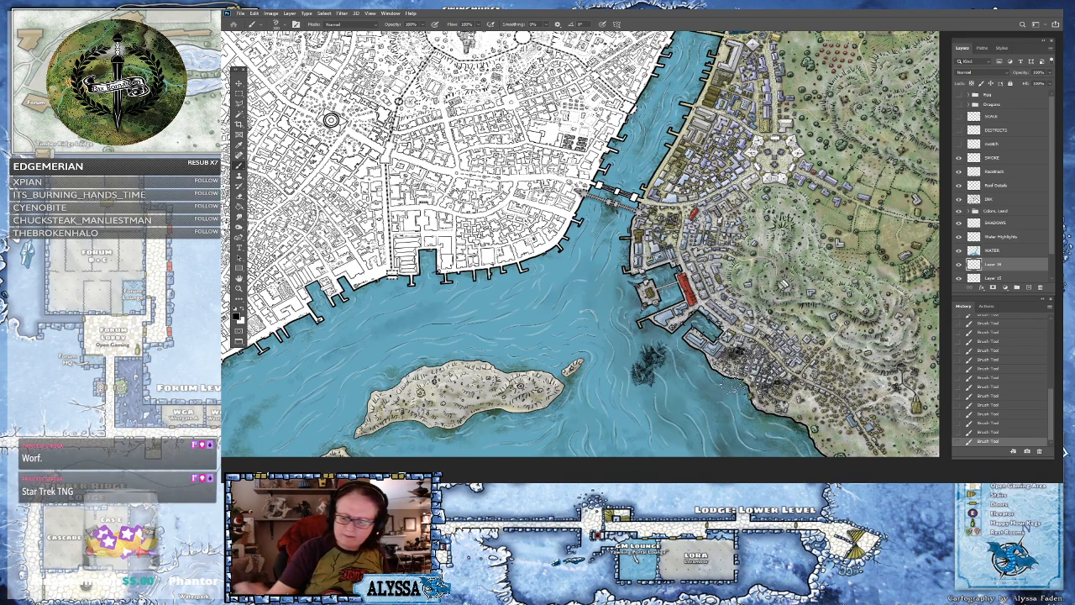
left_click(997, 414)
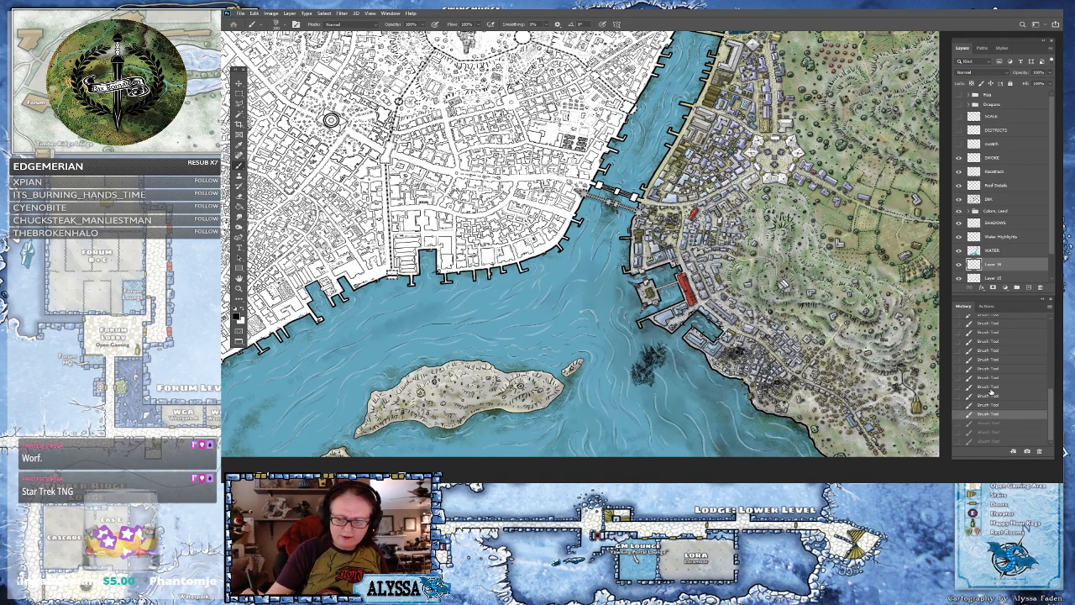
left_click(992, 395)
left_click(654, 361)
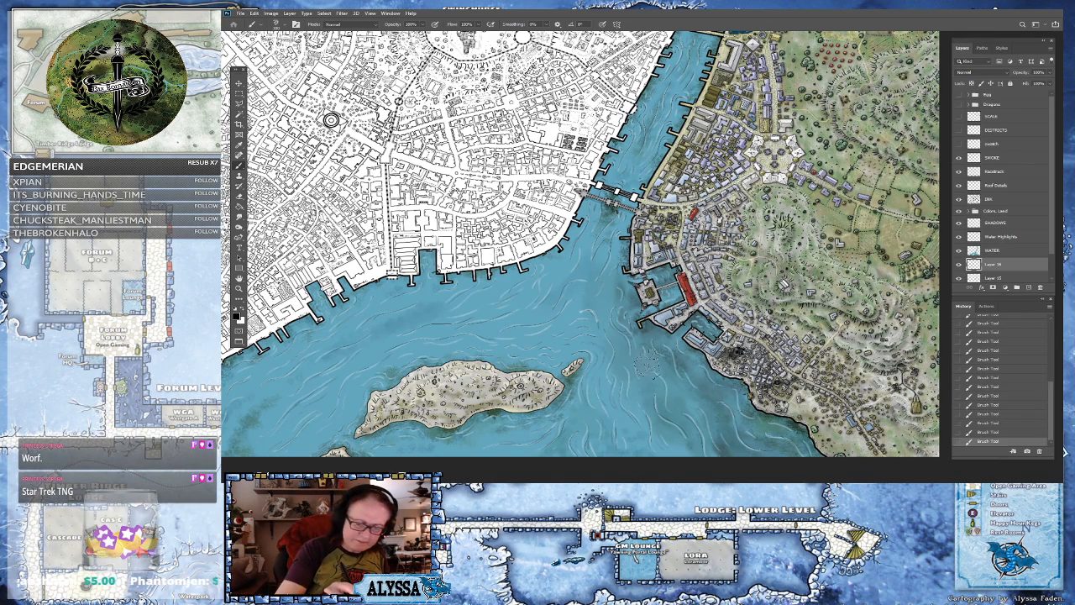
left_click(661, 364)
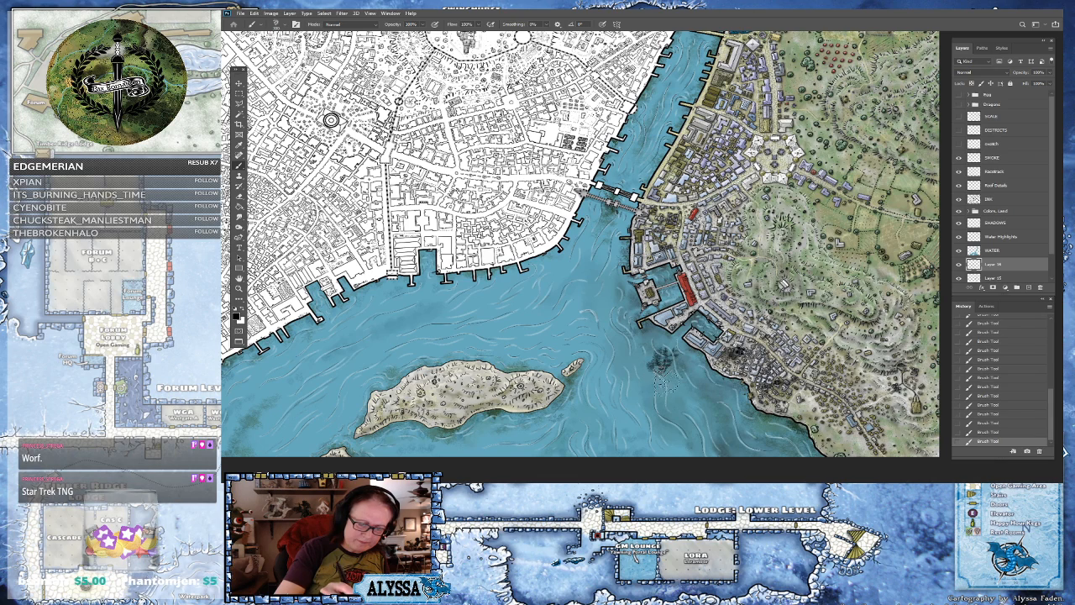
left_click(989, 414)
- Dab black texture in the open bay south of the harbour, rolling back the dab nearest the map's lower edge
left_click(660, 387)
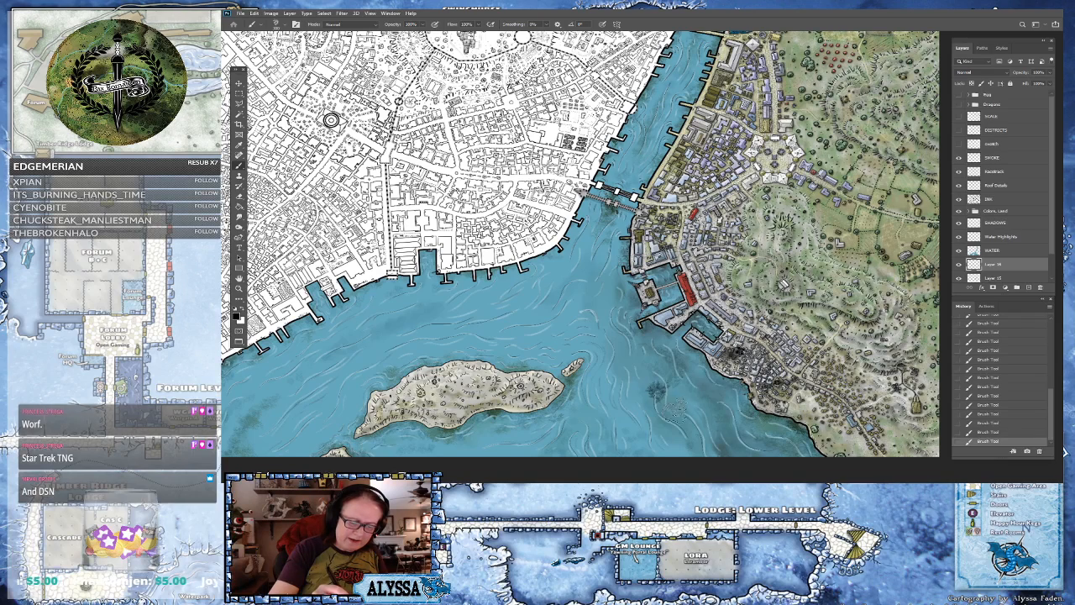
left_click(676, 419)
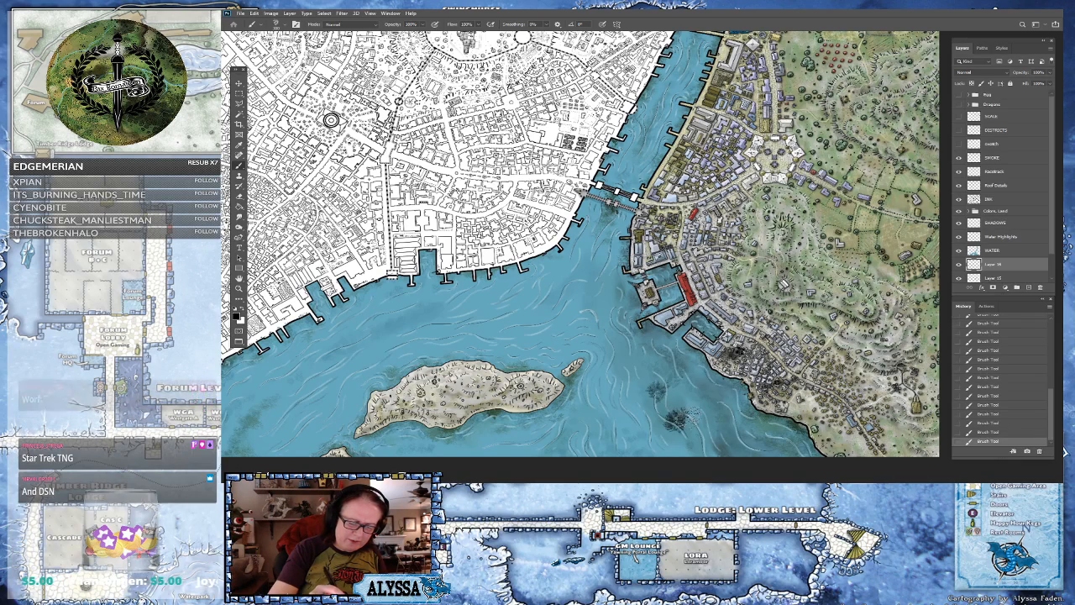
left_click(989, 423)
left_click(690, 420)
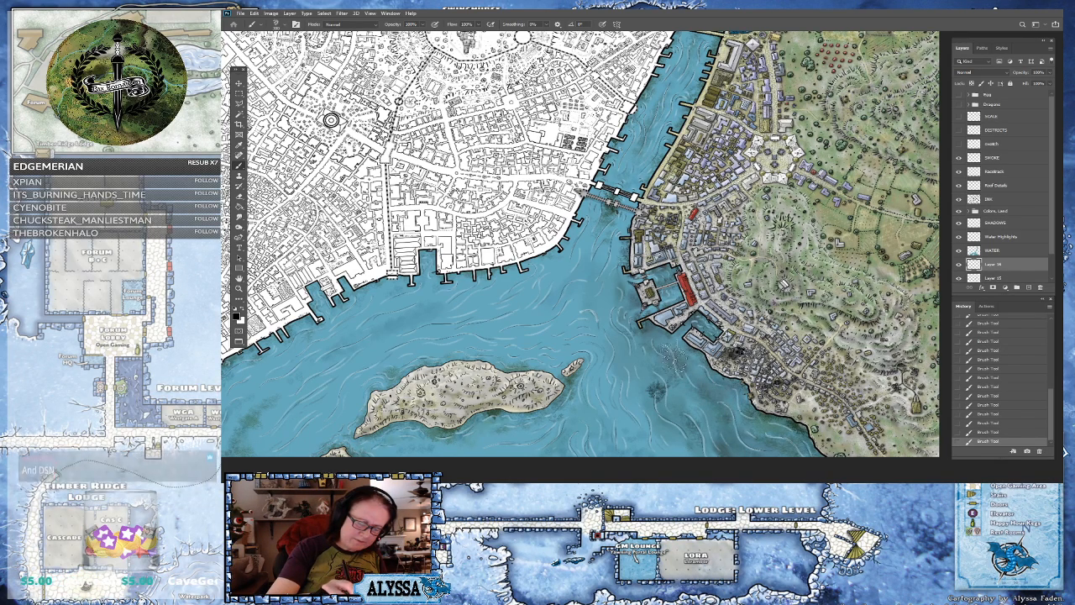
- Try black textured strokes on the water west of the harbour piers, and undo them
left_click_drag(624, 357, 646, 379)
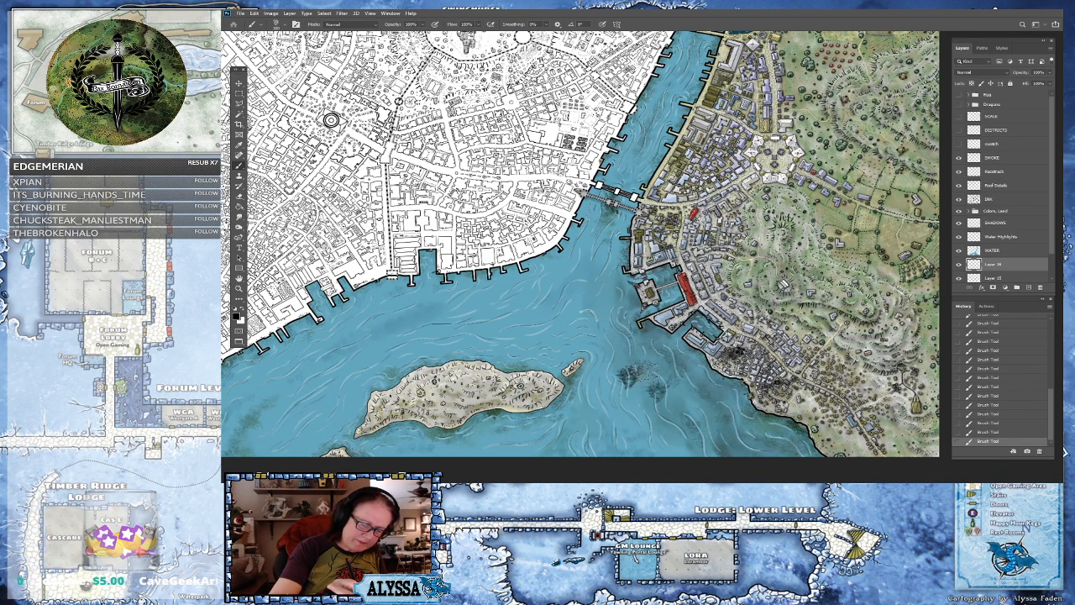
left_click(989, 423)
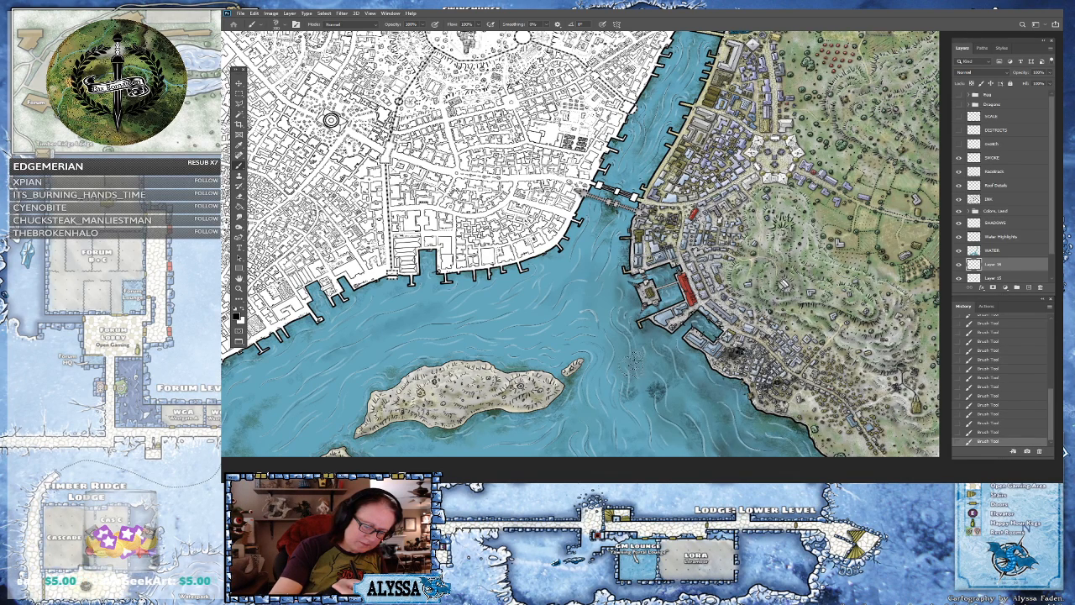
left_click_drag(632, 343, 625, 338)
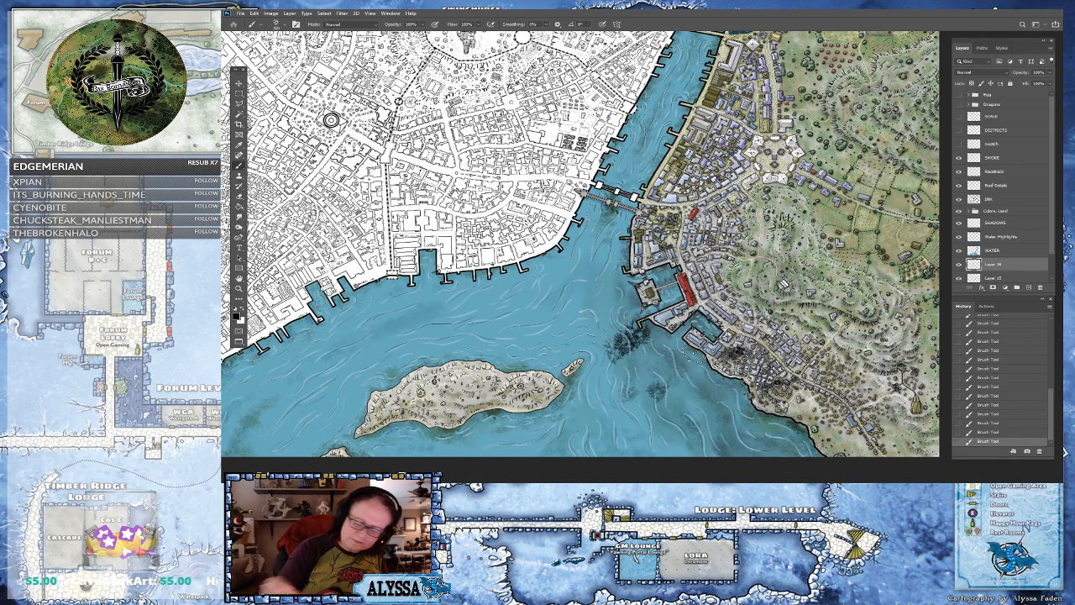
key("ctrl+z")
key("ctrl+z")
- Brush a short textured stroke in the bay between the island and the southeastern shore
left_click_drag(627, 409, 640, 407)
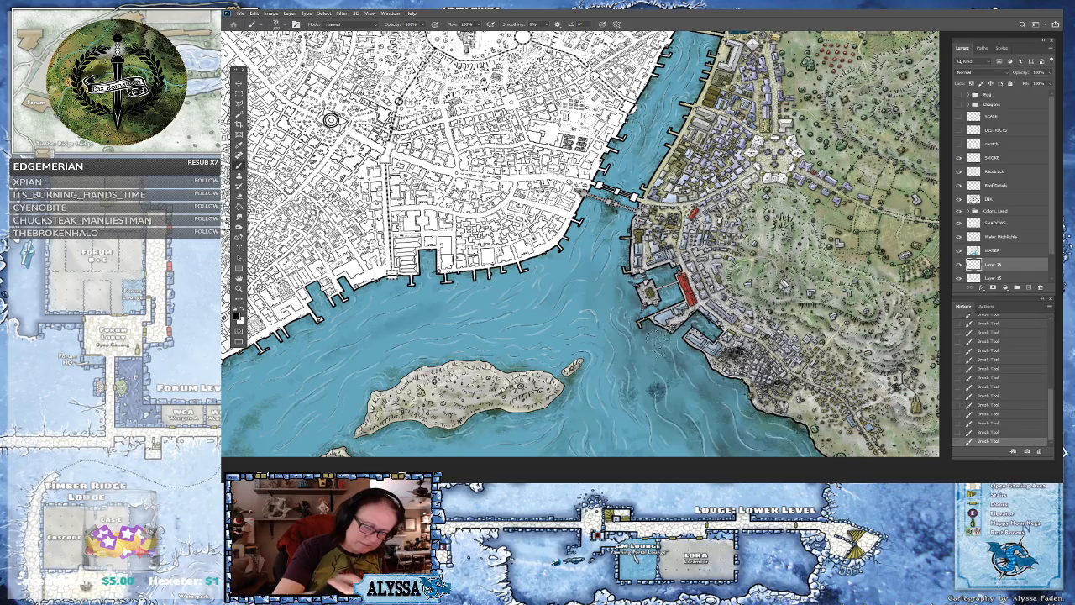
scroll(805, 420, "down", 4)
scroll(804, 420, "up", 2)
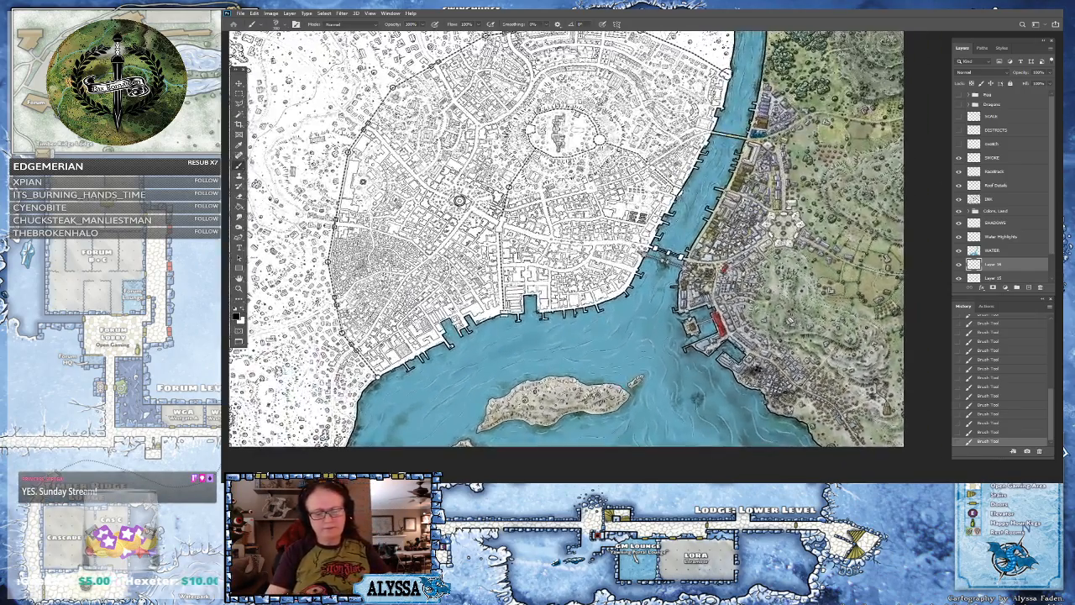
- Smudge the black texture off the harbour piers and southeast through the bay in sweeping strokes
left_click(240, 207)
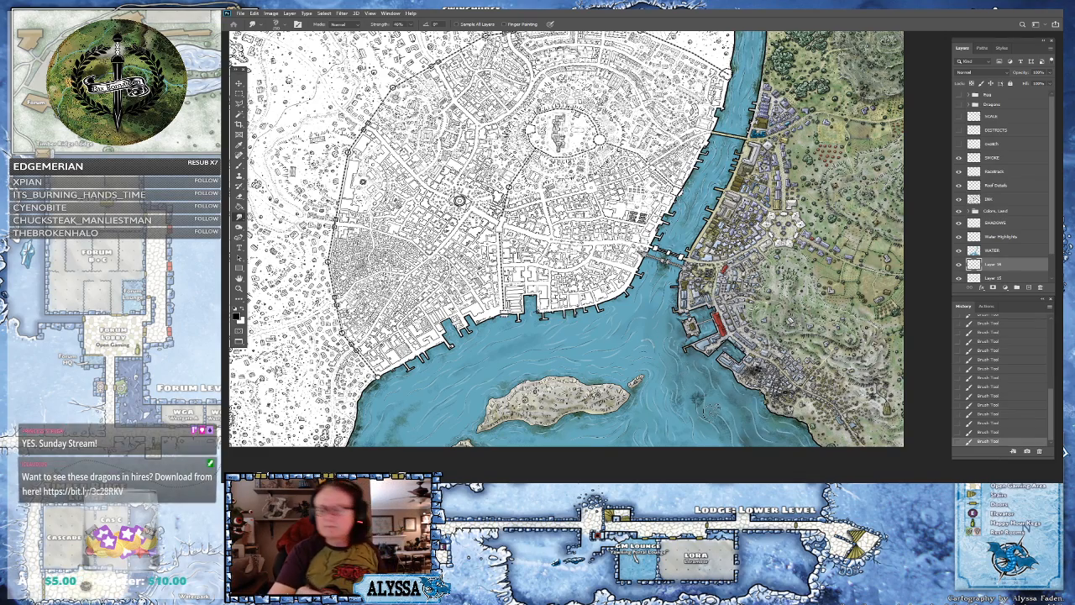
scroll(721, 403, "up", 2)
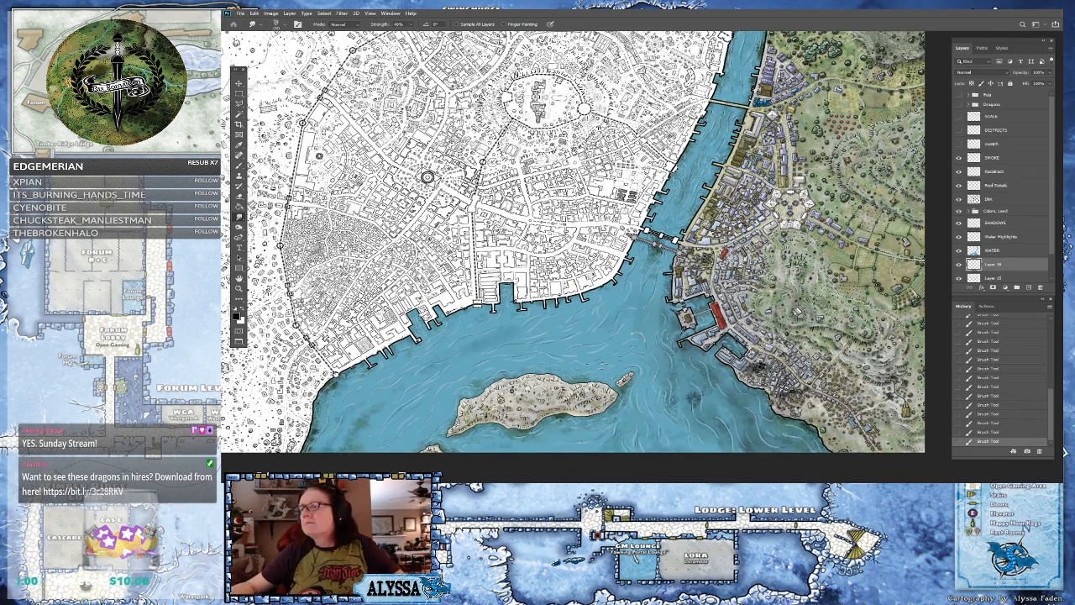
mouse_move(665, 388)
left_mouse_down()
mouse_move(692, 401)
mouse_move(690, 386)
mouse_move(707, 409)
mouse_move(690, 395)
mouse_move(696, 407)
mouse_move(697, 387)
mouse_move(713, 424)
mouse_move(713, 406)
mouse_move(738, 434)
mouse_move(733, 444)
mouse_move(777, 451)
mouse_move(745, 405)
mouse_move(766, 464)
left_mouse_up()
mouse_move(727, 392)
left_mouse_down()
mouse_move(701, 372)
mouse_move(730, 397)
mouse_move(698, 363)
mouse_move(722, 383)
left_mouse_up()
left_click_drag(685, 351, 688, 330)
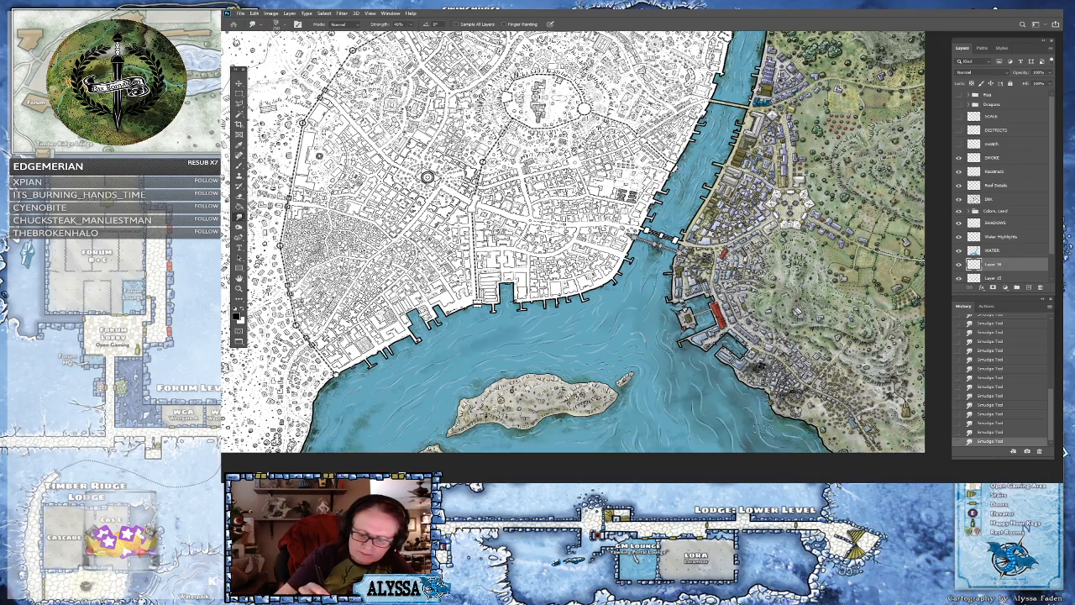
- Review the smudged pollution across the whole map and close up around the harbour piers
scroll(759, 451, "down", 4)
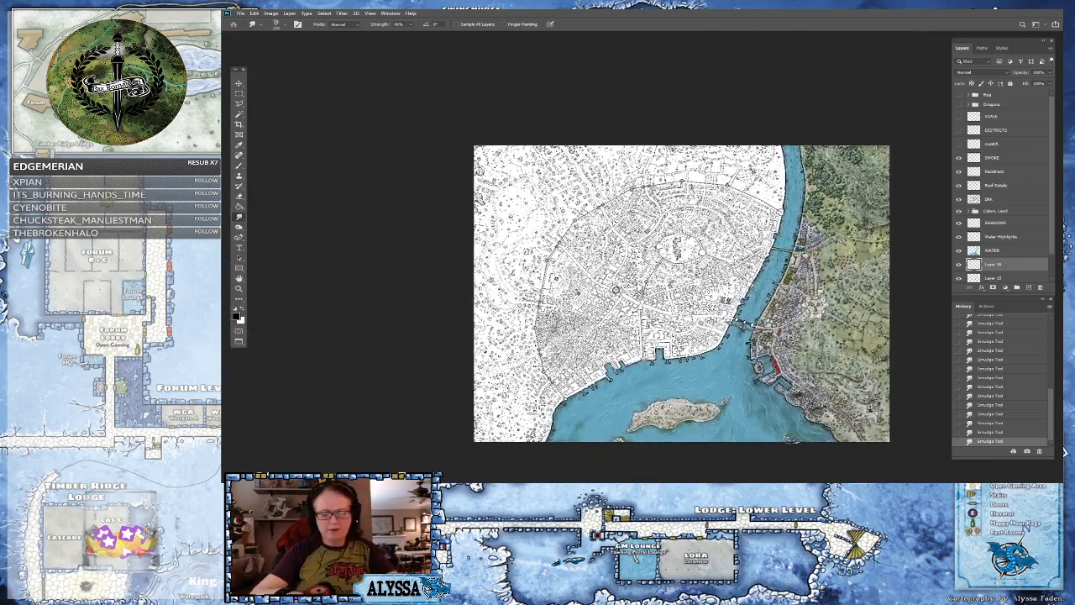
scroll(759, 451, "up", 1)
scroll(647, 274, "up", 2)
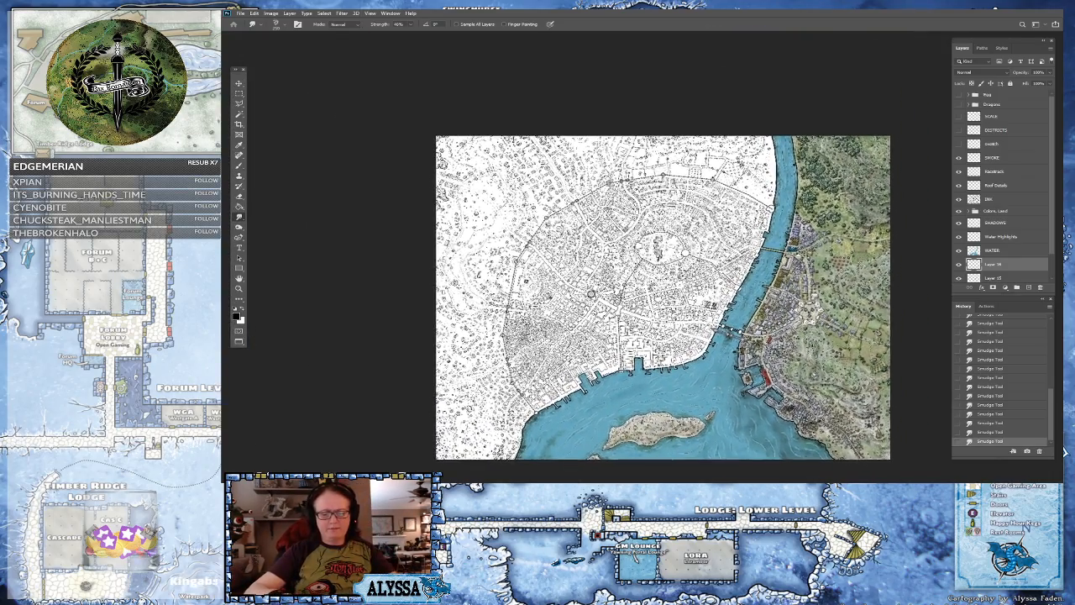
scroll(716, 399, "up", 2)
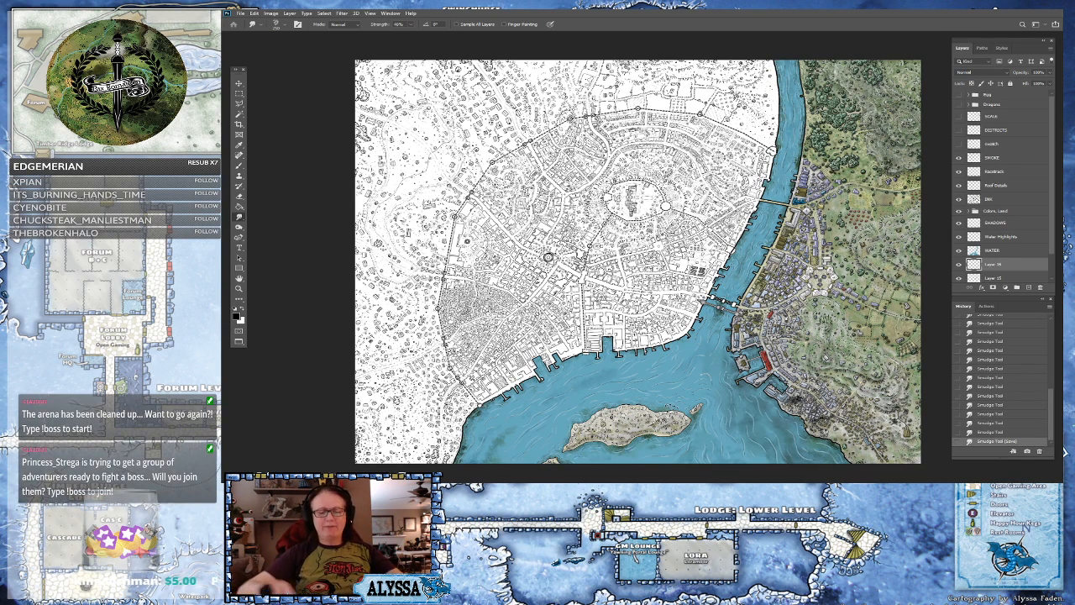
scroll(777, 382, "up", 1)
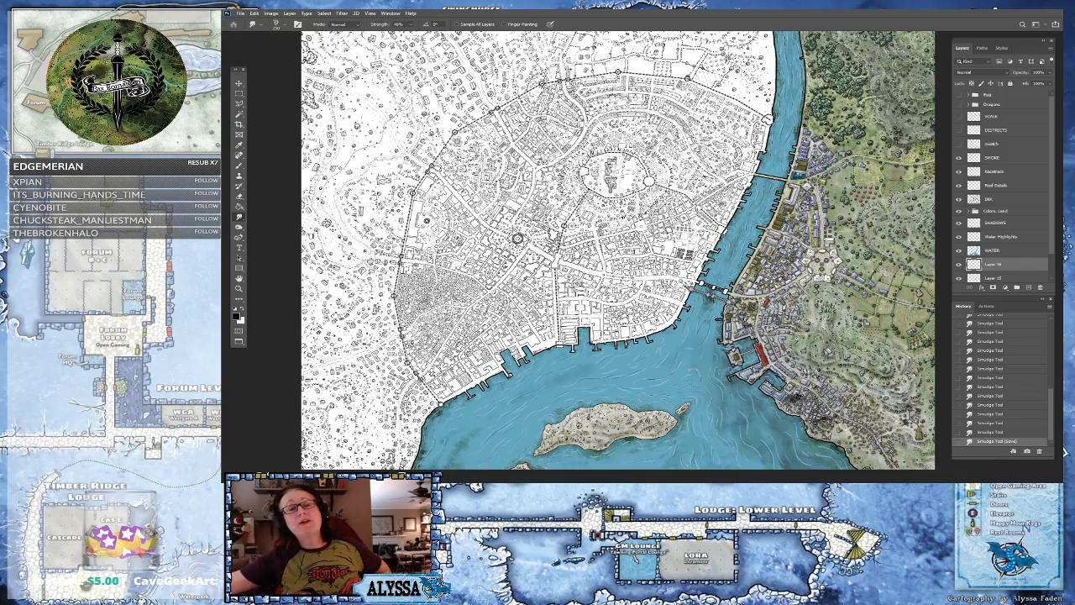
key("ctrl+minus")
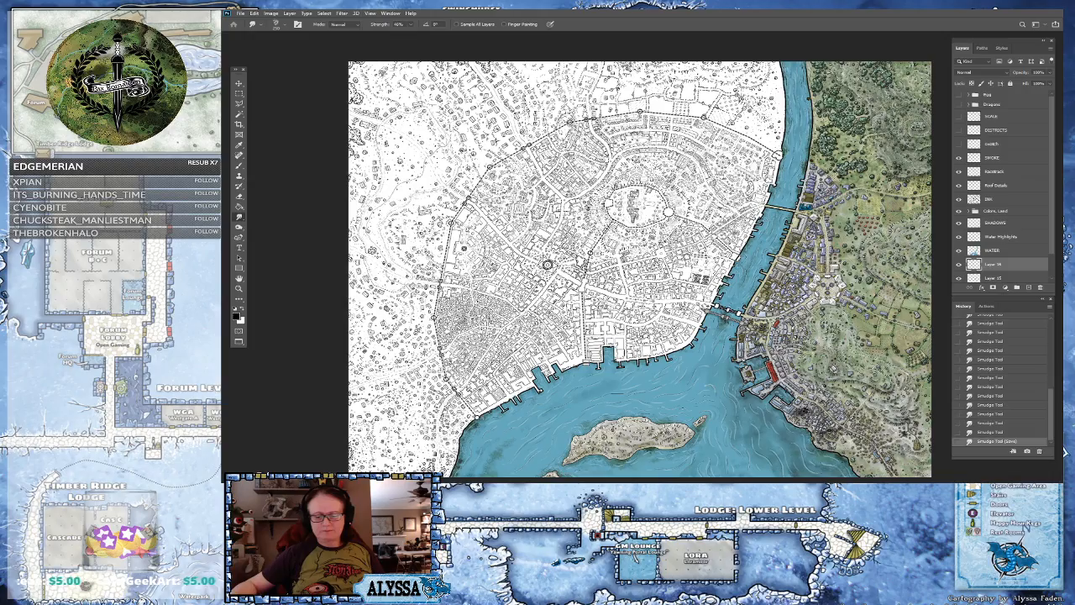
left_click_drag(756, 376, 714, 360)
scroll(607, 365, "up", 6)
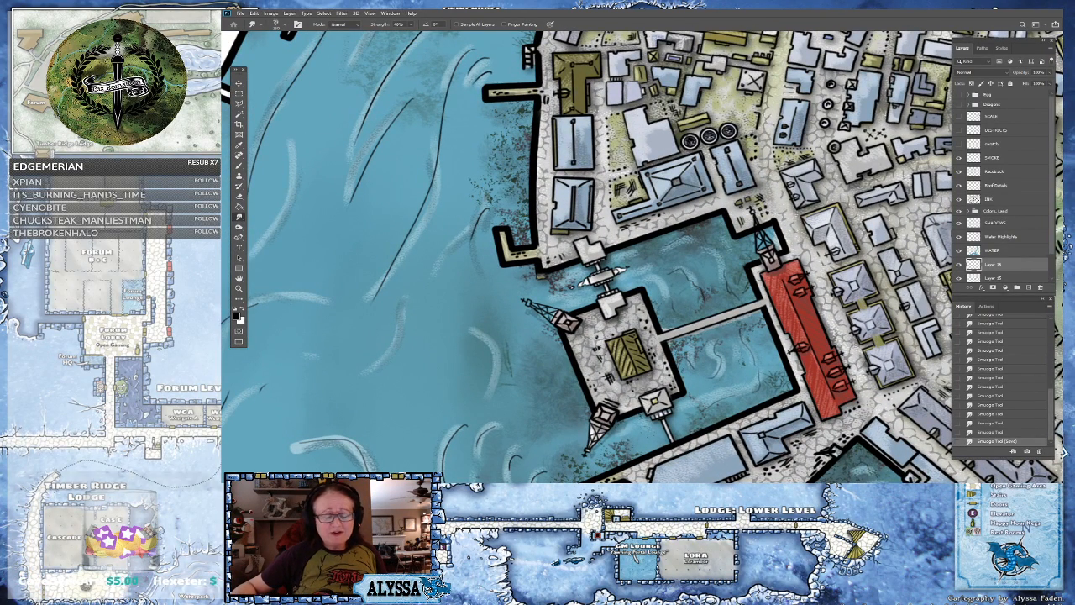
left_click_drag(587, 336, 591, 319)
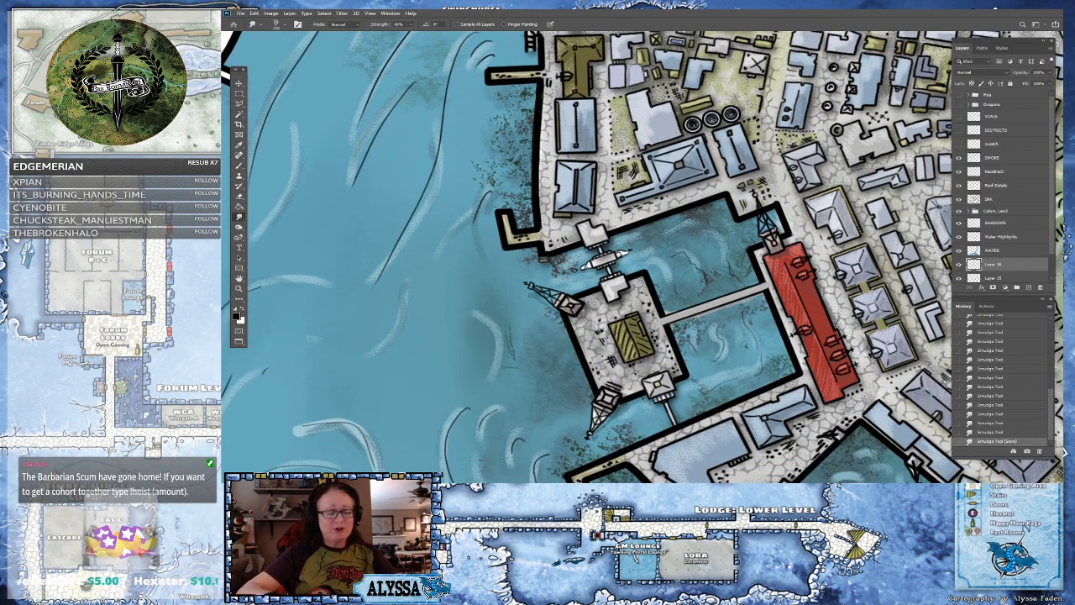
scroll(588, 257, "down", 1)
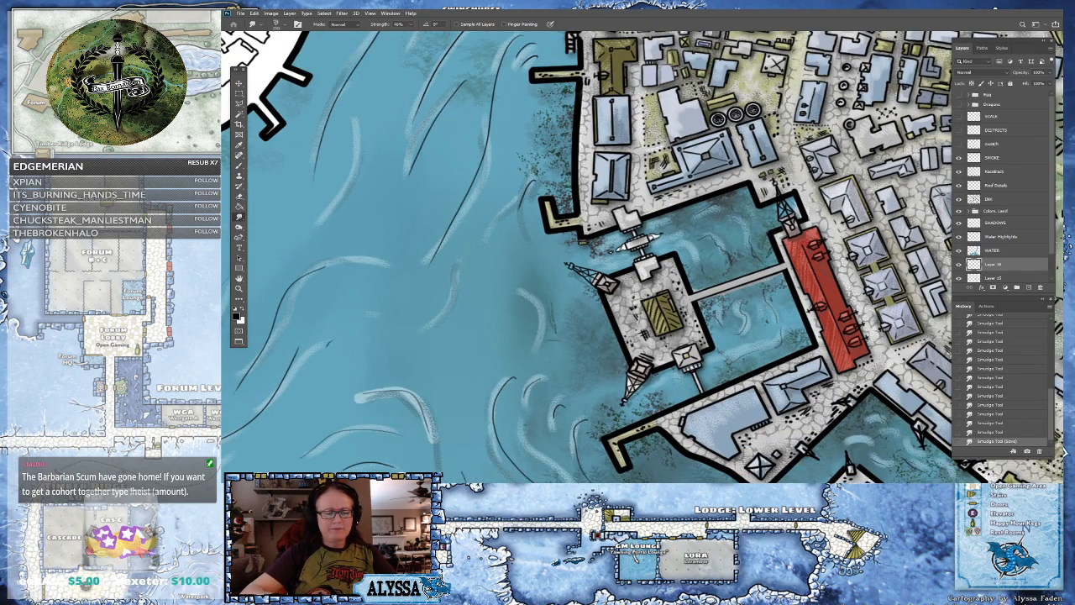
scroll(562, 394, "down", 2)
left_click_drag(562, 395, 552, 370)
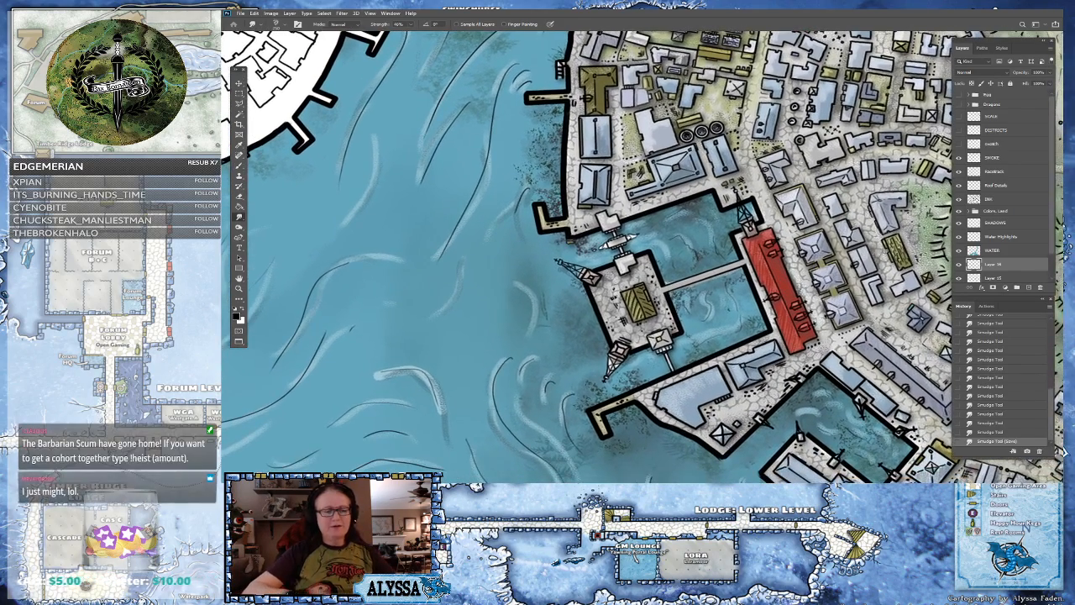
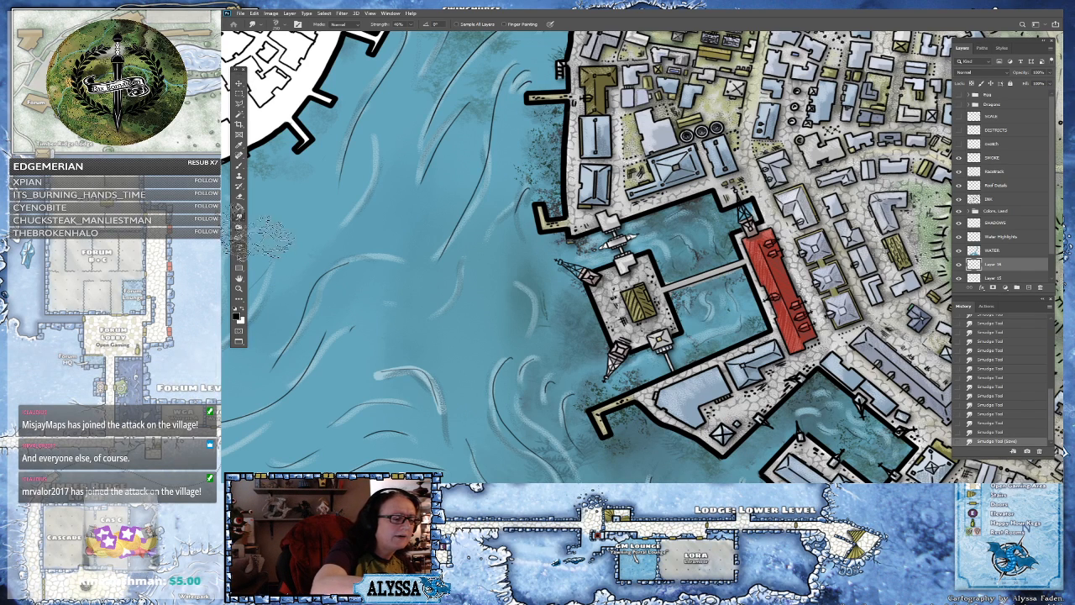
- Set the foreground colour to the water blue 62a4b6 and switch to a different brush preset for painting
left_click(240, 317)
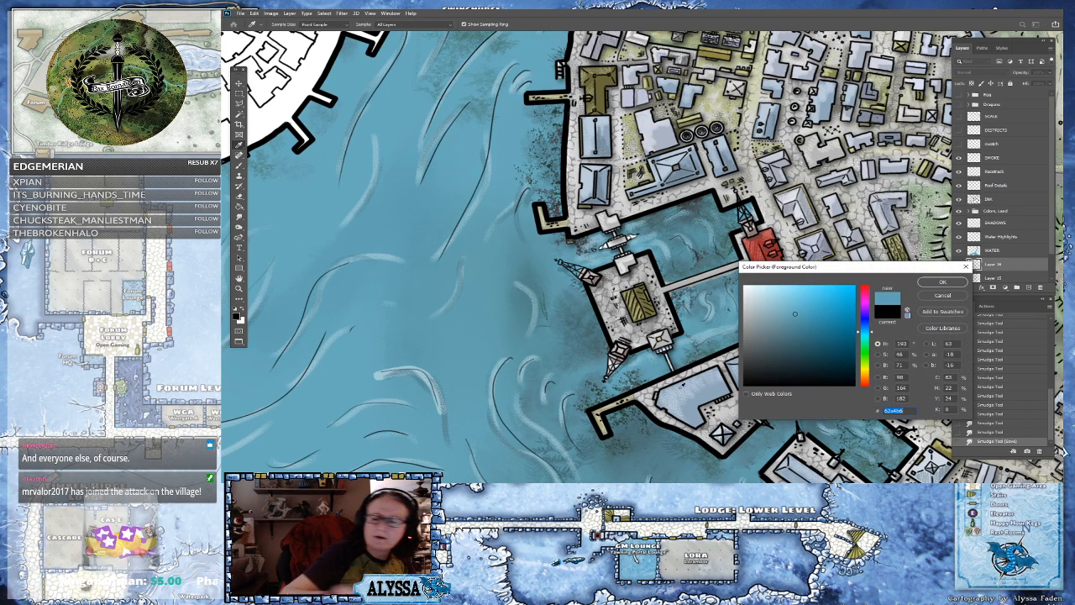
left_click(942, 283)
left_click(261, 23)
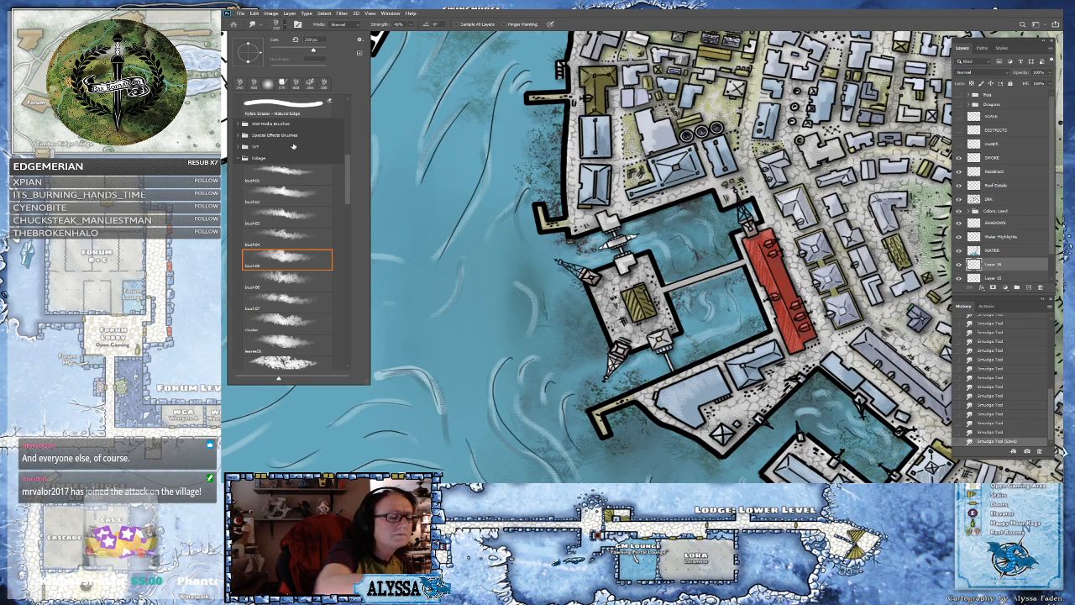
scroll(304, 206, "up", 10)
double_click(296, 321)
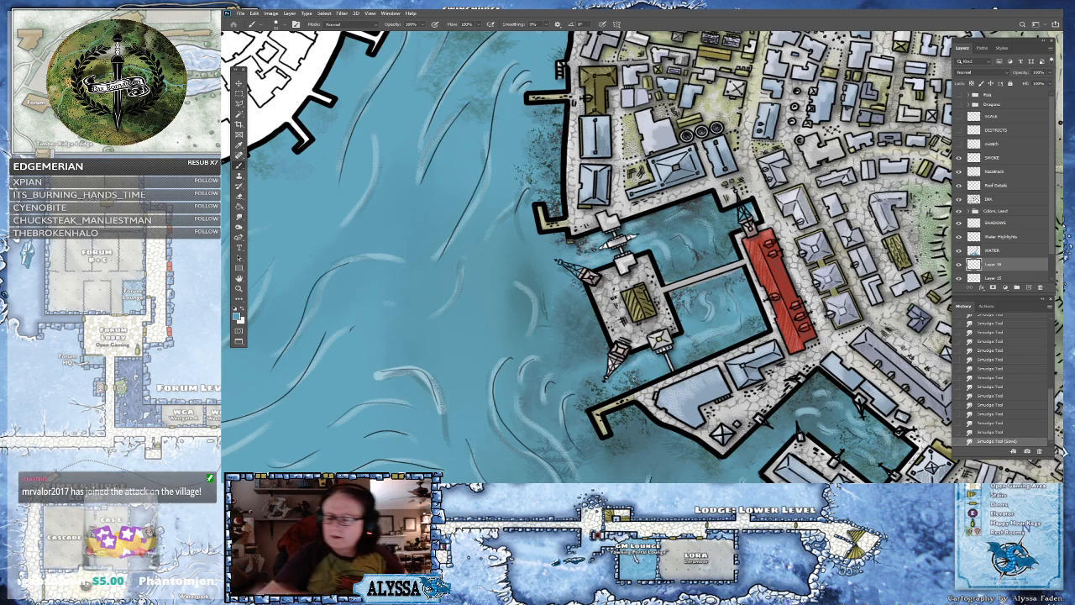
- Dab the blue onto the open bay west of the harbour on the WATER layer
key("alt+bracketright")
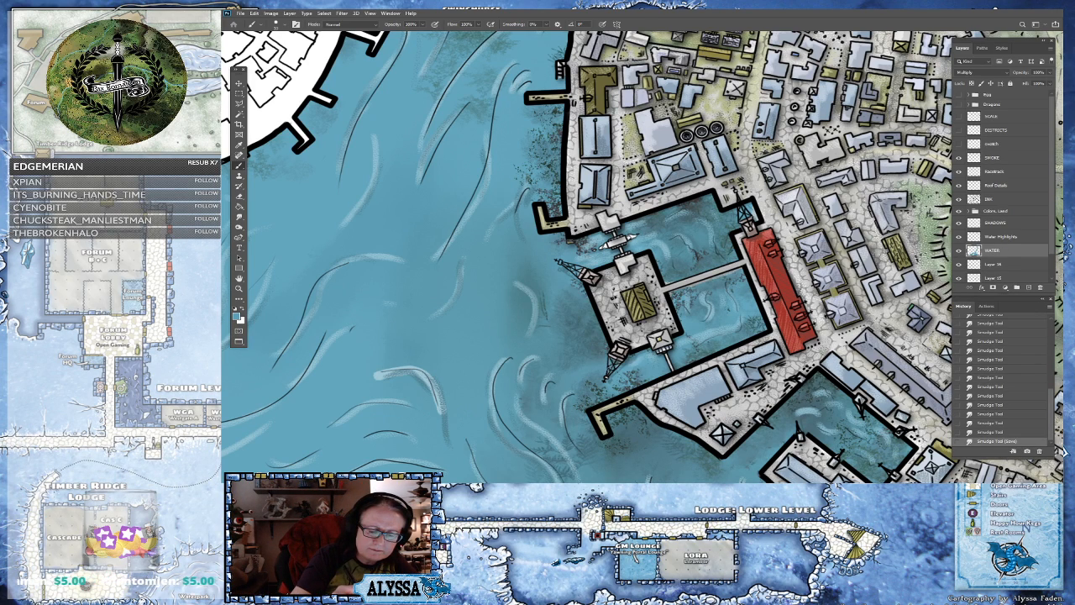
left_click(412, 277)
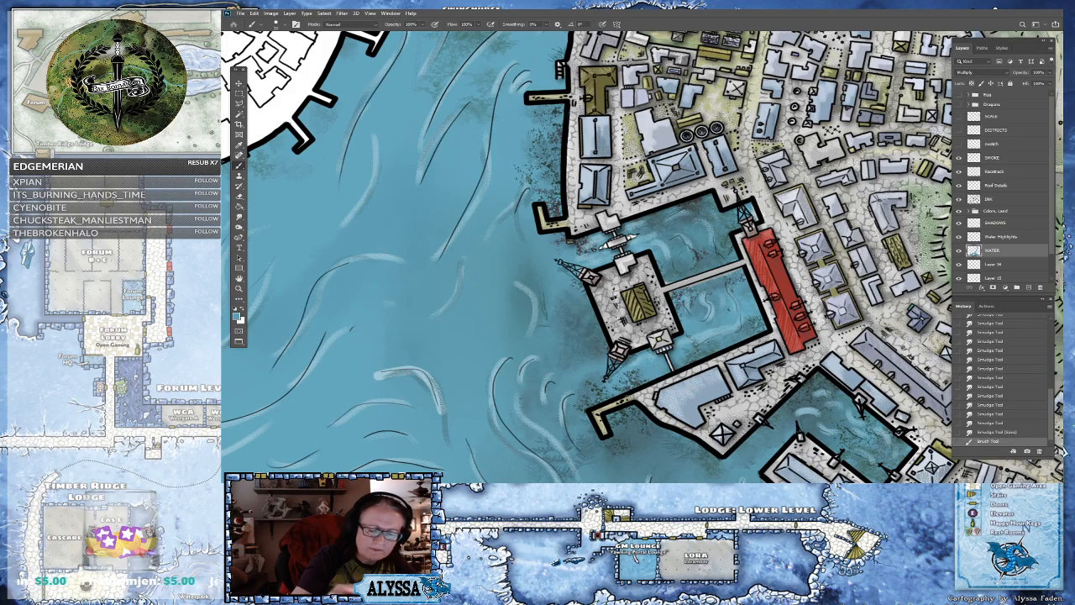
scroll(732, 353, "down", 4)
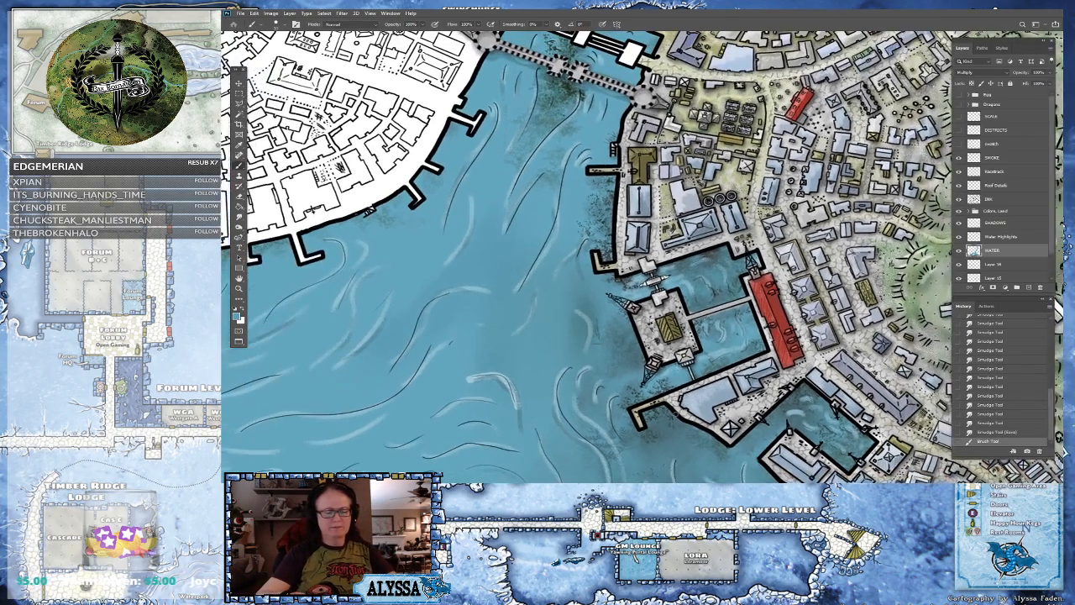
scroll(712, 340, "up", 3)
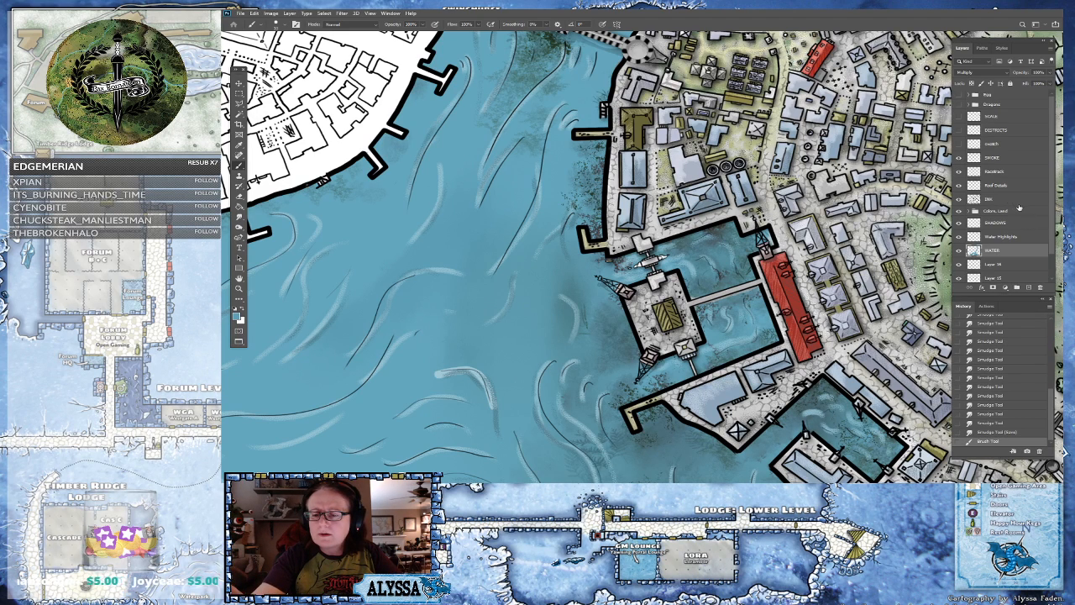
- Select the COLORING 1 layer inside the Colors, Land group and set the foreground colour to the light grey c2c3c3
left_click(1003, 199)
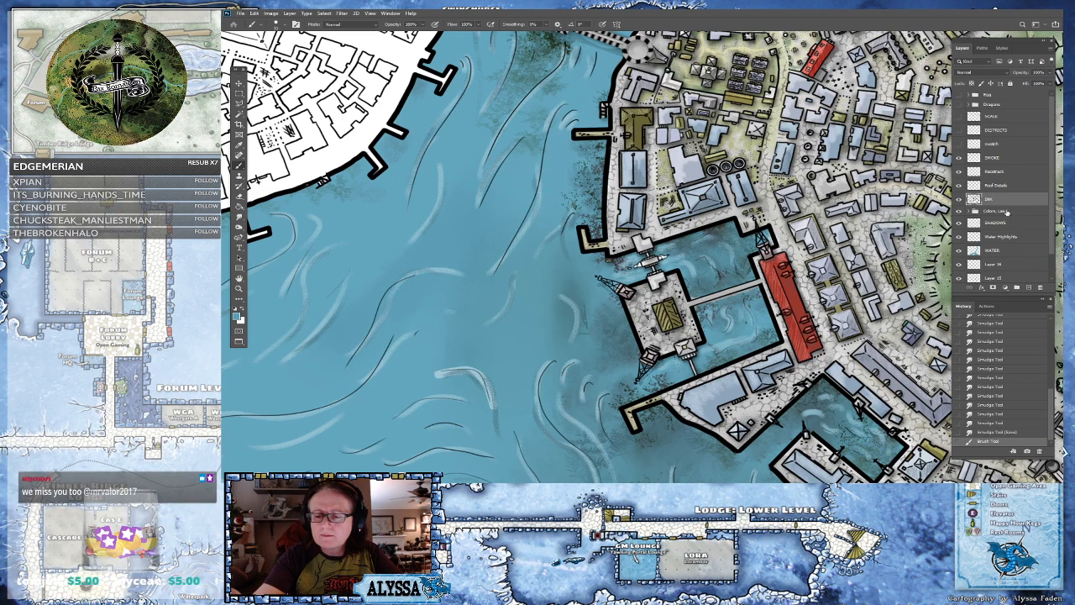
left_click(970, 211)
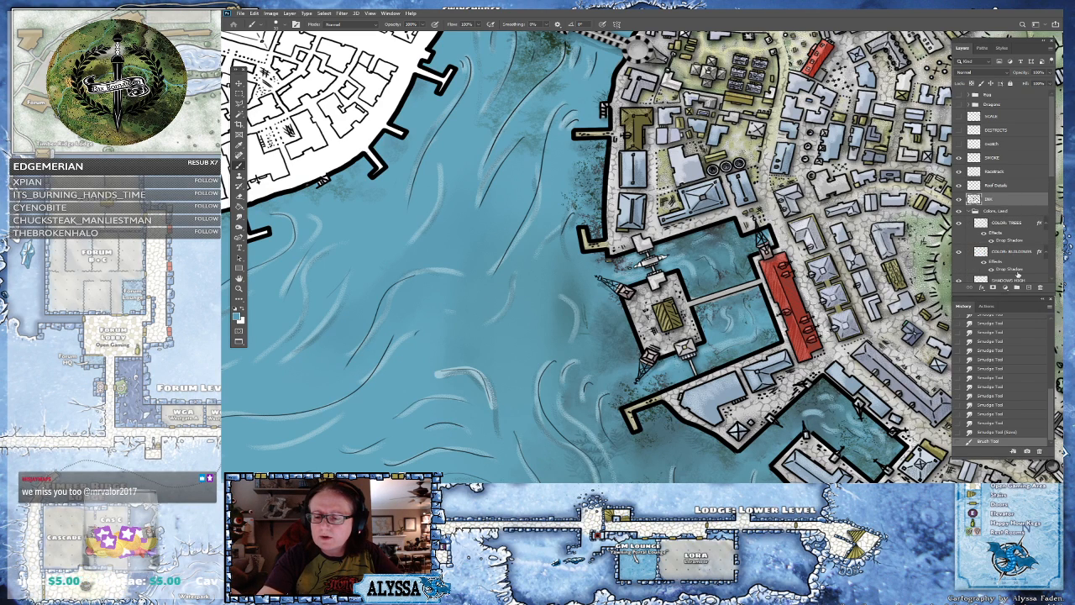
scroll(1014, 232, "down", 5)
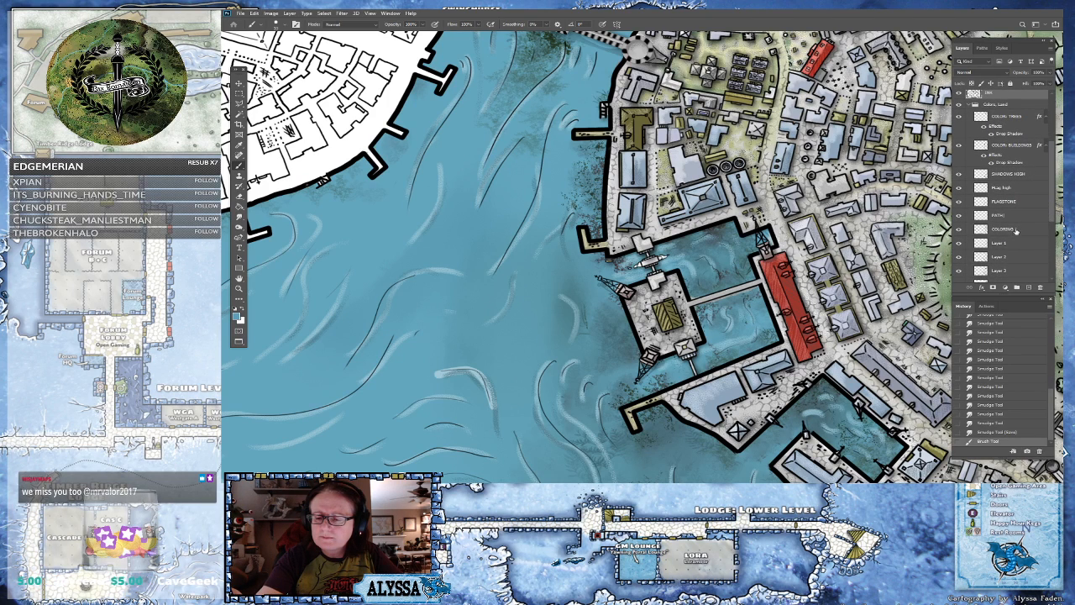
left_click(1004, 233)
left_click(237, 315)
left_click(745, 322)
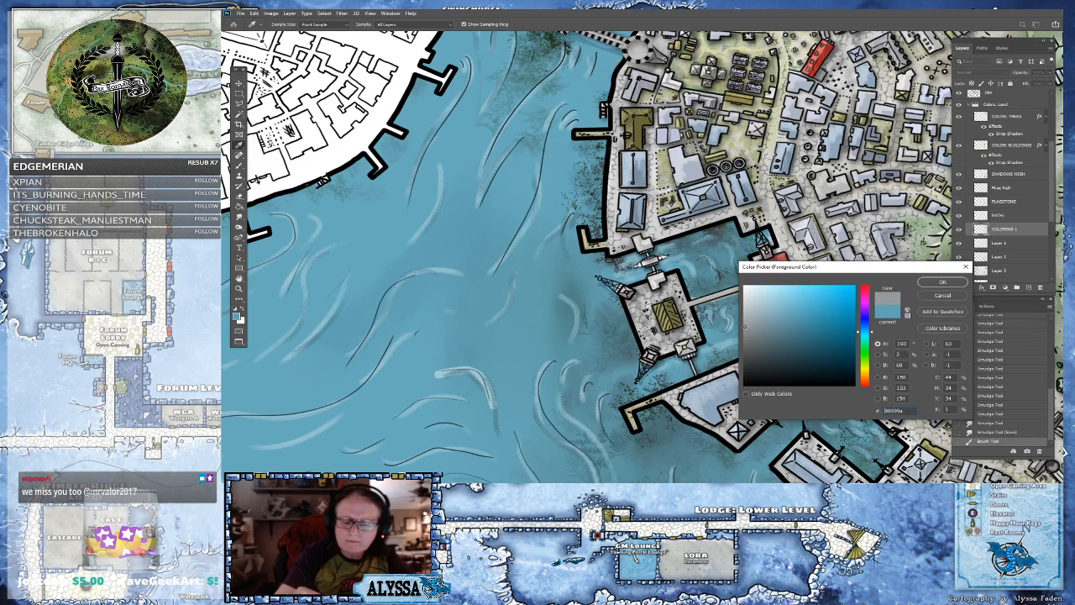
left_click(749, 308)
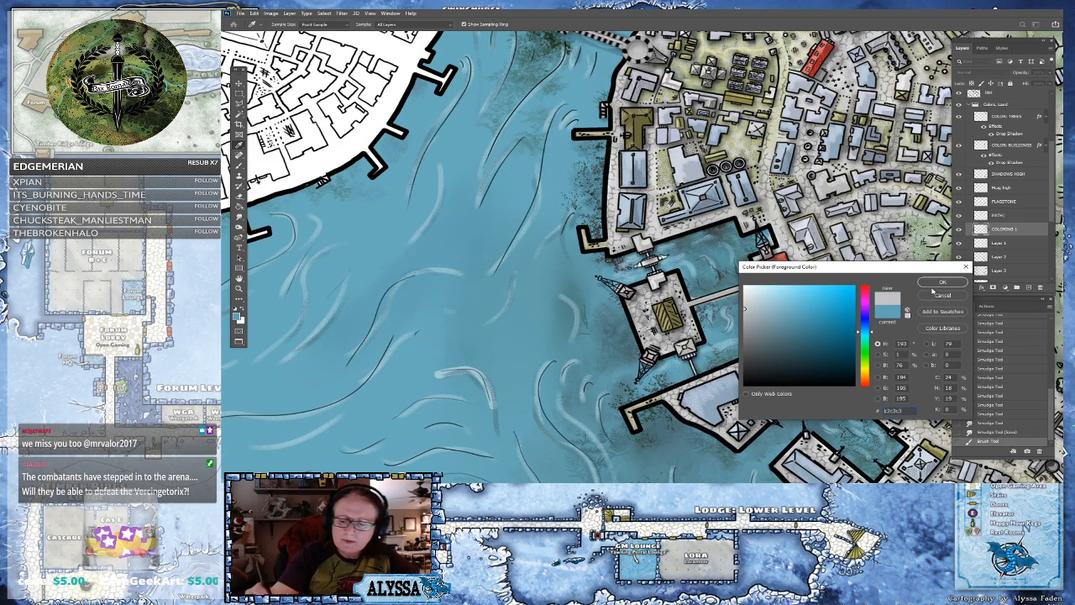
left_click(942, 282)
- Paint the light grey over both pointed ends of the small islet between the harbour entrance towers
scroll(657, 235, "up", 5)
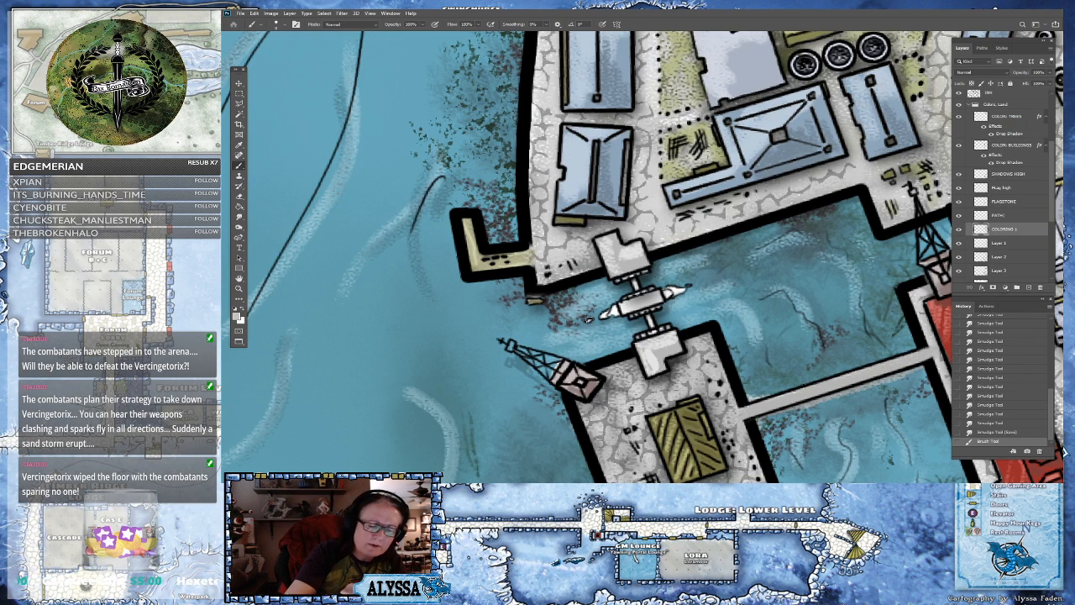
left_click(590, 320)
left_click(604, 315)
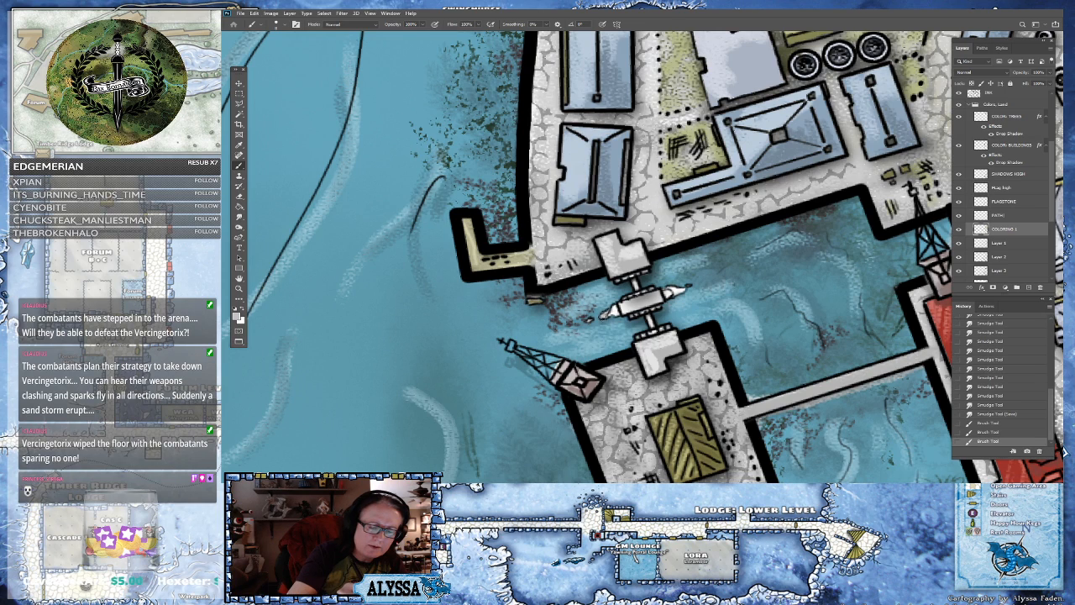
left_click(614, 311)
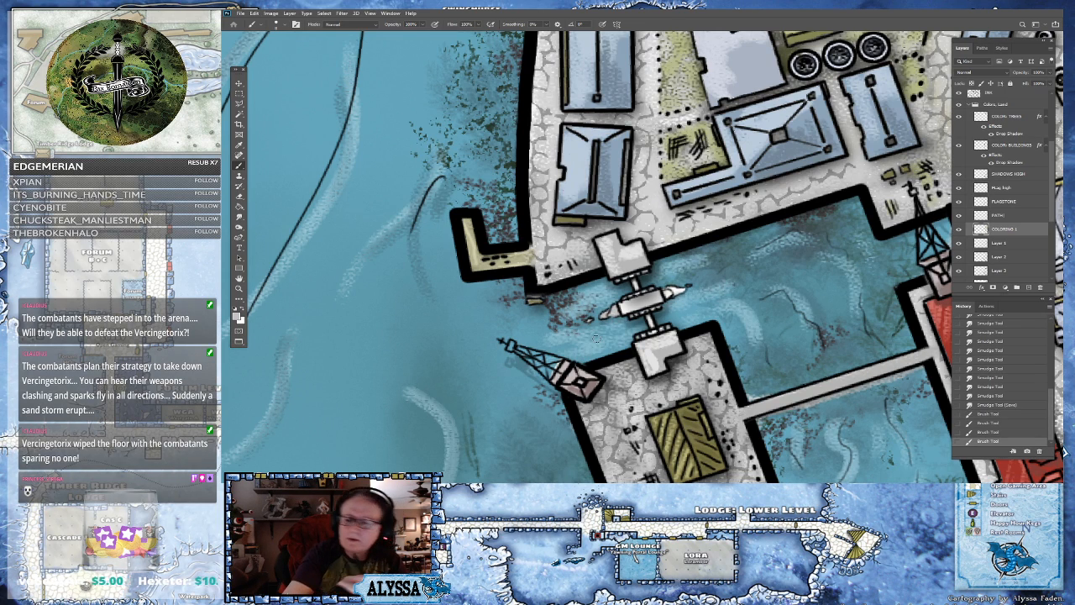
left_click(682, 289)
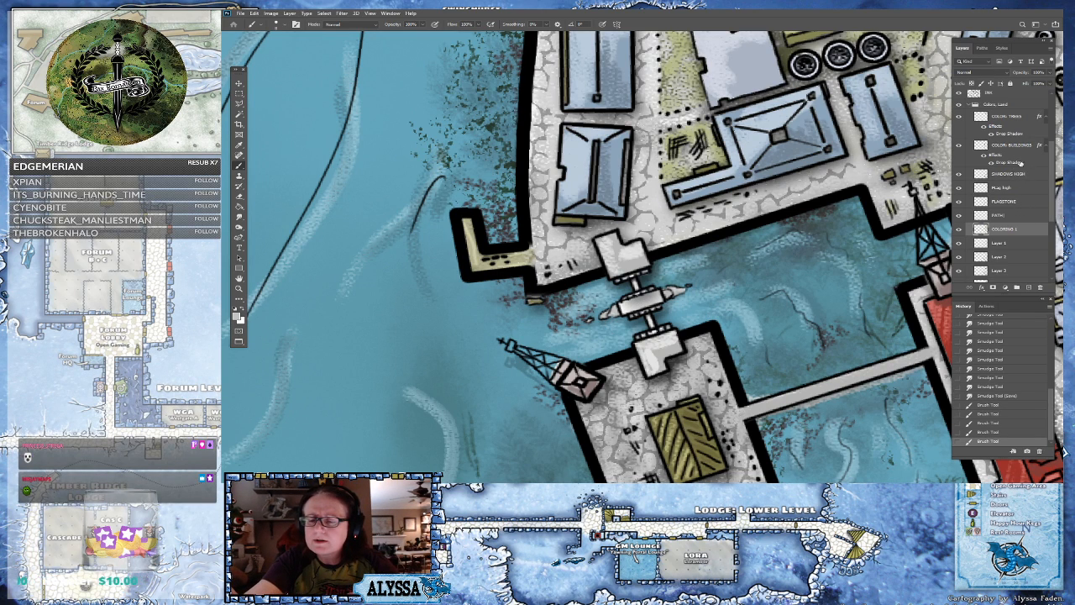
- Paint the central structure on the harbour entrance islet white on the COLOR: BUILDINGS layer
left_click(1014, 145)
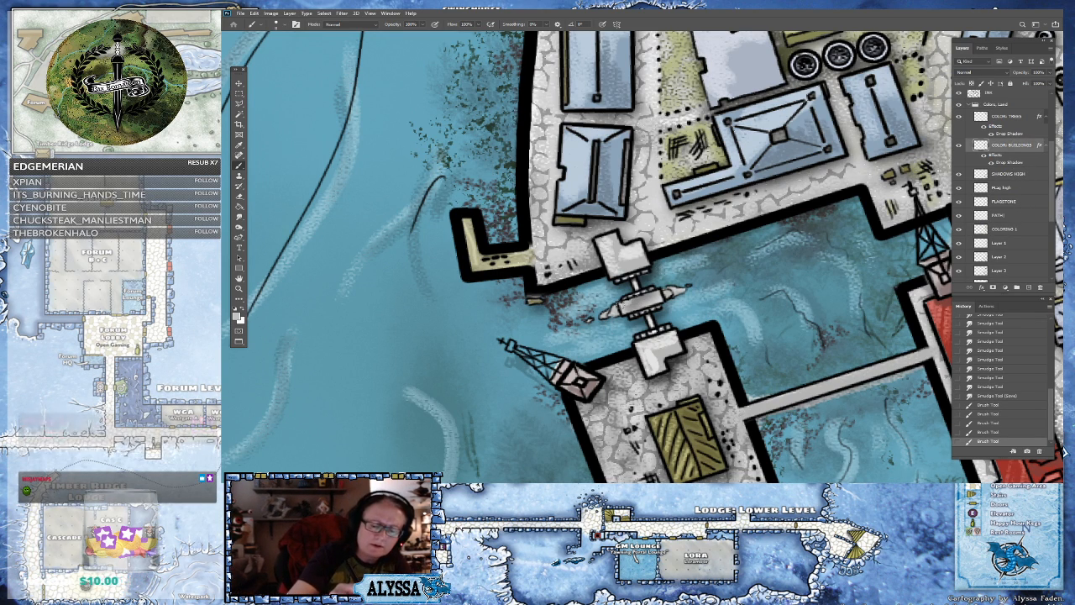
mouse_move(654, 294)
left_mouse_down()
mouse_move(628, 306)
mouse_move(657, 296)
left_mouse_up()
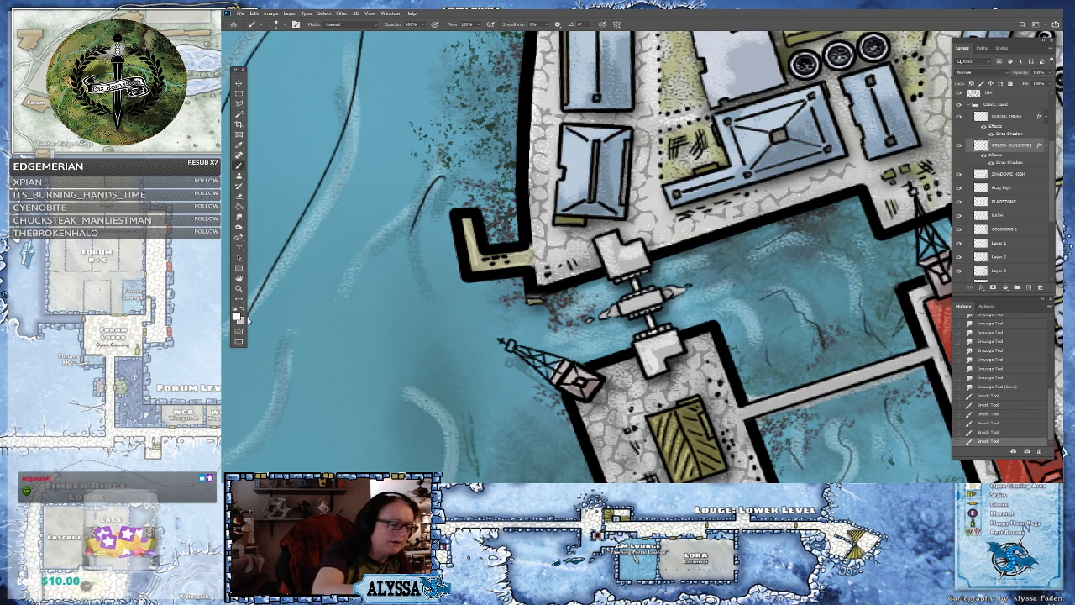
mouse_move(630, 306)
left_mouse_down()
mouse_move(656, 294)
mouse_move(620, 306)
mouse_move(655, 294)
left_mouse_up()
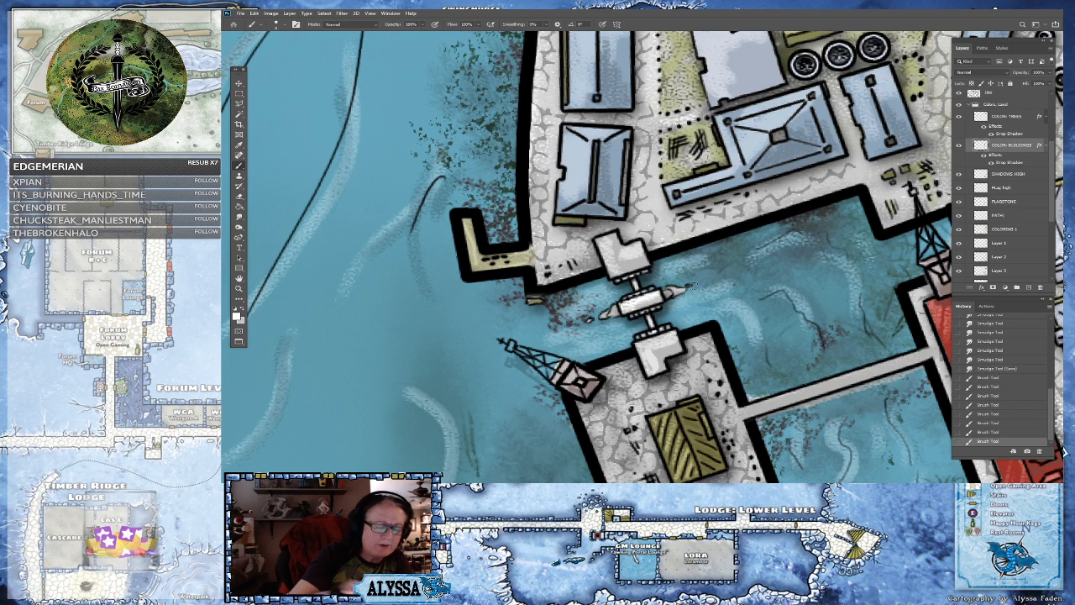
- Choose a warm light grey and shade the islet's two ends with it on the COLORING 1 layer
left_click(236, 317)
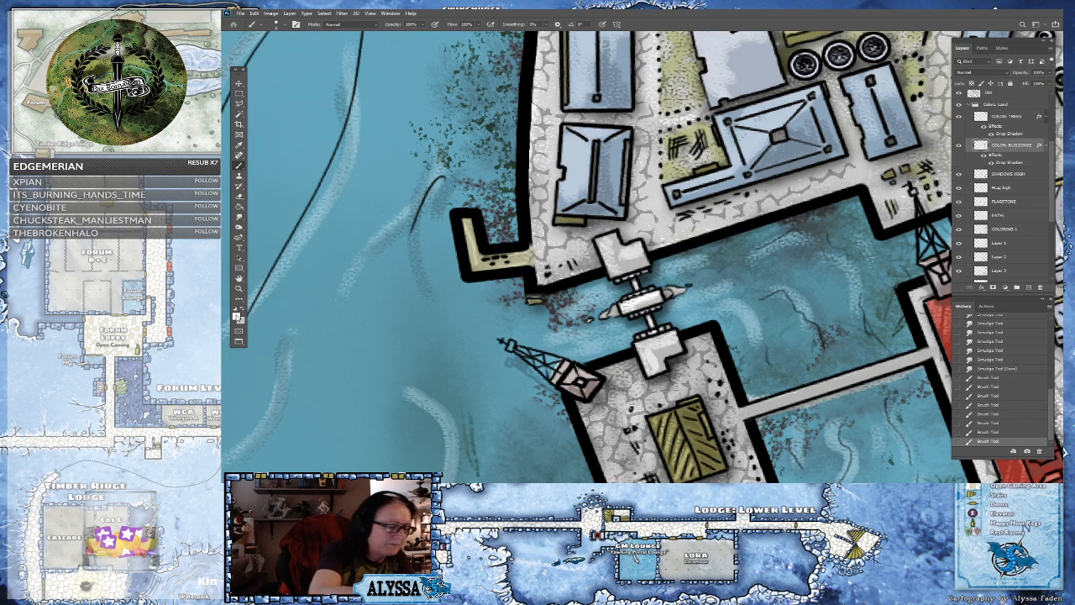
left_click(865, 367)
left_click_drag(866, 368, 867, 372)
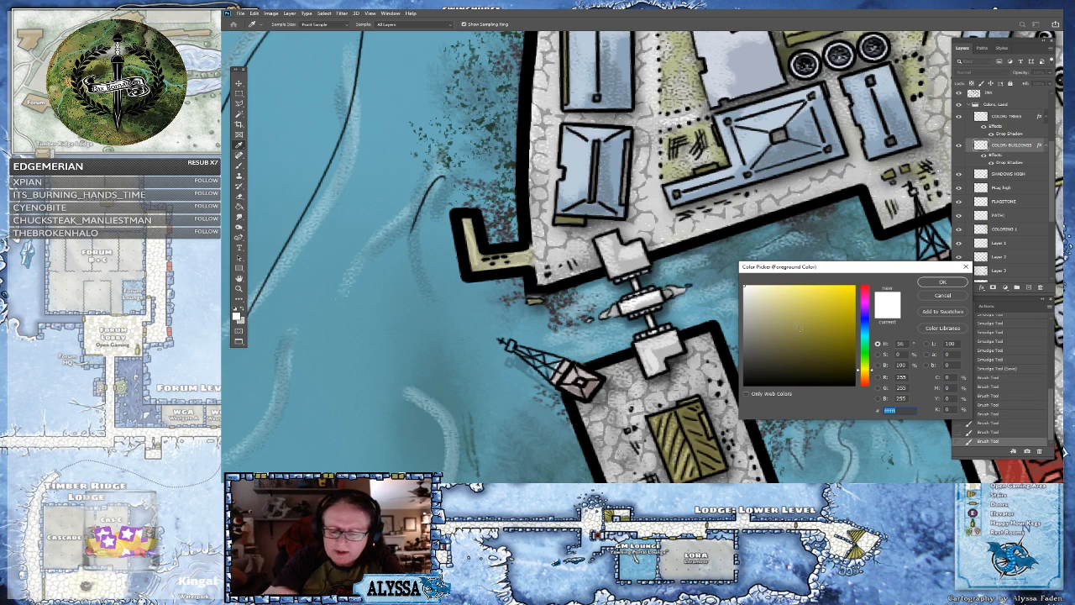
left_click(749, 306)
left_click(942, 282)
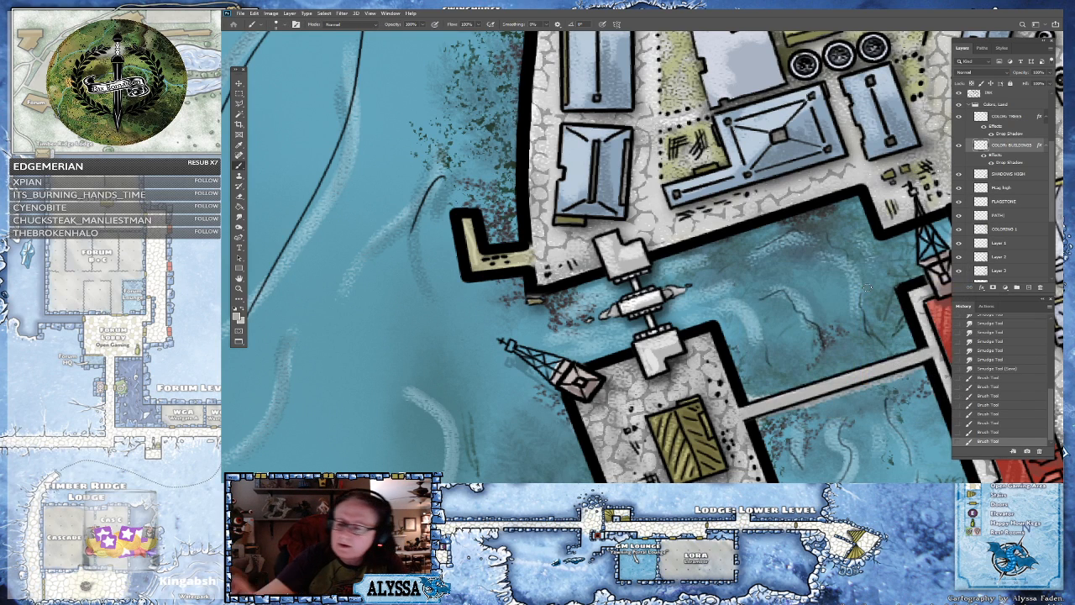
left_click(1004, 229)
left_click_drag(617, 308, 602, 316)
mouse_move(677, 291)
left_mouse_down()
mouse_move(667, 295)
mouse_move(681, 289)
left_mouse_up()
- Pick a darker warm grey and darken the edges of the harbour entrance islet's ends
left_click(238, 317)
left_click(757, 342)
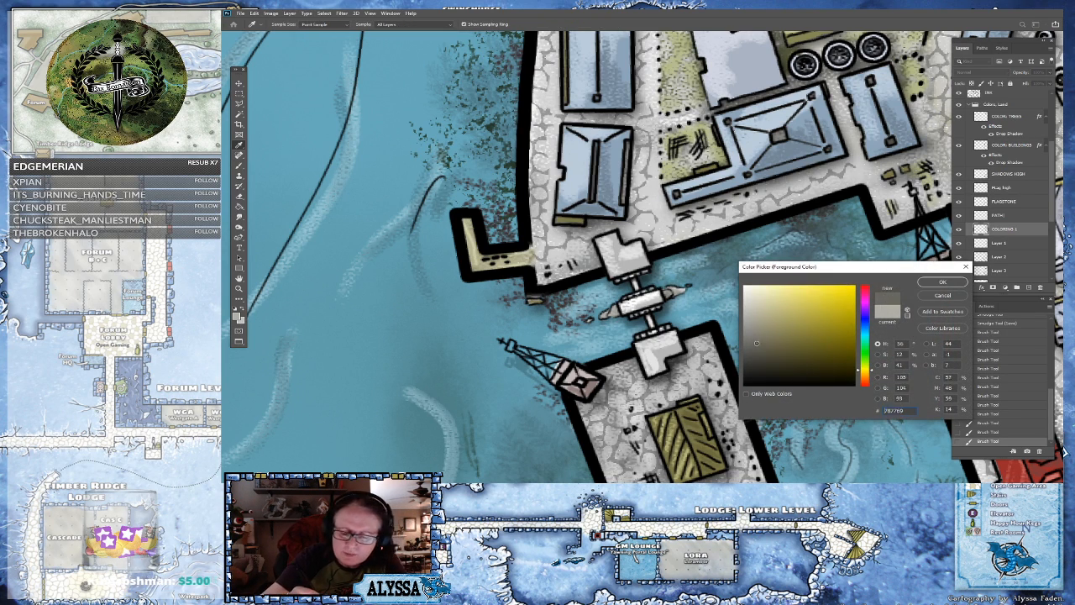
left_click(933, 283)
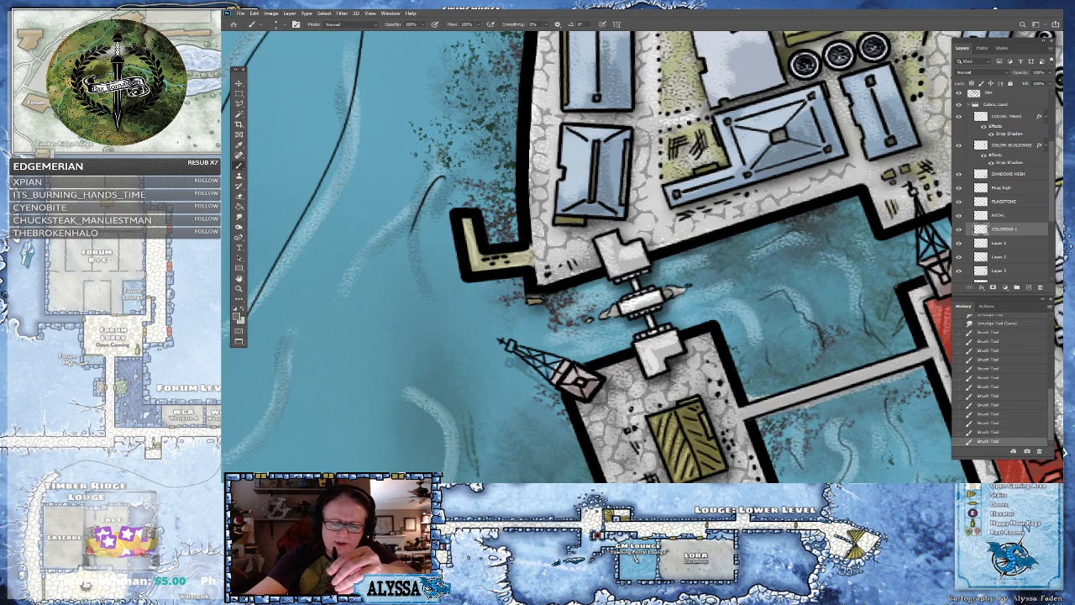
left_click_drag(603, 319, 618, 311)
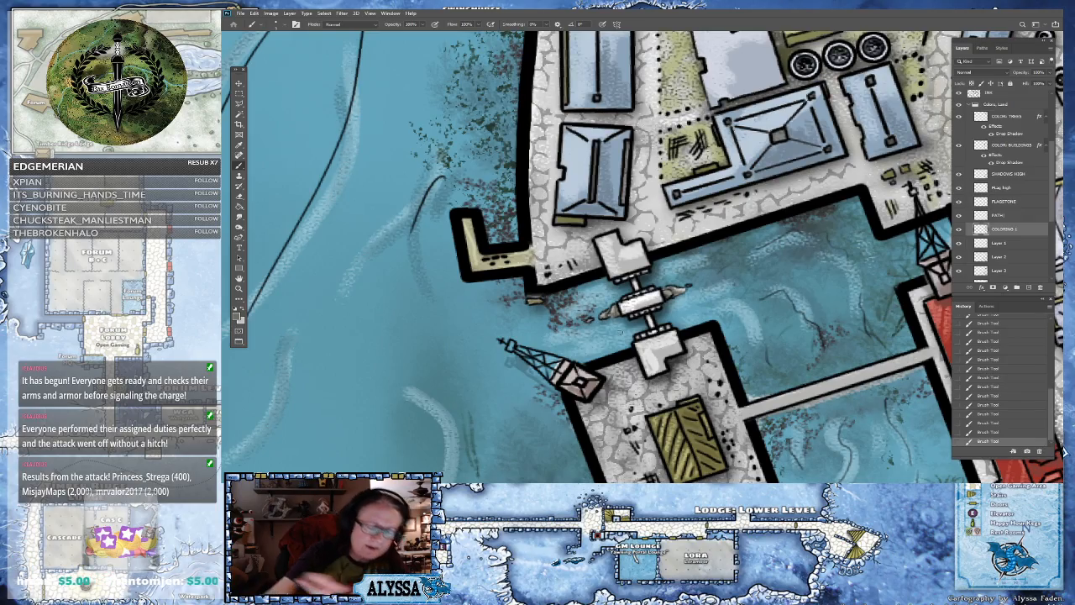
- Review the coloured islet and the polluted water across the harbour, bay and surrounding city
key("ctrl+minus")
key("ctrl+minus")
key("ctrl+minus")
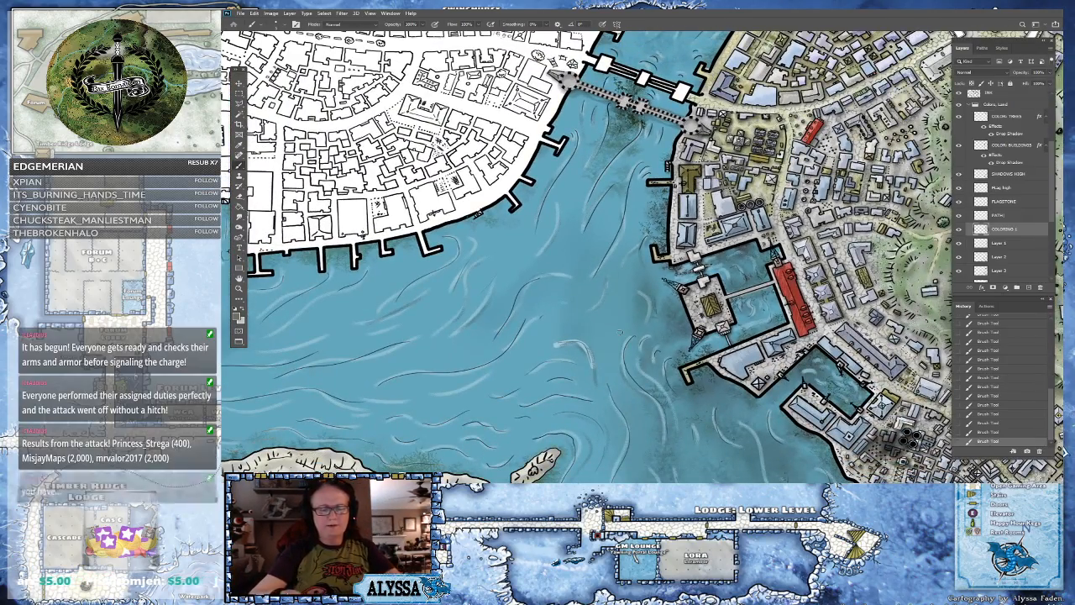
scroll(512, 252, "down", 3)
scroll(747, 247, "up", 4)
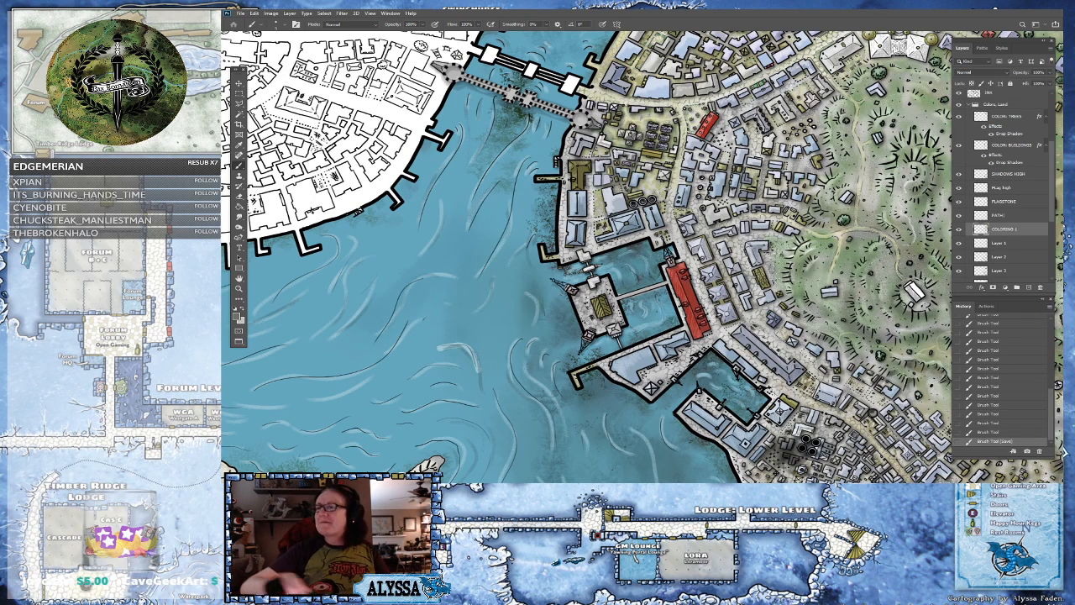
scroll(588, 252, "down", 5)
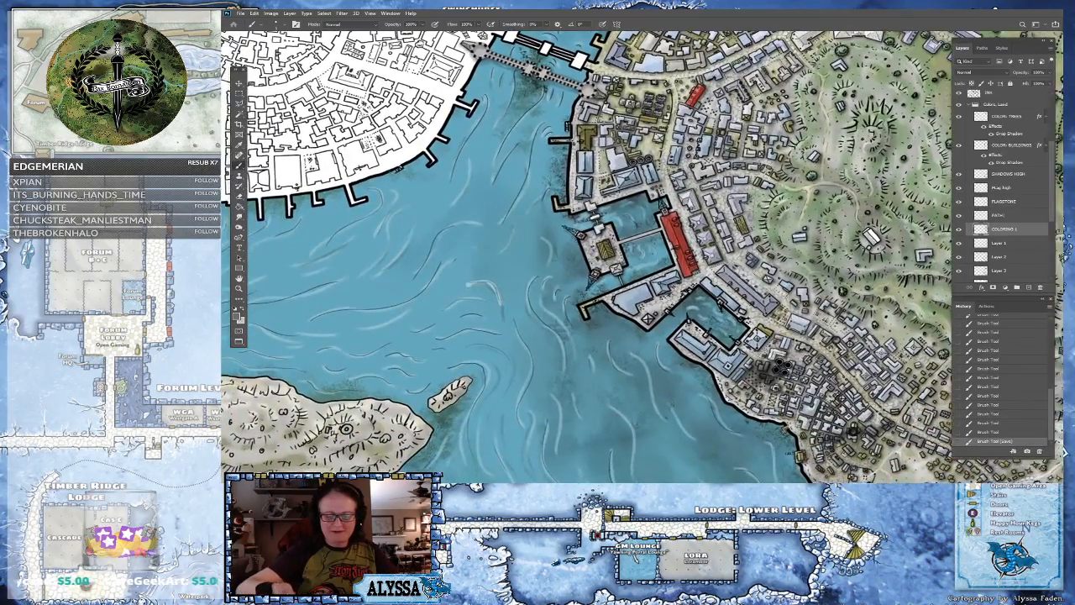
scroll(643, 257, "down", 2)
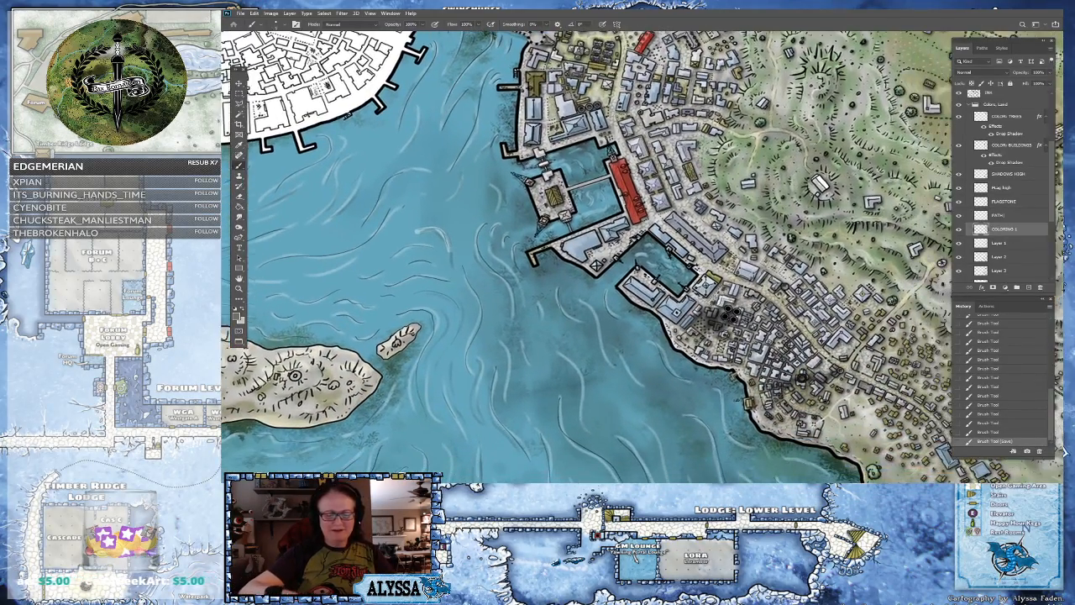
scroll(731, 390, "down", 3)
scroll(688, 258, "up", 4)
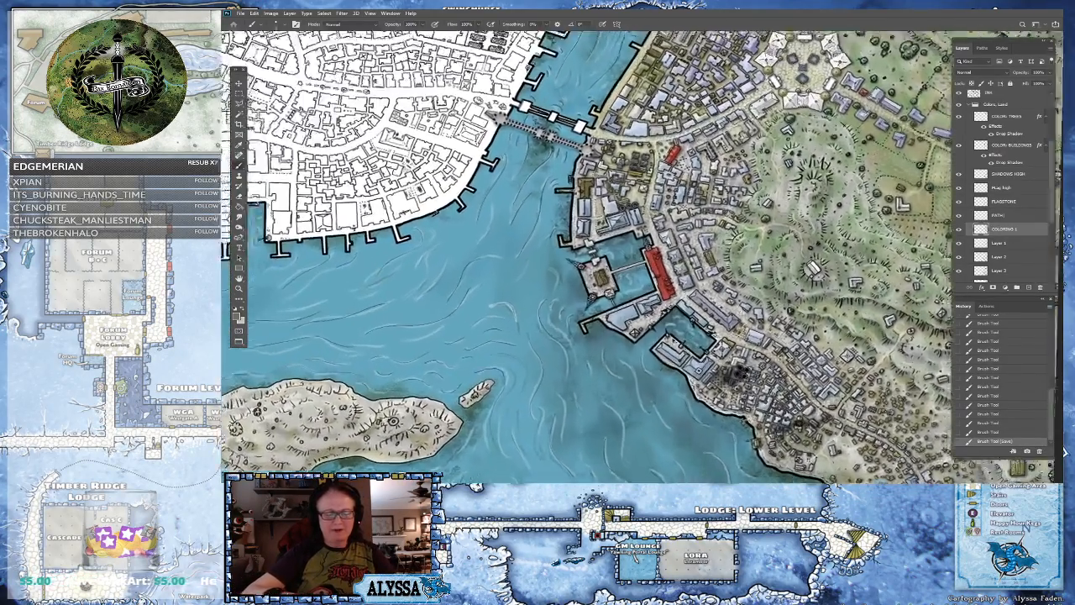
scroll(445, 189, "up", 1)
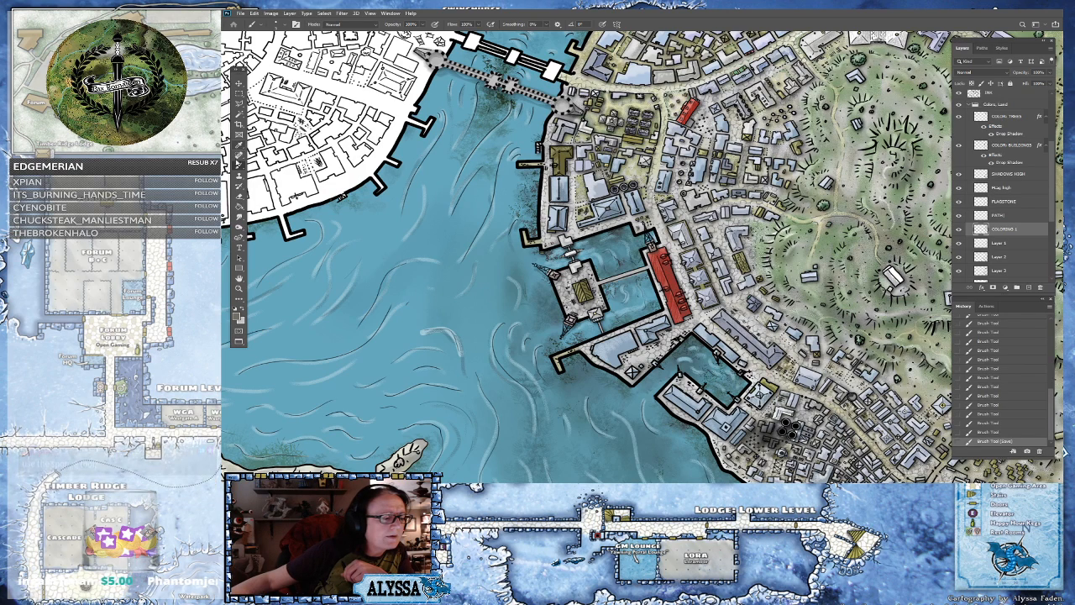
- Look through the smudge and dodge tool groups and switch to the Sponge tool in desaturate mode
left_click(239, 221)
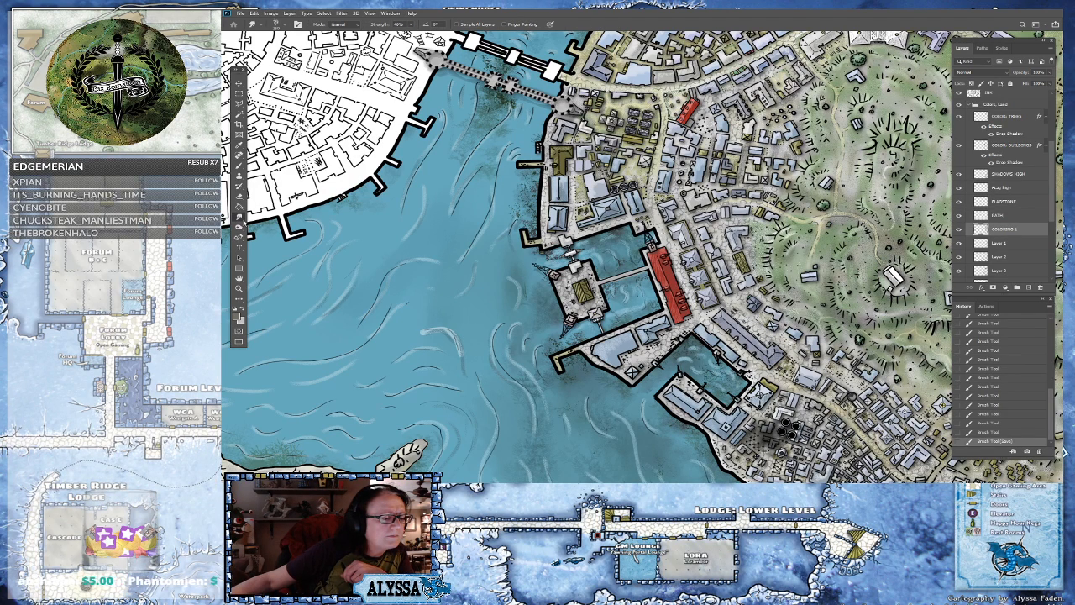
right_click(240, 221)
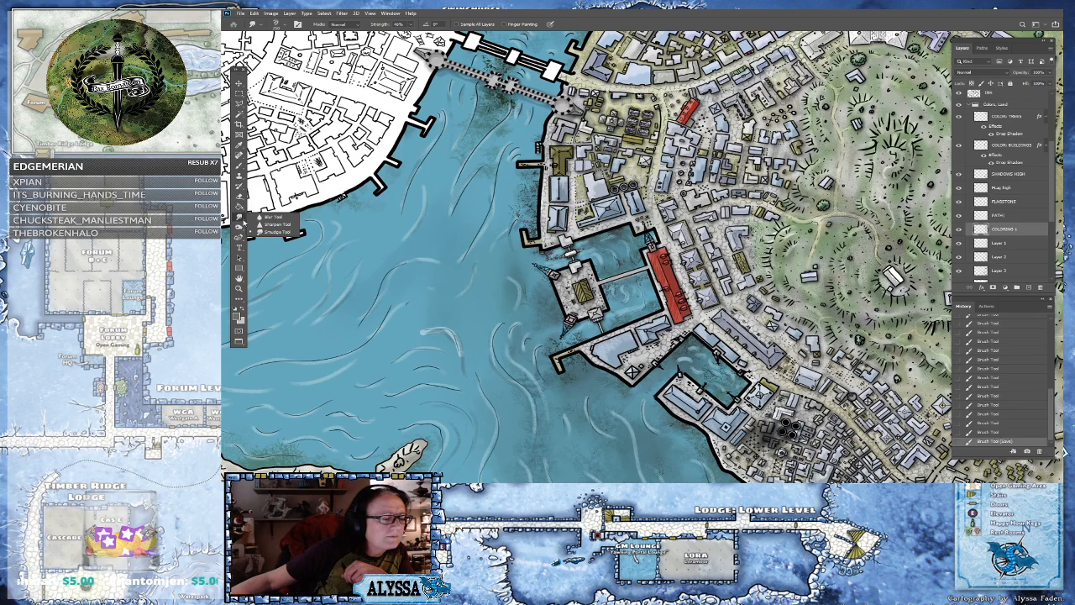
left_click(241, 229)
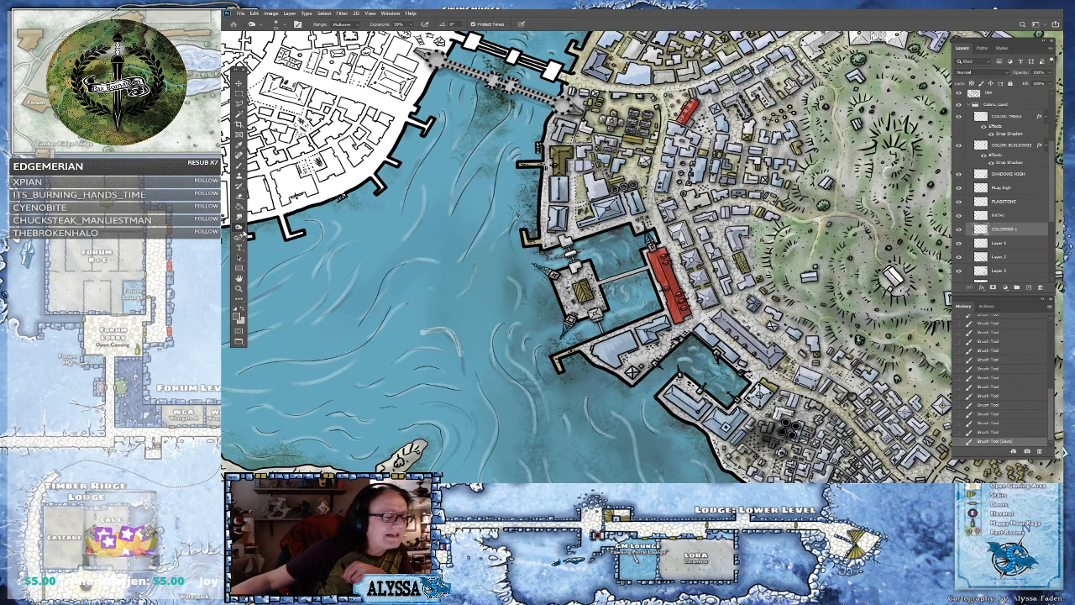
right_click(242, 233)
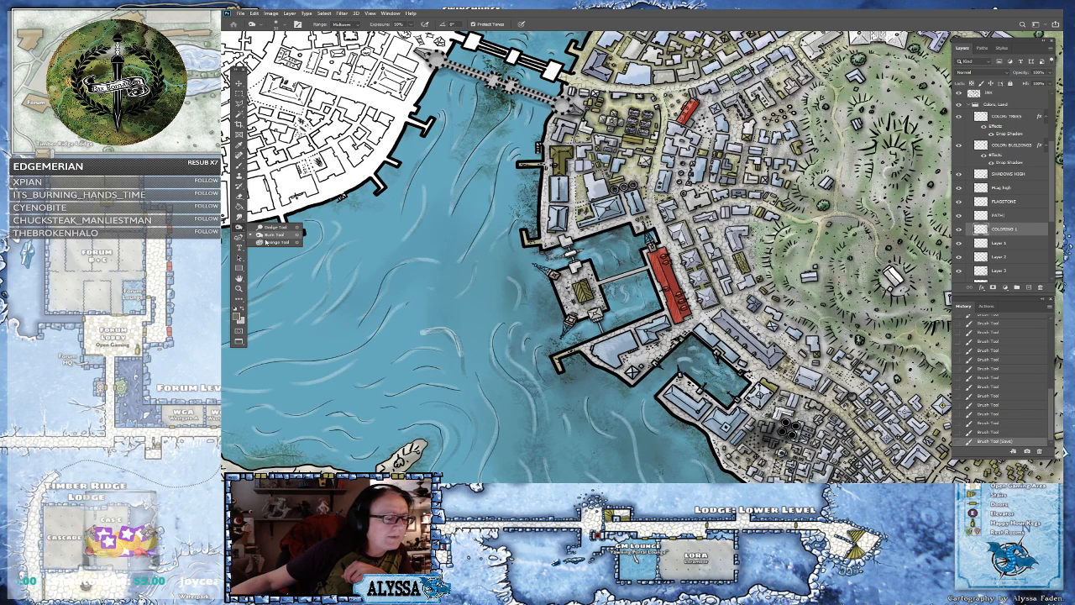
left_click(270, 243)
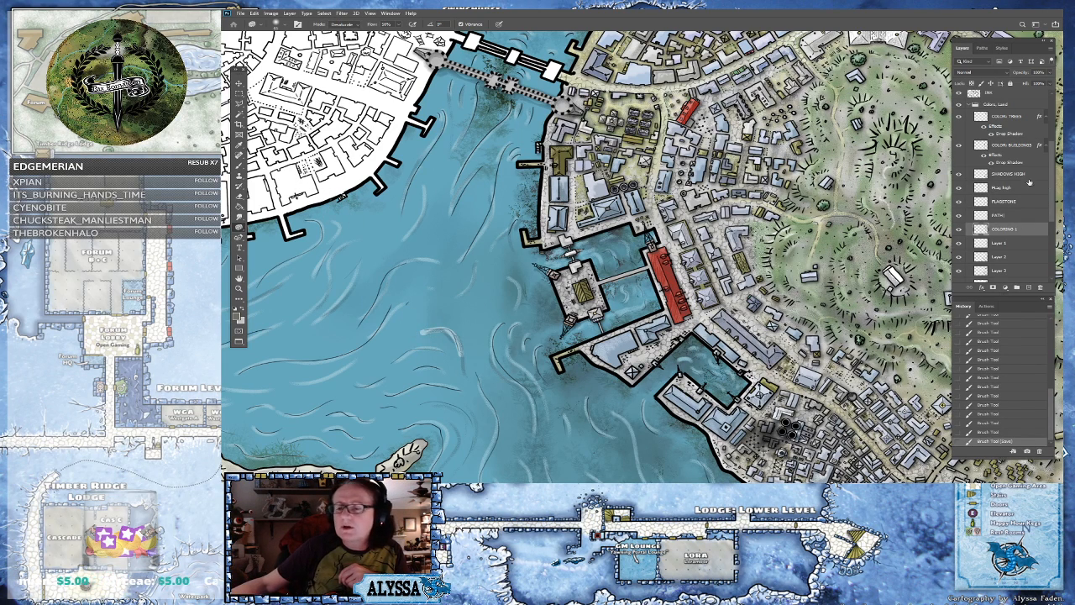
- Collapse the Colors, Land group and desaturate the WATER layer around the harbour entrance, inside the basin and off the southeast docks
scroll(1041, 193, "down", 3)
scroll(1055, 199, "up", 3)
scroll(1006, 198, "up", 3)
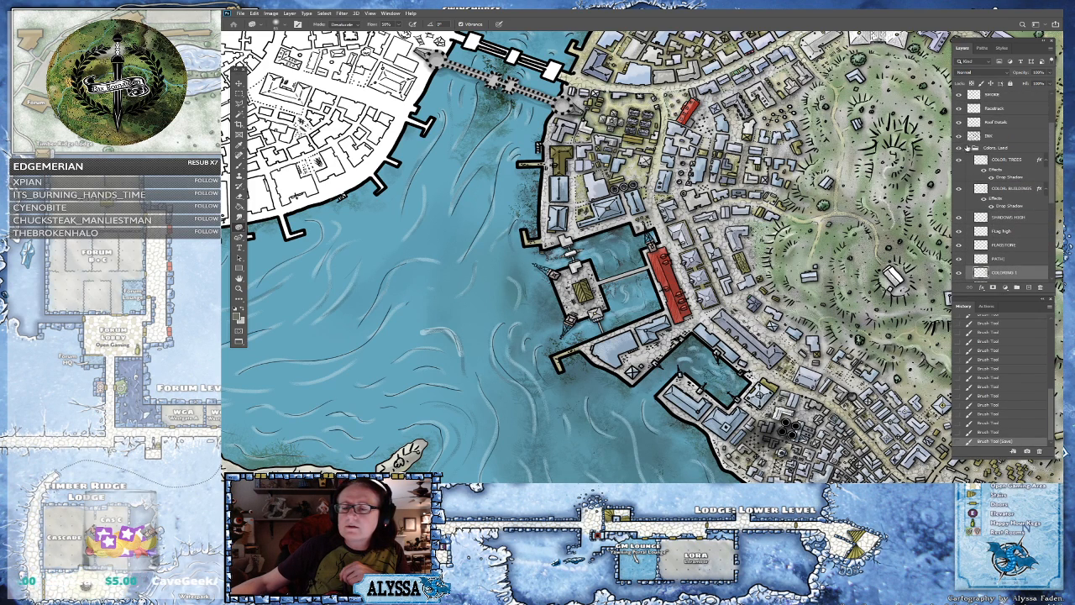
left_click(969, 148)
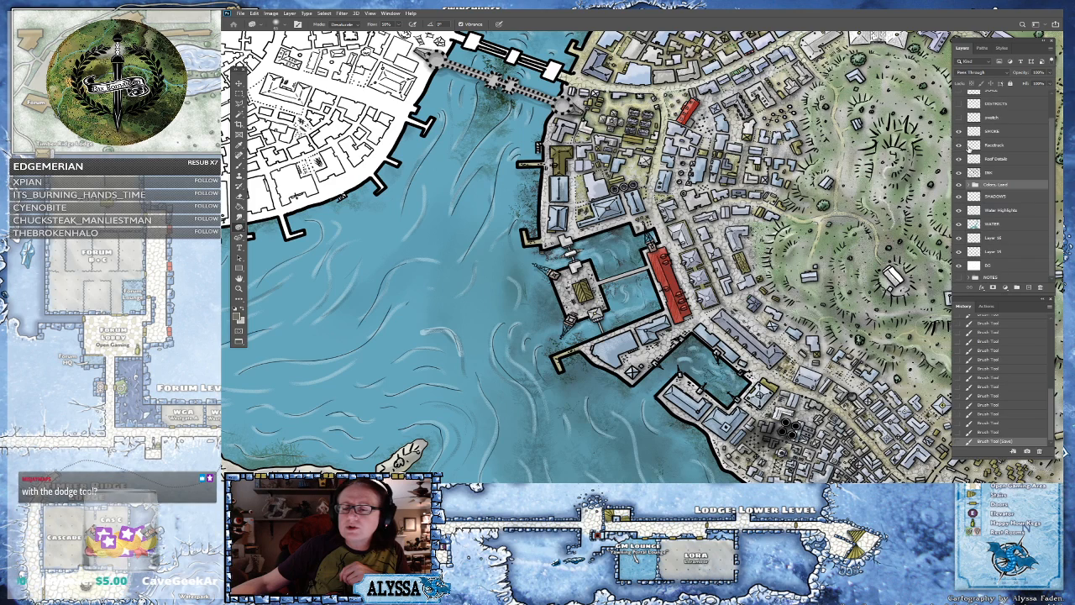
left_click(1010, 225)
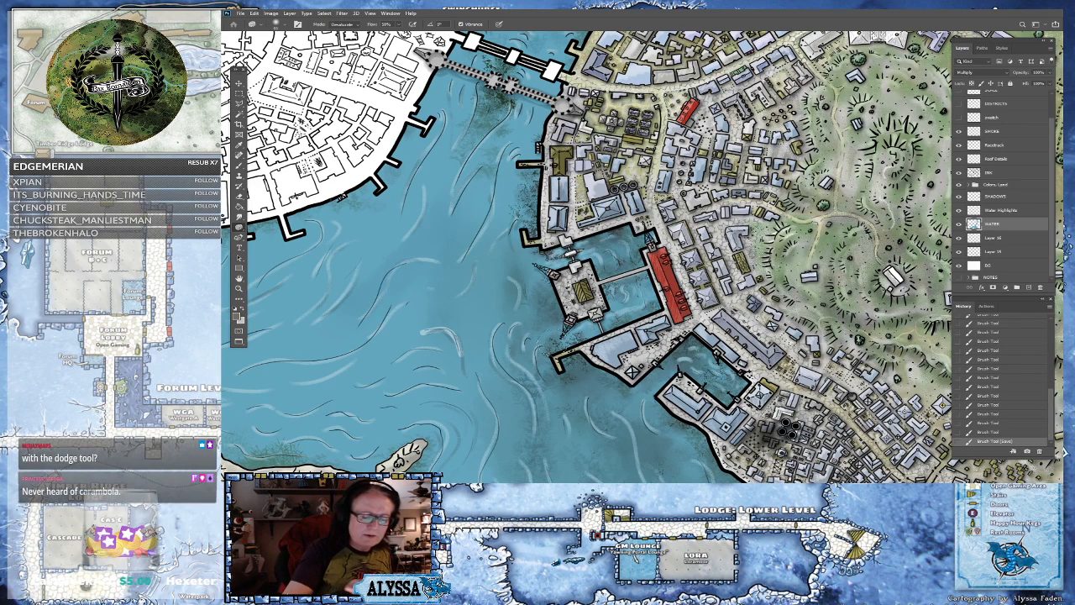
mouse_move(561, 341)
left_mouse_down()
mouse_move(574, 325)
mouse_move(602, 325)
left_mouse_up()
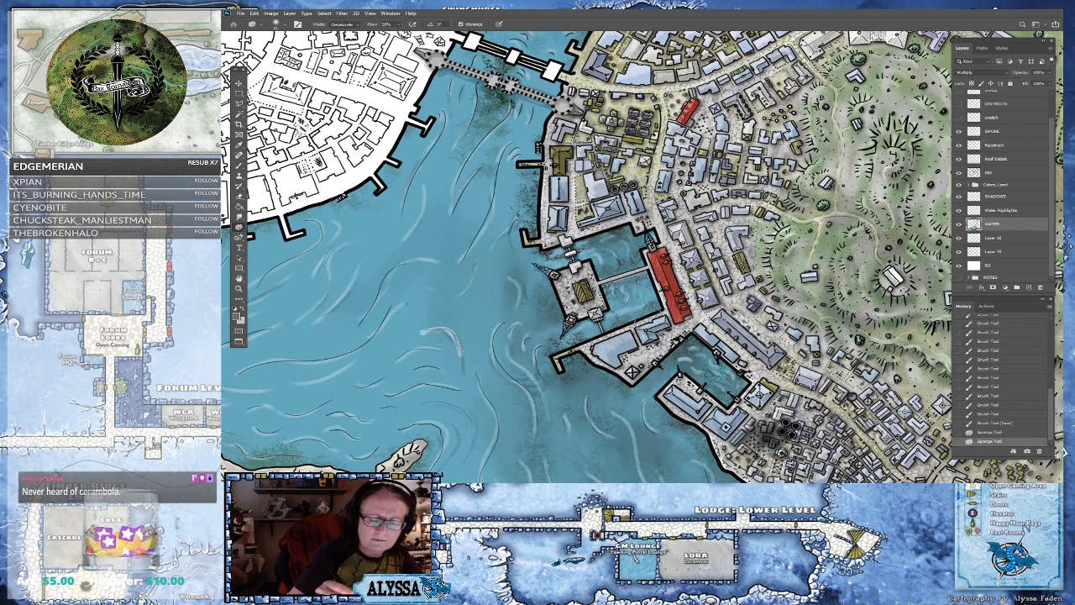
left_click_drag(636, 322, 628, 335)
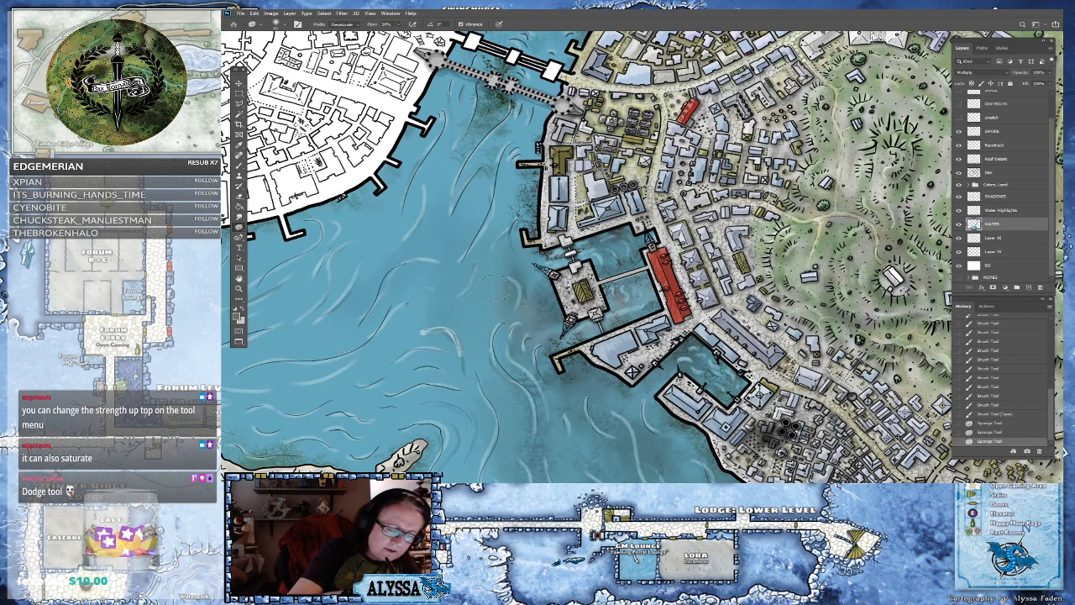
left_click_drag(645, 433, 636, 430)
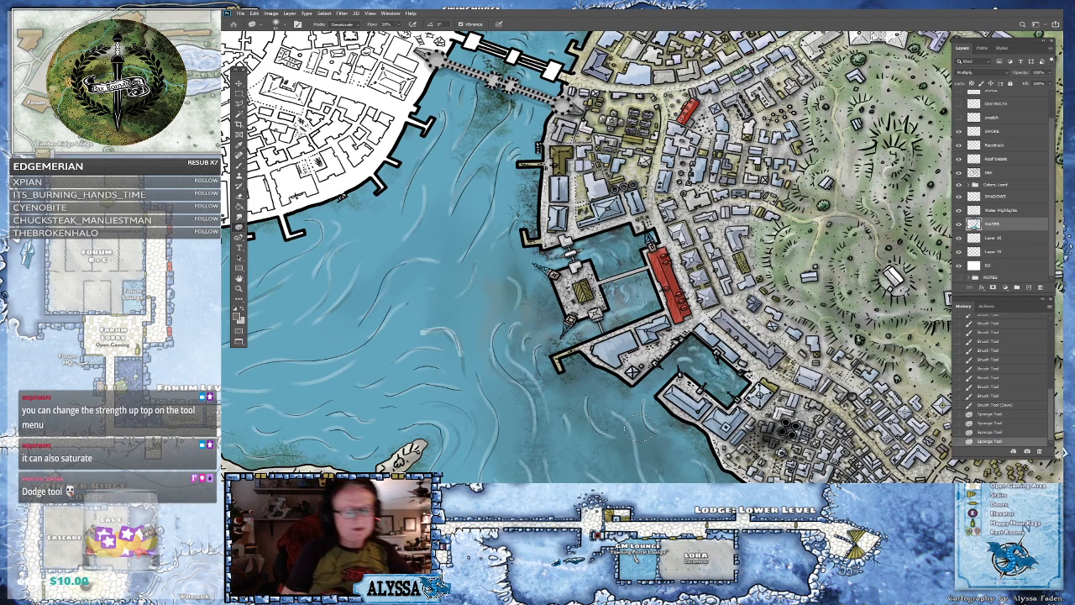
- Revert the map to the saved brush state in the history, removing the sponge strokes on the water
scroll(636, 430, "down", 5)
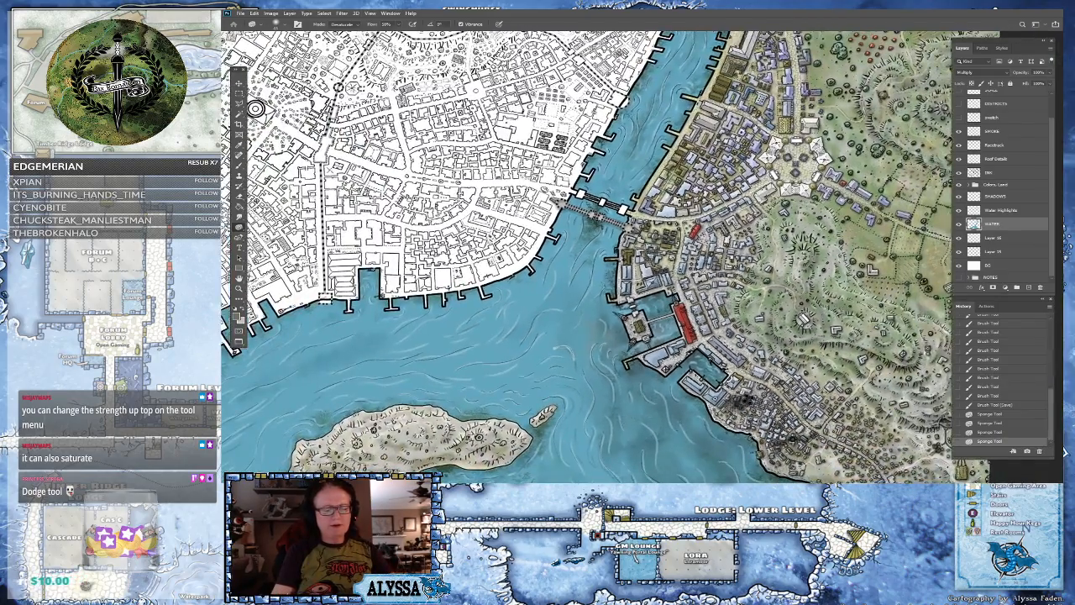
scroll(701, 400, "up", 2)
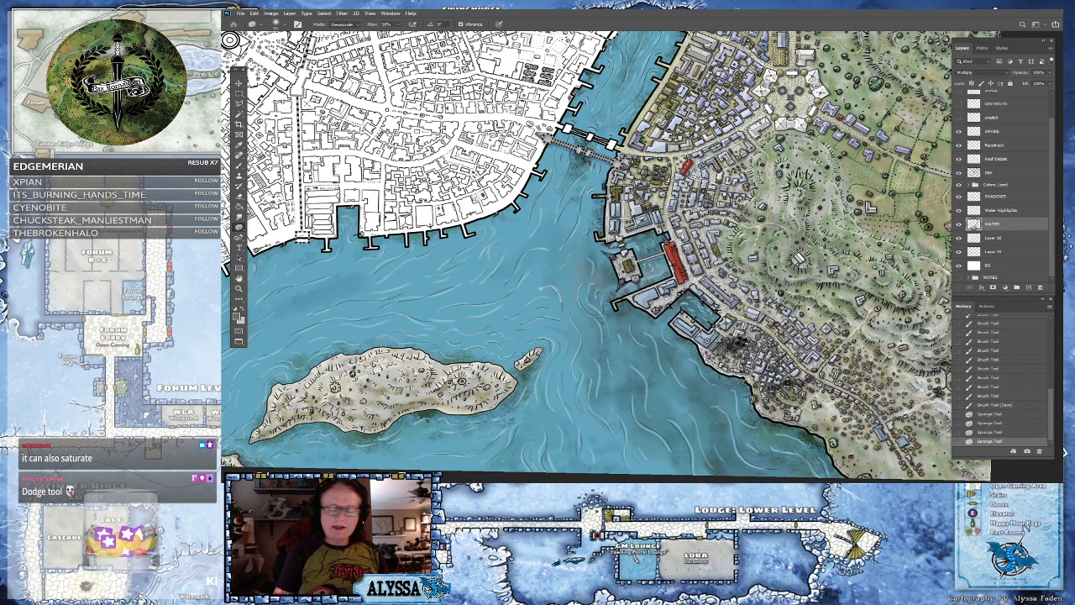
left_click(991, 406)
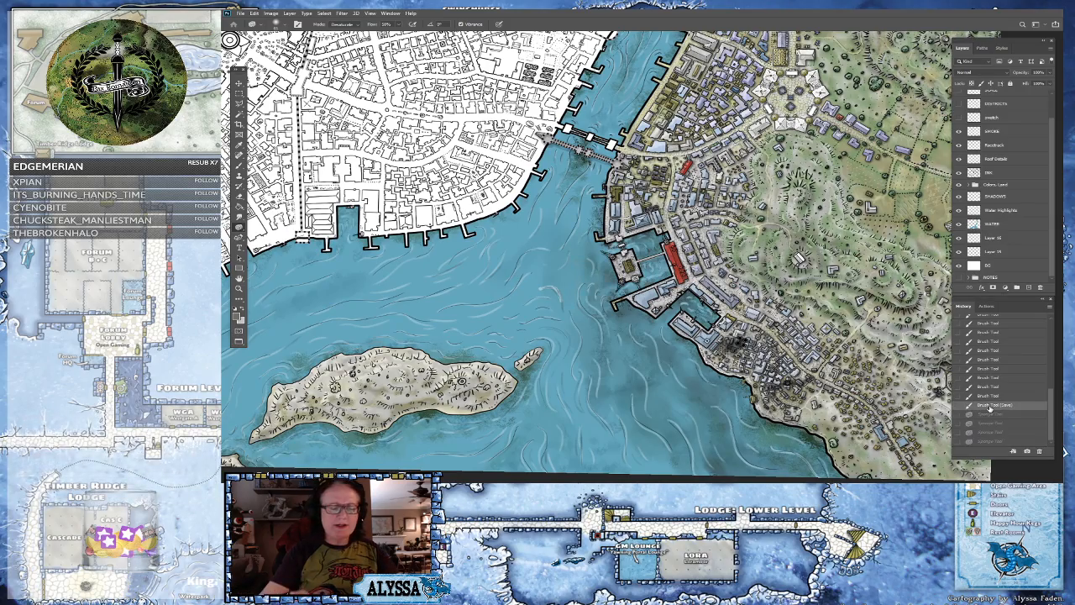
- Try to lighten the water off the harbour entrance with the Dodge tool, including on the WATER layer, and undo the WATER strokes
key("ctrl+plus")
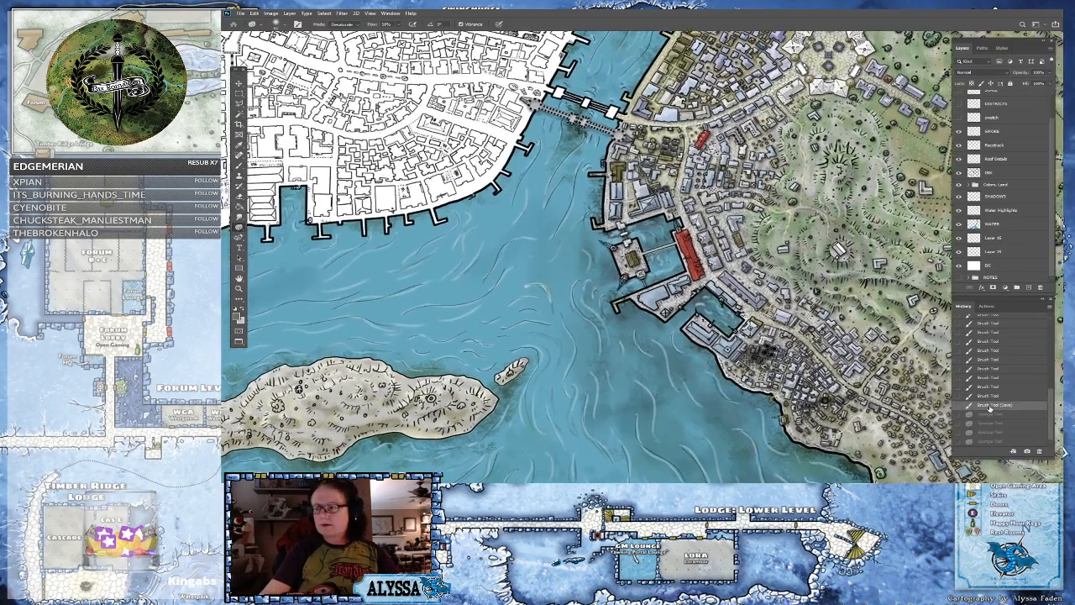
key("ctrl+plus")
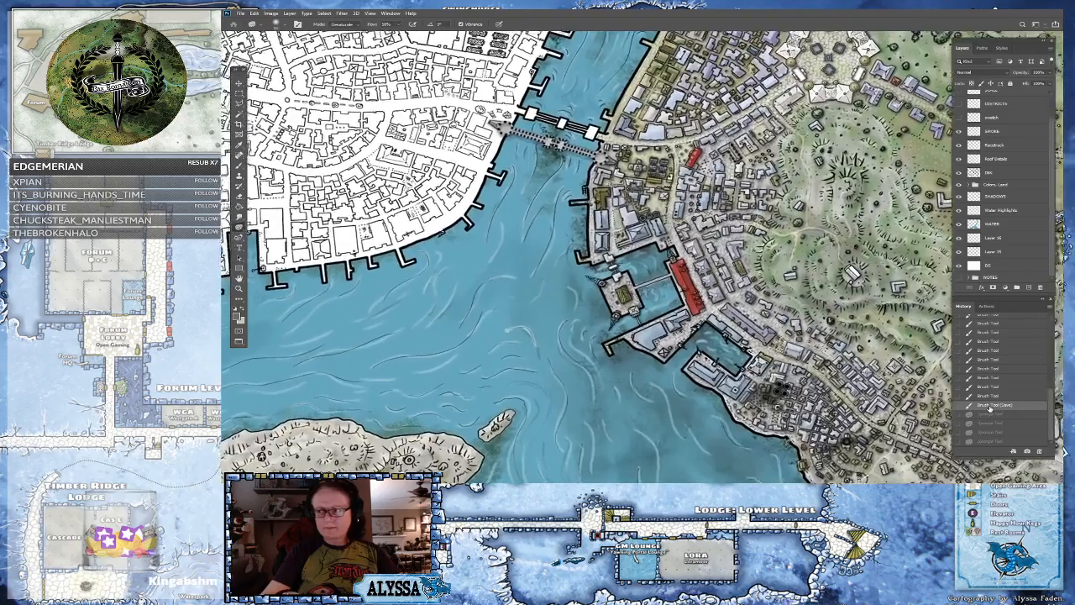
key("ctrl+plus")
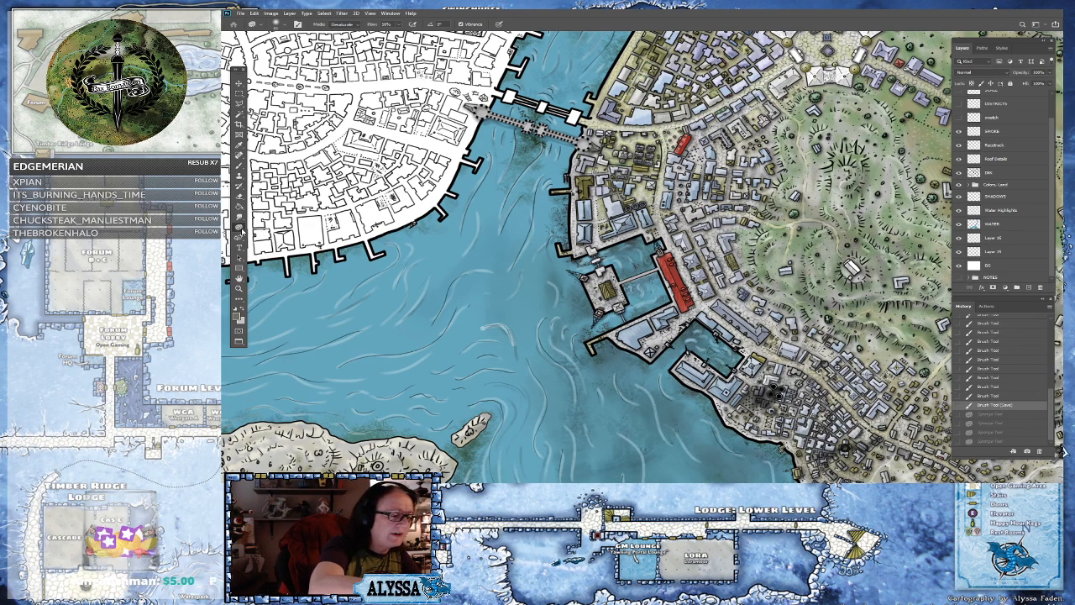
right_click(240, 227)
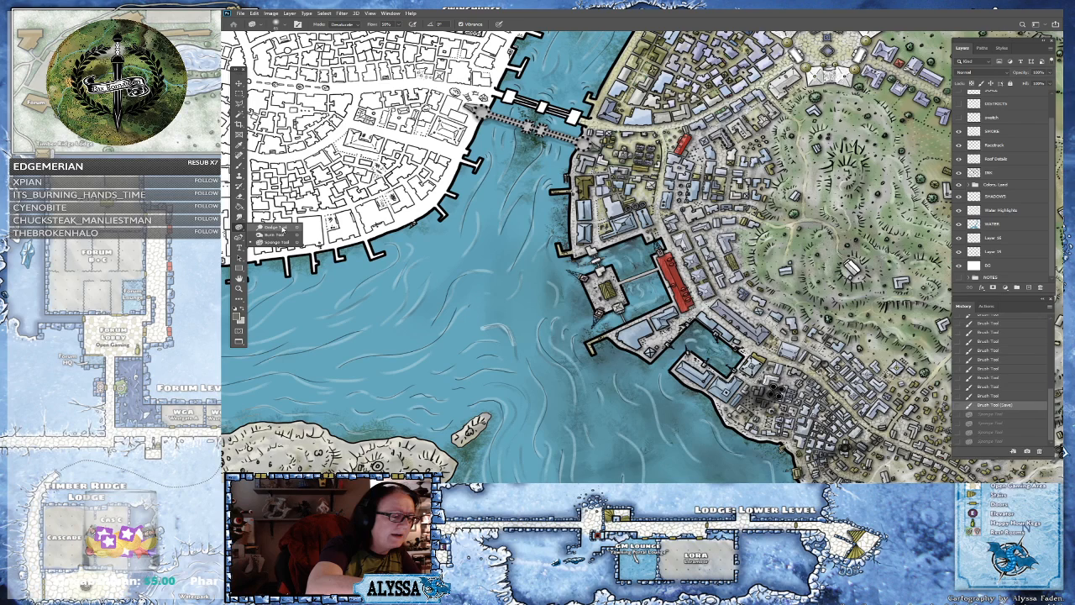
left_click(277, 234)
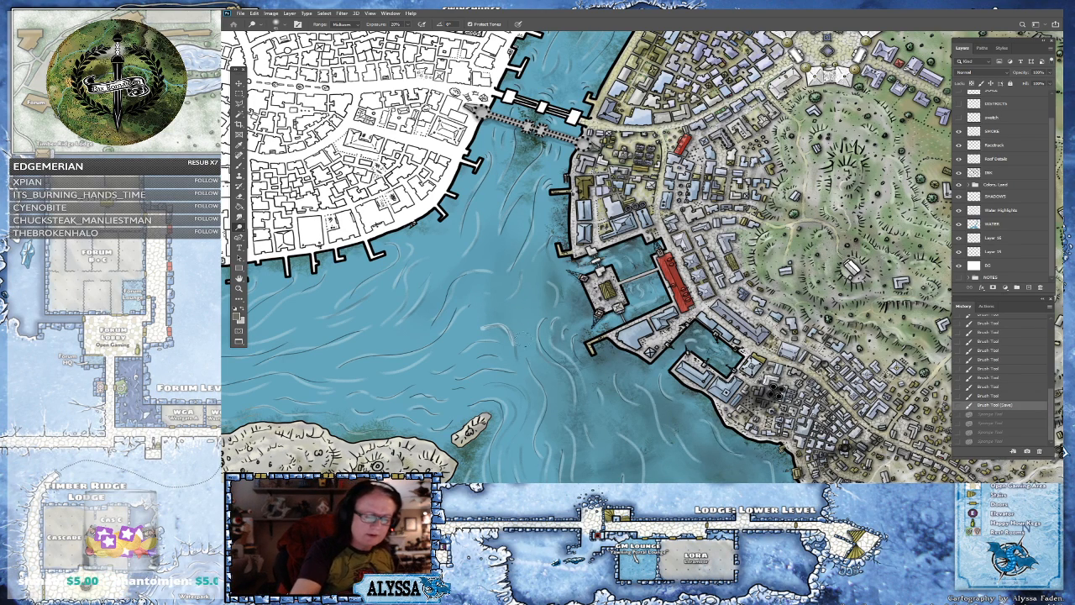
mouse_move(514, 324)
left_mouse_down()
mouse_move(530, 329)
mouse_move(554, 373)
left_mouse_up()
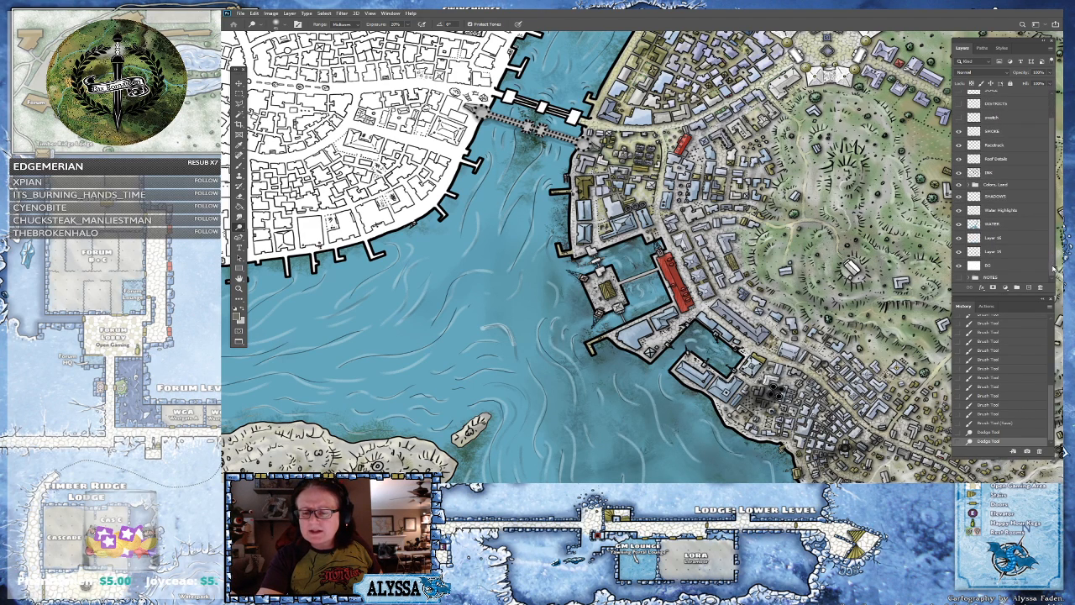
left_click(1005, 223)
mouse_move(527, 314)
left_mouse_down()
mouse_move(526, 339)
mouse_move(555, 376)
left_mouse_up()
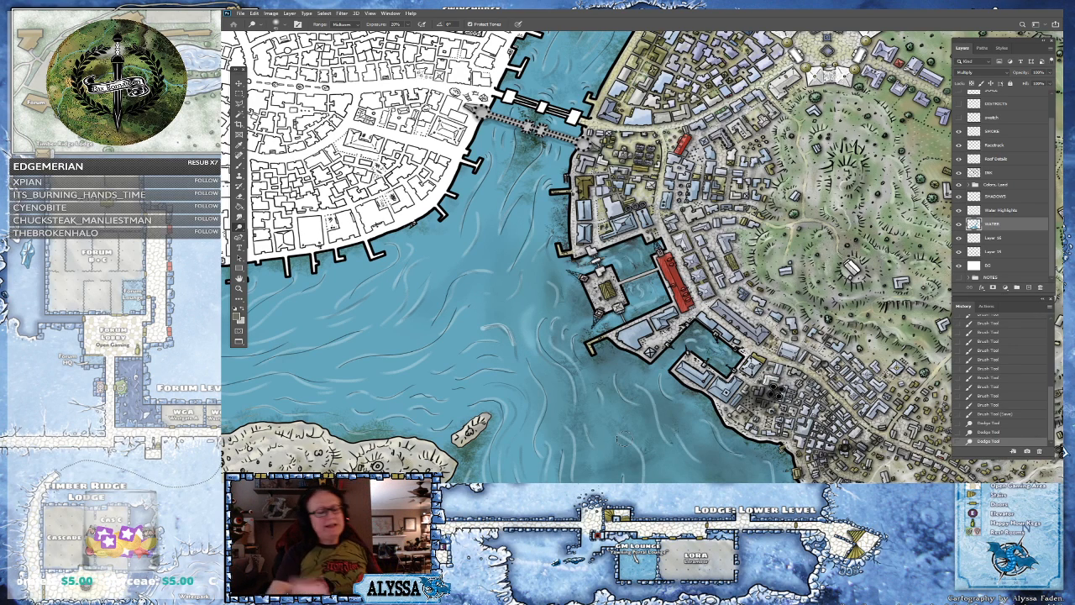
key("ctrl+z")
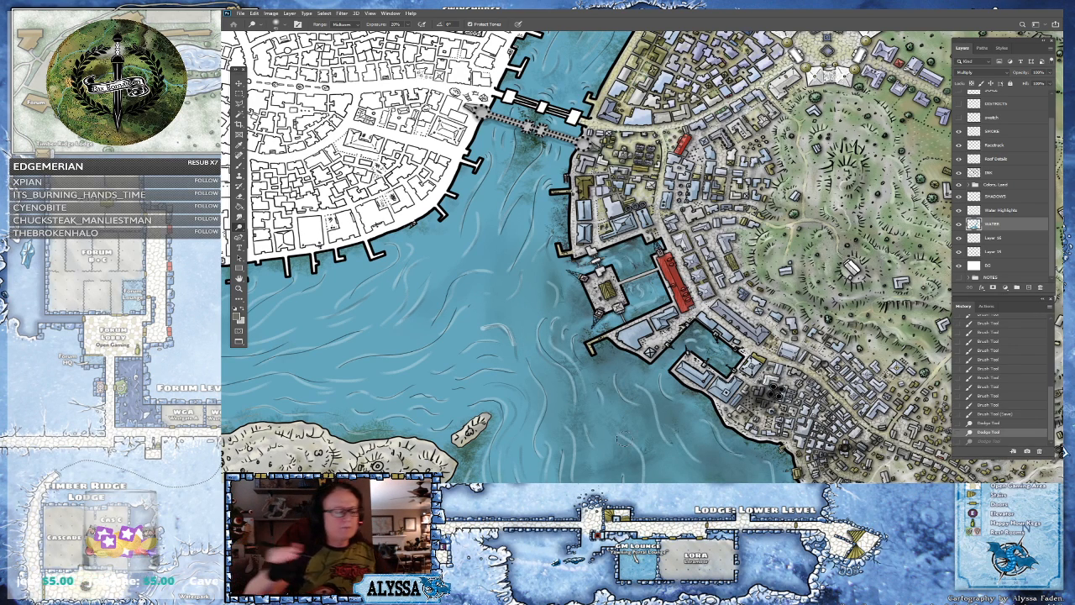
left_click_drag(527, 317, 576, 398)
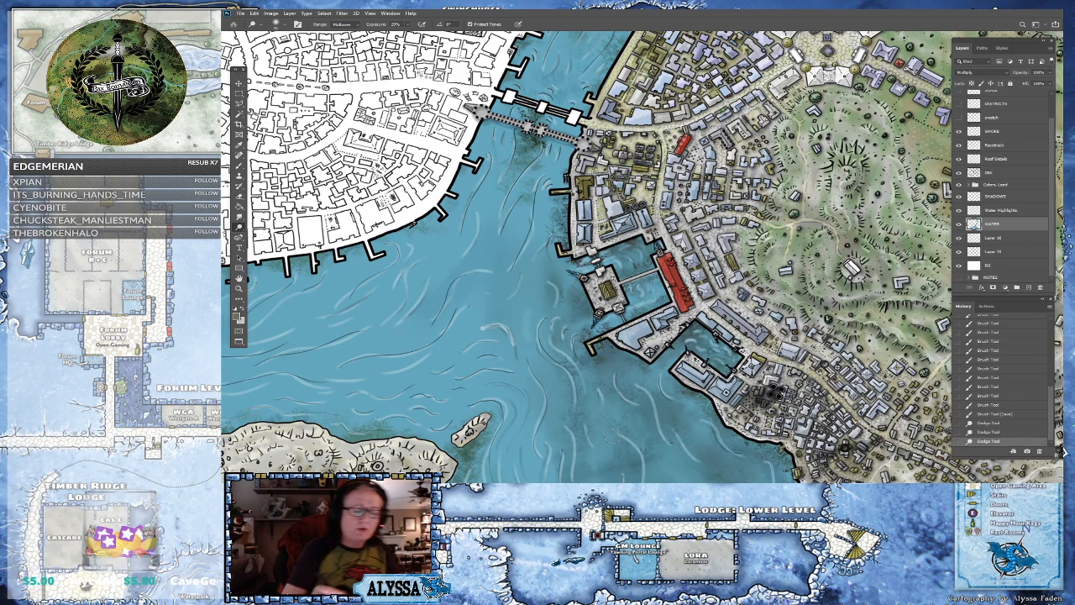
key("ctrl+z")
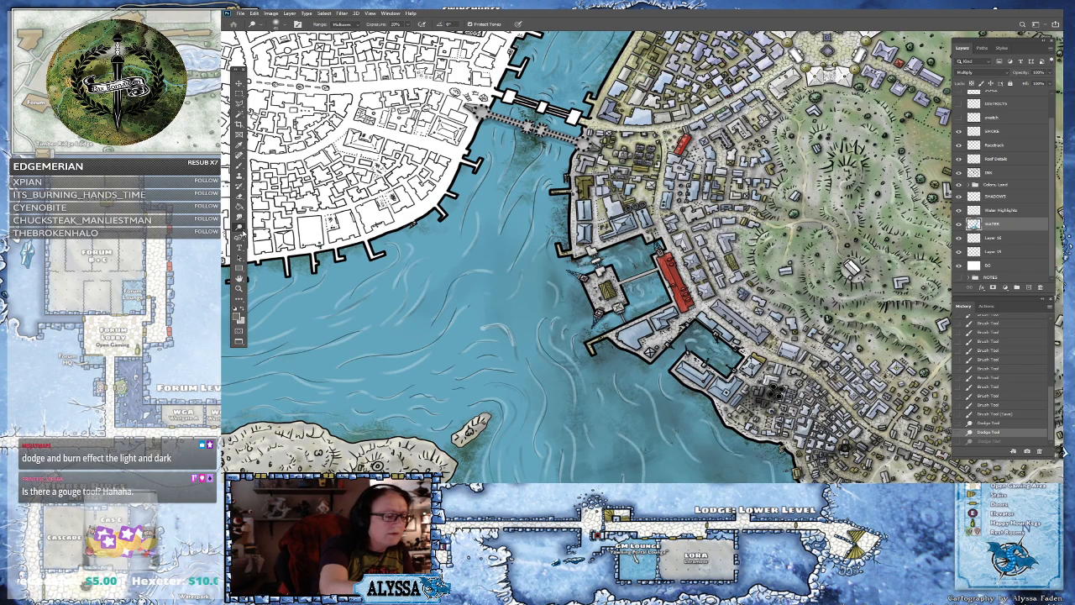
- Try darkening the water off the harbour entrance with the Burn tool, undo it, and choose the Hard Round Pressure Opacity brush
right_click(240, 230)
left_click(279, 236)
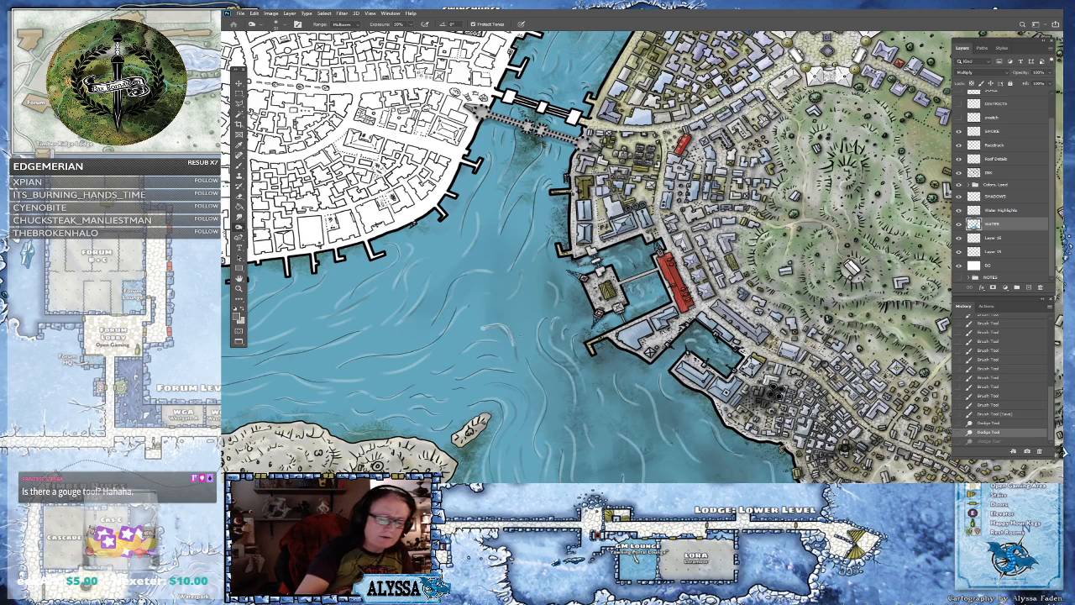
left_click(509, 308)
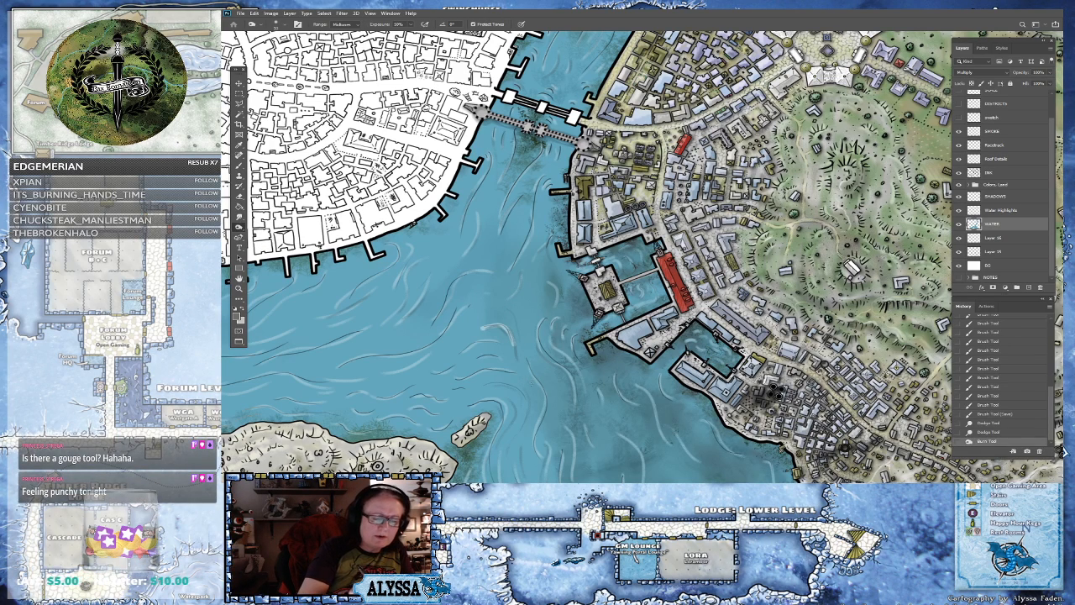
key("ctrl+z")
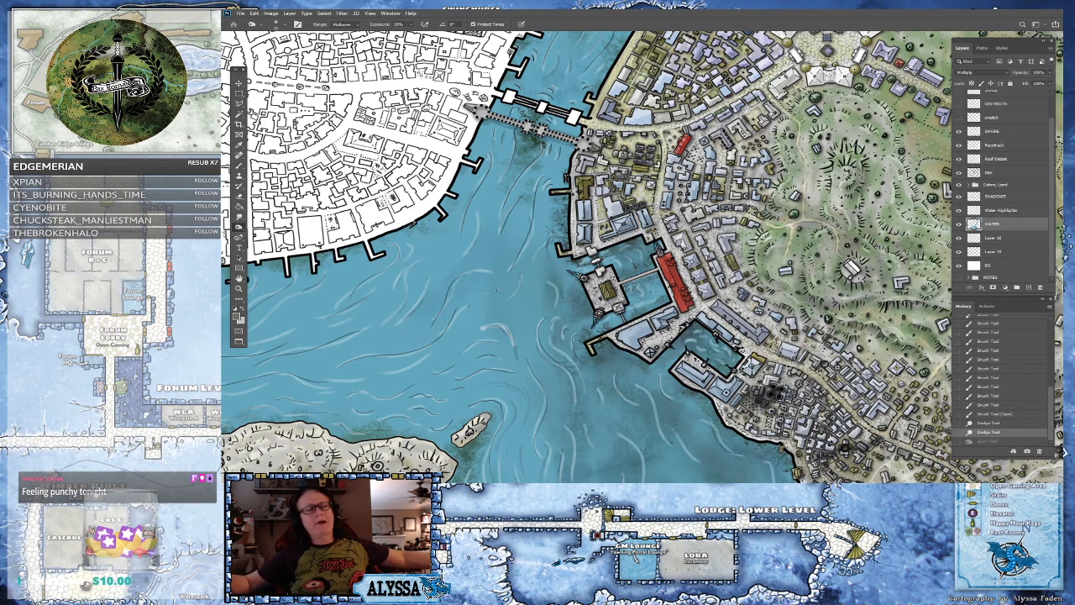
key("ctrl+shift+z")
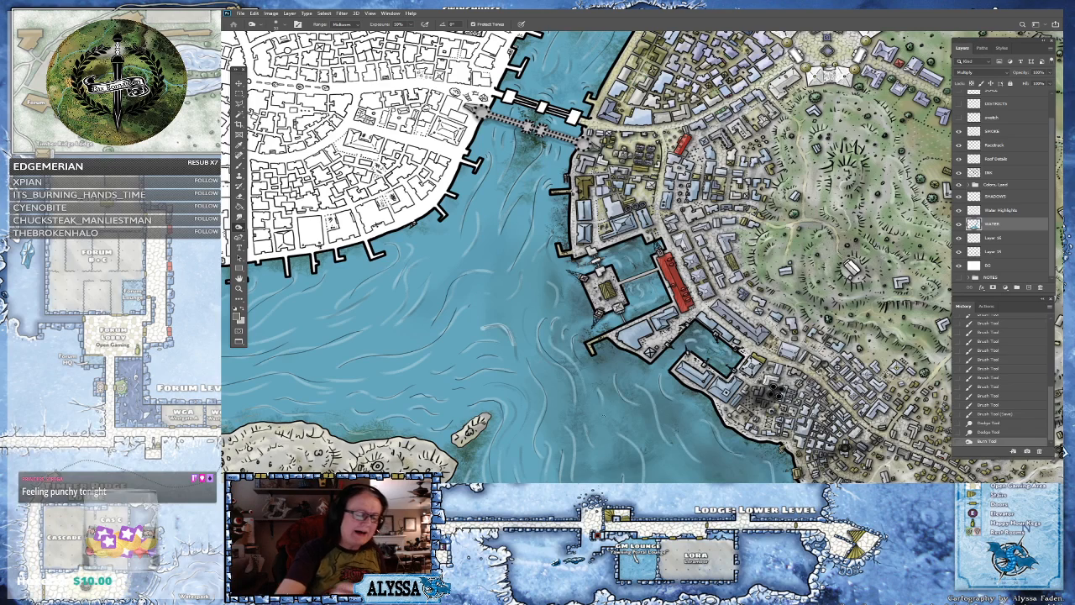
key("ctrl+z")
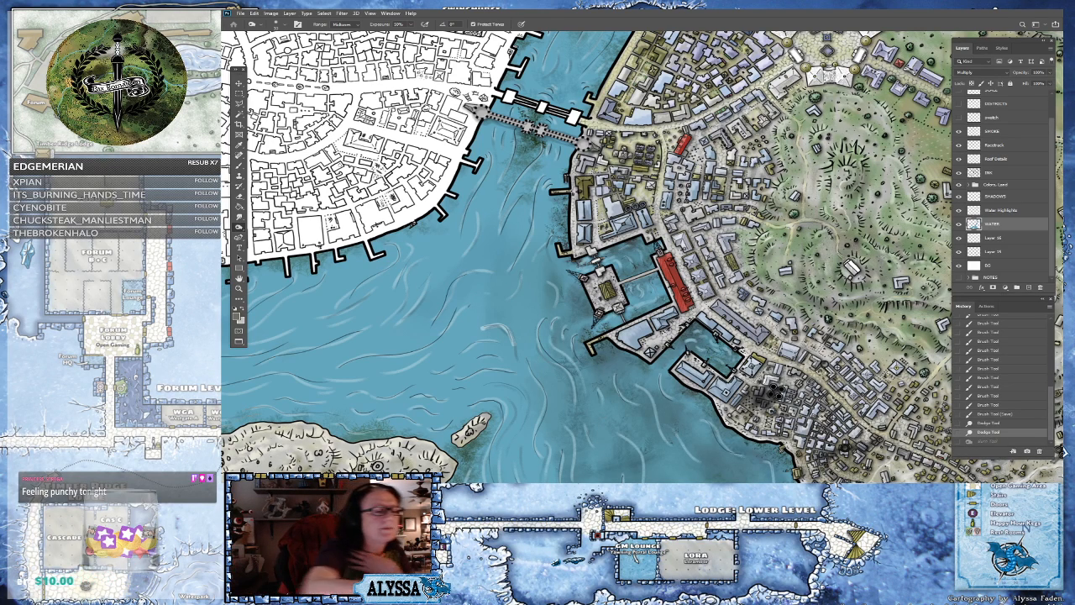
left_click(279, 25)
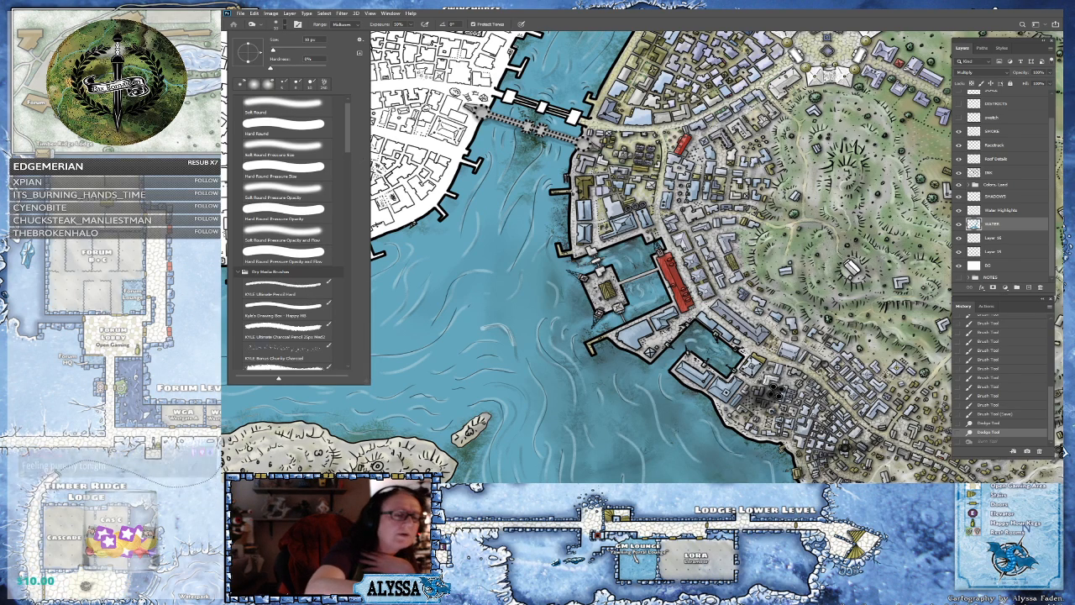
double_click(261, 221)
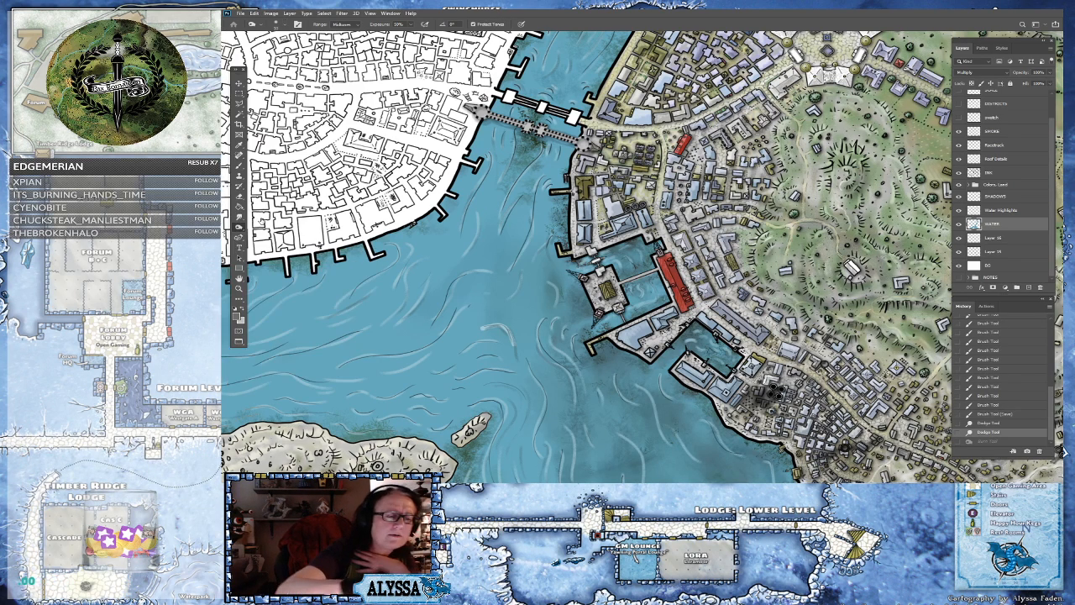
- Switch to the Sponge tool in desaturate mode and desaturate the WATER layer just outside the harbour entrance
right_click(245, 229)
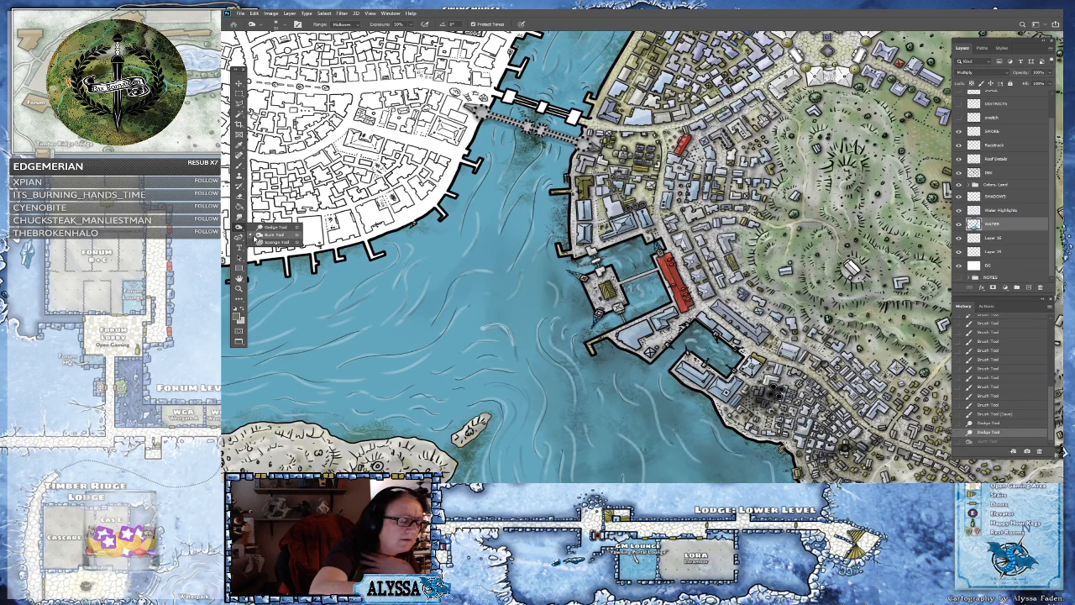
left_click(277, 244)
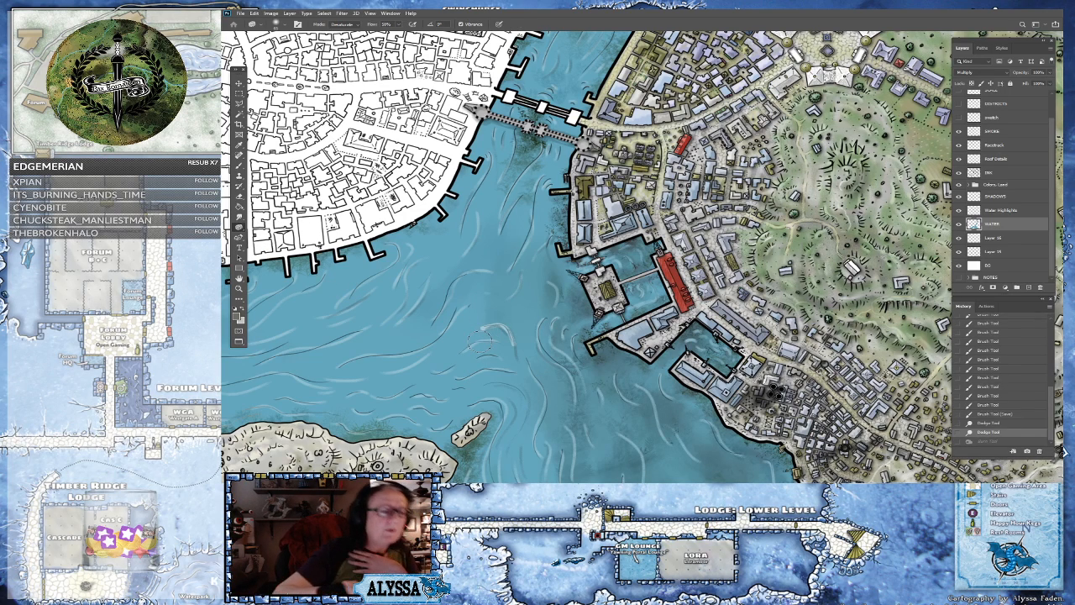
left_click_drag(521, 334, 534, 338)
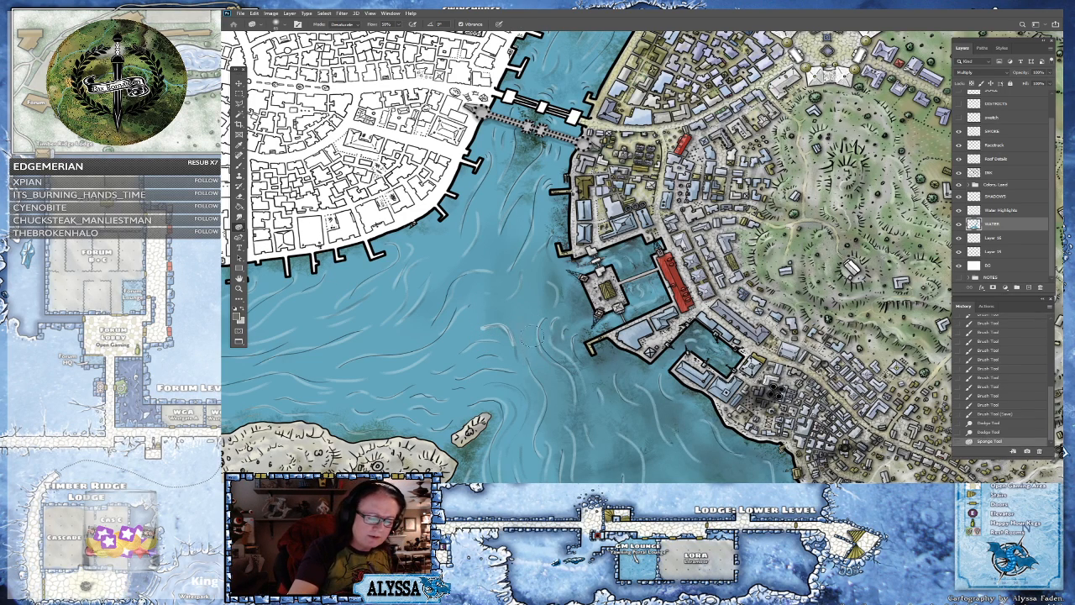
scroll(544, 368, "up", 2)
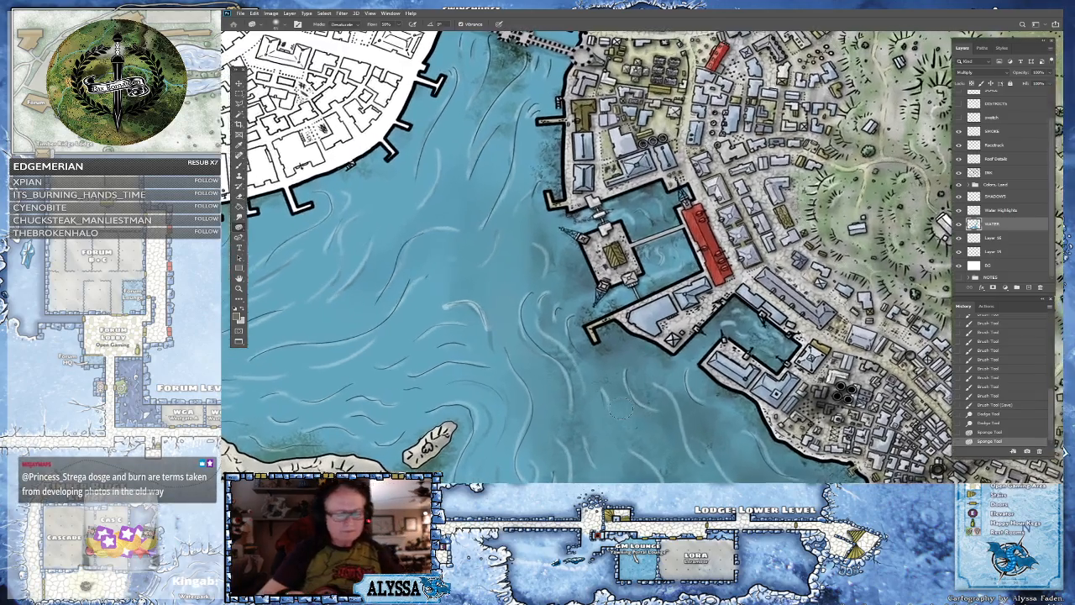
left_click_drag(544, 336, 551, 361)
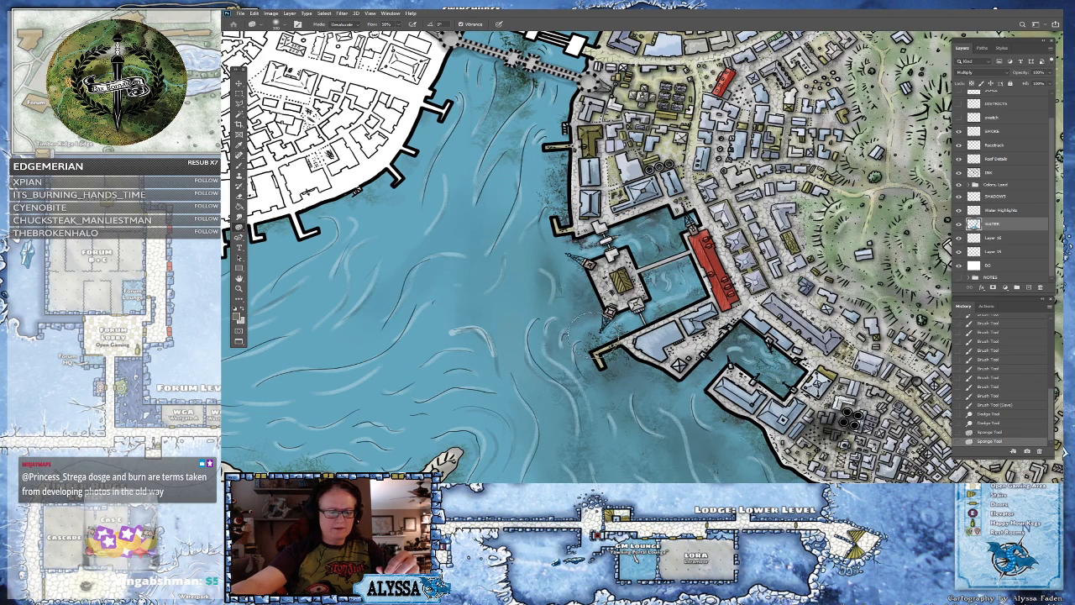
- Desaturate the water along the southern docks, around the harbour islet and inside the harbour basin
mouse_move(626, 357)
left_mouse_down()
mouse_move(622, 315)
mouse_move(685, 402)
left_mouse_up()
mouse_move(617, 336)
left_mouse_down()
mouse_move(609, 311)
mouse_move(640, 336)
mouse_move(655, 328)
left_mouse_up()
mouse_move(663, 315)
left_mouse_down()
mouse_move(672, 294)
mouse_move(655, 267)
mouse_move(699, 277)
mouse_move(697, 294)
mouse_move(697, 264)
mouse_move(705, 302)
left_mouse_up()
mouse_move(676, 259)
left_mouse_down()
mouse_move(613, 229)
mouse_move(614, 239)
mouse_move(660, 225)
mouse_move(684, 244)
mouse_move(578, 242)
mouse_move(606, 225)
mouse_move(565, 234)
mouse_move(550, 217)
mouse_move(567, 239)
mouse_move(522, 263)
left_mouse_up()
left_click_drag(549, 324, 554, 364)
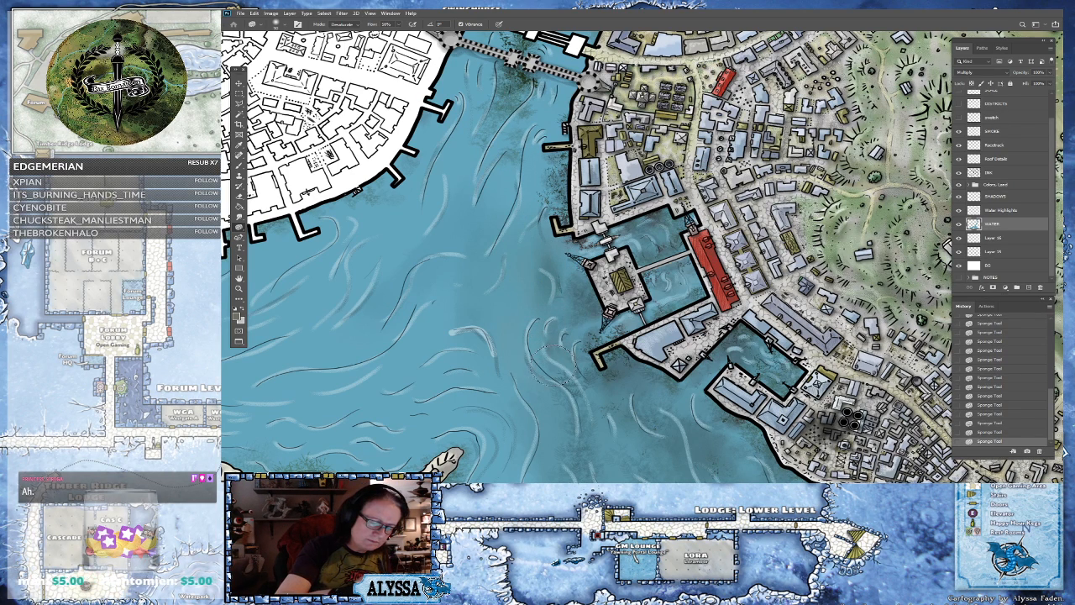
- Extend the desaturation across the bay south of the harbour and along the southeast coastline
left_click_drag(567, 404, 534, 388)
mouse_move(548, 449)
left_mouse_down()
mouse_move(593, 391)
mouse_move(641, 381)
left_mouse_up()
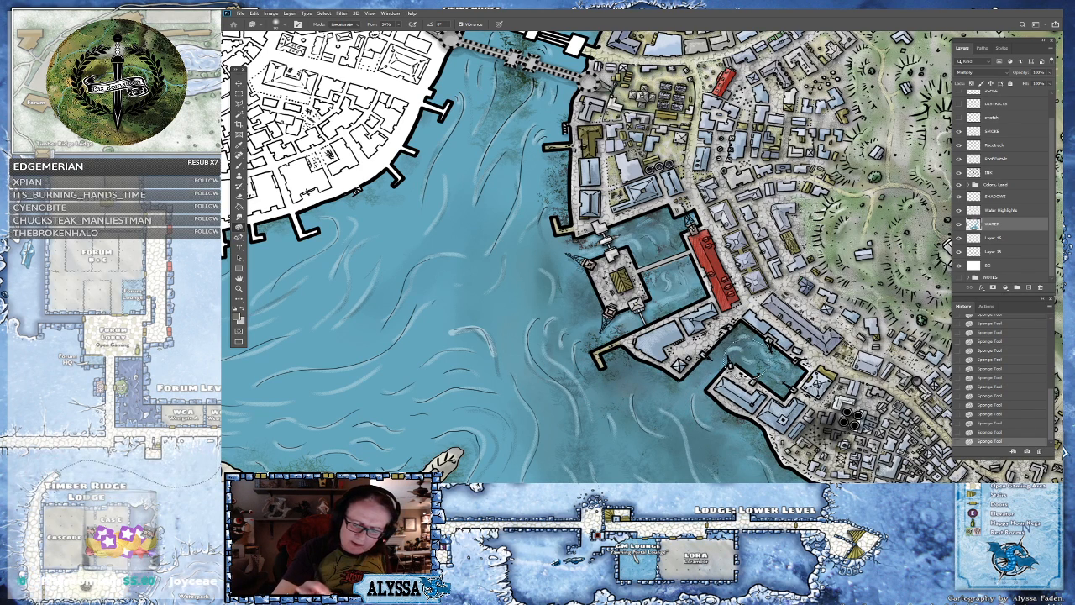
left_click_drag(638, 340, 546, 229)
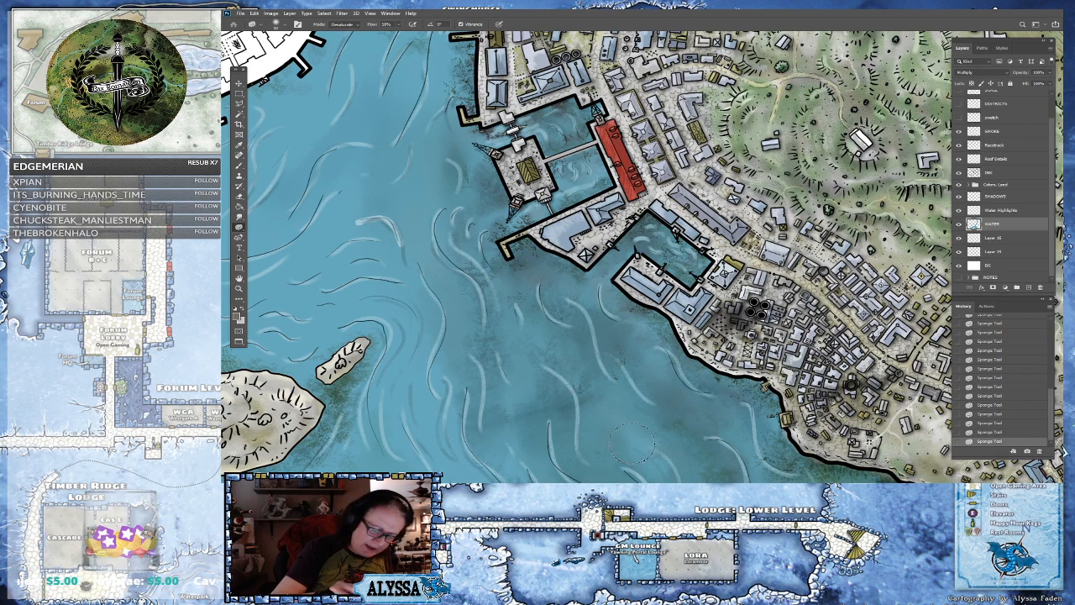
left_click_drag(636, 439, 613, 362)
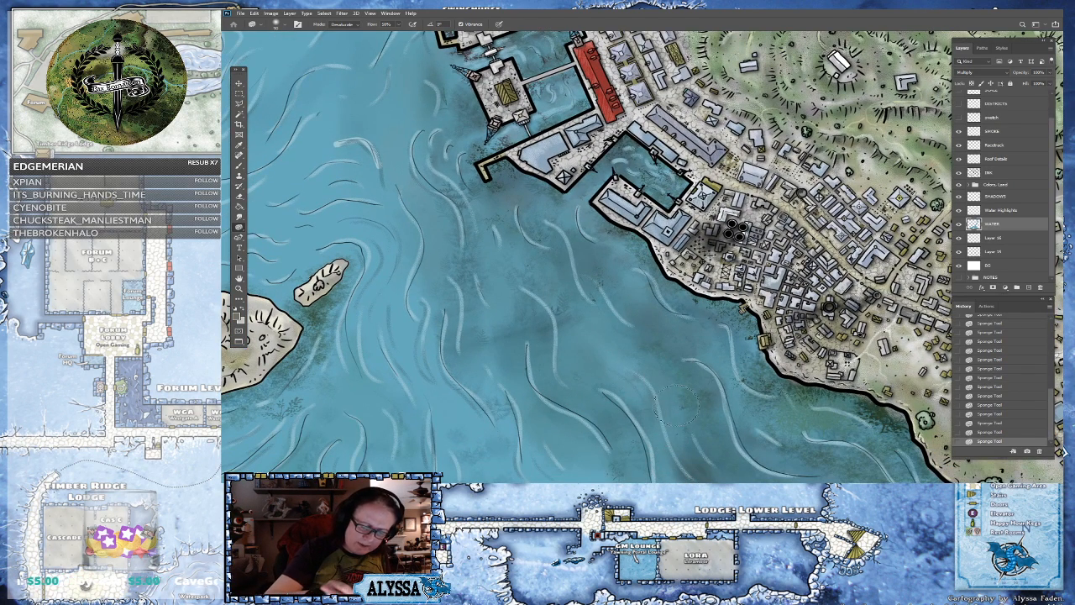
left_click_drag(688, 477, 635, 424)
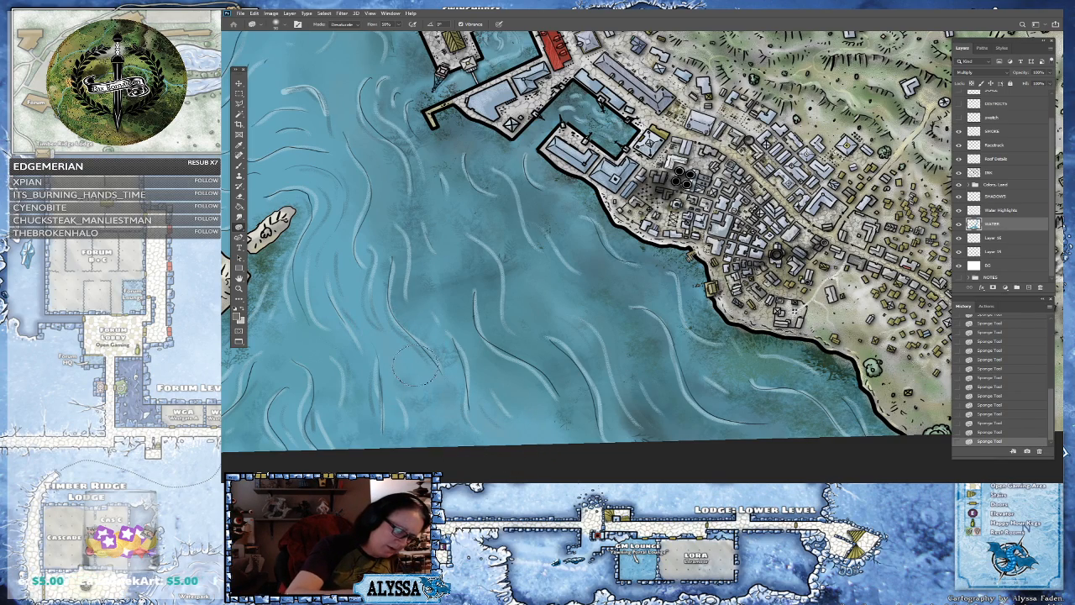
- Review the desaturated harbour and bay water against the river and the rest of the city map
key("ctrl+minus")
key("ctrl+minus")
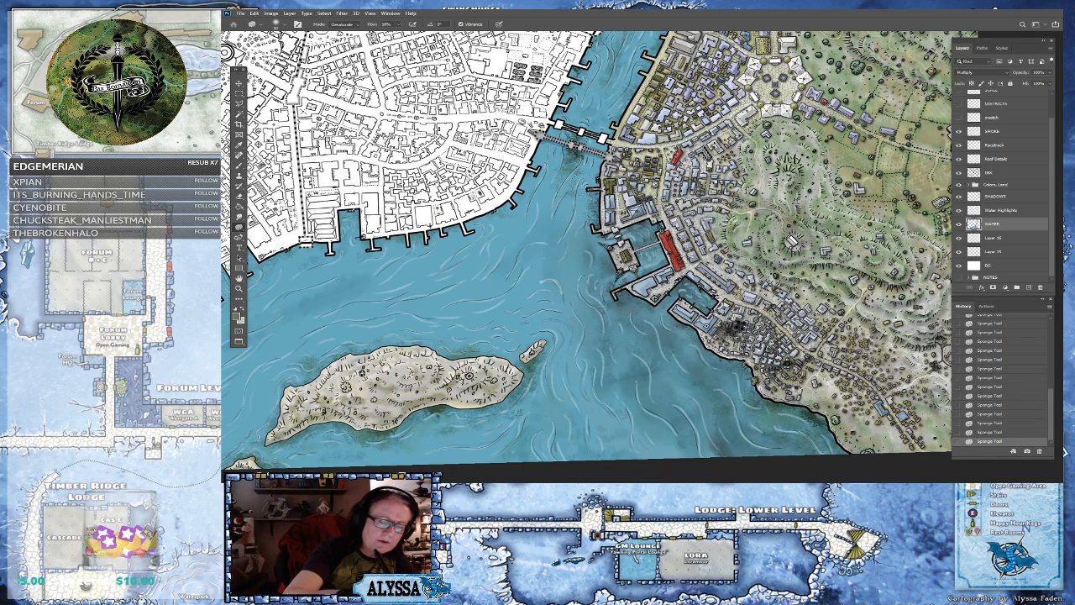
scroll(779, 391, "down", 2)
left_click_drag(779, 390, 829, 428)
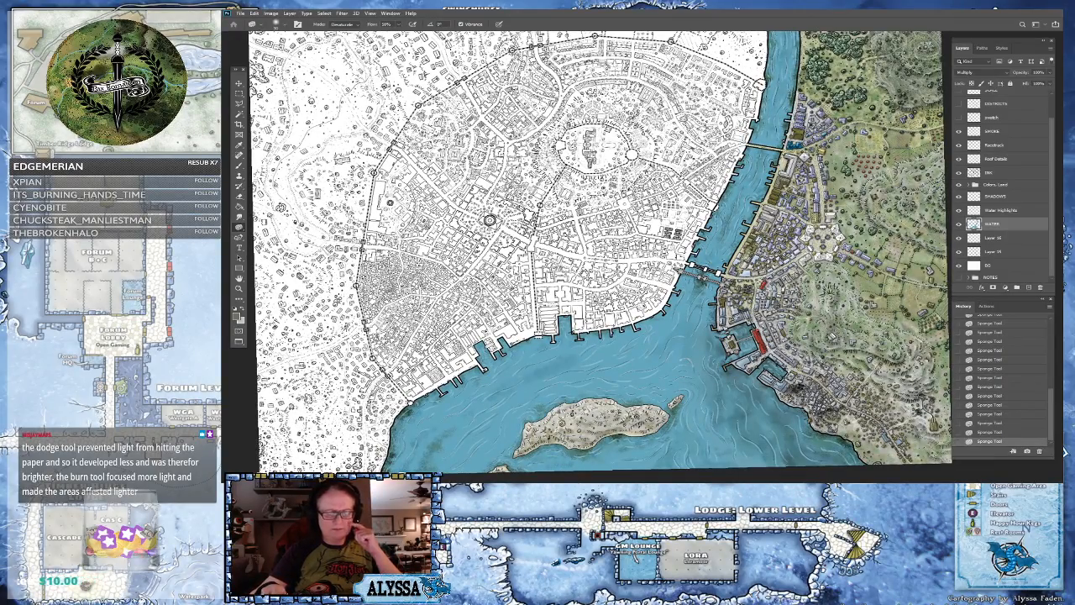
scroll(626, 324, "down", 2)
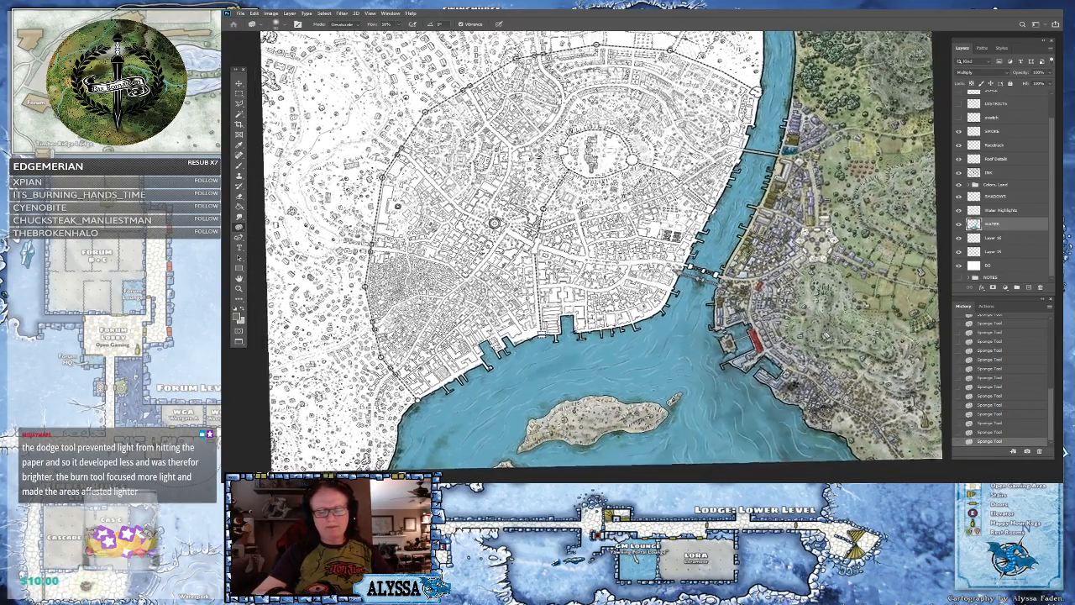
scroll(827, 420, "down", 1)
scroll(827, 420, "up", 2)
scroll(844, 445, "up", 2)
- Make the Water Highlights layer active and check the water against the whole map
left_click(1004, 211)
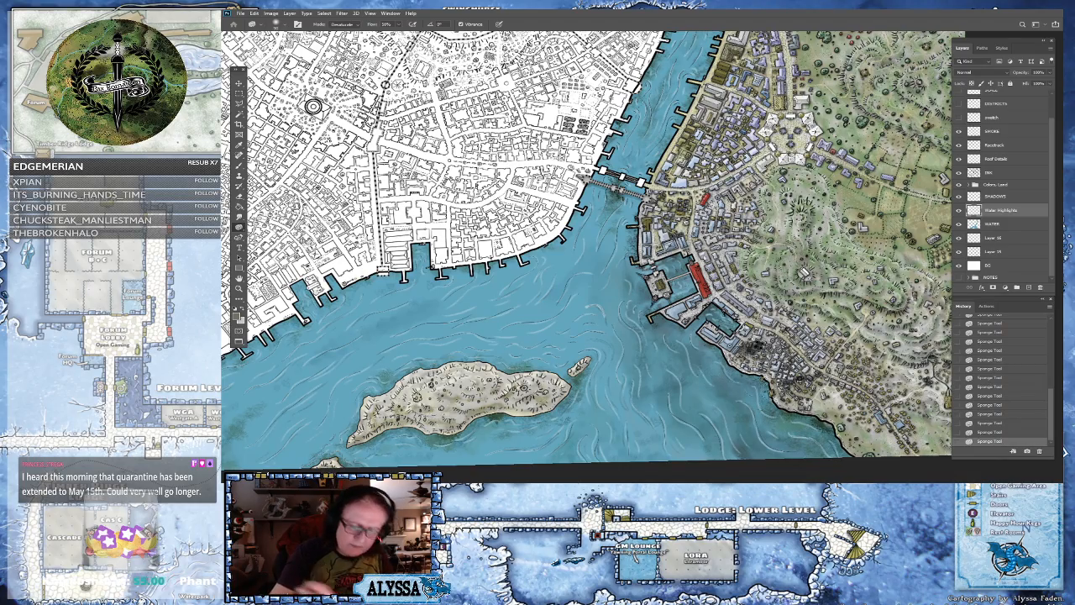
key("ctrl+minus")
key("ctrl+minus")
scroll(651, 277, "up", 2)
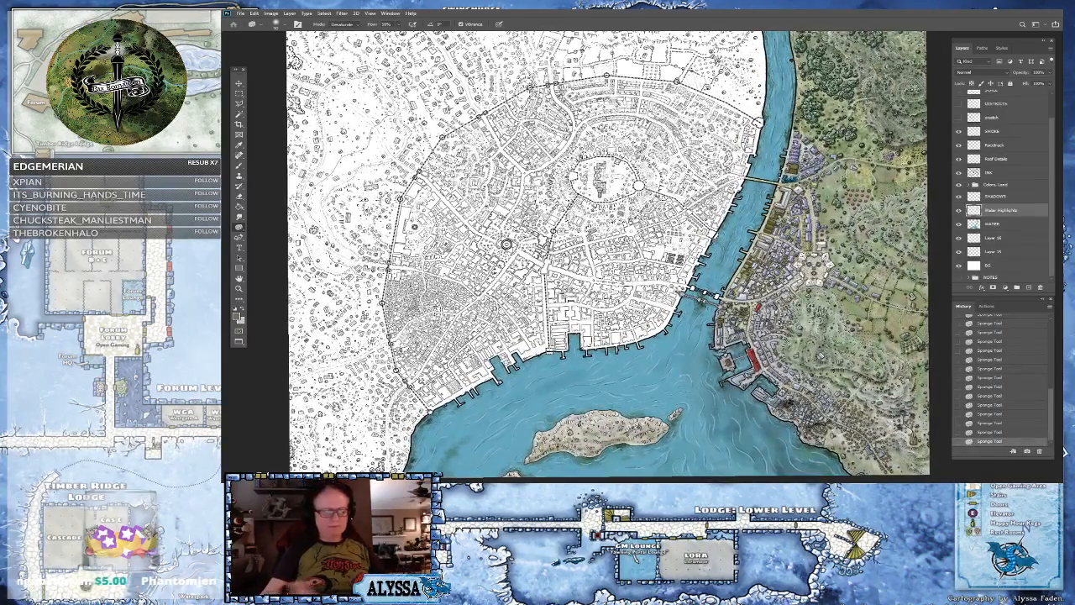
- Save the city map with the desaturated harbour and bay water
key("ctrl+s")
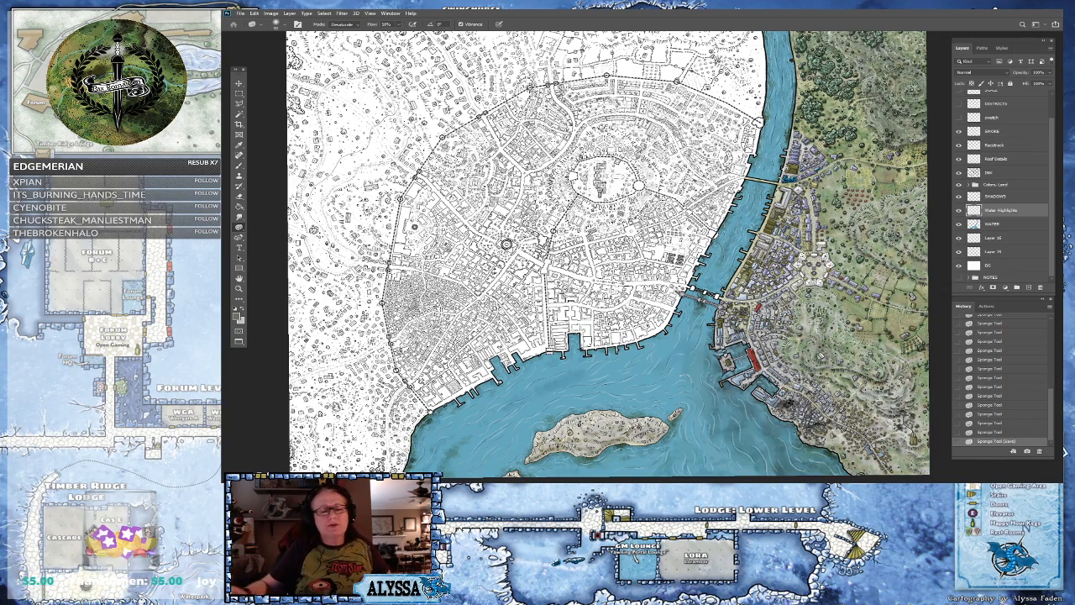
key("ctrl+minus")
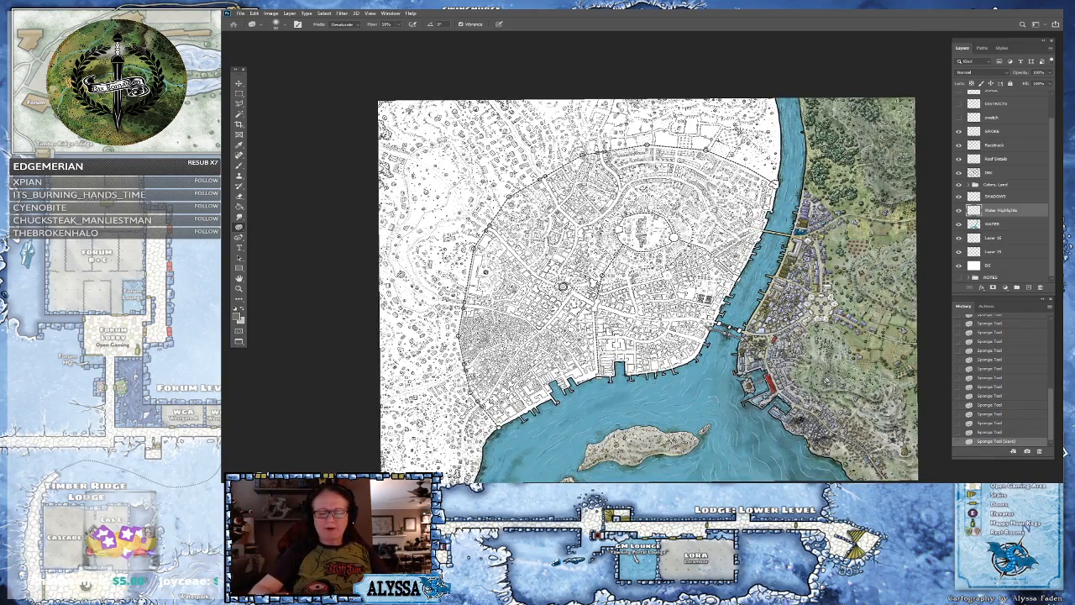
key("ctrl+plus")
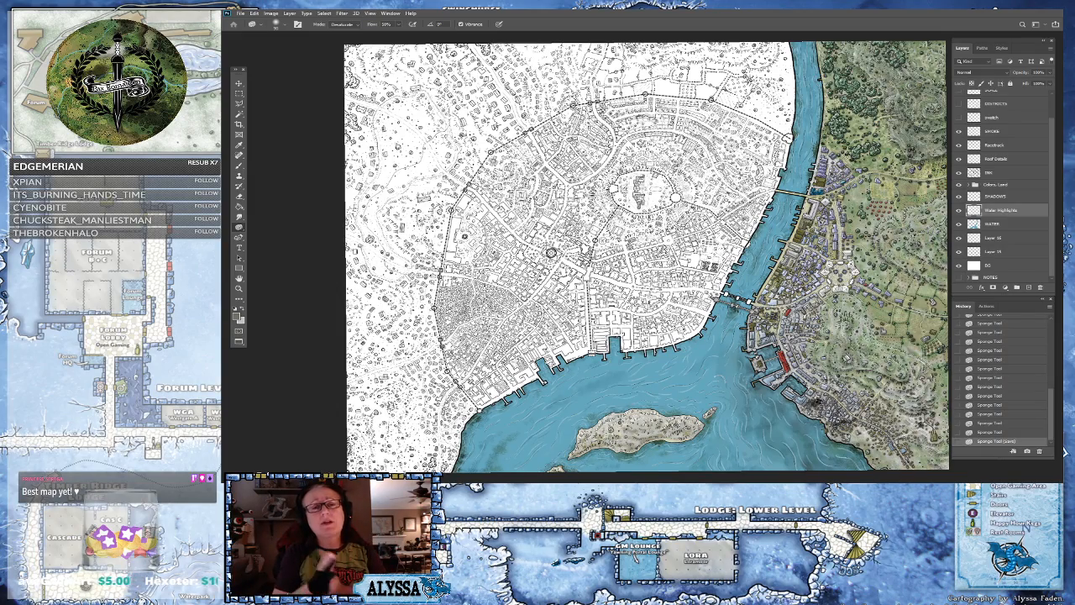
scroll(786, 416, "up", 1)
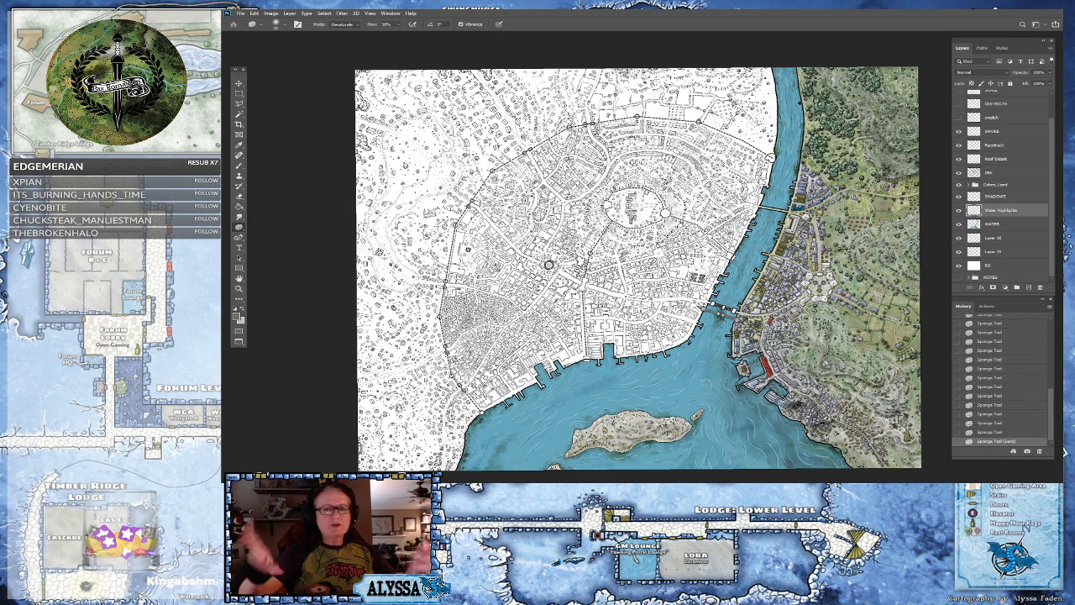
scroll(579, 352, "up", 4)
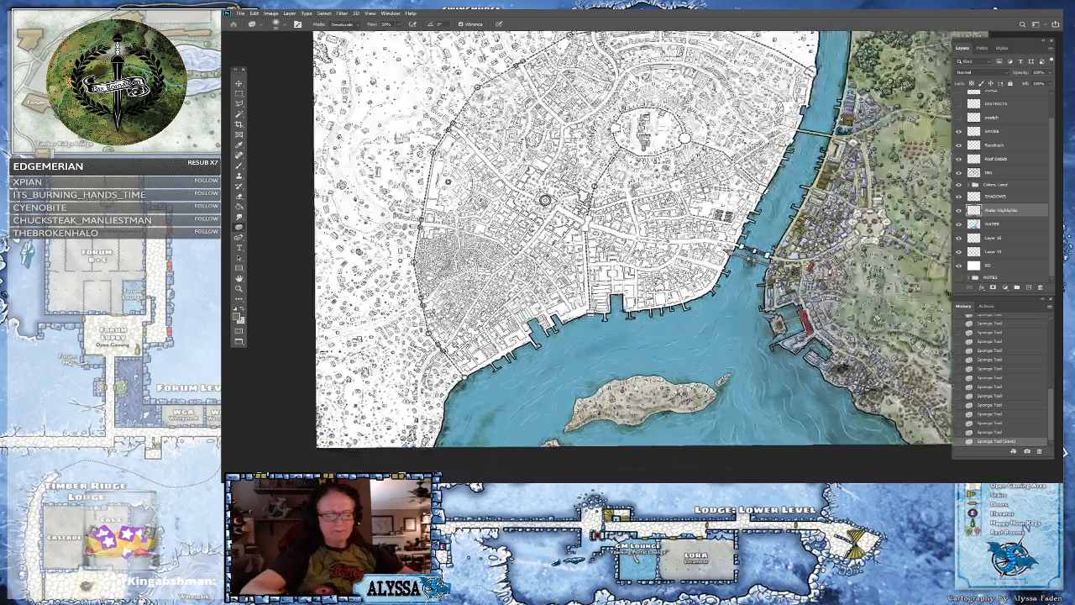
scroll(622, 277, "down", 2)
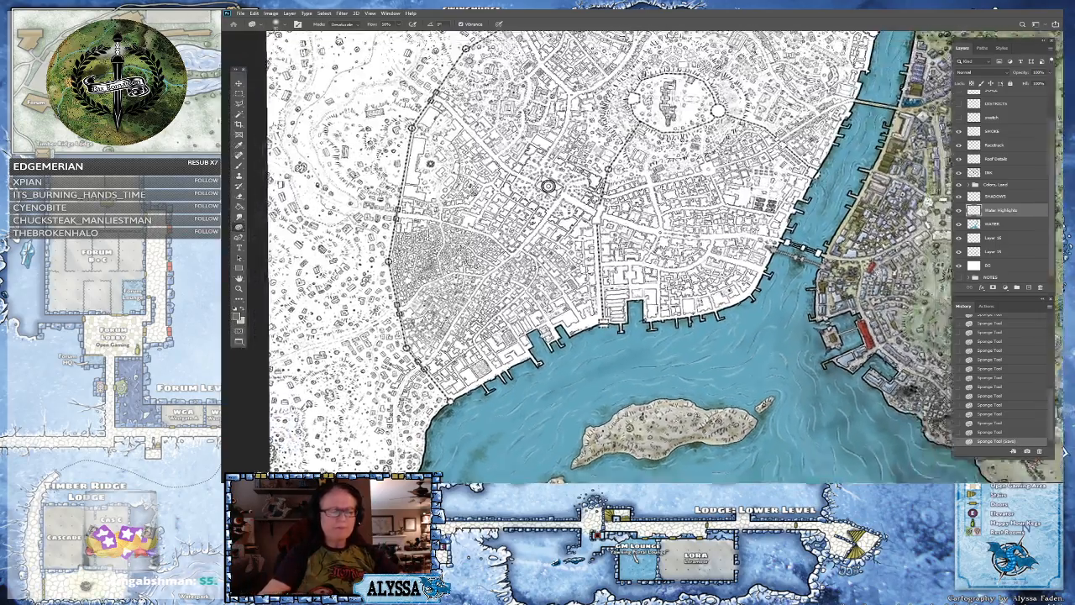
- Examine the uncoloured line art of the walled city, from the central citadel to the dense southwestern districts and southern docks
left_click_drag(550, 204, 535, 436)
scroll(675, 380, "up", 4)
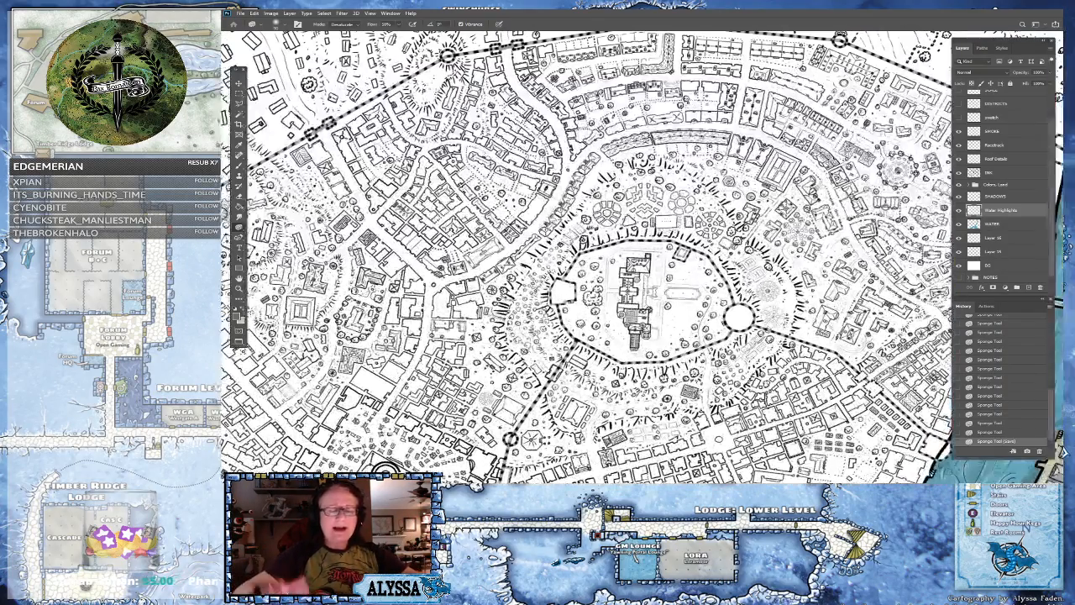
scroll(588, 320, "down", 2)
left_click_drag(588, 319, 624, 220)
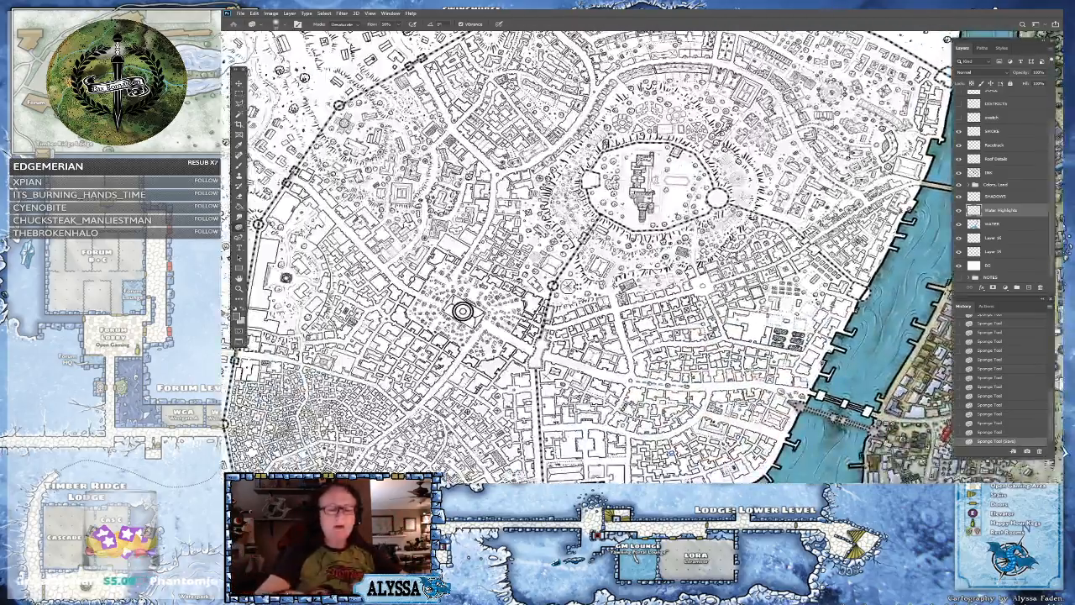
scroll(596, 216, "down", 2)
scroll(580, 206, "up", 1)
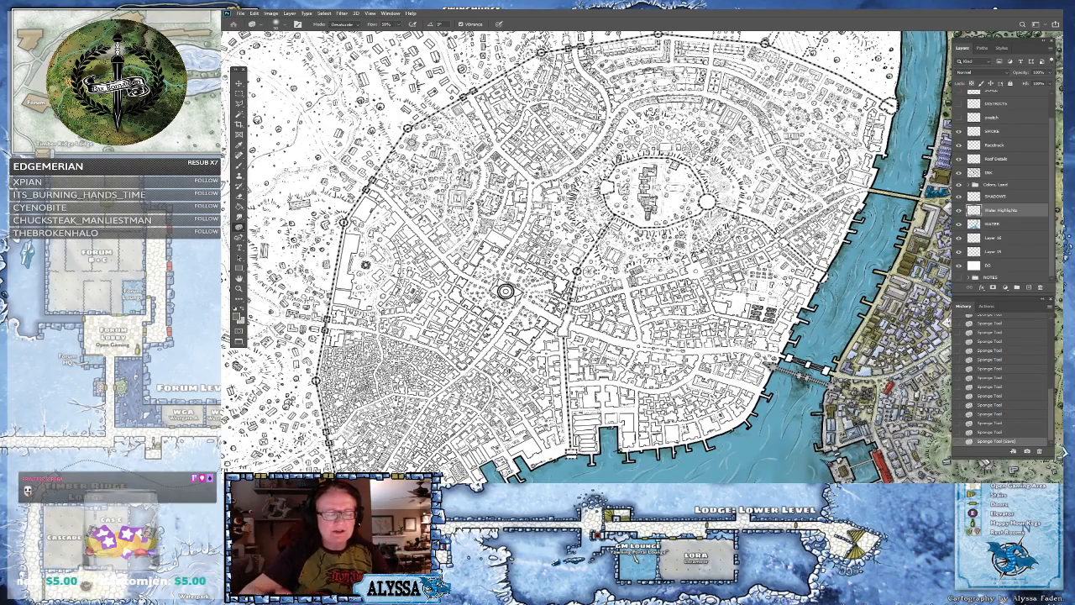
scroll(704, 288, "down", 1)
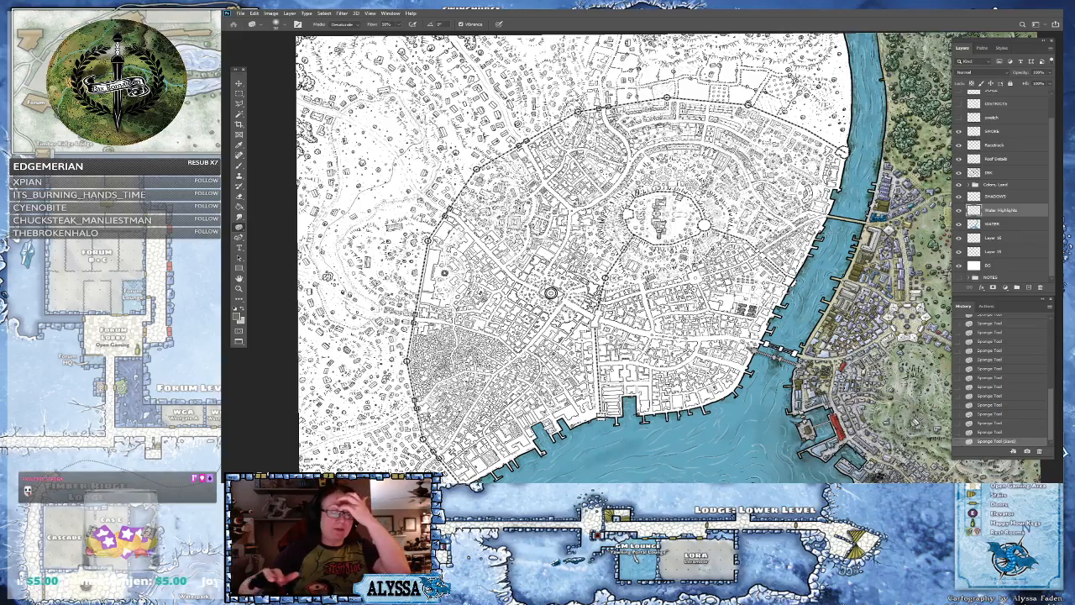
scroll(550, 292, "up", 2)
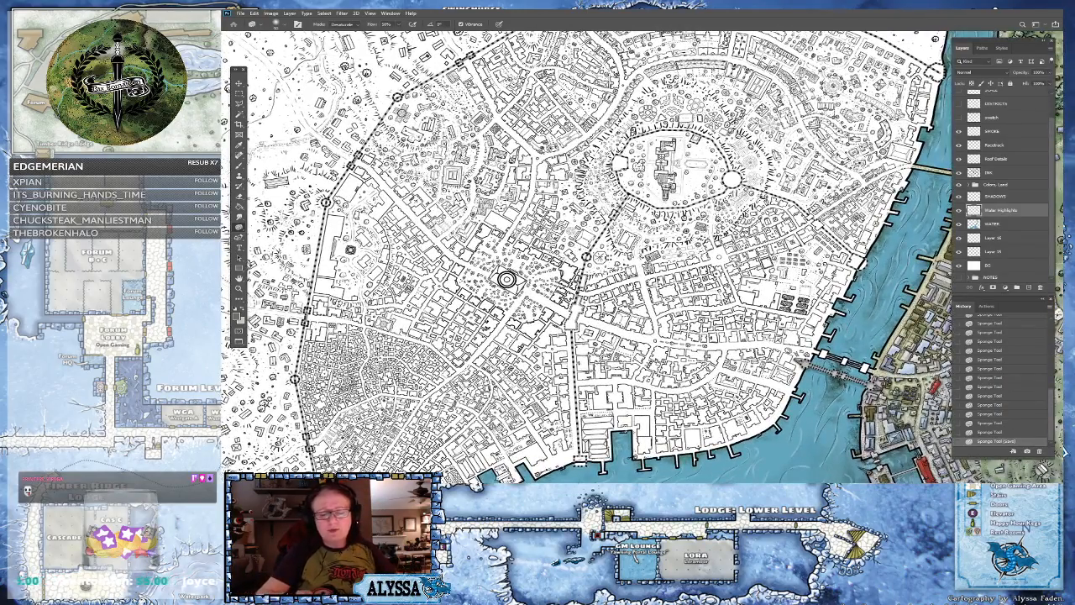
scroll(583, 319, "up", 1)
left_click_drag(584, 319, 568, 287)
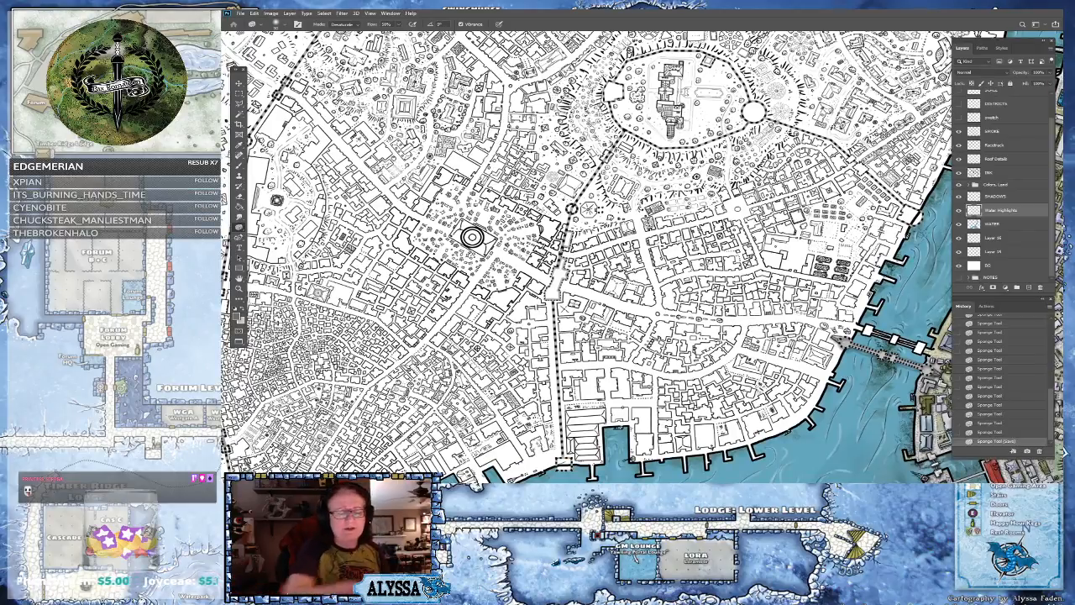
scroll(507, 182, "up", 2)
left_click_drag(569, 286, 492, 262)
scroll(472, 297, "down", 2)
scroll(478, 340, "up", 1)
scroll(480, 252, "down", 3)
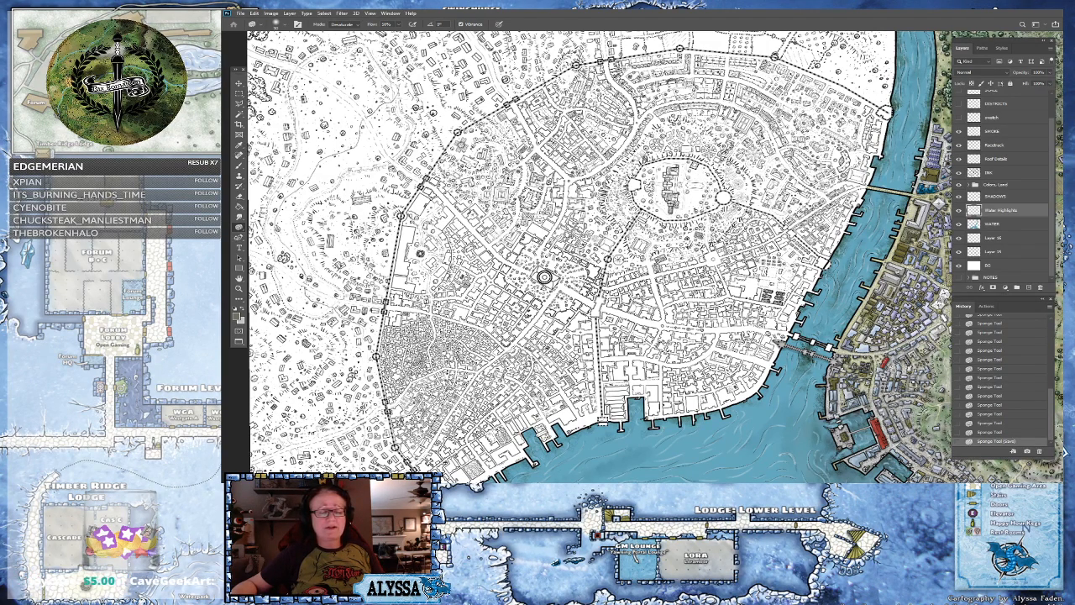
scroll(581, 327, "down", 3)
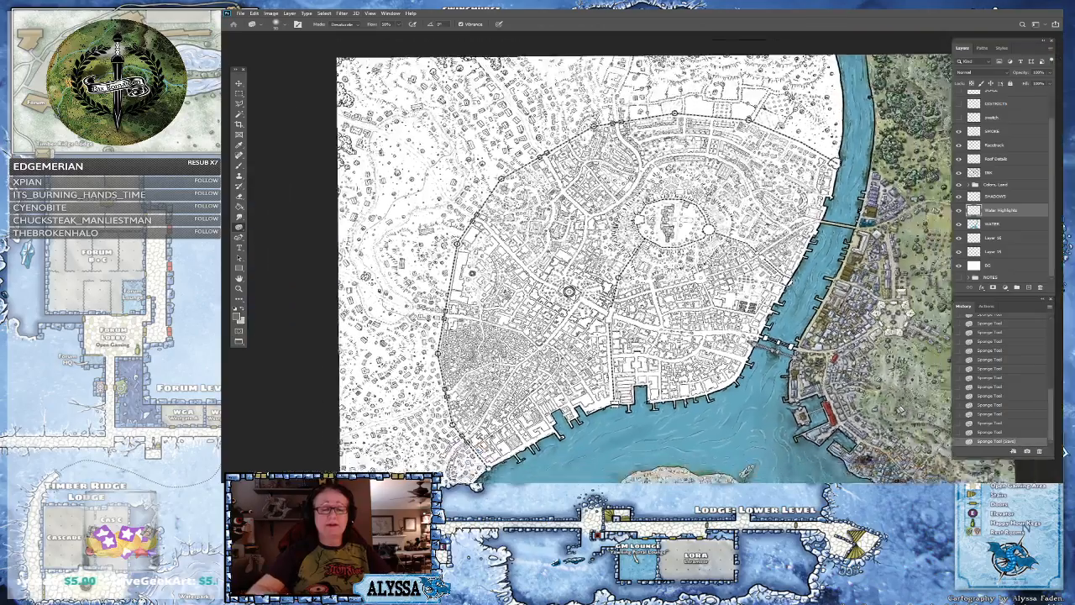
scroll(549, 317, "down", 2)
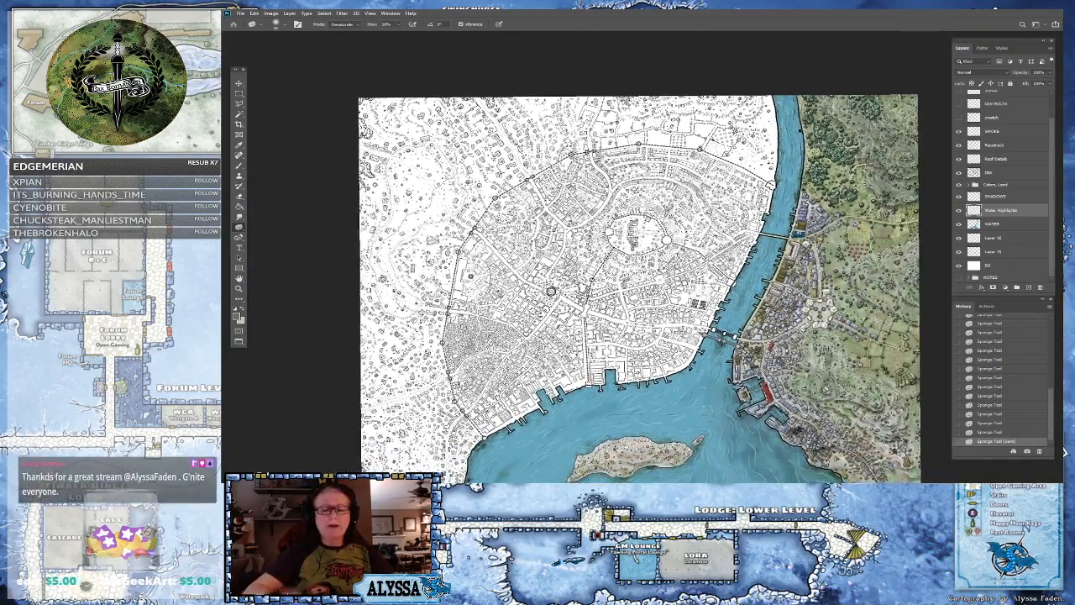
- Compare the coloured east bank and harbour with the uncoloured walled city, its northern districts and the whole map
scroll(756, 353, "up", 3)
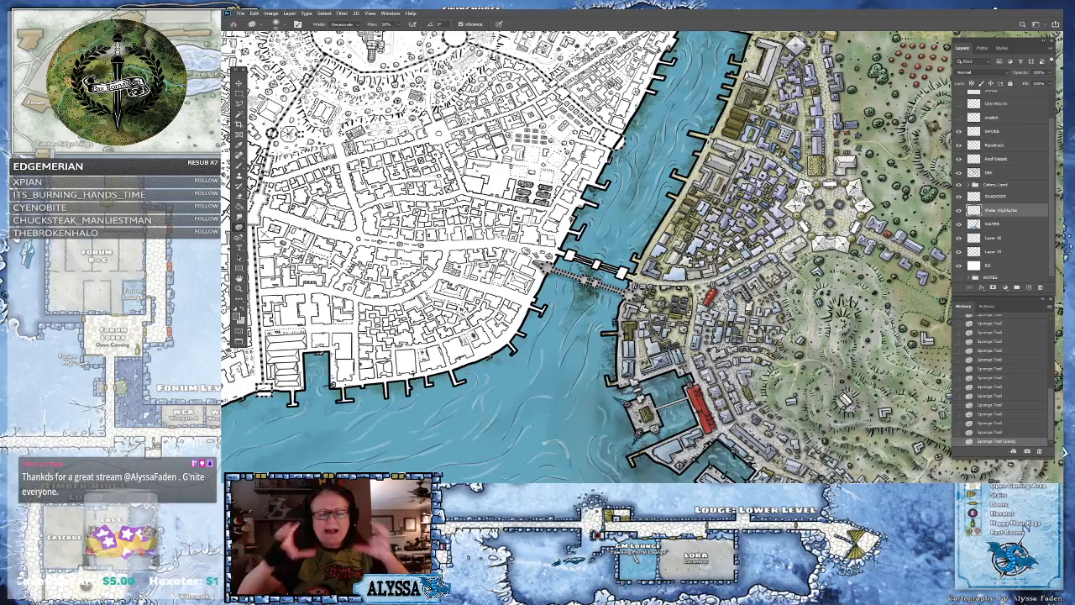
scroll(918, 453, "down", 4)
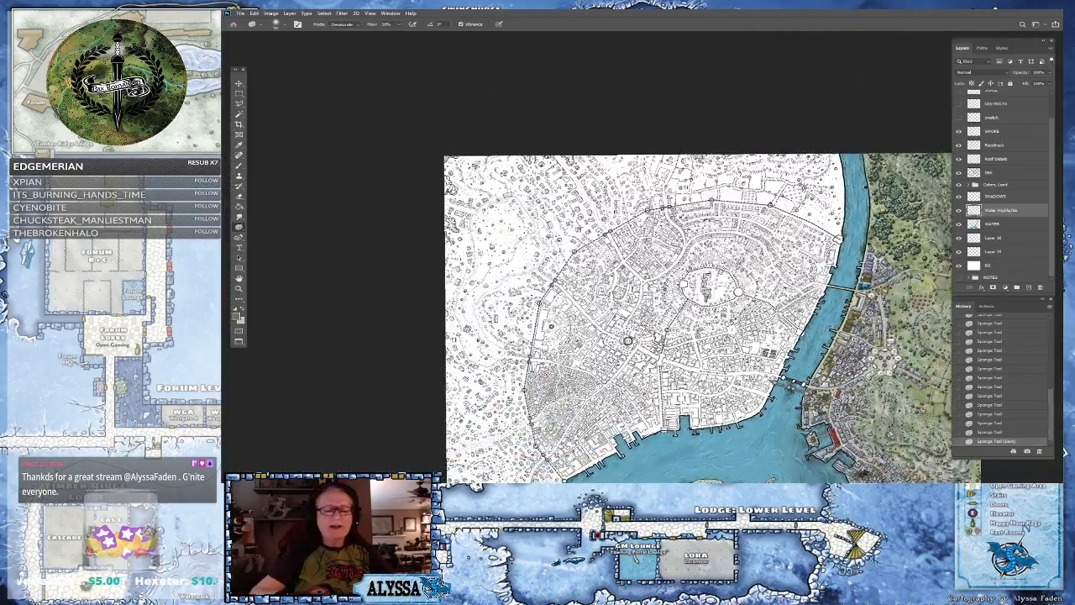
scroll(760, 466, "up", 1)
left_click_drag(920, 392, 873, 395)
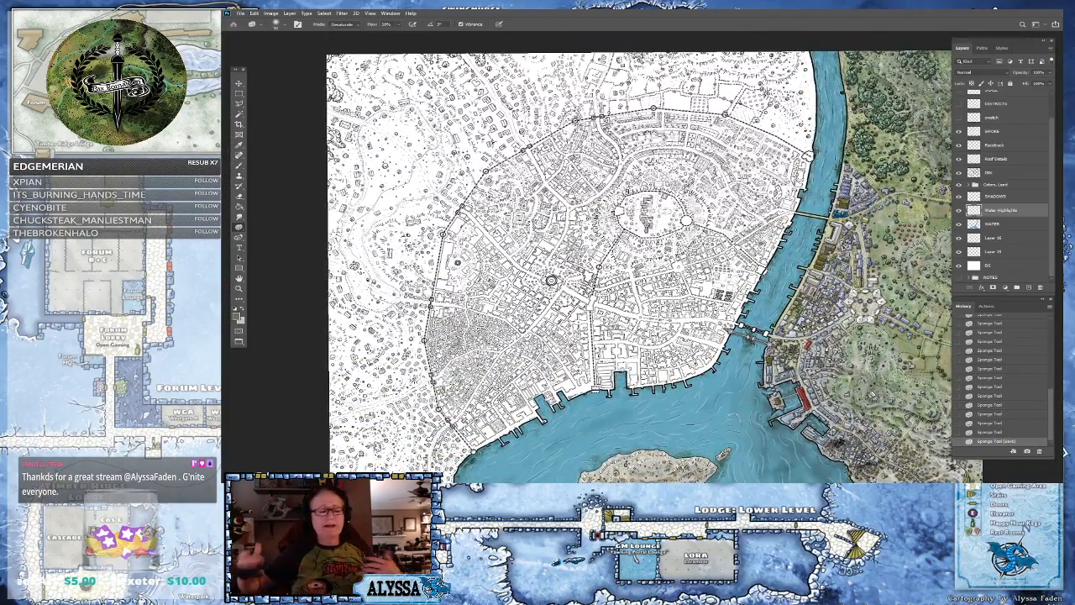
scroll(595, 222, "up", 3)
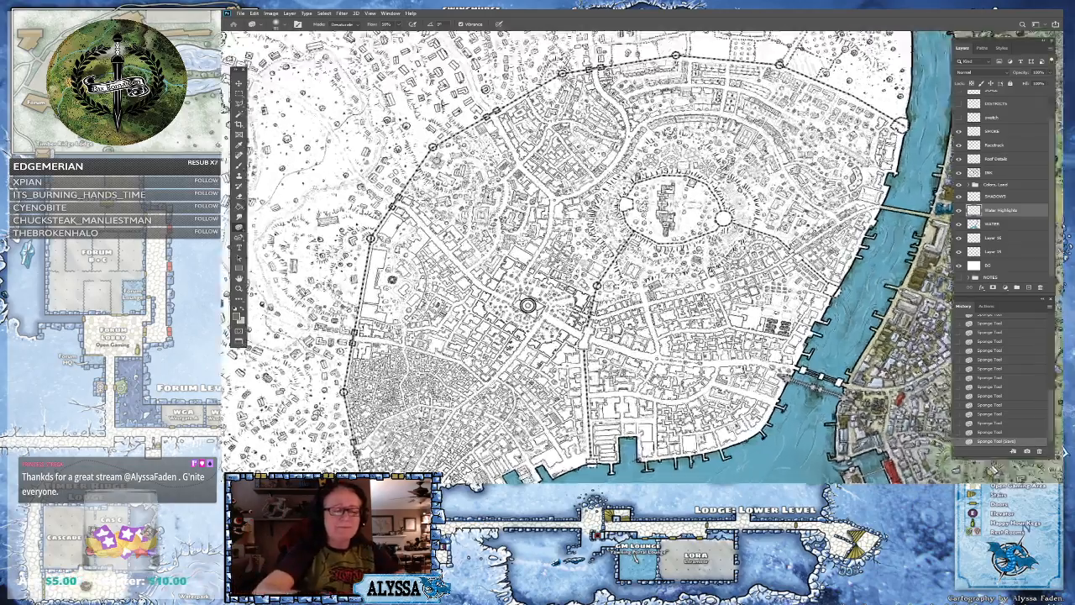
scroll(477, 298, "up", 1)
left_click_drag(672, 252, 558, 395)
scroll(655, 323, "down", 2)
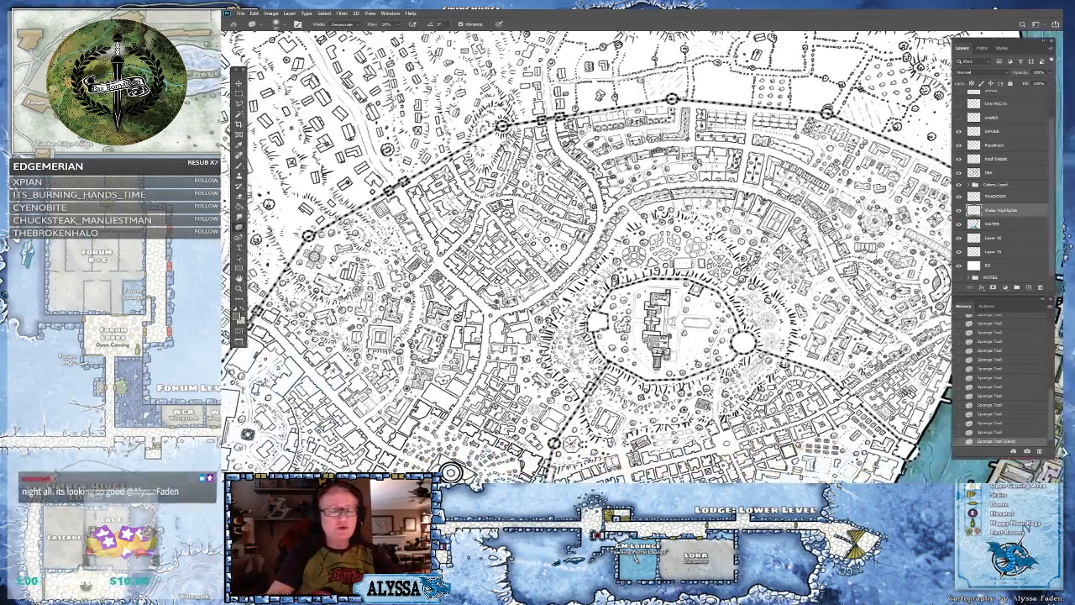
scroll(664, 332, "down", 3)
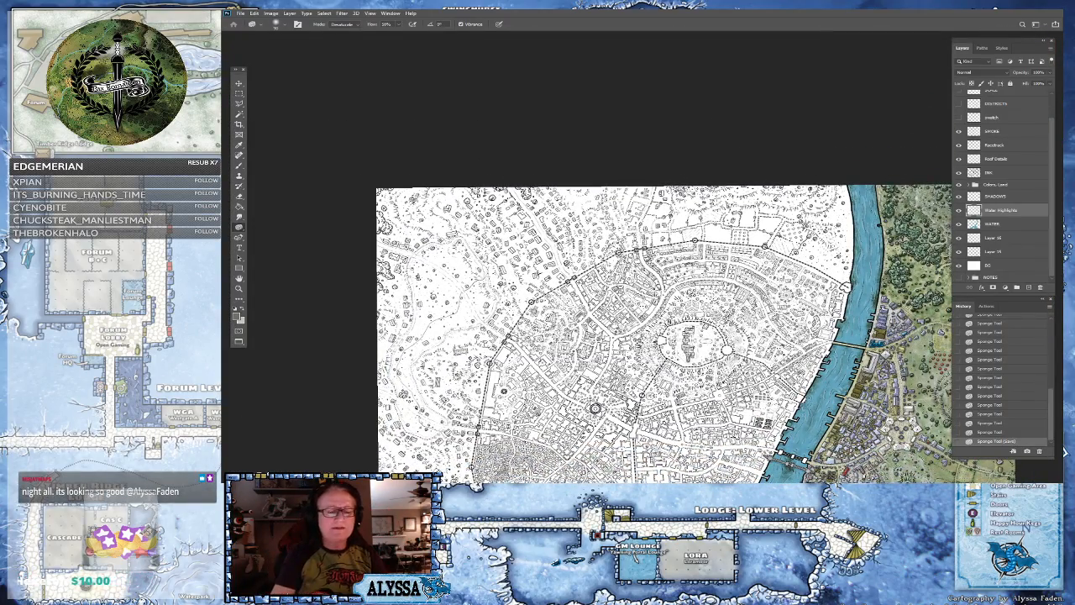
left_click_drag(588, 336, 656, 244)
left_click_drag(697, 285, 558, 241)
scroll(789, 258, "down", 2)
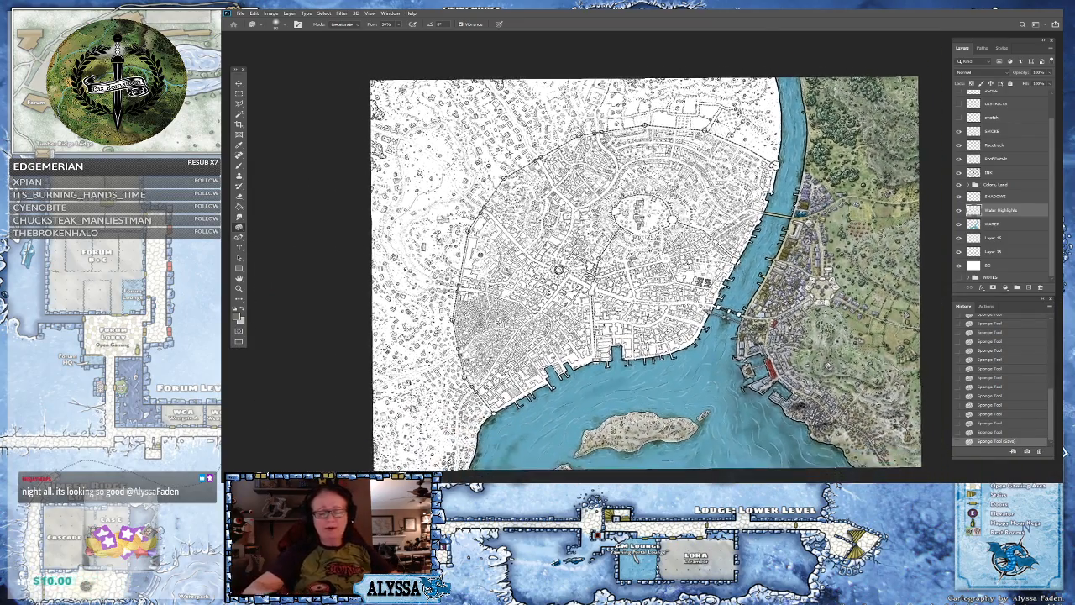